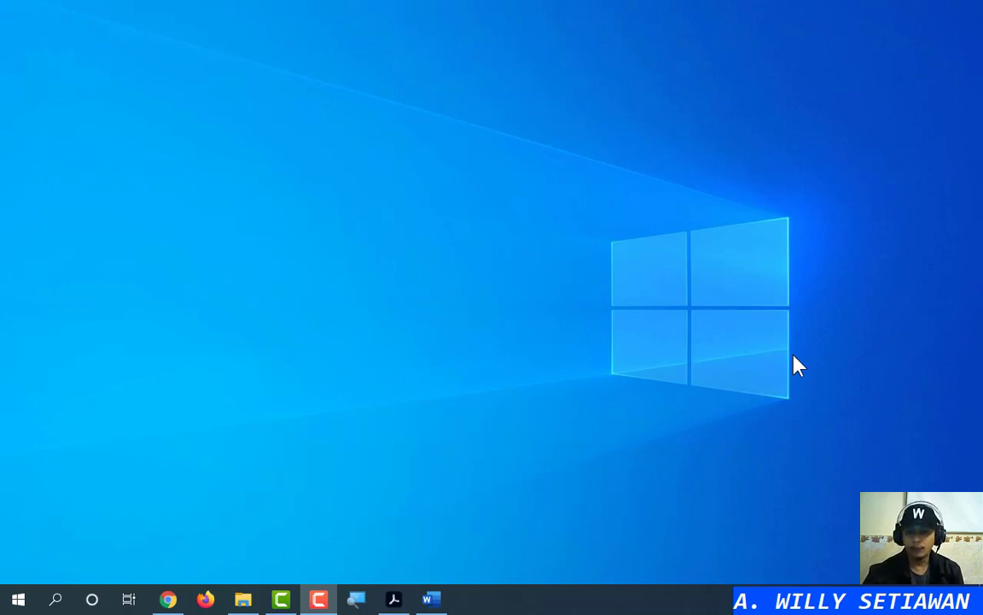
Bring up TUGAS PRAKTIKUM 2.pdf in Acrobat and scroll its instructions to the DAFTAR ISI example on page 2
{"action": "left_click", "coordinate": [394, 599]}
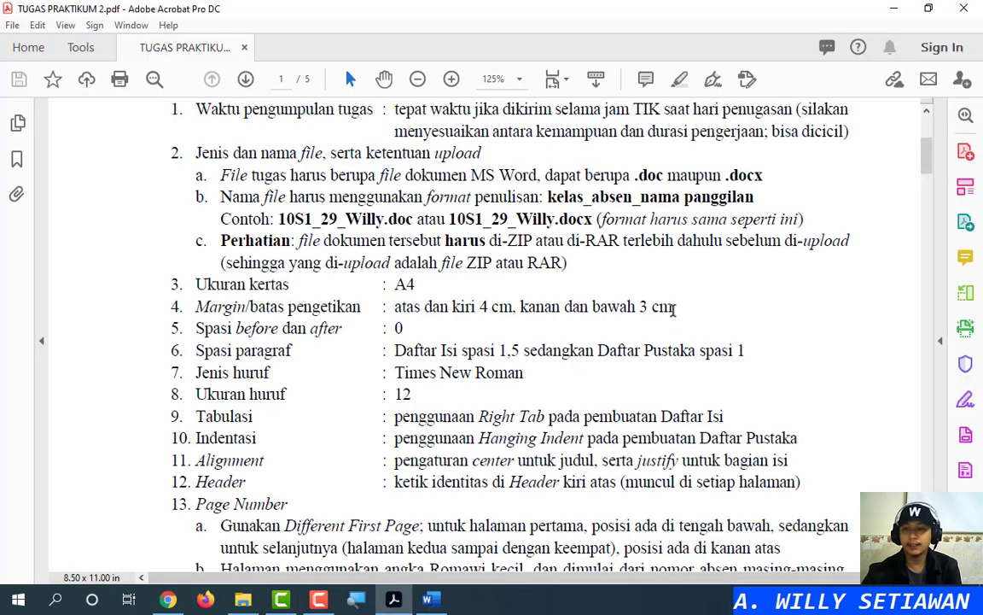
{"action": "scroll", "coordinate": [666, 317], "scroll_direction": "up", "scroll_amount": 5}
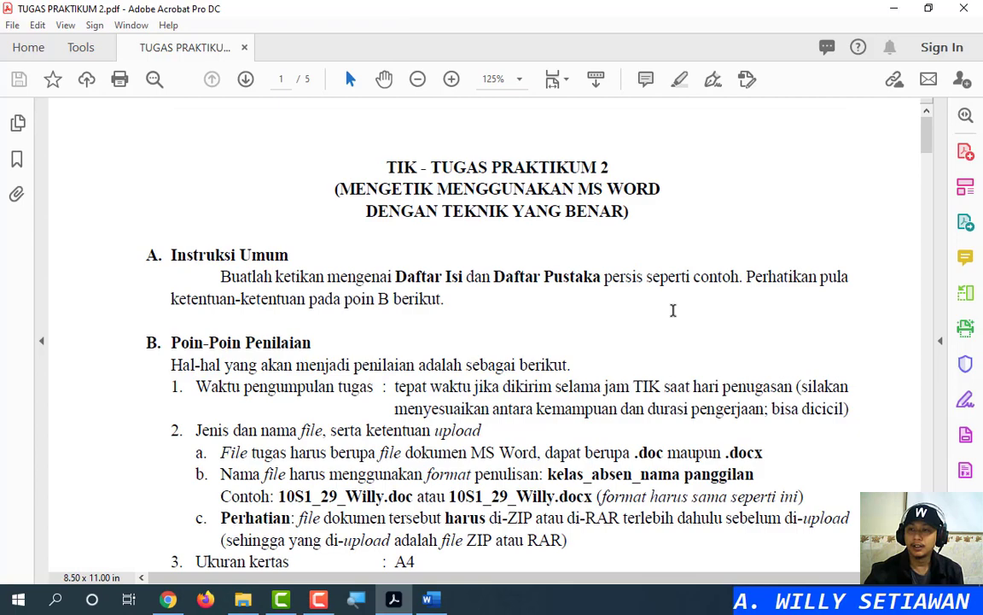
{"action": "scroll", "coordinate": [672, 310], "scroll_direction": "down", "scroll_amount": 4}
{"action": "scroll", "coordinate": [673, 311], "scroll_direction": "down", "scroll_amount": 8}
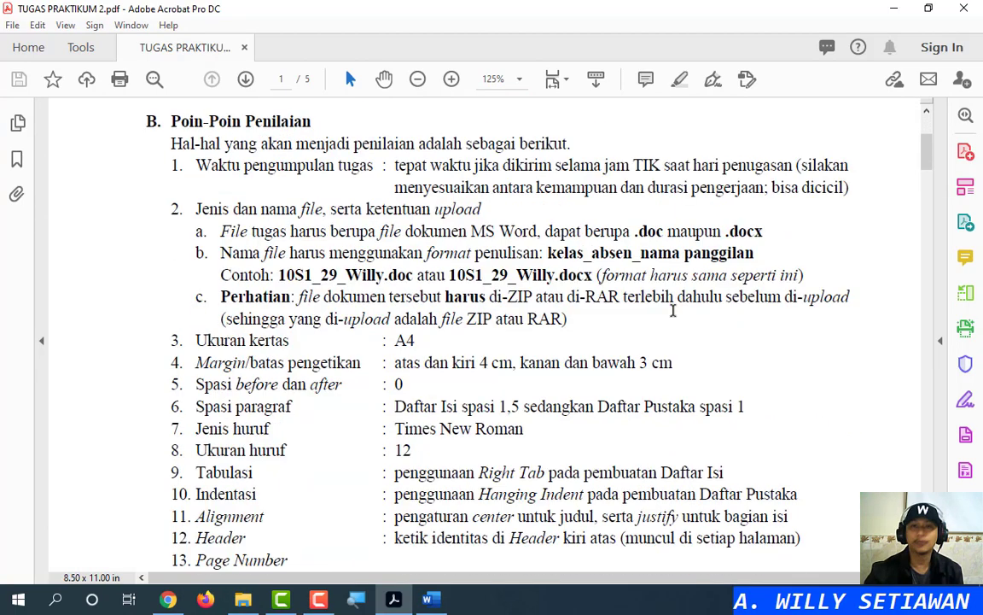
{"action": "scroll", "coordinate": [674, 311], "scroll_direction": "up", "scroll_amount": 10}
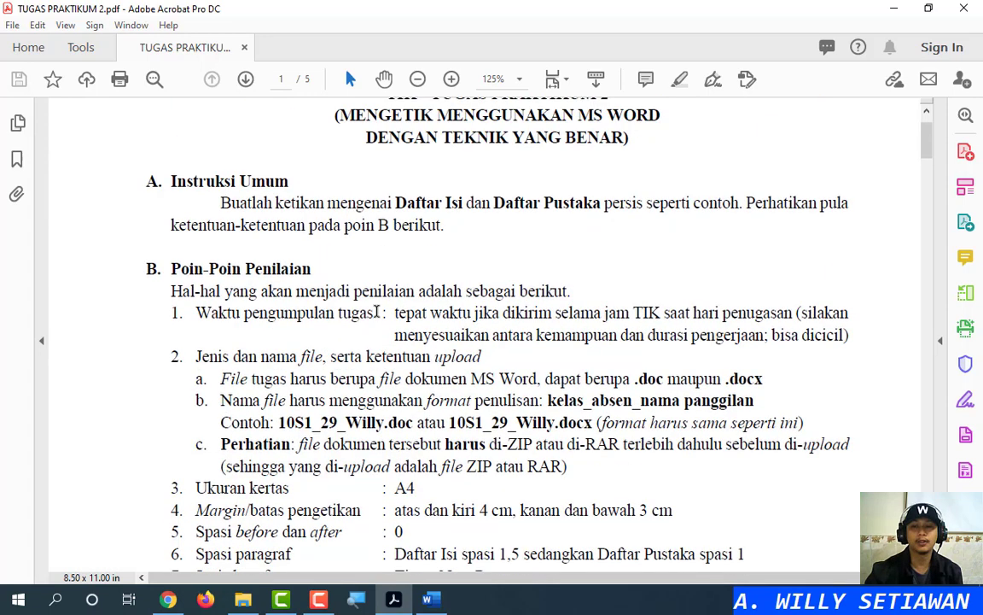
{"action": "scroll", "coordinate": [338, 281], "scroll_direction": "down", "scroll_amount": 1}
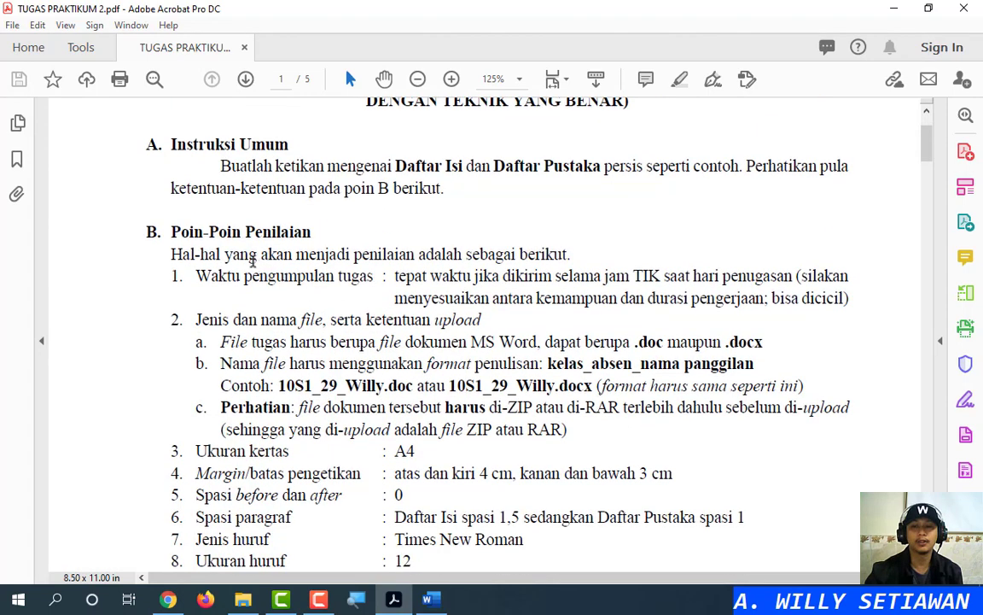
{"action": "scroll", "coordinate": [234, 250], "scroll_direction": "down", "scroll_amount": 9}
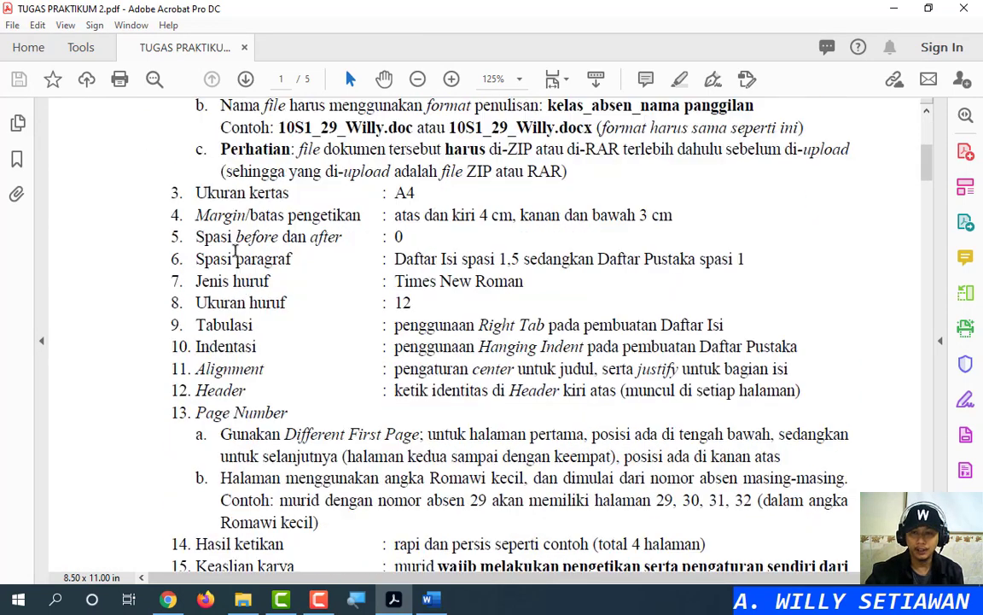
{"action": "scroll", "coordinate": [232, 251], "scroll_direction": "down", "scroll_amount": 2}
{"action": "scroll", "coordinate": [230, 253], "scroll_direction": "up", "scroll_amount": 4}
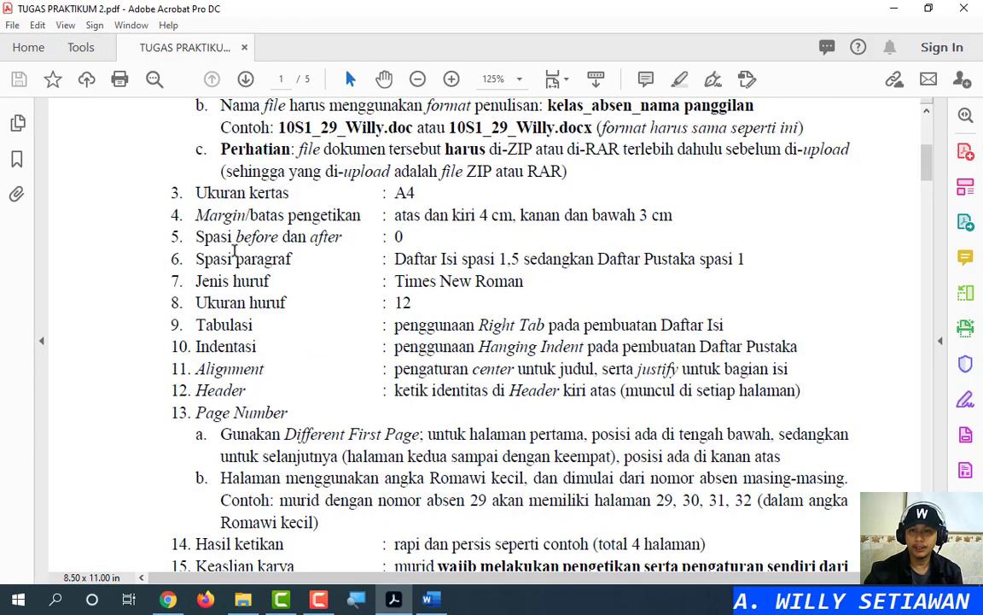
{"action": "scroll", "coordinate": [229, 256], "scroll_direction": "down", "scroll_amount": 17}
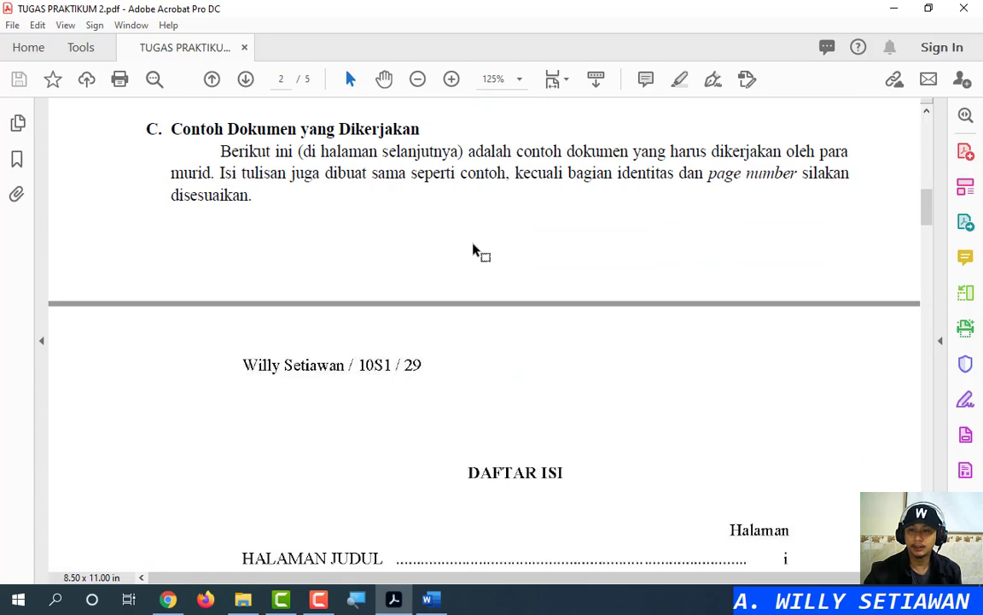
{"action": "scroll", "coordinate": [473, 250], "scroll_direction": "down", "scroll_amount": 8}
{"action": "left_click", "coordinate": [473, 245]}
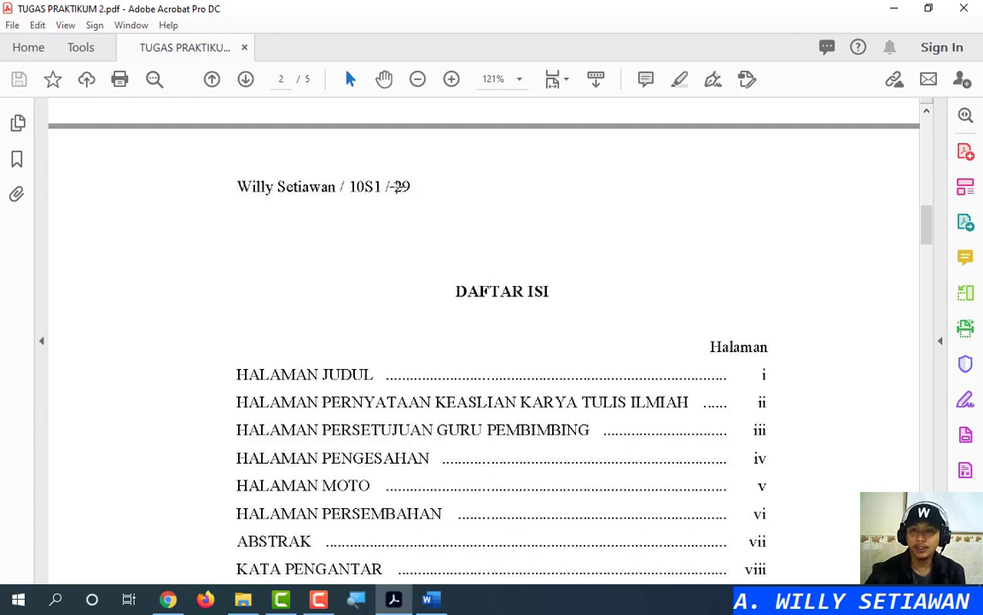
{"action": "left_click", "coordinate": [335, 186]}
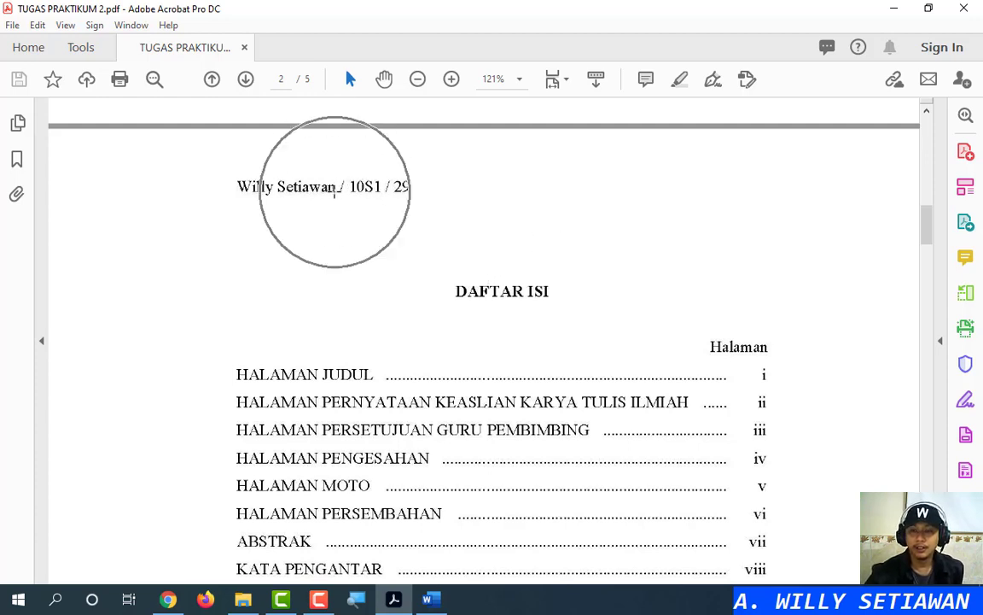
{"action": "left_click", "coordinate": [334, 189]}
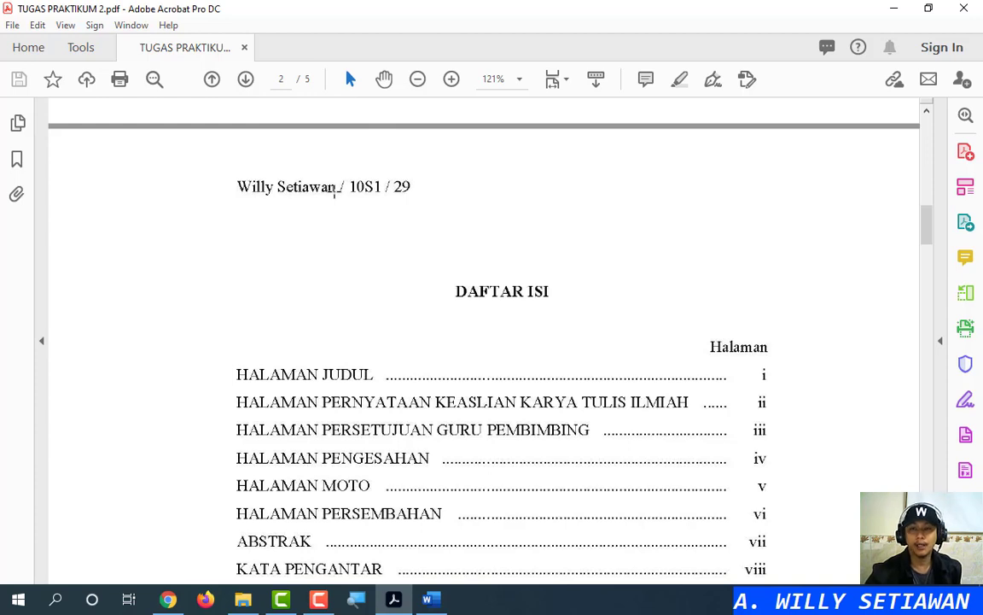
{"action": "left_click", "coordinate": [334, 189]}
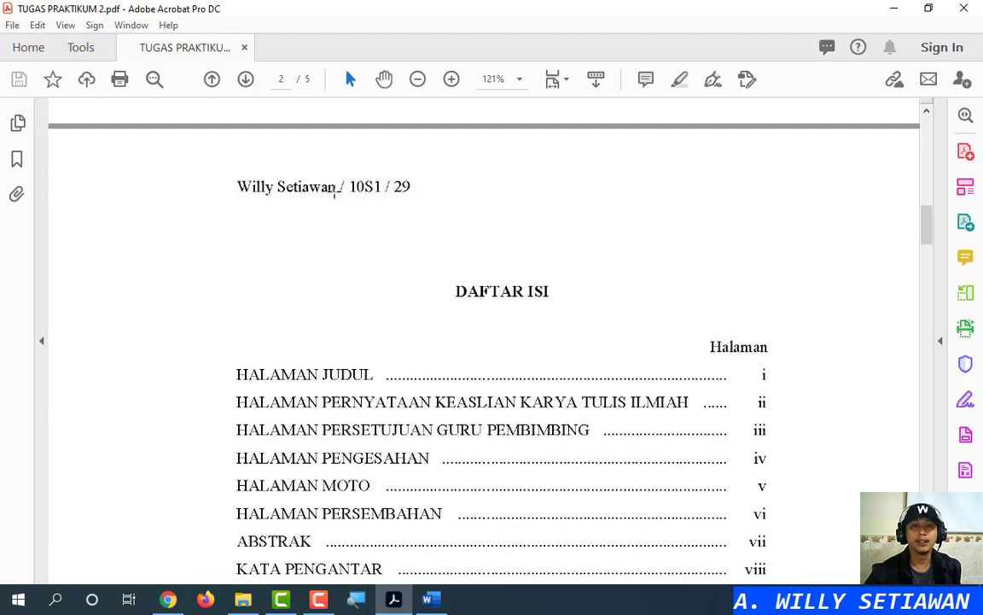
{"action": "left_click", "coordinate": [334, 189]}
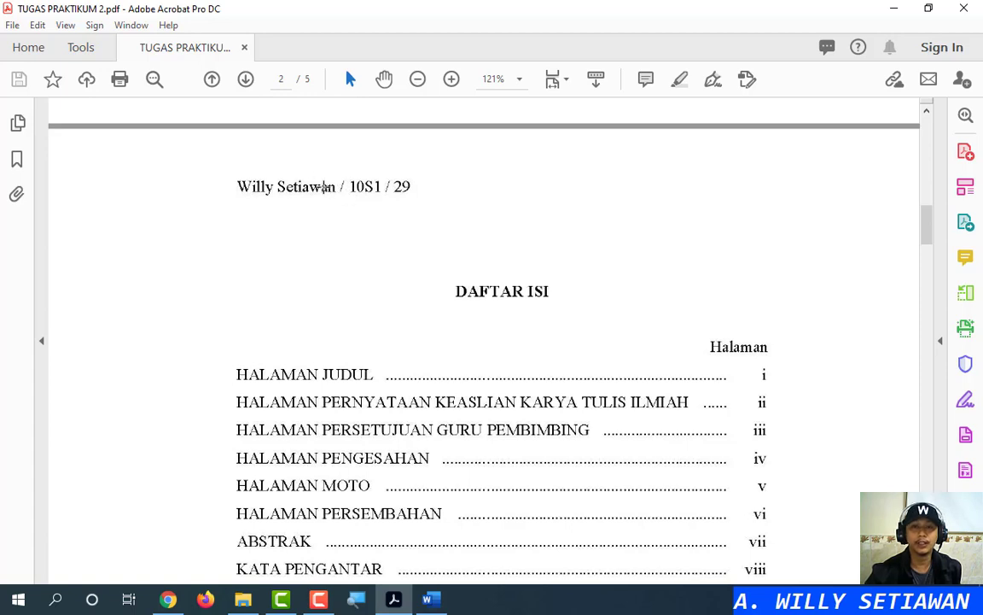
{"action": "left_click", "coordinate": [330, 187]}
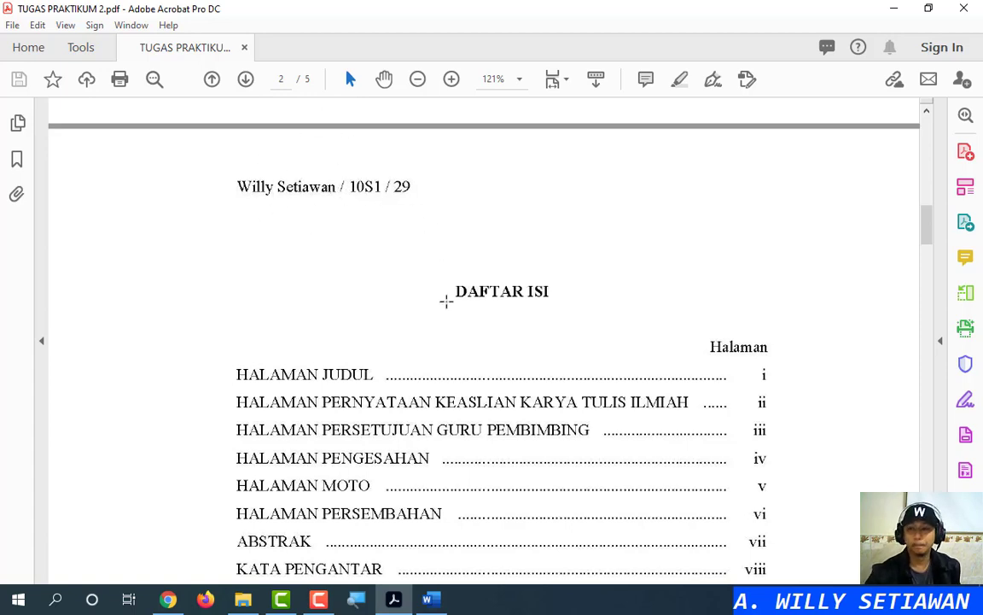
Scroll through the example DAFTAR ISI pages down to the DAFTAR PUSTAKA page, numbered xxxi
{"action": "scroll", "coordinate": [445, 301], "scroll_direction": "down", "scroll_amount": 6}
{"action": "scroll", "coordinate": [445, 304], "scroll_direction": "down", "scroll_amount": 4}
{"action": "scroll", "coordinate": [446, 303], "scroll_direction": "up", "scroll_amount": 5}
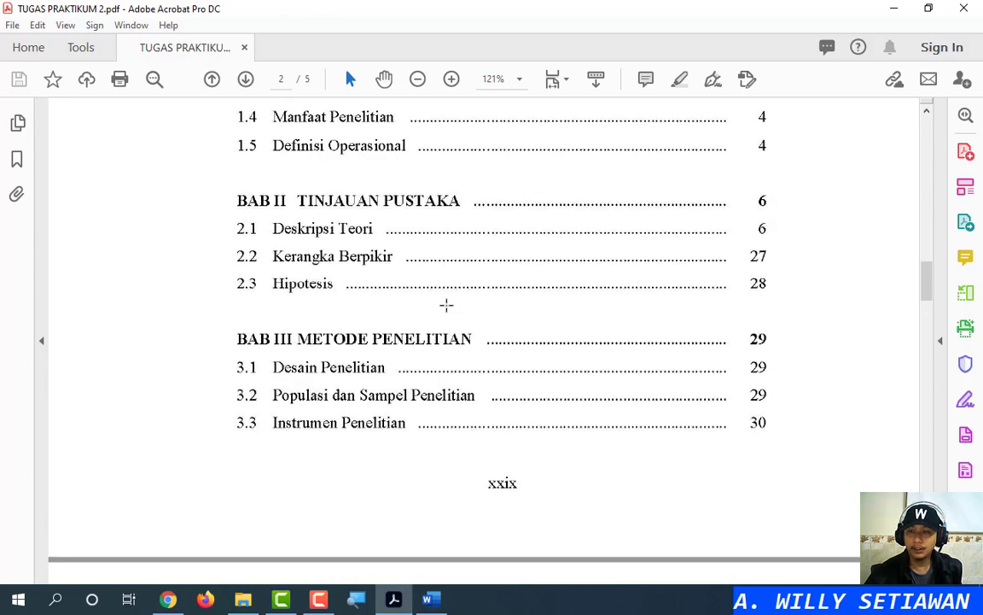
{"action": "scroll", "coordinate": [446, 304], "scroll_direction": "down", "scroll_amount": 1}
{"action": "scroll", "coordinate": [445, 304], "scroll_direction": "down", "scroll_amount": 10}
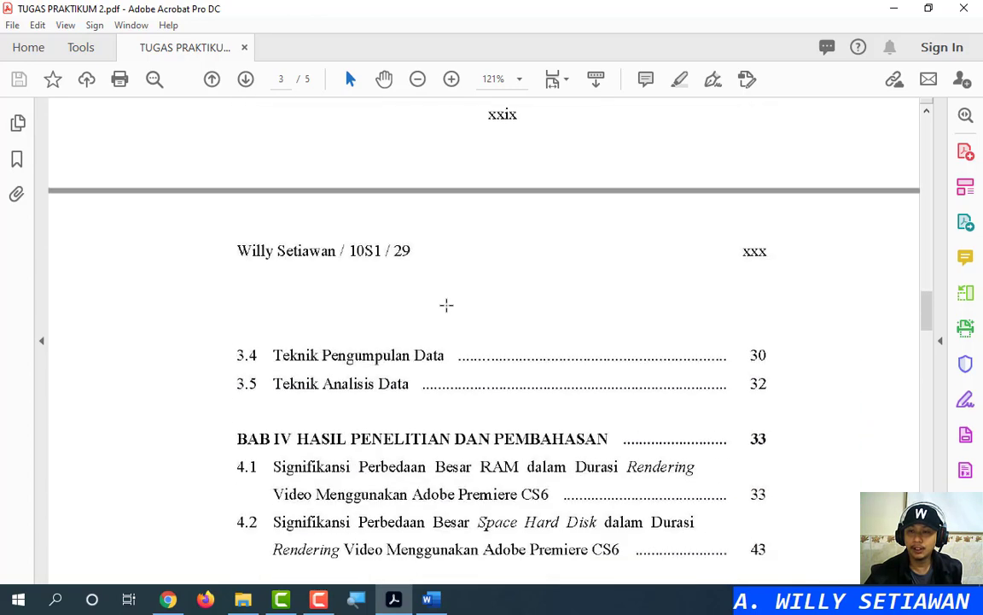
{"action": "scroll", "coordinate": [445, 304], "scroll_direction": "up", "scroll_amount": 7}
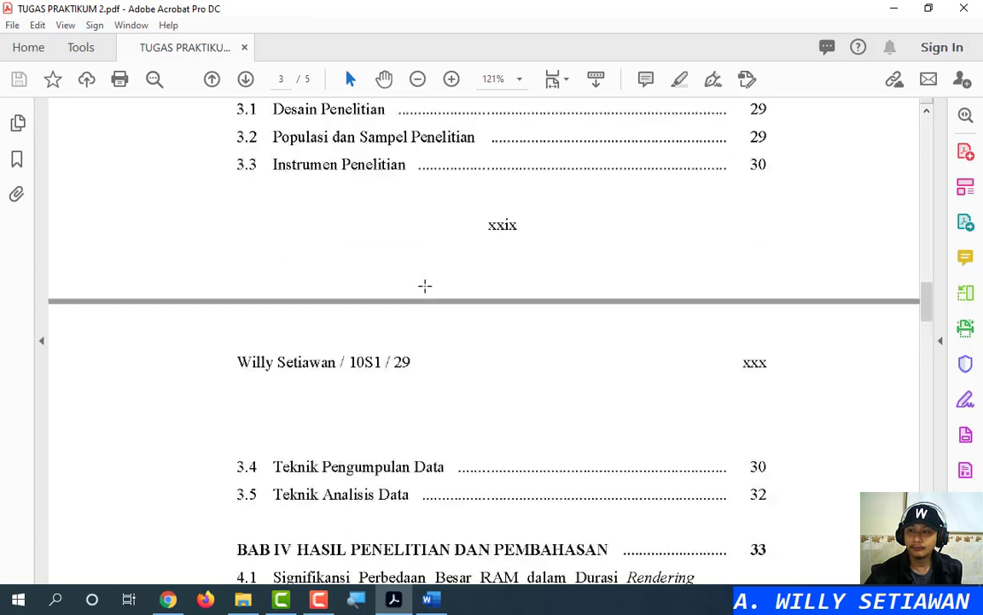
{"action": "scroll", "coordinate": [424, 286], "scroll_direction": "down", "scroll_amount": 1}
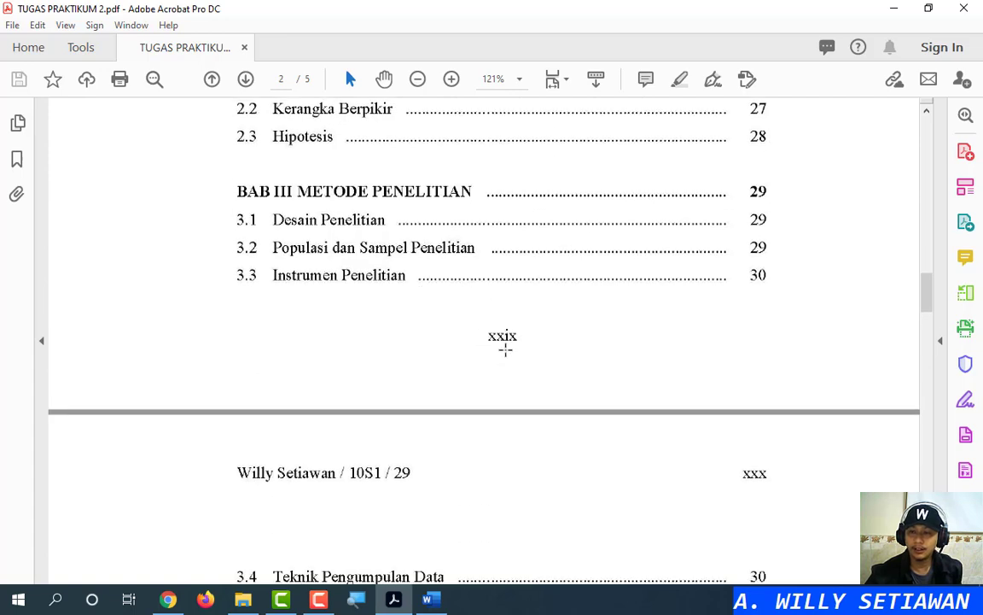
{"action": "scroll", "coordinate": [495, 326], "scroll_direction": "up", "scroll_amount": 5}
{"action": "scroll", "coordinate": [496, 324], "scroll_direction": "up", "scroll_amount": 6}
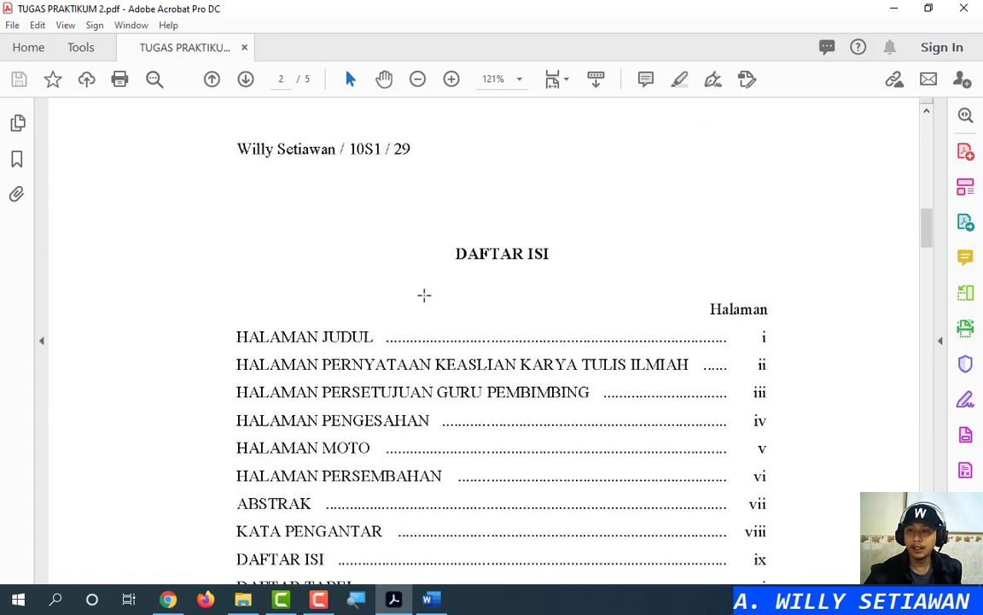
{"action": "scroll", "coordinate": [545, 264], "scroll_direction": "down", "scroll_amount": 10}
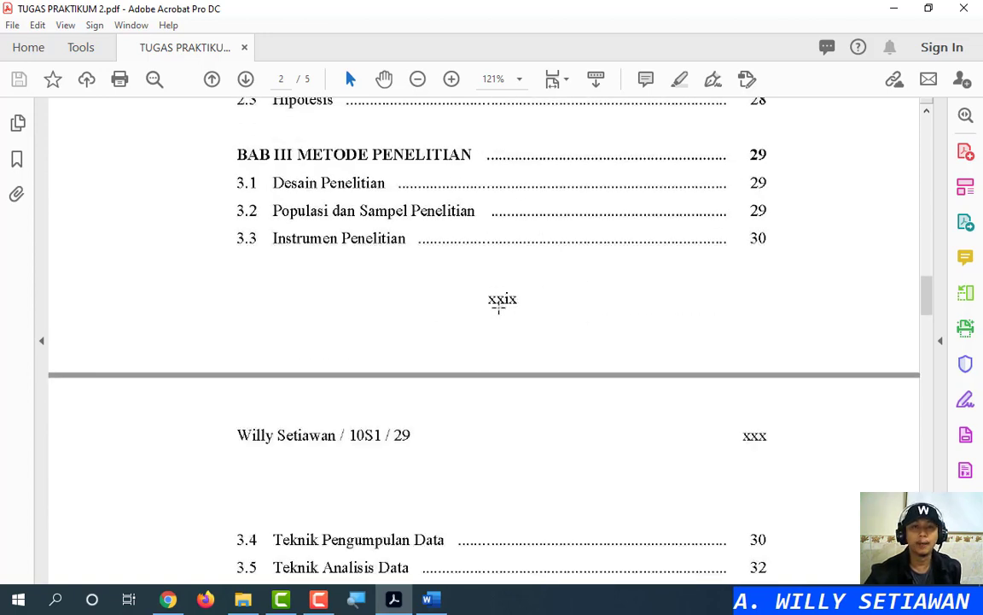
{"action": "scroll", "coordinate": [512, 451], "scroll_direction": "down", "scroll_amount": 3}
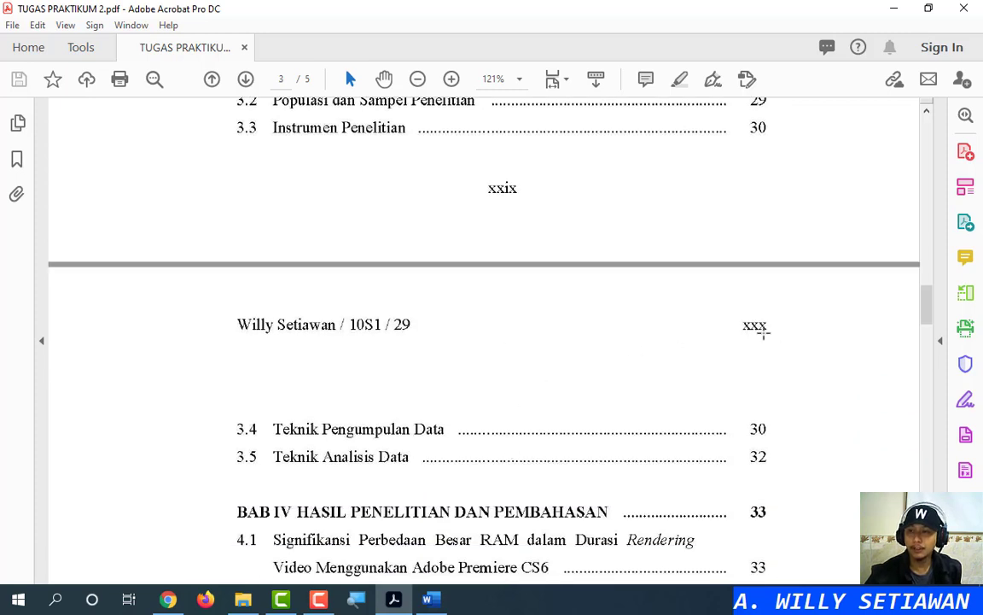
{"action": "scroll", "coordinate": [742, 345], "scroll_direction": "down", "scroll_amount": 18}
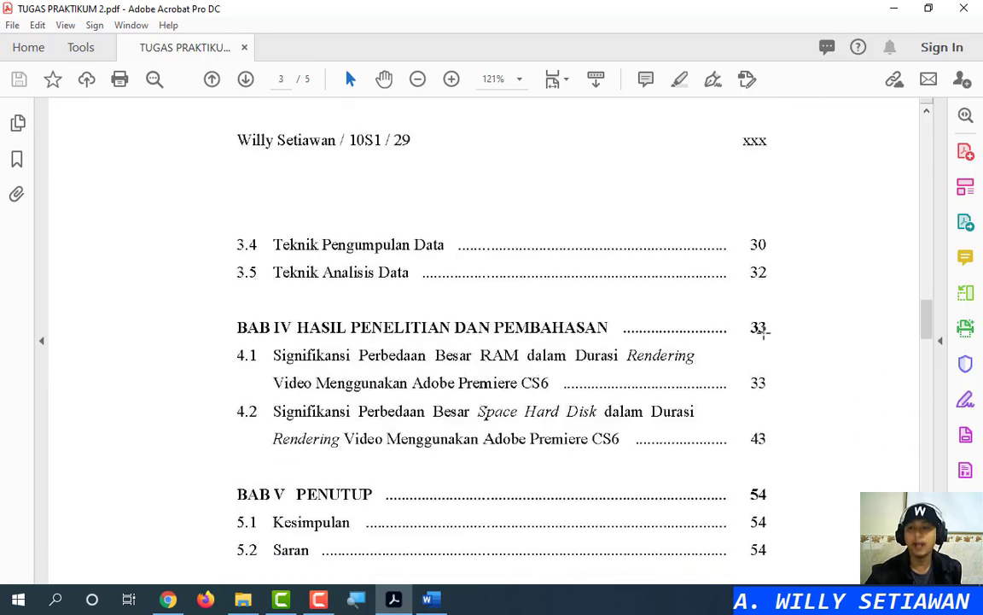
{"action": "scroll", "coordinate": [741, 344], "scroll_direction": "down", "scroll_amount": 8}
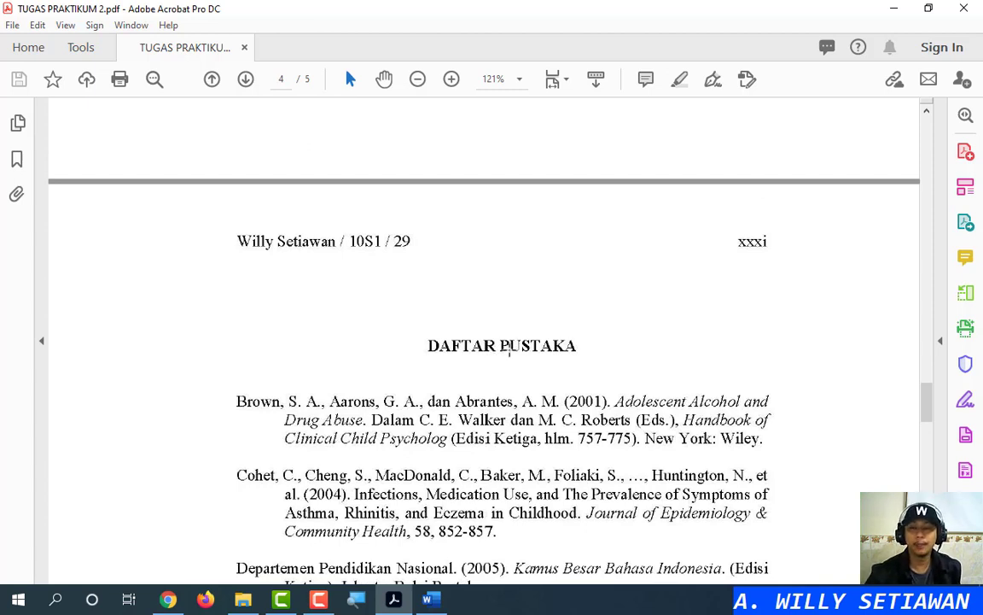
Scroll page 4 up to the DAFTAR PUSTAKA heading and its first hanging-indent references
{"action": "left_click", "coordinate": [760, 241]}
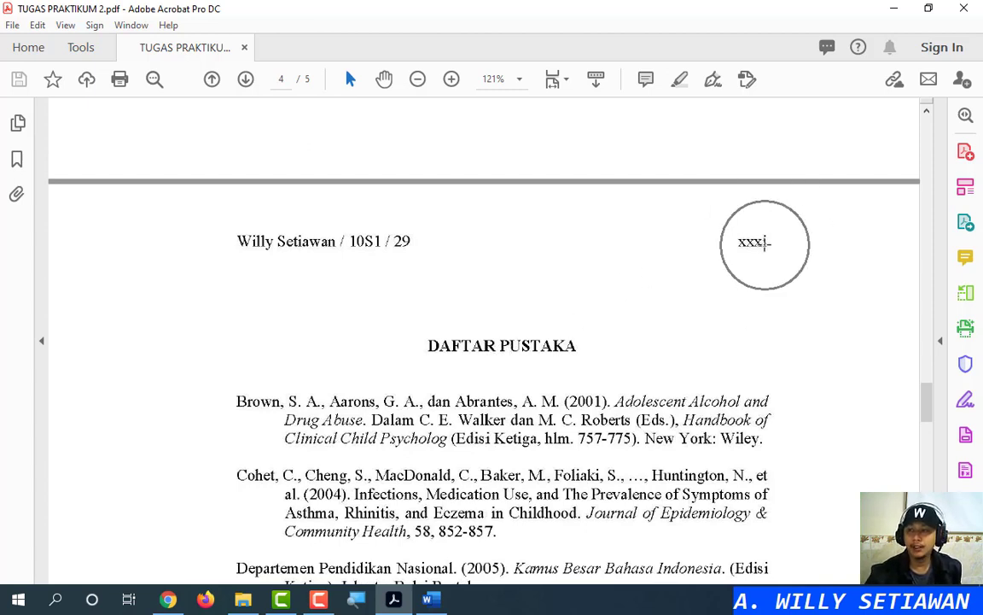
{"action": "scroll", "coordinate": [670, 292], "scroll_direction": "down", "scroll_amount": 15}
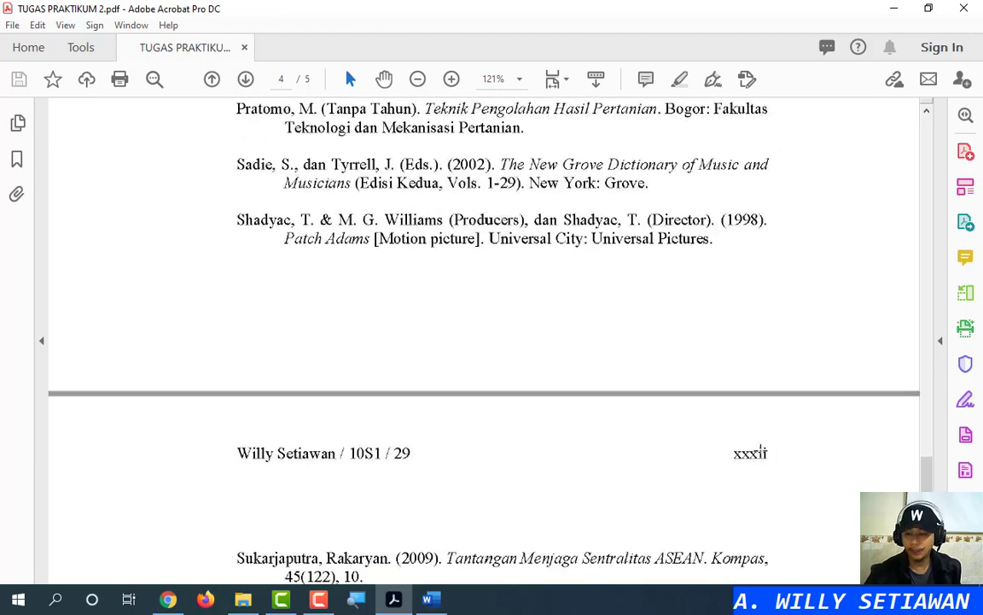
{"action": "left_click", "coordinate": [750, 453]}
{"action": "scroll", "coordinate": [656, 398], "scroll_direction": "up", "scroll_amount": 15}
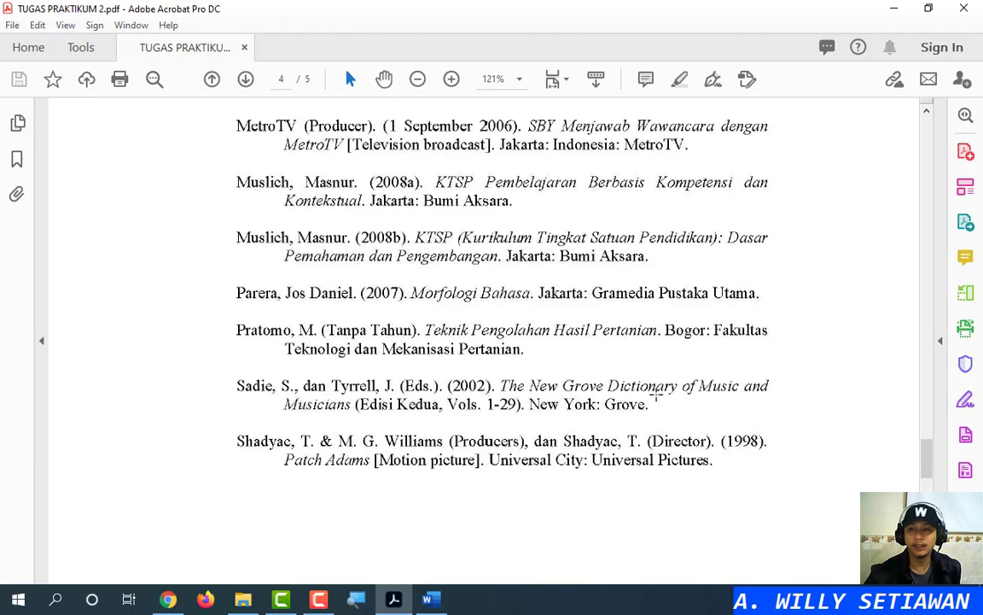
{"action": "scroll", "coordinate": [655, 395], "scroll_direction": "up", "scroll_amount": 4}
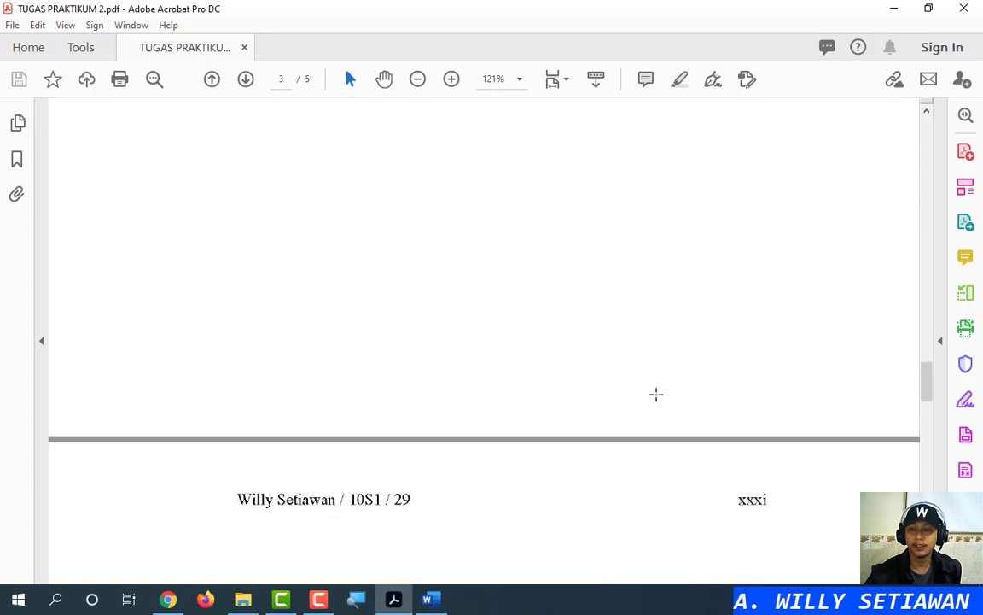
{"action": "scroll", "coordinate": [655, 393], "scroll_direction": "up", "scroll_amount": 15}
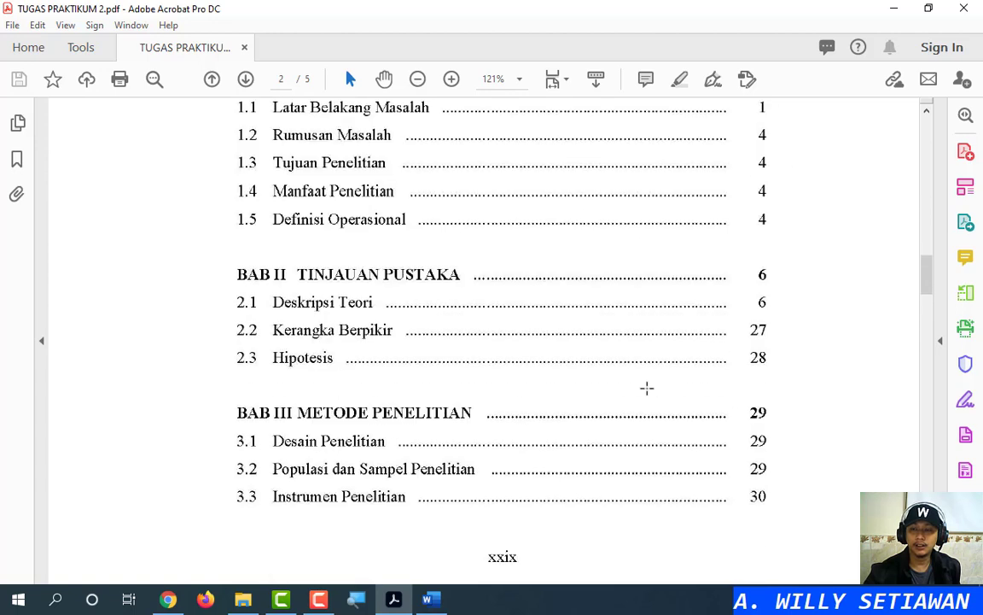
{"action": "scroll", "coordinate": [631, 386], "scroll_direction": "down", "scroll_amount": 3}
{"action": "key", "text": "ctrl"}
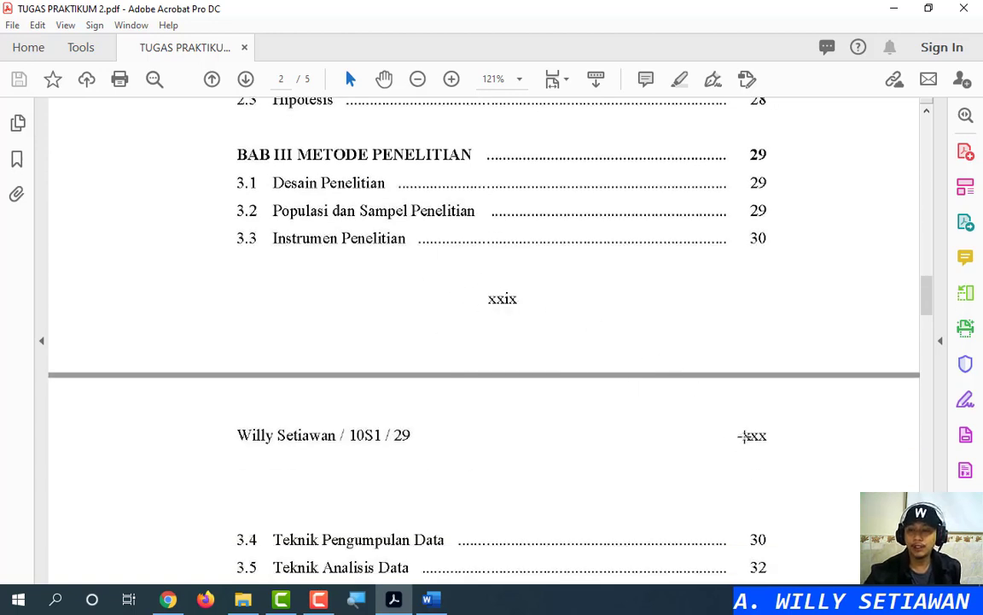
{"action": "scroll", "coordinate": [744, 438], "scroll_direction": "down", "scroll_amount": 5}
{"action": "scroll", "coordinate": [742, 439], "scroll_direction": "down", "scroll_amount": 15}
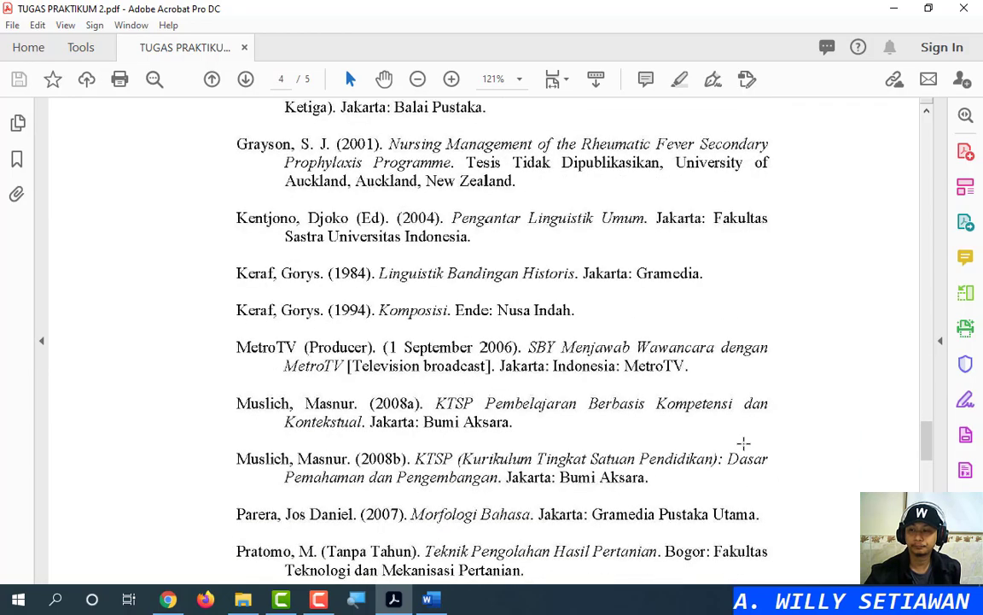
{"action": "scroll", "coordinate": [743, 441], "scroll_direction": "down", "scroll_amount": 4}
{"action": "scroll", "coordinate": [742, 440], "scroll_direction": "up", "scroll_amount": 15}
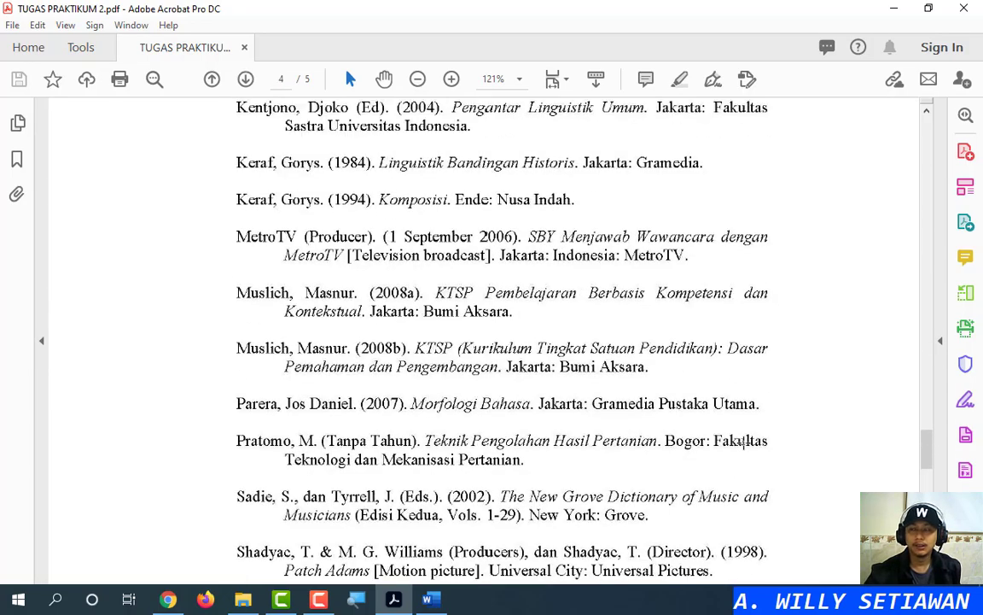
{"action": "scroll", "coordinate": [742, 436], "scroll_direction": "up", "scroll_amount": 10}
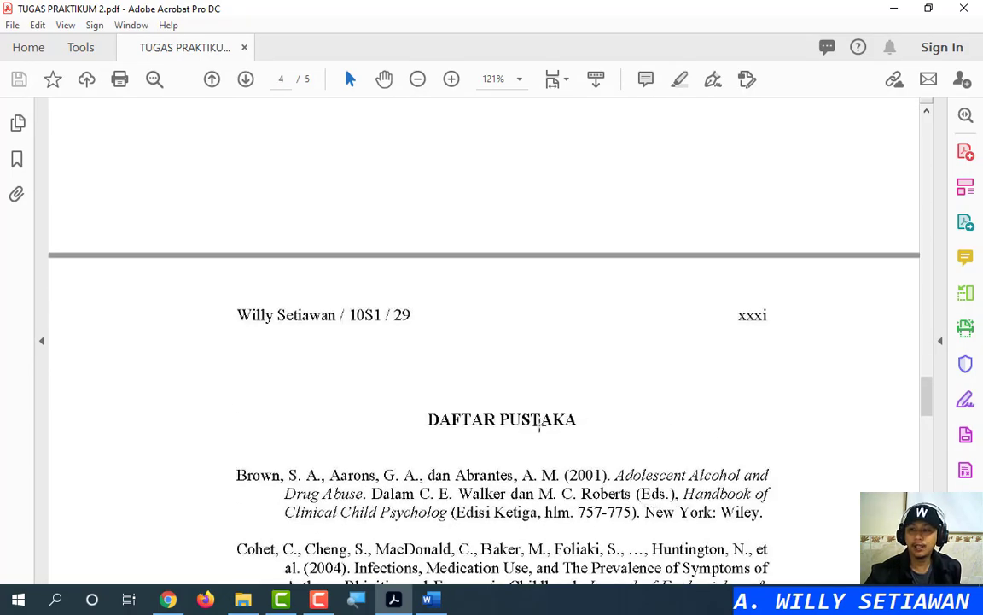
{"action": "left_click", "coordinate": [744, 319]}
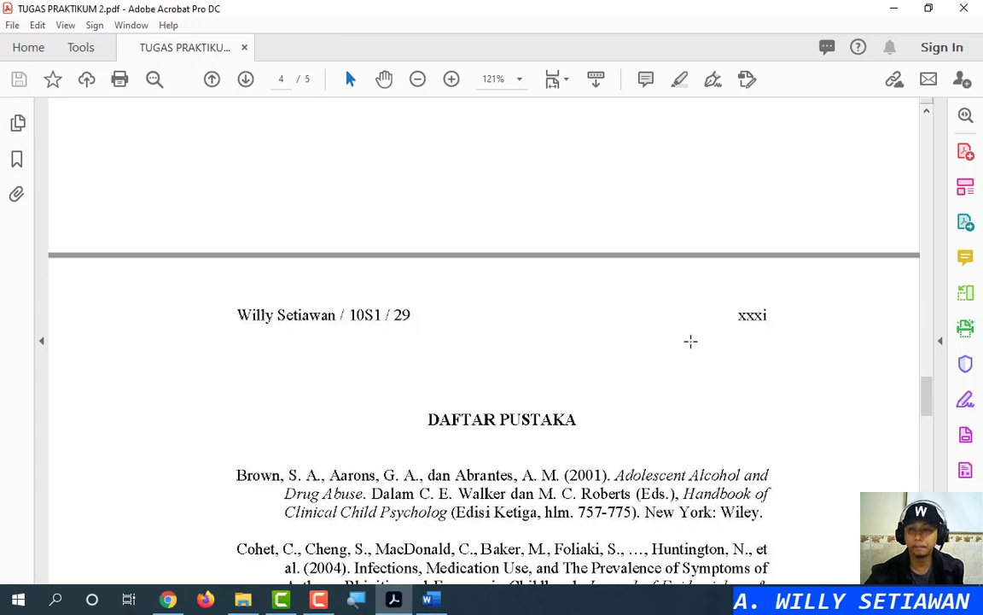
{"action": "scroll", "coordinate": [687, 342], "scroll_direction": "down", "scroll_amount": 3}
{"action": "scroll", "coordinate": [683, 341], "scroll_direction": "down", "scroll_amount": 10}
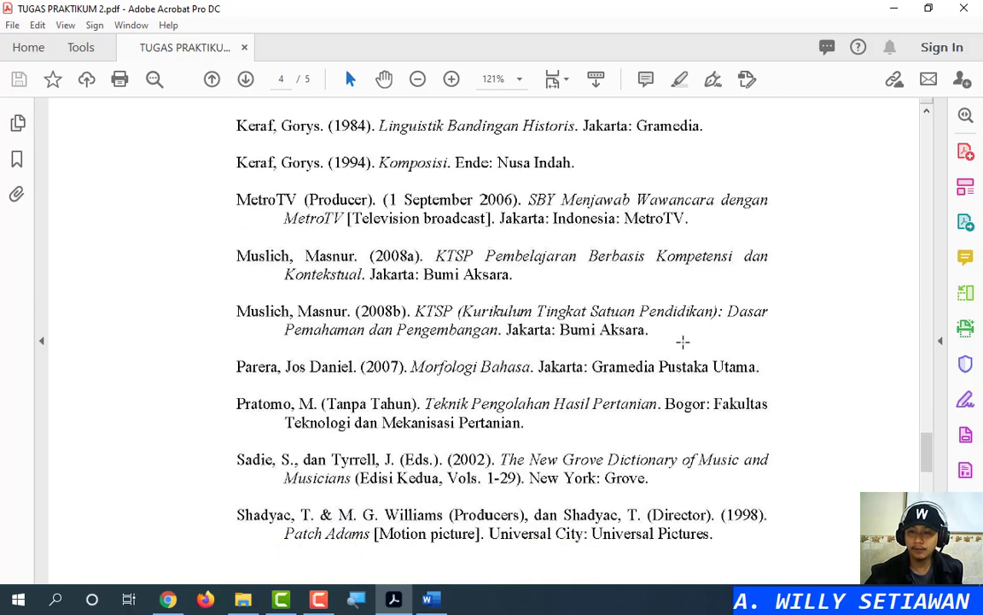
{"action": "scroll", "coordinate": [682, 344], "scroll_direction": "up", "scroll_amount": 9}
{"action": "scroll", "coordinate": [679, 346], "scroll_direction": "up", "scroll_amount": 20}
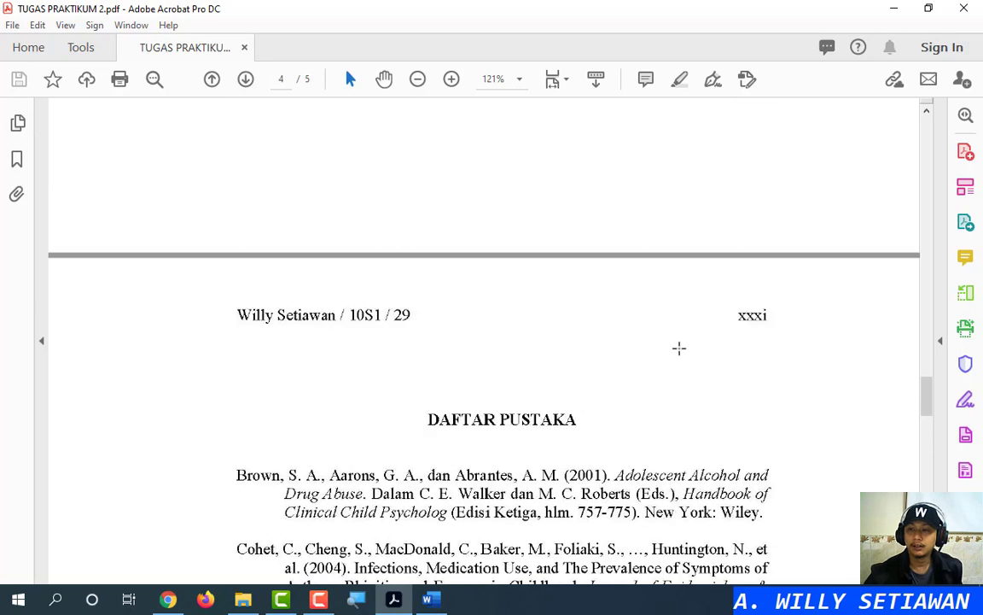
{"action": "scroll", "coordinate": [680, 346], "scroll_direction": "up", "scroll_amount": 15}
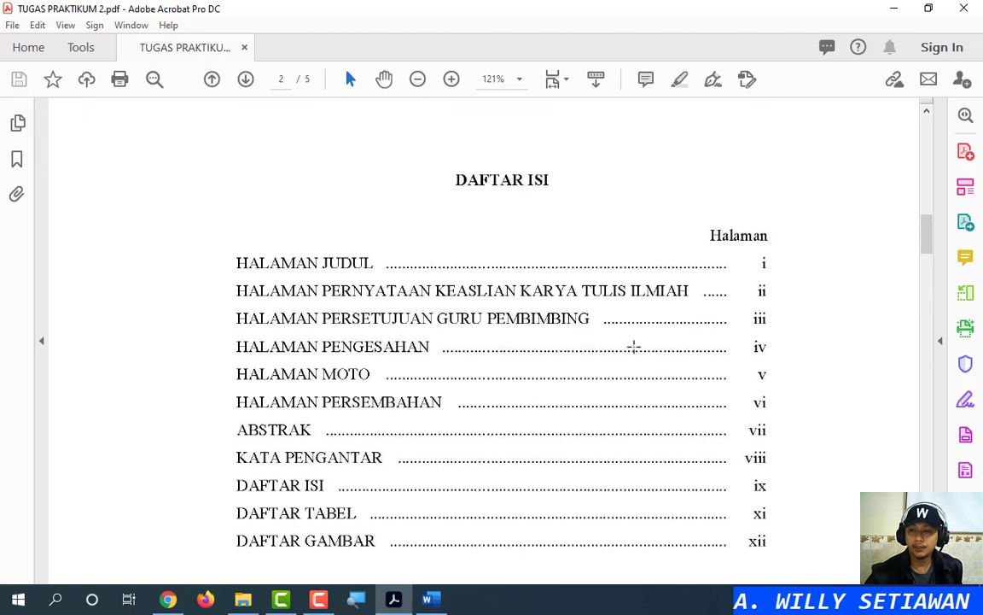
{"action": "scroll", "coordinate": [634, 345], "scroll_direction": "down", "scroll_amount": 4}
{"action": "scroll", "coordinate": [633, 344], "scroll_direction": "up", "scroll_amount": 4}
{"action": "scroll", "coordinate": [633, 346], "scroll_direction": "down", "scroll_amount": 3}
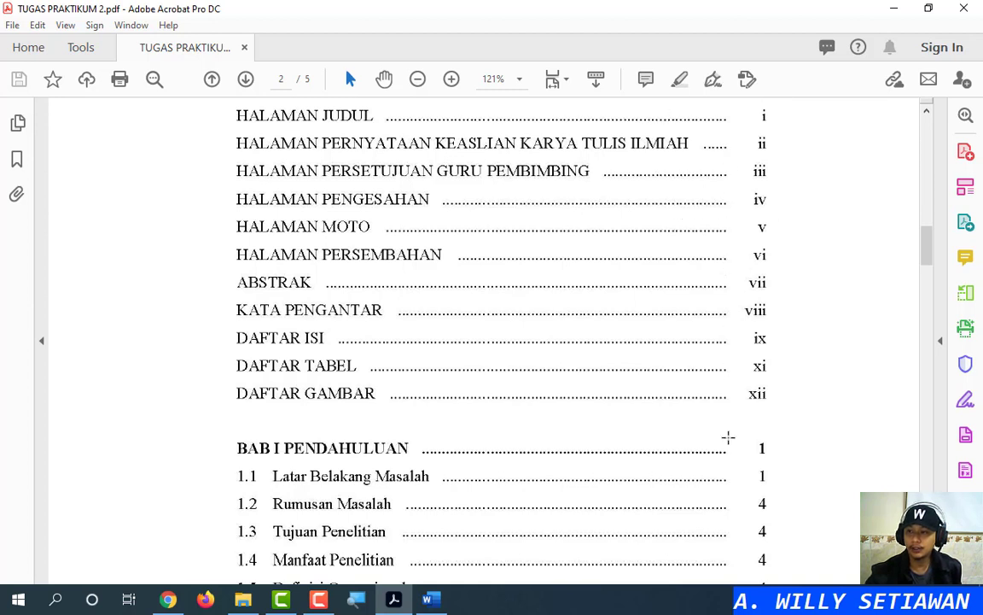
{"action": "key", "text": "ctrl"}
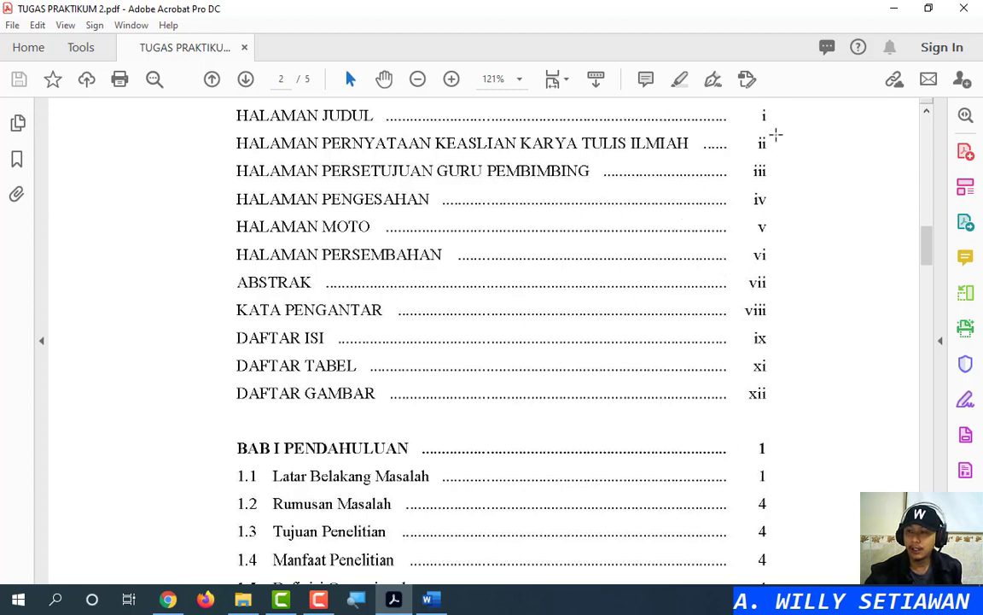
{"action": "key", "text": "ctrl"}
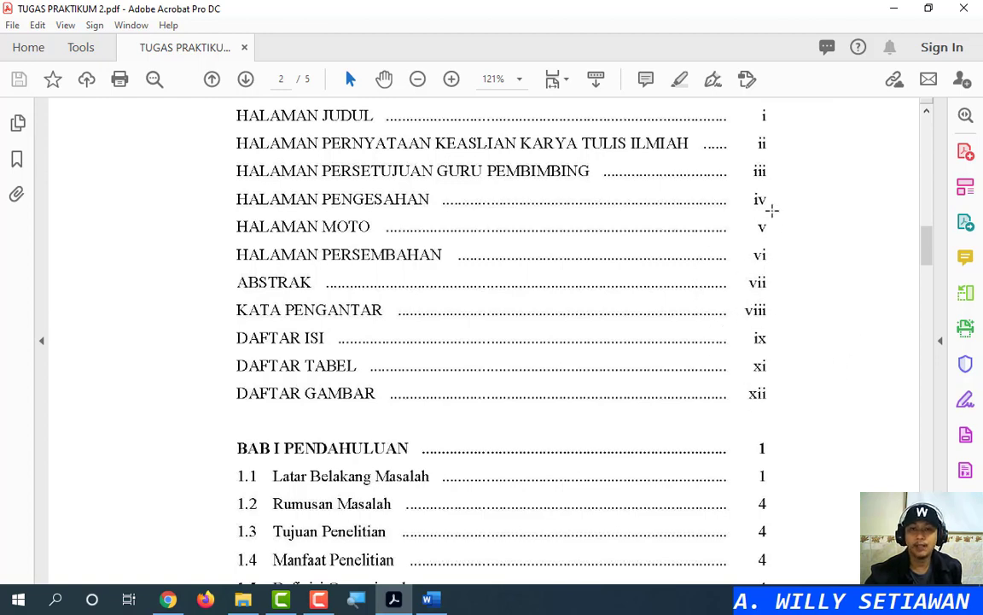
{"action": "scroll", "coordinate": [771, 210], "scroll_direction": "down", "scroll_amount": 20}
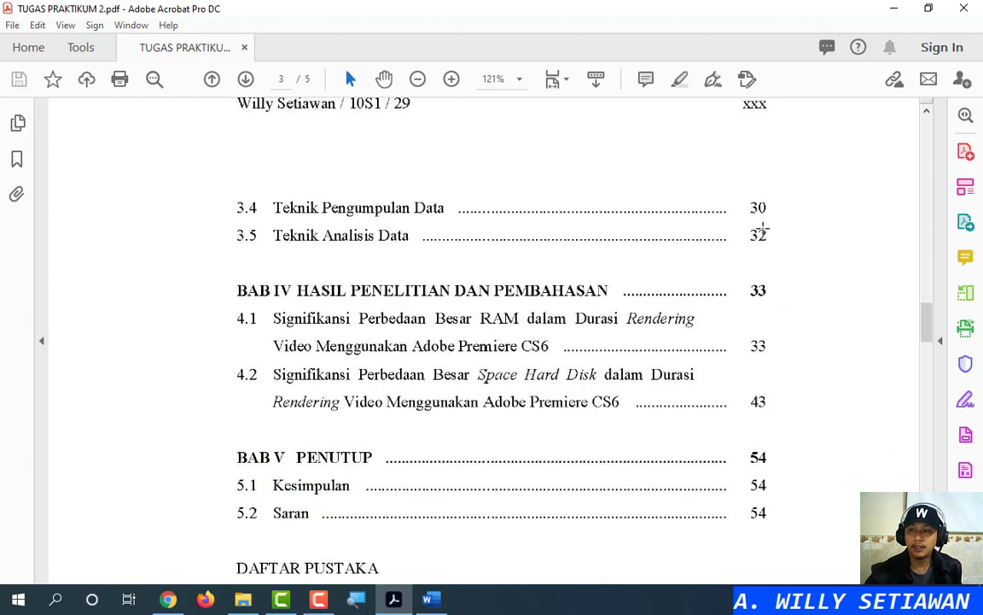
{"action": "scroll", "coordinate": [763, 228], "scroll_direction": "down", "scroll_amount": 10}
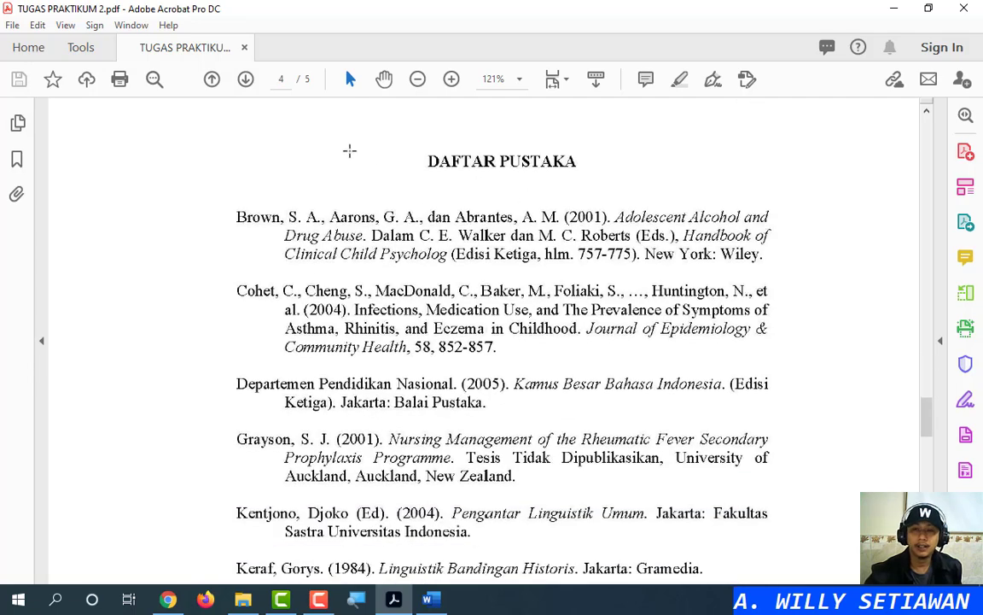
{"action": "key", "text": "ctrl"}
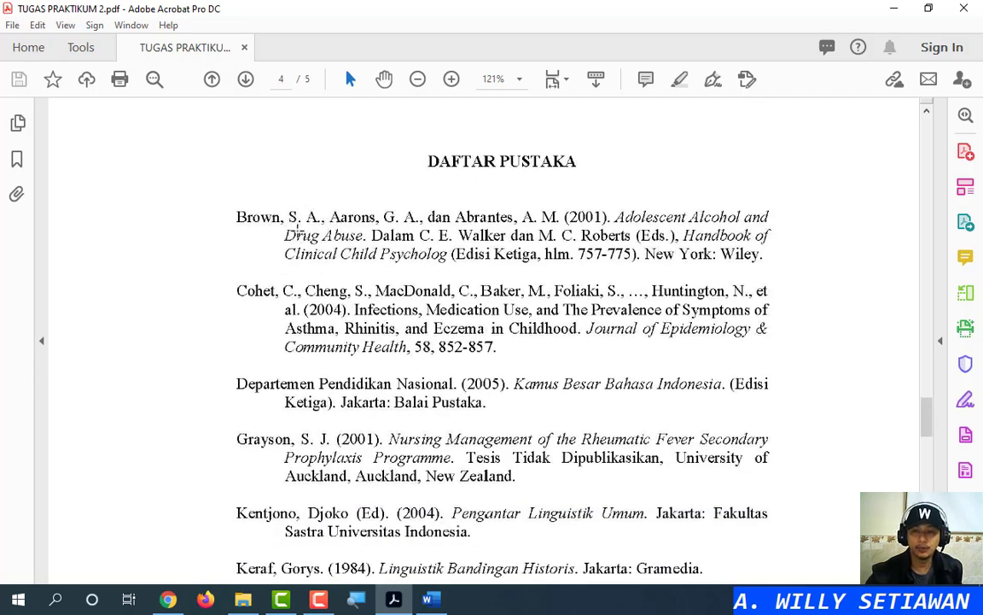
{"action": "key", "text": "ctrl"}
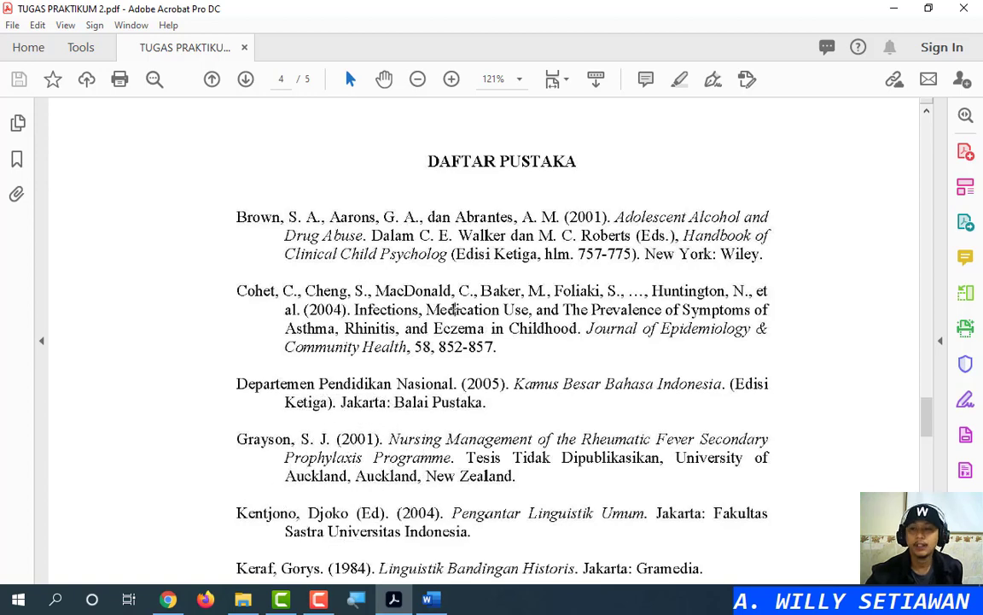
{"action": "scroll", "coordinate": [453, 309], "scroll_direction": "up", "scroll_amount": 20}
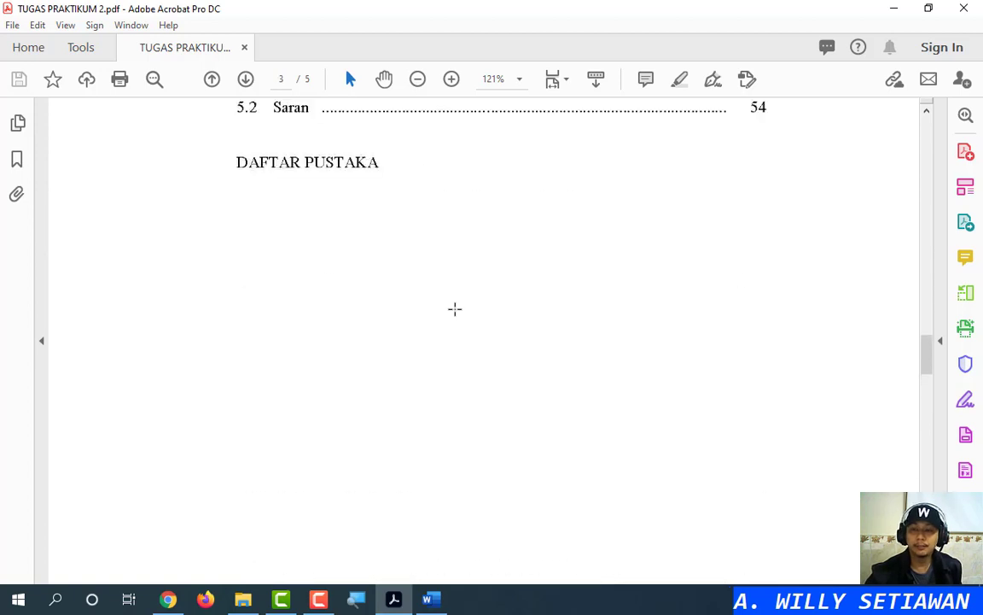
{"action": "scroll", "coordinate": [455, 309], "scroll_direction": "up", "scroll_amount": 3}
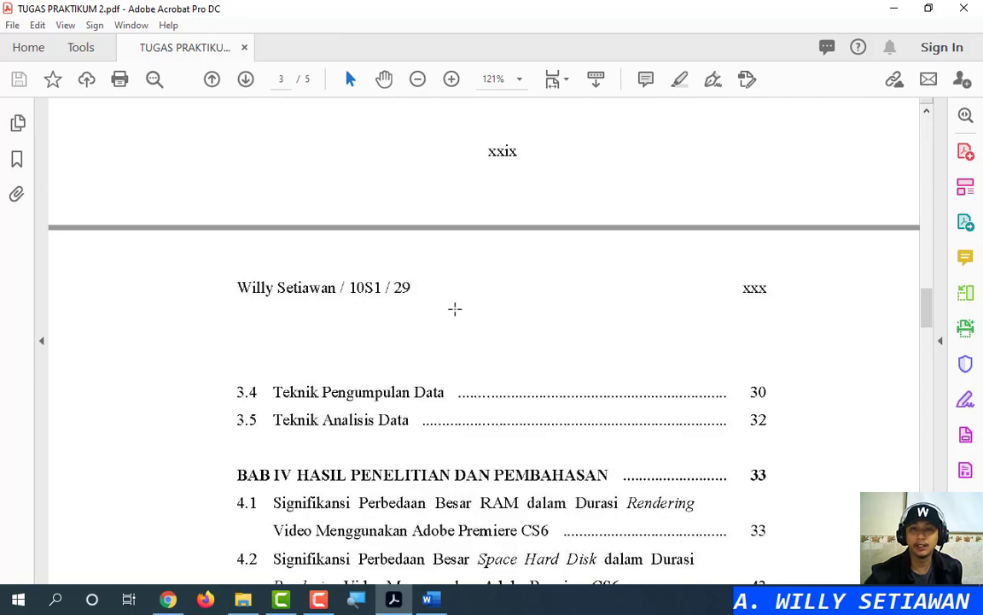
{"action": "scroll", "coordinate": [455, 309], "scroll_direction": "up", "scroll_amount": 12}
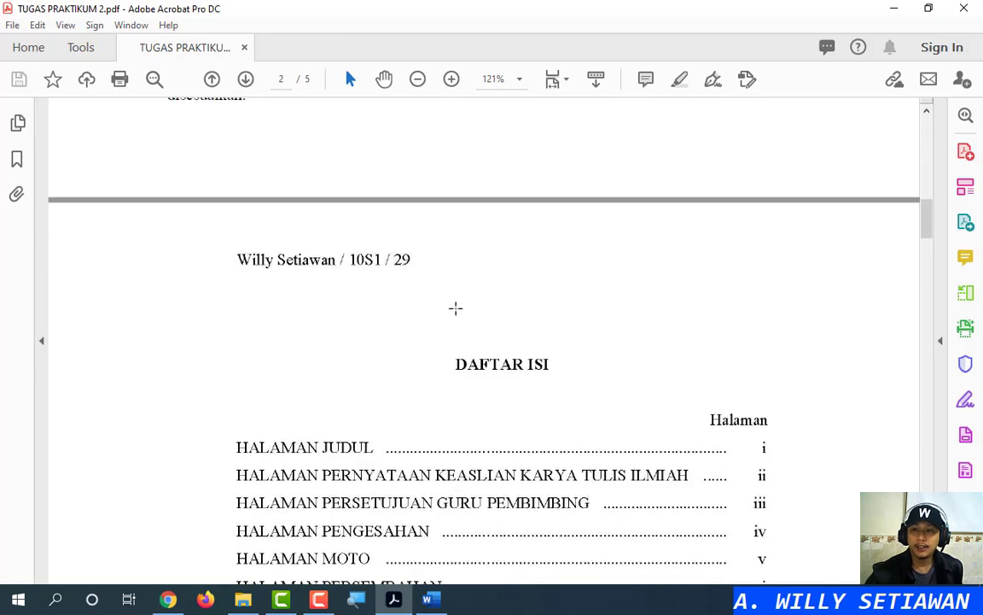
{"action": "scroll", "coordinate": [455, 309], "scroll_direction": "down", "scroll_amount": 15}
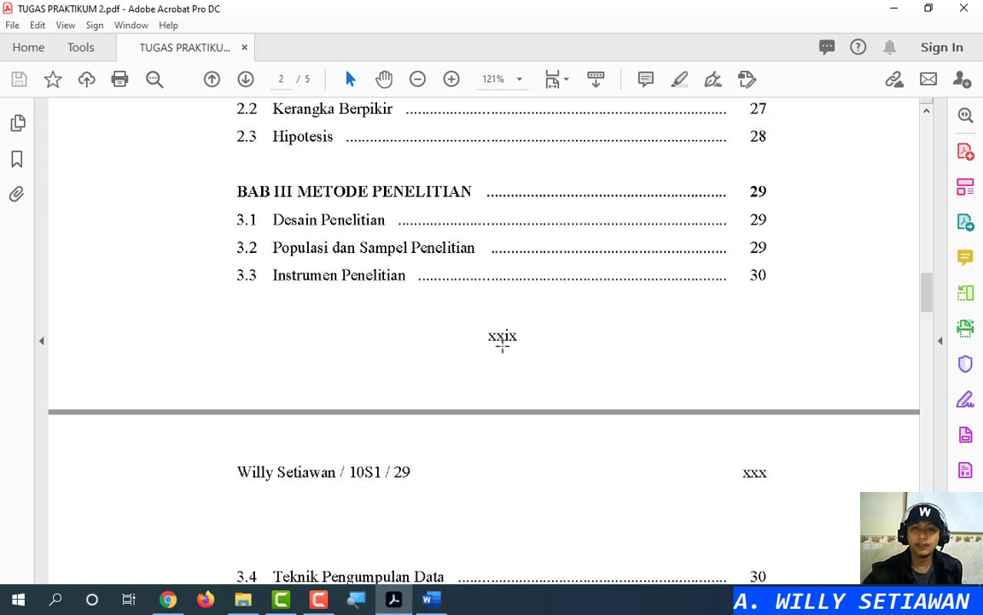
{"action": "scroll", "coordinate": [502, 342], "scroll_direction": "down", "scroll_amount": 3}
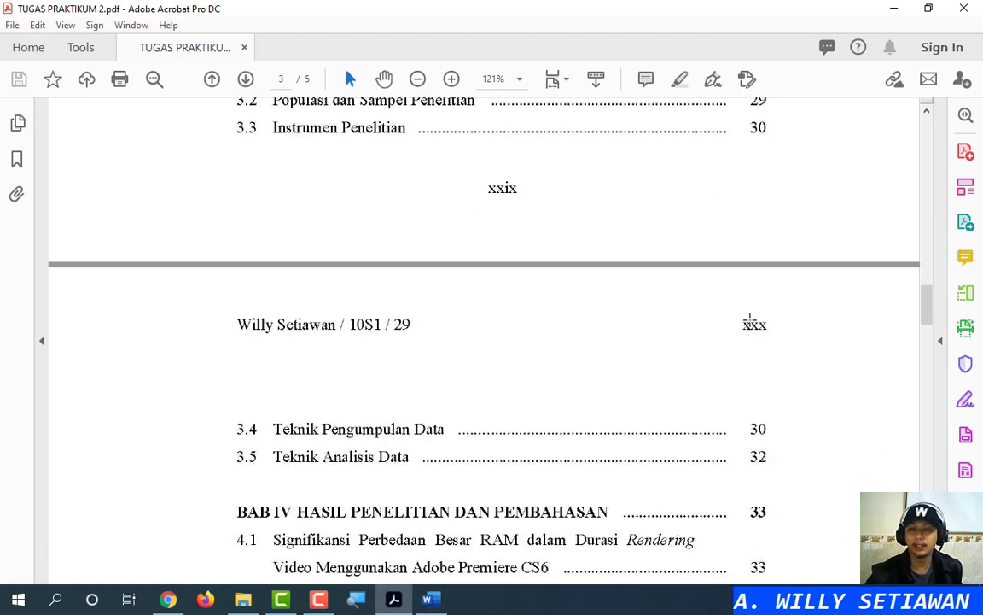
{"action": "left_click", "coordinate": [752, 324]}
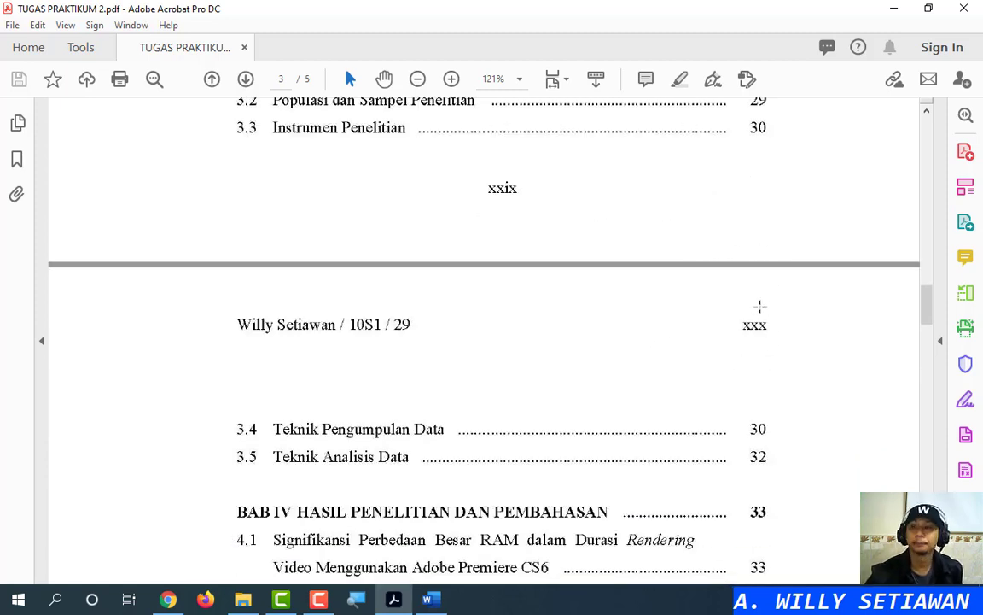
{"action": "scroll", "coordinate": [760, 303], "scroll_direction": "up", "scroll_amount": 12}
{"action": "scroll", "coordinate": [759, 305], "scroll_direction": "up", "scroll_amount": 18}
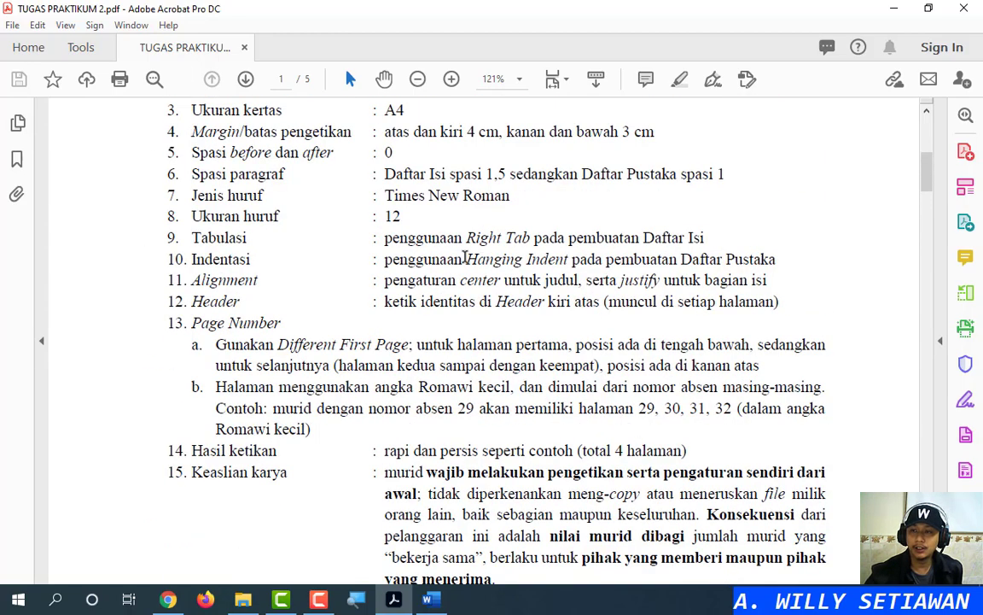
{"action": "scroll", "coordinate": [565, 271], "scroll_direction": "down", "scroll_amount": 15}
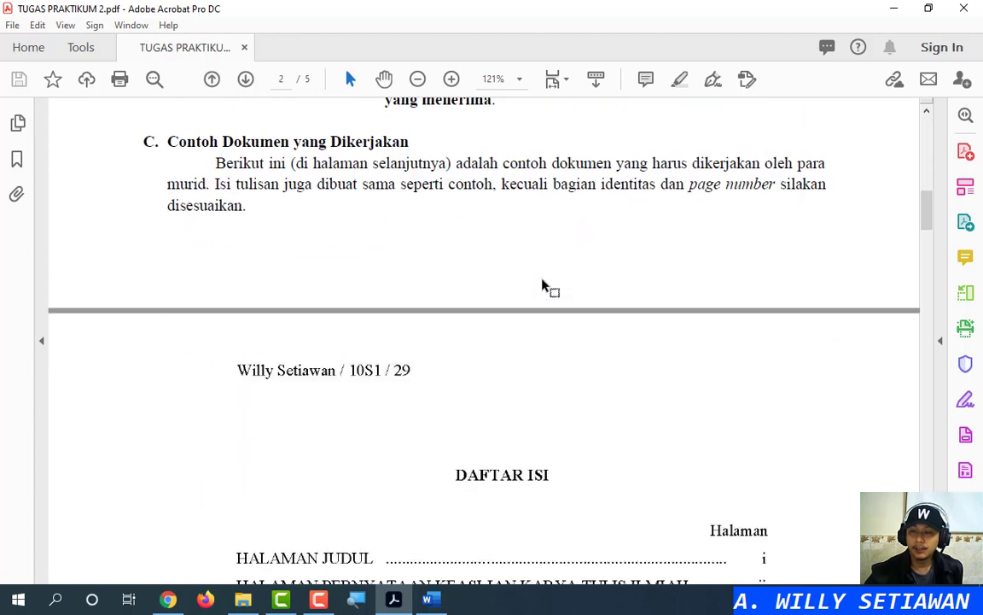
{"action": "scroll", "coordinate": [542, 280], "scroll_direction": "up", "scroll_amount": 3}
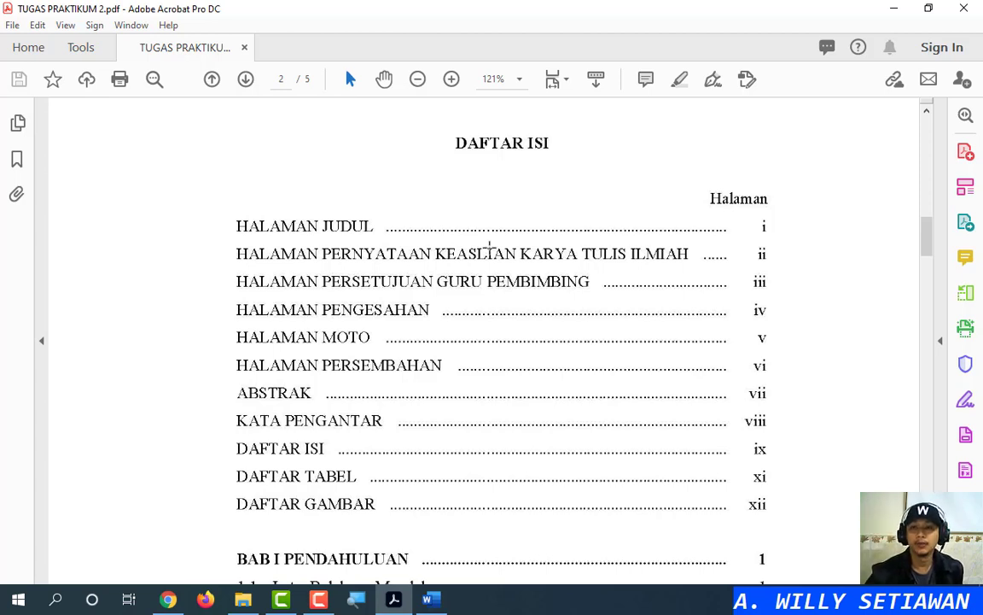
{"action": "scroll", "coordinate": [465, 227], "scroll_direction": "down", "scroll_amount": 15}
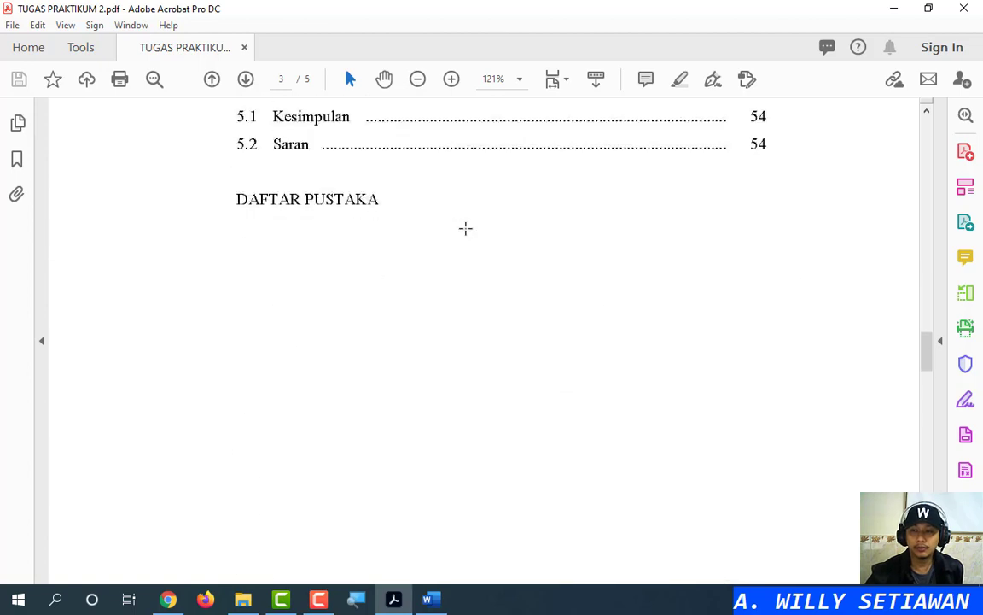
{"action": "scroll", "coordinate": [465, 228], "scroll_direction": "down", "scroll_amount": 10}
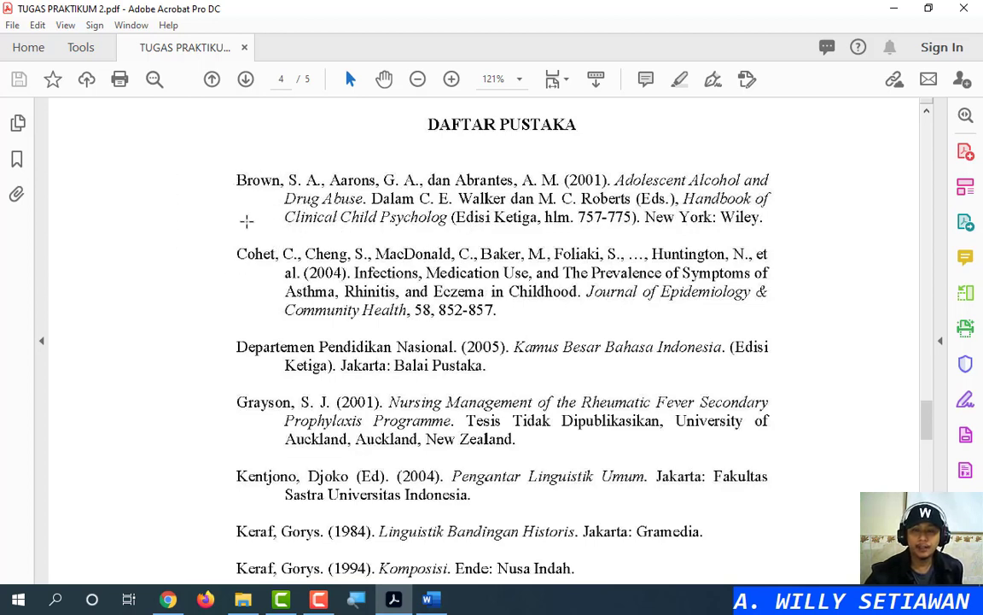
Click through the reference entries and drag the PDF scrollbar back up toward the DAFTAR ISI page
{"action": "left_click", "coordinate": [236, 263]}
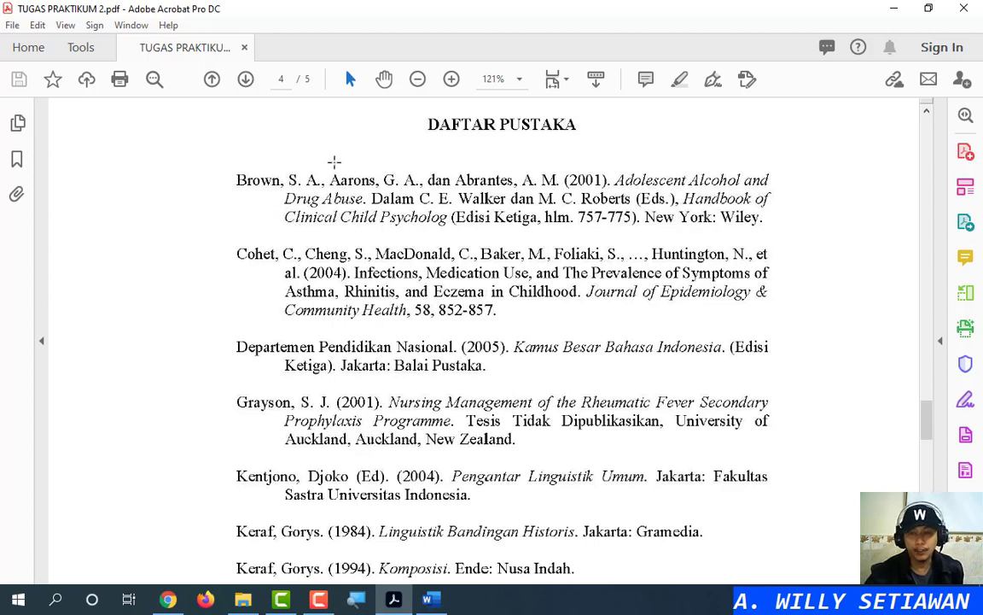
{"action": "left_click", "coordinate": [248, 229]}
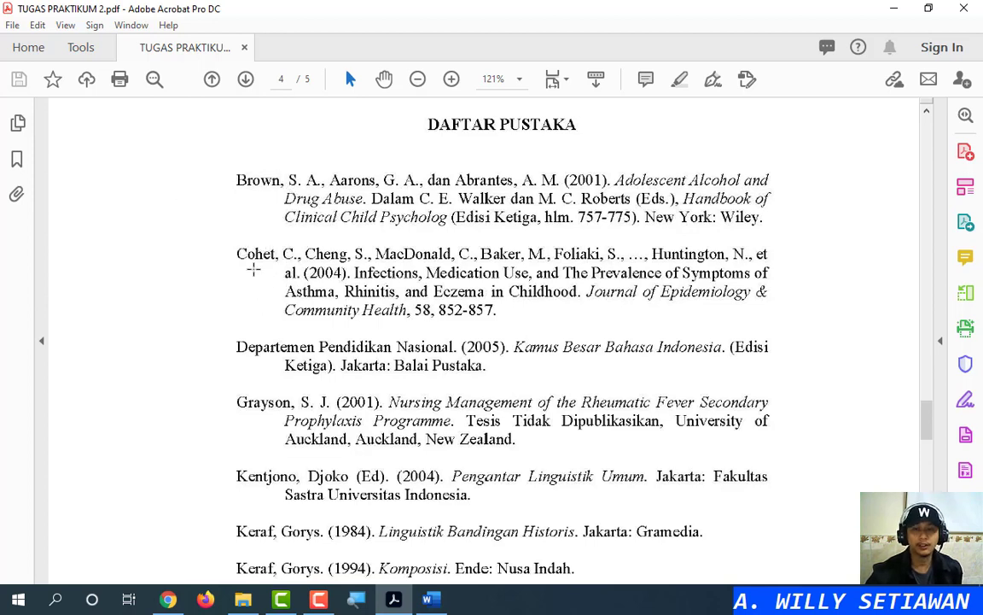
{"action": "left_click", "coordinate": [263, 328]}
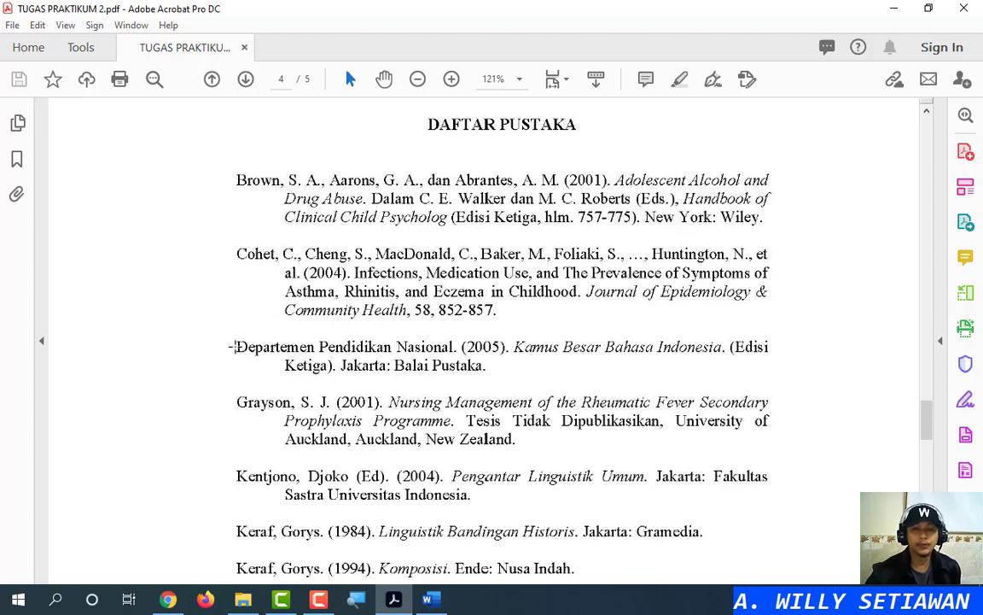
{"action": "left_click", "coordinate": [232, 347]}
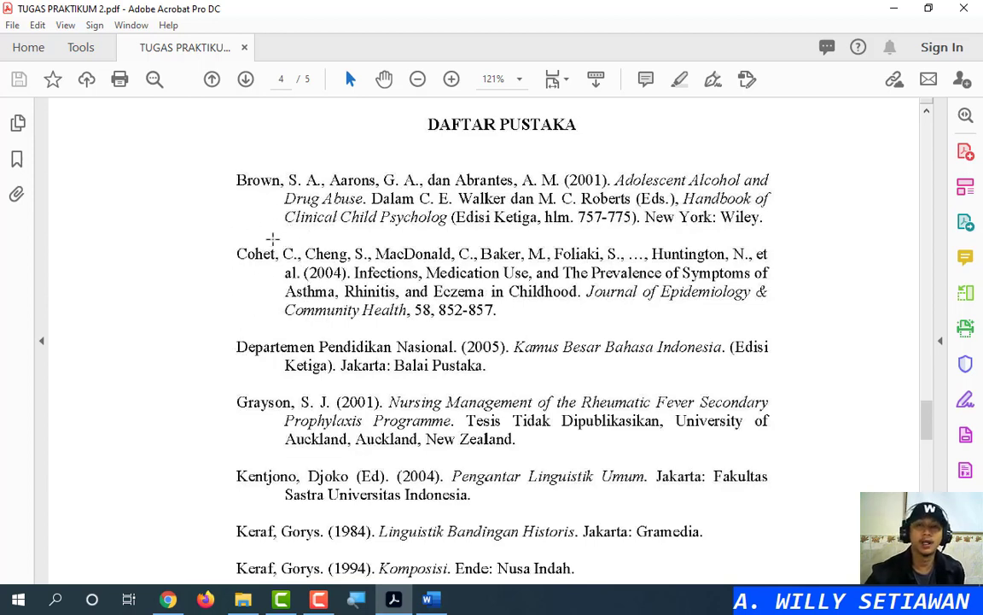
{"action": "left_click_drag", "start_coordinate": [929, 419], "coordinate": [937, 235]}
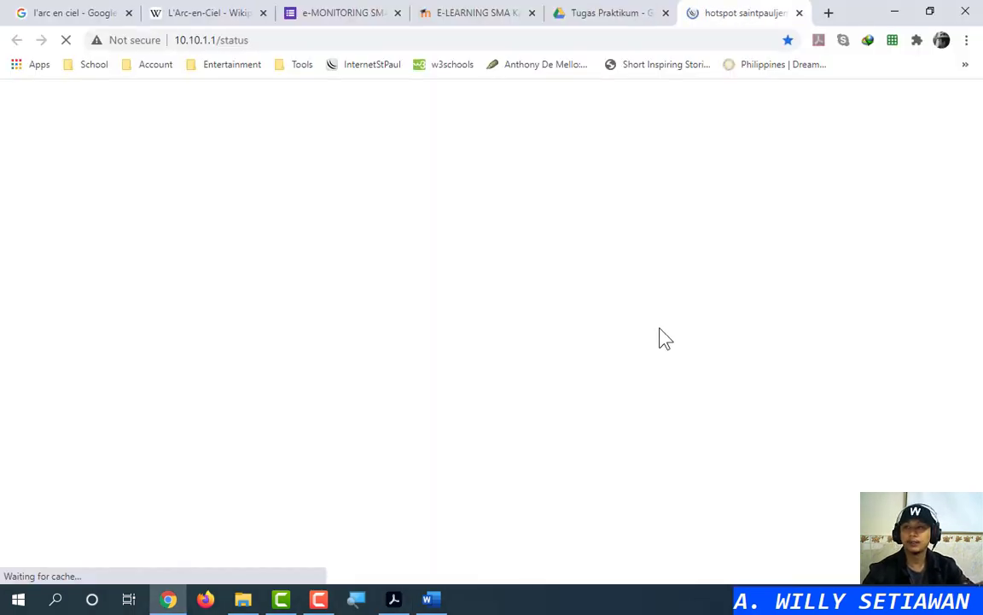
Minimize the Chrome window so the Acrobat PDF is visible again
{"action": "left_click", "coordinate": [799, 13]}
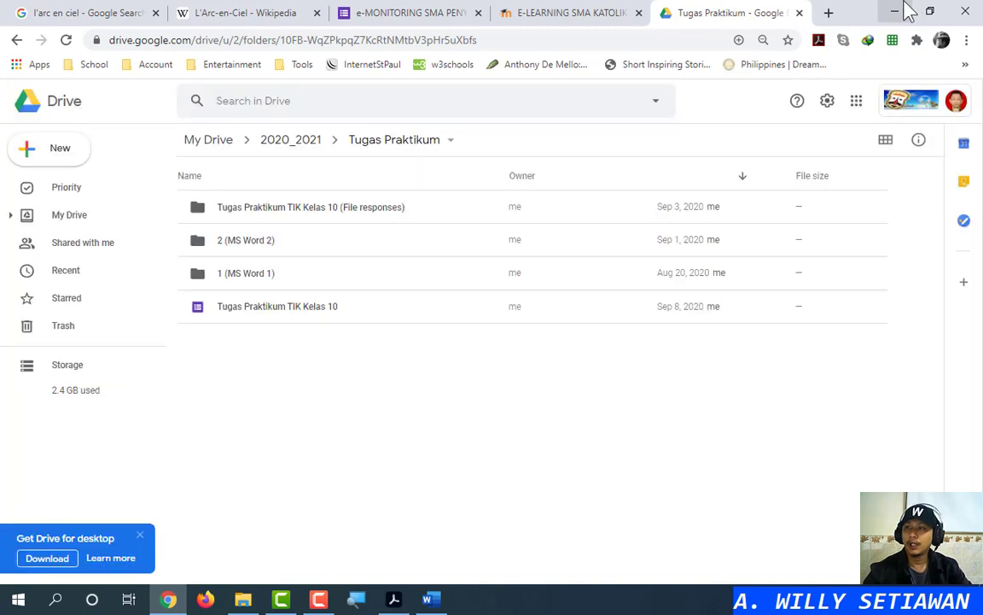
{"action": "left_click", "coordinate": [894, 11]}
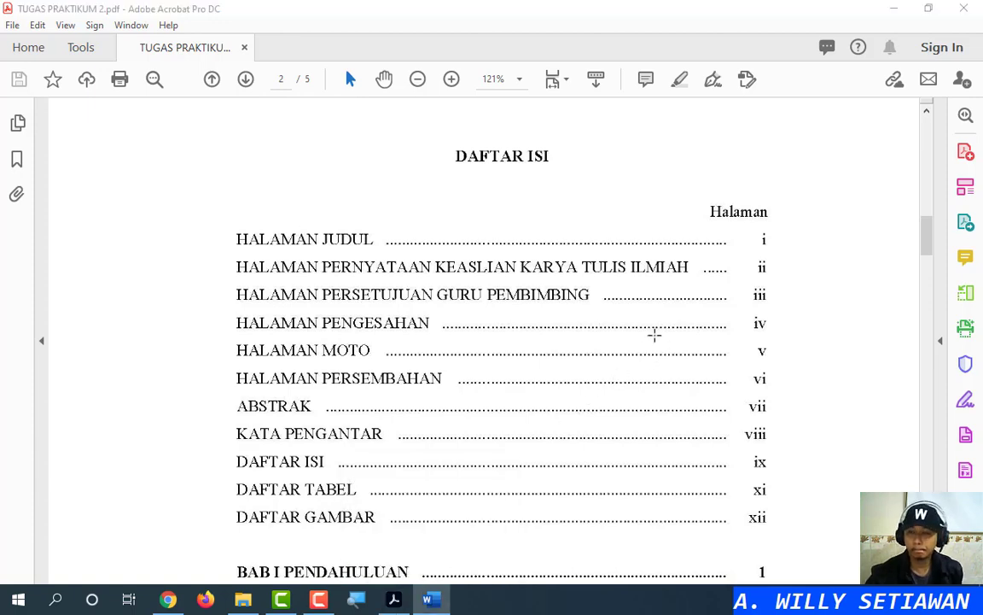
Switch to the Word DAFTAR ISI draft and place the cursor below the heading, leaving line spacing unchanged
{"action": "key", "text": "alt+Tab"}
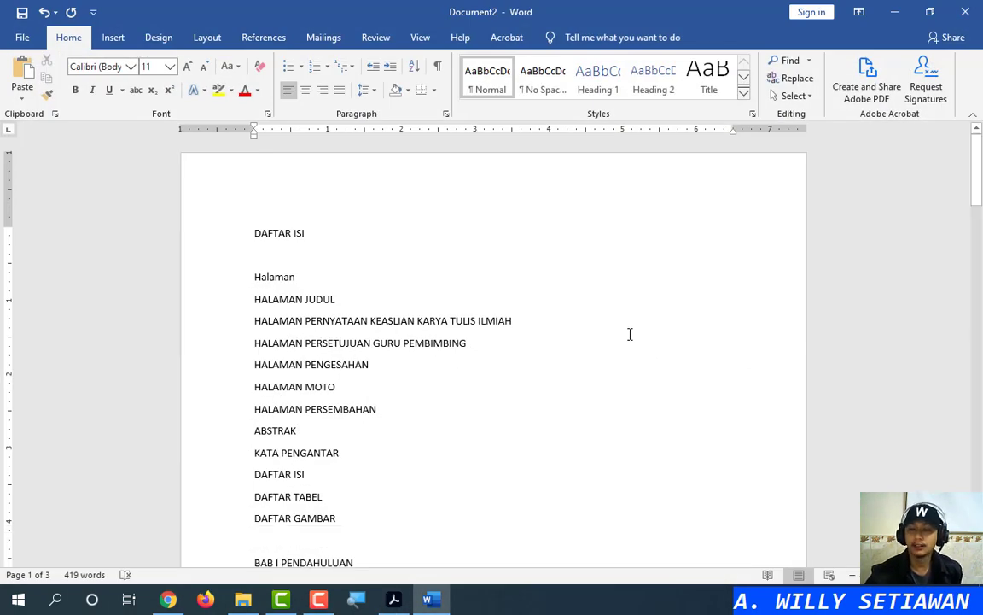
{"action": "scroll", "coordinate": [629, 336], "scroll_direction": "up", "scroll_amount": 4, "text": "ctrl"}
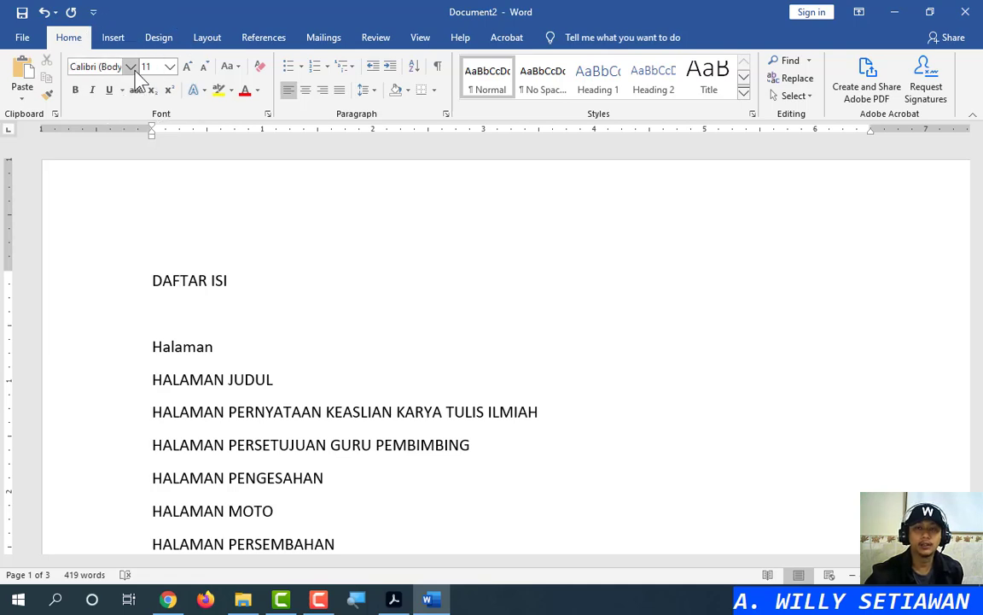
{"action": "left_click", "coordinate": [186, 308]}
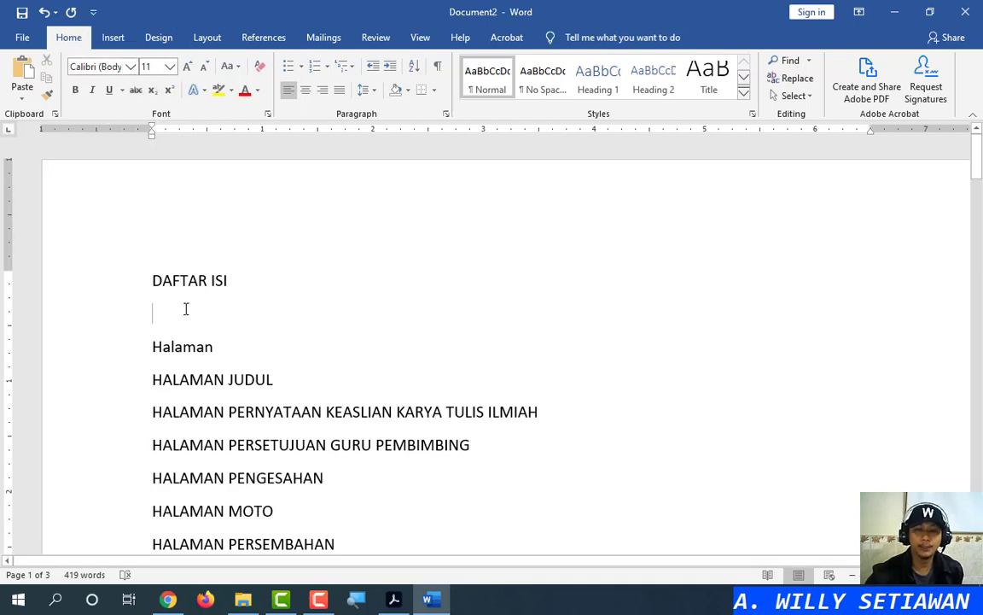
{"action": "left_click", "coordinate": [373, 89]}
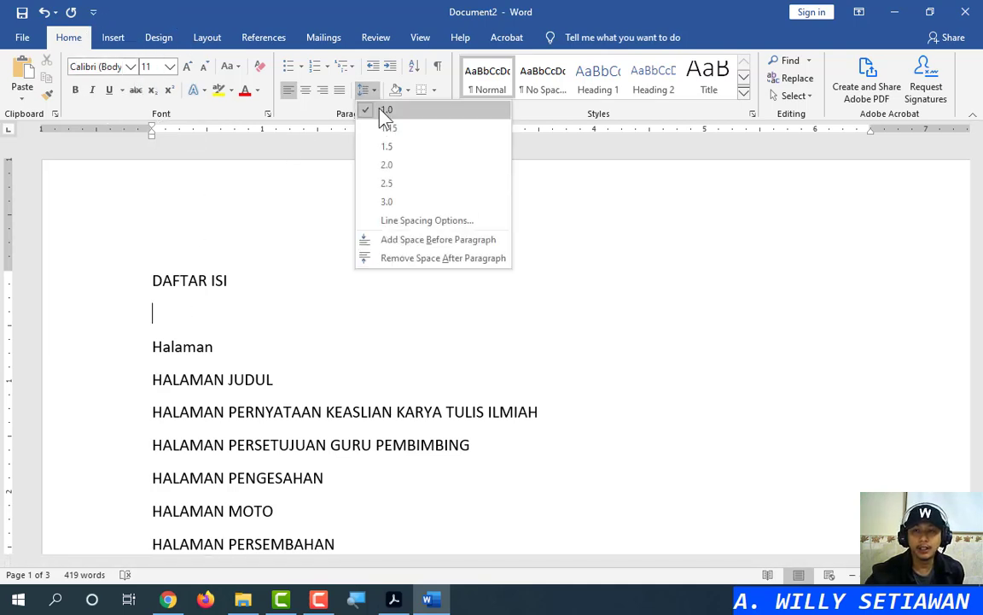
{"action": "left_click", "coordinate": [260, 304]}
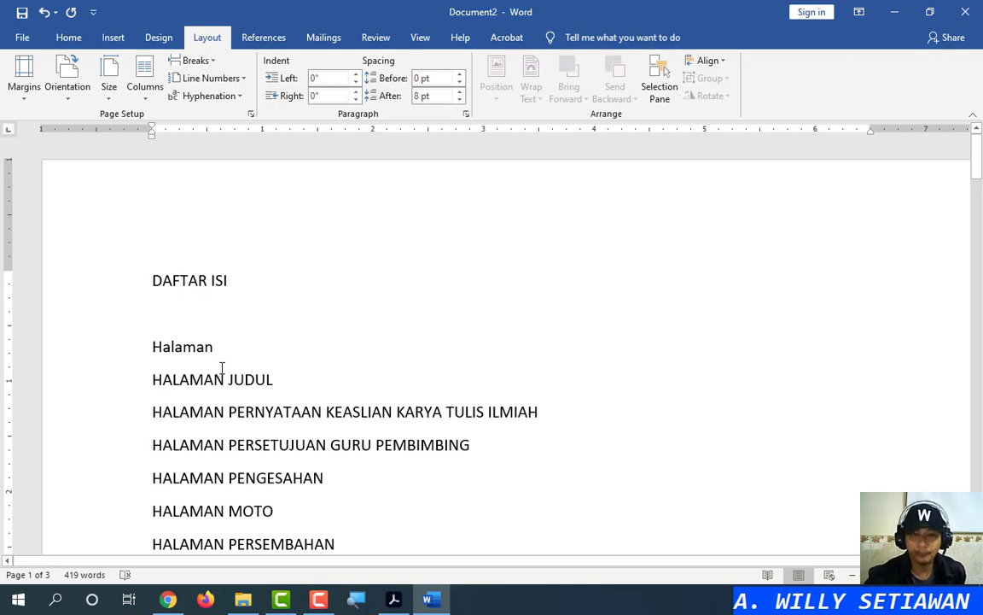
Look over the paper size and margin presets without changing them, then place the cursor after DAFTAR ISI
{"action": "left_click", "coordinate": [111, 96]}
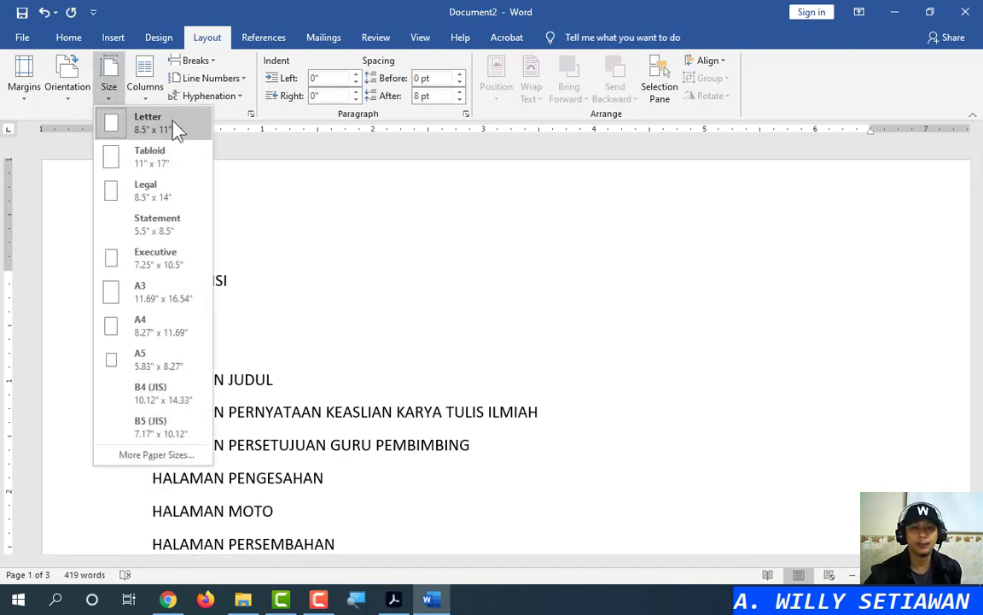
{"action": "left_click", "coordinate": [25, 99]}
{"action": "left_click", "coordinate": [26, 98]}
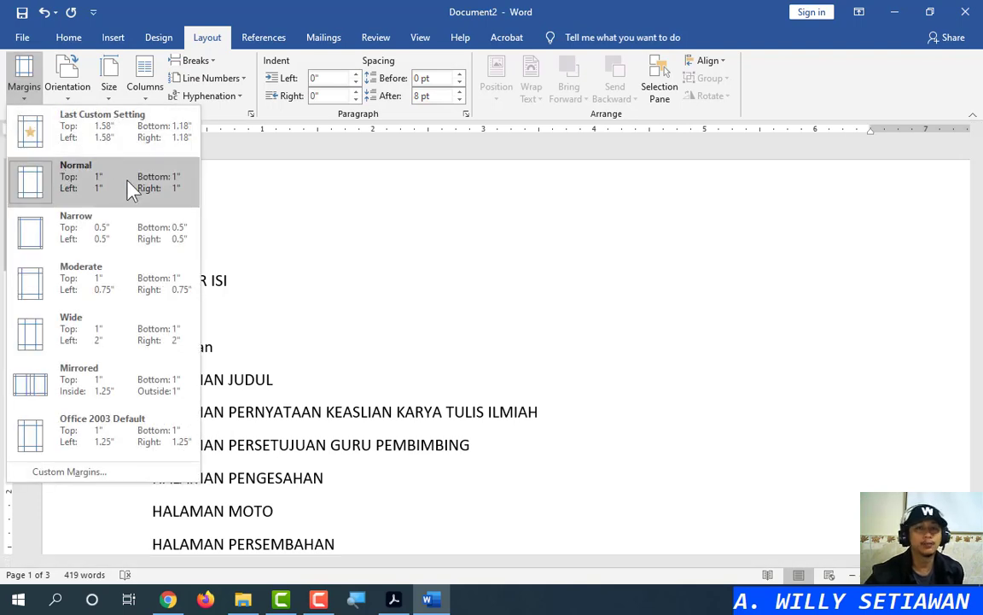
{"action": "left_click", "coordinate": [68, 37]}
{"action": "left_click", "coordinate": [273, 234]}
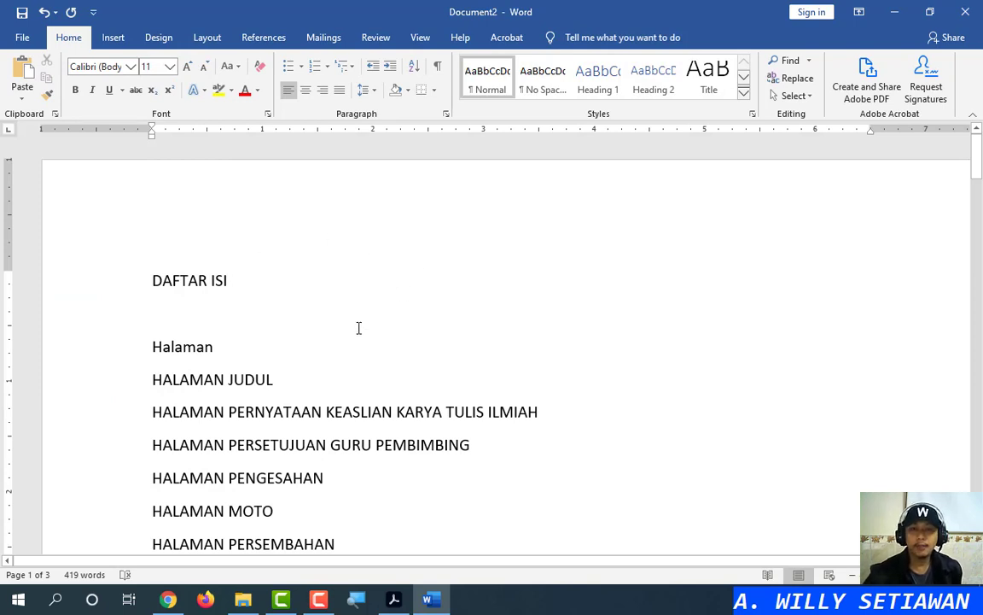
Set the paper size to A4 and bring up the Custom Margins settings
{"action": "left_click", "coordinate": [206, 38]}
{"action": "left_click", "coordinate": [110, 93]}
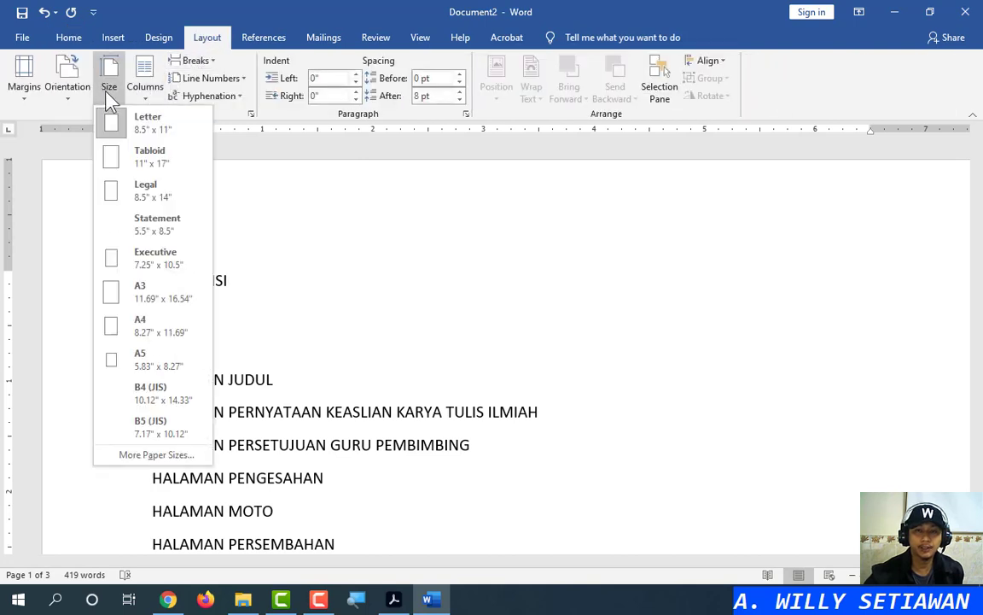
{"action": "left_click", "coordinate": [163, 331]}
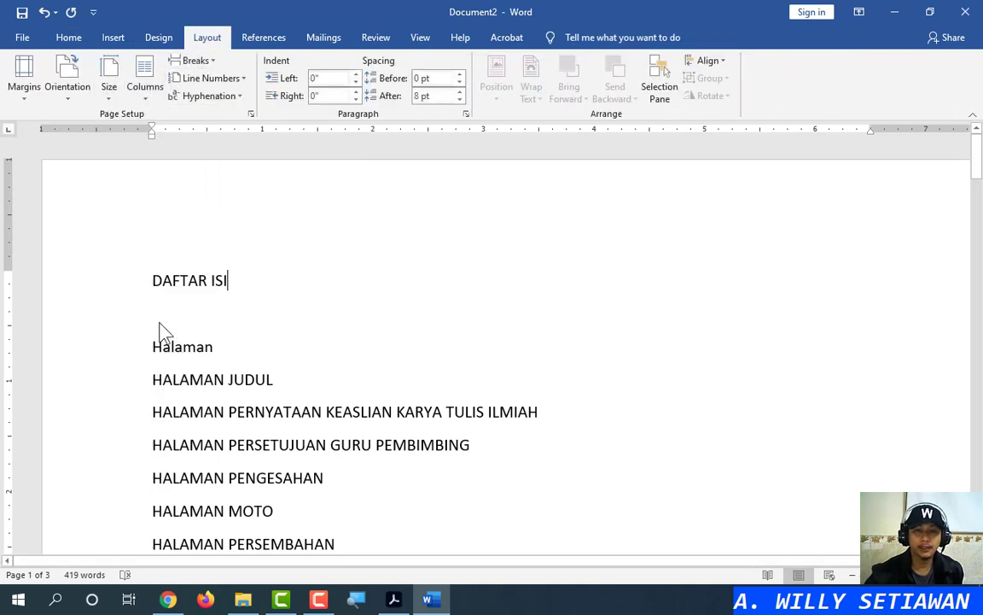
{"action": "left_click", "coordinate": [25, 94]}
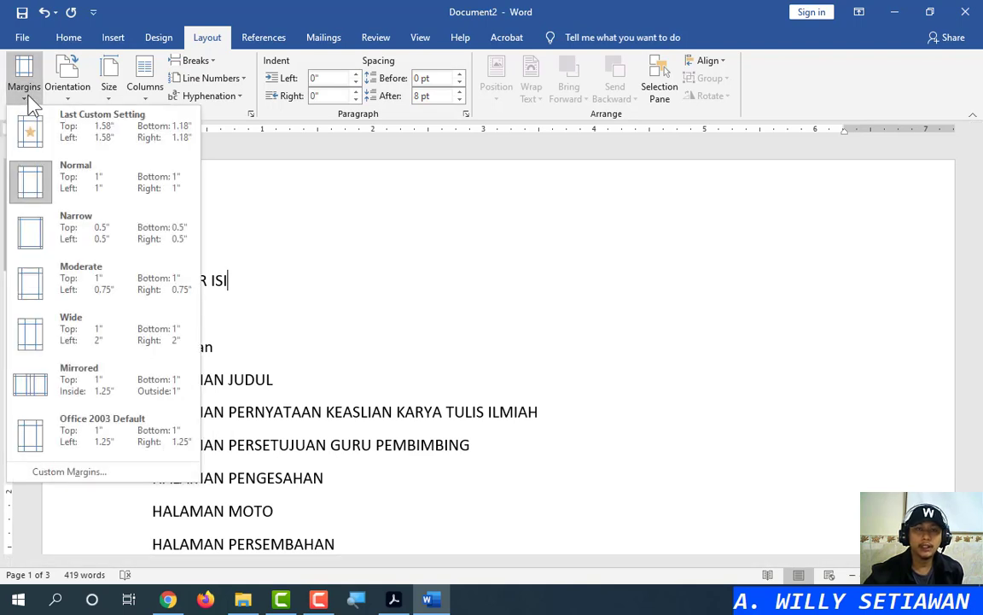
{"action": "left_click", "coordinate": [299, 153]}
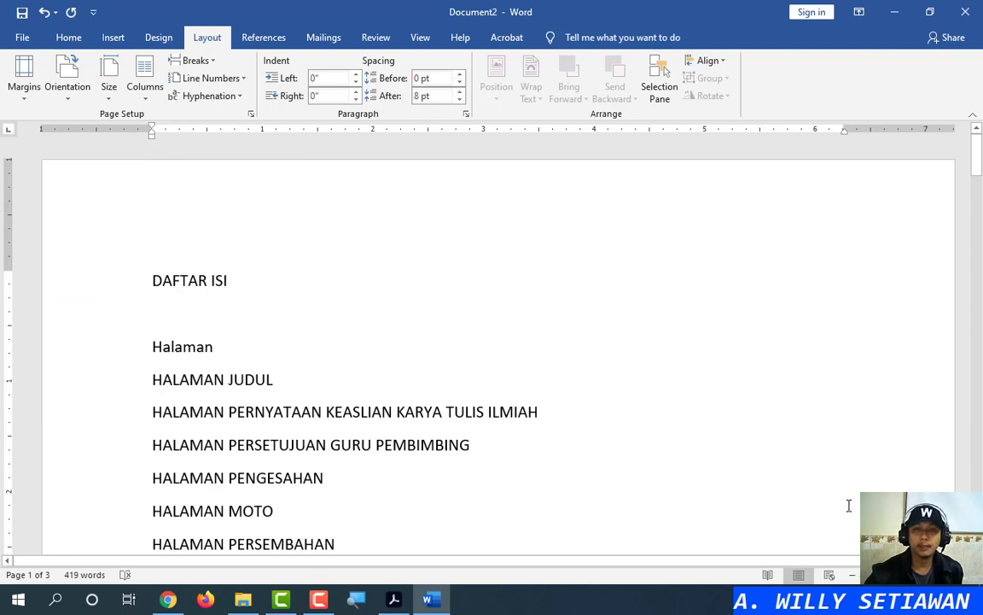
{"action": "left_click", "coordinate": [25, 86]}
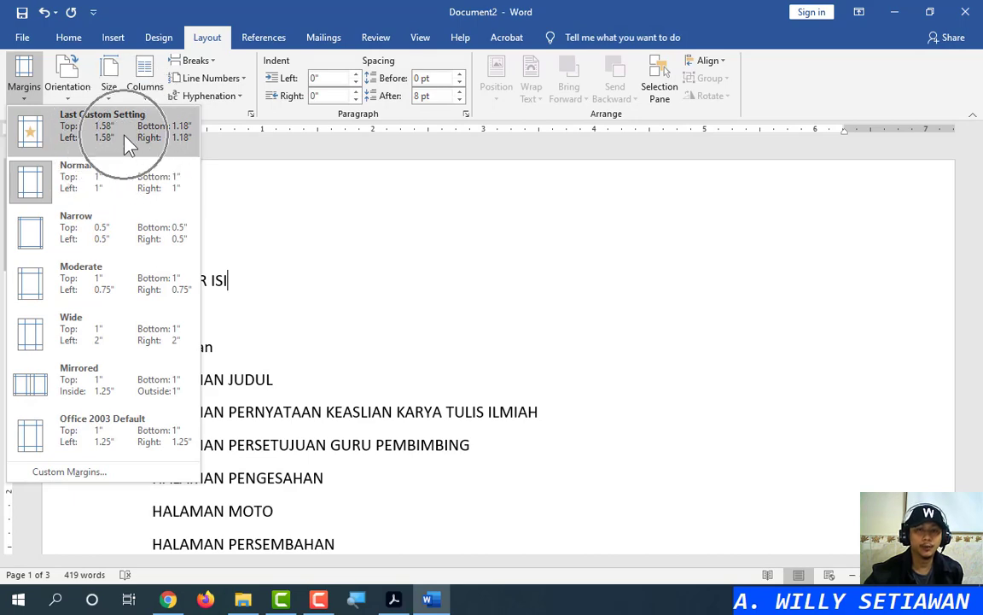
{"action": "left_click", "coordinate": [70, 471]}
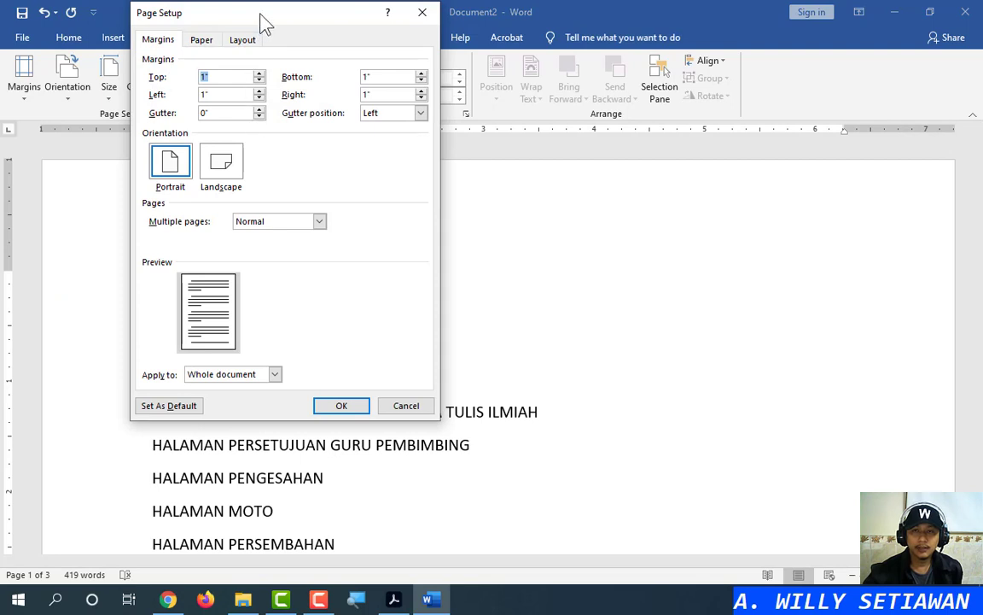
In Page Setup, enter Top 4 cm, Bottom 3 cm, Left 4 cm and Right 3 cm, then confirm with OK
{"action": "left_click_drag", "start_coordinate": [259, 22], "coordinate": [437, 156]}
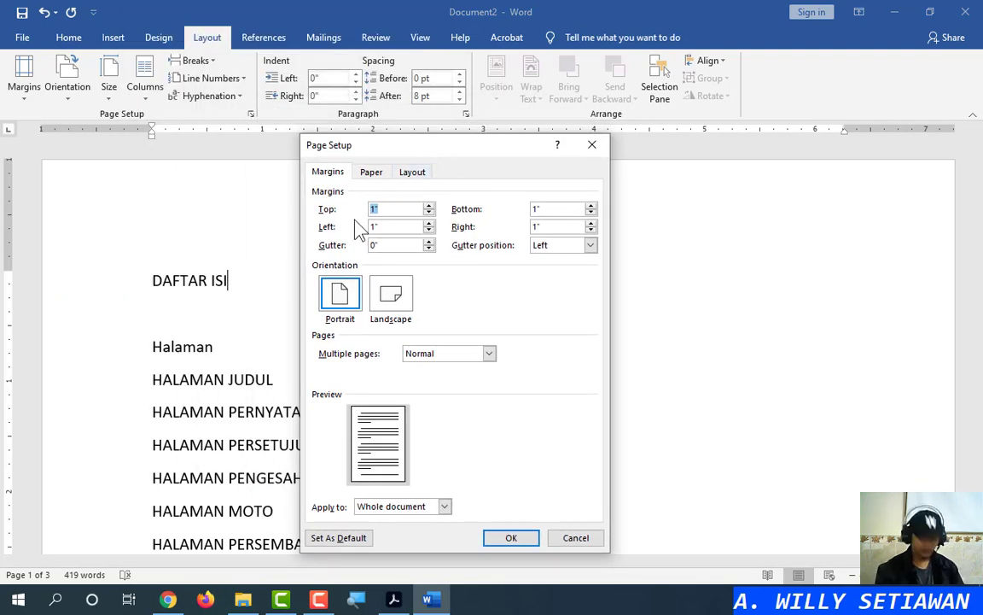
{"action": "type", "text": "4cm"}
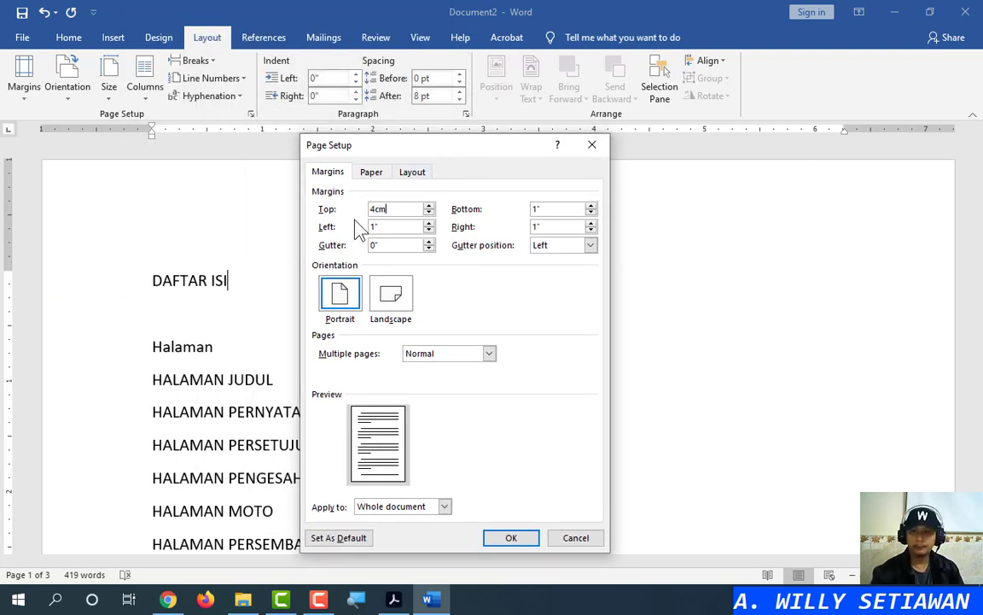
{"action": "key", "text": "Tab"}
{"action": "type", "text": "3"}
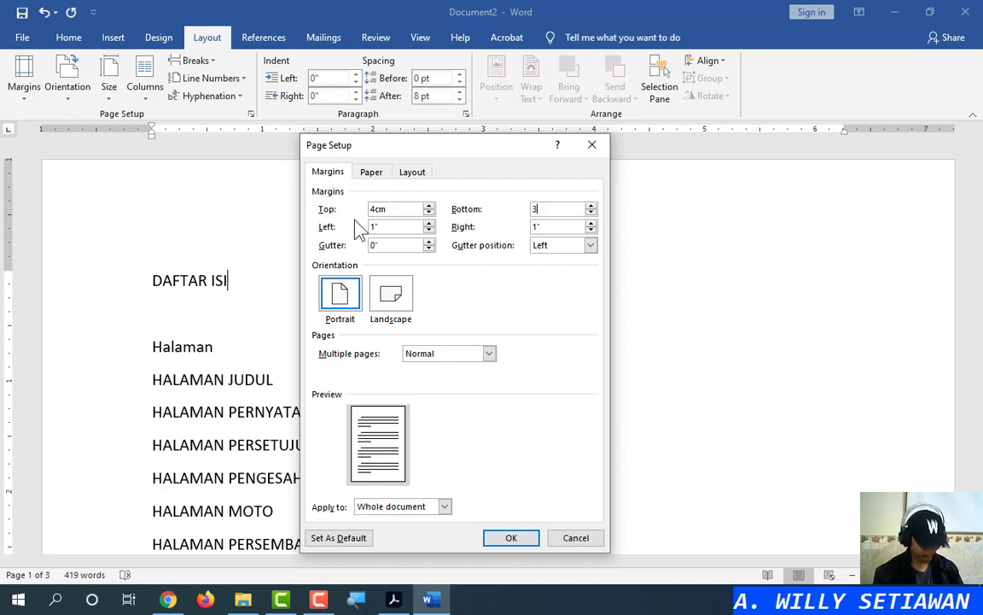
{"action": "type", "text": "cm"}
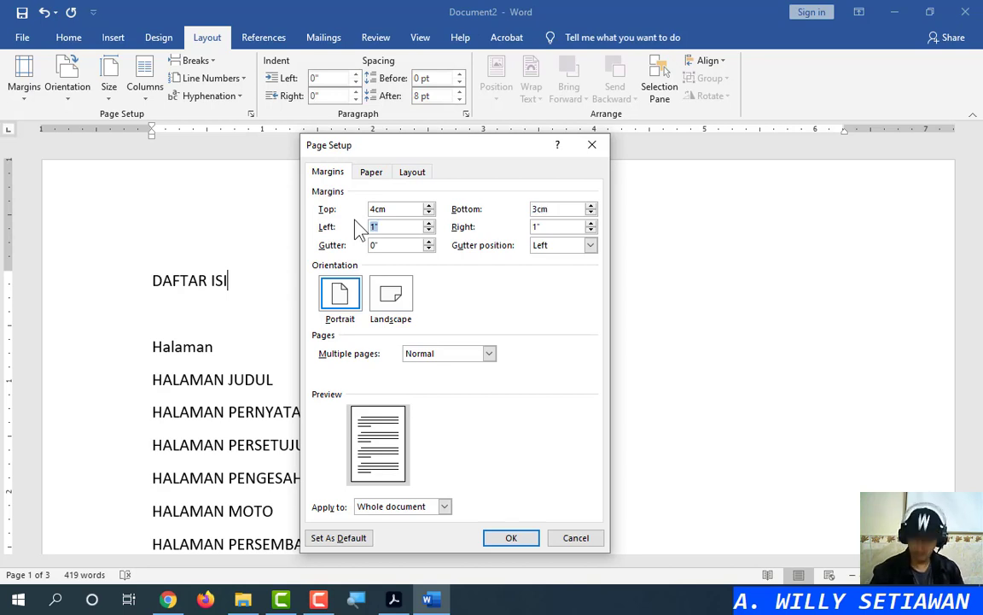
{"action": "type", "text": "4cm"}
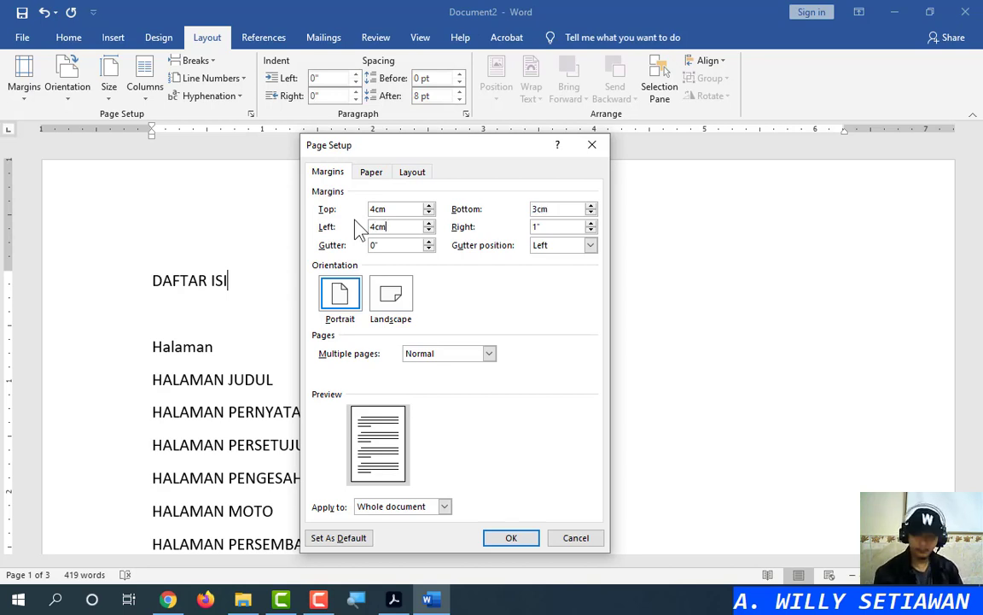
{"action": "key", "text": "Tab"}
{"action": "type", "text": "2"}
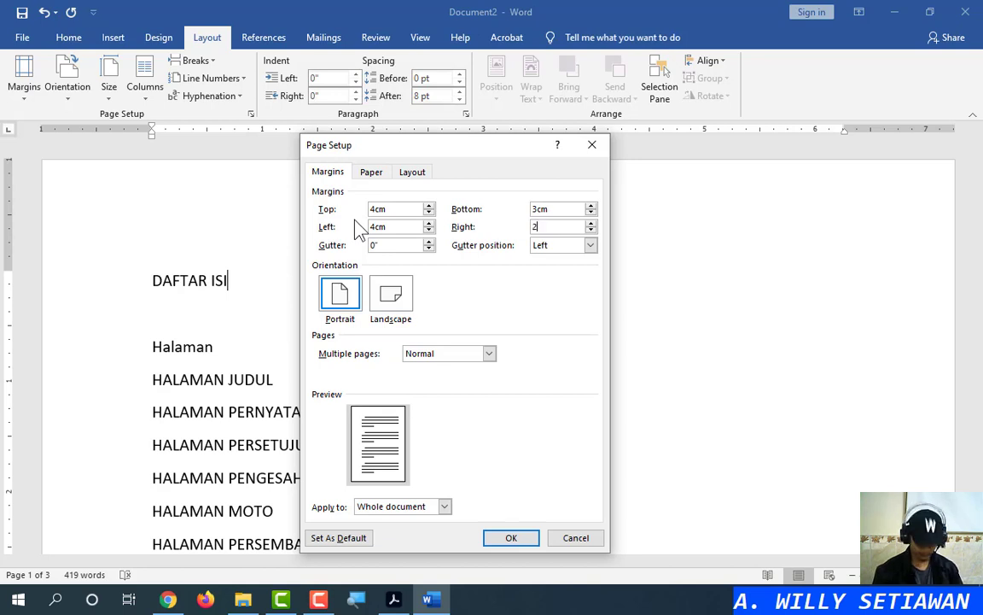
{"action": "type", "text": "cm"}
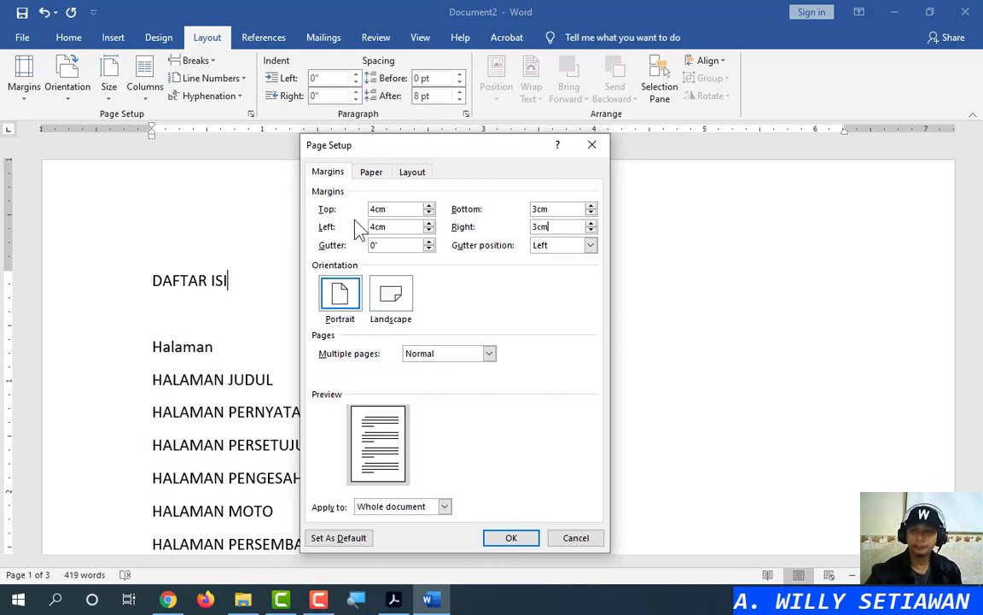
{"action": "left_click", "coordinate": [518, 539]}
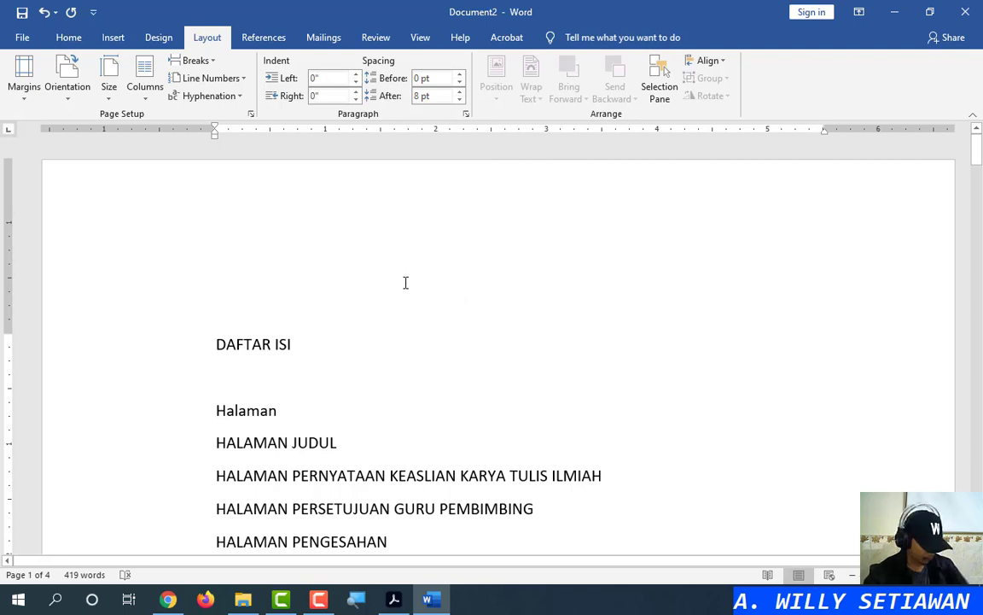
Select all text, set paragraph spacing before and after to 0, and return to page 1
{"action": "key", "text": "ctrl+a"}
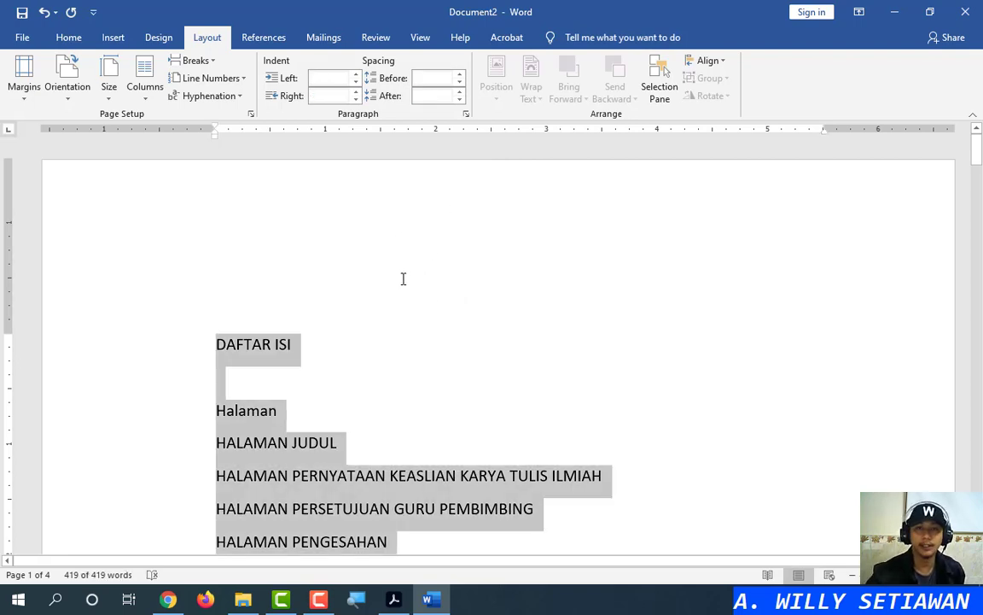
{"action": "left_click", "coordinate": [435, 79]}
{"action": "type", "text": "0"}
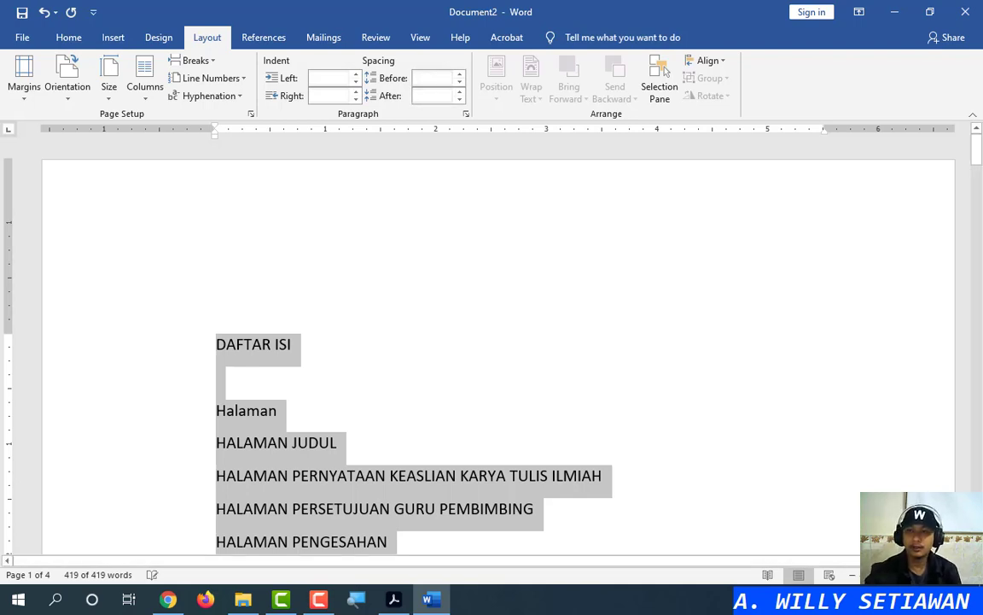
{"action": "left_click", "coordinate": [433, 95]}
{"action": "type", "text": "0"}
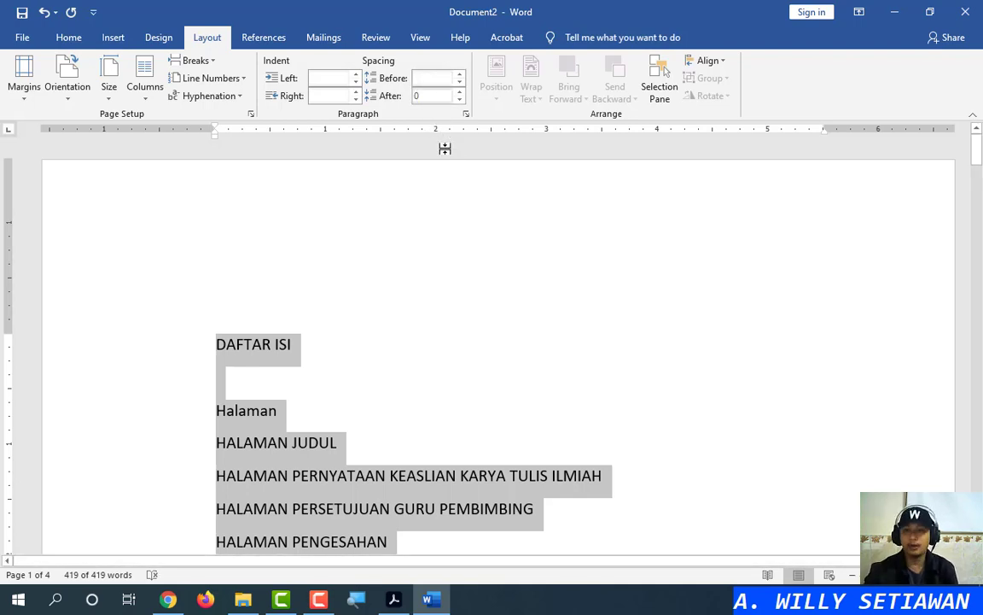
{"action": "key", "text": "Return"}
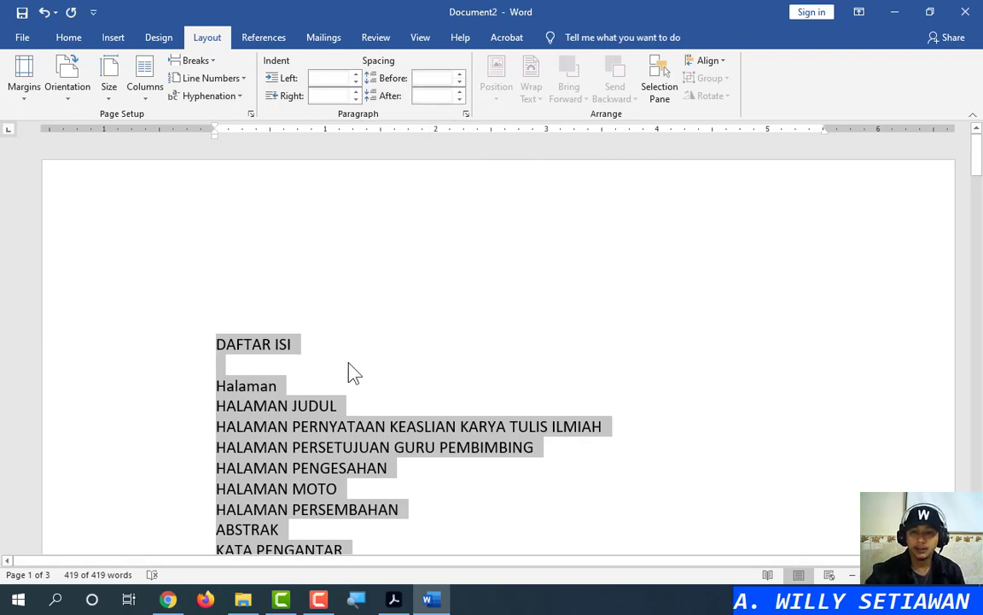
{"action": "scroll", "coordinate": [334, 414], "scroll_direction": "down", "scroll_amount": 20}
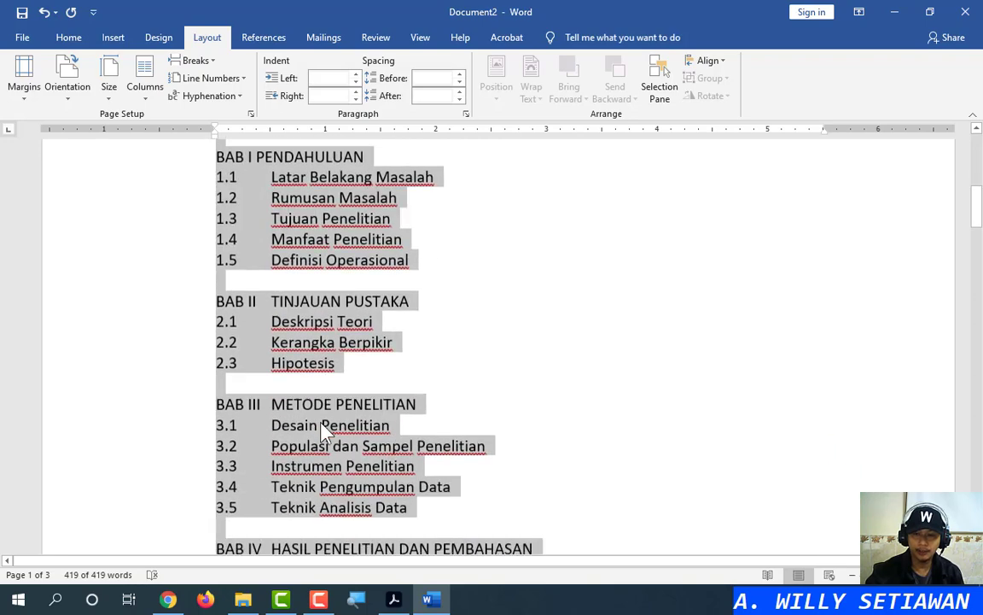
{"action": "scroll", "coordinate": [323, 424], "scroll_direction": "down", "scroll_amount": 15}
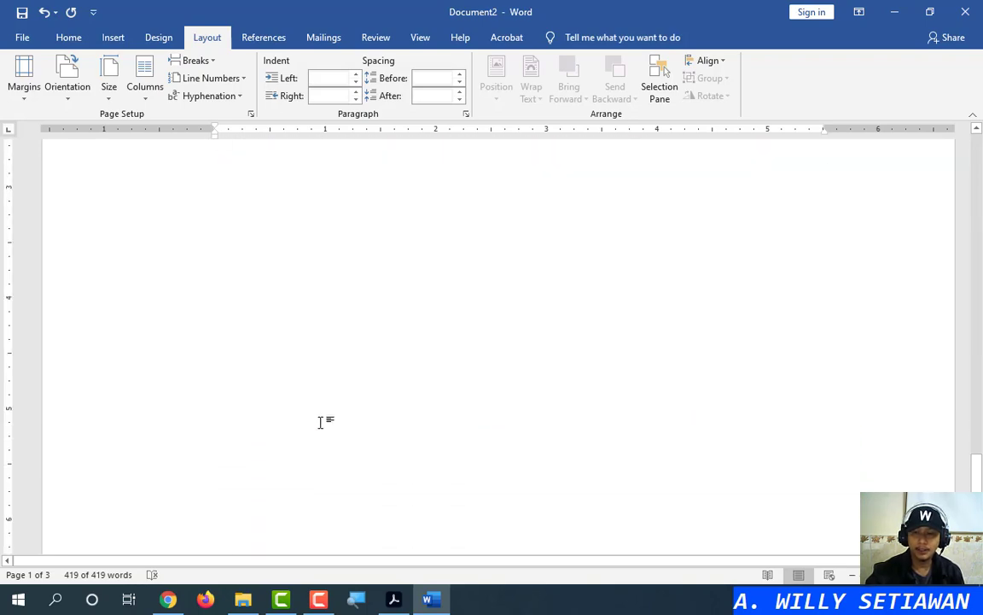
{"action": "scroll", "coordinate": [323, 426], "scroll_direction": "up", "scroll_amount": 12}
{"action": "scroll", "coordinate": [316, 431], "scroll_direction": "up", "scroll_amount": 20}
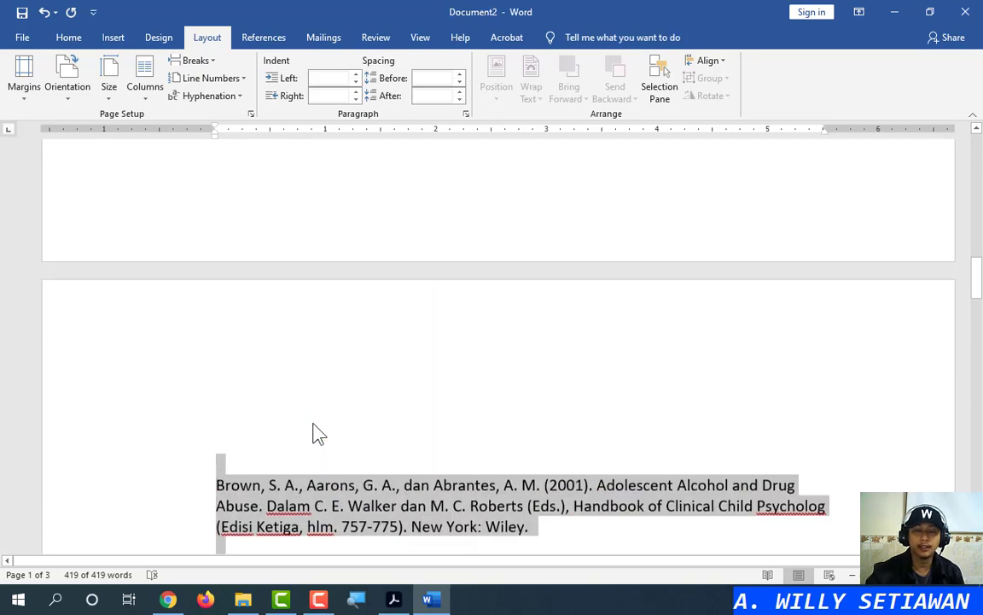
{"action": "scroll", "coordinate": [315, 431], "scroll_direction": "up", "scroll_amount": 6}
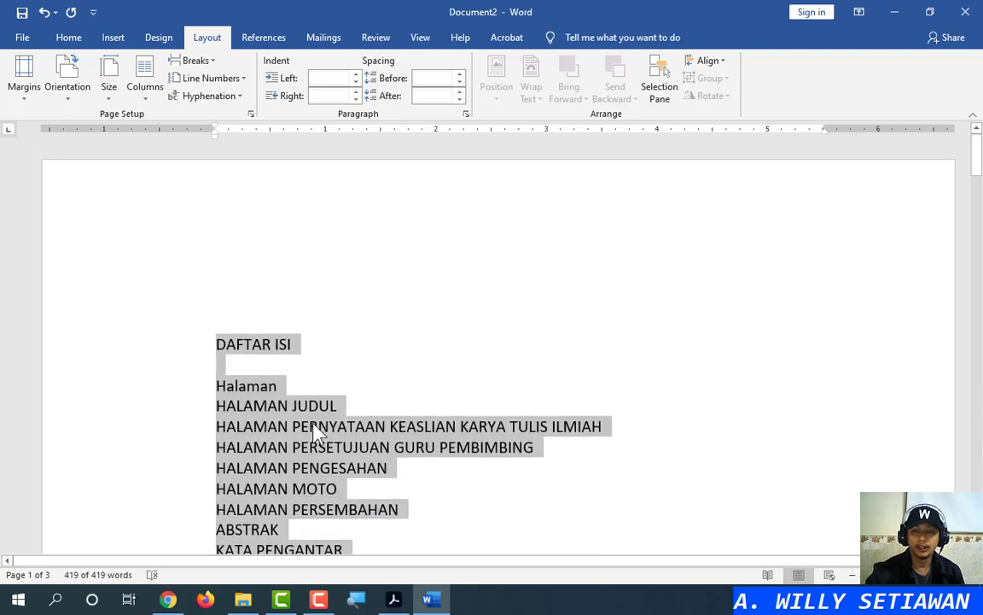
Set the selected text to Times New Roman, size 12
{"action": "left_click", "coordinate": [68, 38]}
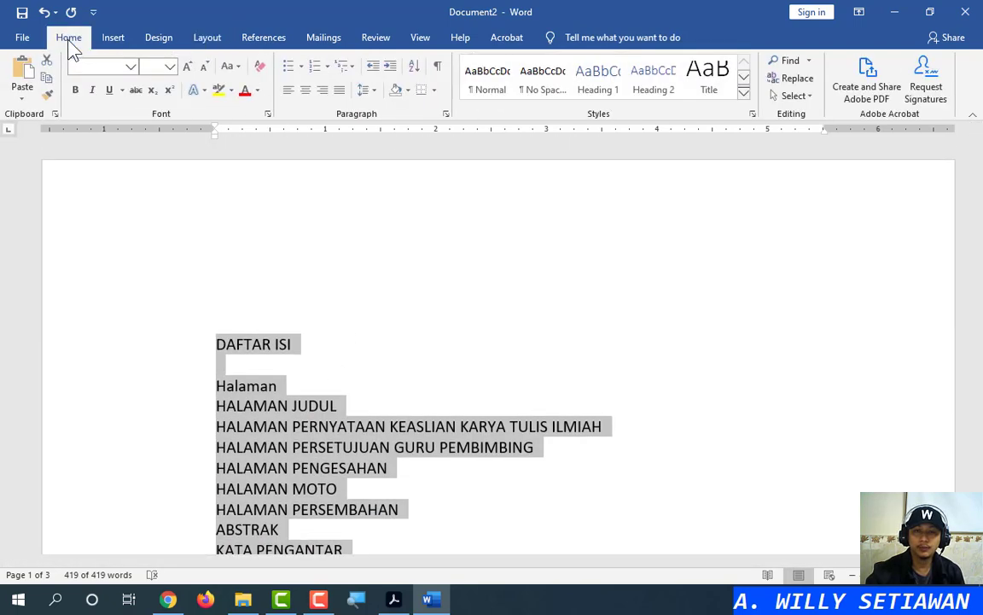
{"action": "left_click", "coordinate": [131, 67]}
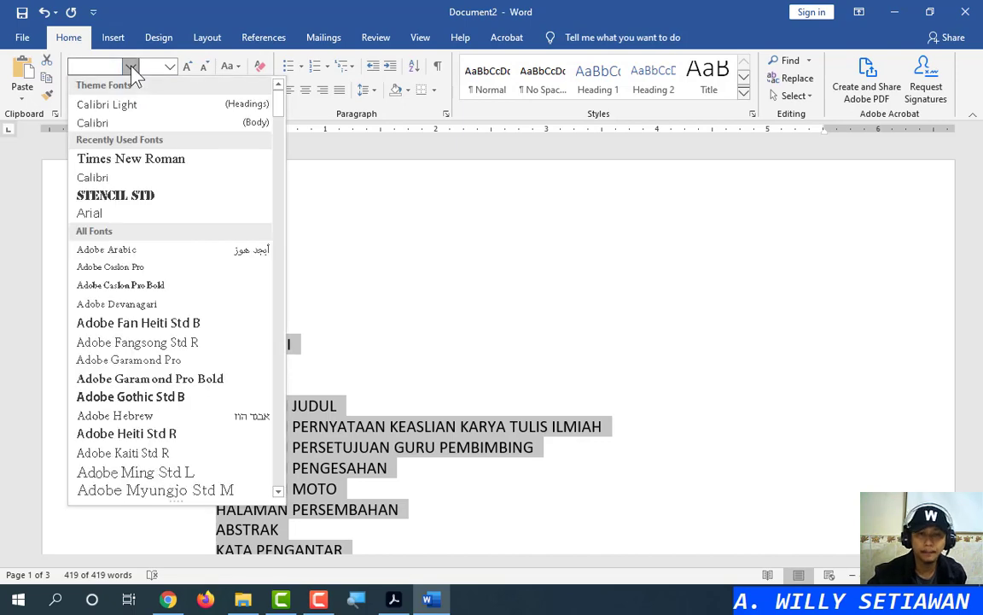
{"action": "left_click", "coordinate": [138, 159]}
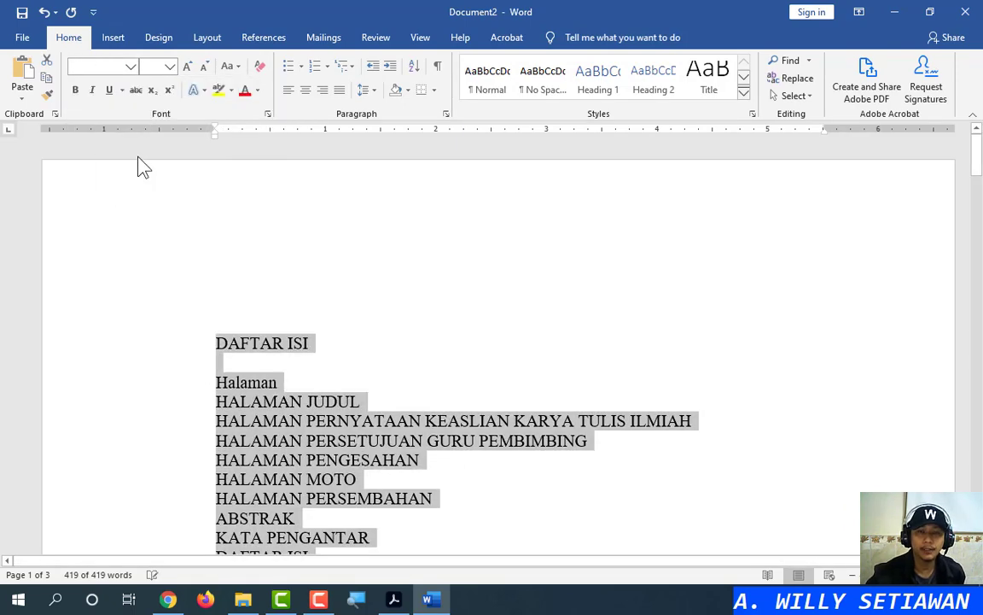
{"action": "left_click", "coordinate": [170, 68]}
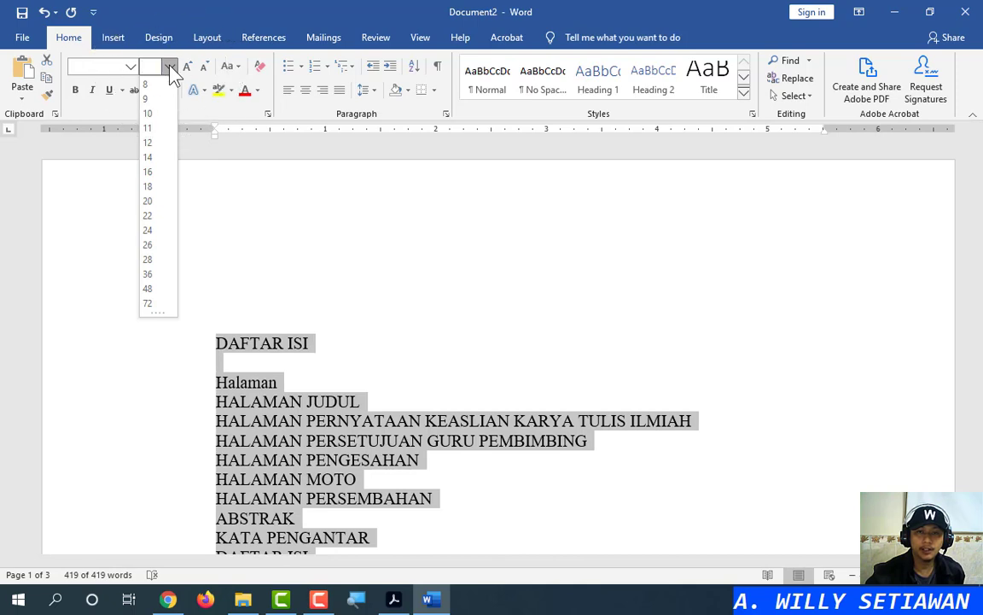
{"action": "left_click", "coordinate": [162, 154]}
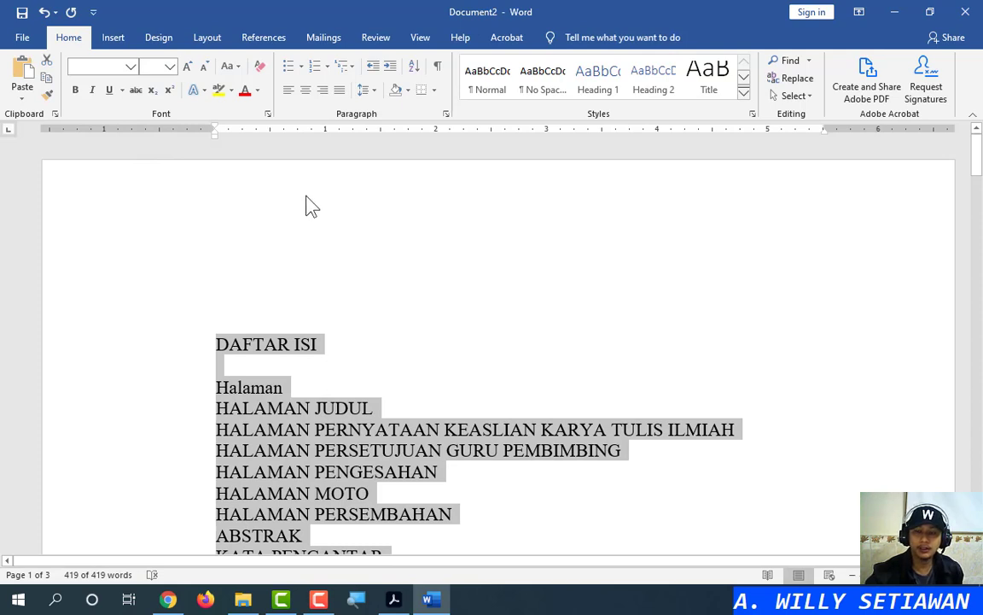
Apply 1.5 line spacing to the text, then deselect it by placing the caret after DAFTAR ISI
{"action": "left_click", "coordinate": [370, 92]}
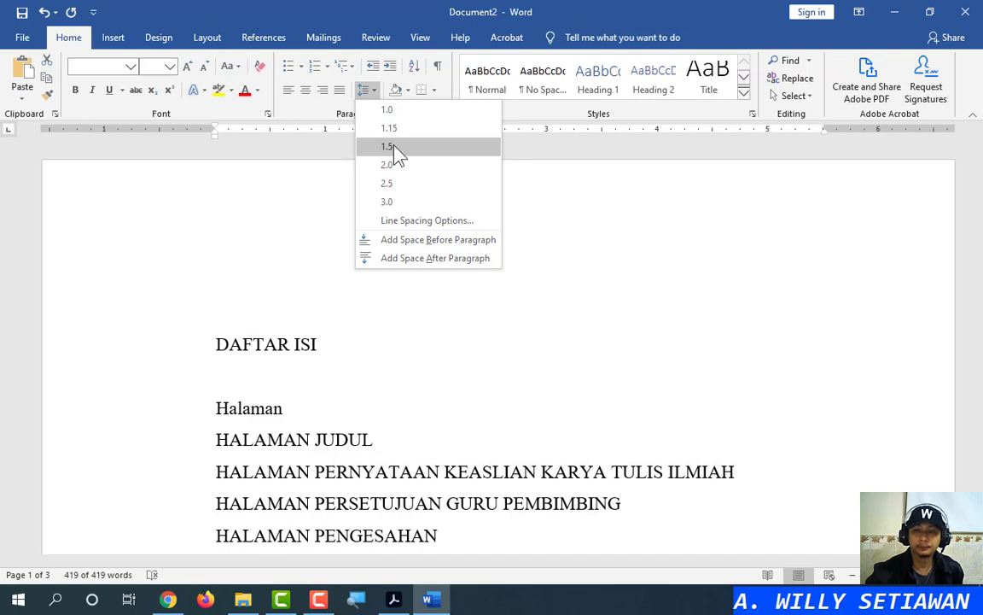
{"action": "left_click", "coordinate": [393, 147]}
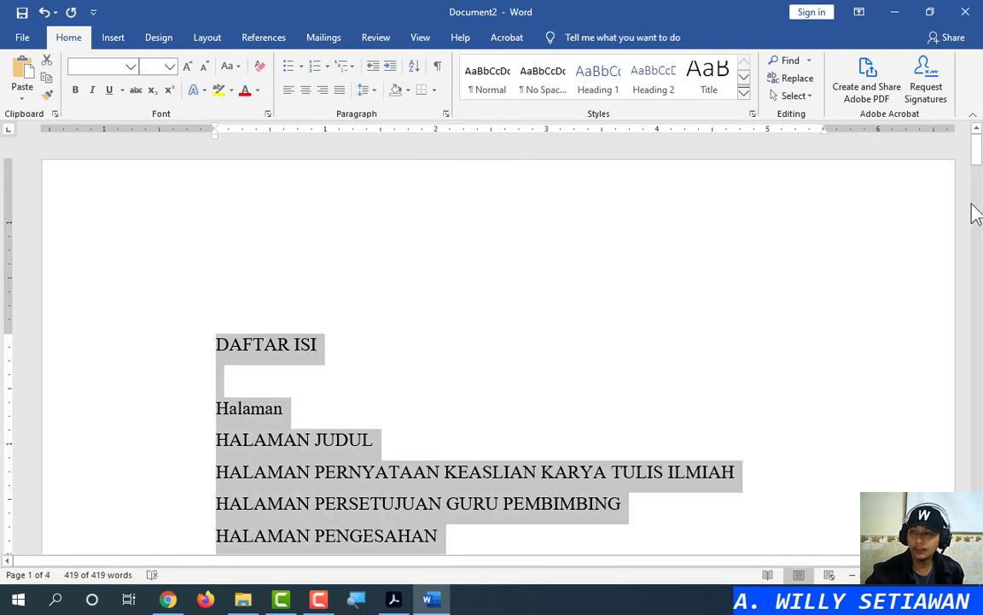
{"action": "left_click_drag", "start_coordinate": [976, 162], "coordinate": [978, 135]}
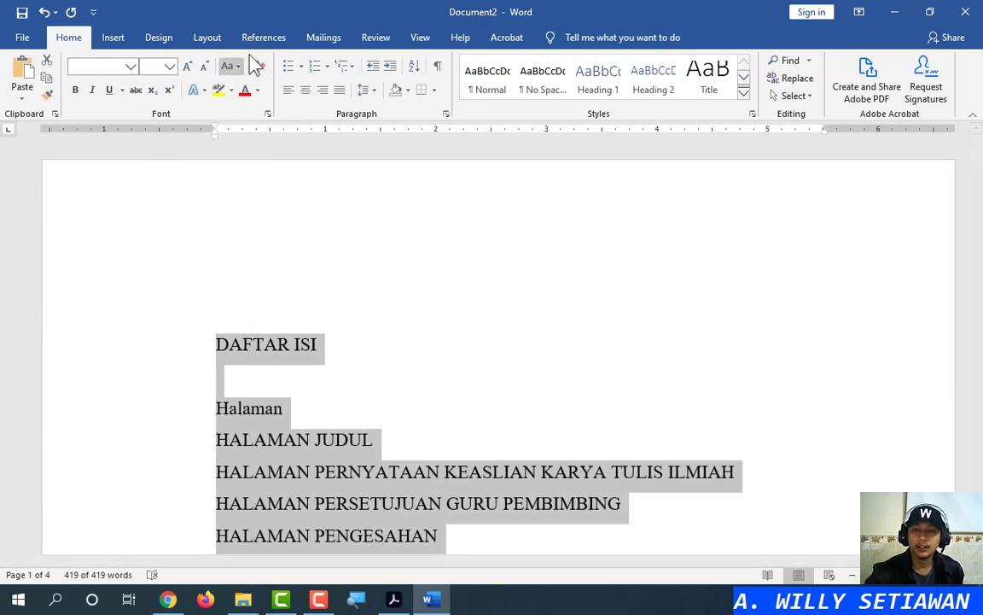
{"action": "left_click", "coordinate": [369, 90]}
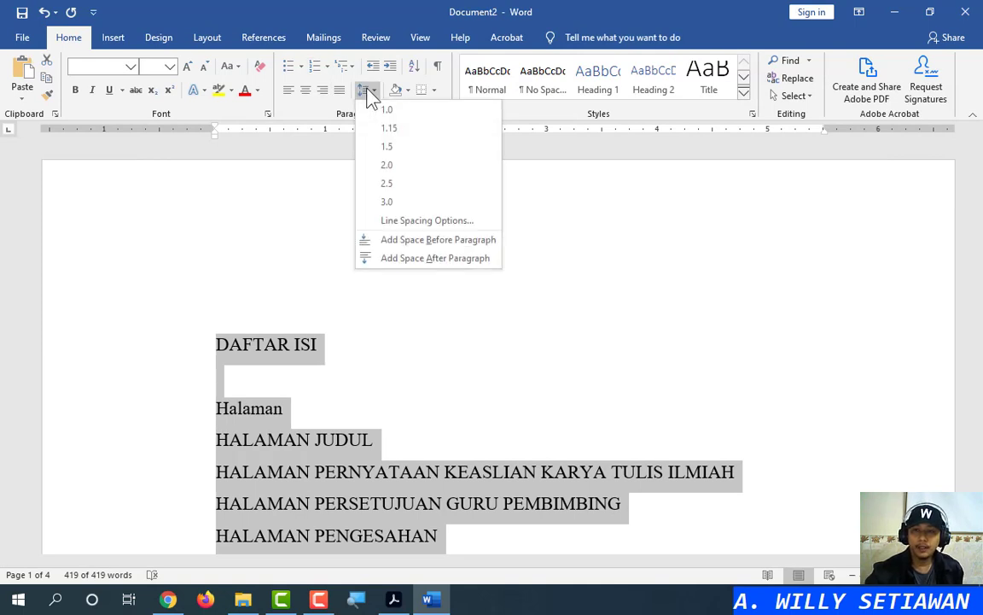
{"action": "left_click", "coordinate": [368, 90]}
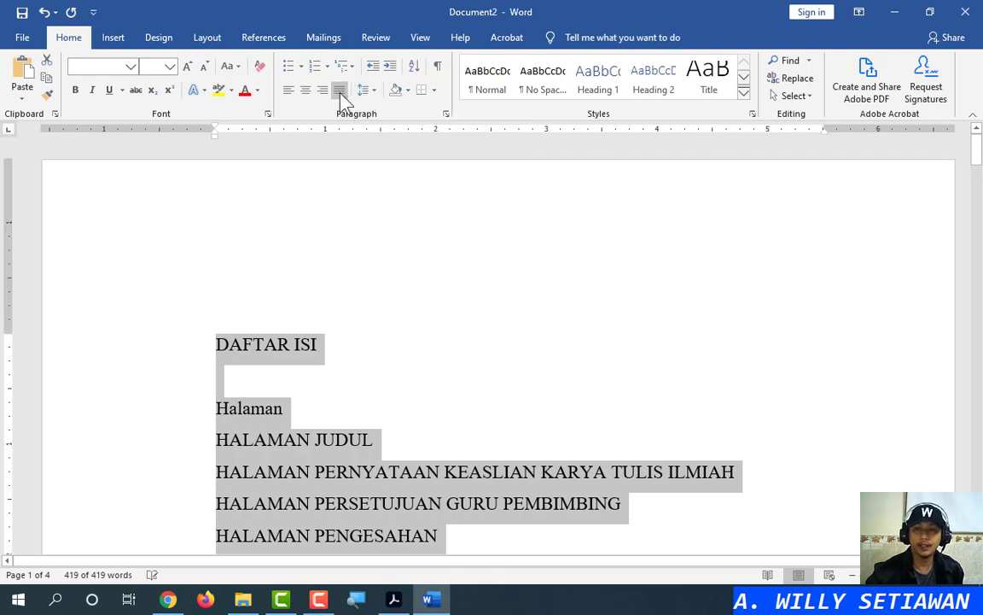
{"action": "left_click", "coordinate": [325, 358]}
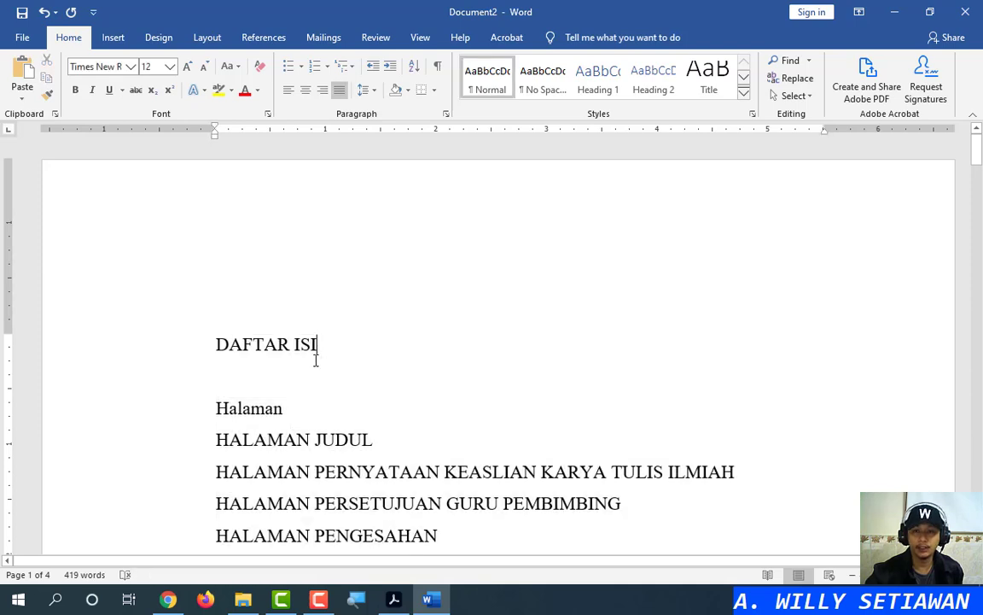
{"action": "left_click", "coordinate": [288, 411]}
{"action": "left_click", "coordinate": [335, 355]}
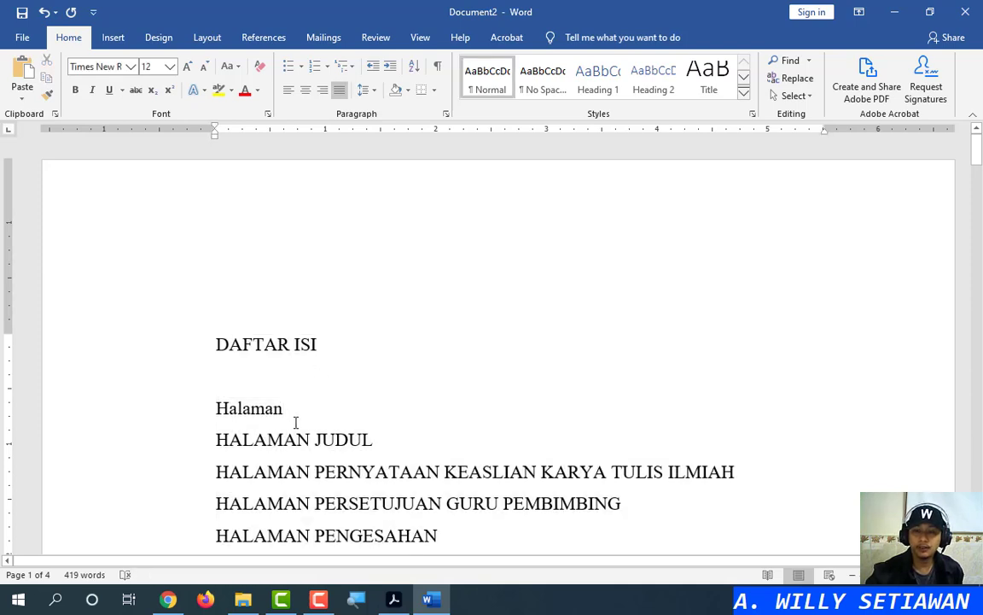
{"action": "left_click", "coordinate": [208, 42]}
Review the Layout tab's paper sizes and margin presets without changing them
{"action": "left_click", "coordinate": [110, 93]}
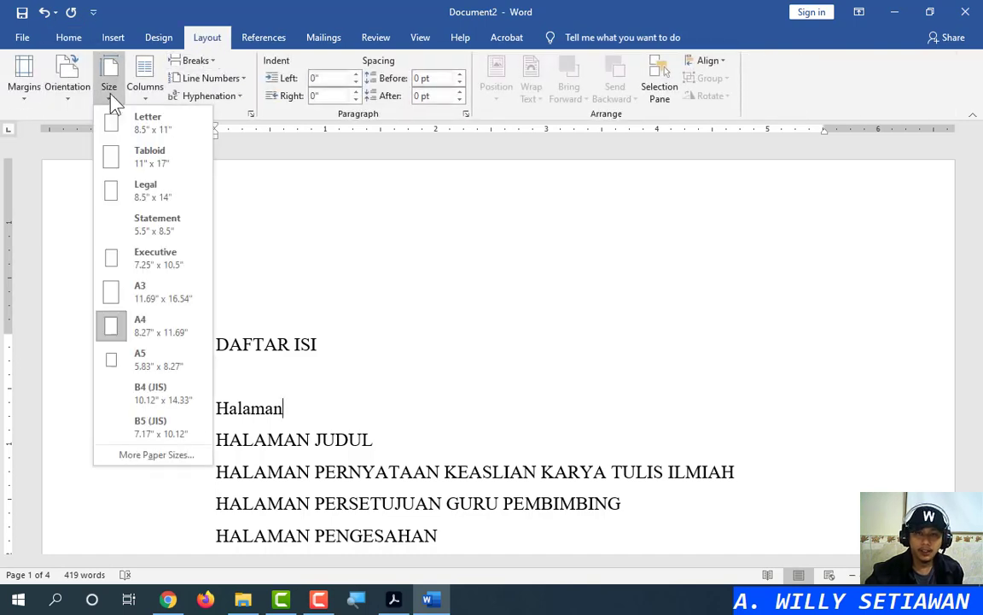
{"action": "left_click", "coordinate": [32, 99]}
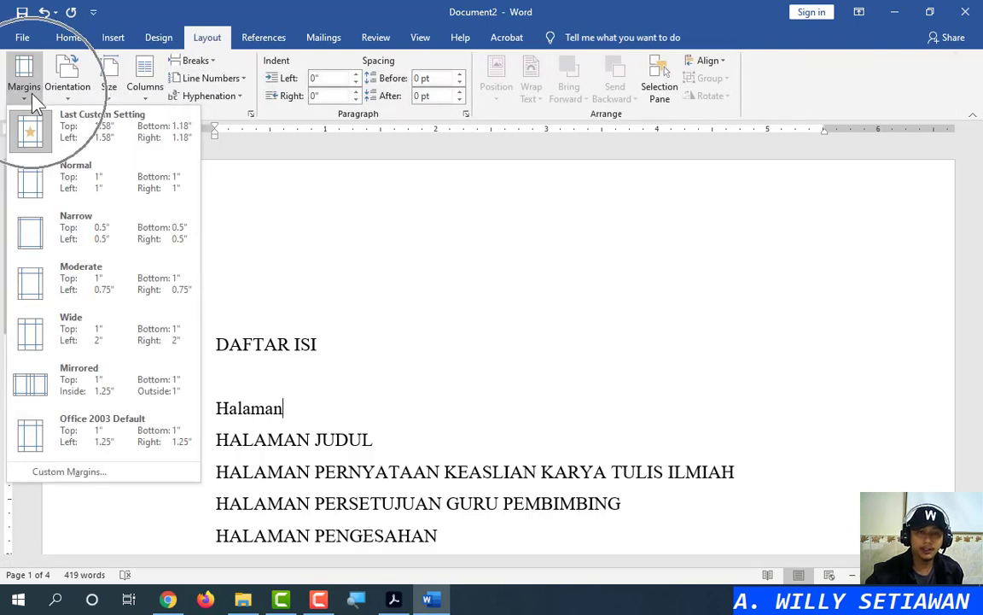
{"action": "left_click", "coordinate": [29, 84]}
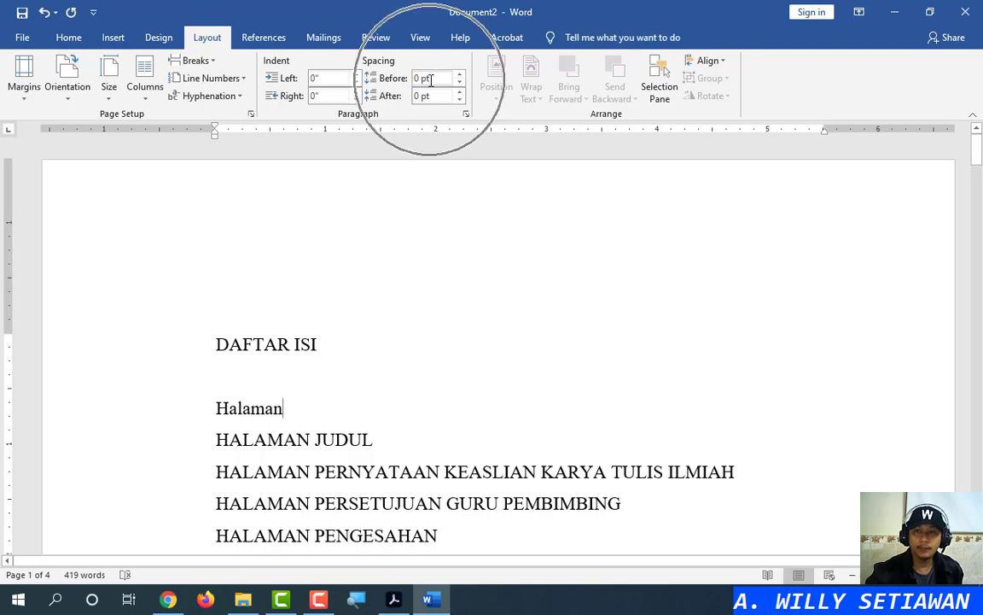
Center the DAFTAR ISI heading on the page with Ctrl+E
{"action": "left_click", "coordinate": [73, 38]}
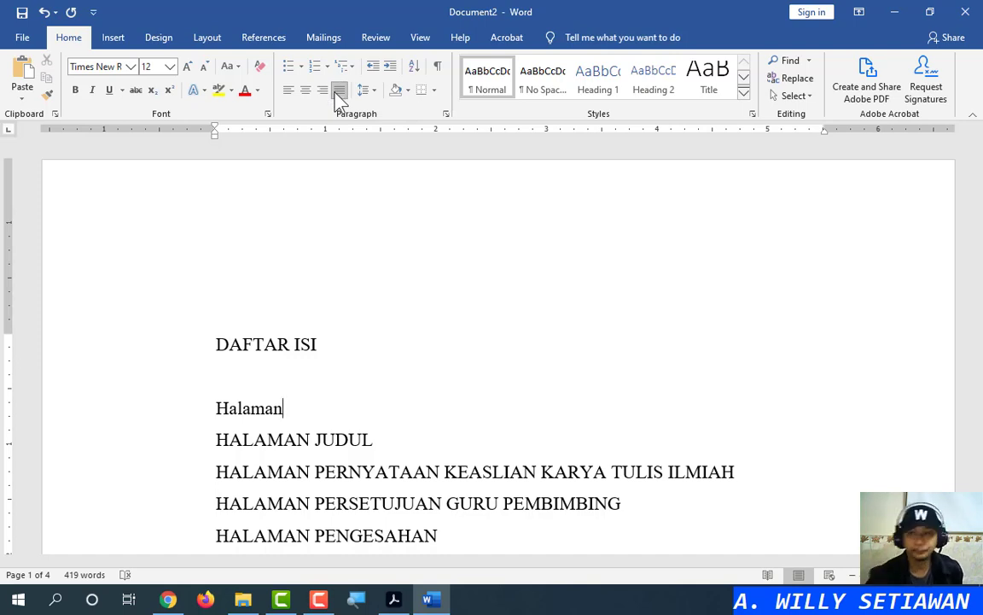
{"action": "left_click", "coordinate": [338, 336]}
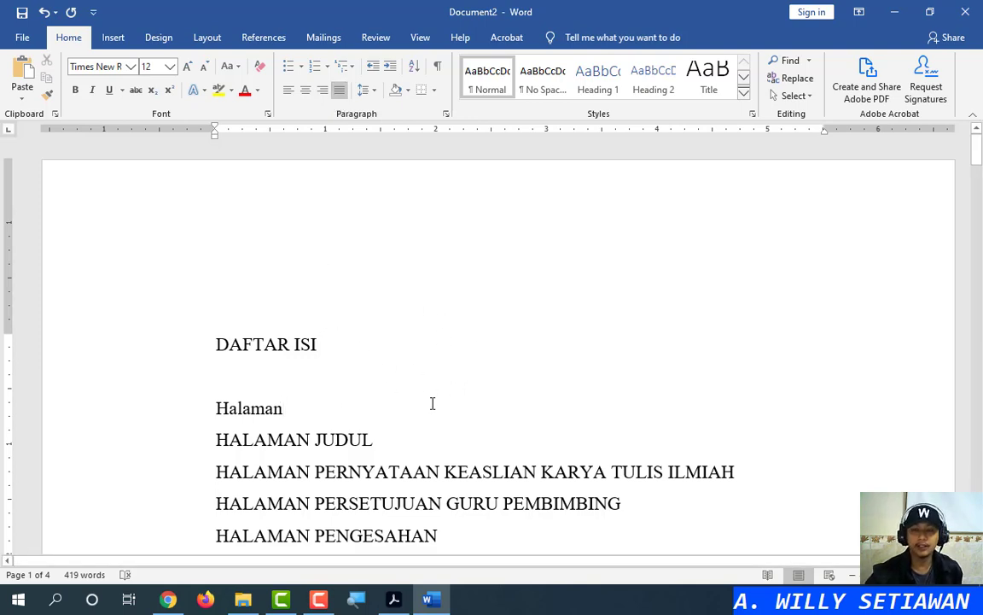
{"action": "left_click", "coordinate": [215, 345]}
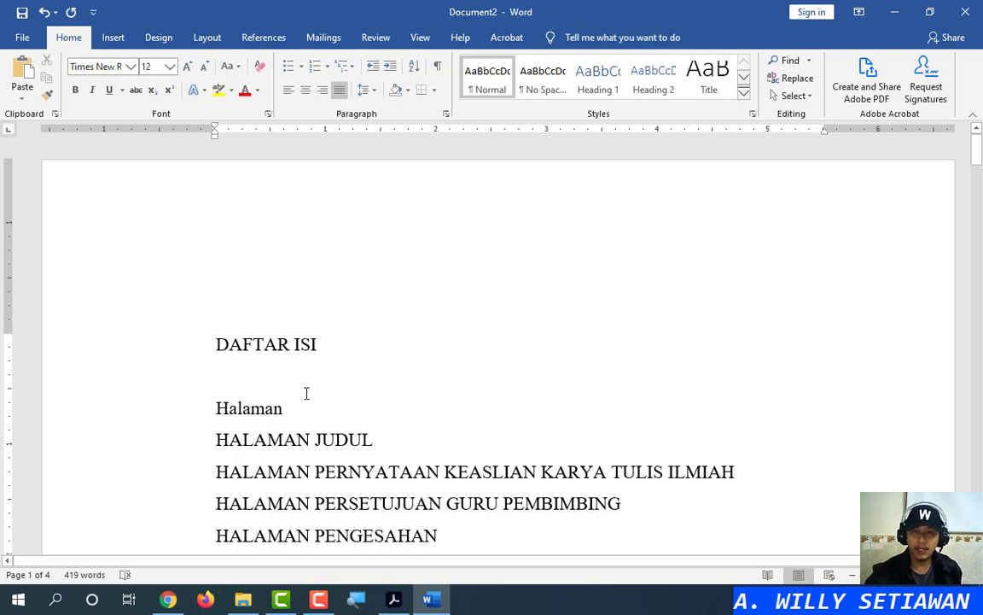
{"action": "key", "text": "ctrl+e"}
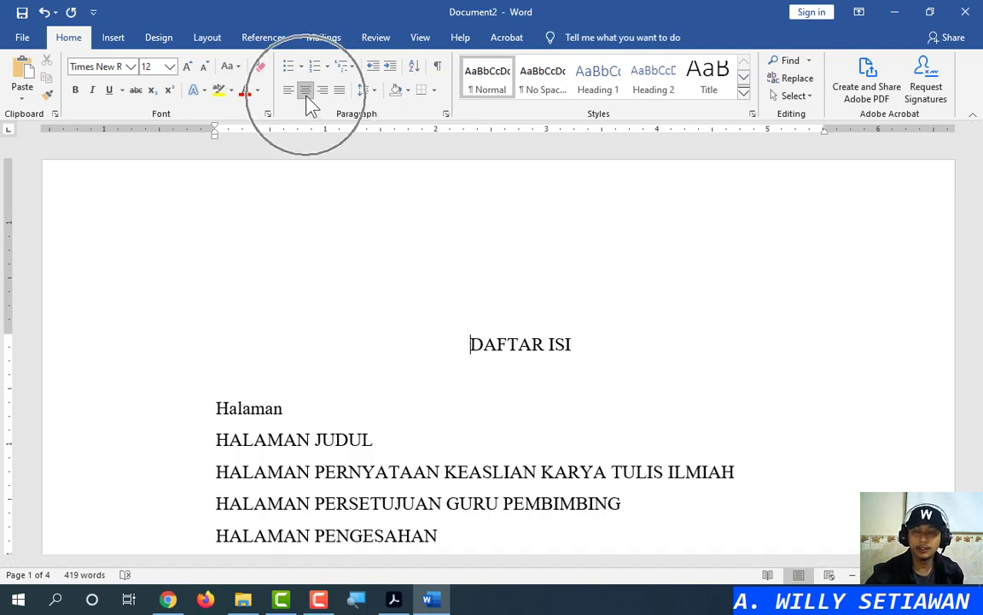
Make the DAFTAR ISI heading bold
{"action": "double_click", "coordinate": [496, 345]}
{"action": "left_click", "coordinate": [497, 344]}
{"action": "left_click", "coordinate": [505, 321]}
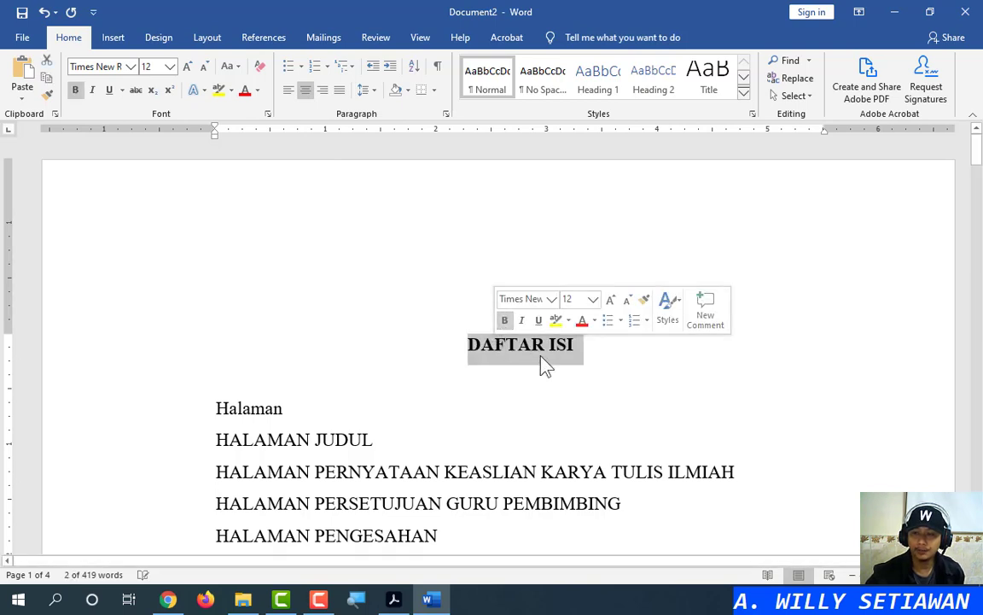
{"action": "left_click", "coordinate": [531, 350]}
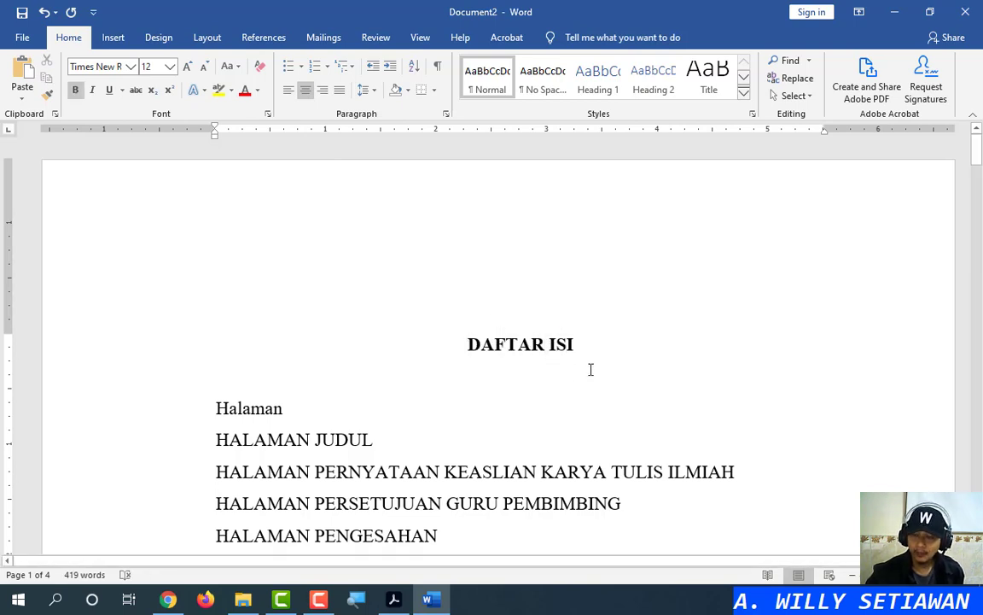
Right-align the Halaman label below the heading
{"action": "left_click", "coordinate": [491, 379]}
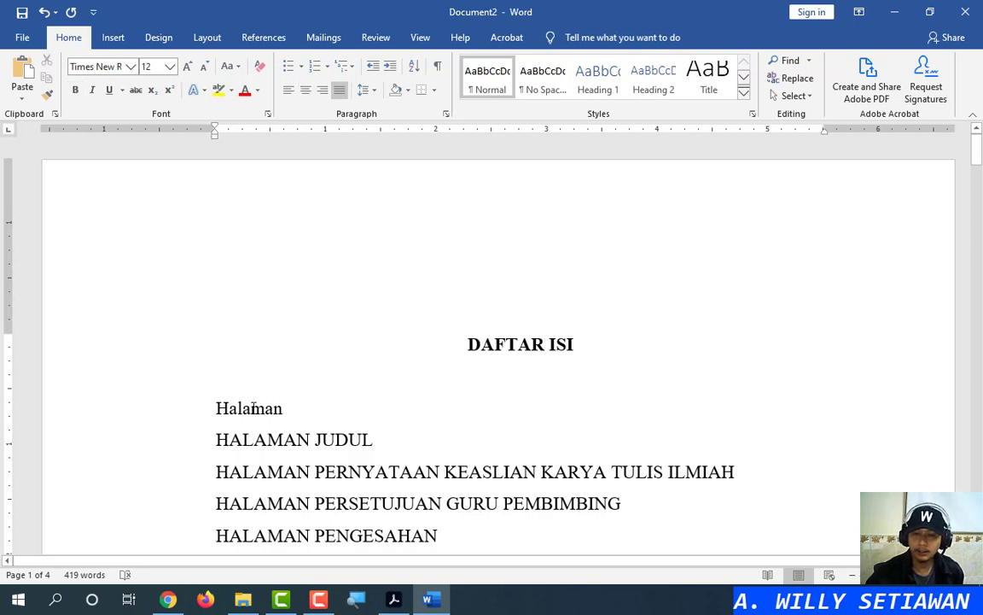
{"action": "left_click", "coordinate": [217, 408]}
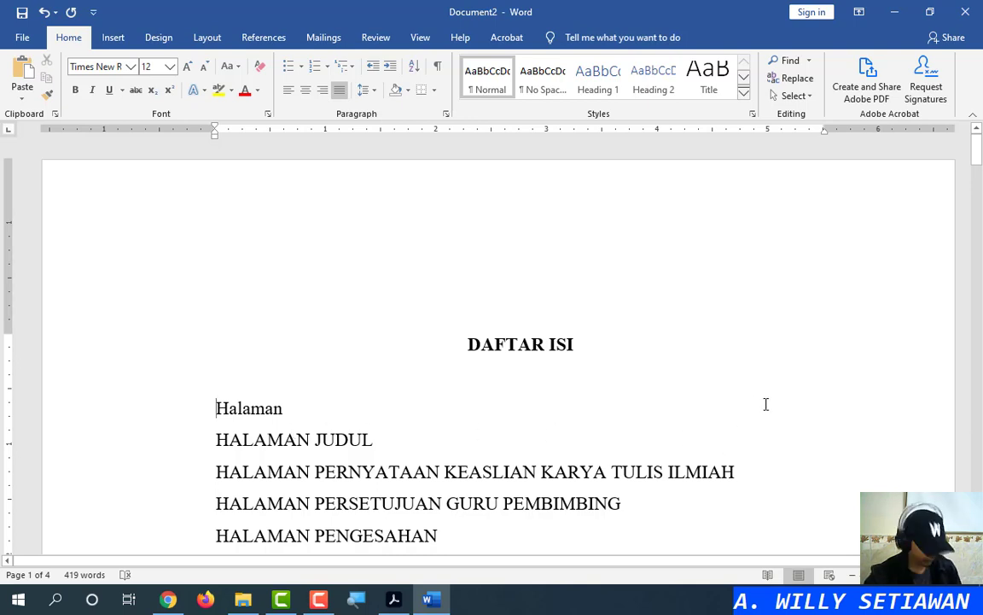
{"action": "key", "text": "ctrl+r"}
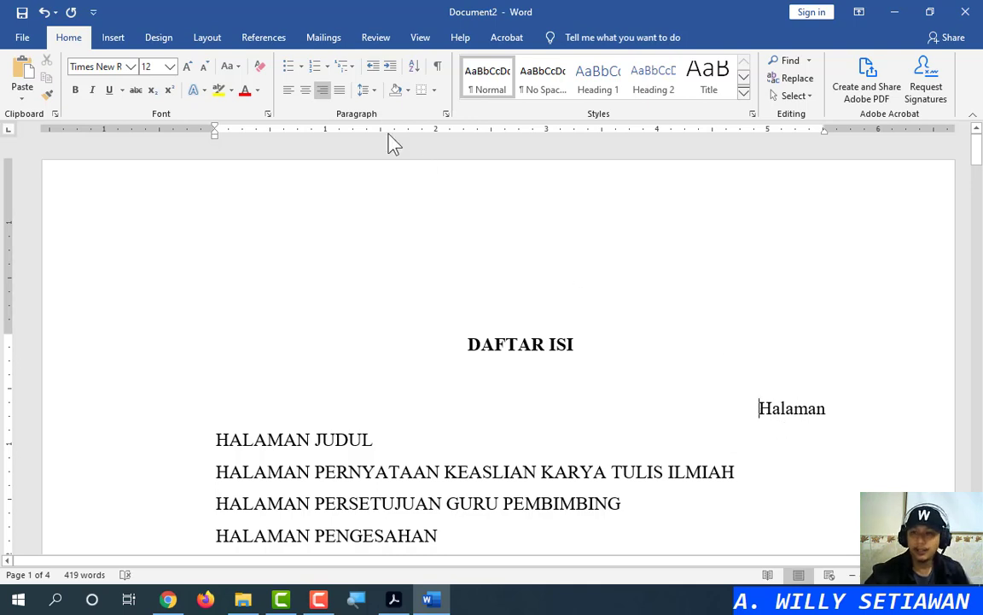
{"action": "key", "text": "ctrl"}
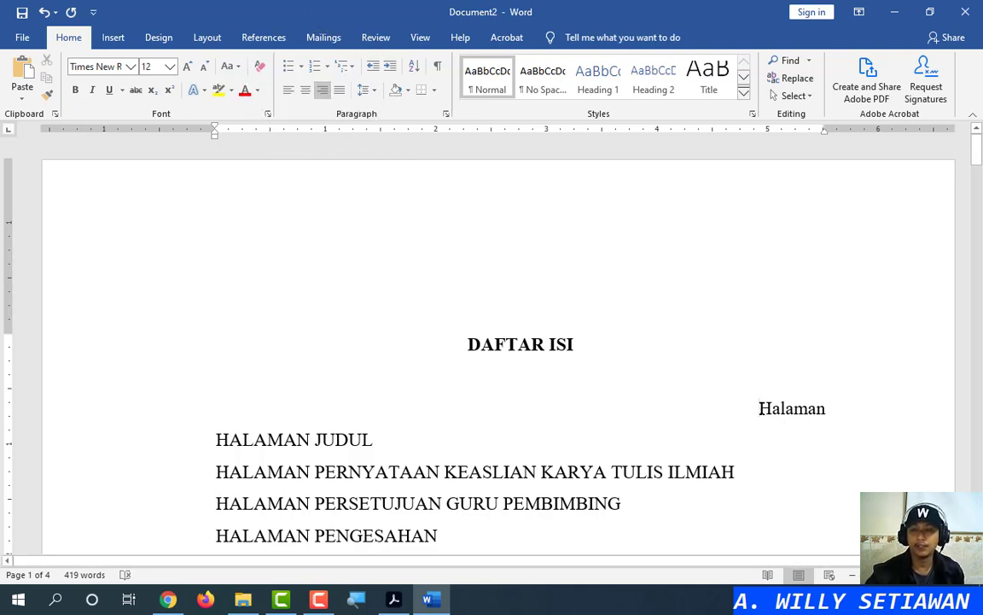
{"action": "scroll", "coordinate": [748, 397], "scroll_direction": "down", "scroll_amount": 3}
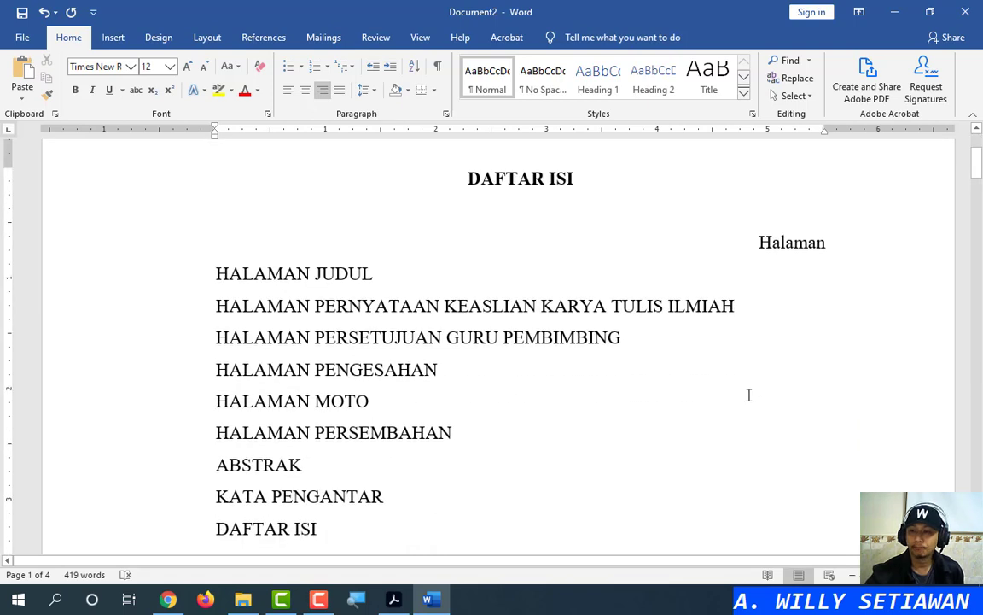
Select the contents lines from HALAMAN JUDUL down to 5.2 Saran
{"action": "left_click", "coordinate": [452, 275]}
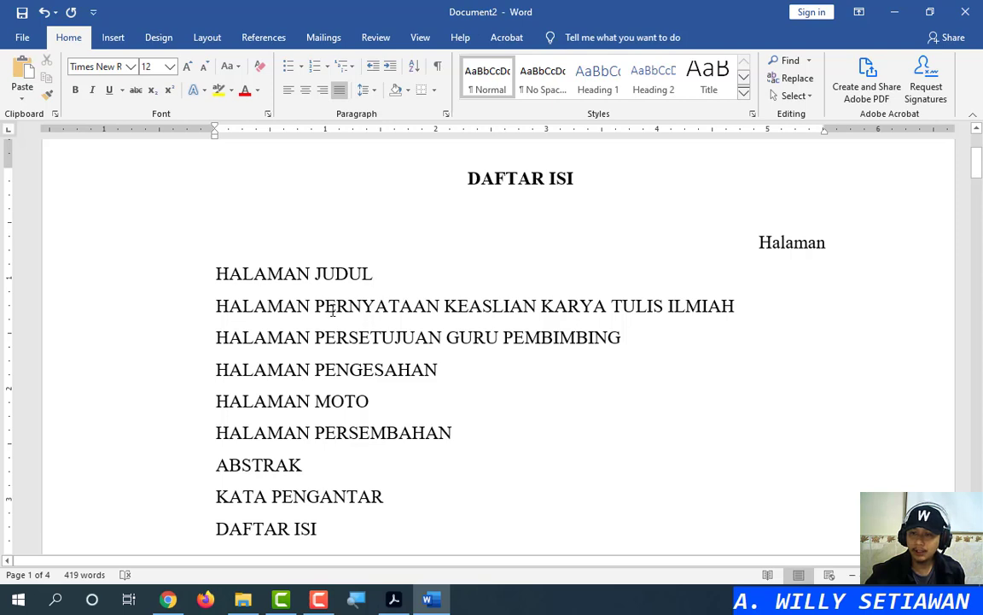
{"action": "left_click", "coordinate": [147, 278]}
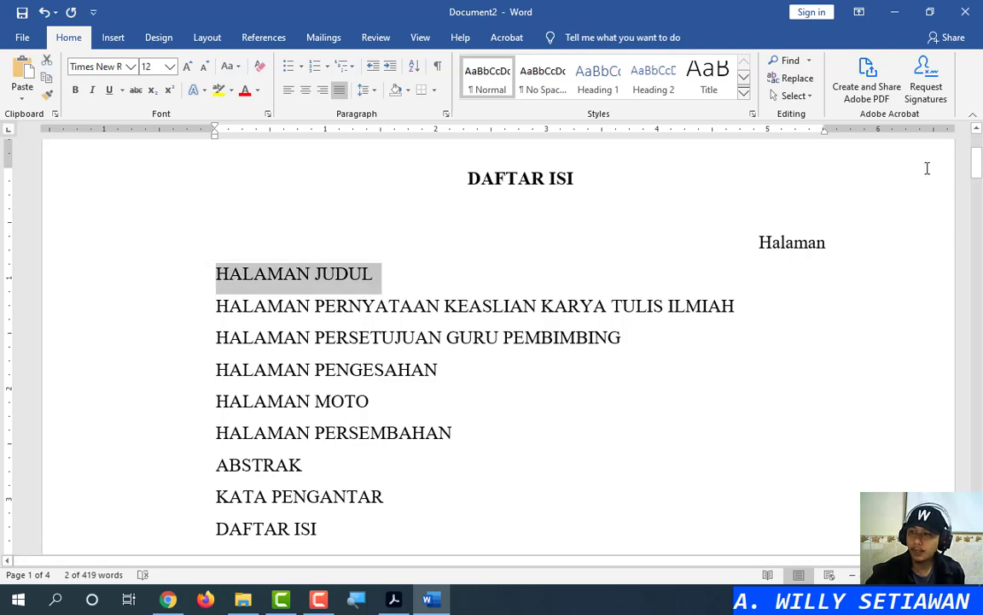
{"action": "left_click_drag", "start_coordinate": [978, 173], "coordinate": [978, 281]}
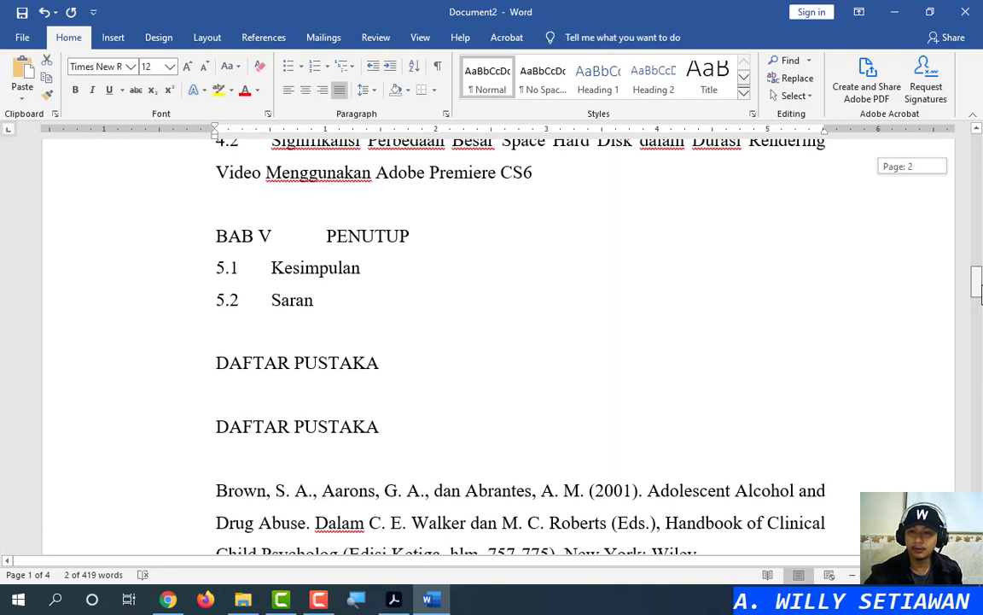
{"action": "left_click", "coordinate": [392, 306], "text": "shift"}
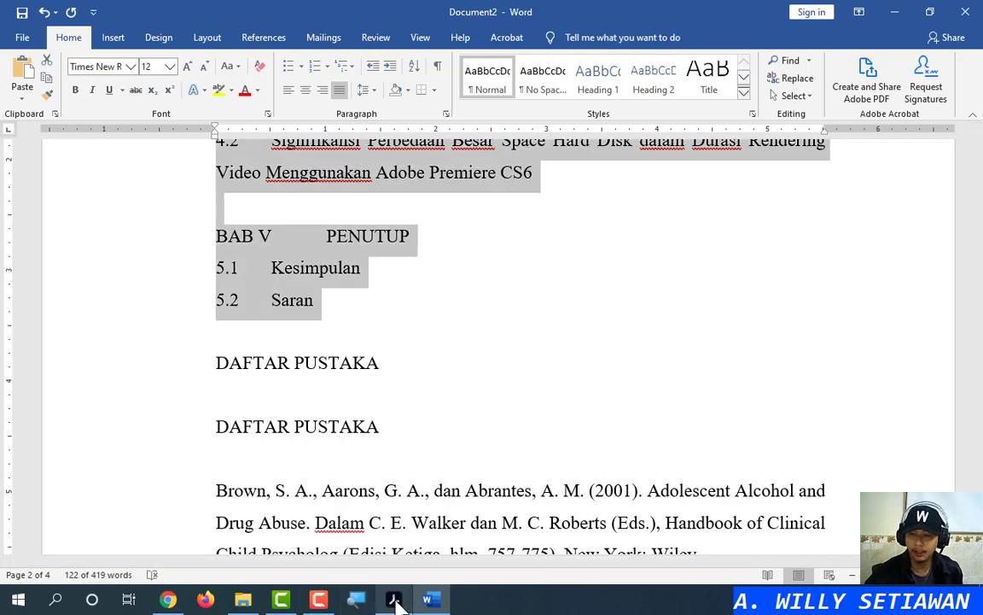
Compare against the reference PDF's contents page in Acrobat, then minimize it
{"action": "left_click", "coordinate": [394, 599]}
{"action": "scroll", "coordinate": [571, 404], "scroll_direction": "down", "scroll_amount": 15}
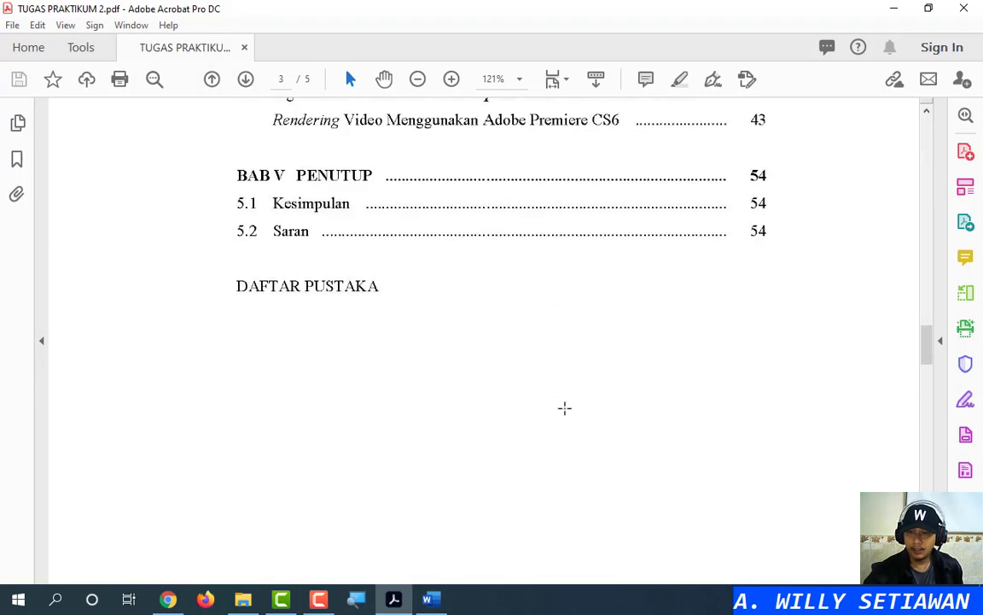
{"action": "scroll", "coordinate": [564, 408], "scroll_direction": "up", "scroll_amount": 1}
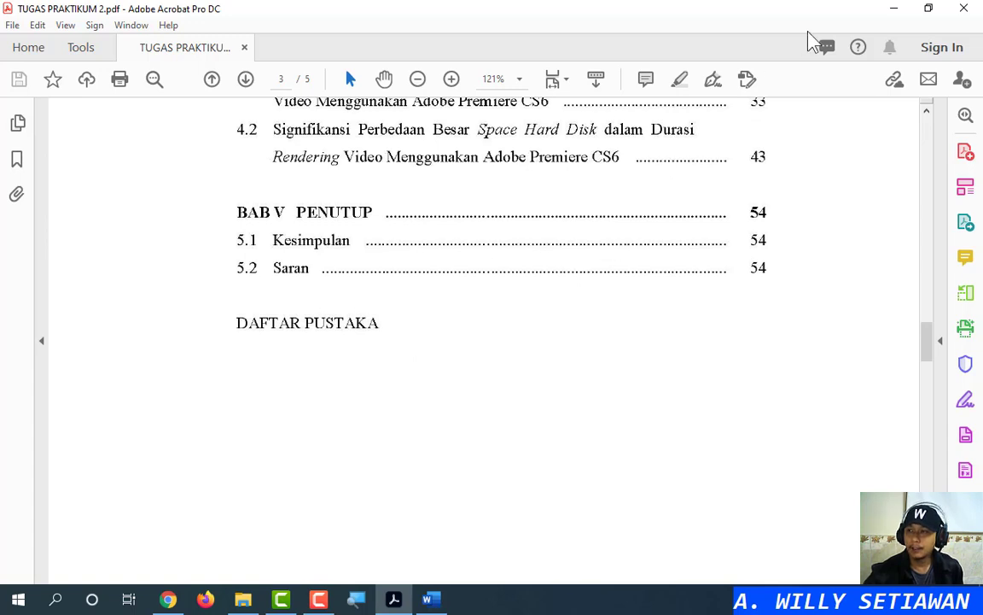
{"action": "left_click", "coordinate": [896, 10]}
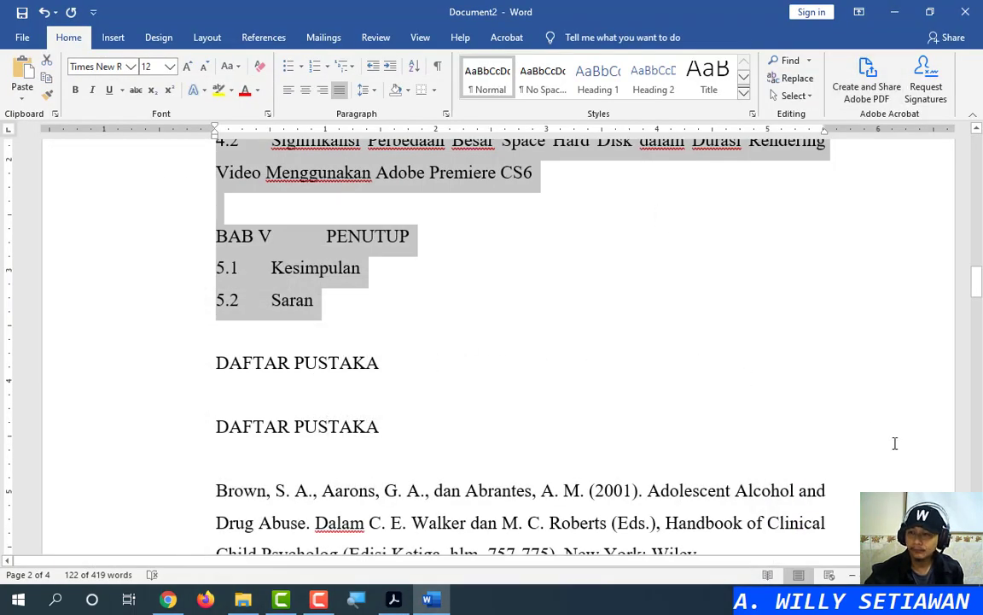
{"action": "left_click_drag", "start_coordinate": [978, 286], "coordinate": [979, 147]}
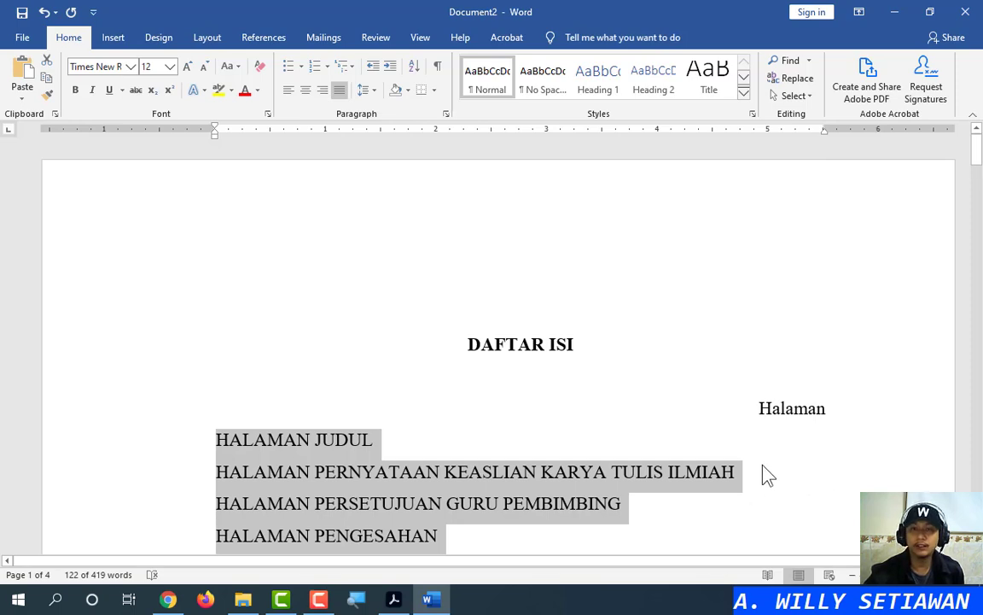
{"action": "left_click", "coordinate": [393, 599]}
{"action": "scroll", "coordinate": [680, 378], "scroll_direction": "up", "scroll_amount": 1}
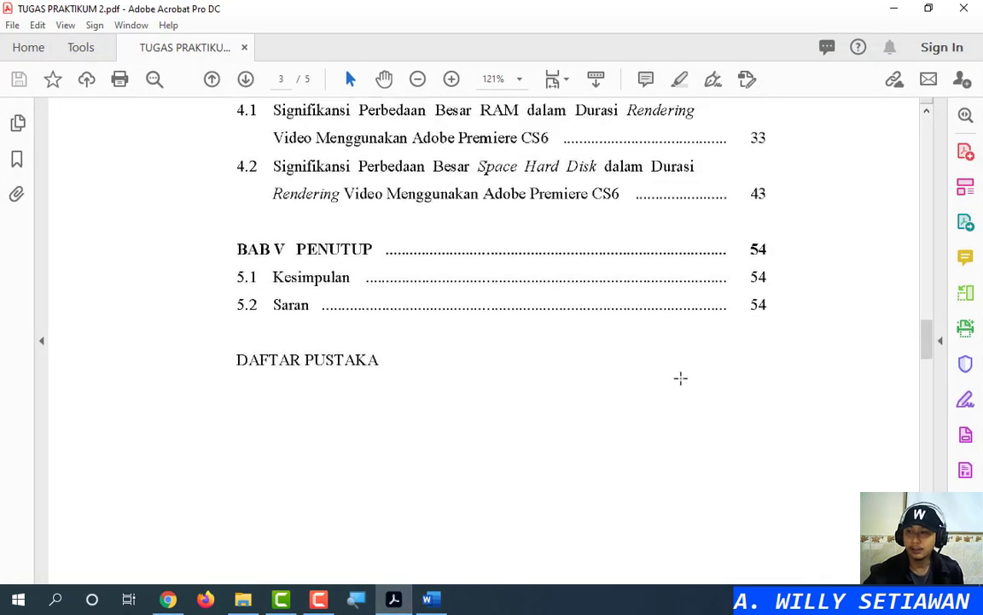
{"action": "scroll", "coordinate": [680, 378], "scroll_direction": "up", "scroll_amount": 3}
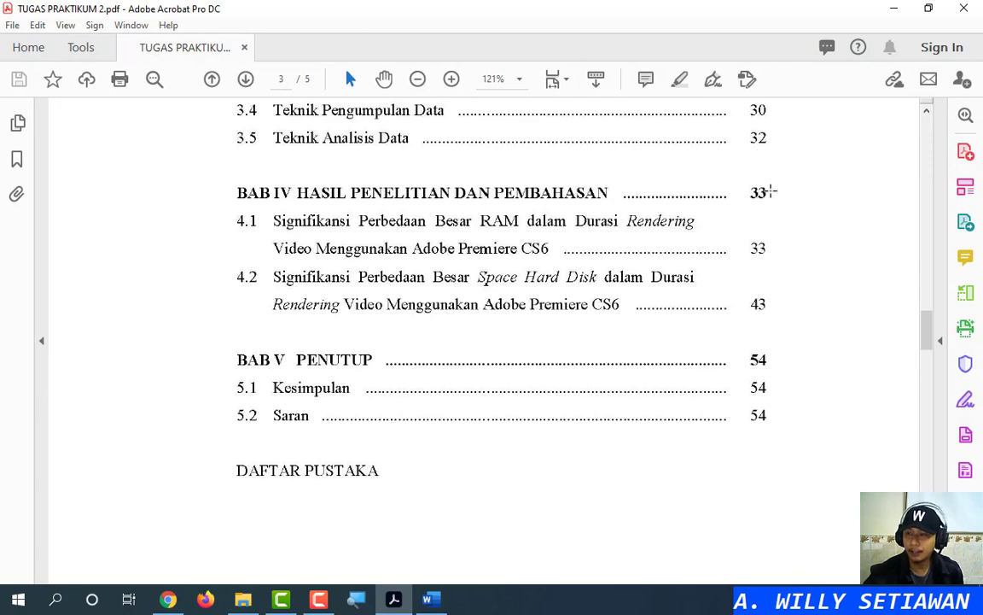
{"action": "scroll", "coordinate": [768, 220], "scroll_direction": "up", "scroll_amount": 15}
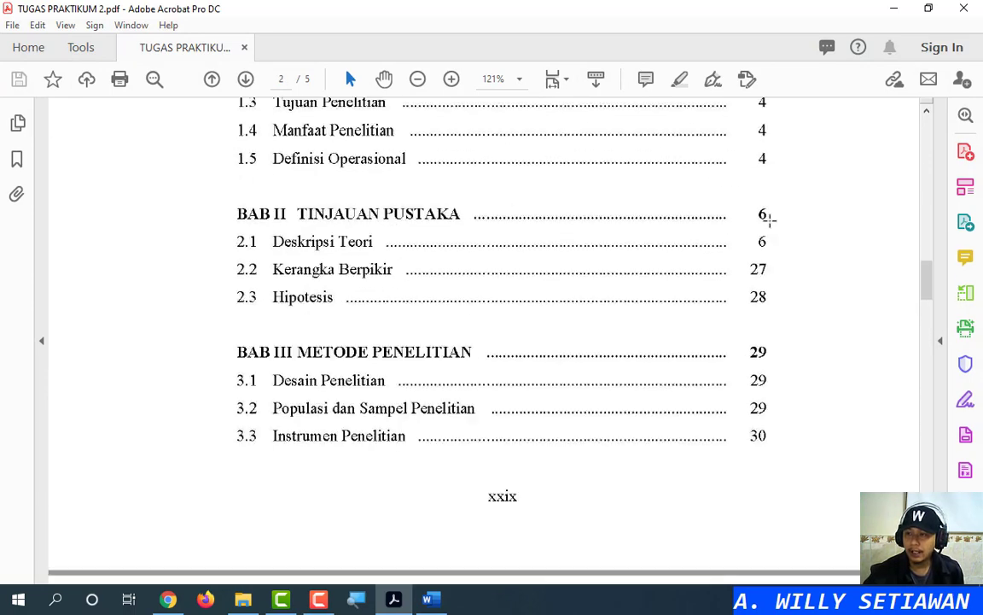
{"action": "left_click", "coordinate": [769, 242]}
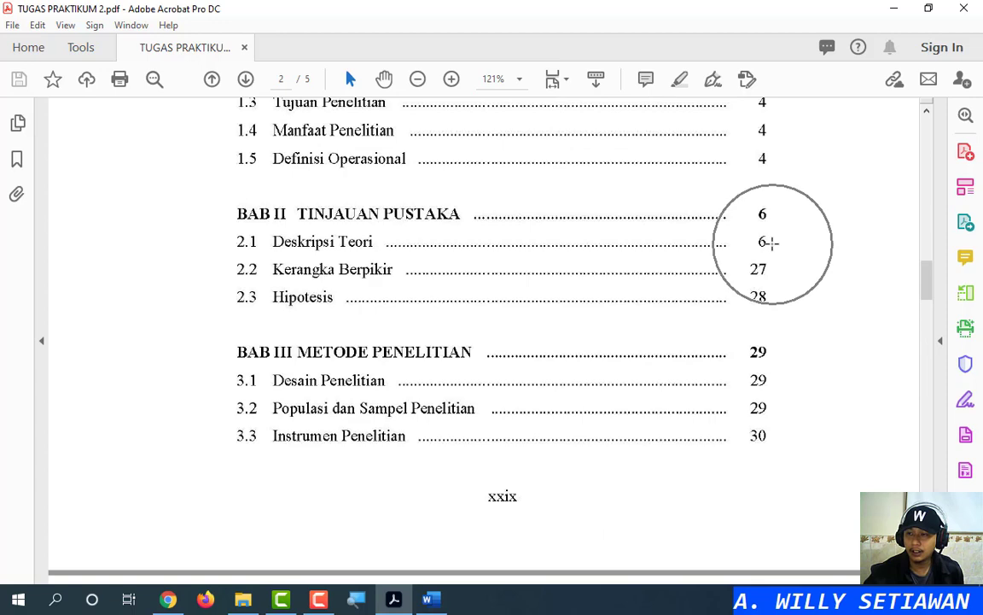
{"action": "left_click", "coordinate": [726, 246]}
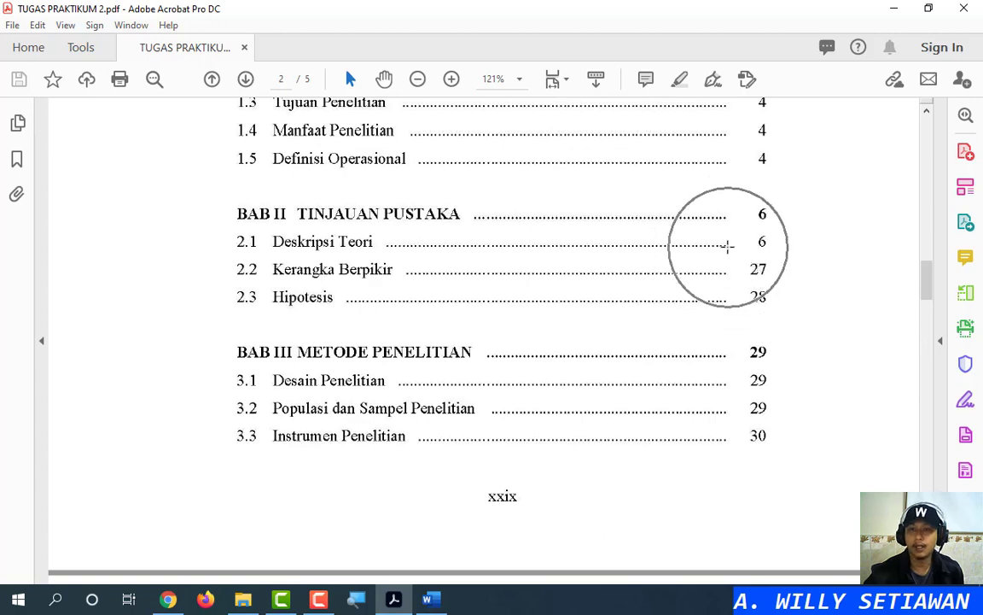
{"action": "left_click", "coordinate": [893, 11]}
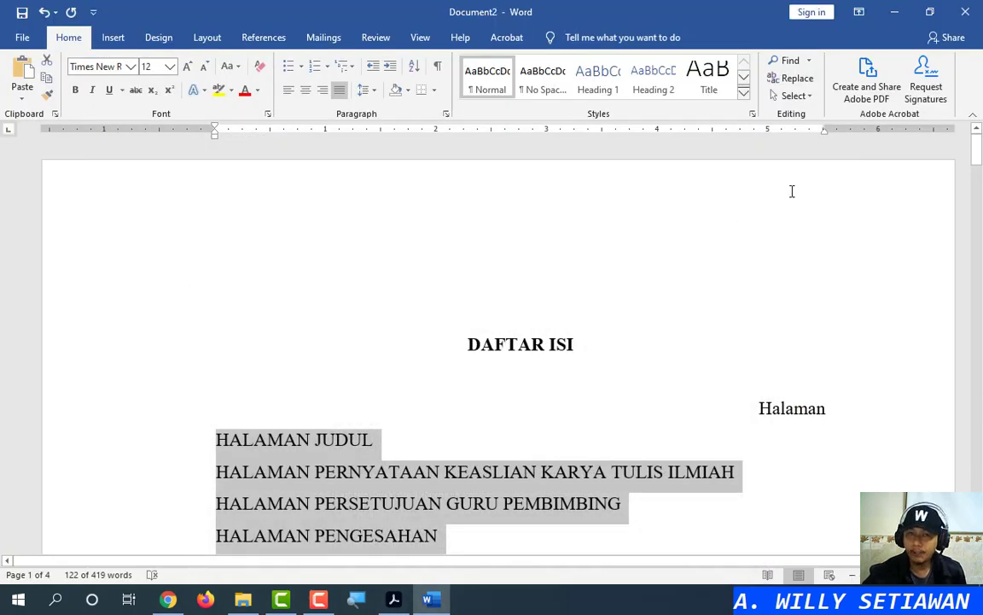
Place a right-aligned tab stop on the ruler just past the 5-inch mark
{"action": "left_click", "coordinate": [9, 133]}
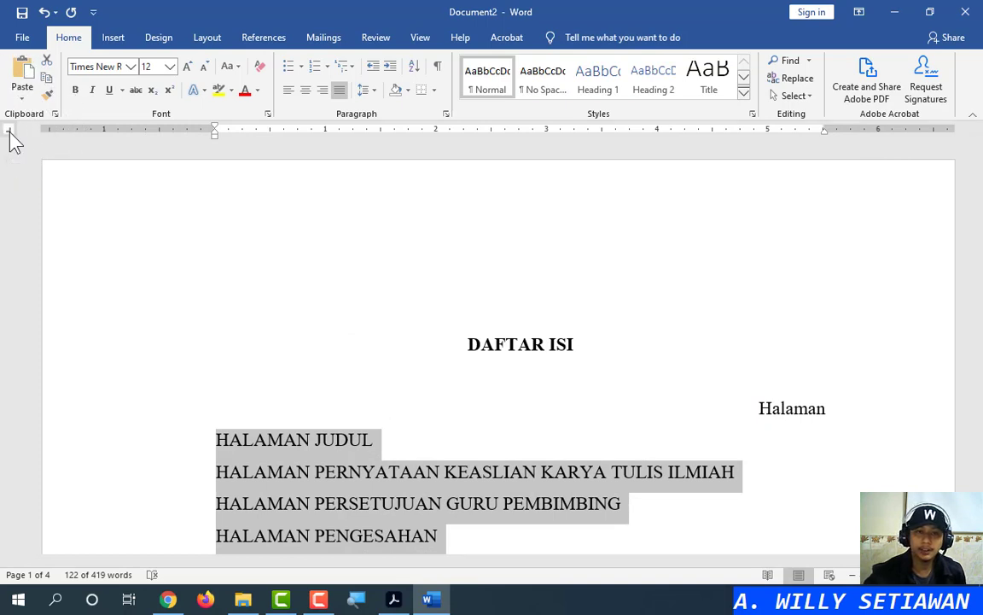
{"action": "left_click", "coordinate": [9, 132]}
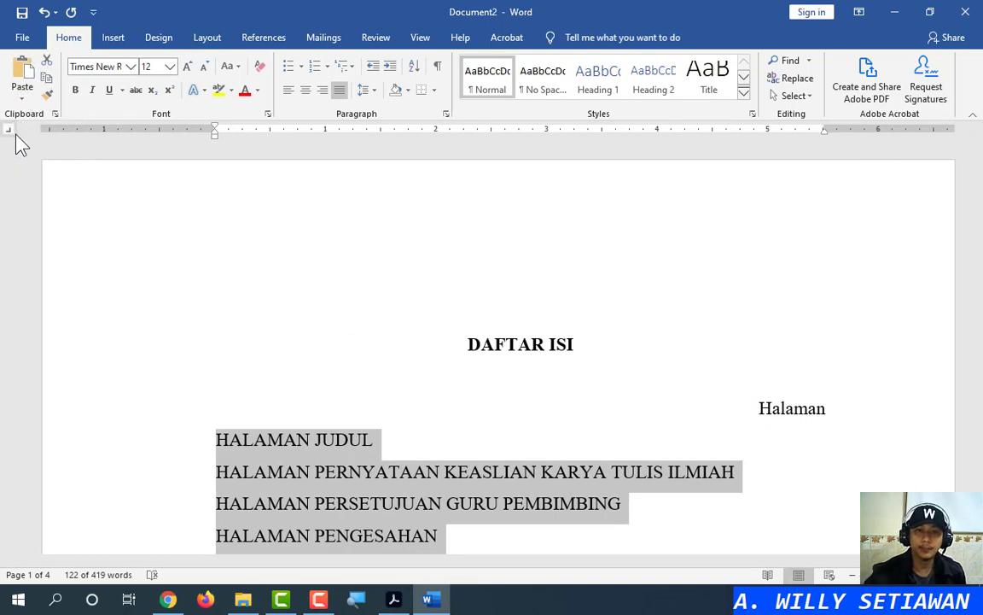
{"action": "left_click_drag", "start_coordinate": [815, 130], "coordinate": [822, 139]}
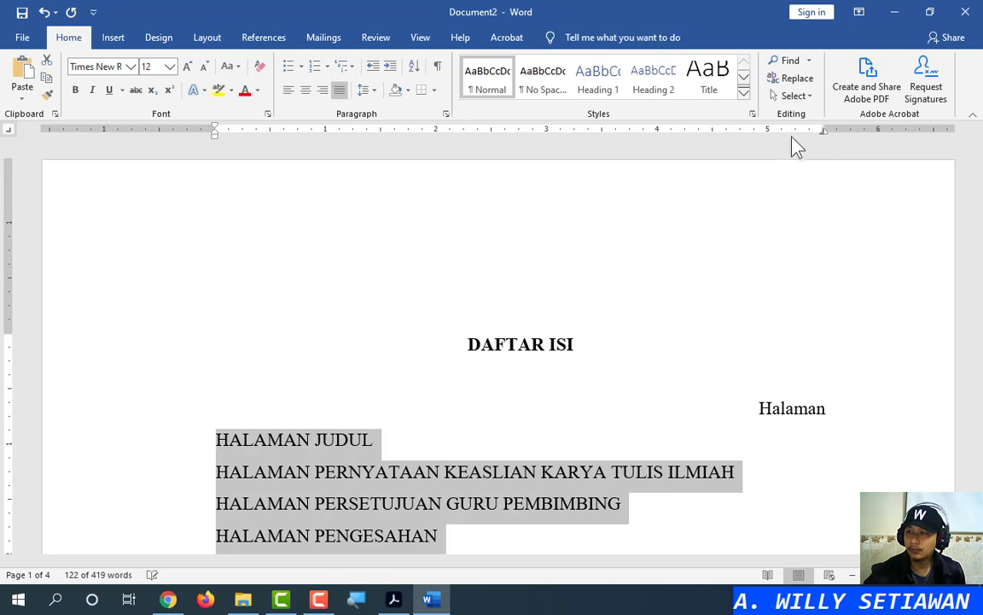
{"action": "left_click_drag", "start_coordinate": [789, 134], "coordinate": [791, 134]}
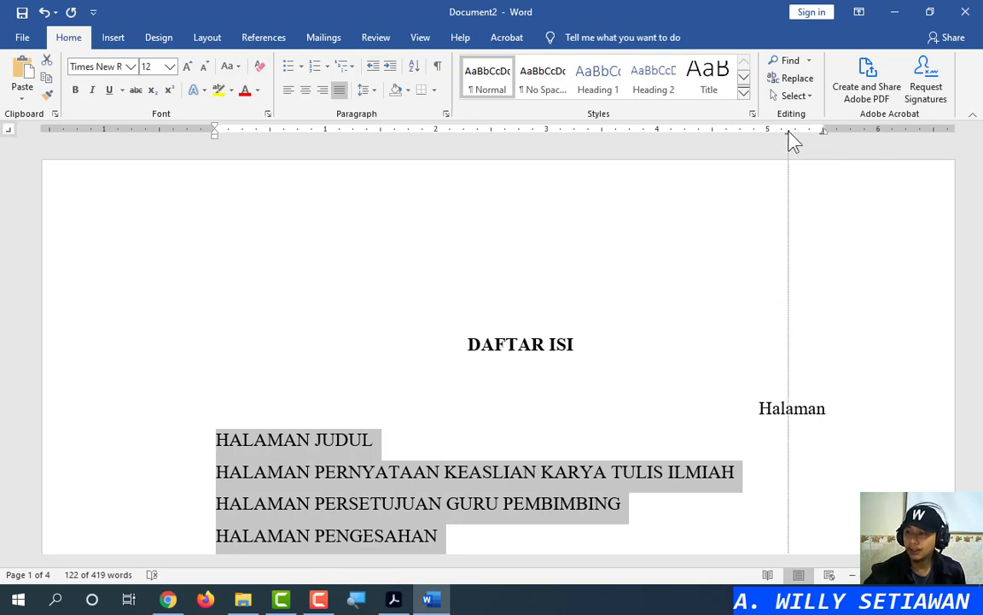
{"action": "left_click_drag", "start_coordinate": [792, 133], "coordinate": [794, 137]}
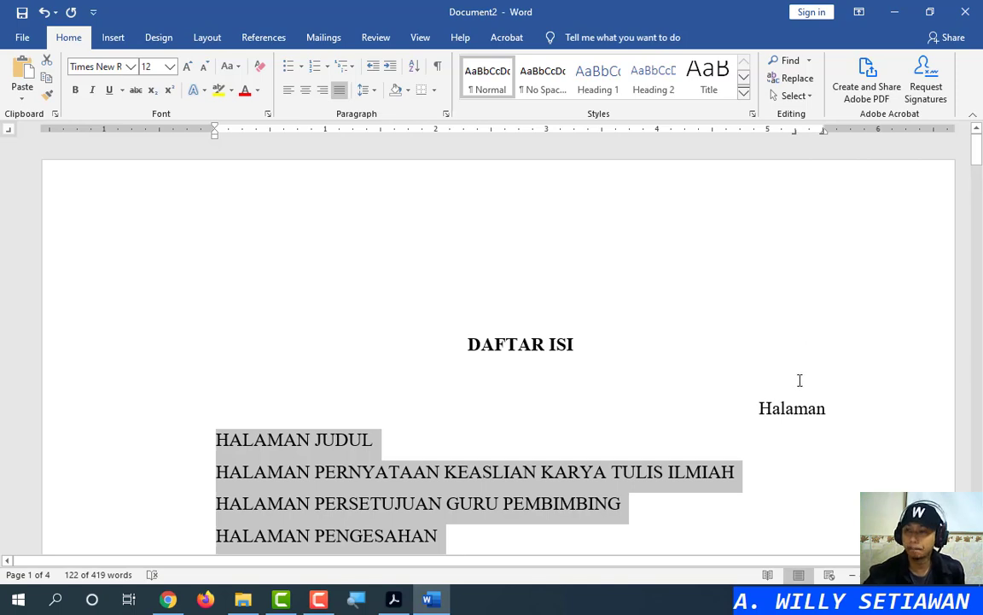
Deselect the list and check the titles now sit flush at the right margin
{"action": "scroll", "coordinate": [795, 414], "scroll_direction": "down", "scroll_amount": 8}
{"action": "scroll", "coordinate": [798, 414], "scroll_direction": "up", "scroll_amount": 2}
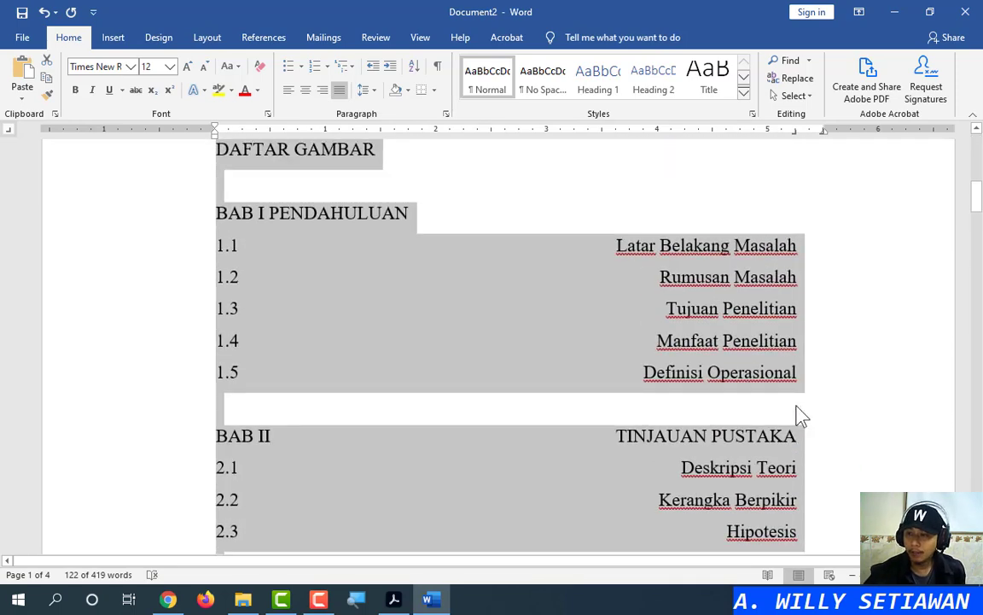
{"action": "scroll", "coordinate": [733, 373], "scroll_direction": "up", "scroll_amount": 3}
{"action": "scroll", "coordinate": [365, 318], "scroll_direction": "down", "scroll_amount": 3}
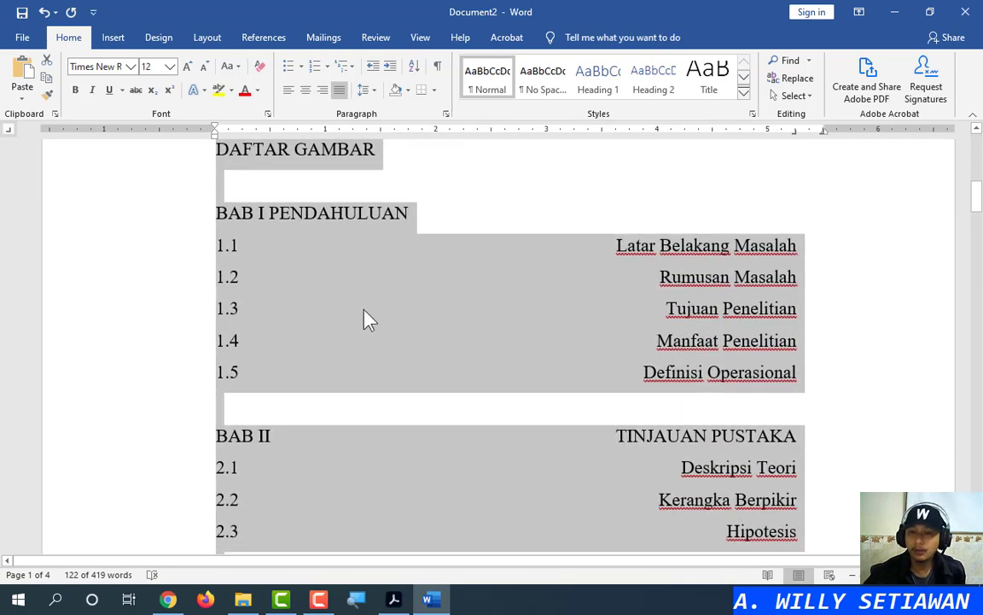
{"action": "left_click", "coordinate": [236, 247]}
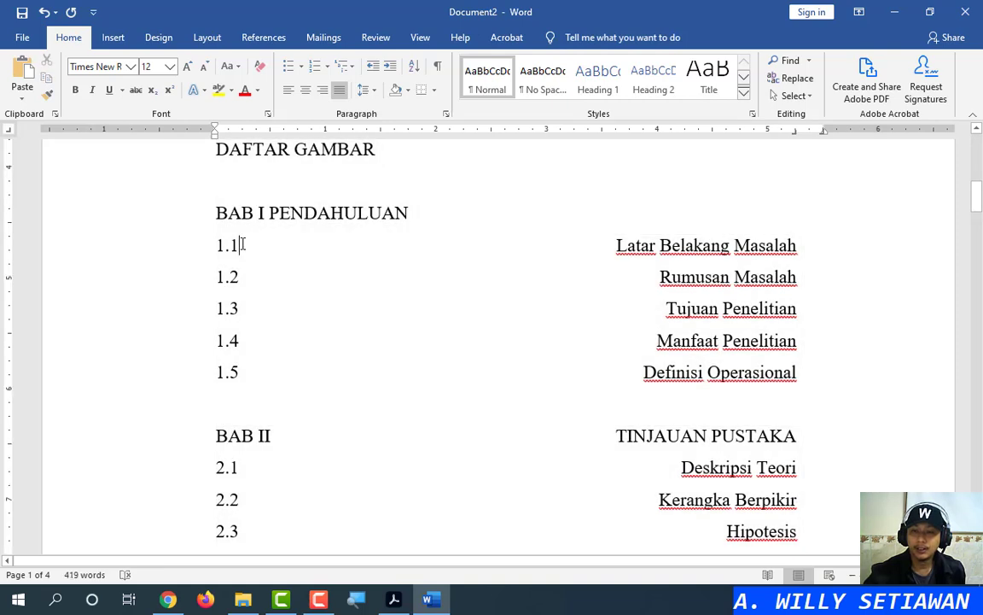
{"action": "left_click", "coordinate": [236, 245]}
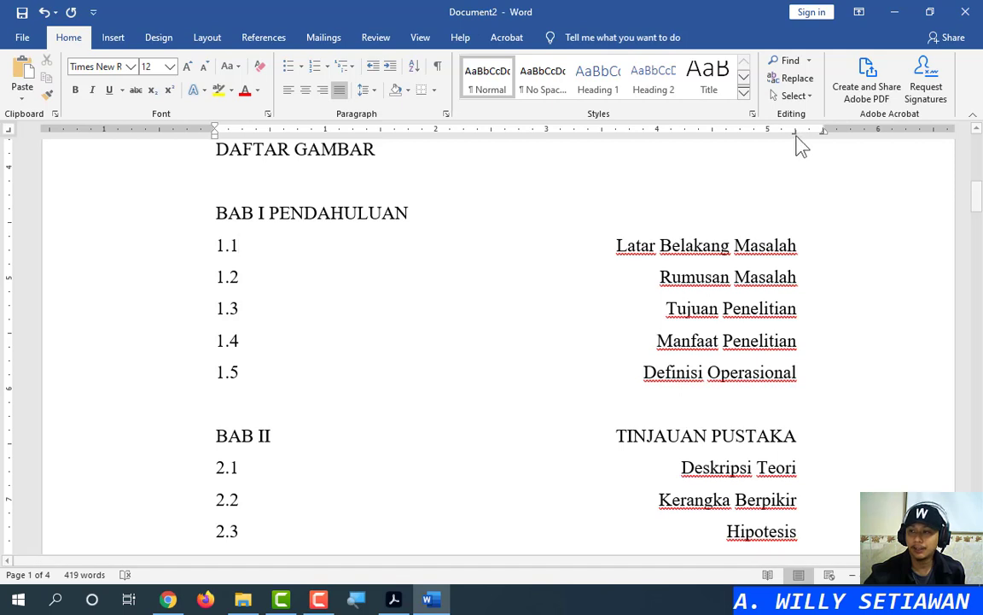
{"action": "left_click_drag", "start_coordinate": [796, 135], "coordinate": [797, 136]}
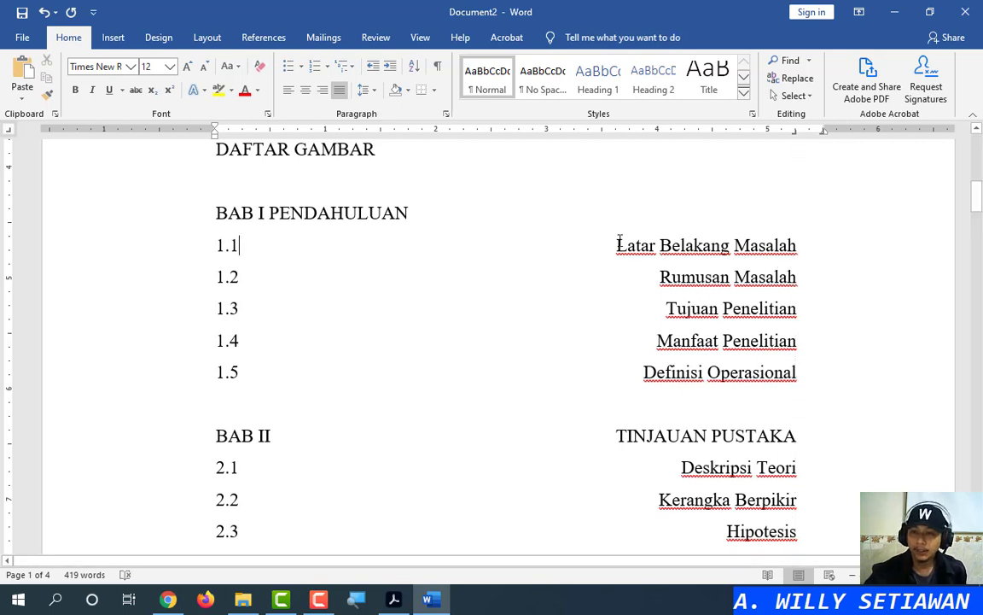
{"action": "scroll", "coordinate": [620, 241], "scroll_direction": "up", "scroll_amount": 5}
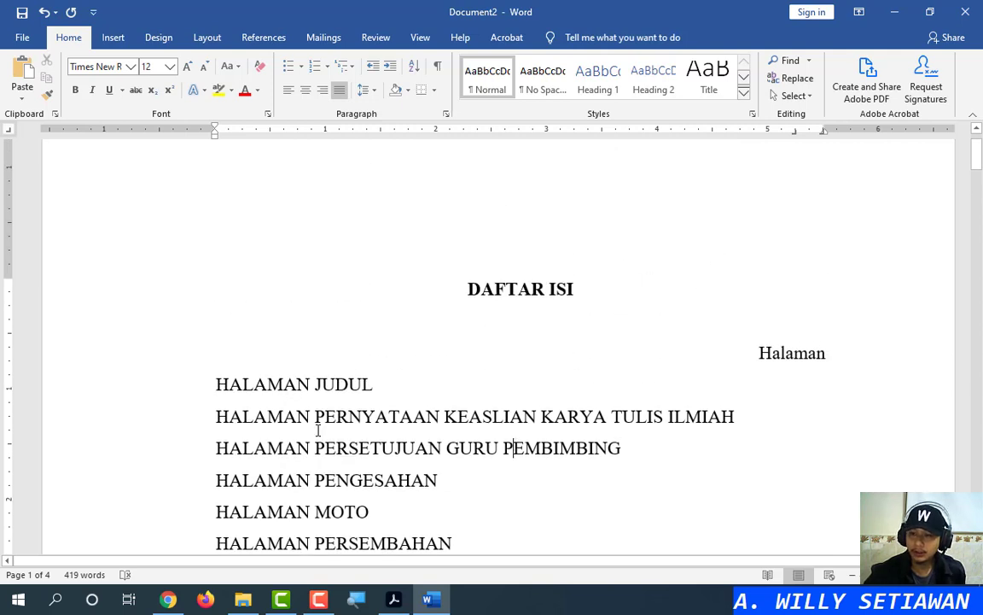
{"action": "left_click", "coordinate": [327, 391]}
{"action": "scroll", "coordinate": [327, 395], "scroll_direction": "down", "scroll_amount": 20}
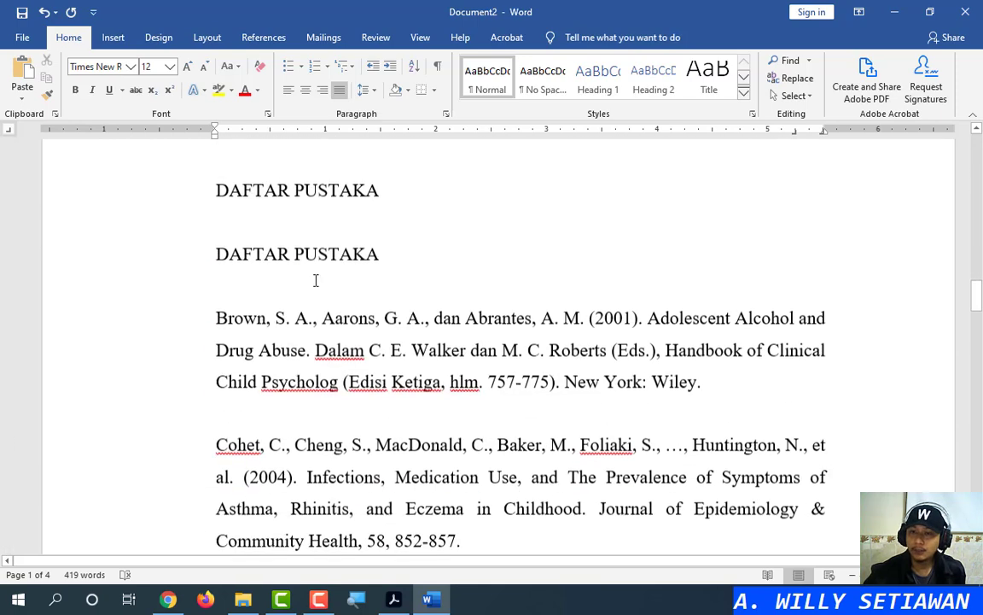
{"action": "scroll", "coordinate": [343, 228], "scroll_direction": "up", "scroll_amount": 5}
{"action": "left_click", "coordinate": [301, 340]}
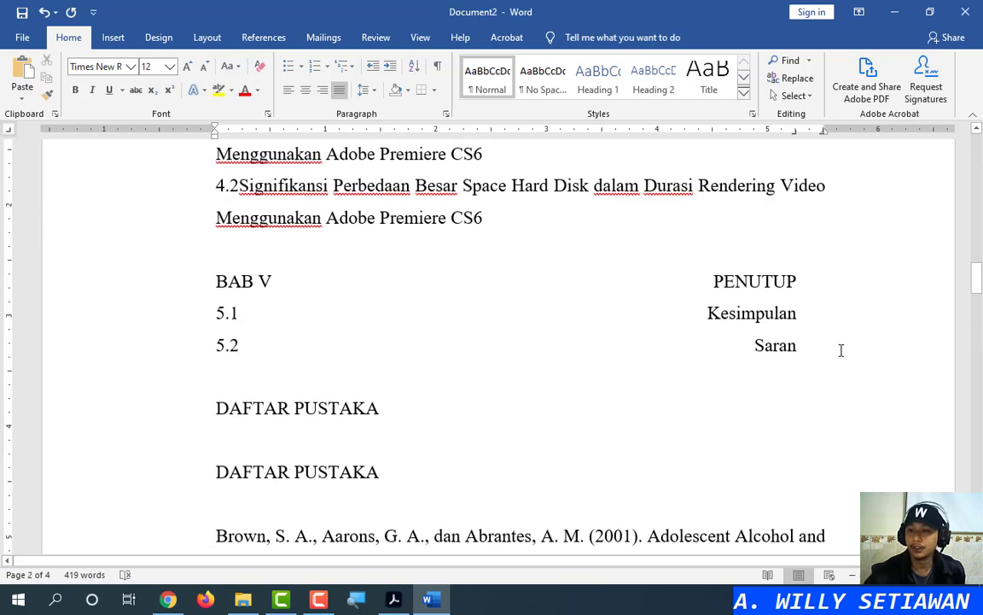
{"action": "scroll", "coordinate": [979, 306], "scroll_direction": "up", "scroll_amount": 15}
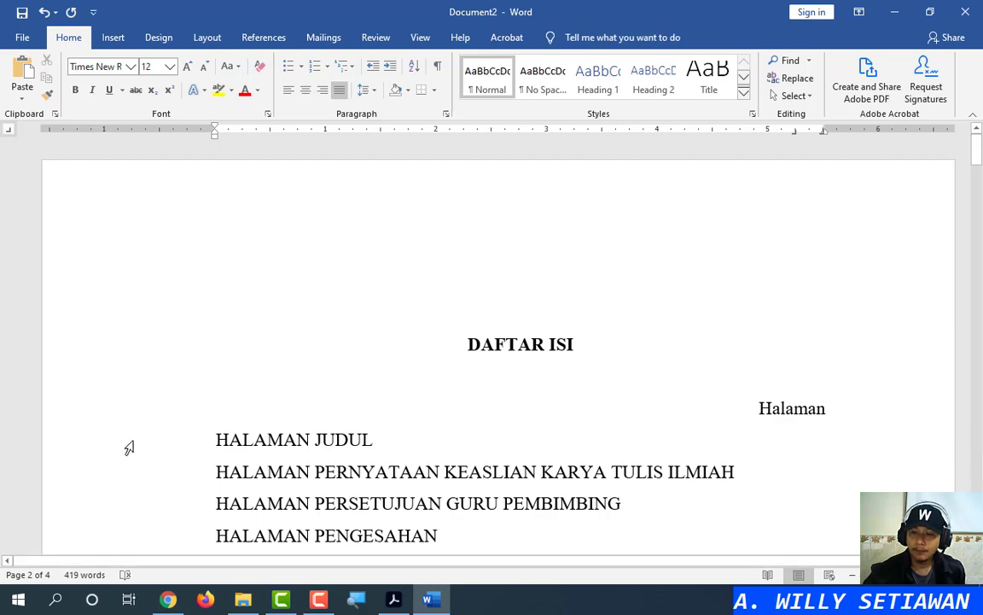
{"action": "left_click", "coordinate": [163, 445]}
{"action": "scroll", "coordinate": [426, 382], "scroll_direction": "down", "scroll_amount": 15}
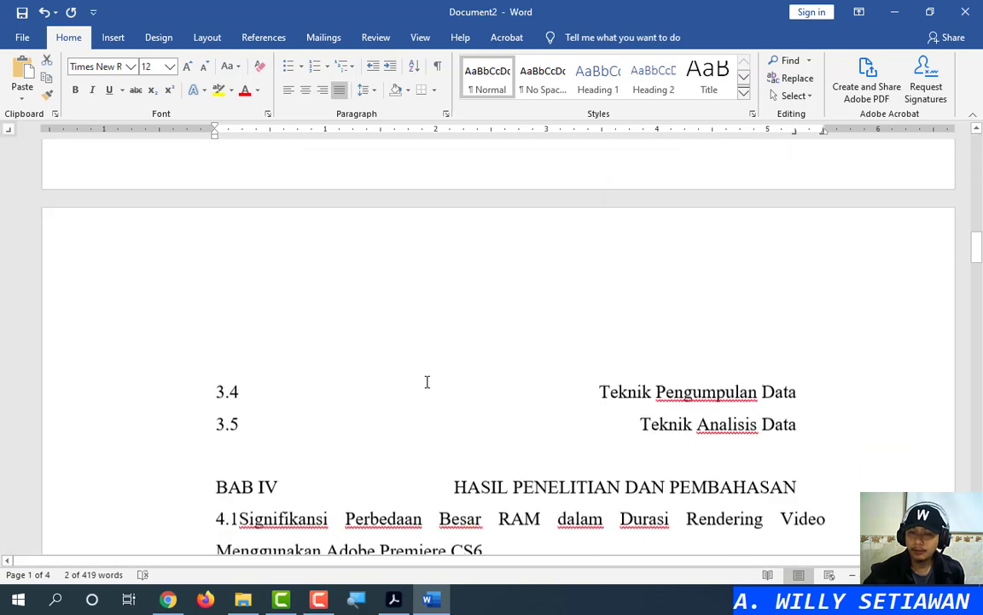
{"action": "left_click", "coordinate": [135, 350], "text": "shift"}
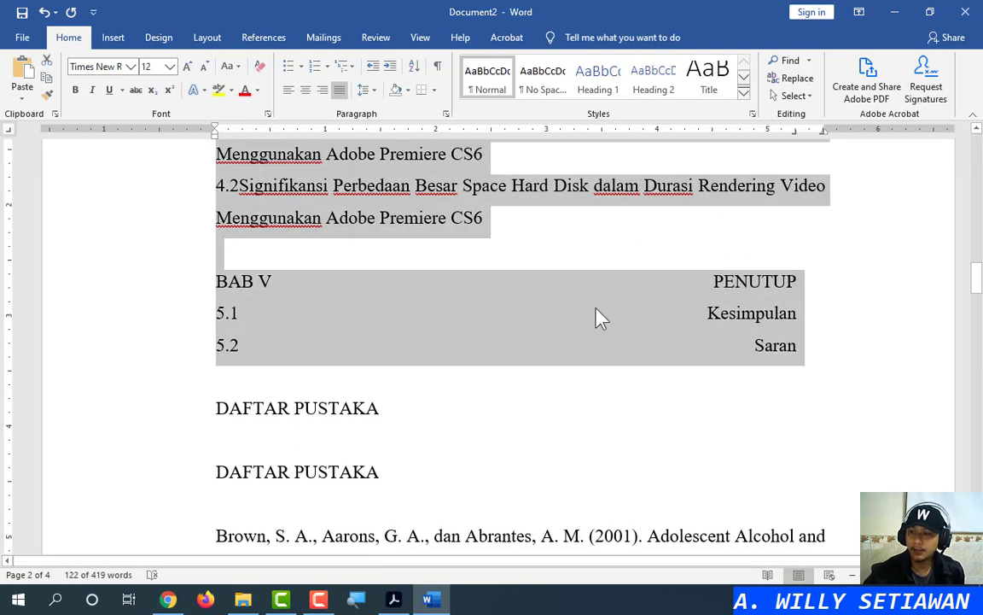
{"action": "left_click_drag", "start_coordinate": [976, 278], "coordinate": [977, 149]}
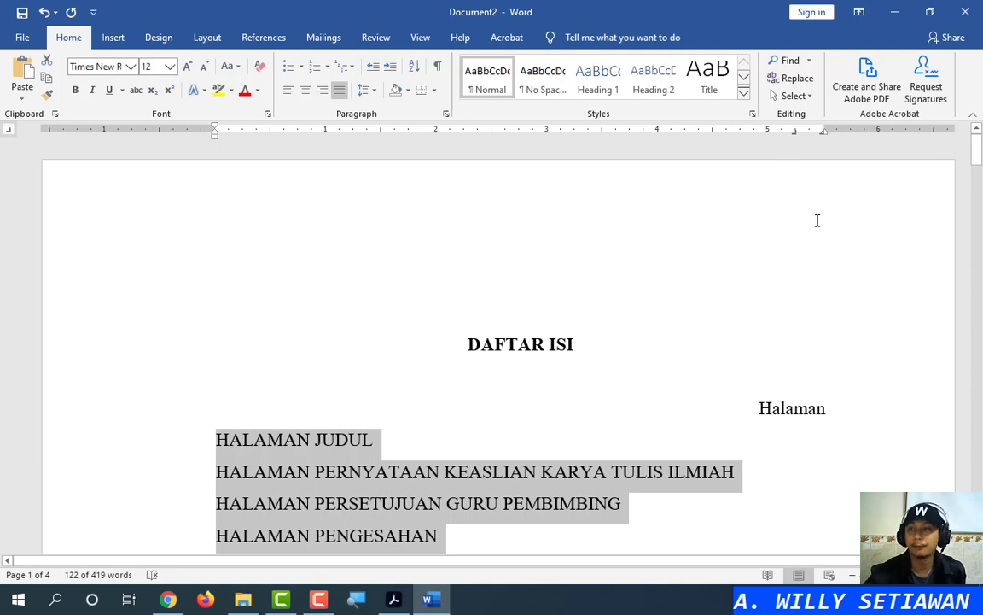
{"action": "left_click", "coordinate": [751, 453]}
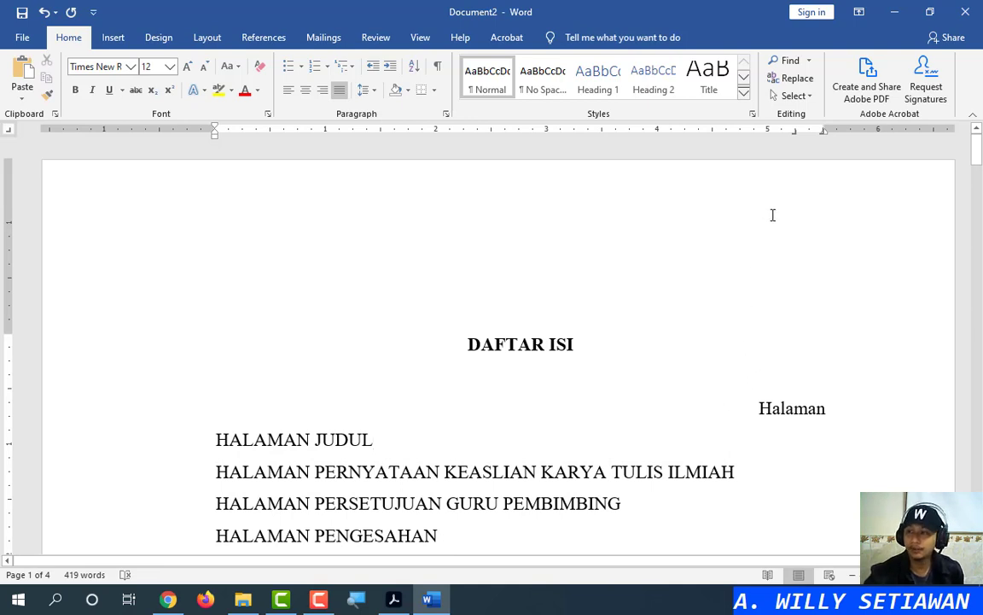
{"action": "left_click_drag", "start_coordinate": [796, 134], "coordinate": [796, 136]}
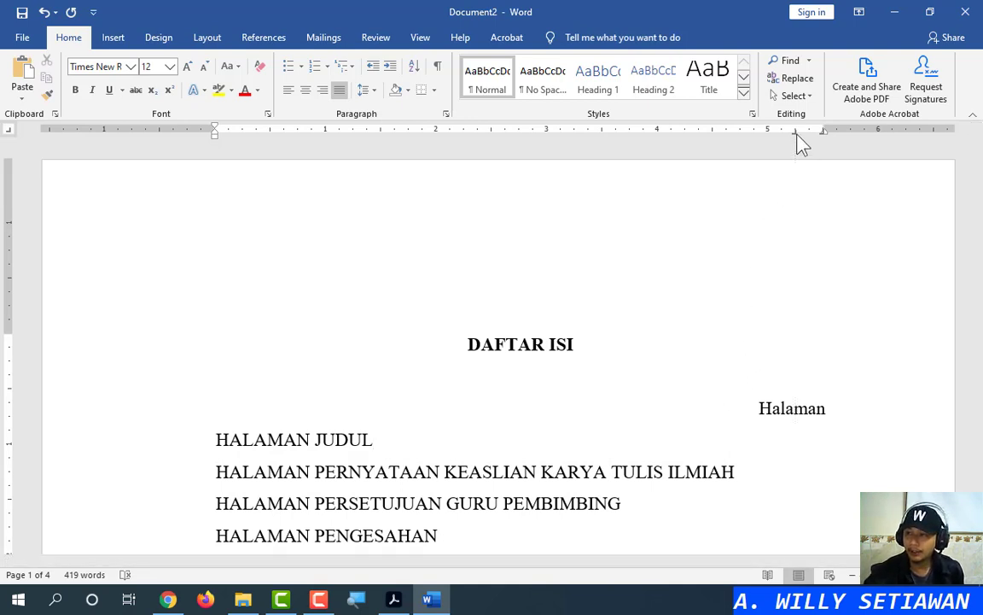
{"action": "left_click", "coordinate": [374, 440]}
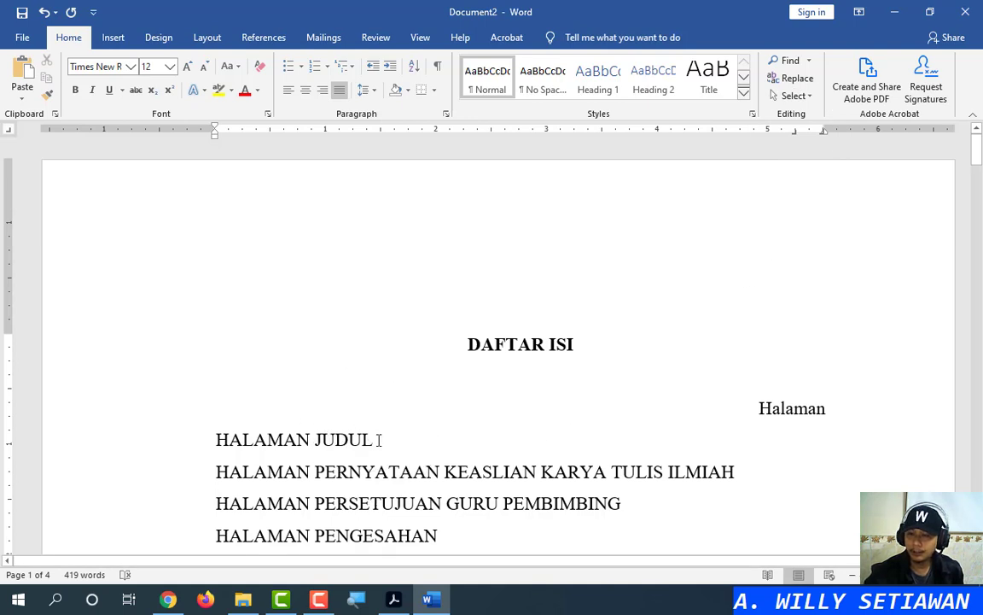
{"action": "key", "text": "Tab"}
{"action": "type", "text": "."}
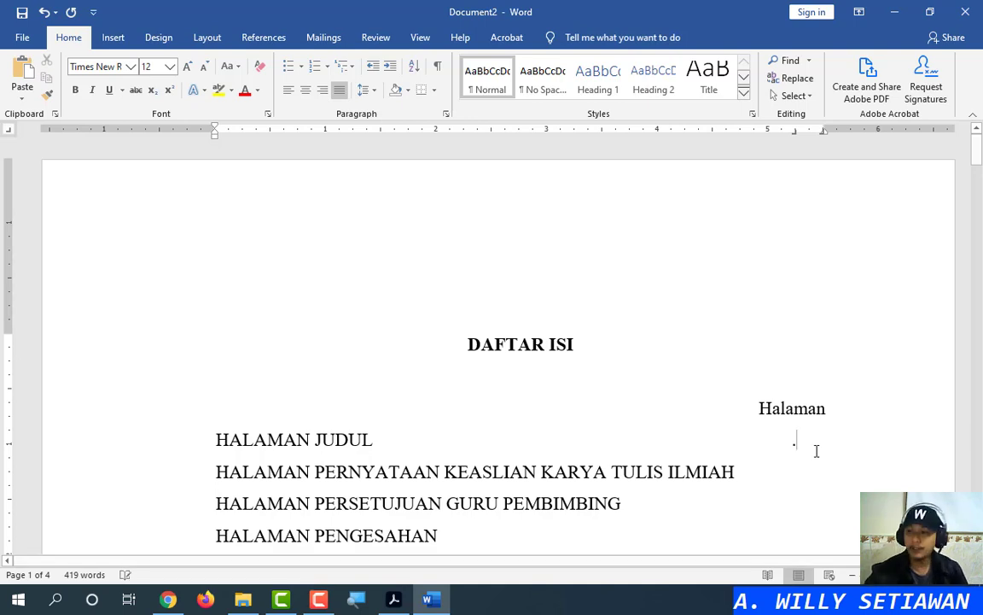
{"action": "type", "text": "....................................................................."}
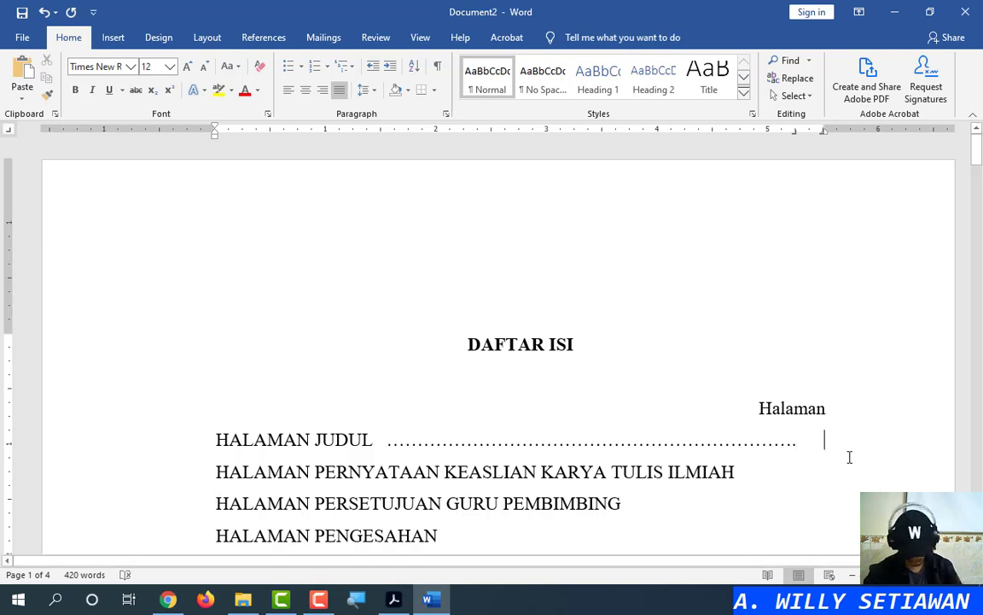
{"action": "key", "text": "Tab"}
{"action": "type", "text": "i"}
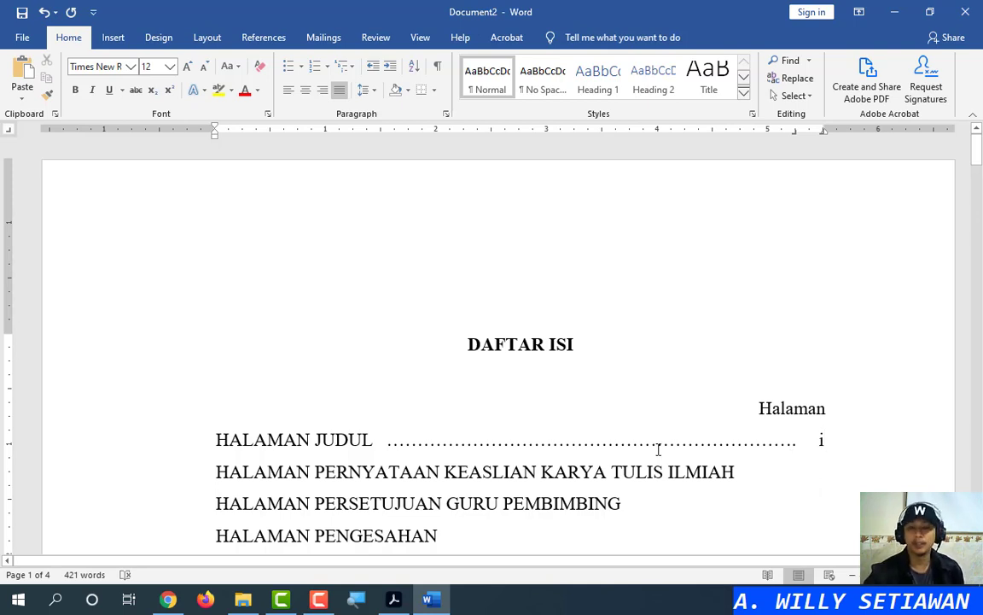
{"action": "left_click_drag", "start_coordinate": [383, 441], "coordinate": [823, 444]}
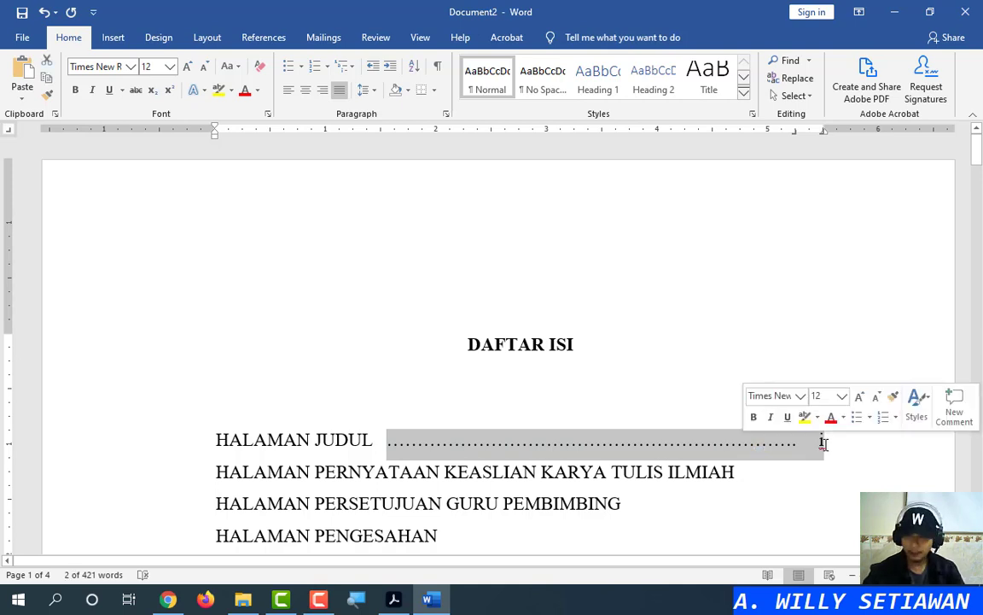
{"action": "key", "text": "Delete"}
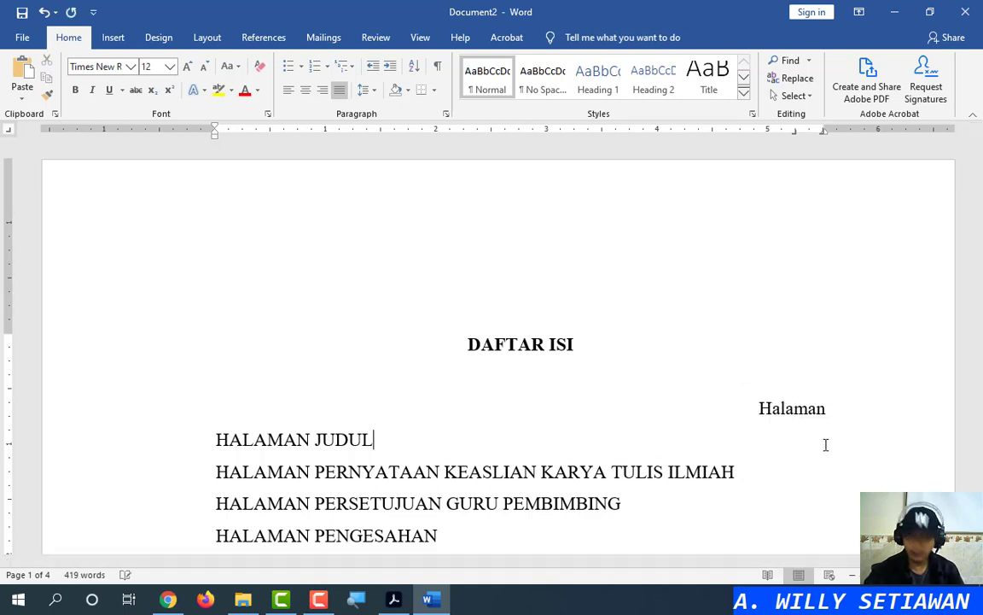
{"action": "left_click", "coordinate": [815, 471]}
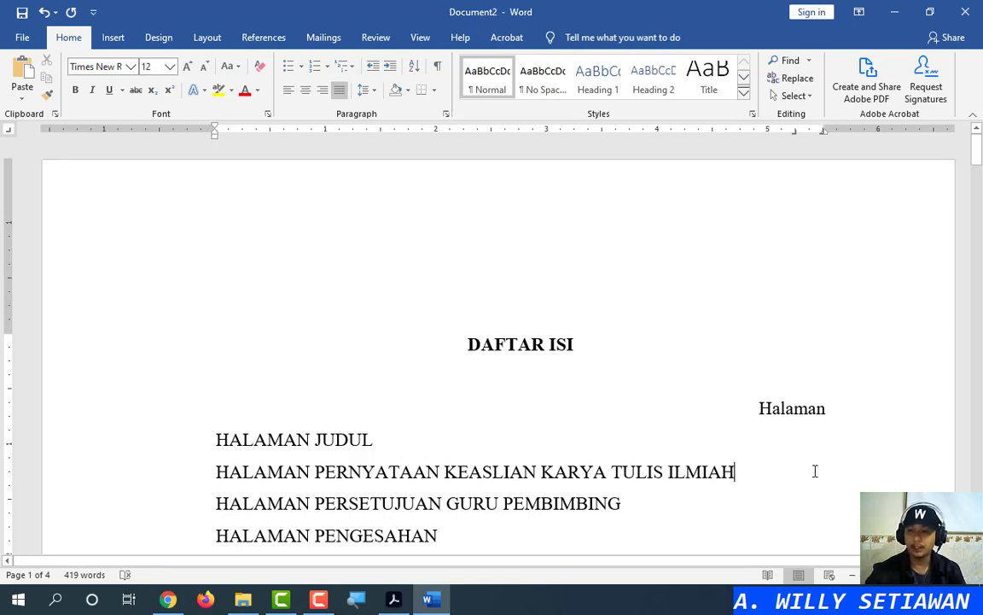
{"action": "key", "text": "Up"}
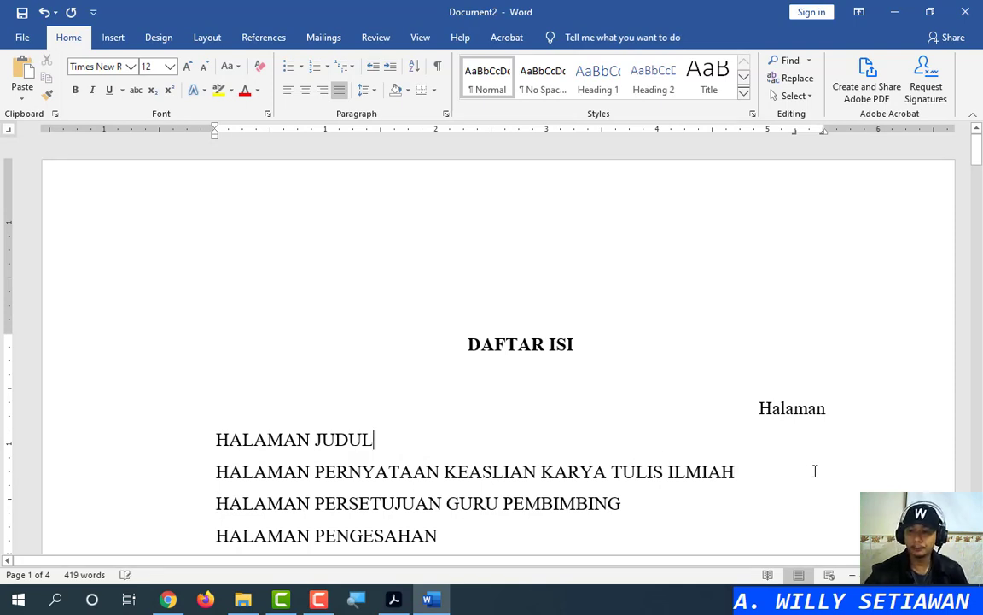
{"action": "left_click", "coordinate": [263, 38]}
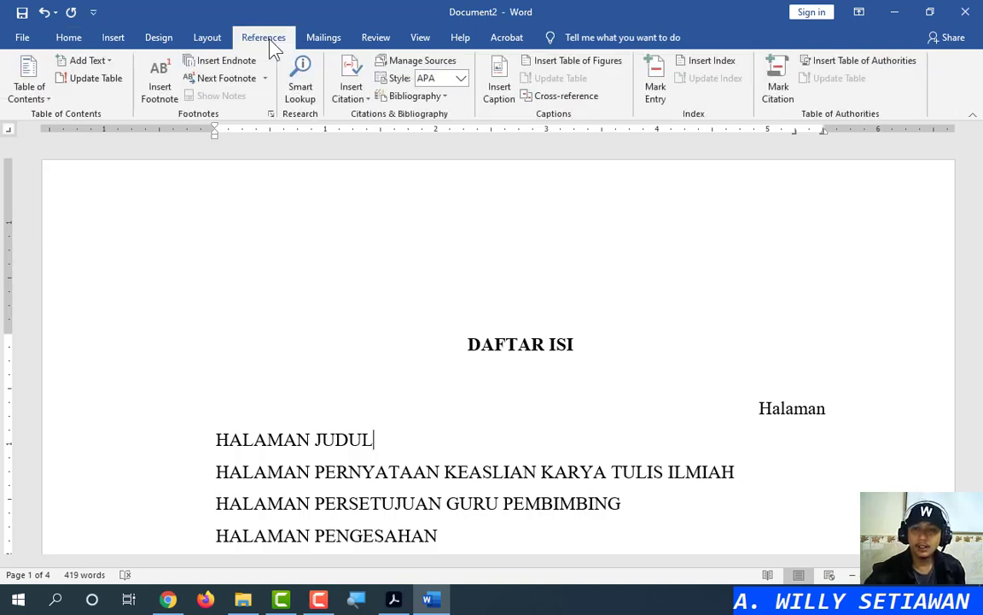
{"action": "left_click", "coordinate": [34, 96]}
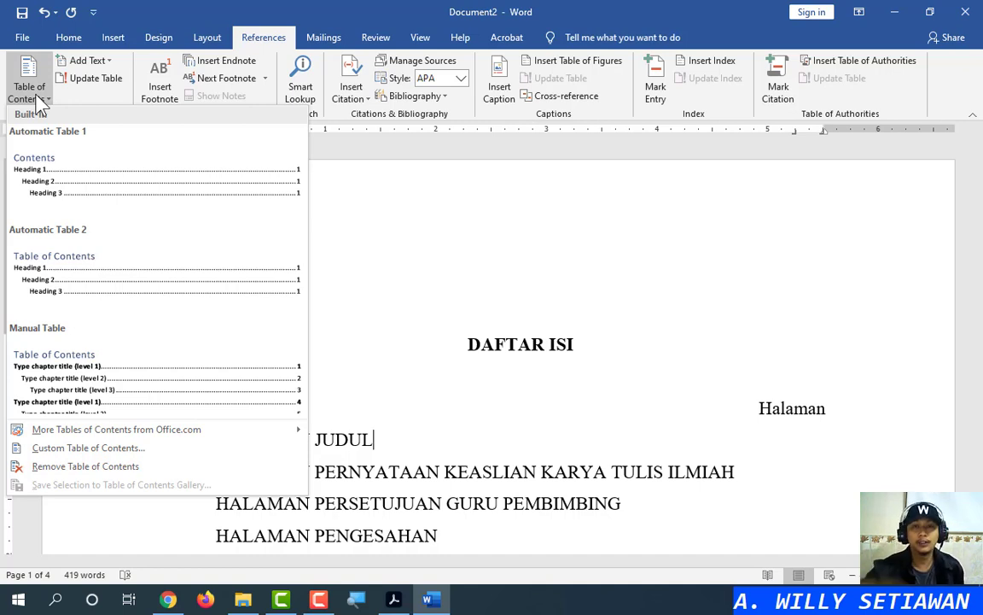
{"action": "left_click", "coordinate": [465, 375]}
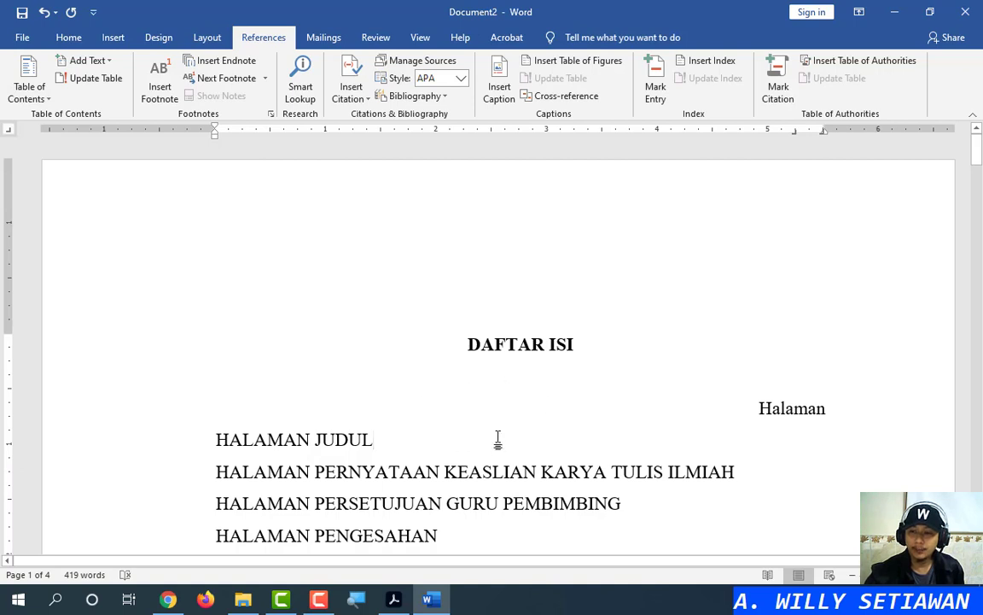
{"action": "scroll", "coordinate": [454, 348], "scroll_direction": "down", "scroll_amount": 3}
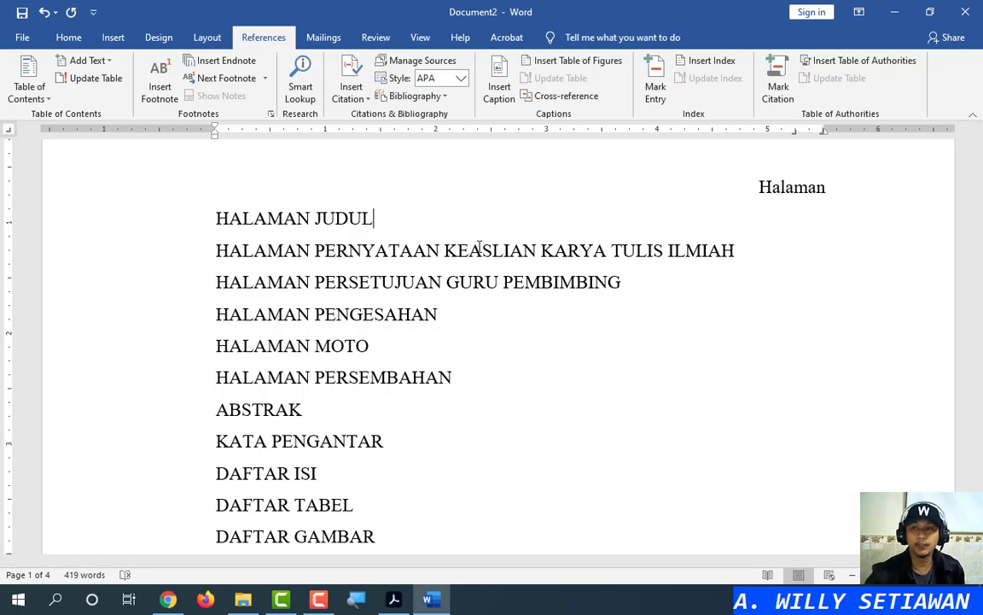
{"action": "left_click", "coordinate": [68, 38]}
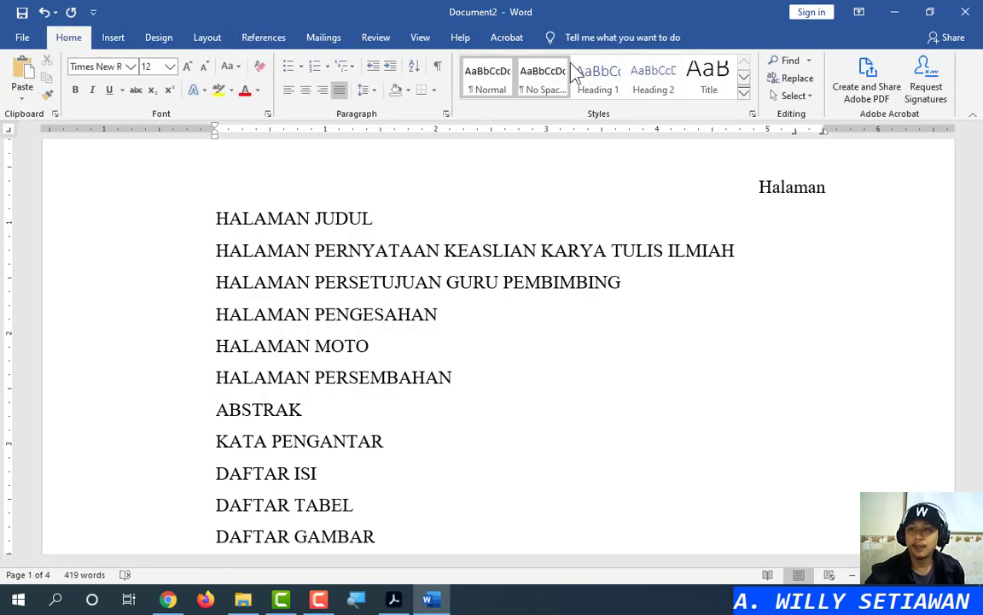
{"action": "left_click", "coordinate": [616, 89]}
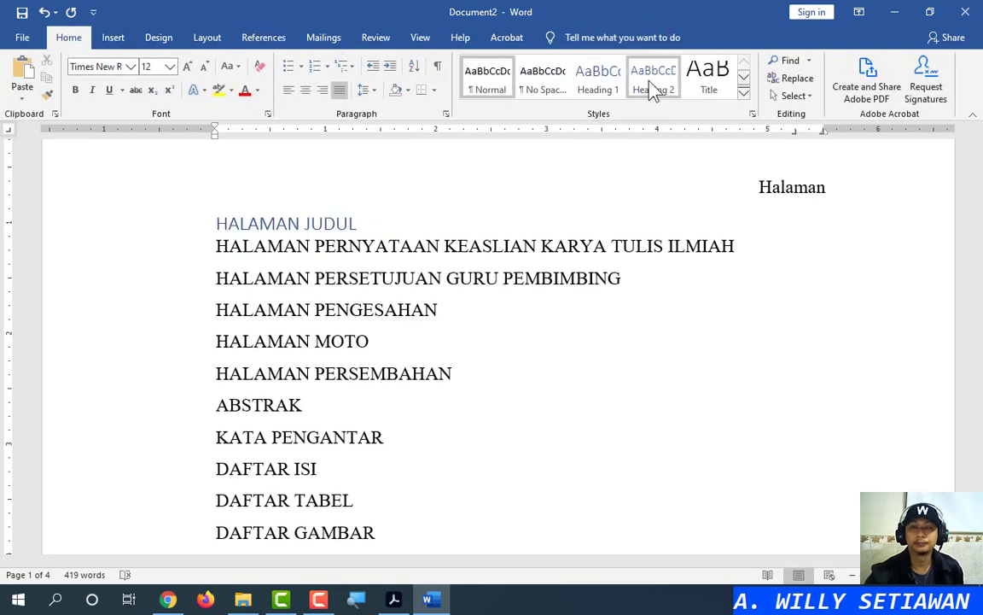
{"action": "left_click", "coordinate": [254, 37]}
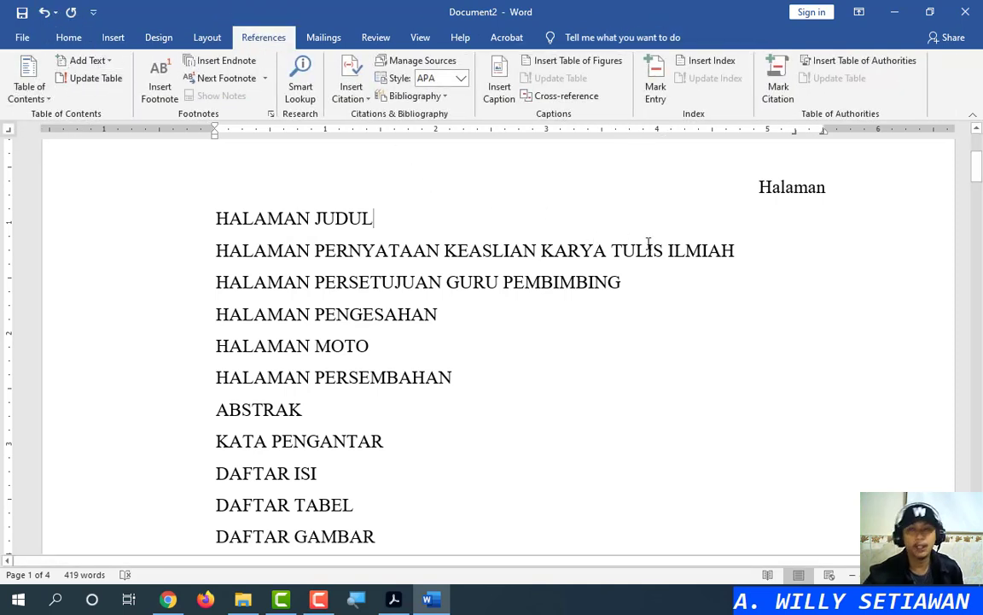
{"action": "left_click", "coordinate": [69, 38]}
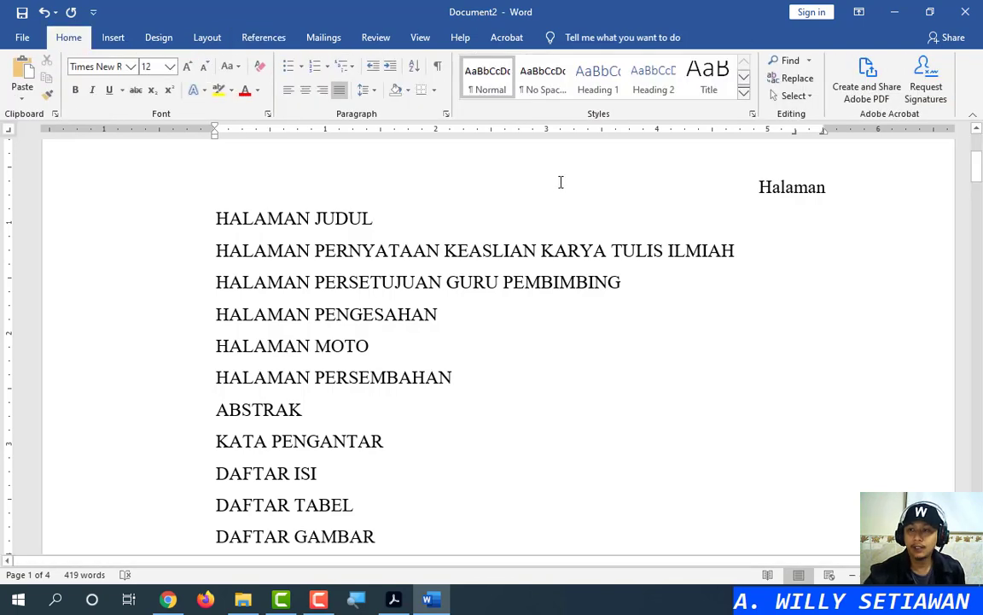
{"action": "left_click", "coordinate": [114, 215]}
Select the contents entries from HALAMAN JUDUL to Saran and locate the right tab stop
{"action": "mouse_move", "coordinate": [979, 173]}
{"action": "left_mouse_down"}
{"action": "mouse_move", "coordinate": [977, 334]}
{"action": "mouse_move", "coordinate": [973, 141]}
{"action": "mouse_move", "coordinate": [976, 163]}
{"action": "left_mouse_up"}
{"action": "left_click", "coordinate": [135, 309], "text": "shift"}
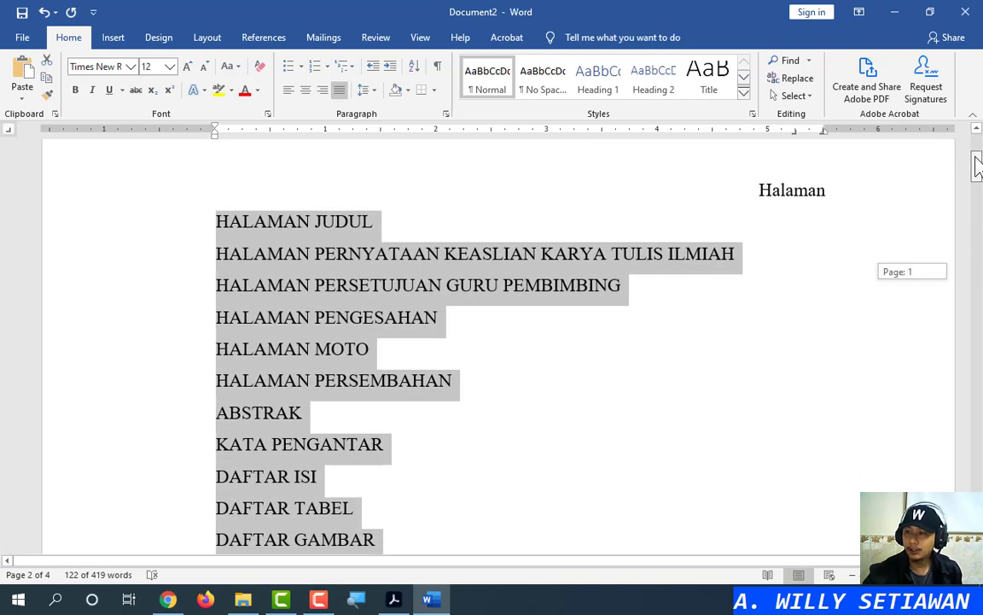
{"action": "left_click", "coordinate": [795, 136]}
{"action": "left_click", "coordinate": [795, 136]}
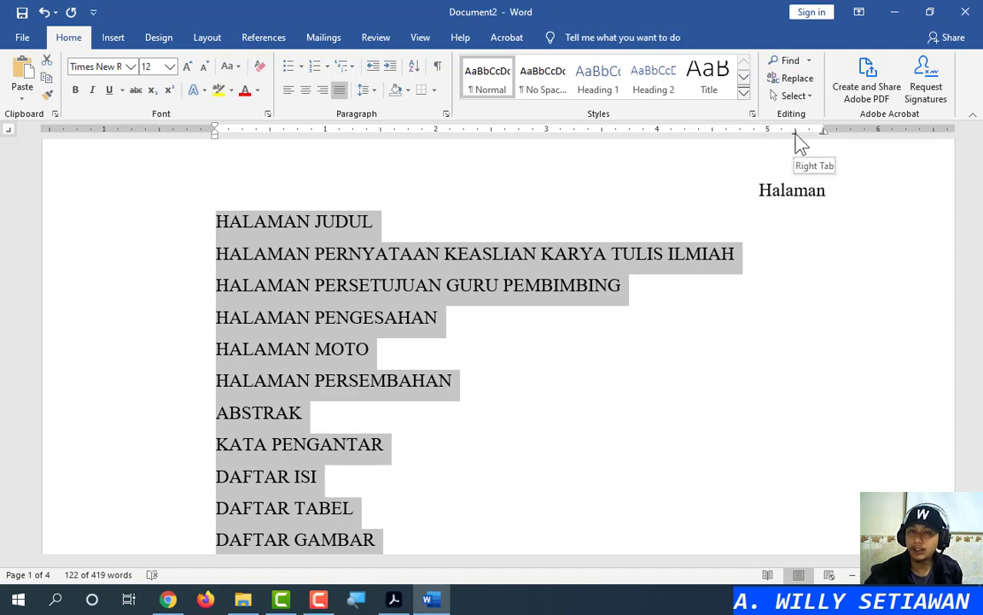
Open the Tabs dialog from the ruler's 5.25" stop, dismissing an accidental Page Setup
{"action": "double_click", "coordinate": [795, 136]}
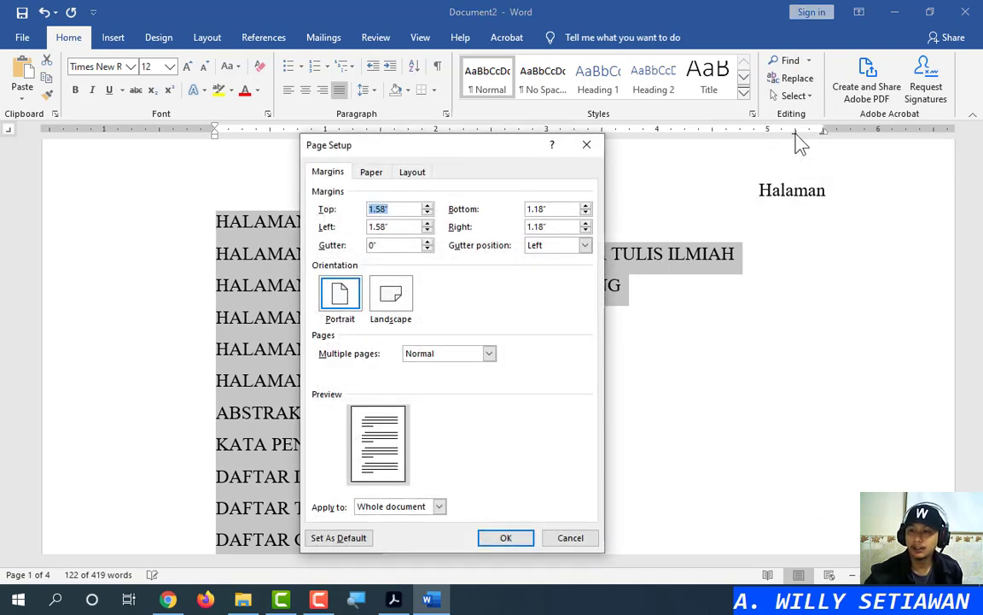
{"action": "left_click", "coordinate": [587, 145]}
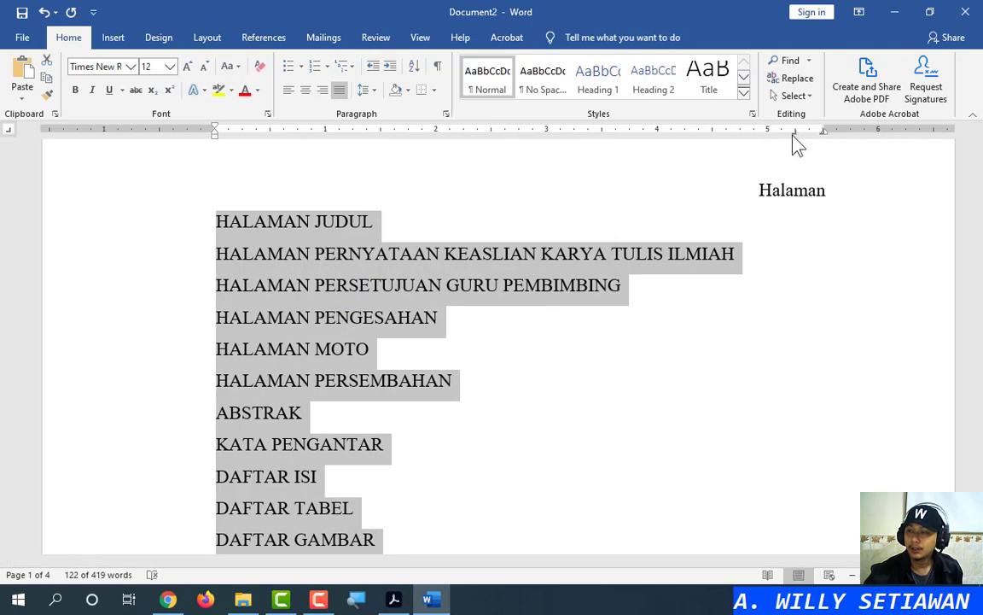
{"action": "double_click", "coordinate": [794, 135]}
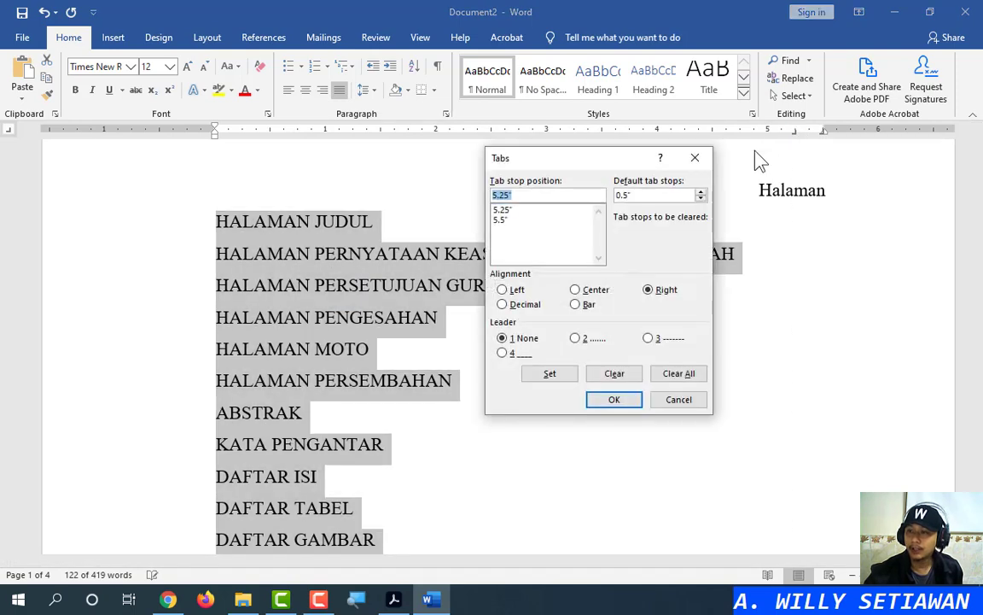
{"action": "left_click", "coordinate": [695, 157]}
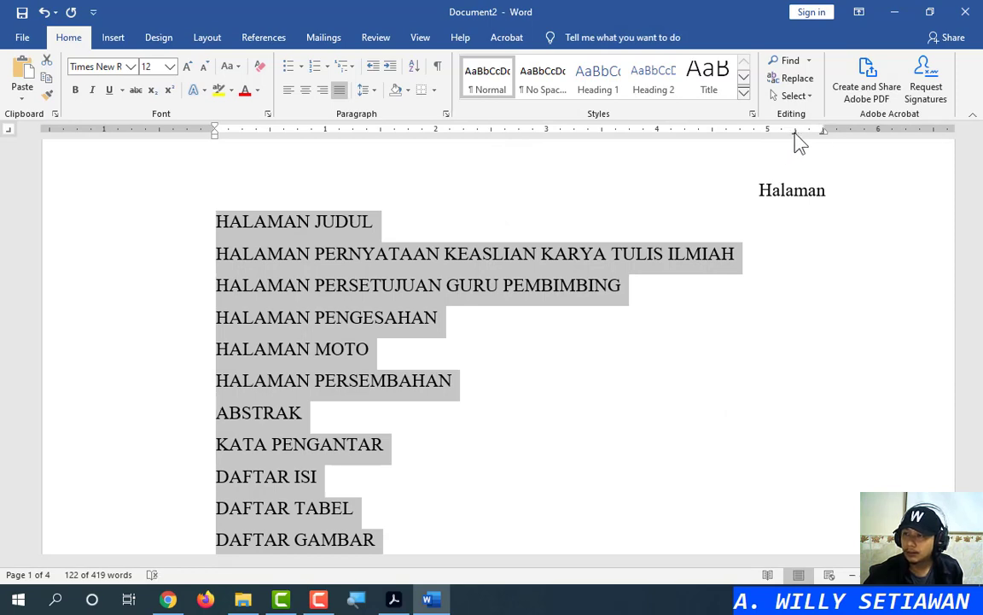
{"action": "double_click", "coordinate": [795, 131]}
{"action": "left_click", "coordinate": [695, 157]}
{"action": "double_click", "coordinate": [794, 132]}
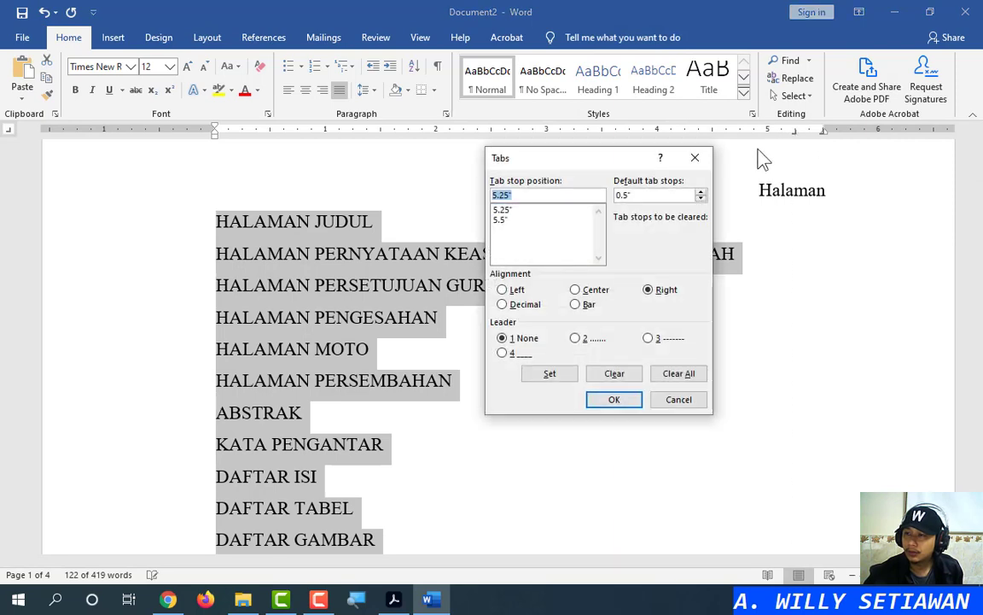
{"action": "left_click", "coordinate": [696, 157]}
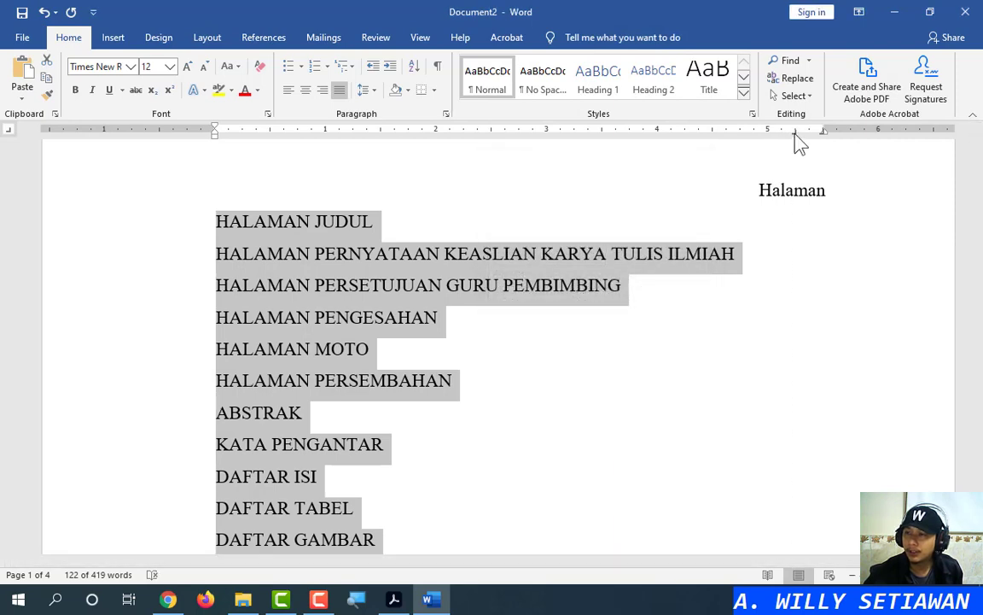
{"action": "double_click", "coordinate": [795, 132]}
{"action": "left_click", "coordinate": [695, 157]}
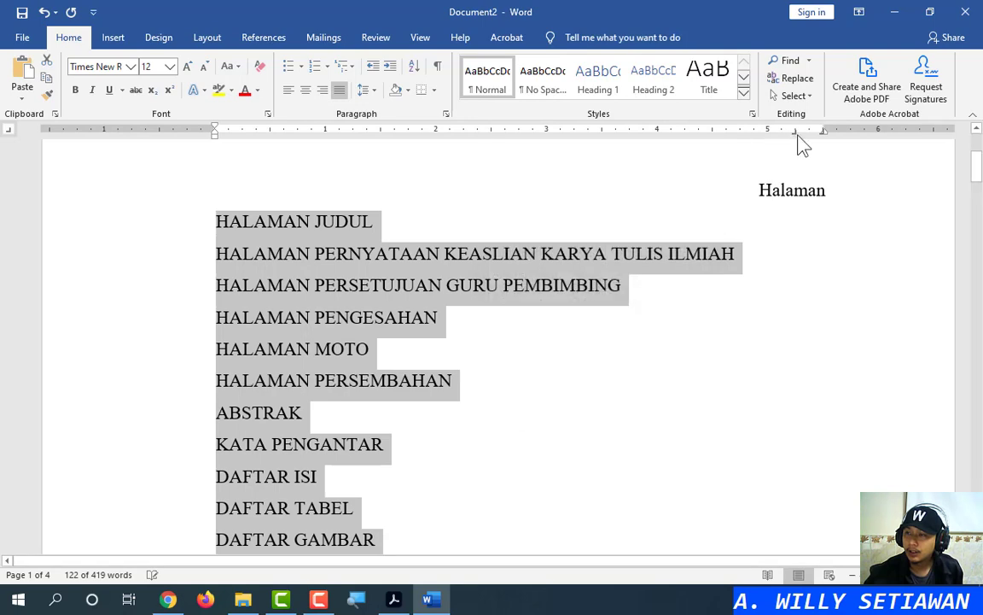
{"action": "double_click", "coordinate": [795, 132]}
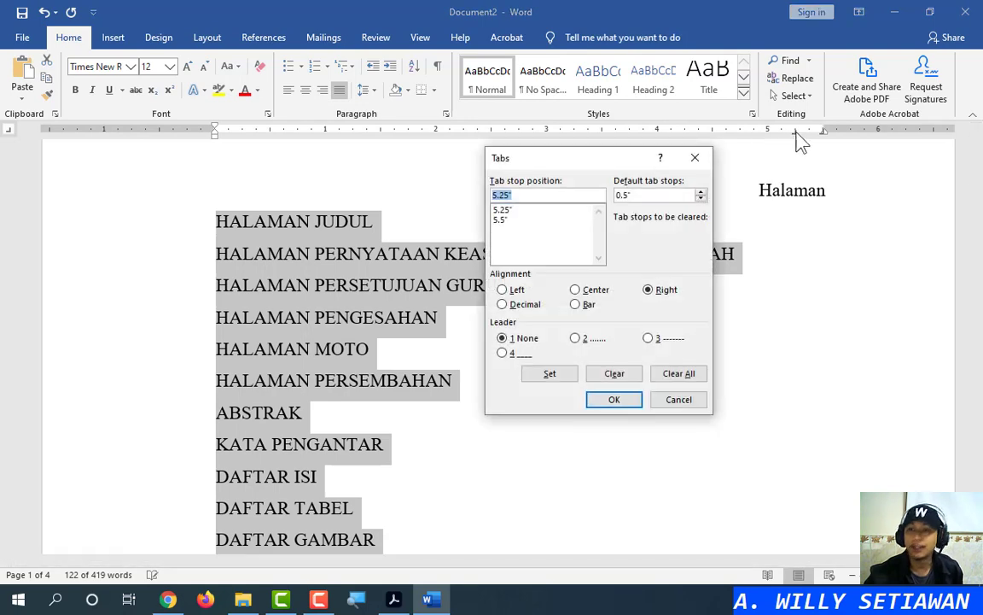
Move the Tabs dialog off the text and select the 5.25" tab stop
{"action": "left_click_drag", "start_coordinate": [569, 164], "coordinate": [553, 198]}
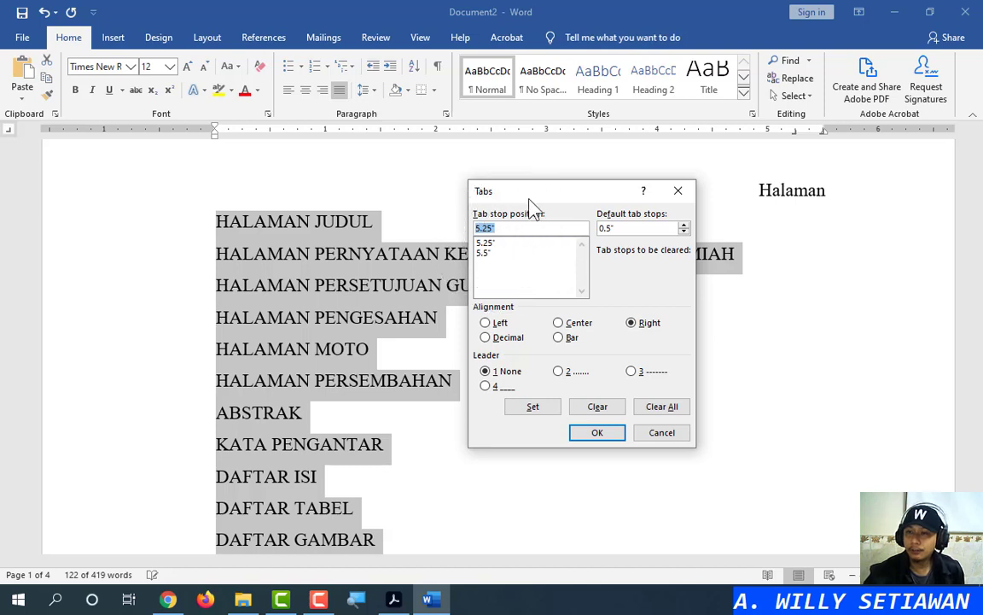
{"action": "left_click_drag", "start_coordinate": [546, 193], "coordinate": [754, 167]}
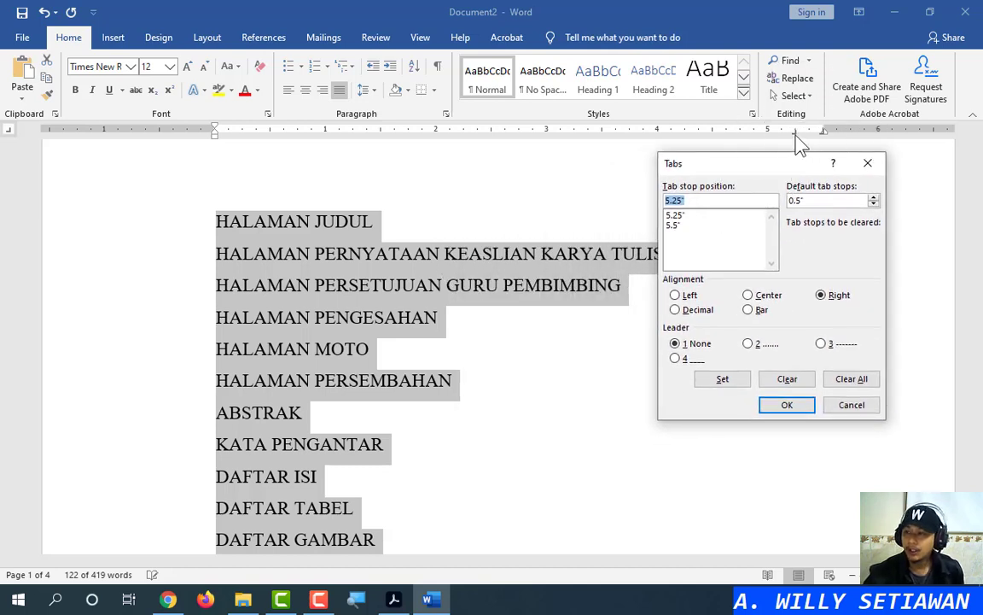
{"action": "left_click", "coordinate": [676, 225]}
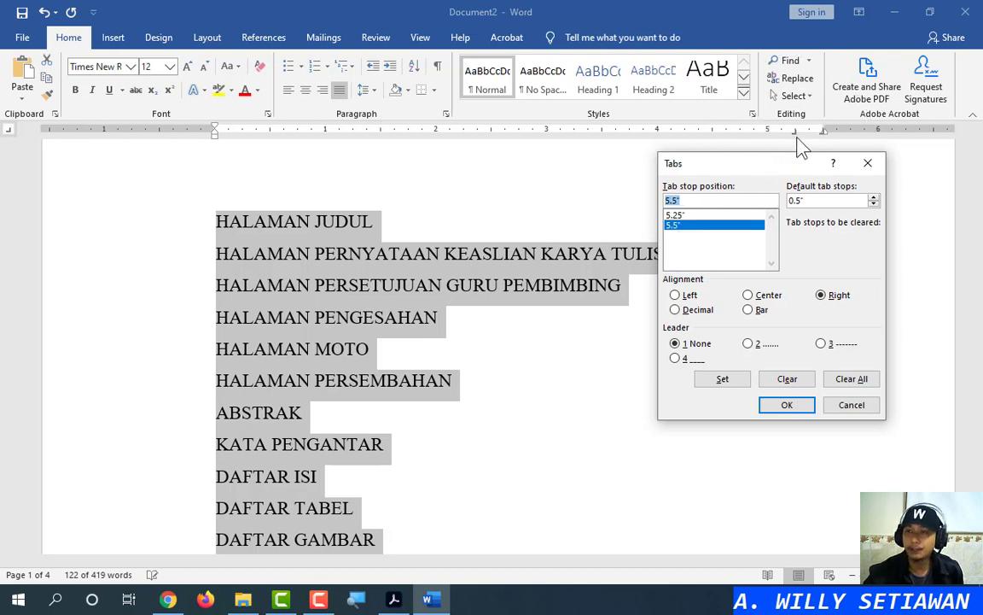
{"action": "left_click", "coordinate": [687, 216]}
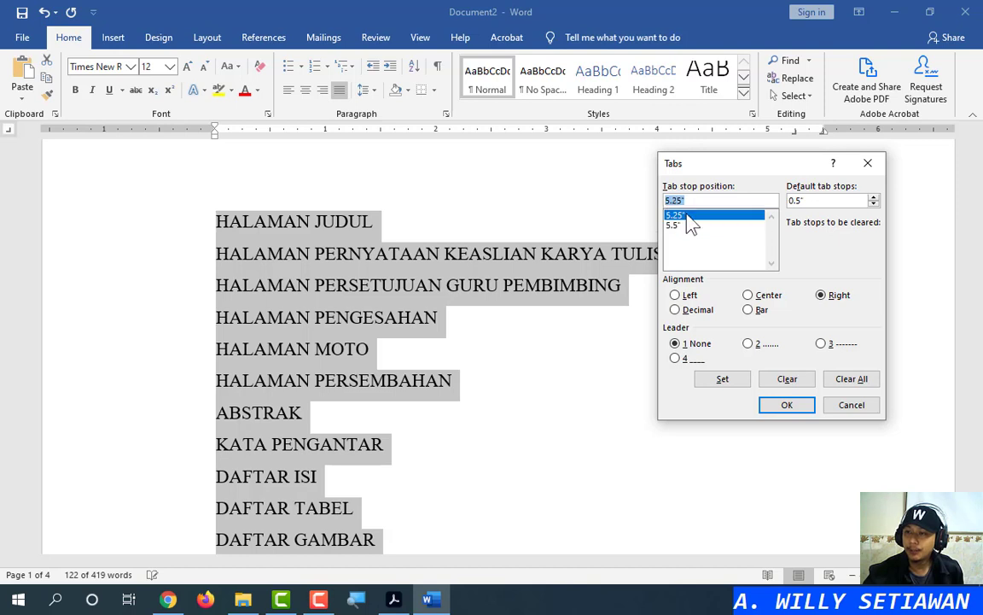
{"action": "left_click", "coordinate": [823, 140]}
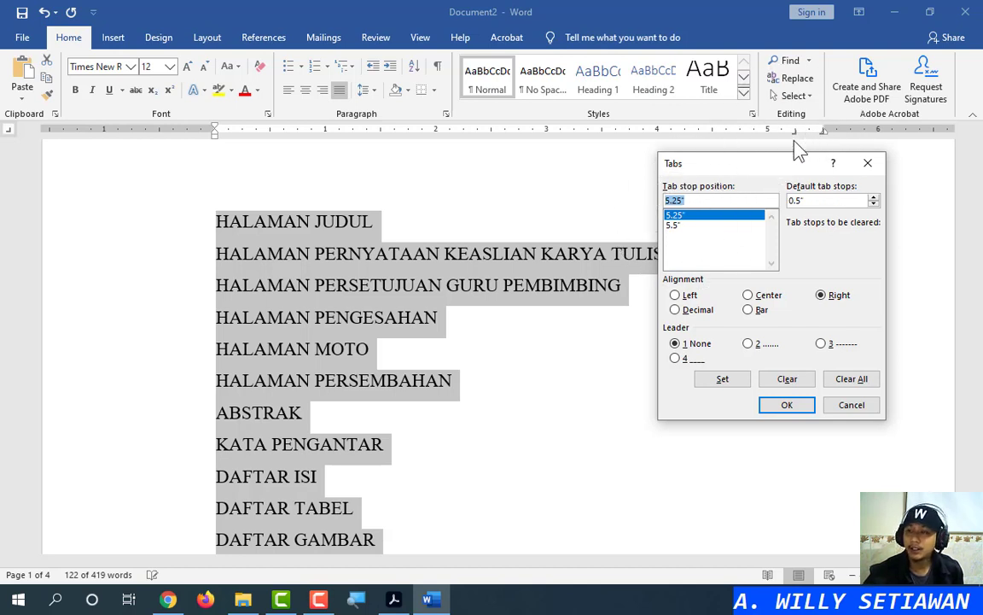
{"action": "left_click", "coordinate": [682, 225]}
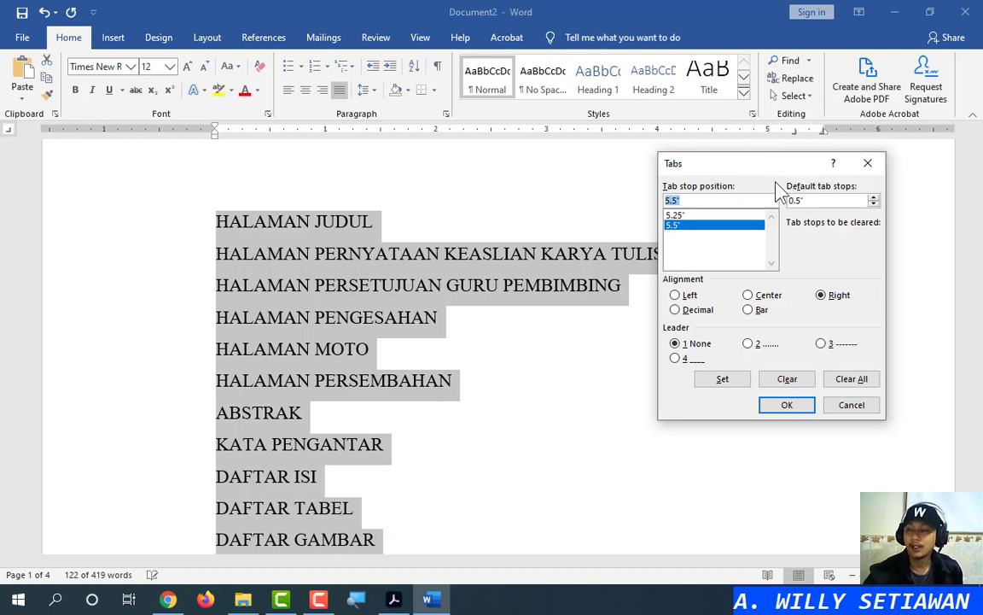
{"action": "left_click_drag", "start_coordinate": [800, 164], "coordinate": [610, 337]}
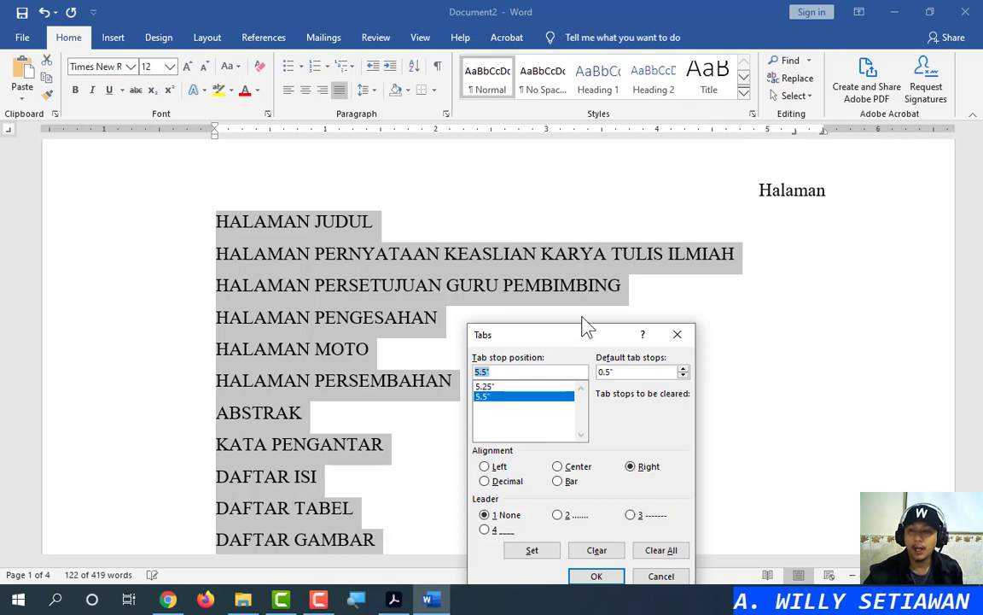
{"action": "left_click_drag", "start_coordinate": [587, 326], "coordinate": [634, 169]}
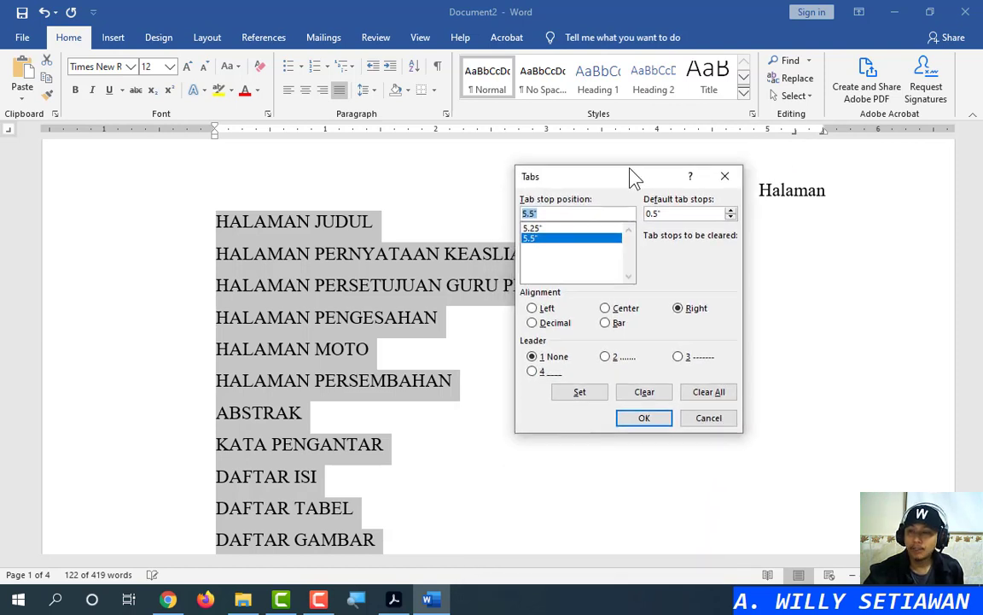
{"action": "left_click", "coordinate": [544, 229]}
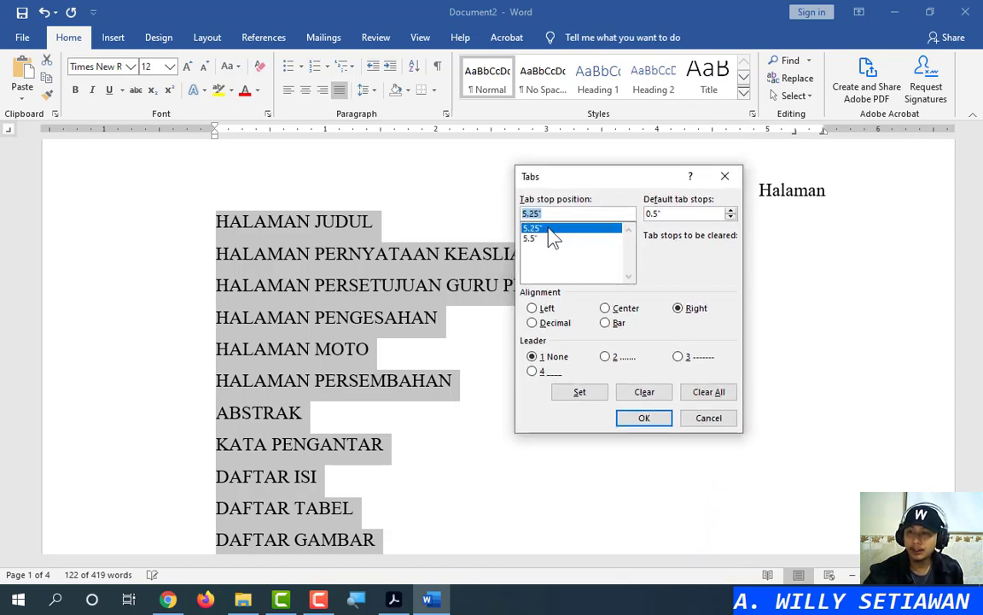
{"action": "left_click", "coordinate": [549, 228]}
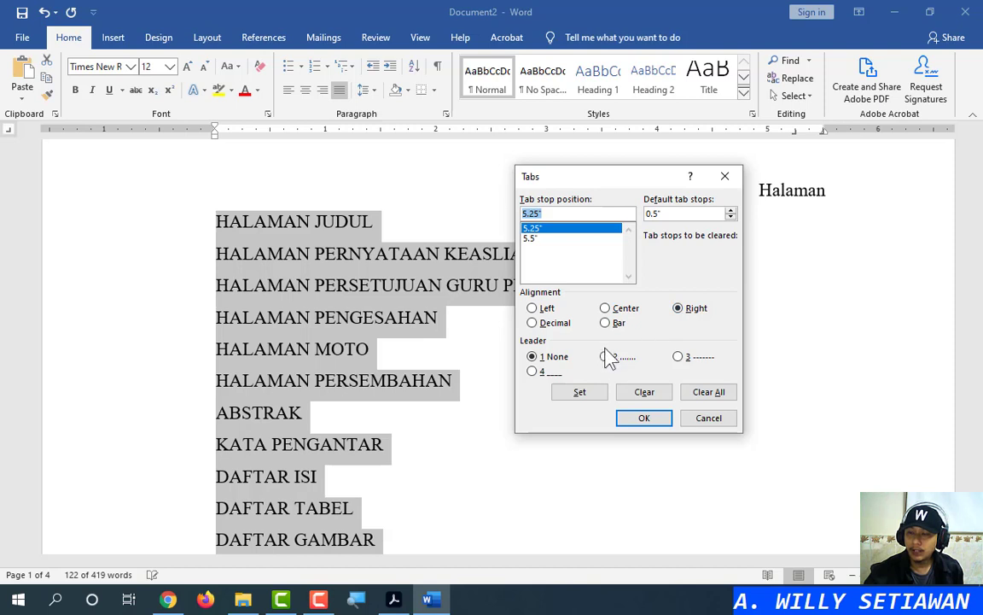
Apply dotted leader 2 to the 5.25" stop, then test a Tab after HALAMAN JUDUL and undo
{"action": "left_click", "coordinate": [551, 356]}
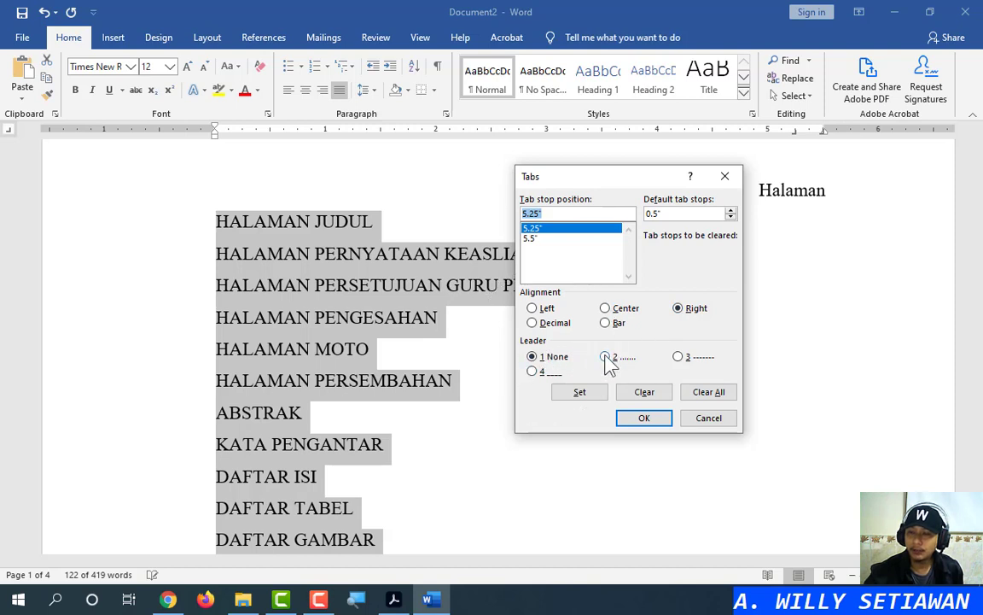
{"action": "left_click", "coordinate": [606, 357]}
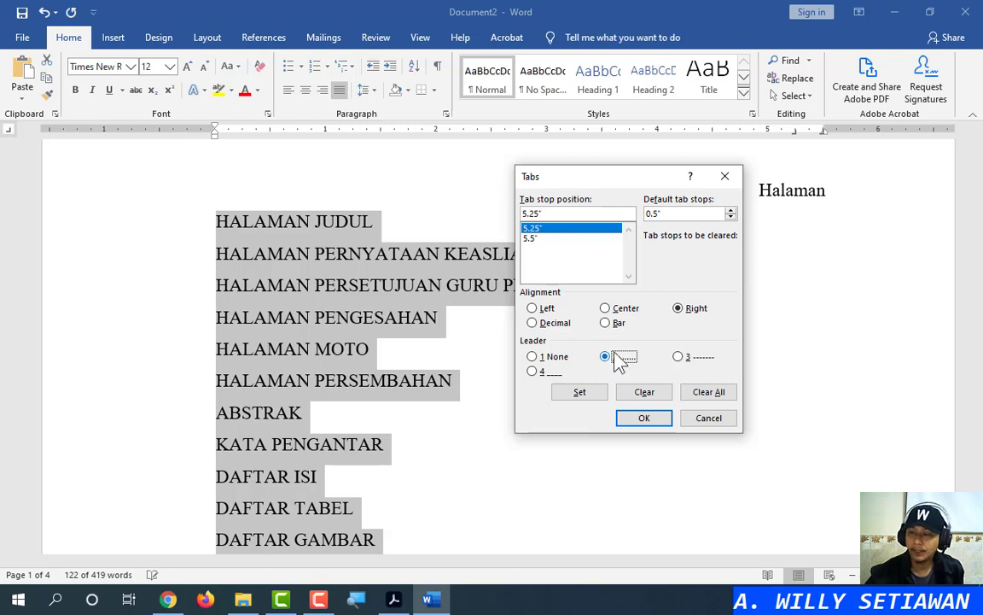
{"action": "left_click", "coordinate": [644, 419]}
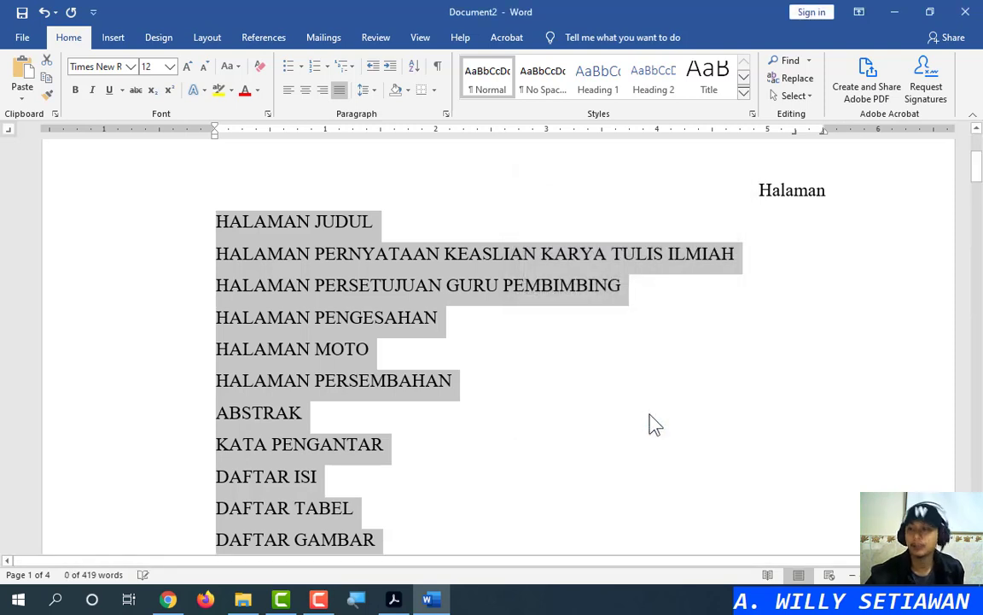
{"action": "left_click", "coordinate": [659, 228]}
{"action": "key", "text": "Tab"}
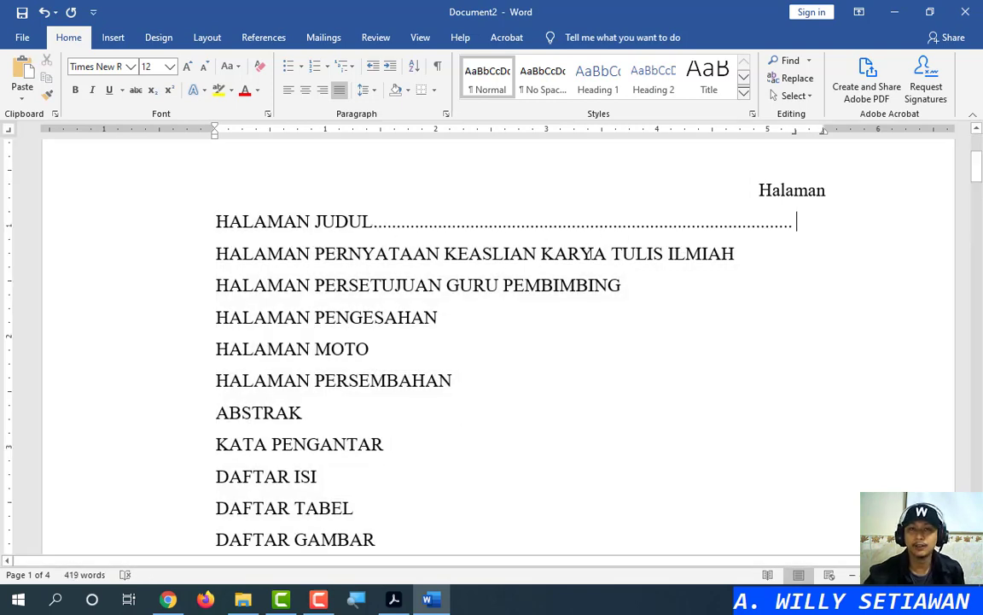
{"action": "key", "text": "ctrl+z"}
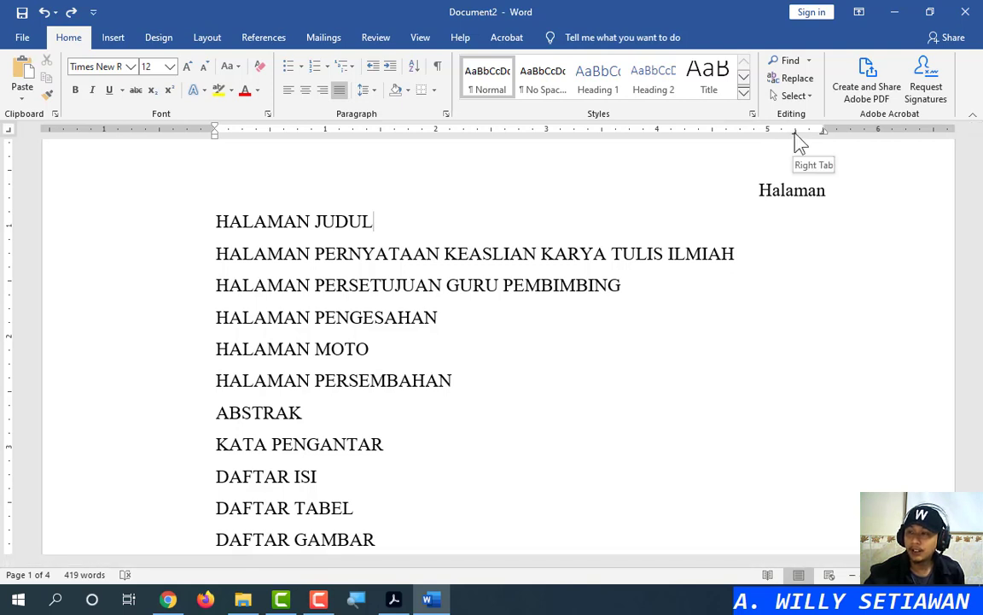
{"action": "key", "text": "ctrl"}
{"action": "key", "text": "ctrl"}
Set the 5.25" tab stop to left alignment in the Tabs dialog
{"action": "double_click", "coordinate": [796, 134]}
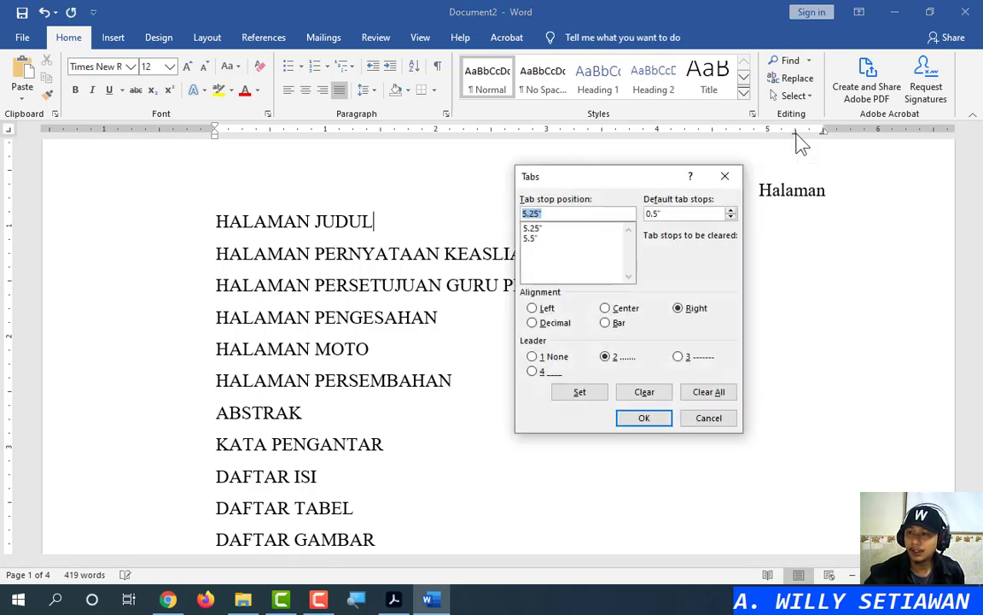
{"action": "left_click", "coordinate": [537, 232]}
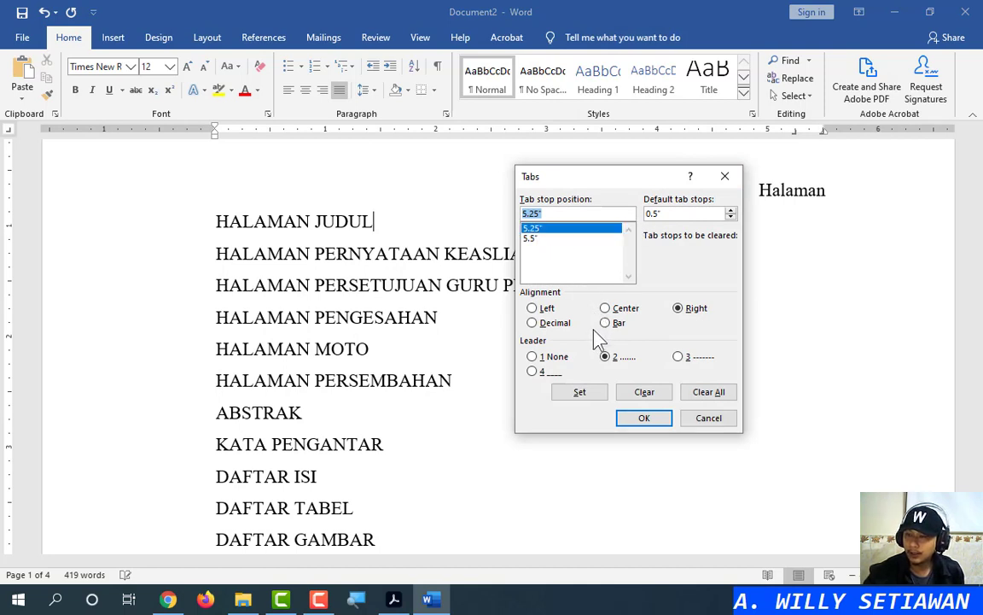
{"action": "left_click", "coordinate": [533, 309]}
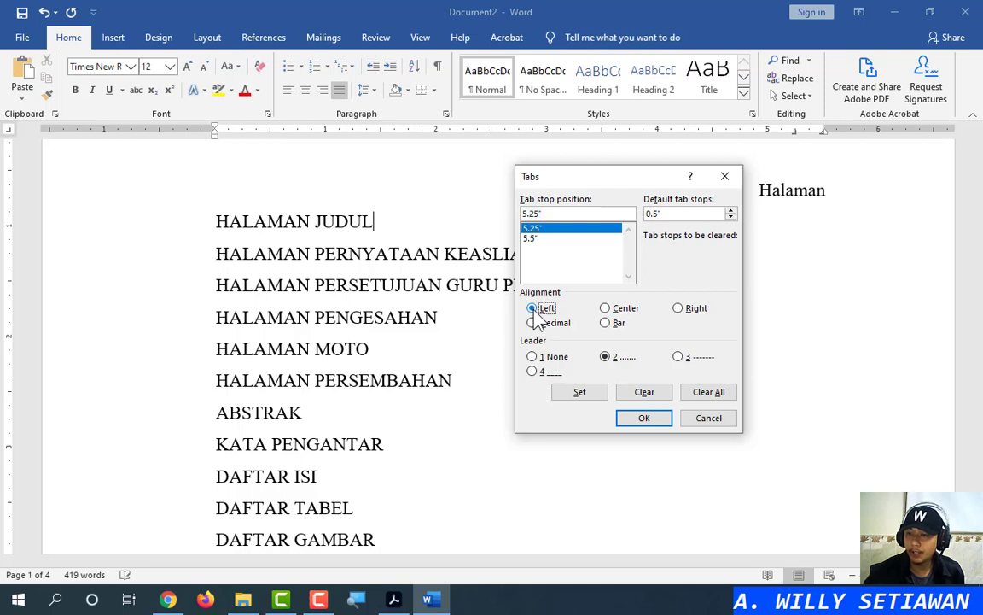
{"action": "key", "text": "ctrl"}
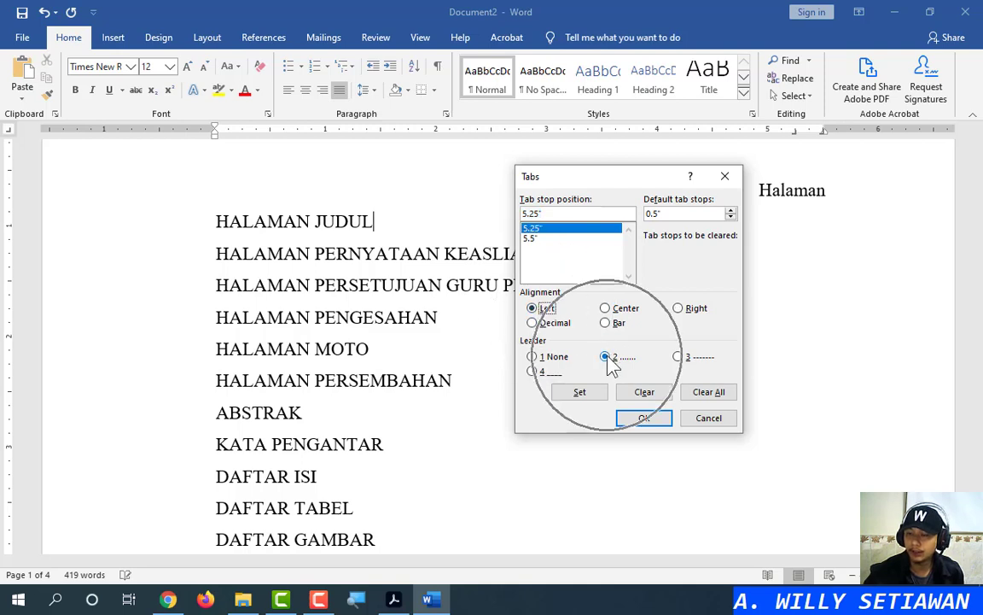
{"action": "left_click", "coordinate": [652, 425]}
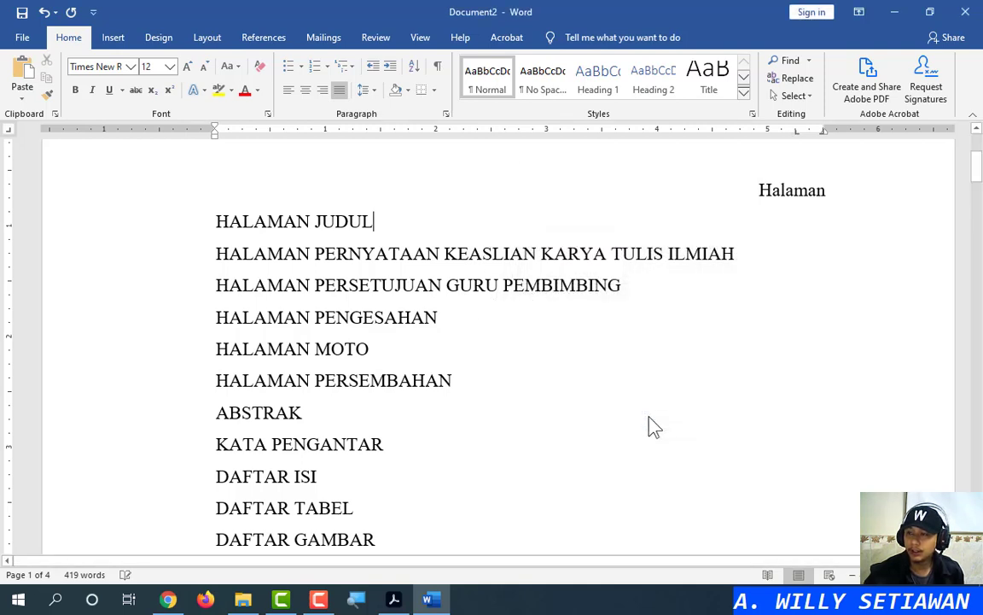
Insert a dotted-leader tab after HALAMAN JUDUL, trying and removing one after the ILMIAH entry
{"action": "left_click", "coordinate": [126, 232]}
{"action": "left_click", "coordinate": [111, 255]}
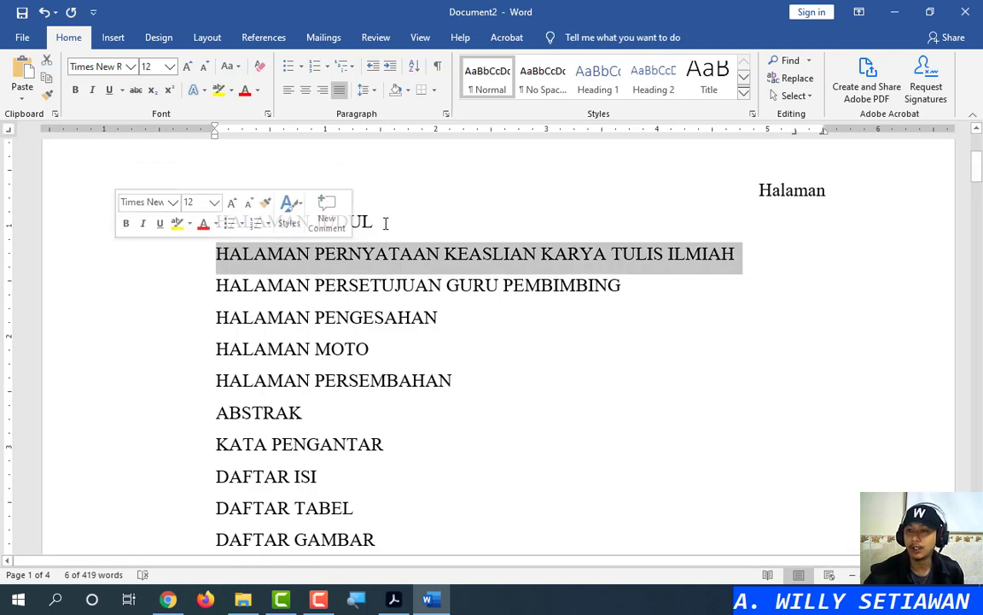
{"action": "left_click", "coordinate": [386, 223]}
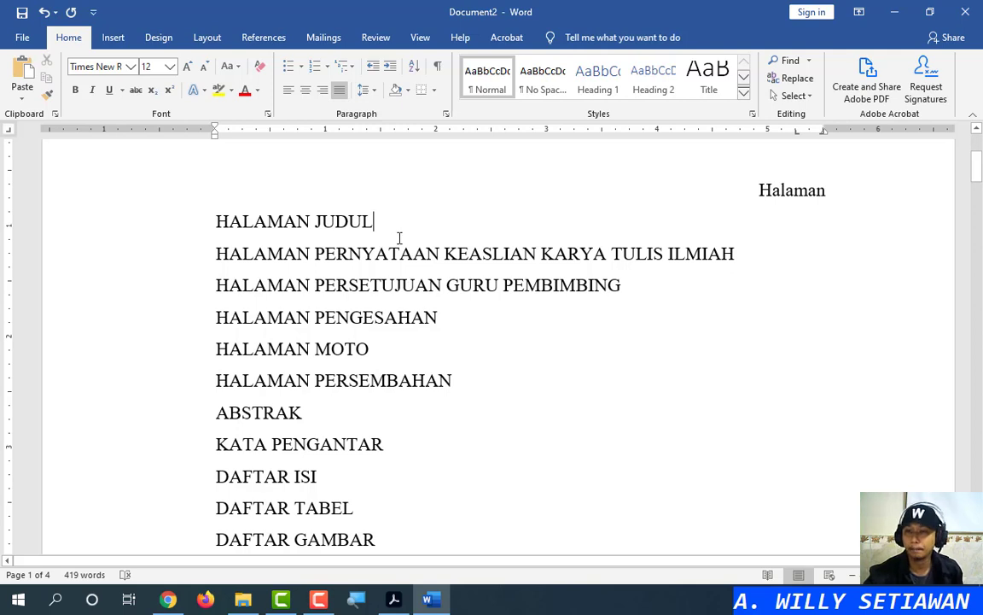
{"action": "key", "text": "Tab"}
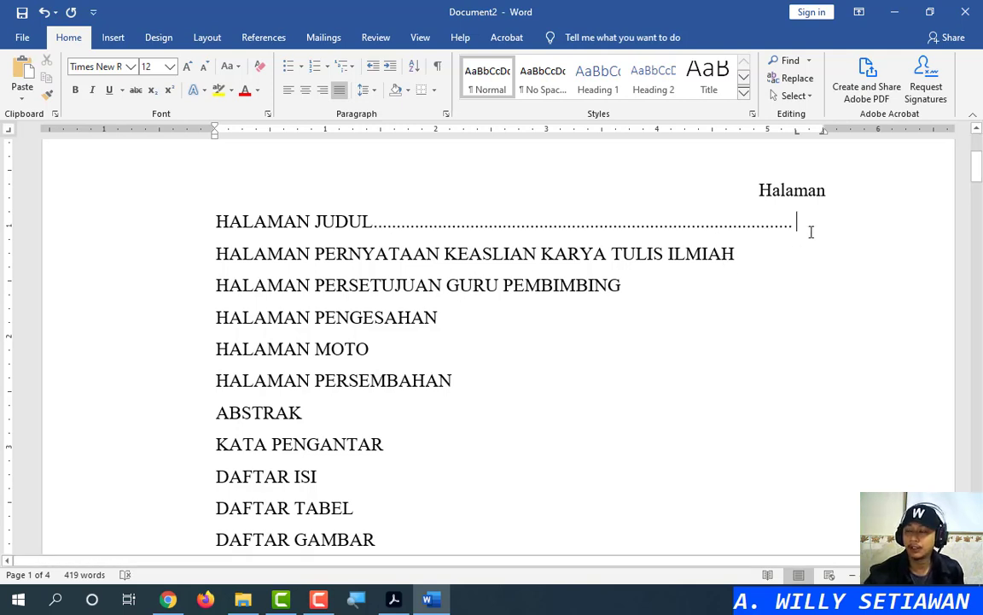
{"action": "key", "text": "Tab"}
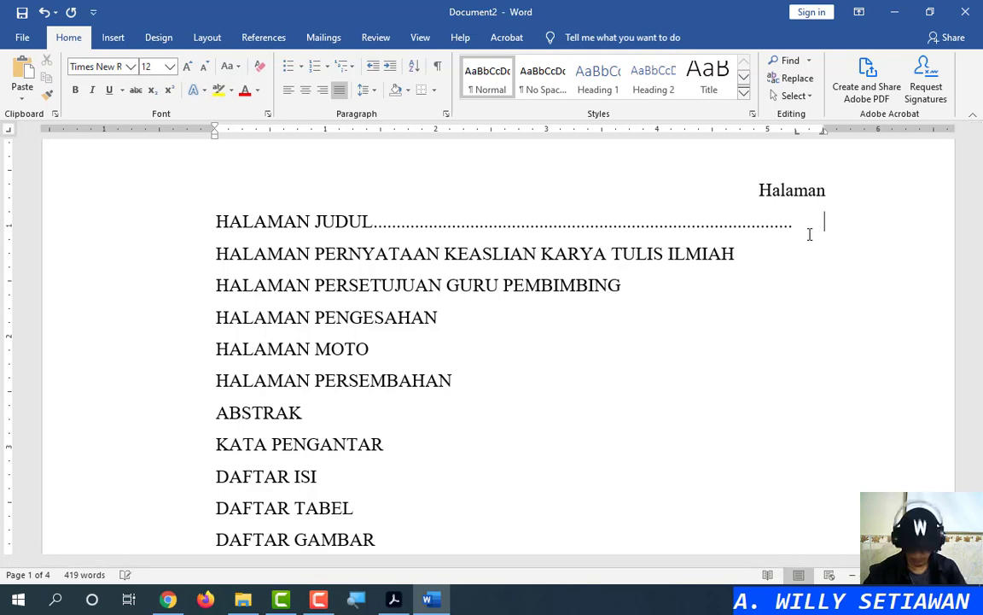
{"action": "key", "text": "BackSpace"}
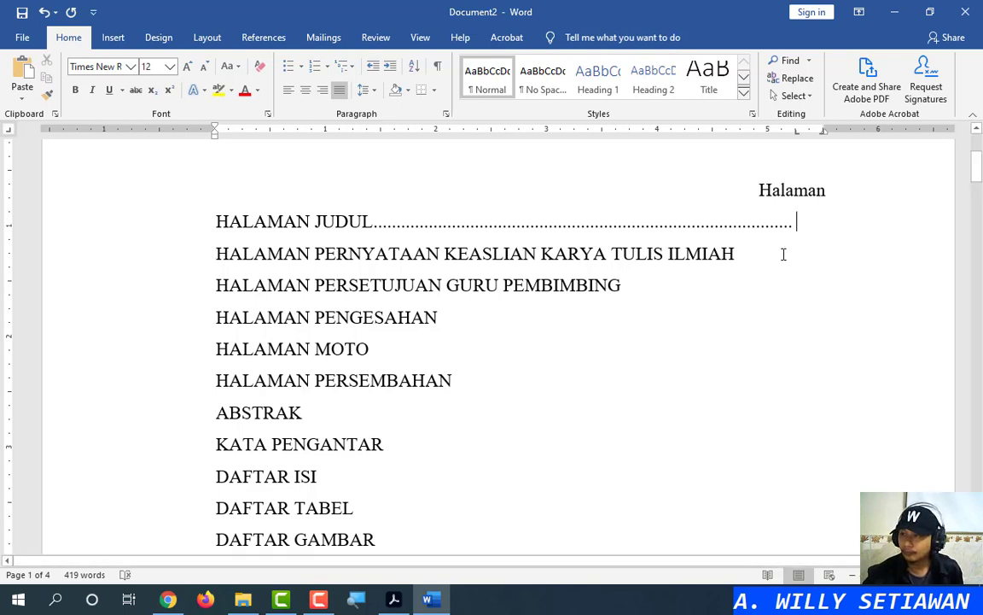
{"action": "left_click", "coordinate": [787, 257]}
{"action": "key", "text": "Tab"}
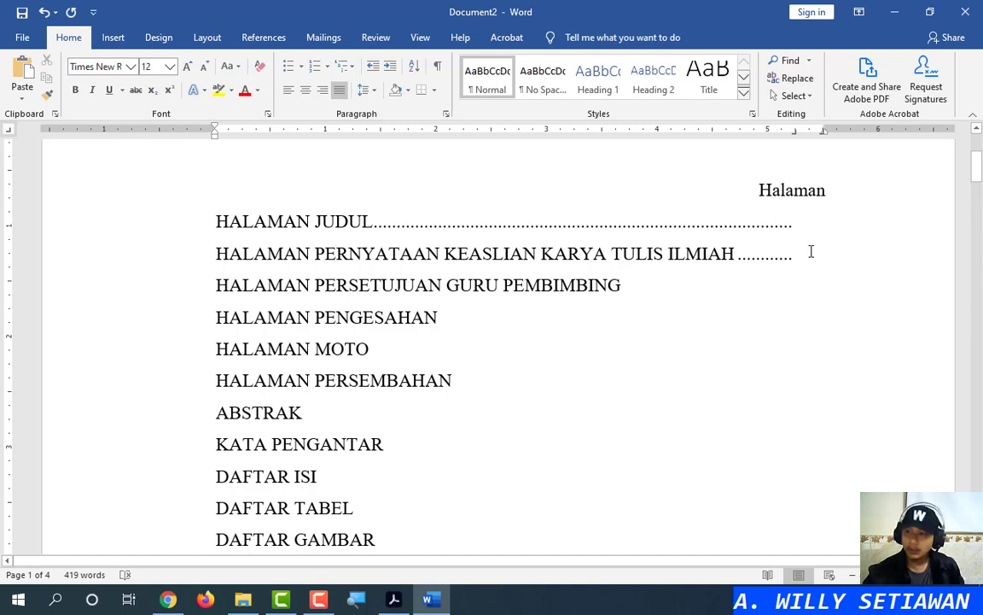
{"action": "key", "text": "BackSpace"}
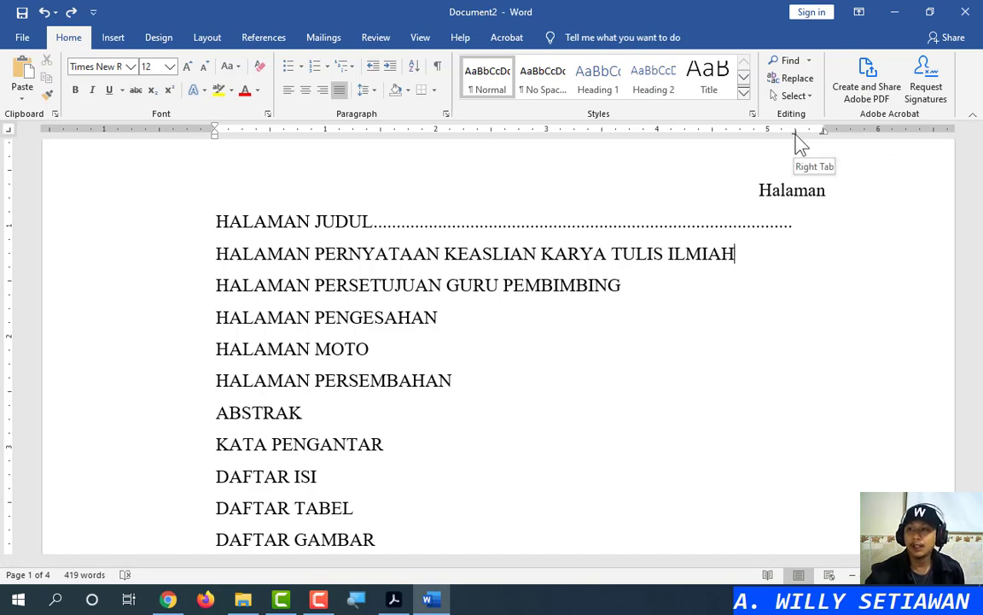
Make the 5.25" tab stop centred and test its leader after HALAMAN JUDUL, then undo
{"action": "left_click", "coordinate": [803, 222]}
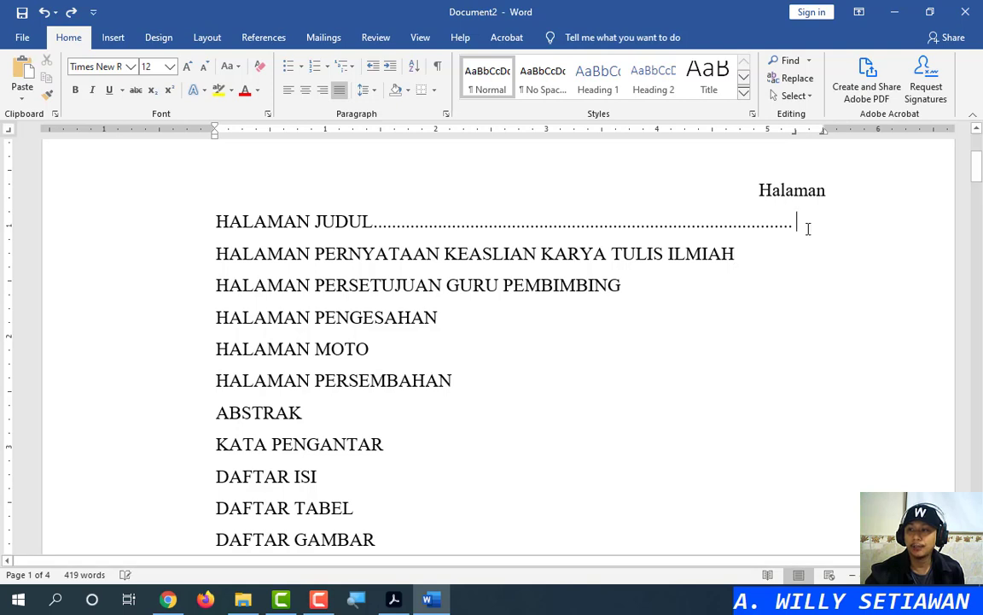
{"action": "double_click", "coordinate": [795, 133]}
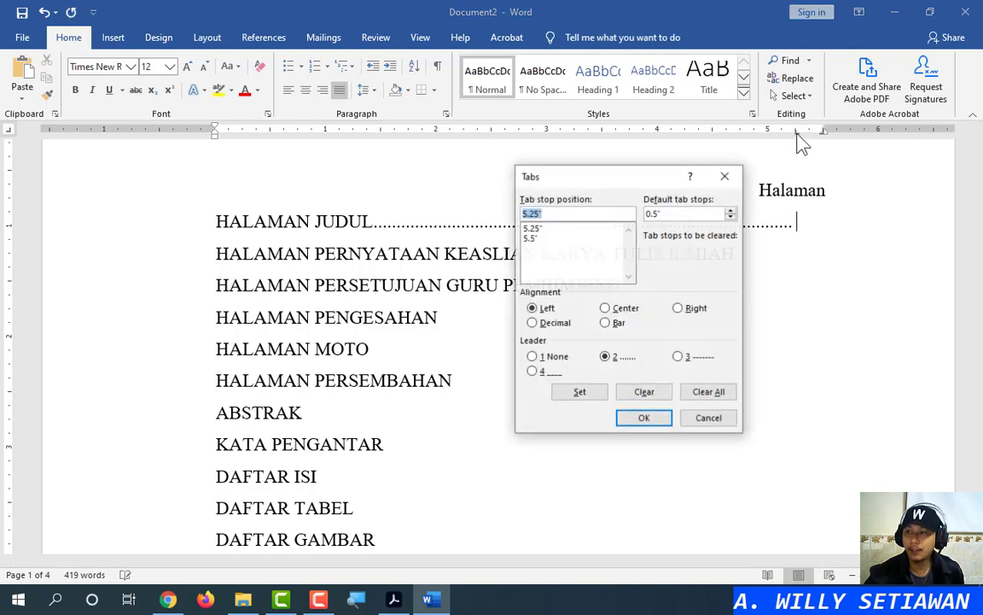
{"action": "left_click", "coordinate": [626, 312]}
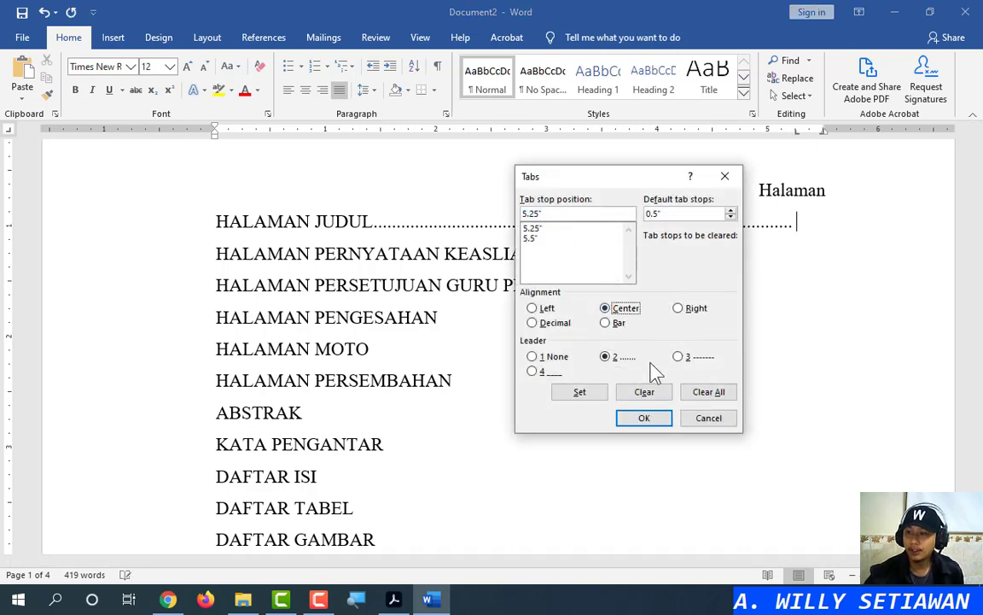
{"action": "left_click", "coordinate": [541, 228]}
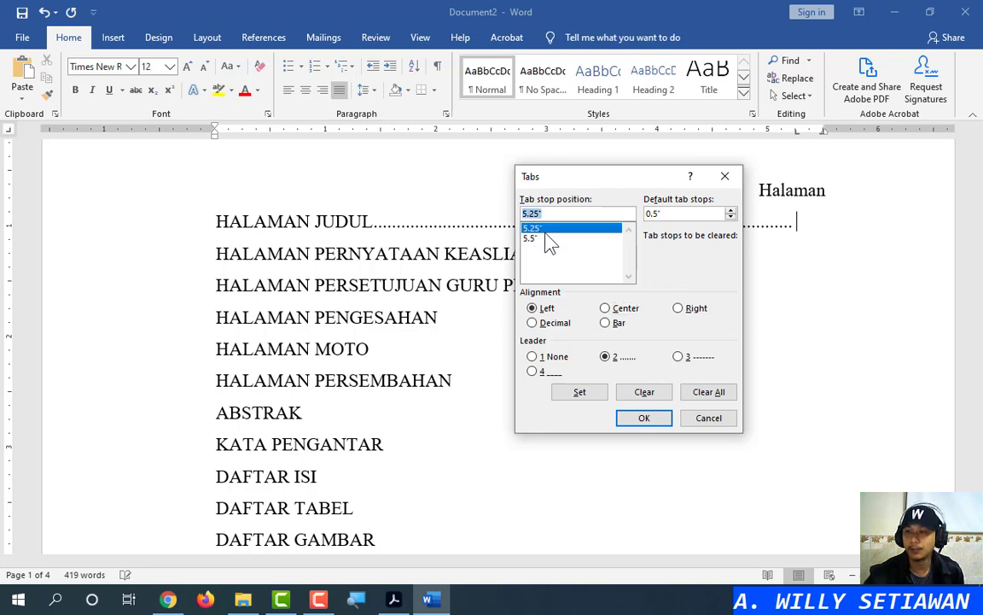
{"action": "left_click", "coordinate": [627, 312]}
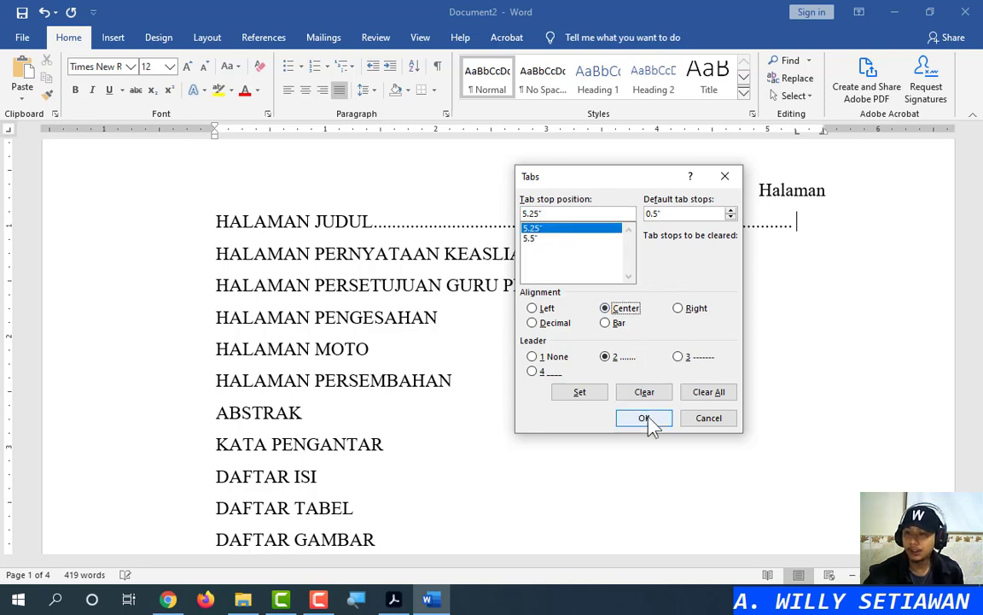
{"action": "left_click", "coordinate": [652, 420]}
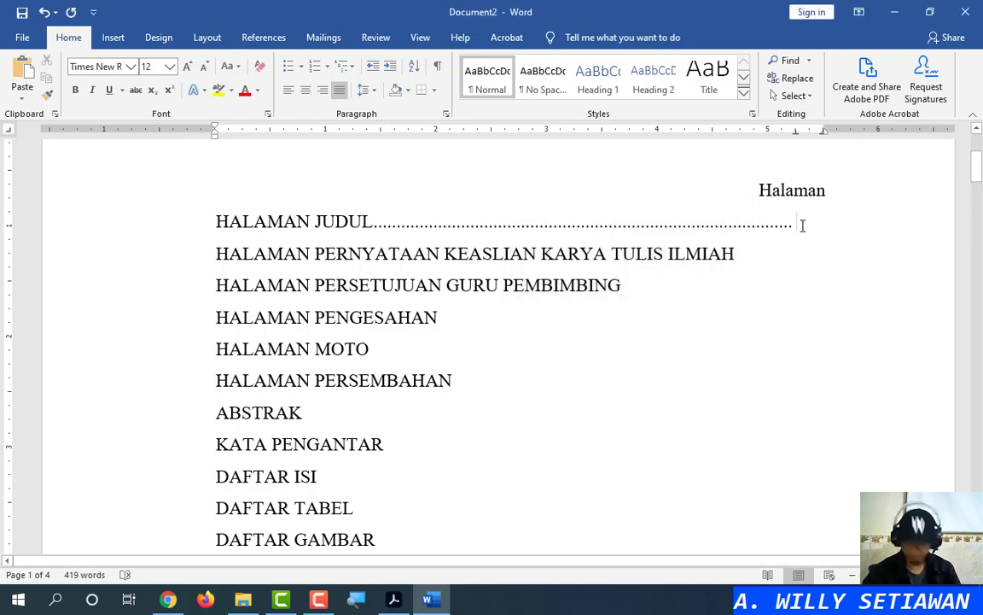
{"action": "key", "text": "BackSpace"}
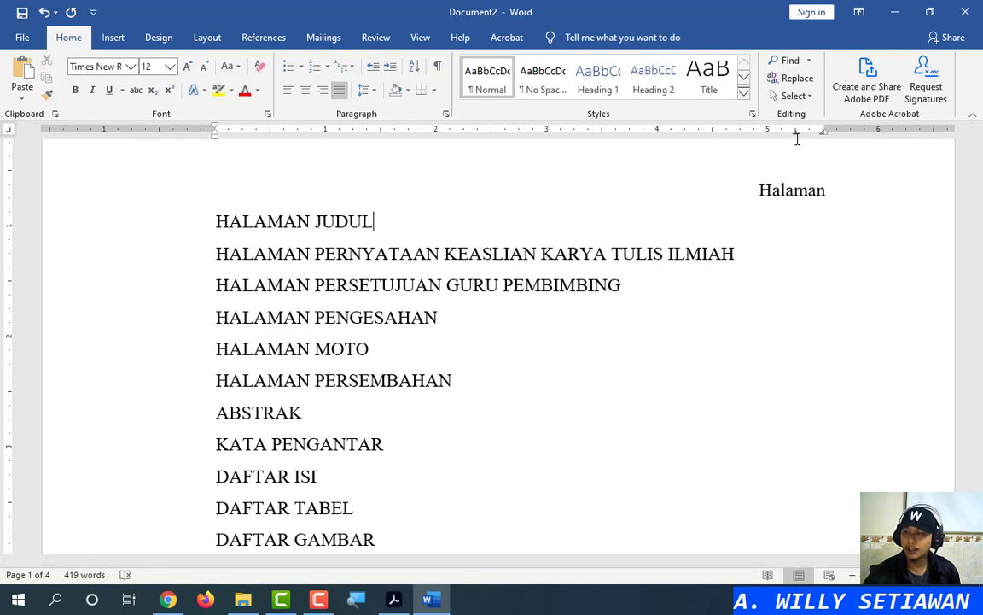
{"action": "key", "text": "Tab"}
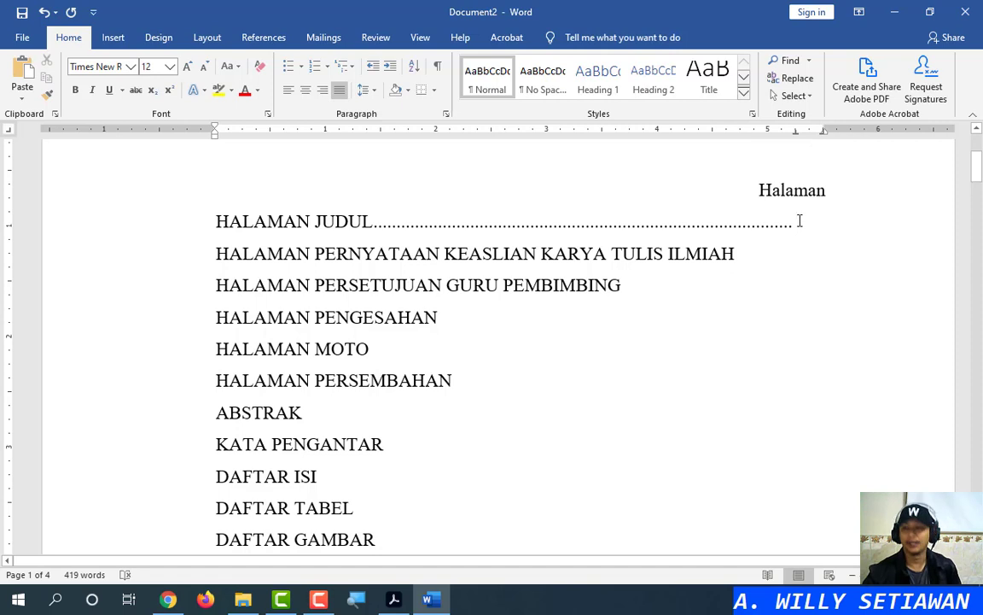
{"action": "key", "text": "ctrl+z"}
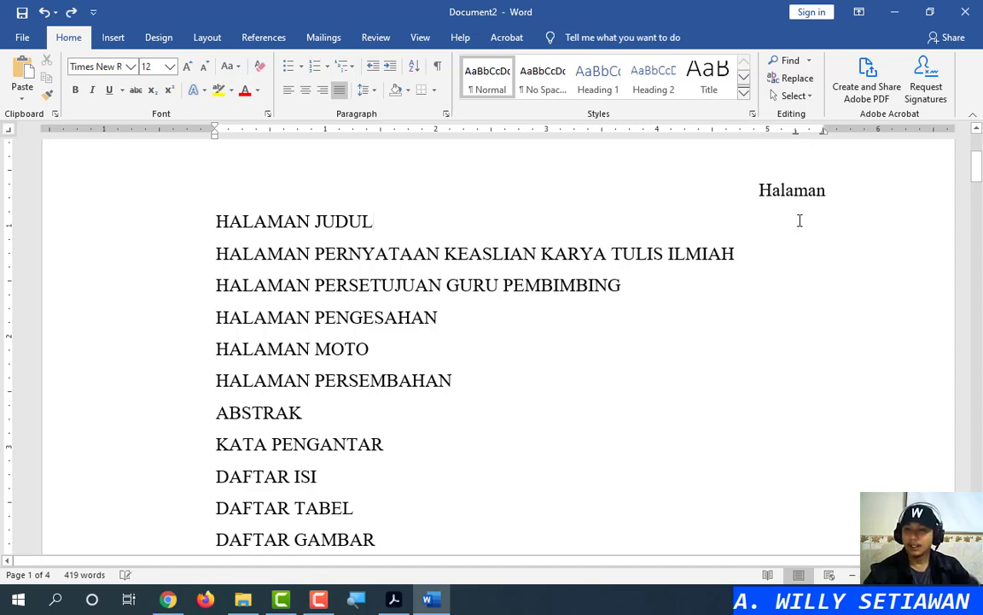
Switch the 5.25" stop to right alignment, test a leader after HALAMAN JUDUL, then undo
{"action": "double_click", "coordinate": [795, 131]}
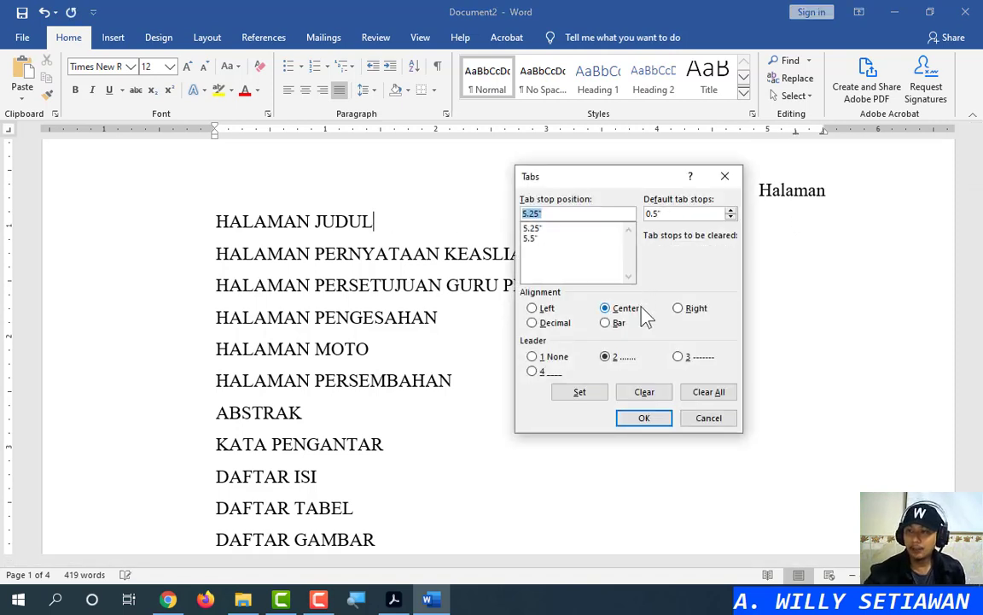
{"action": "left_click", "coordinate": [688, 311]}
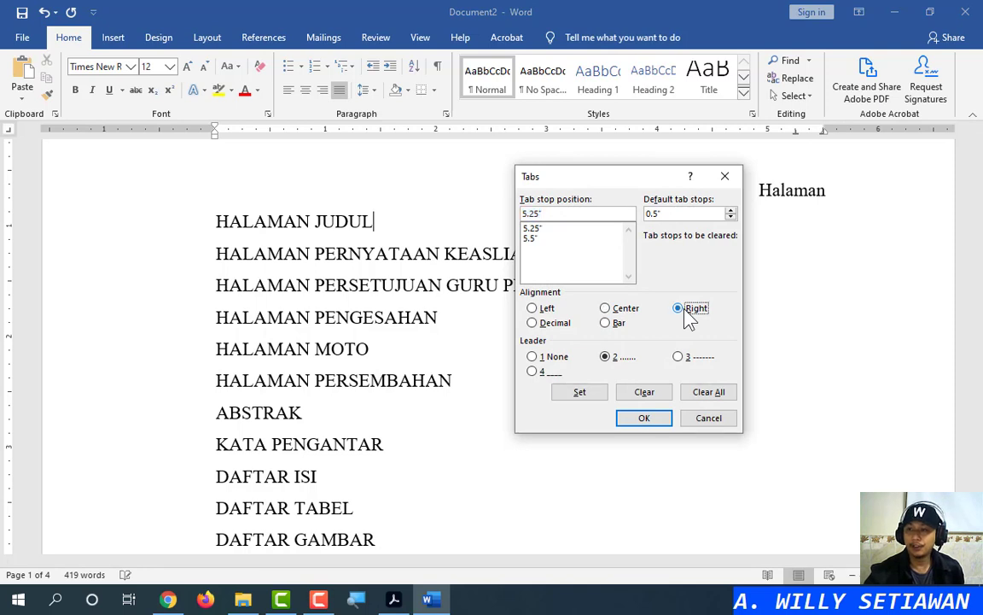
{"action": "left_click", "coordinate": [655, 419]}
{"action": "left_click", "coordinate": [755, 258]}
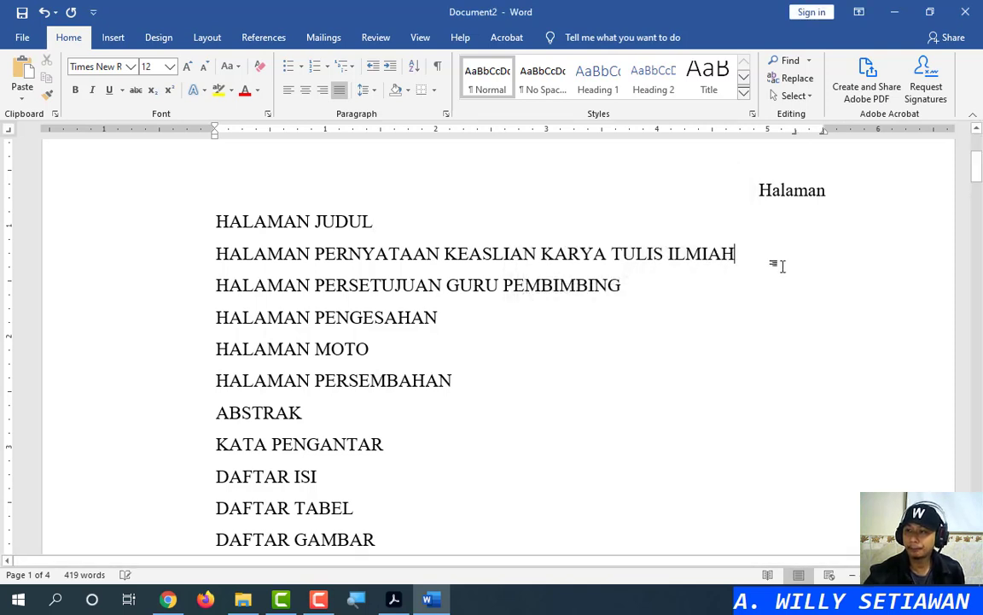
{"action": "left_click", "coordinate": [792, 285]}
{"action": "left_click", "coordinate": [761, 232]}
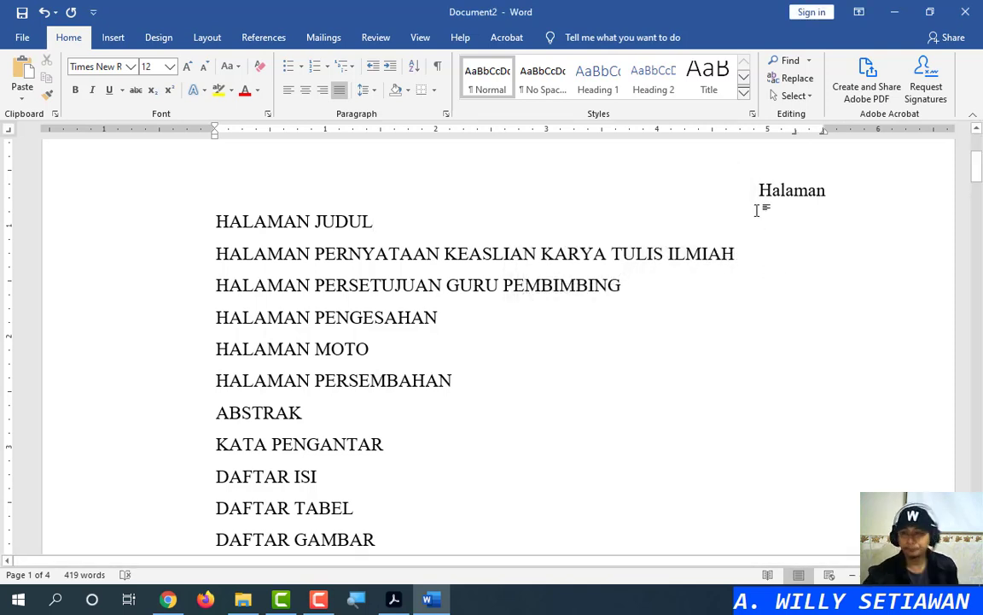
{"action": "left_click", "coordinate": [734, 254]}
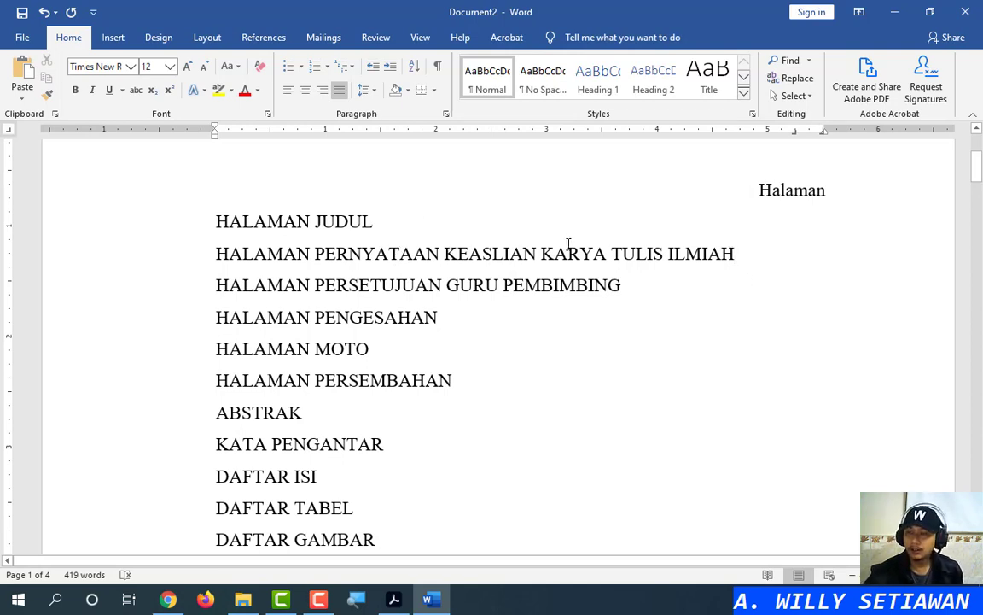
{"action": "left_click", "coordinate": [372, 222]}
{"action": "left_click", "coordinate": [379, 222]}
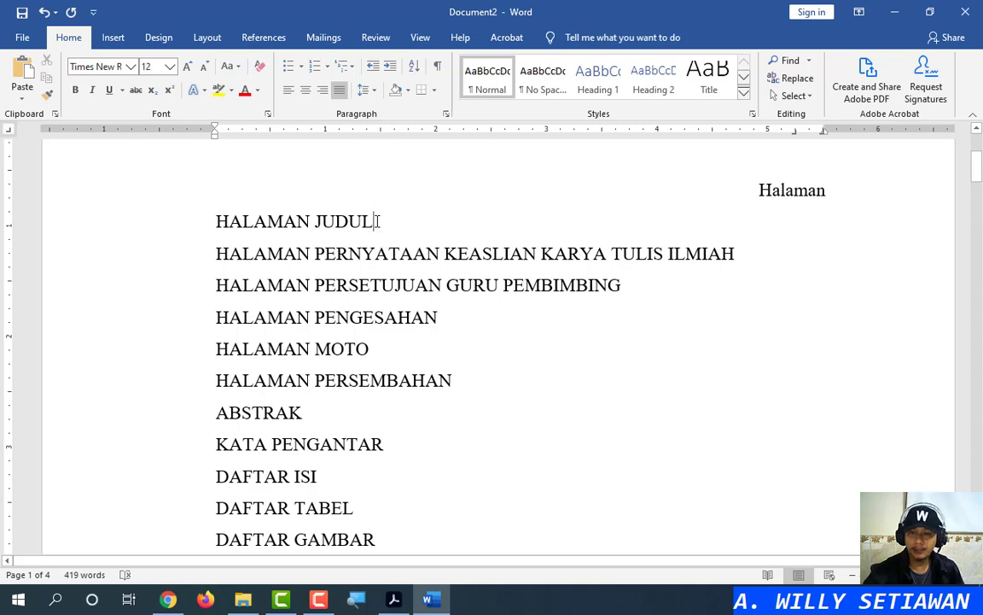
{"action": "key", "text": "Tab"}
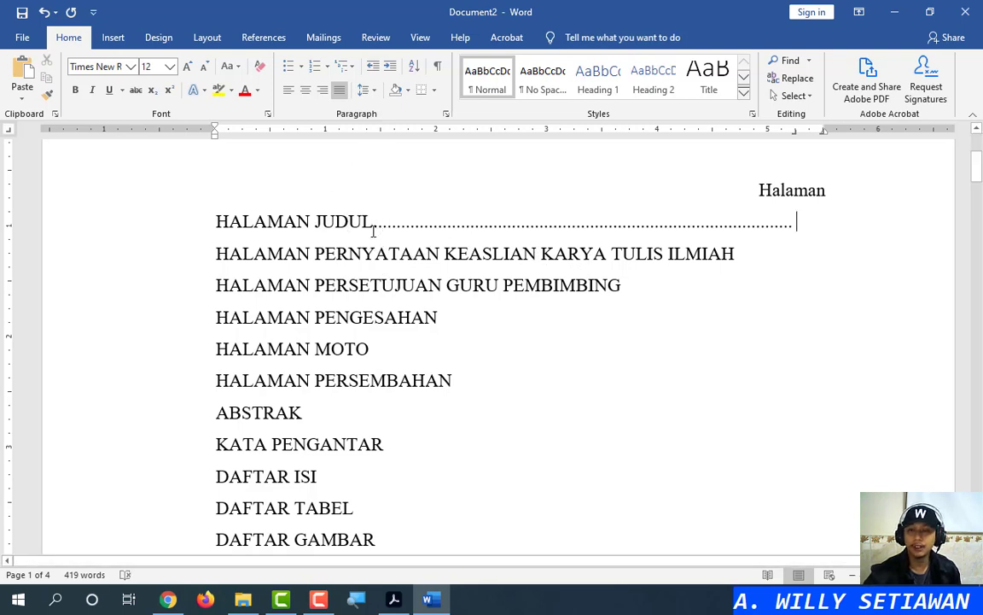
{"action": "key", "text": "ctrl+z"}
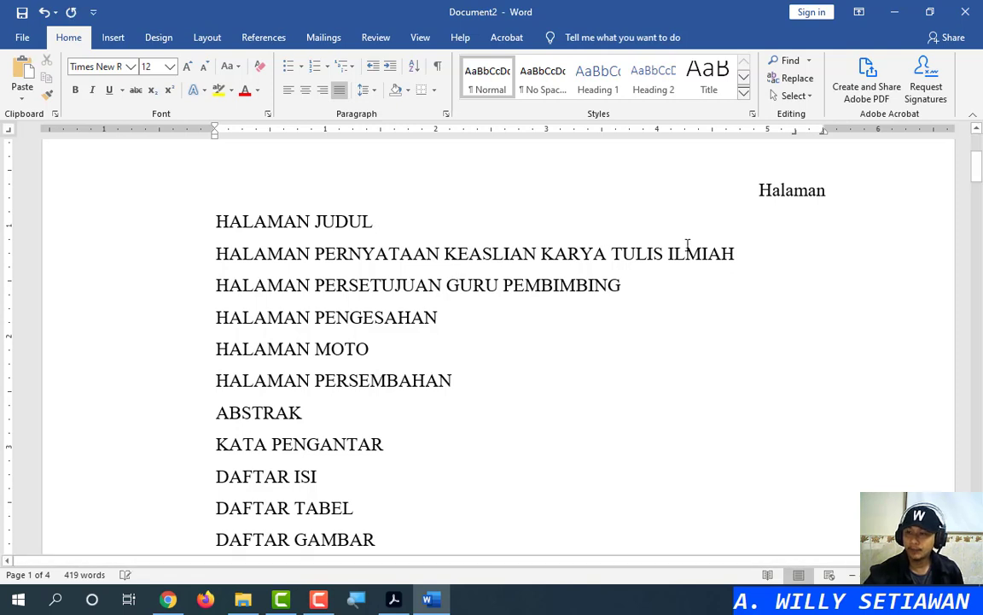
Add dotted leaders after HALAMAN JUDUL, PERNYATAAN, PERSETUJUAN, PENGESAHAN, MOTO, PERSEMBAHAN and ABSTRAK
{"action": "key", "text": "Tab"}
{"action": "left_click", "coordinate": [769, 255]}
{"action": "key", "text": "Tab"}
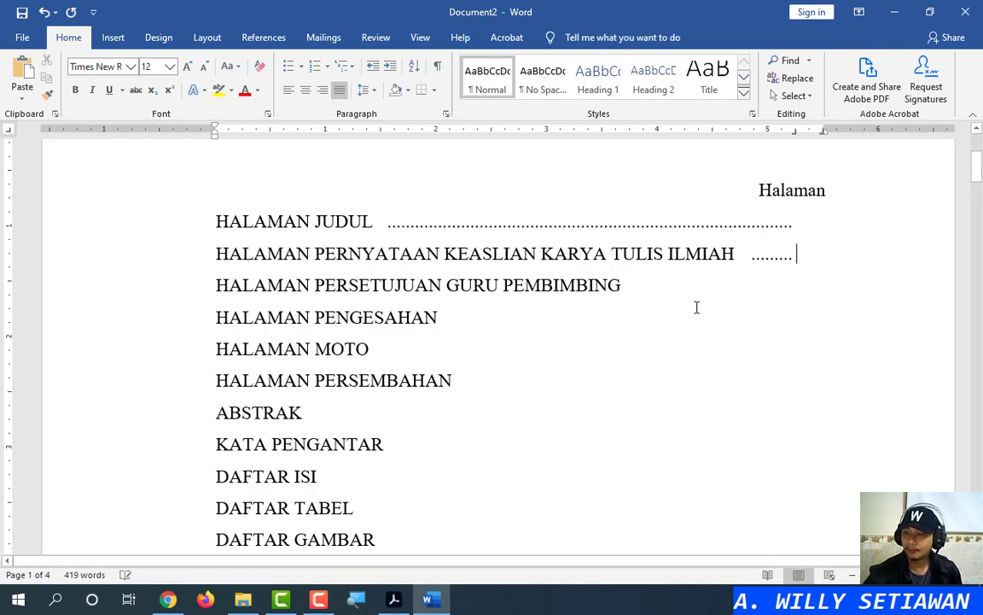
{"action": "left_click", "coordinate": [822, 233]}
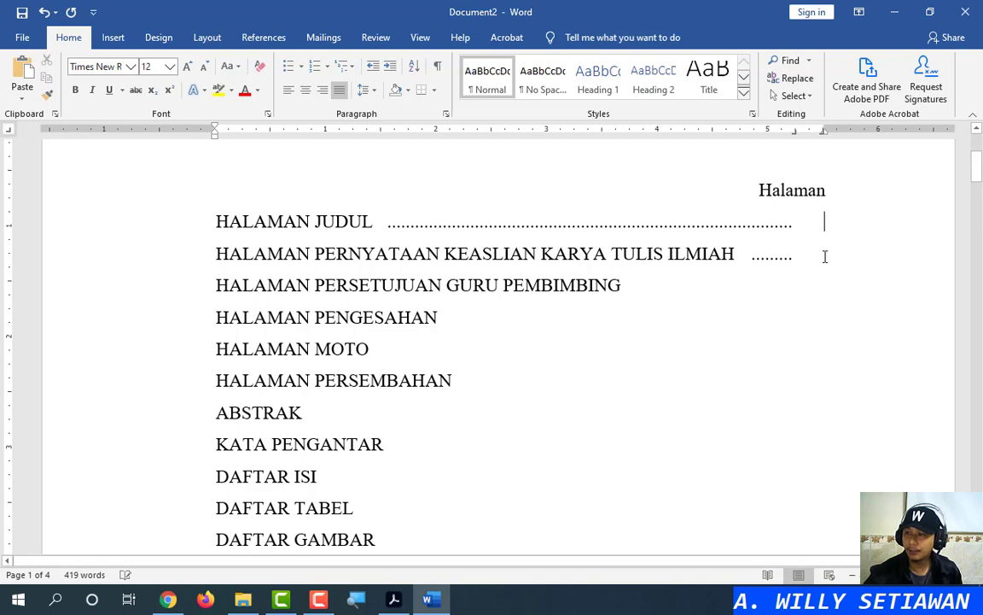
{"action": "left_click", "coordinate": [826, 255]}
{"action": "left_click", "coordinate": [705, 284]}
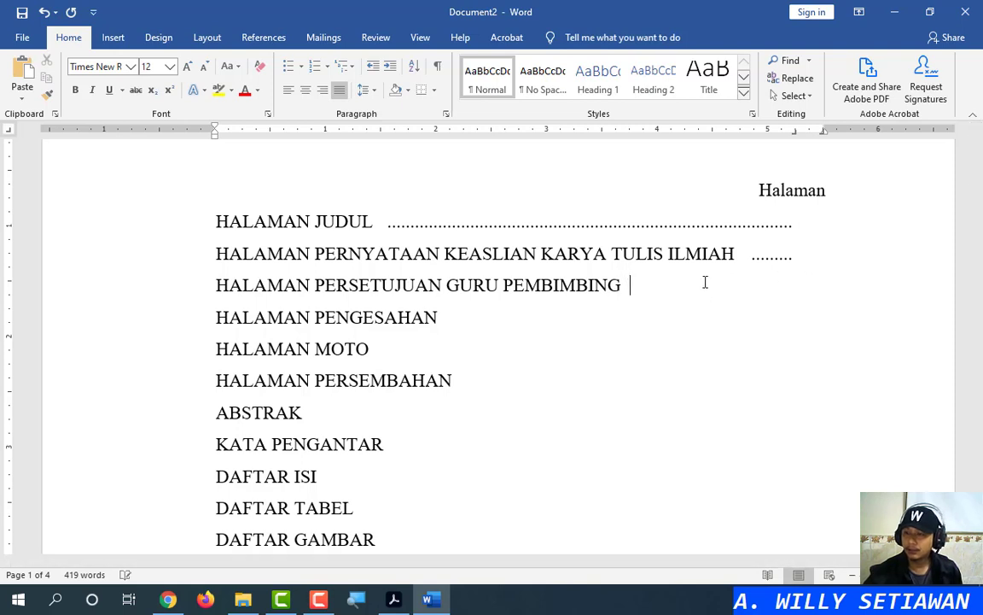
{"action": "key", "text": "Tab"}
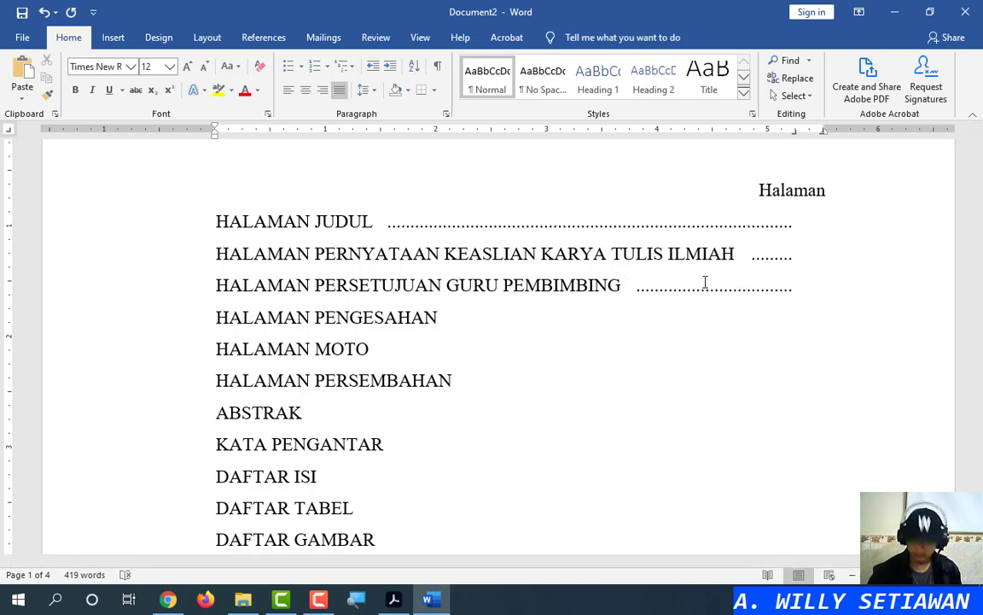
{"action": "left_click", "coordinate": [473, 316]}
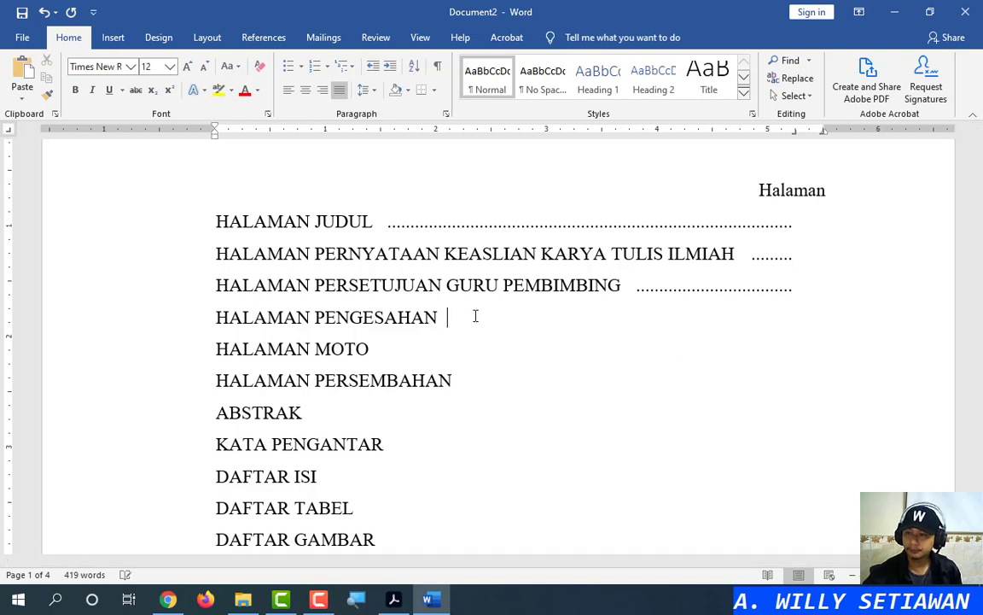
{"action": "key", "text": "Tab"}
{"action": "left_click", "coordinate": [428, 350]}
{"action": "key", "text": "Tab"}
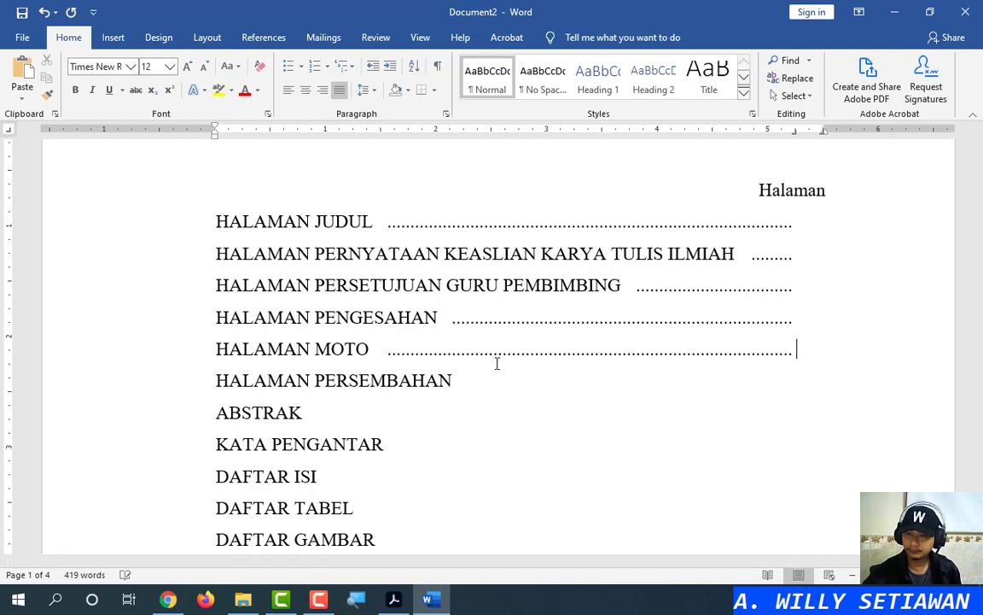
{"action": "left_click", "coordinate": [502, 380]}
{"action": "key", "text": "Tab"}
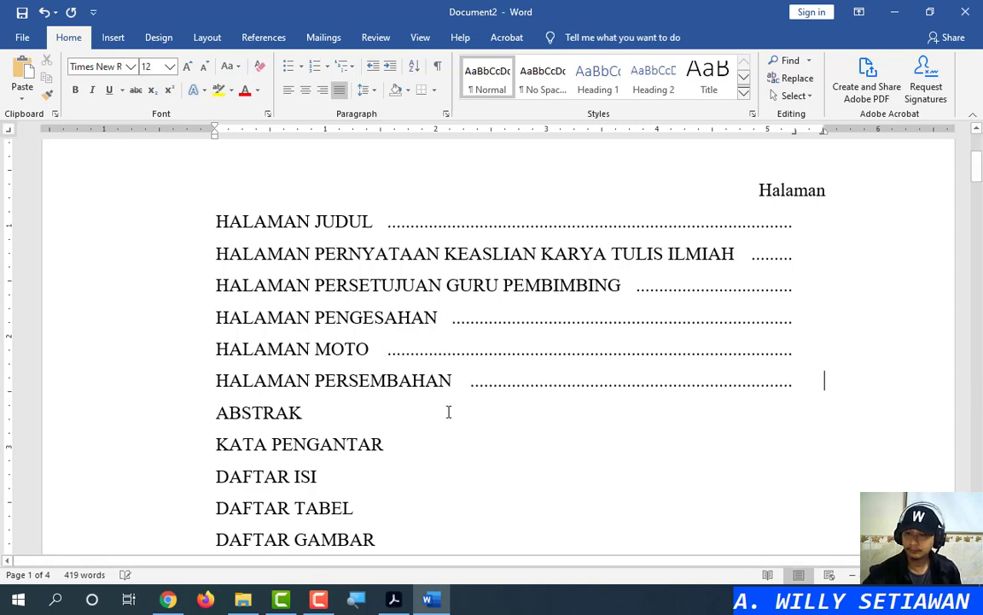
{"action": "left_click", "coordinate": [448, 412]}
{"action": "key", "text": "Tab"}
Add dotted leaders after KATA PENGANTAR, DAFTAR ISI, DAFTAR TABEL, DAFTAR GAMBAR and BAB I PENDAHULUAN
{"action": "scroll", "coordinate": [450, 401], "scroll_direction": "down", "scroll_amount": 3}
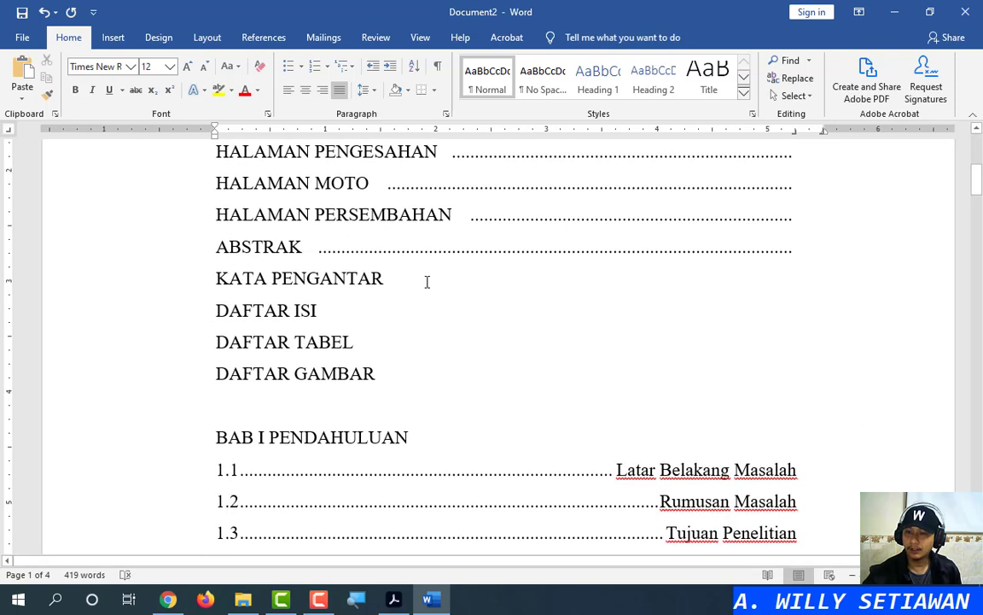
{"action": "left_click", "coordinate": [426, 280]}
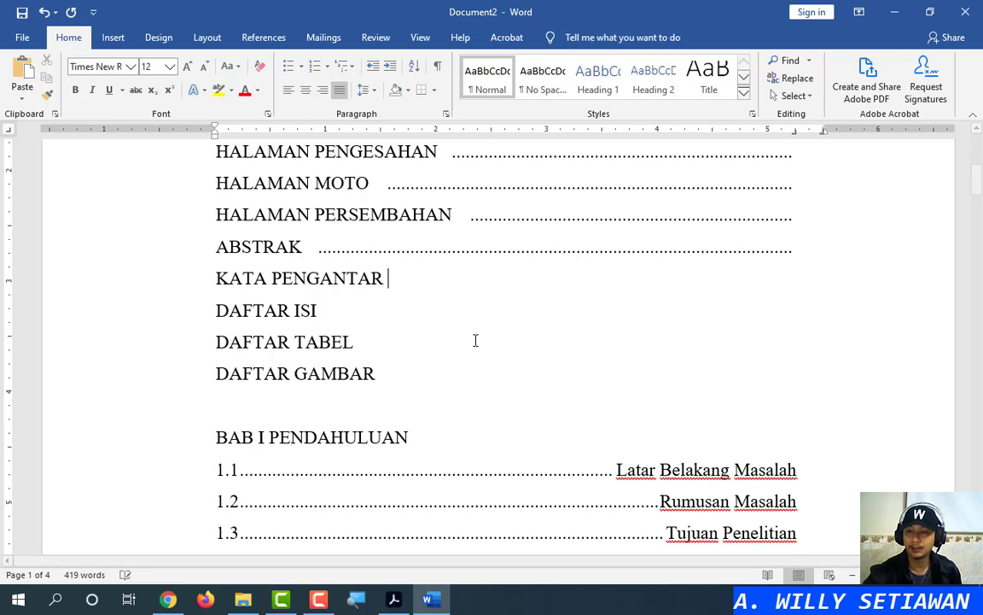
{"action": "key", "text": "Tab"}
{"action": "left_click", "coordinate": [461, 311]}
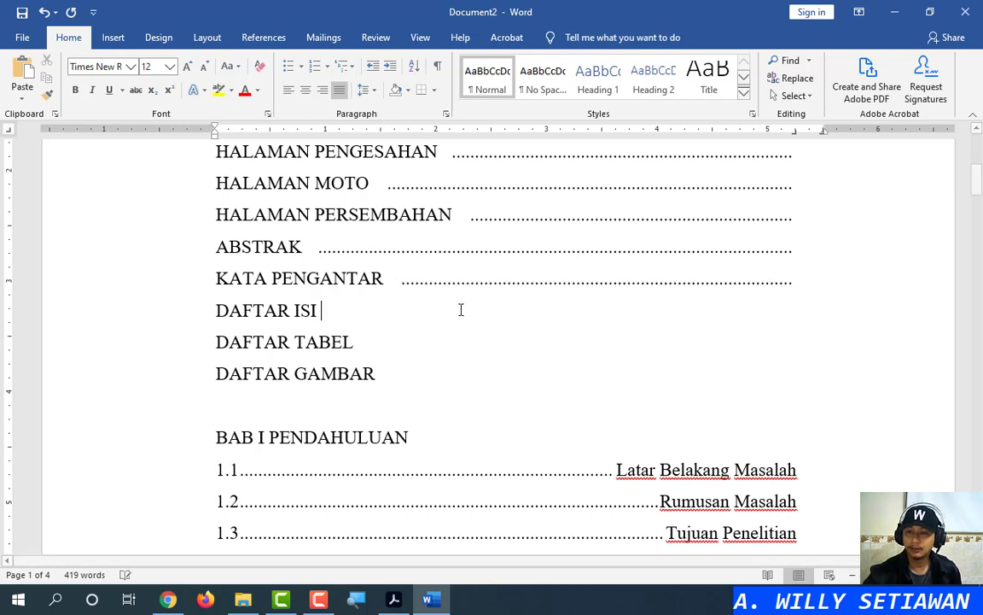
{"action": "key", "text": "Tab"}
{"action": "left_click", "coordinate": [455, 339]}
{"action": "key", "text": "Tab"}
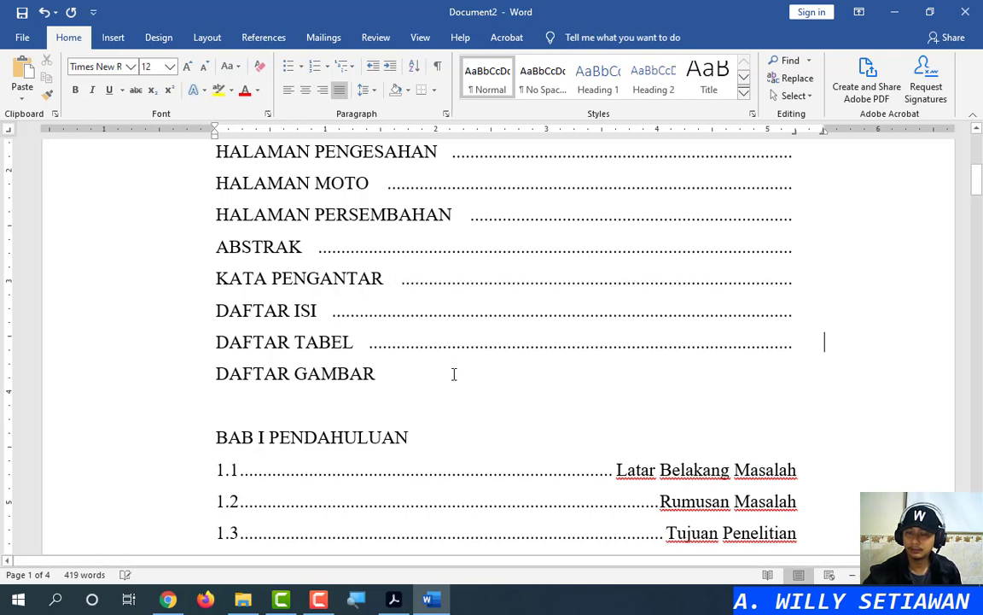
{"action": "left_click", "coordinate": [454, 373]}
{"action": "key", "text": "Tab"}
{"action": "scroll", "coordinate": [483, 326], "scroll_direction": "down", "scroll_amount": 3}
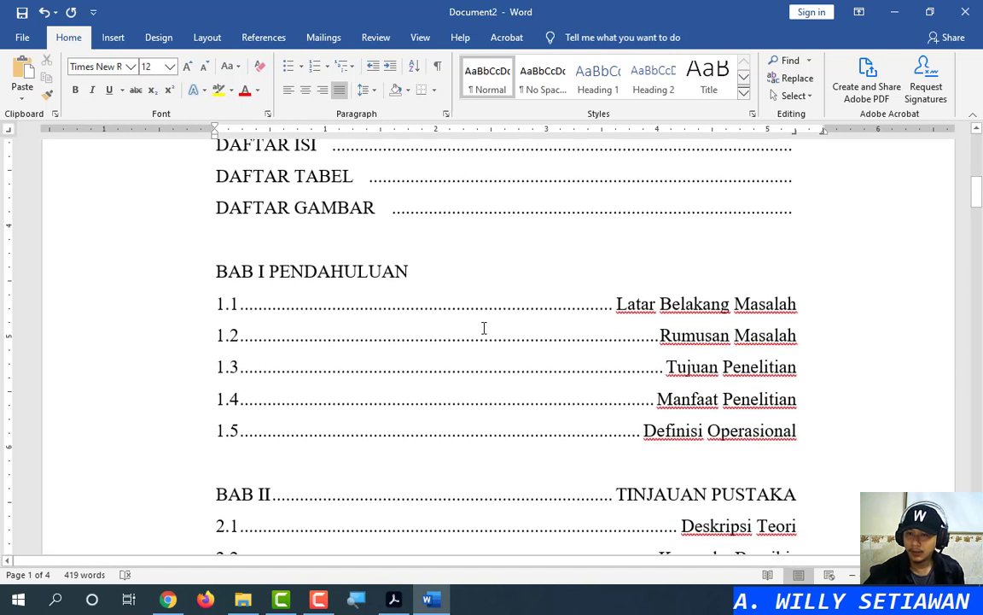
{"action": "left_click", "coordinate": [475, 267]}
{"action": "key", "text": "Tab"}
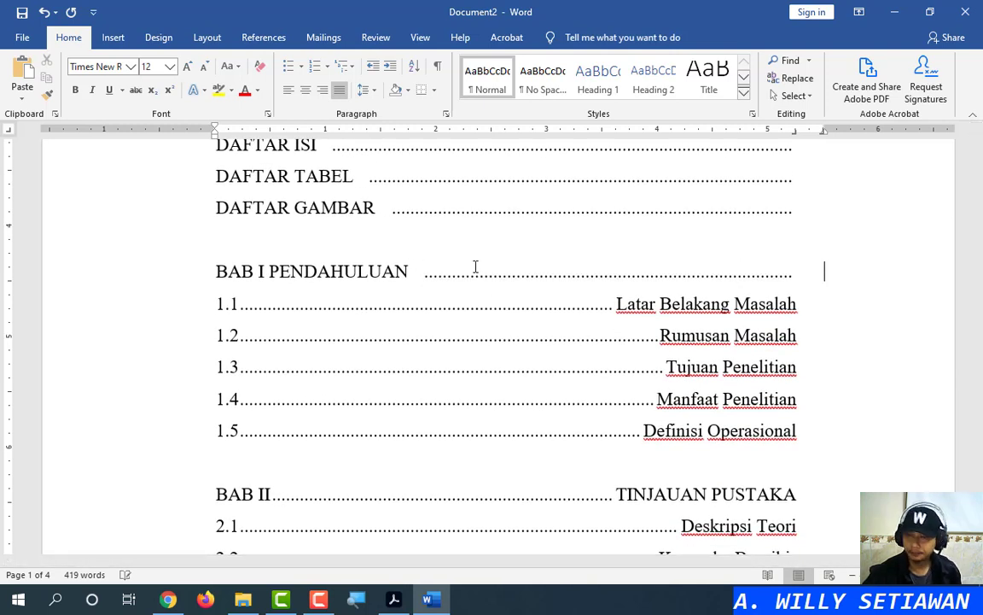
{"action": "left_click_drag", "start_coordinate": [168, 317], "coordinate": [169, 426]}
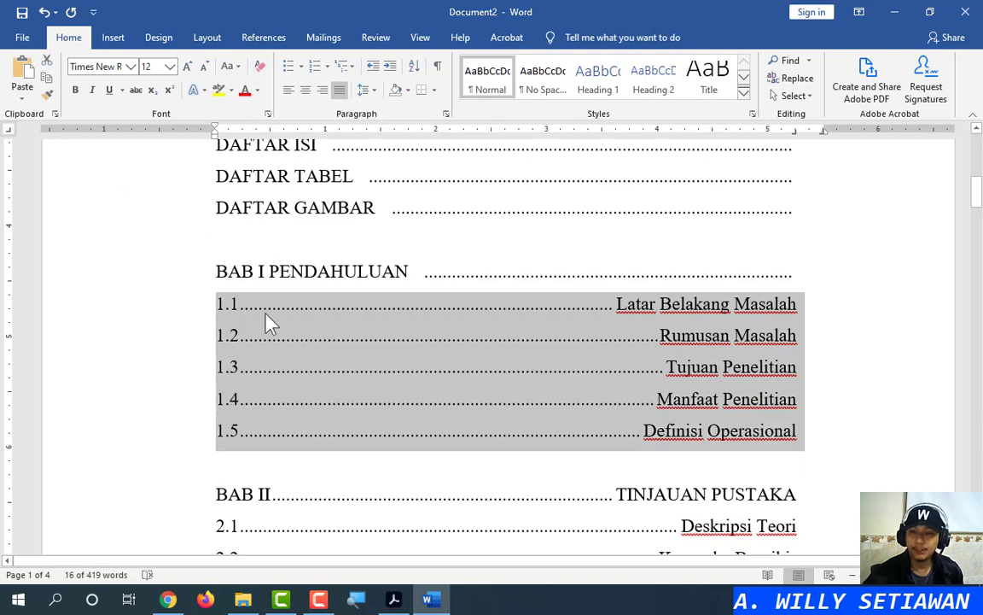
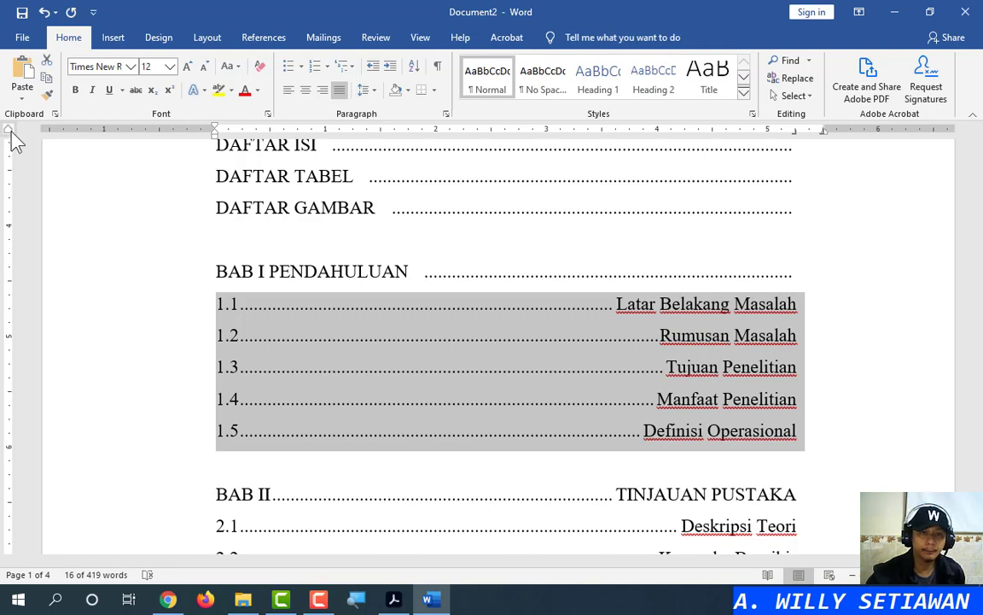
Place a left tab stop so the 1.1–1.5 subsection titles sit just after their numbers
{"action": "key", "text": "ctrl"}
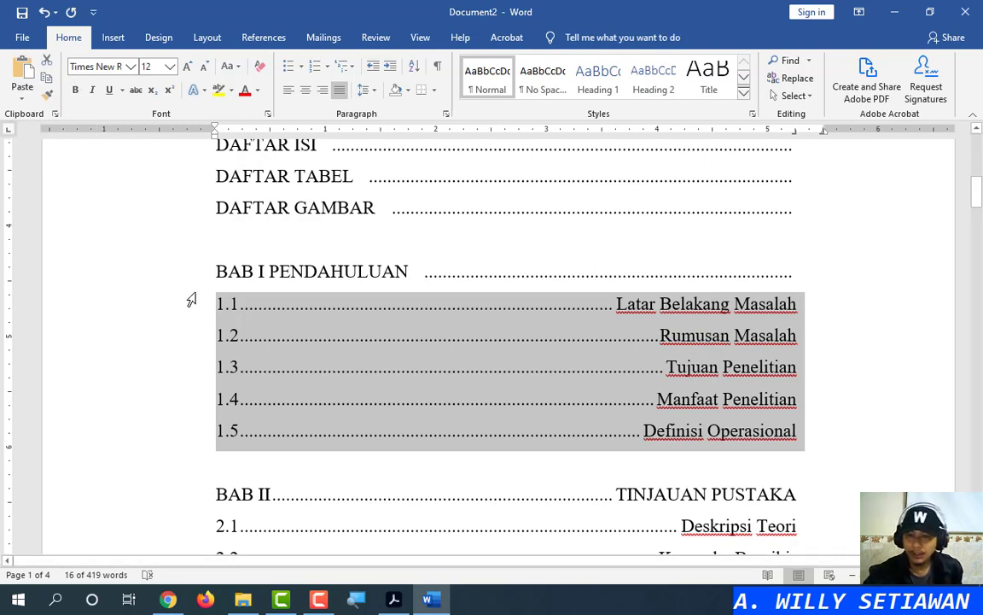
{"action": "left_click", "coordinate": [250, 133]}
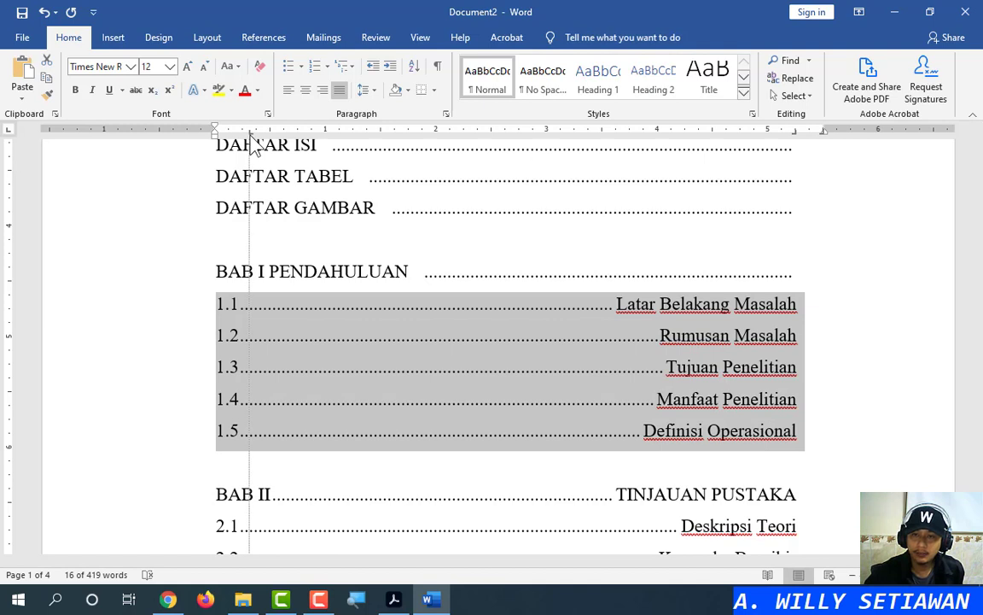
{"action": "left_click_drag", "start_coordinate": [250, 138], "coordinate": [256, 138]}
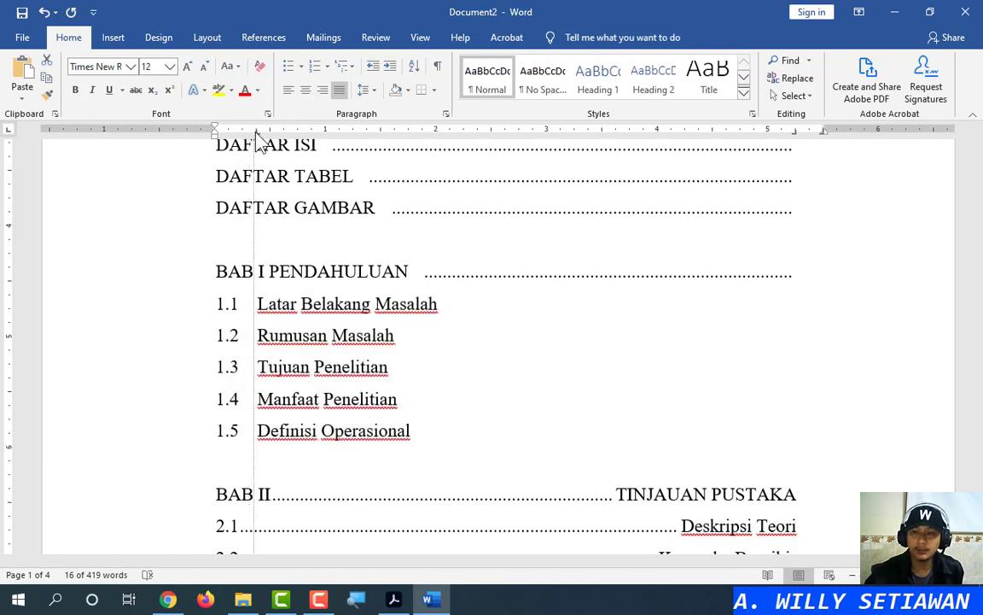
{"action": "left_click_drag", "start_coordinate": [259, 140], "coordinate": [259, 137]}
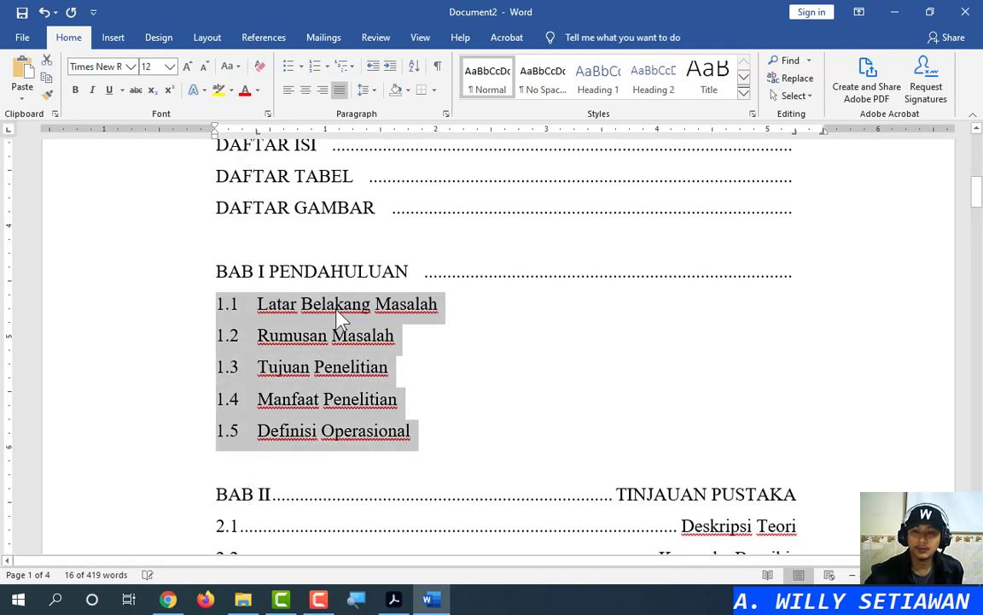
{"action": "scroll", "coordinate": [358, 303], "scroll_direction": "down", "scroll_amount": 3}
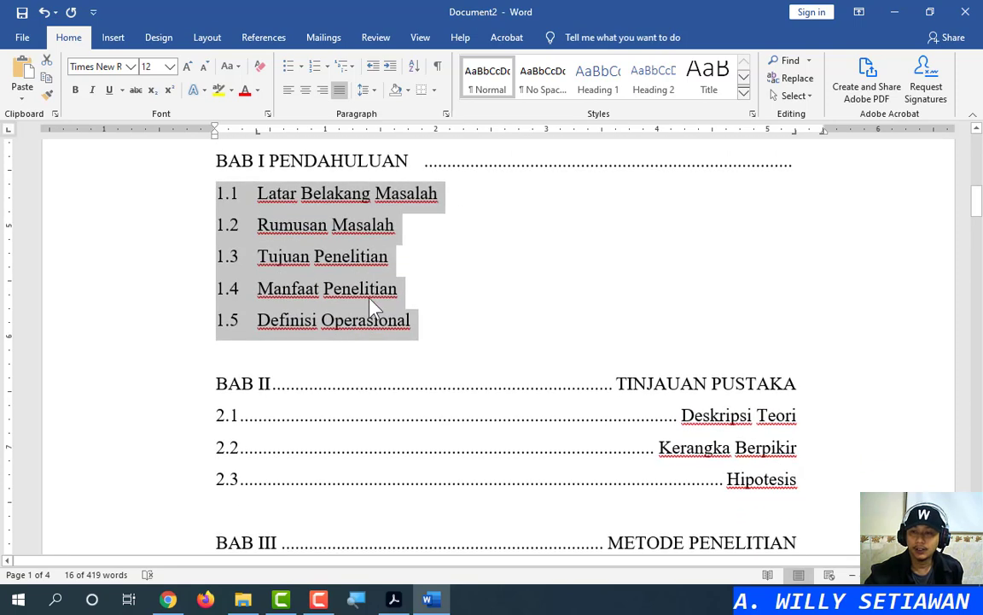
{"action": "left_click", "coordinate": [270, 161]}
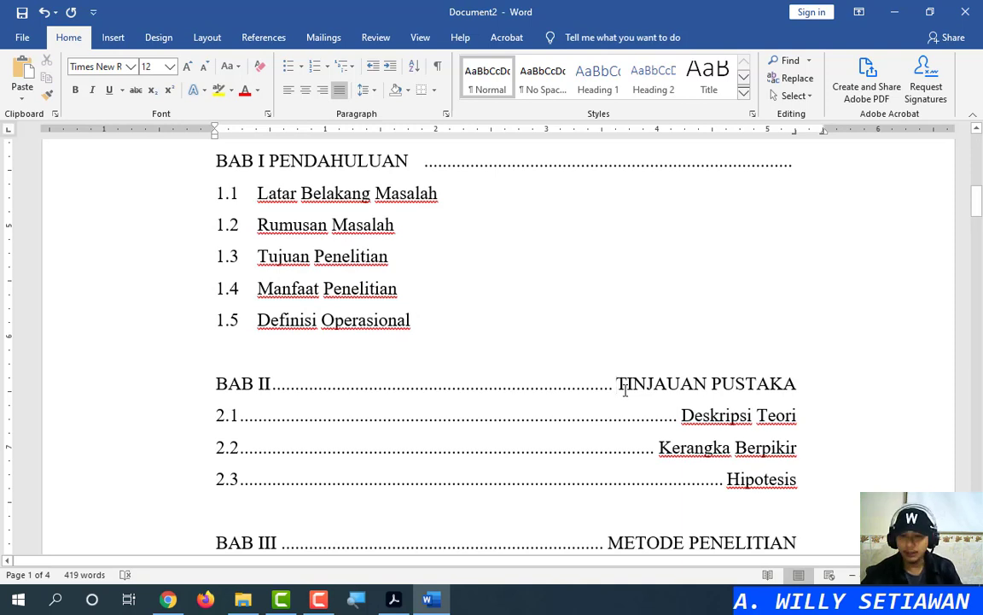
Delete the dotted leader from the BAB II TINJAUAN PUSTAKA heading
{"action": "key", "text": "BackSpace"}
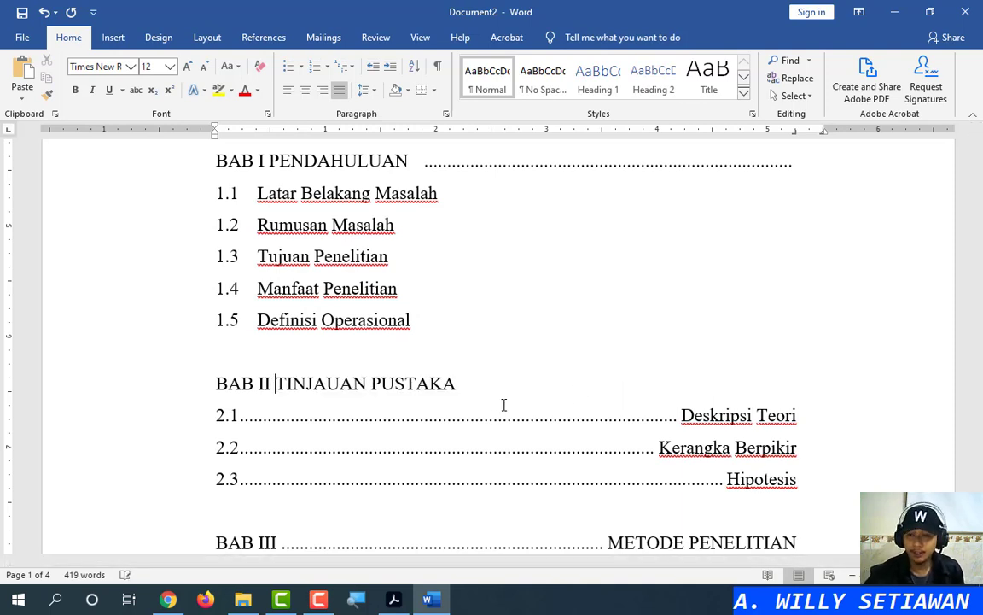
{"action": "scroll", "coordinate": [369, 412], "scroll_direction": "down", "scroll_amount": 3}
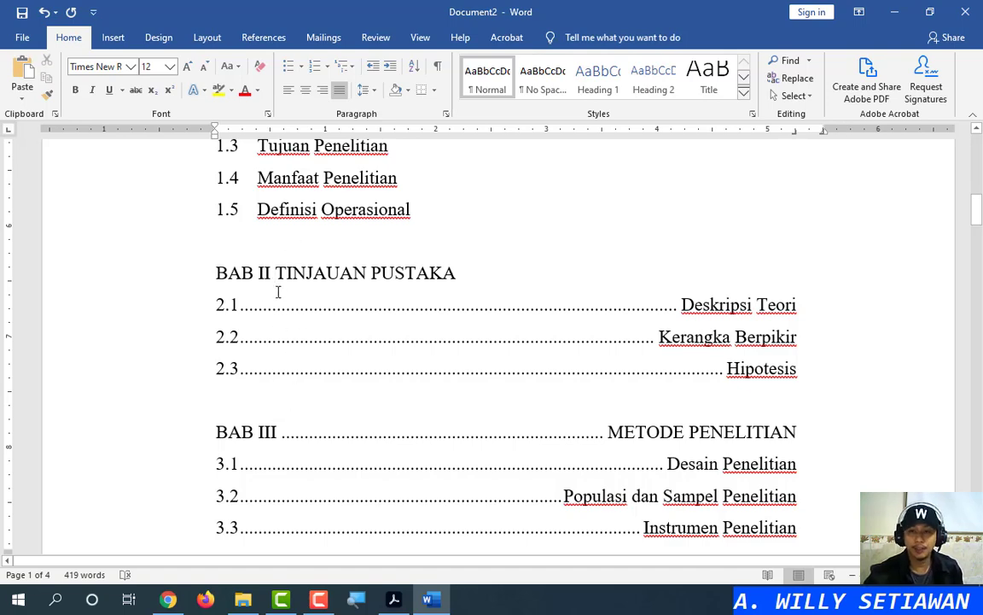
{"action": "scroll", "coordinate": [307, 259], "scroll_direction": "up", "scroll_amount": 3}
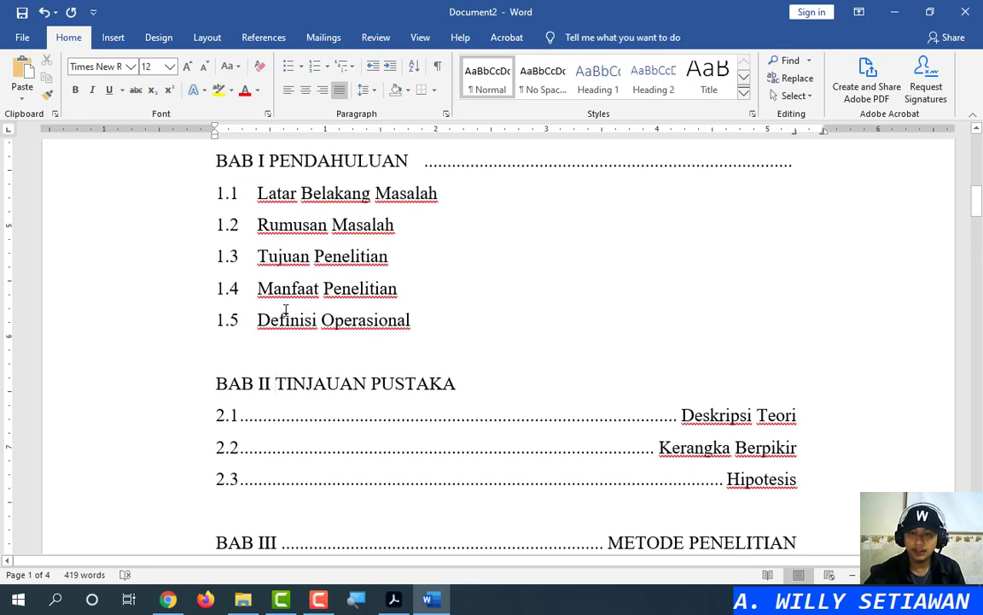
Replace the space after BAB I with a tab so PENDAHULUAN aligns at a new tab stop
{"action": "left_click", "coordinate": [237, 195]}
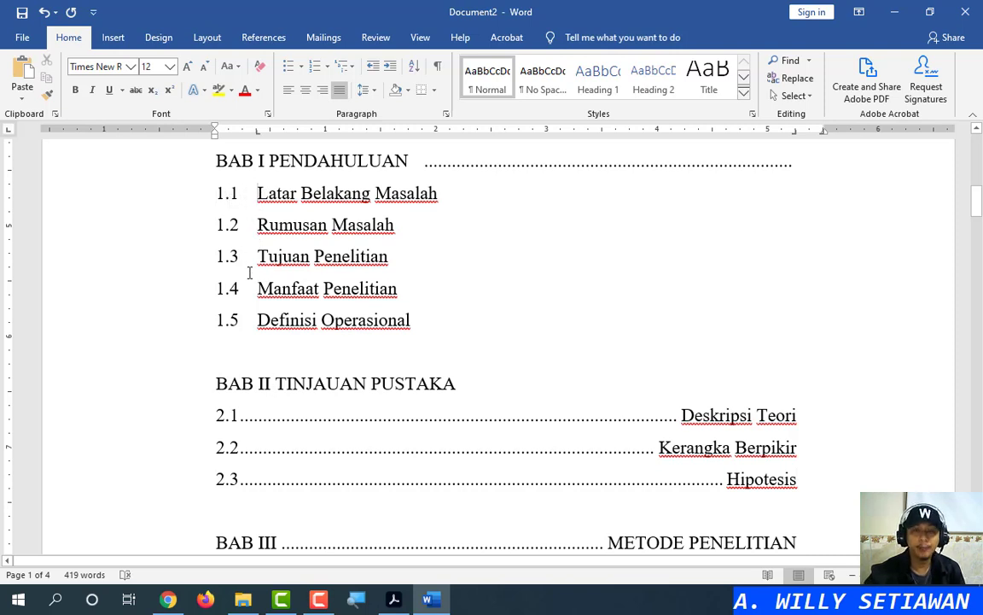
{"action": "left_click", "coordinate": [254, 221]}
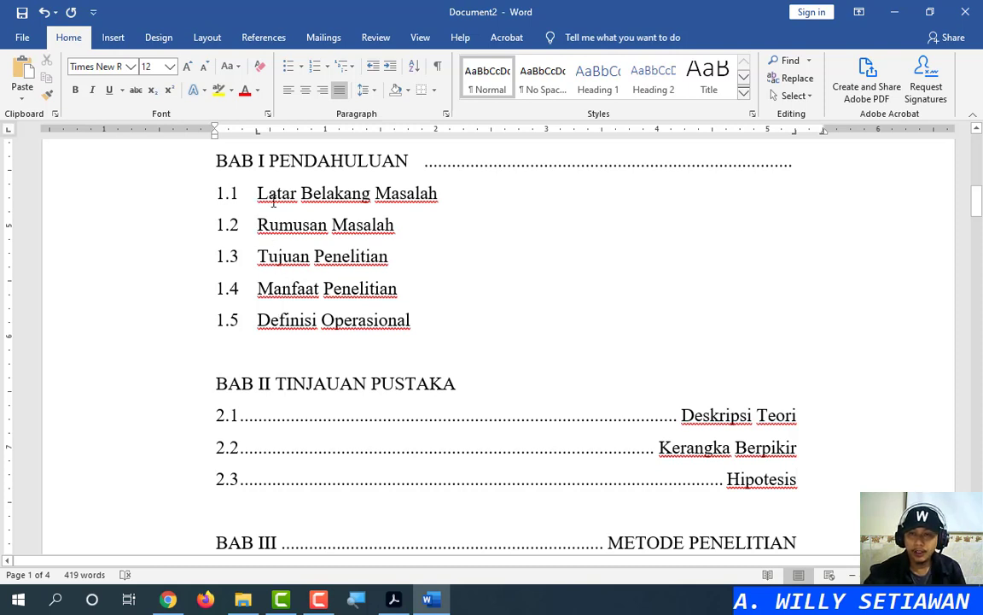
{"action": "left_click", "coordinate": [270, 160]}
{"action": "key", "text": "BackSpace"}
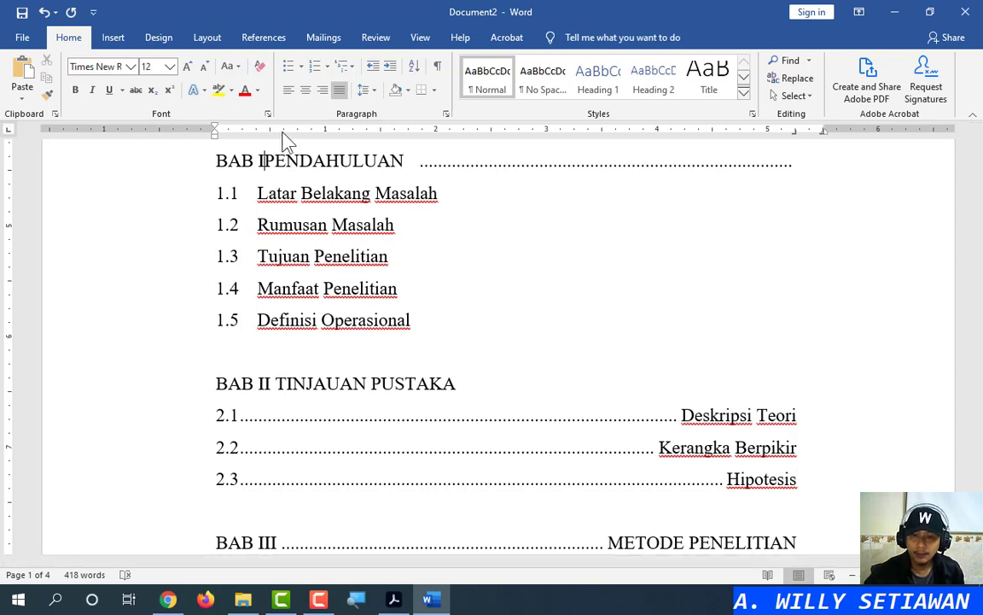
{"action": "left_click", "coordinate": [286, 131]}
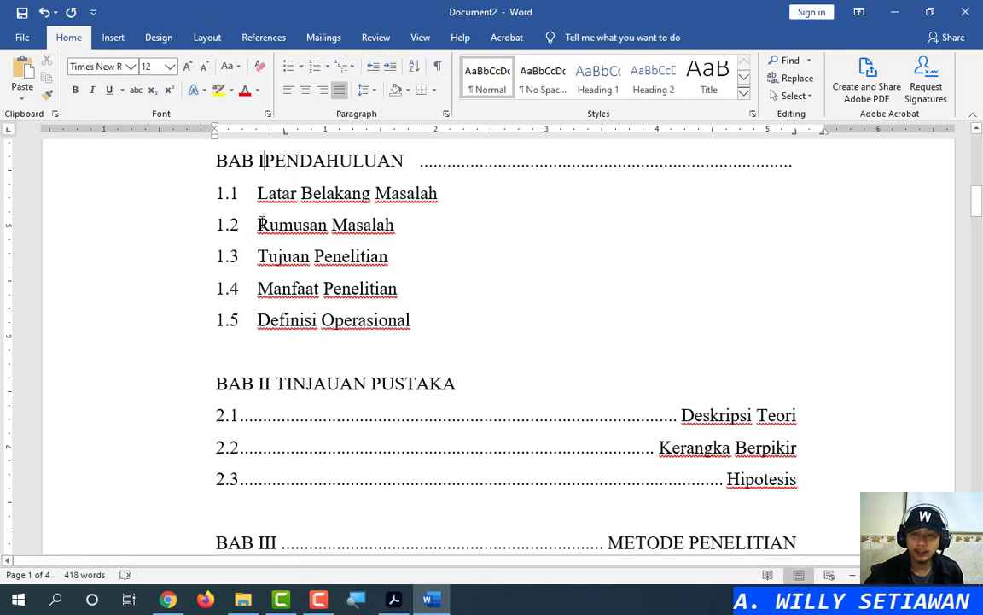
{"action": "key", "text": "Tab"}
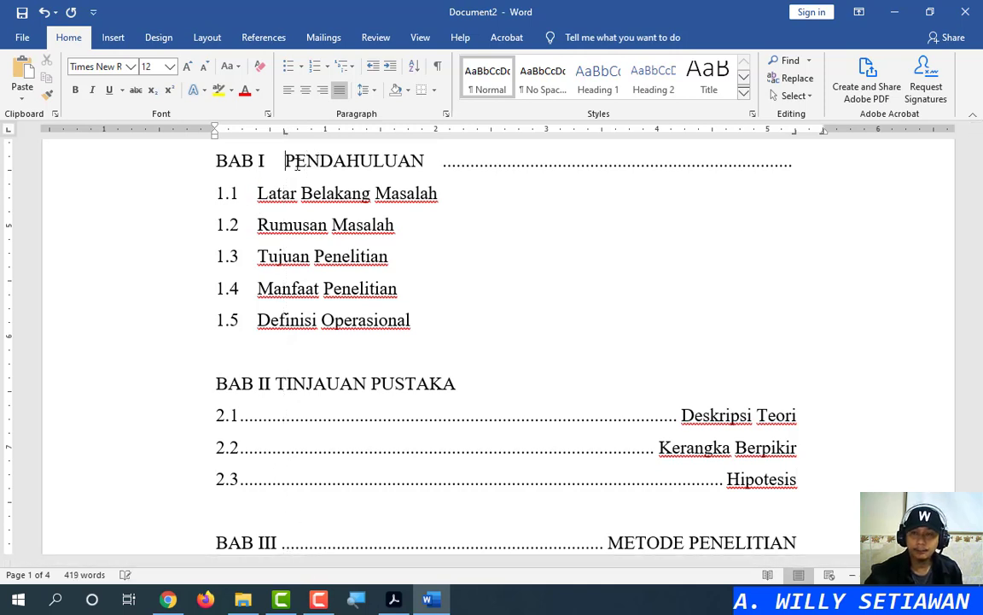
Format Paint BAB I's tab layout onto BAB II and BAB III, then fine-tune the stop
{"action": "left_click", "coordinate": [46, 93]}
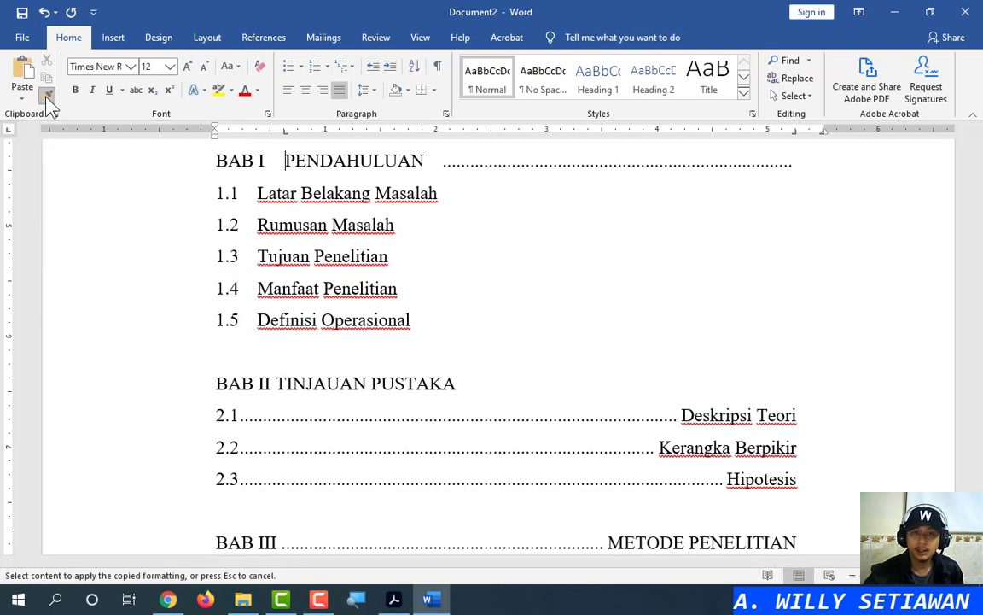
{"action": "left_click", "coordinate": [277, 383]}
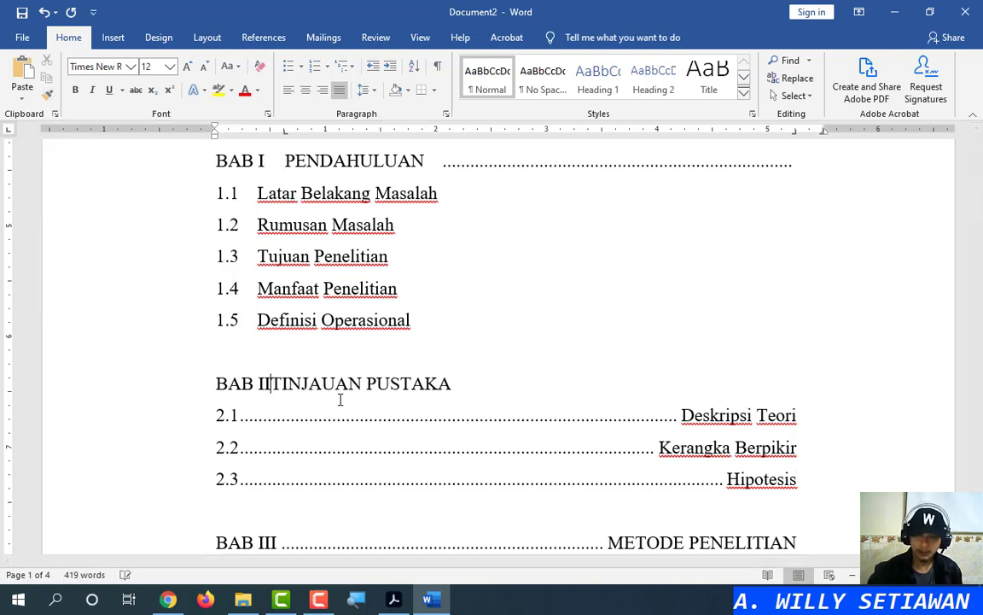
{"action": "key", "text": "Tab"}
{"action": "left_click", "coordinate": [46, 92]}
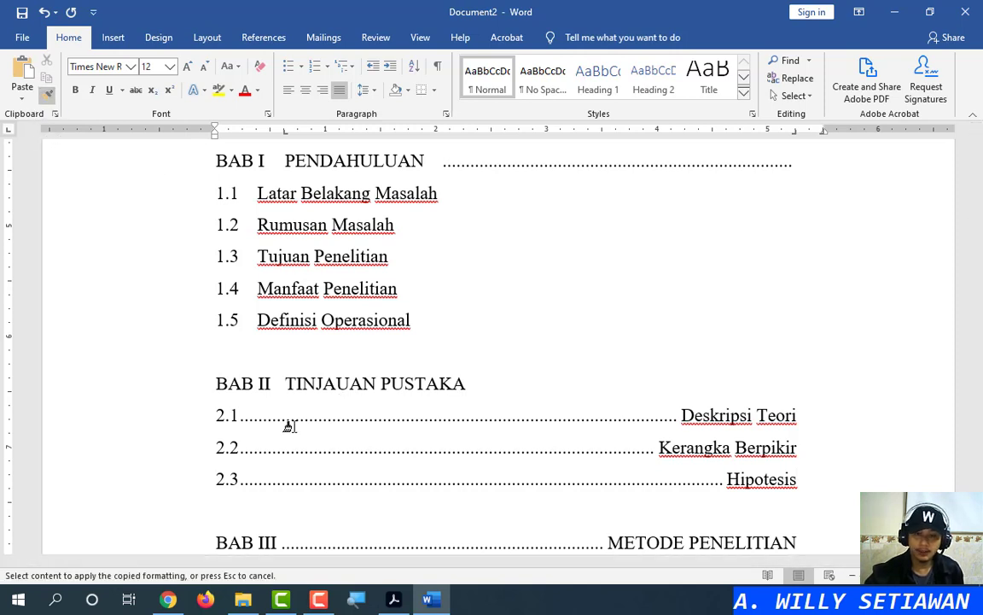
{"action": "left_click", "coordinate": [278, 540]}
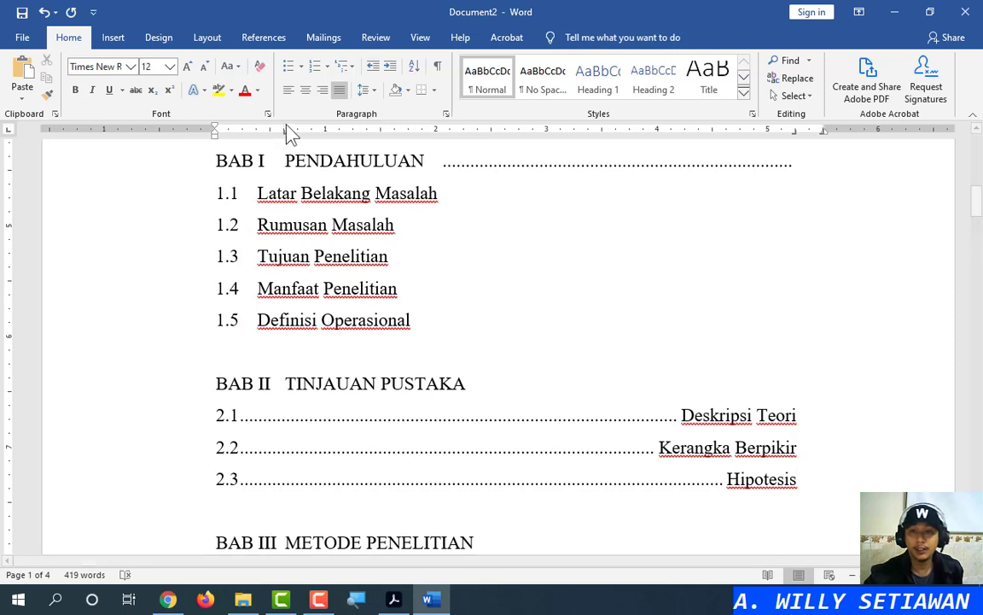
{"action": "left_click_drag", "start_coordinate": [285, 133], "coordinate": [285, 137]}
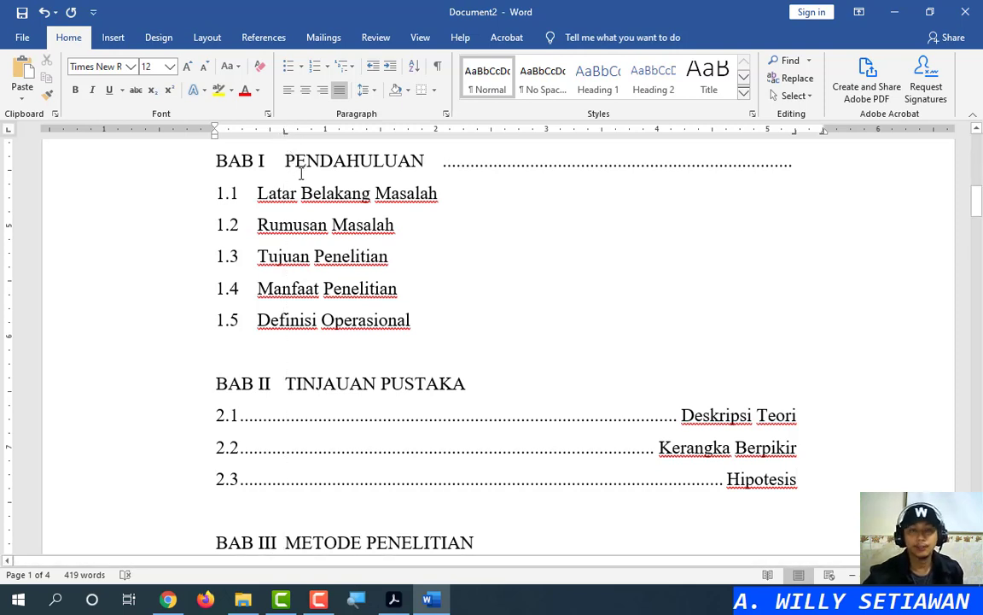
{"action": "scroll", "coordinate": [329, 183], "scroll_direction": "down", "scroll_amount": 4}
{"action": "scroll", "coordinate": [355, 219], "scroll_direction": "up", "scroll_amount": 2}
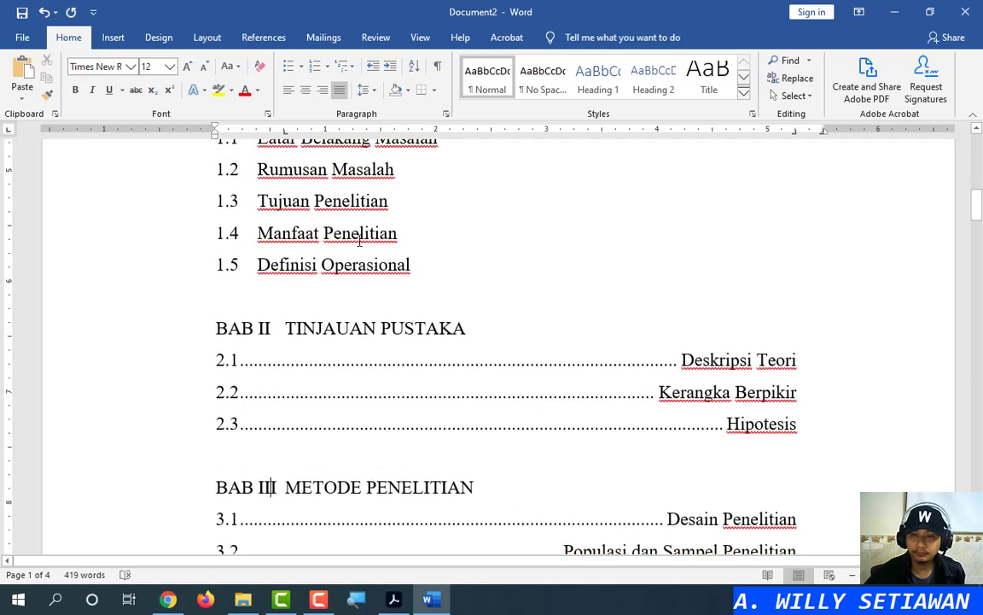
Format Paint line 1.2's tabbed layout onto subsections 2.1–2.3 and 3.1–3.3
{"action": "left_click", "coordinate": [279, 169]}
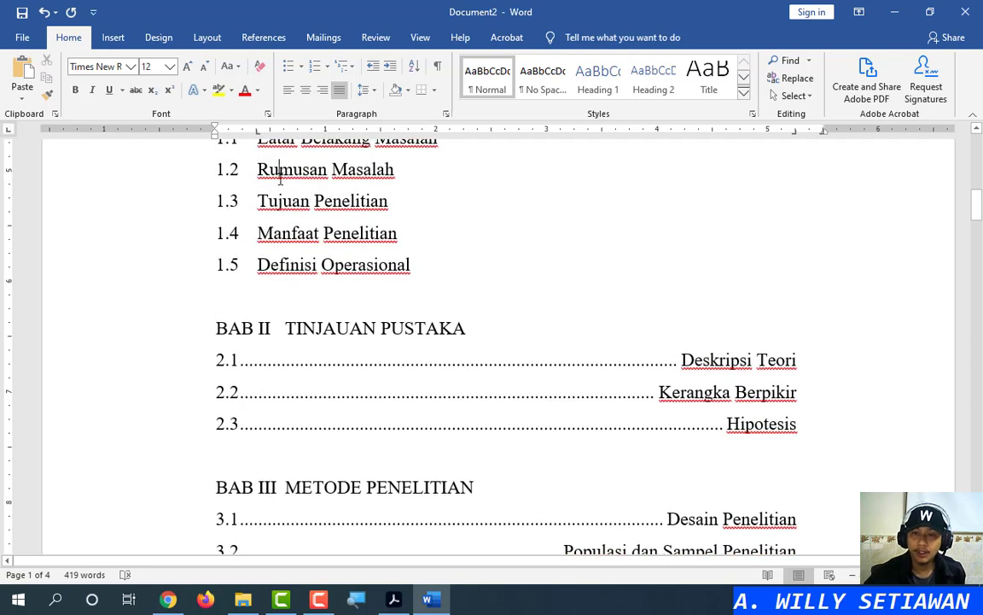
{"action": "left_click", "coordinate": [48, 95]}
{"action": "left_click_drag", "start_coordinate": [171, 358], "coordinate": [164, 425]}
{"action": "left_click", "coordinate": [48, 94]}
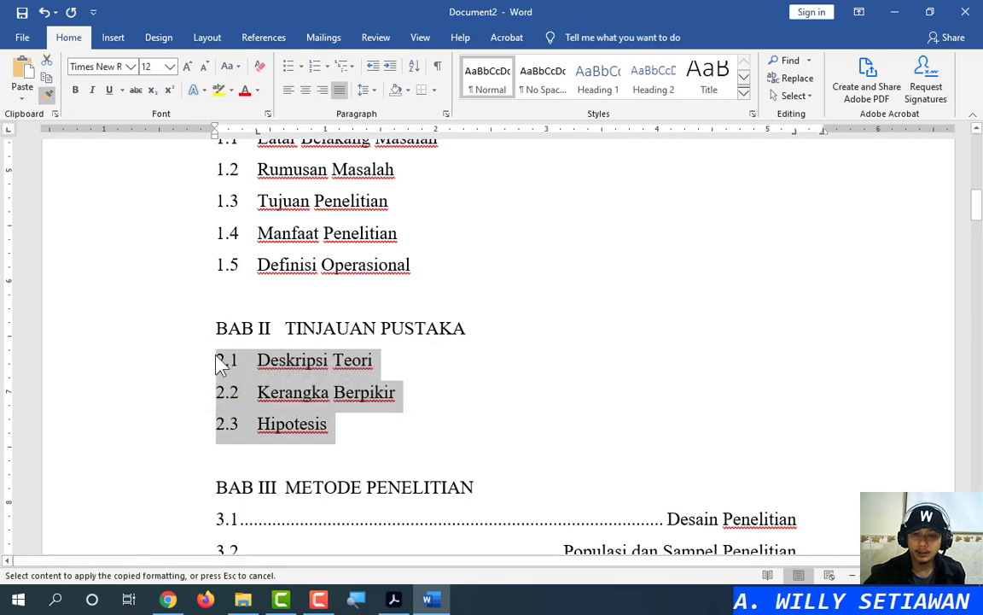
{"action": "scroll", "coordinate": [220, 363], "scroll_direction": "down", "scroll_amount": 3}
{"action": "left_click_drag", "start_coordinate": [183, 351], "coordinate": [173, 418]}
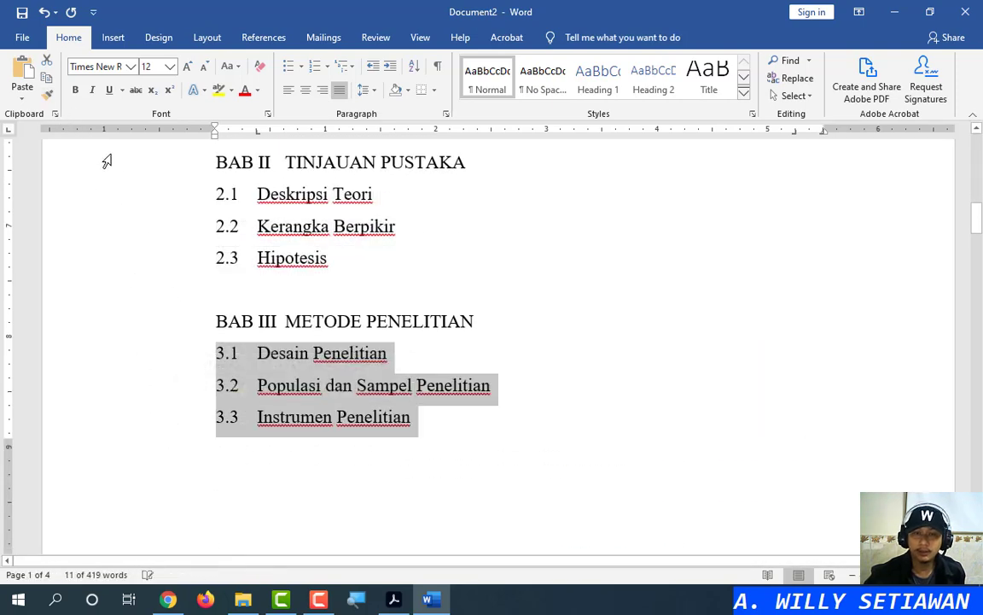
Apply the same subsection layout to lines 3.4–3.5, 4.1–4.2 and 5.1–5.2
{"action": "left_click", "coordinate": [48, 94]}
{"action": "scroll", "coordinate": [187, 375], "scroll_direction": "down", "scroll_amount": 6}
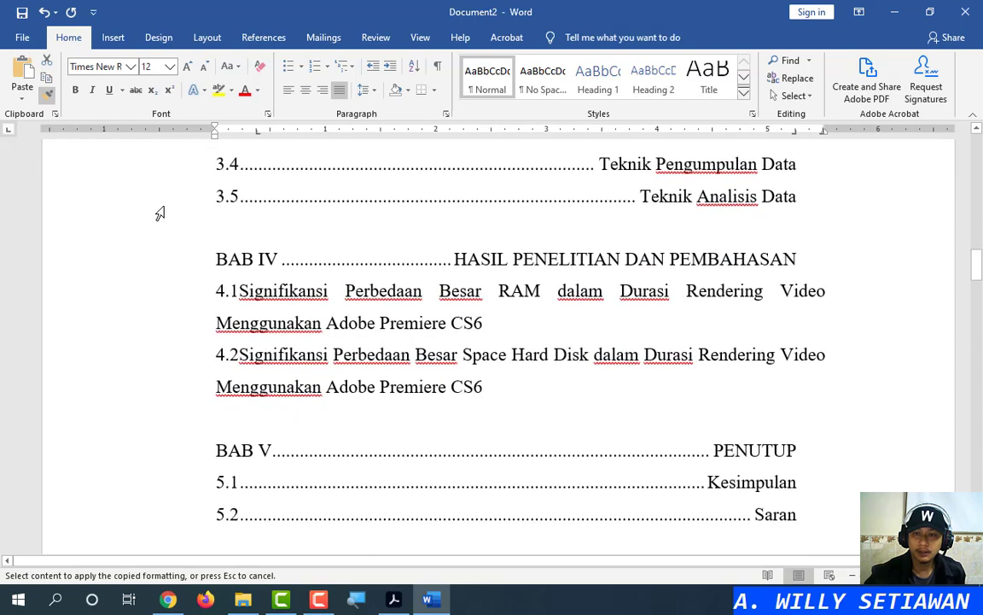
{"action": "left_click_drag", "start_coordinate": [153, 169], "coordinate": [153, 195]}
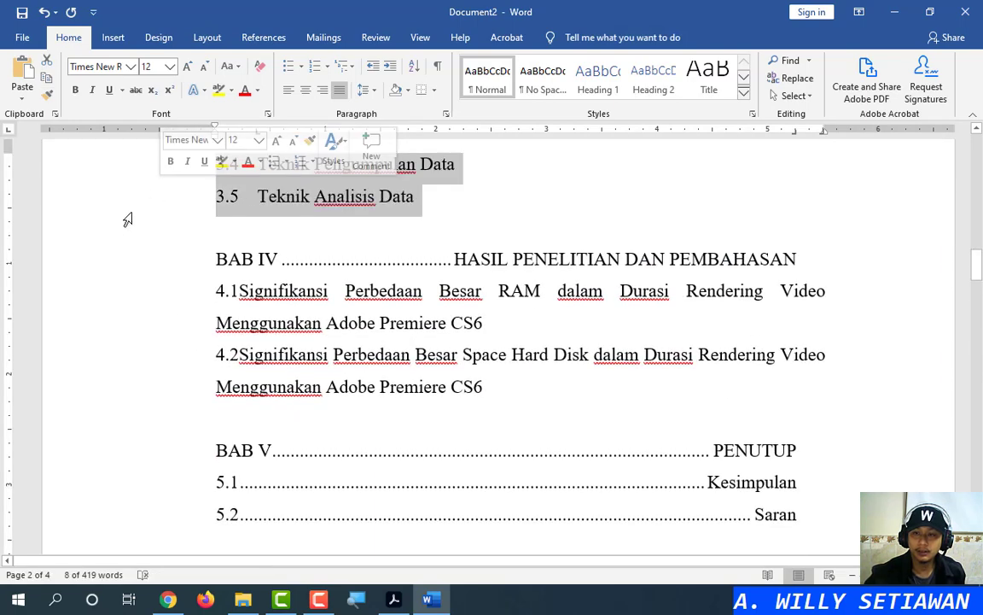
{"action": "left_click", "coordinate": [47, 94]}
{"action": "left_click_drag", "start_coordinate": [158, 286], "coordinate": [158, 384]}
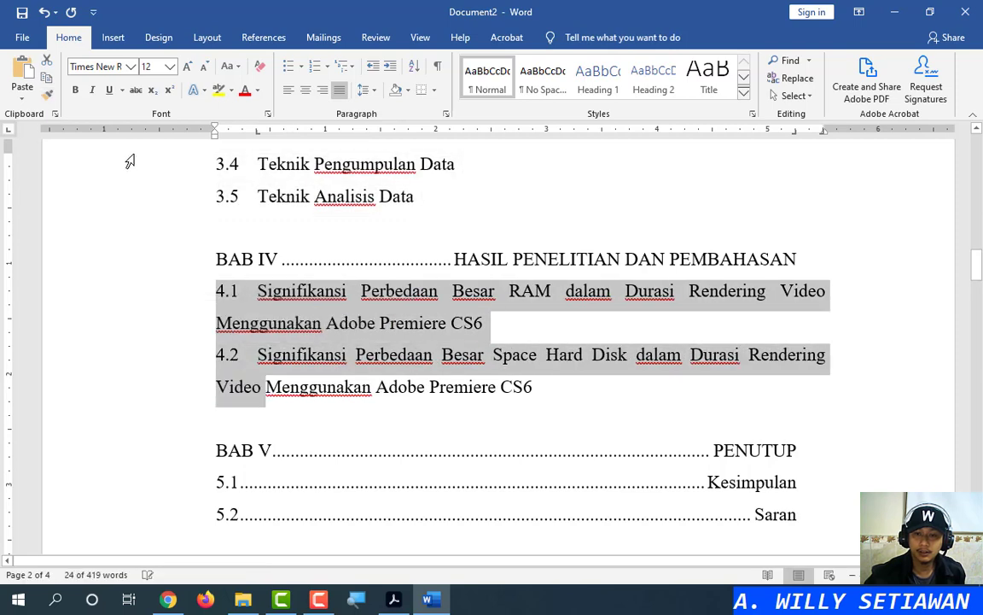
{"action": "left_click", "coordinate": [48, 93]}
{"action": "left_click_drag", "start_coordinate": [180, 486], "coordinate": [178, 518]}
{"action": "left_click", "coordinate": [408, 285]}
{"action": "scroll", "coordinate": [418, 301], "scroll_direction": "down", "scroll_amount": 2}
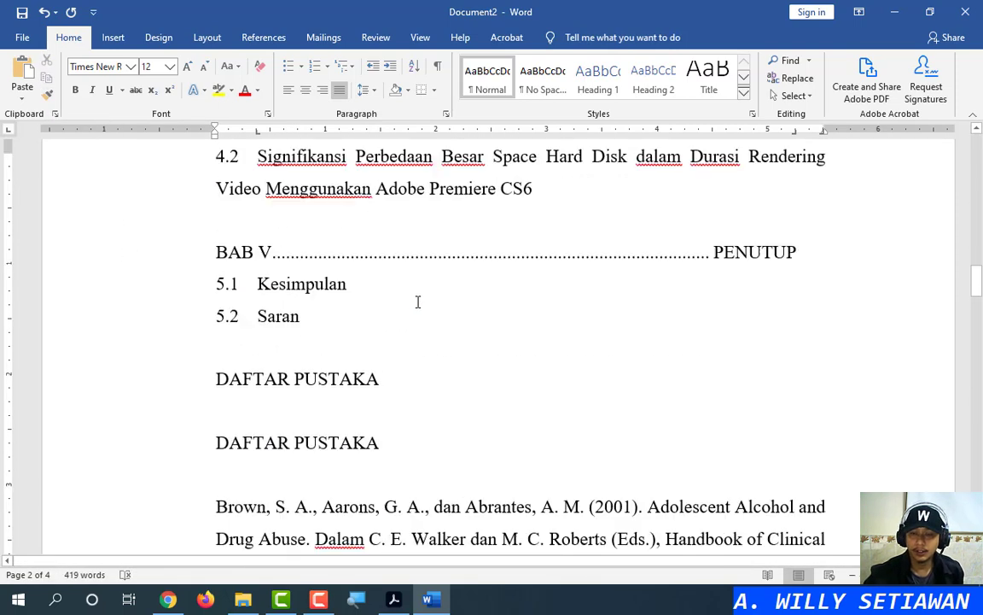
{"action": "scroll", "coordinate": [417, 301], "scroll_direction": "up", "scroll_amount": 15}
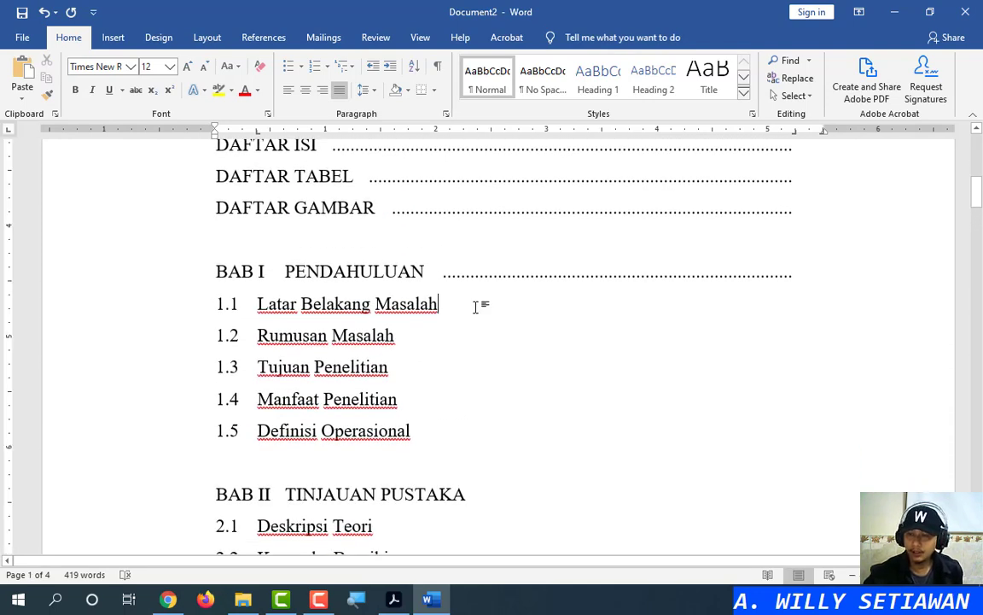
Add dotted leaders after entries 1.1 through 1.5 and the BAB II heading
{"action": "key", "text": "Tab"}
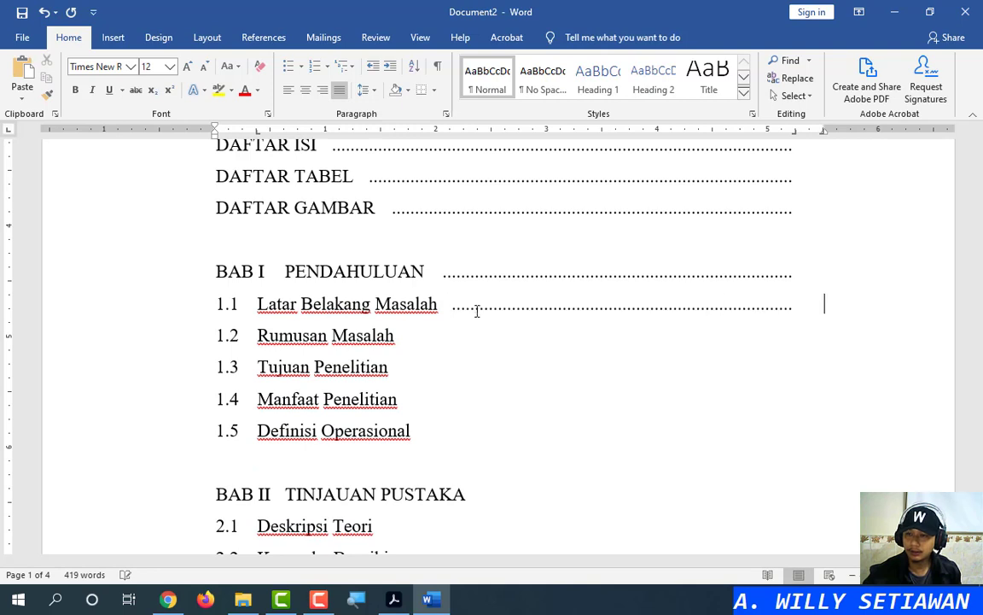
{"action": "left_click", "coordinate": [465, 332]}
{"action": "key", "text": "Tab"}
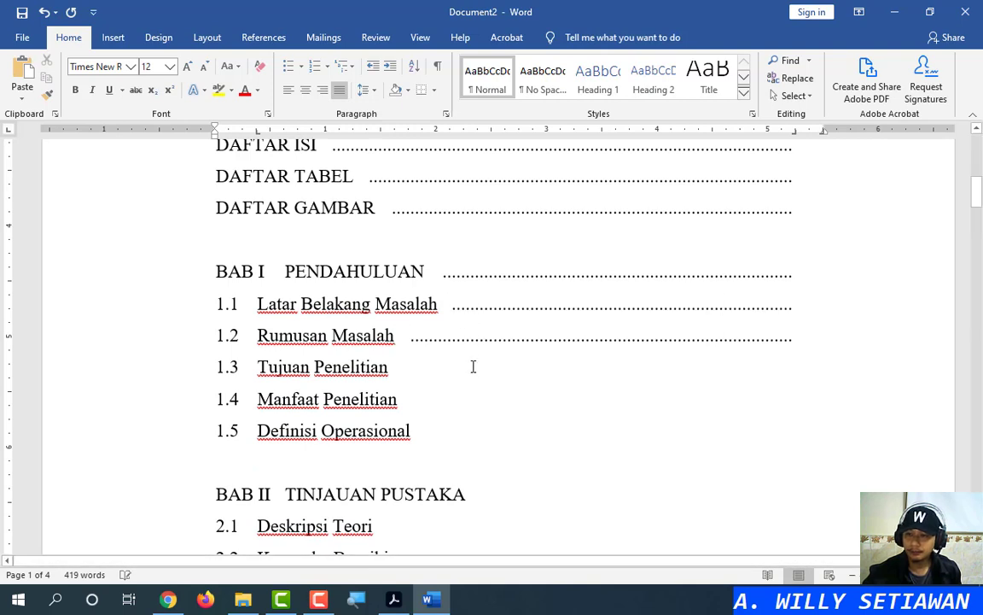
{"action": "left_click", "coordinate": [471, 366]}
{"action": "key", "text": "Tab"}
{"action": "left_click", "coordinate": [493, 402]}
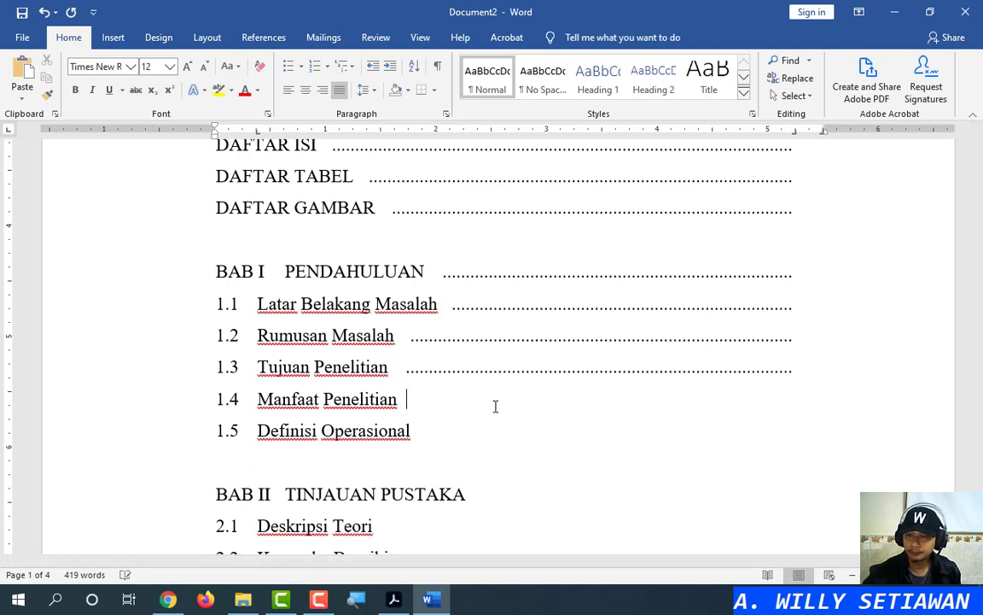
{"action": "key", "text": "Tab"}
{"action": "left_click", "coordinate": [485, 436]}
{"action": "key", "text": "Tab"}
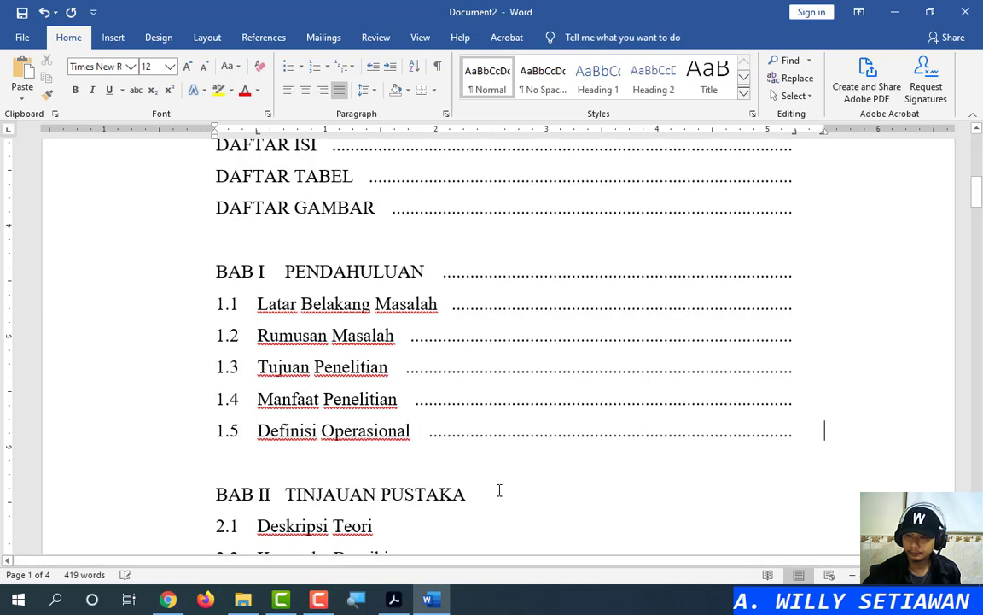
{"action": "left_click", "coordinate": [500, 491]}
{"action": "key", "text": "Tab"}
Add dotted leaders after 2.1 Deskripsi Teori, 2.2 Kerangka Berpikir and 2.3 Hipotesis
{"action": "scroll", "coordinate": [499, 491], "scroll_direction": "down", "scroll_amount": 4}
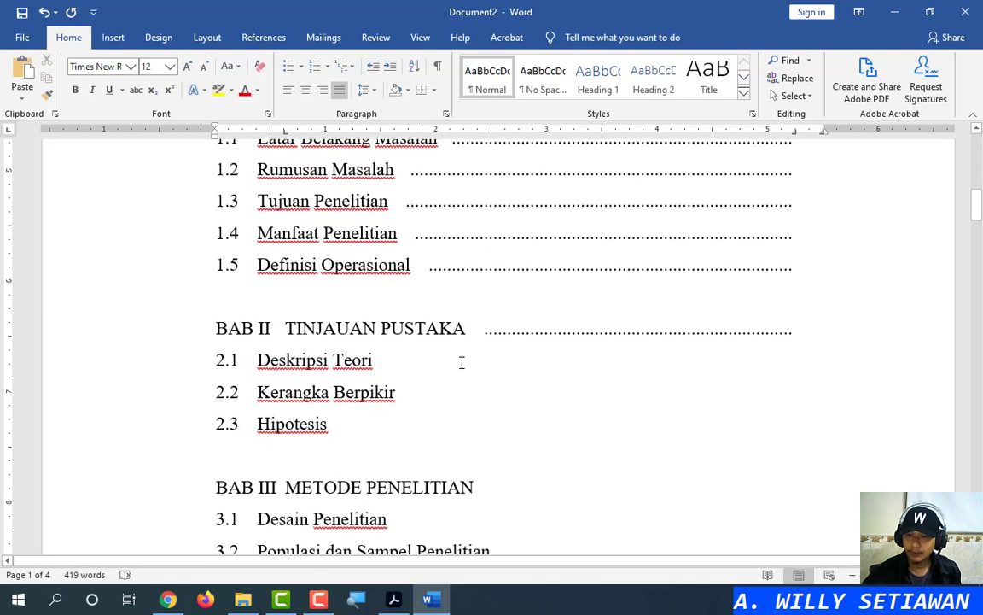
{"action": "left_click", "coordinate": [461, 362]}
{"action": "key", "text": "Tab"}
{"action": "left_click", "coordinate": [452, 395]}
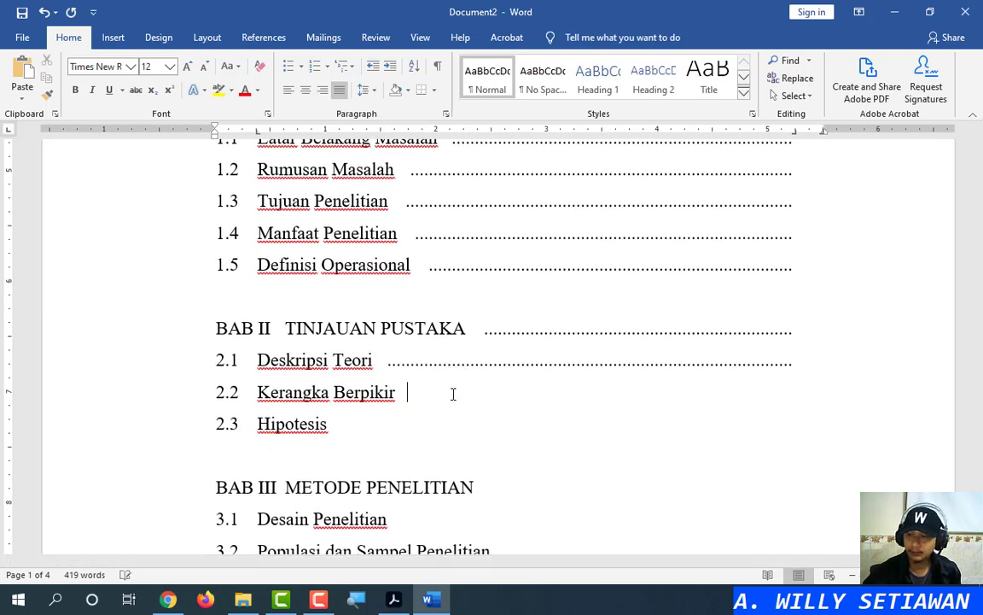
{"action": "key", "text": "Tab"}
{"action": "left_click", "coordinate": [429, 431]}
{"action": "key", "text": "Tab"}
Add dotted leaders after the BAB III heading and entries 3.1 through 3.4
{"action": "scroll", "coordinate": [522, 357], "scroll_direction": "down", "scroll_amount": 4}
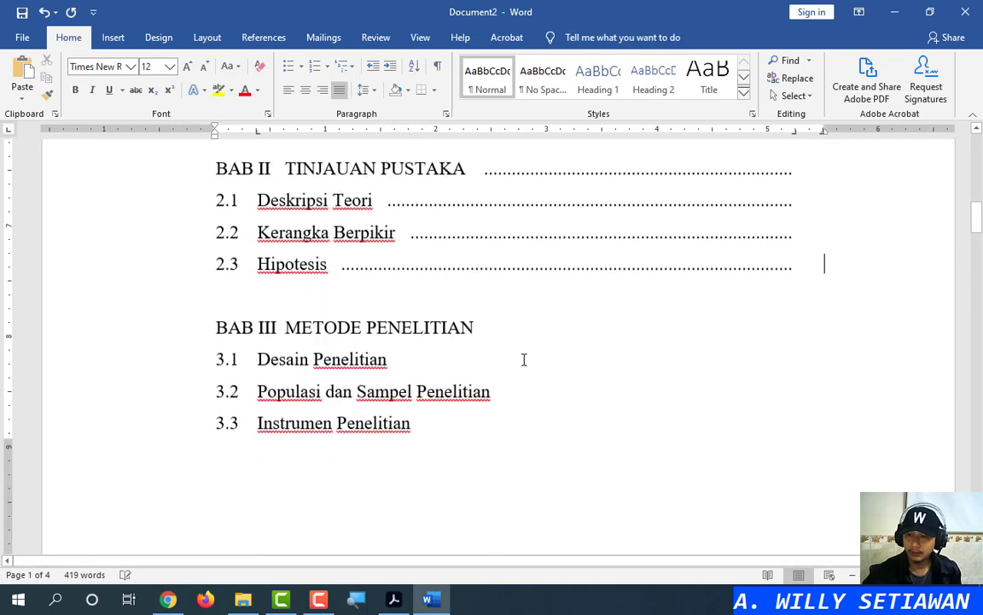
{"action": "left_click", "coordinate": [522, 329]}
{"action": "key", "text": "Tab"}
{"action": "left_click", "coordinate": [507, 350]}
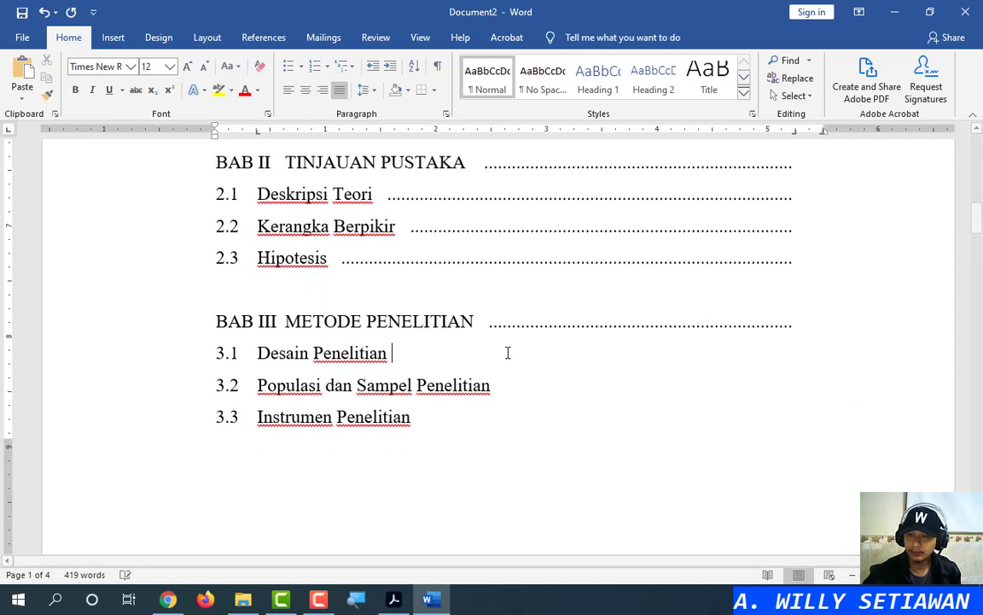
{"action": "key", "text": "Tab"}
{"action": "key", "text": "Tab"}
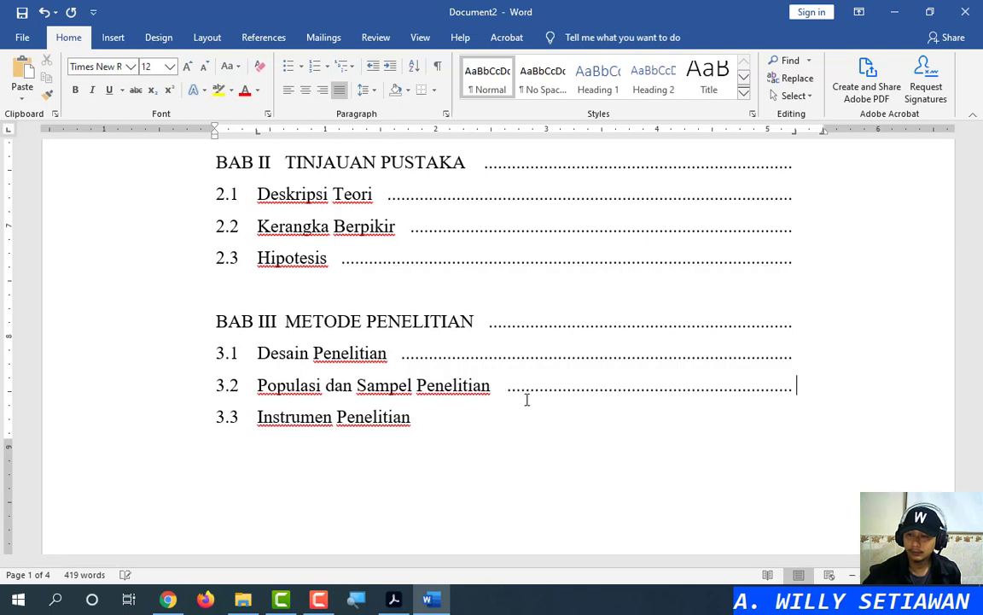
{"action": "left_click", "coordinate": [496, 422]}
{"action": "key", "text": "Tab"}
{"action": "scroll", "coordinate": [509, 419], "scroll_direction": "down", "scroll_amount": 5}
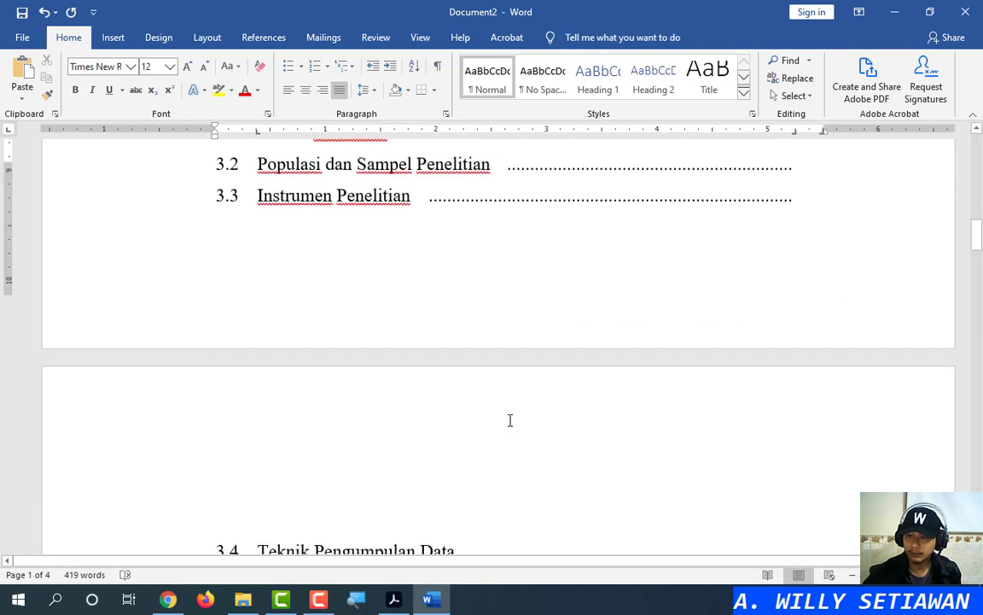
{"action": "left_click", "coordinate": [507, 334]}
{"action": "key", "text": "Tab"}
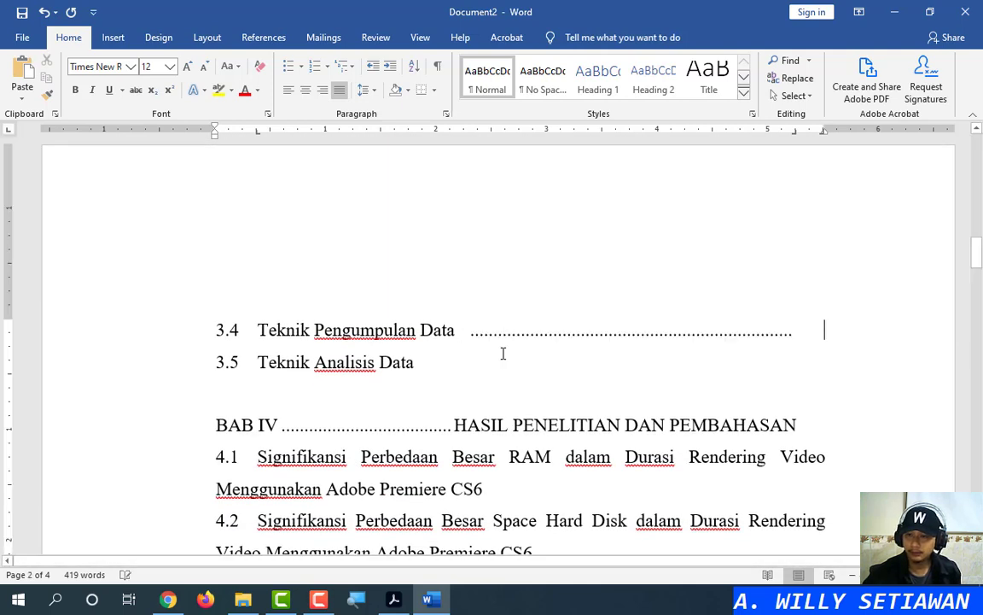
{"action": "key", "text": "Tab"}
Format Paint the BAB III heading onto BAB IV and BAB V to clear their stray dots
{"action": "scroll", "coordinate": [503, 353], "scroll_direction": "up", "scroll_amount": 8}
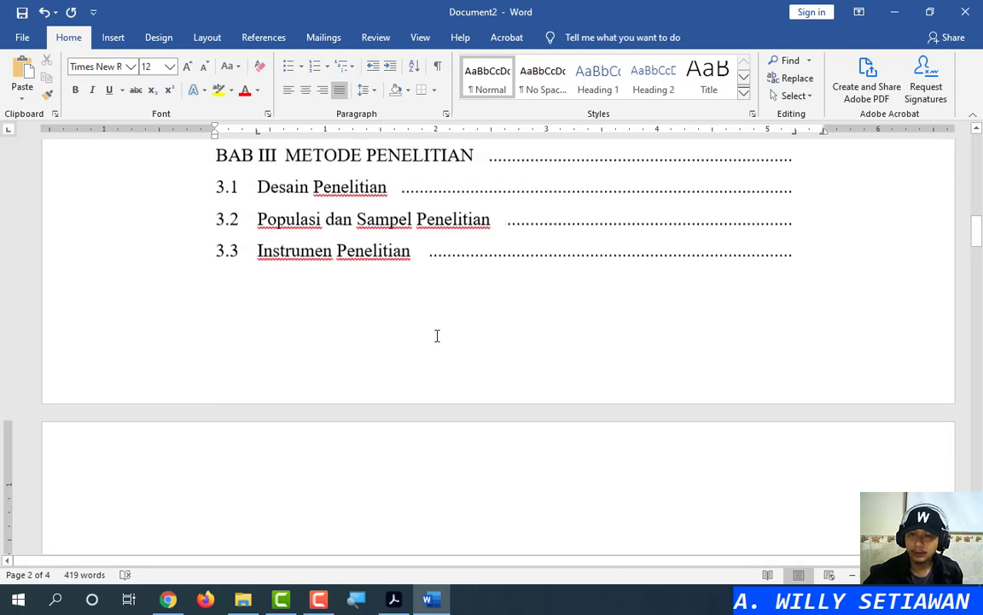
{"action": "left_click", "coordinate": [338, 261]}
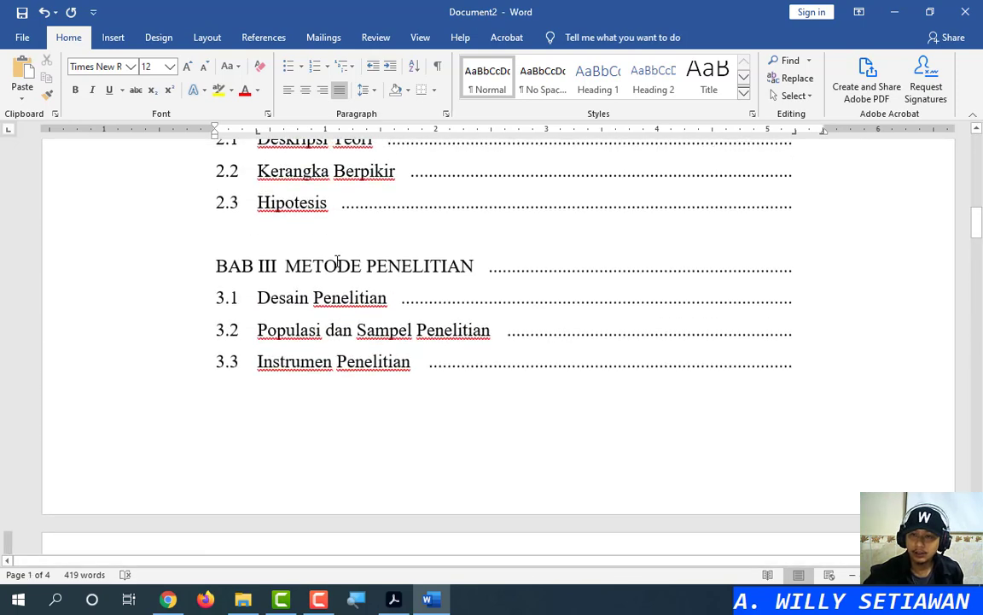
{"action": "left_click", "coordinate": [47, 94]}
{"action": "scroll", "coordinate": [353, 407], "scroll_direction": "down", "scroll_amount": 8}
{"action": "left_click", "coordinate": [277, 369]}
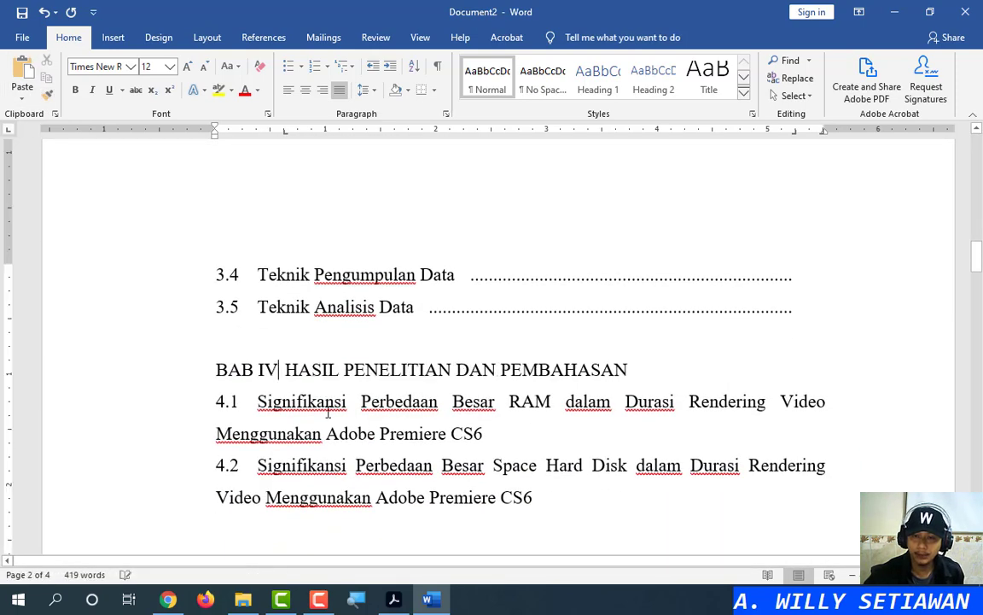
{"action": "left_click", "coordinate": [47, 94]}
{"action": "scroll", "coordinate": [369, 417], "scroll_direction": "down", "scroll_amount": 2}
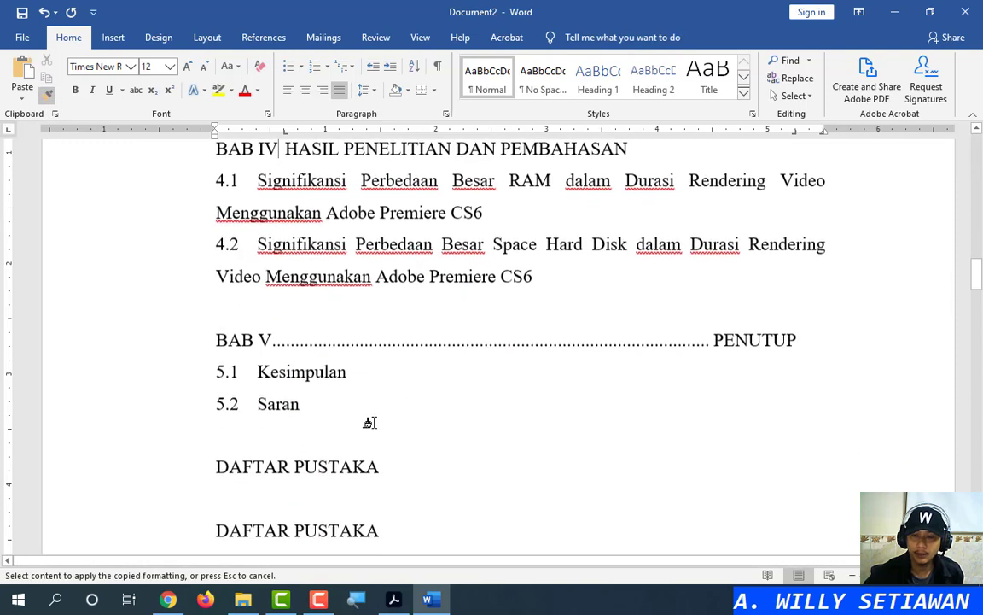
{"action": "left_click", "coordinate": [253, 340]}
{"action": "scroll", "coordinate": [447, 350], "scroll_direction": "up", "scroll_amount": 4}
{"action": "scroll", "coordinate": [427, 384], "scroll_direction": "down", "scroll_amount": 3}
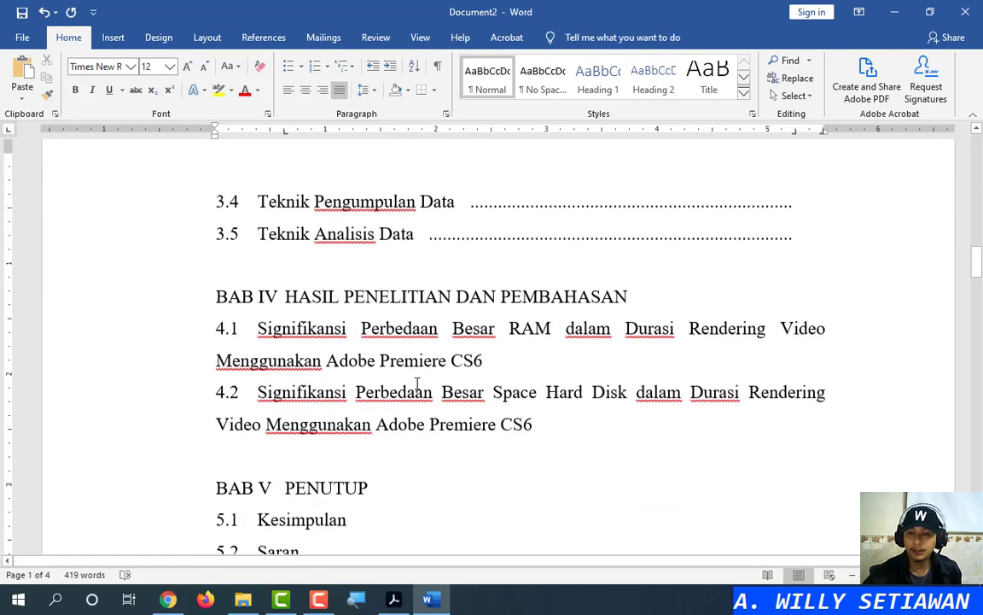
Add dotted leaders after BAB IV, 4.1, 4.2, BAB V PENUTUP, 5.1 Kesimpulan and 5.2 Saran
{"action": "left_click", "coordinate": [311, 259]}
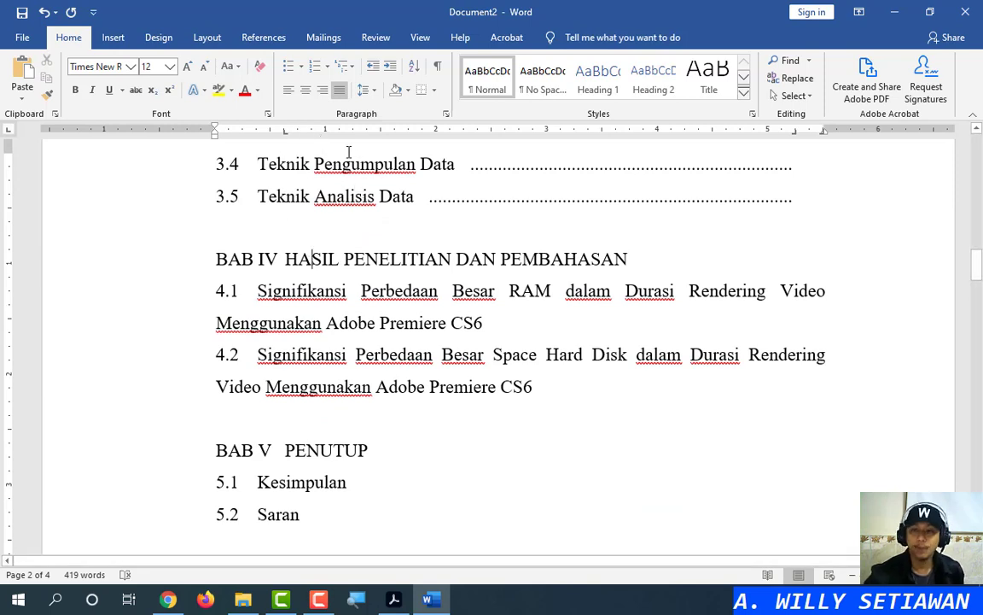
{"action": "left_click", "coordinate": [705, 256]}
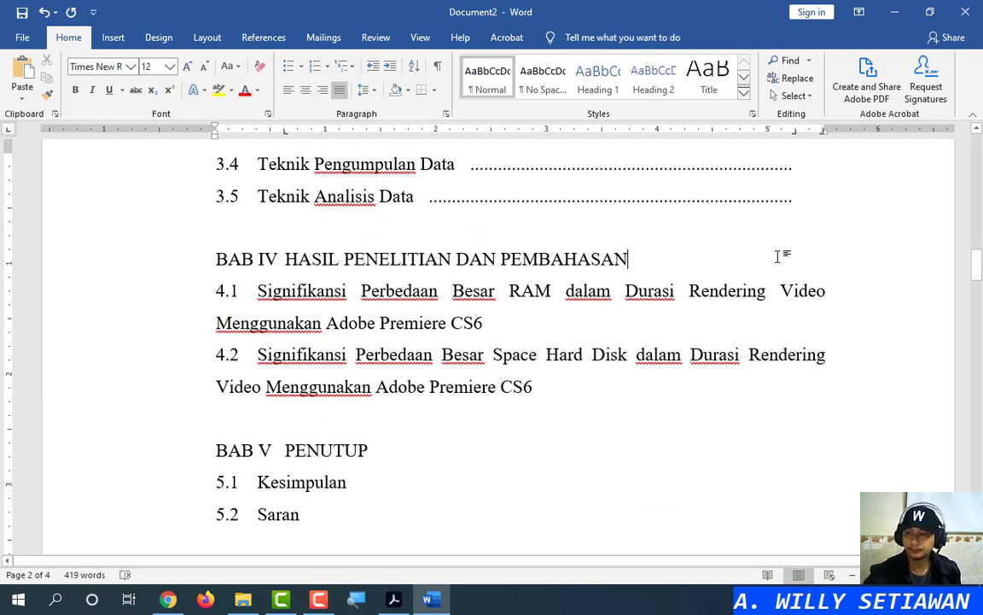
{"action": "key", "text": "Tab"}
{"action": "key", "text": "Tab"}
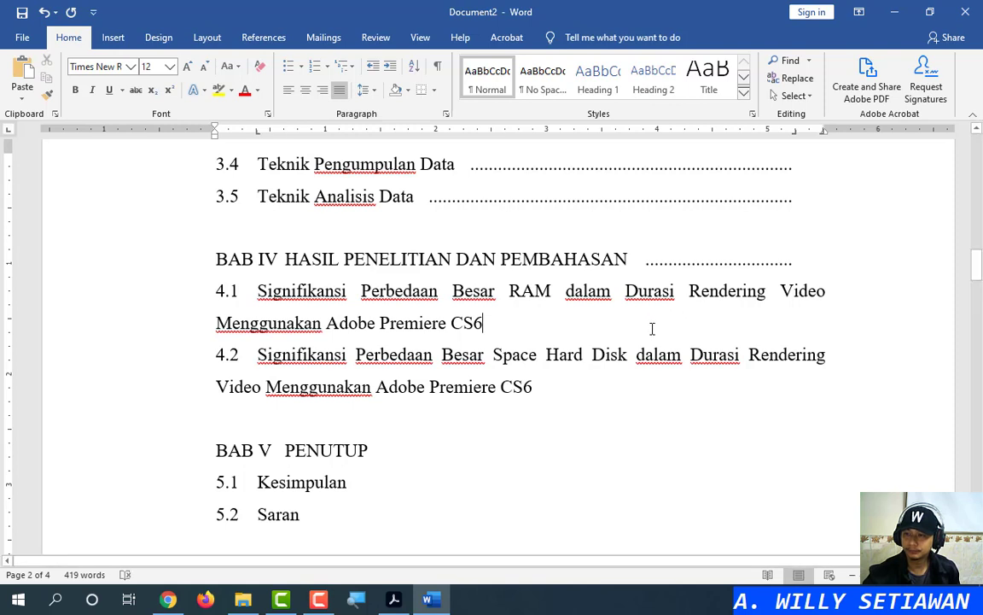
{"action": "key", "text": "Tab"}
{"action": "key", "text": "Tab"}
{"action": "left_click", "coordinate": [645, 389]}
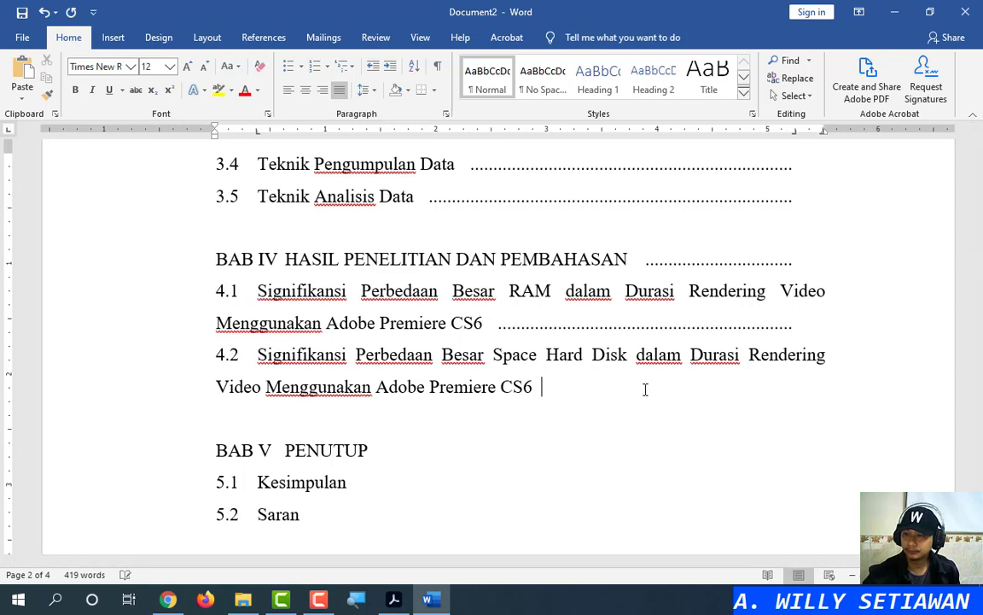
{"action": "key", "text": "Tab"}
{"action": "key", "text": "Tab"}
{"action": "left_click", "coordinate": [492, 448]}
{"action": "key", "text": "Tab"}
{"action": "key", "text": "Tab"}
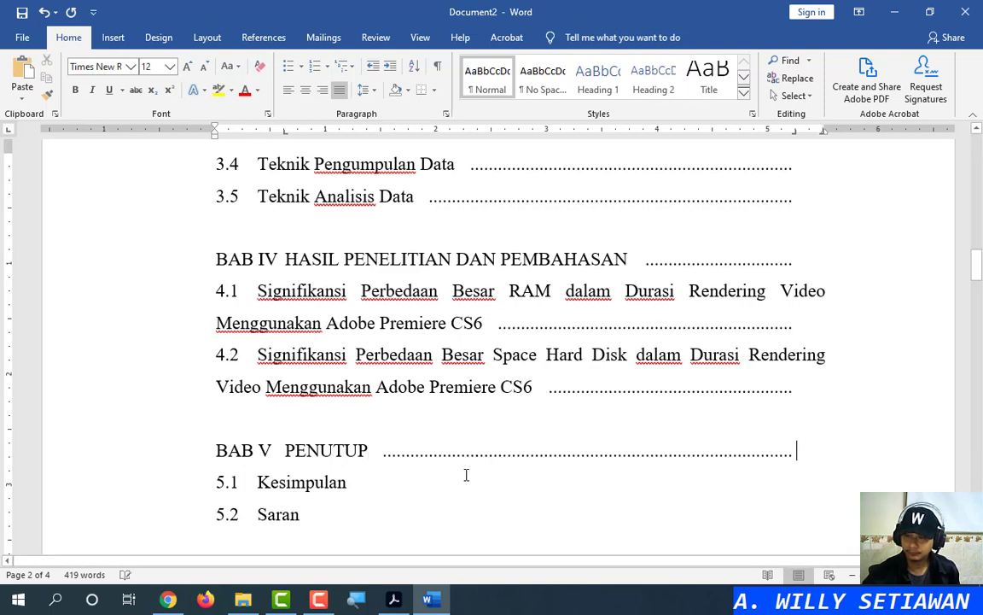
{"action": "left_click", "coordinate": [458, 481]}
{"action": "key", "text": "Tab"}
{"action": "key", "text": "Tab"}
{"action": "left_click", "coordinate": [443, 510]}
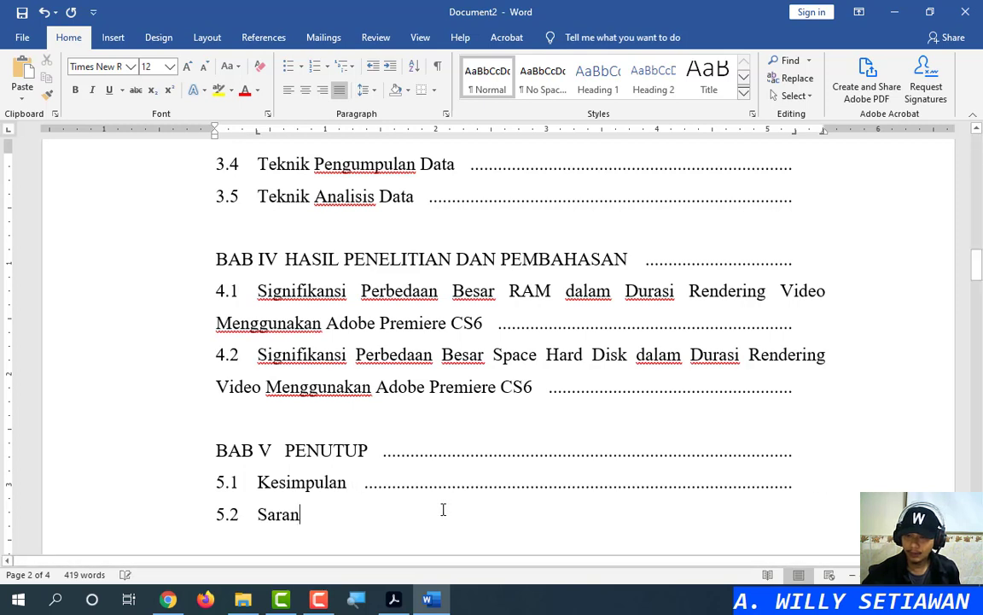
{"action": "key", "text": "Tab"}
{"action": "key", "text": "Tab"}
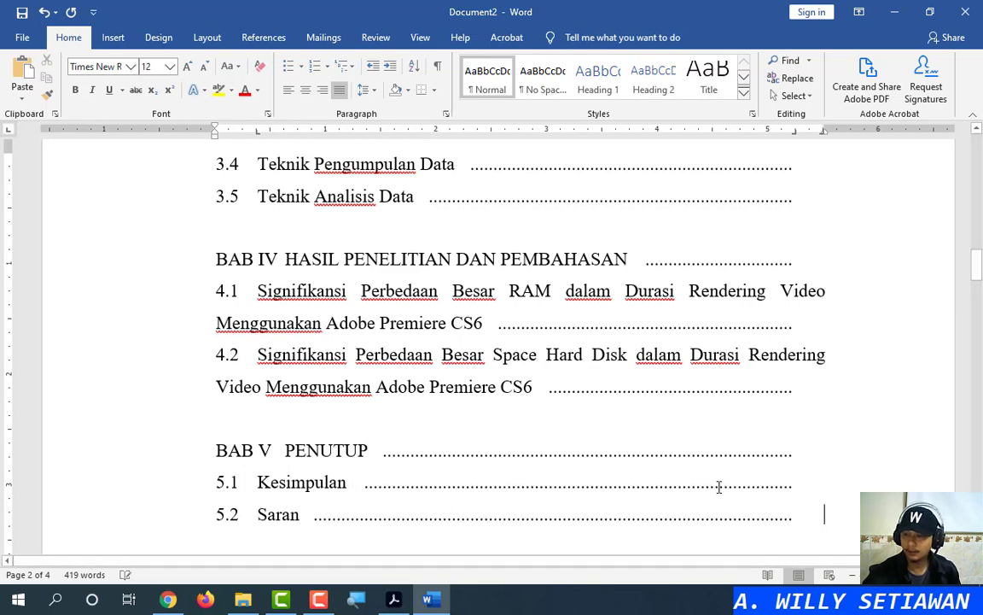
{"action": "left_click", "coordinate": [822, 431]}
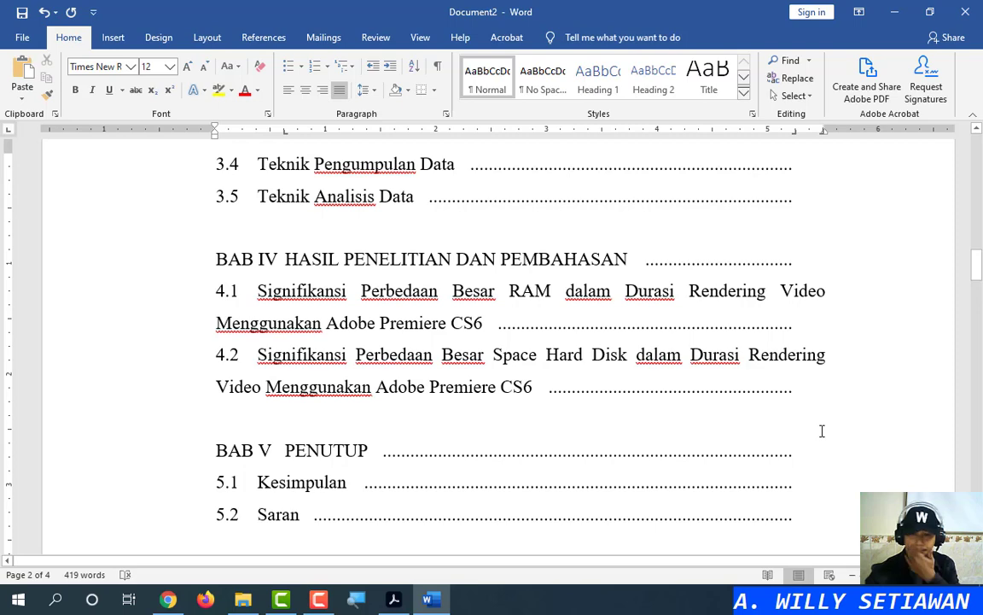
{"action": "scroll", "coordinate": [822, 431], "scroll_direction": "up", "scroll_amount": 7}
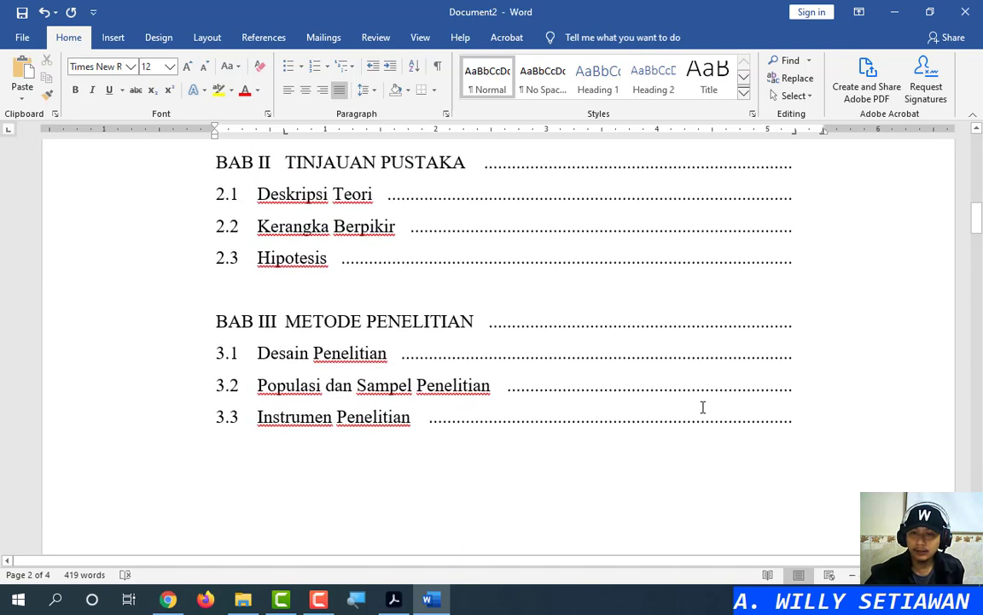
{"action": "scroll", "coordinate": [702, 407], "scroll_direction": "up", "scroll_amount": 5}
{"action": "scroll", "coordinate": [683, 403], "scroll_direction": "down", "scroll_amount": 12}
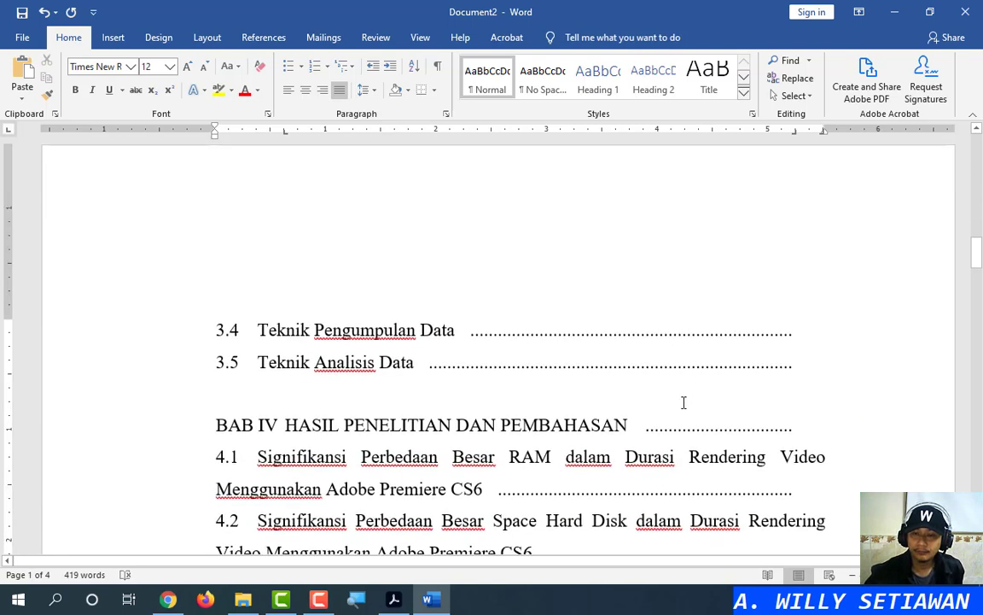
{"action": "left_click", "coordinate": [255, 346]}
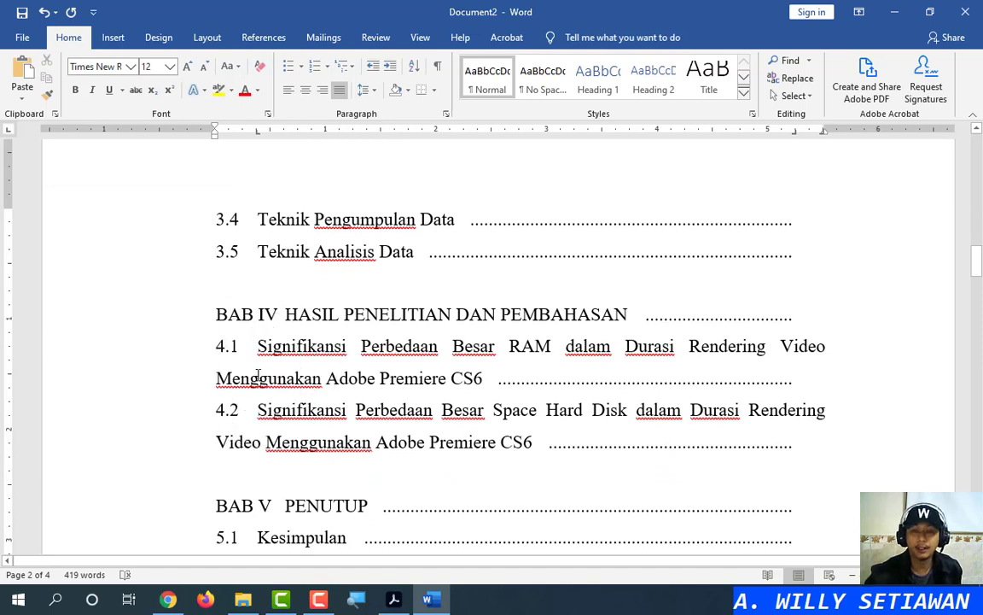
{"action": "key", "text": "ctrl"}
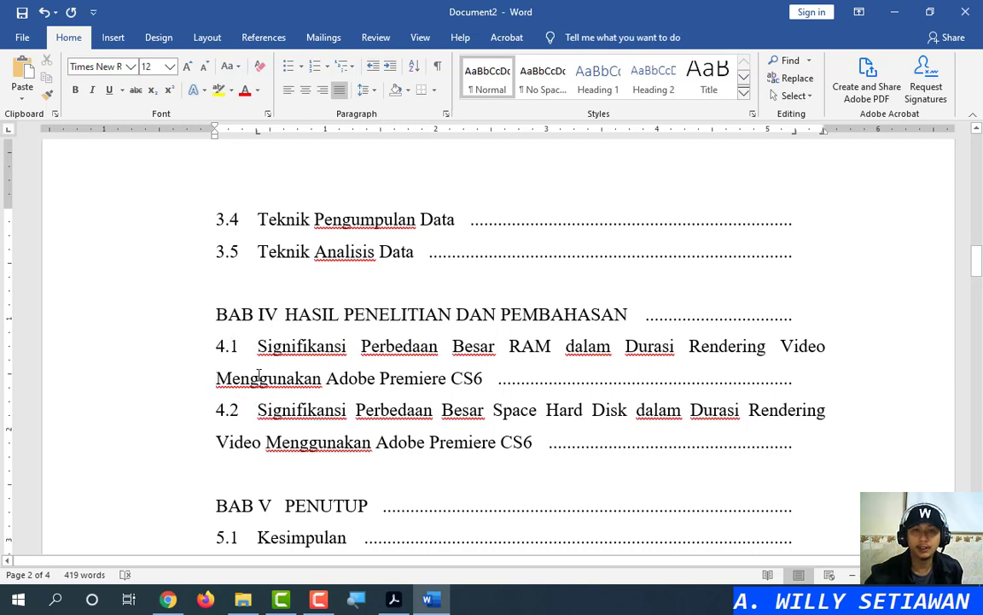
{"action": "key", "text": "ctrl"}
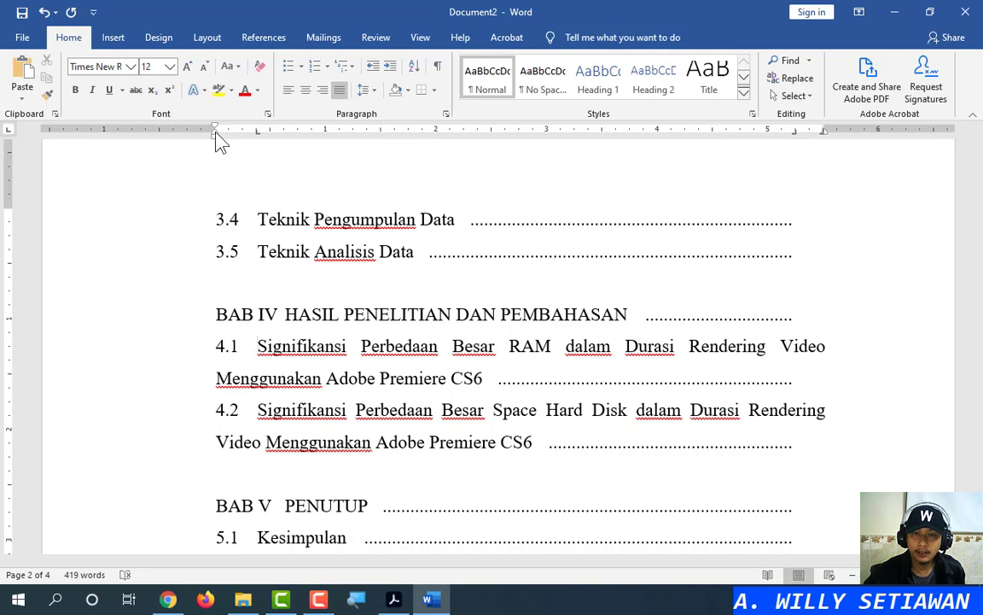
Give entries 4.1 and 4.2 a hanging indent, then view the reference PDF's BAB IV–V contents
{"action": "left_click_drag", "start_coordinate": [214, 133], "coordinate": [257, 134]}
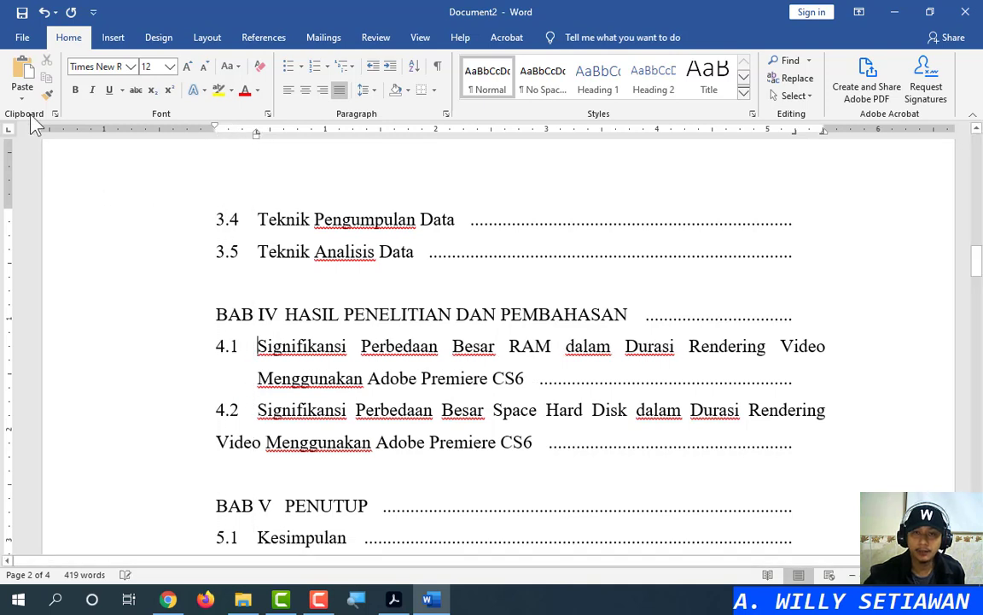
{"action": "left_click", "coordinate": [47, 94]}
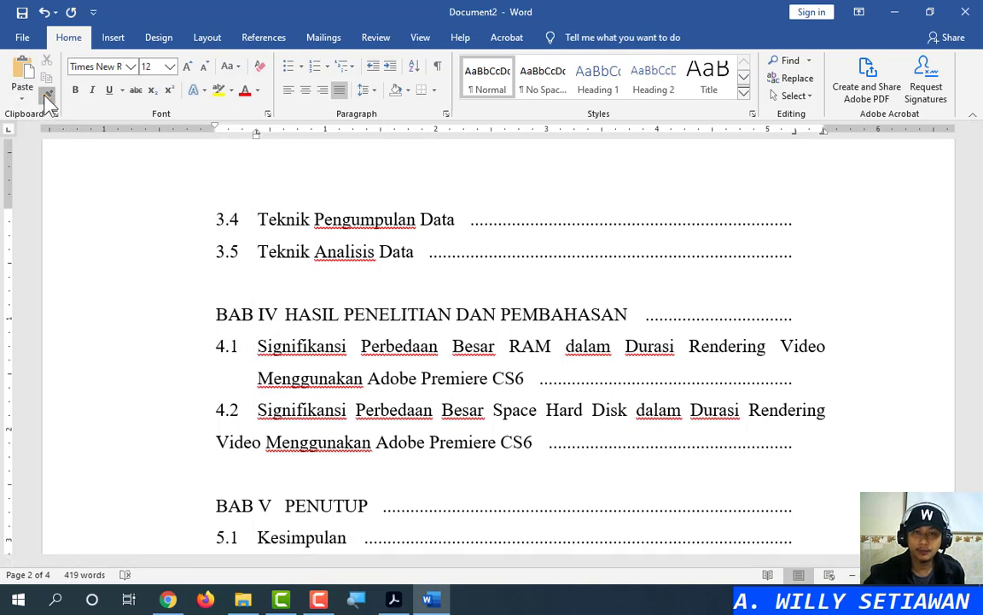
{"action": "left_click", "coordinate": [257, 409]}
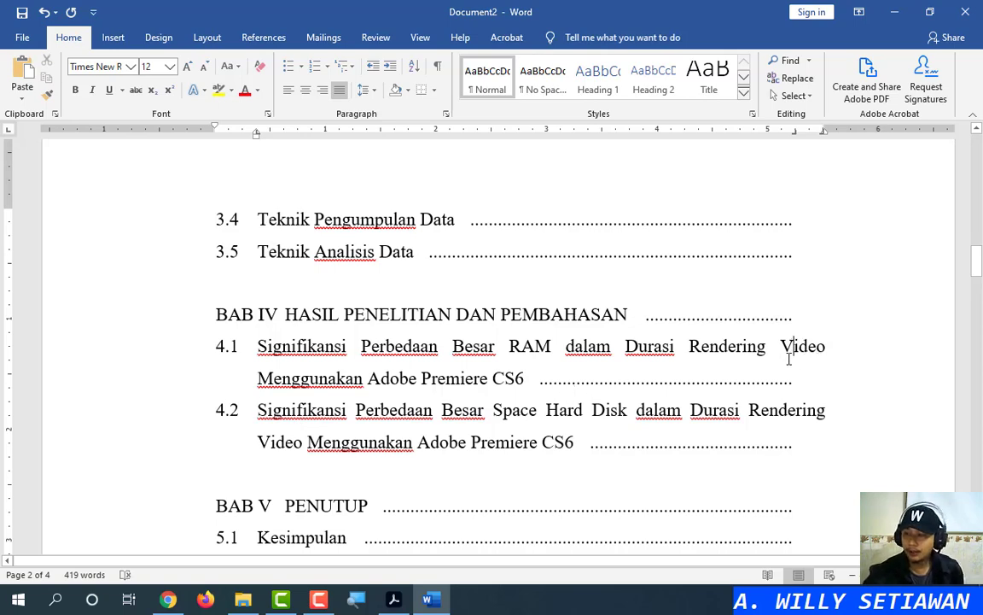
{"action": "left_click", "coordinate": [393, 599]}
{"action": "scroll", "coordinate": [707, 364], "scroll_direction": "down", "scroll_amount": 10}
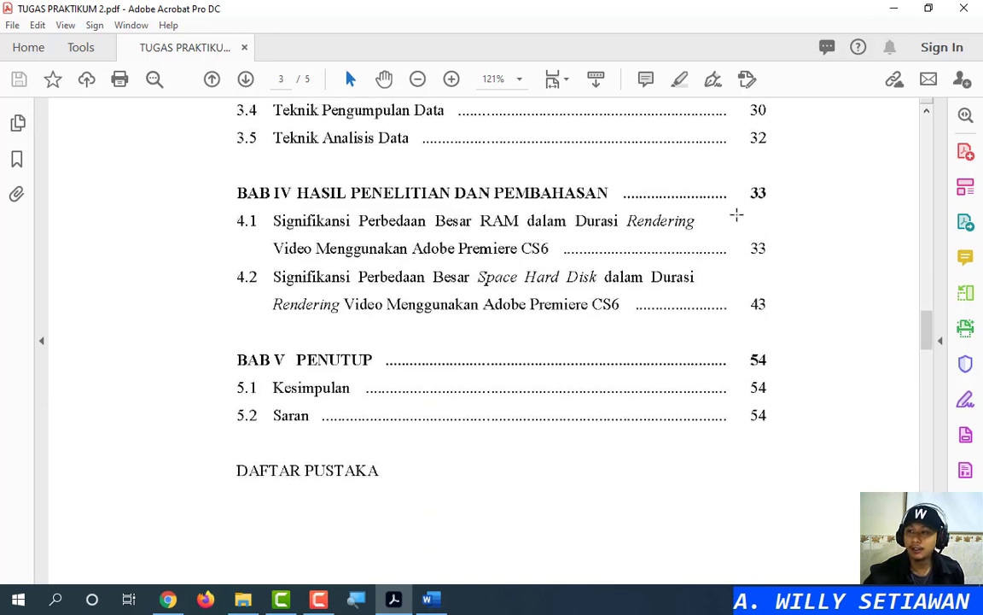
Minimize Acrobat to bring the Word Document2 contents back on screen
{"action": "left_click", "coordinate": [893, 10]}
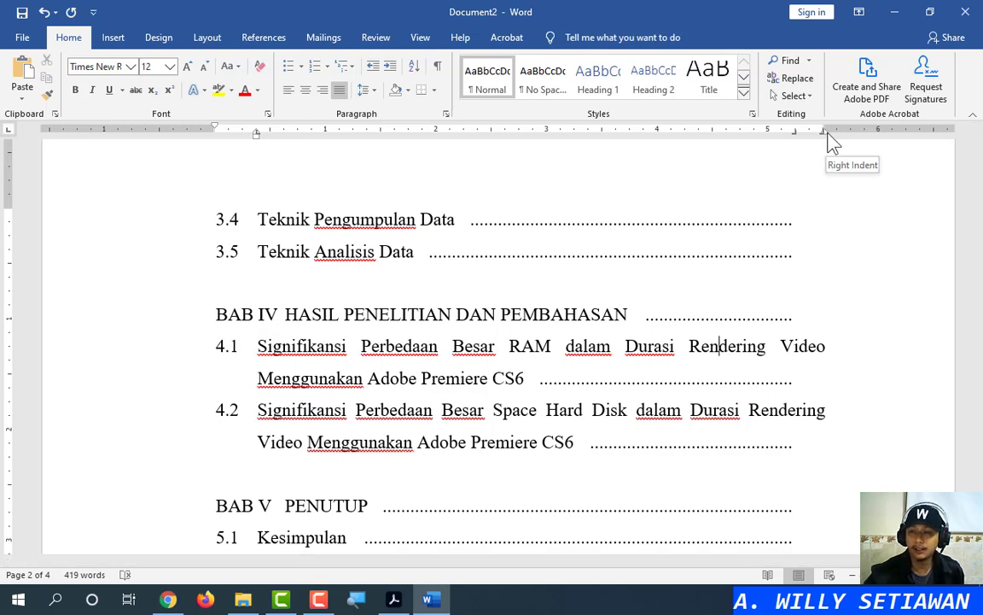
Pull in the right indent of entries 4.1 and 4.2, then snap Word to the right half
{"action": "mouse_move", "coordinate": [828, 135]}
{"action": "left_mouse_down"}
{"action": "mouse_move", "coordinate": [814, 147]}
{"action": "mouse_move", "coordinate": [739, 158]}
{"action": "left_mouse_up"}
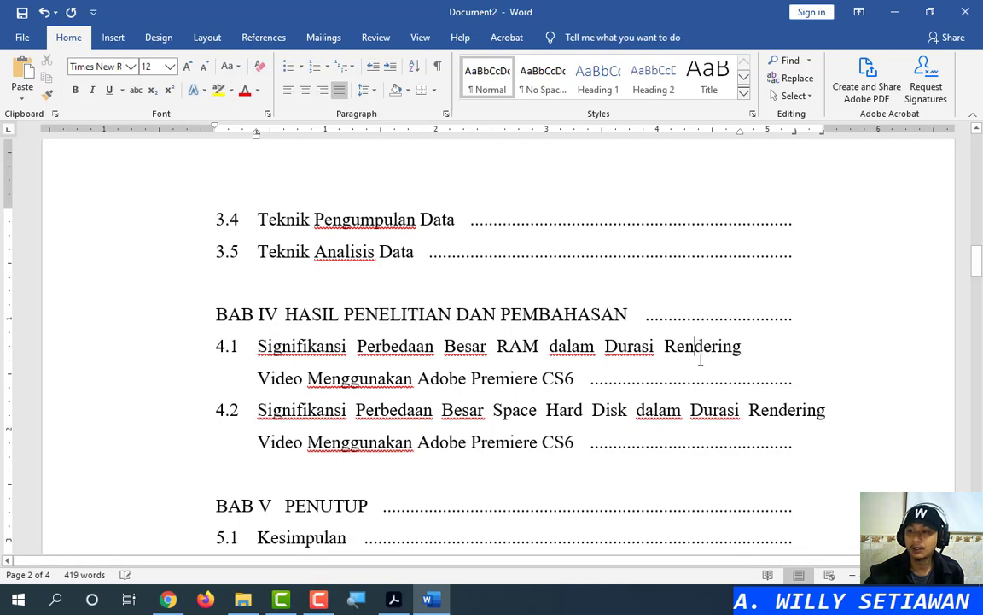
{"action": "left_click", "coordinate": [693, 411]}
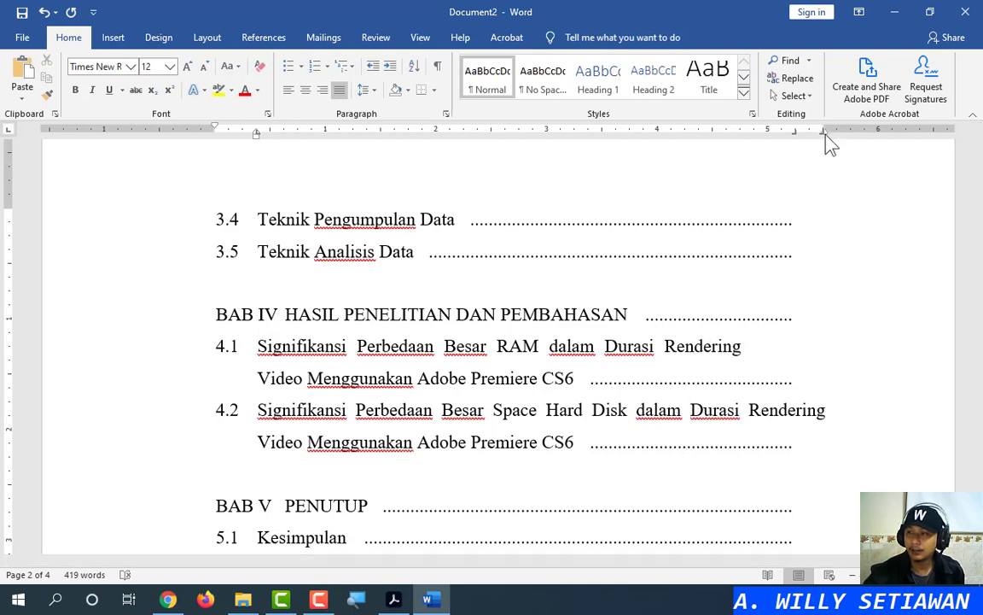
{"action": "mouse_move", "coordinate": [826, 135]}
{"action": "left_mouse_down"}
{"action": "mouse_move", "coordinate": [796, 137]}
{"action": "mouse_move", "coordinate": [824, 135]}
{"action": "mouse_move", "coordinate": [799, 150]}
{"action": "mouse_move", "coordinate": [740, 154]}
{"action": "left_mouse_up"}
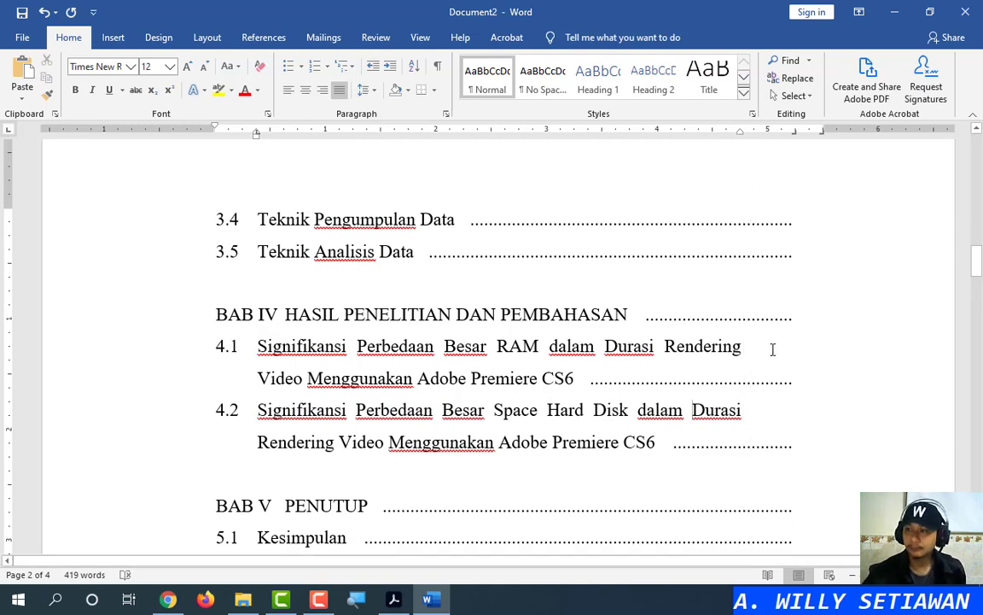
{"action": "left_click", "coordinate": [773, 349]}
{"action": "left_click", "coordinate": [780, 409]}
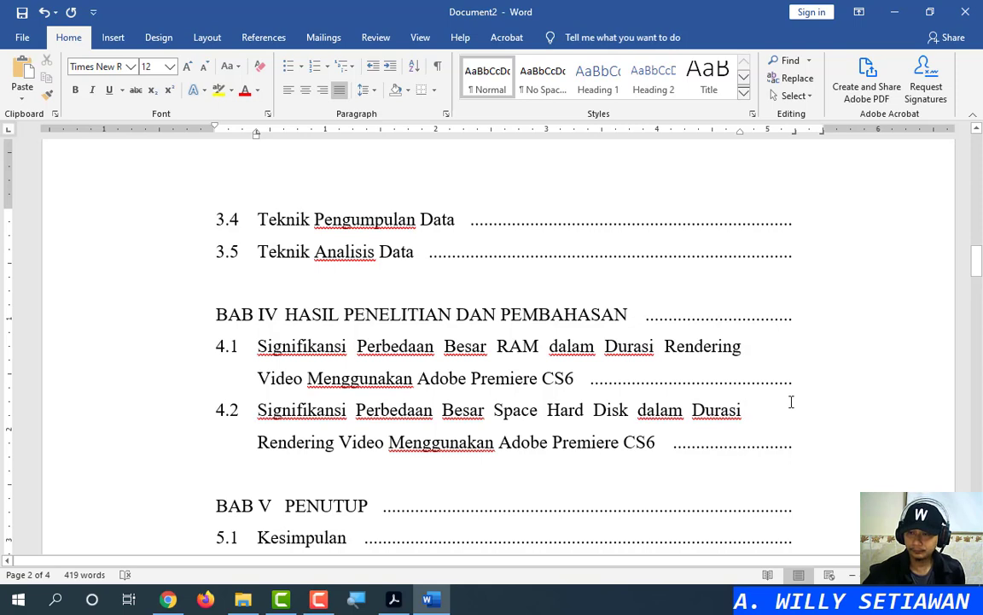
{"action": "left_click", "coordinate": [886, 388]}
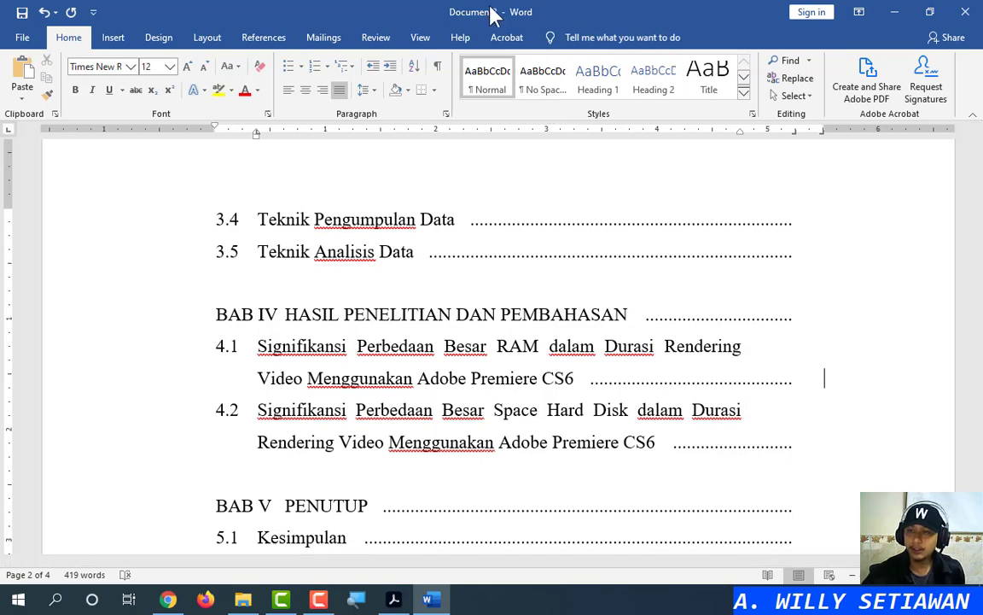
{"action": "left_click_drag", "start_coordinate": [489, 7], "coordinate": [982, 81]}
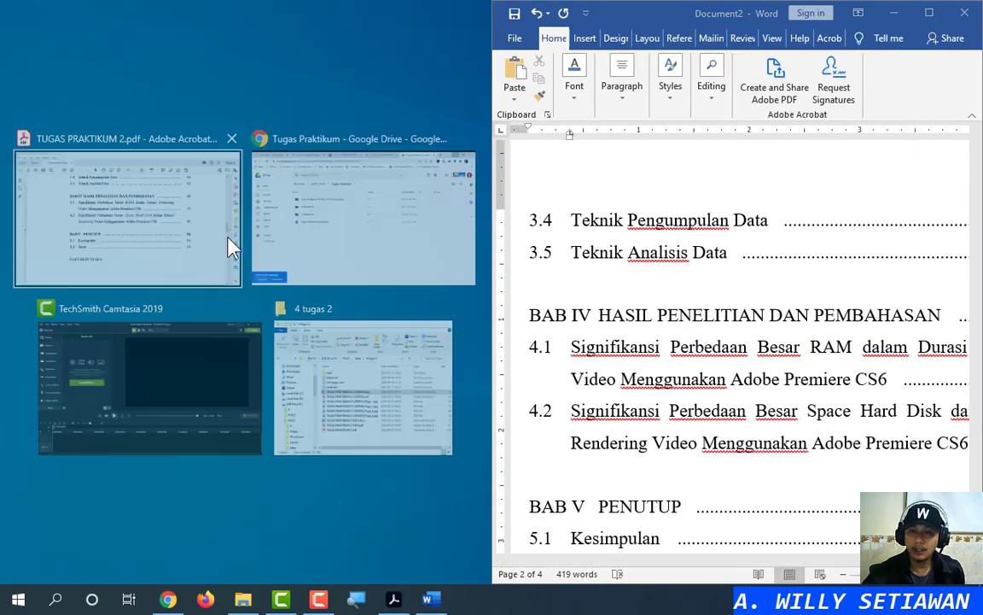
Place the reference PDF beside the Word window on the left of the screen
{"action": "left_click", "coordinate": [144, 213]}
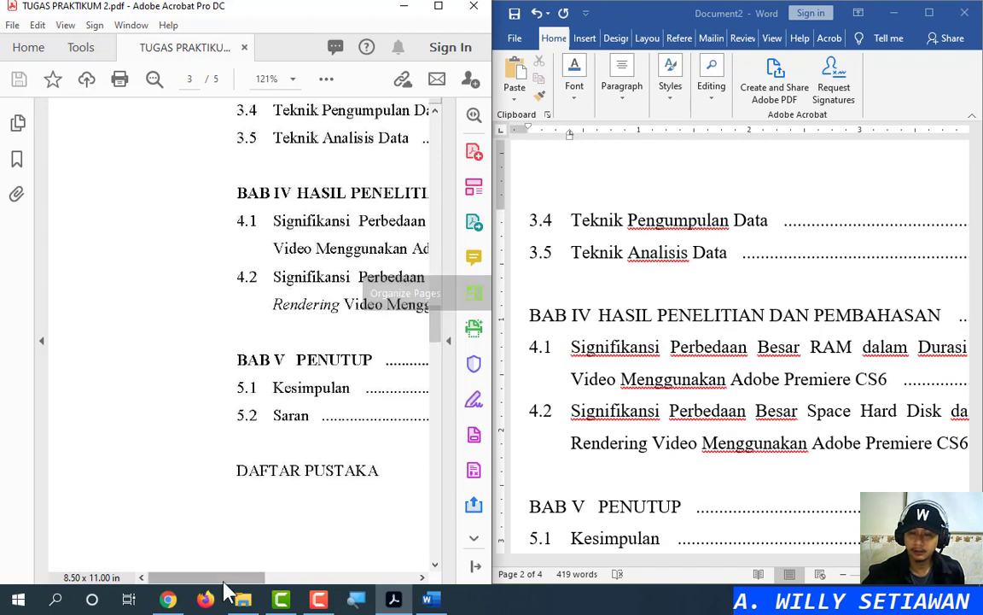
{"action": "left_click_drag", "start_coordinate": [228, 577], "coordinate": [354, 578]}
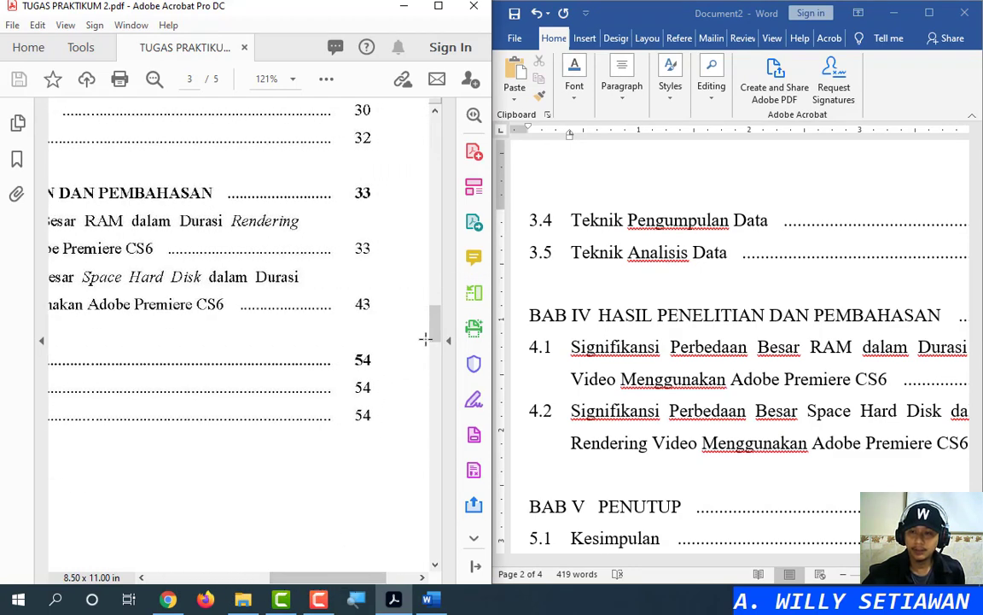
{"action": "left_click_drag", "start_coordinate": [433, 333], "coordinate": [439, 259]}
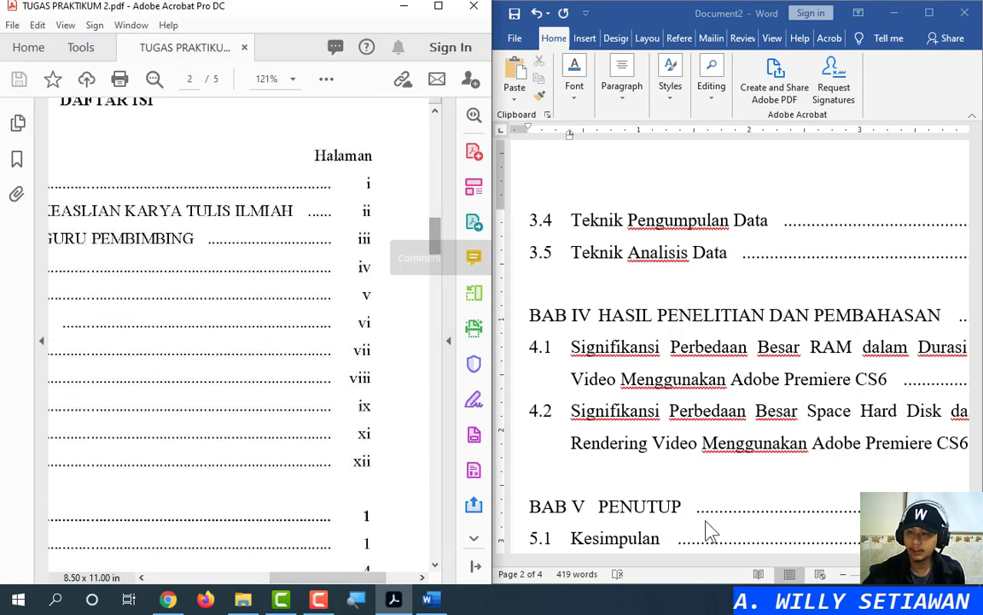
{"action": "left_click_drag", "start_coordinate": [707, 566], "coordinate": [815, 570]}
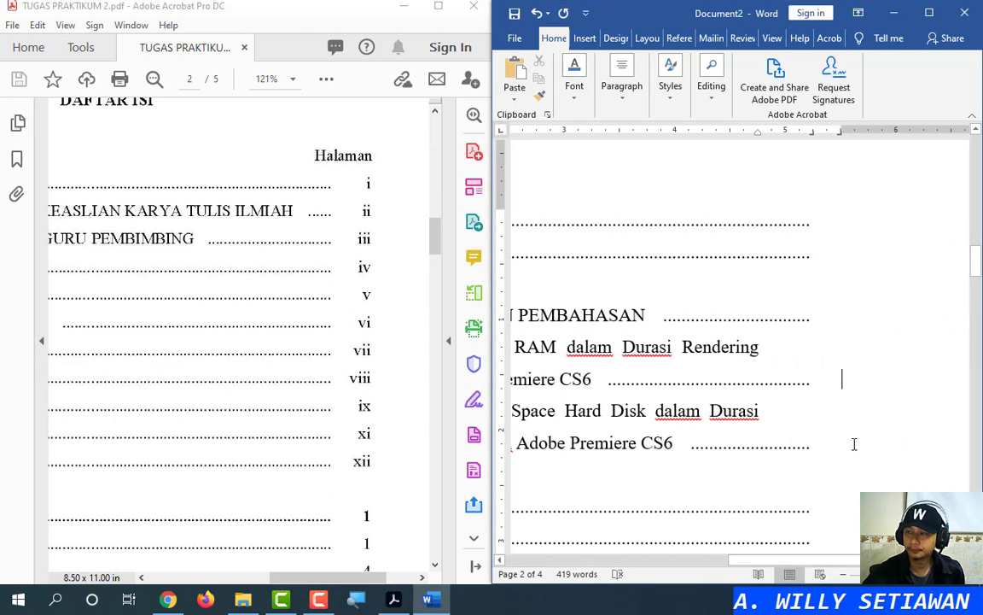
{"action": "scroll", "coordinate": [847, 445], "scroll_direction": "up", "scroll_amount": 8}
Enter the front-matter page numbers i, ii, vii, viii, ix, xi and xii on the first contents lines
{"action": "left_click", "coordinate": [855, 334]}
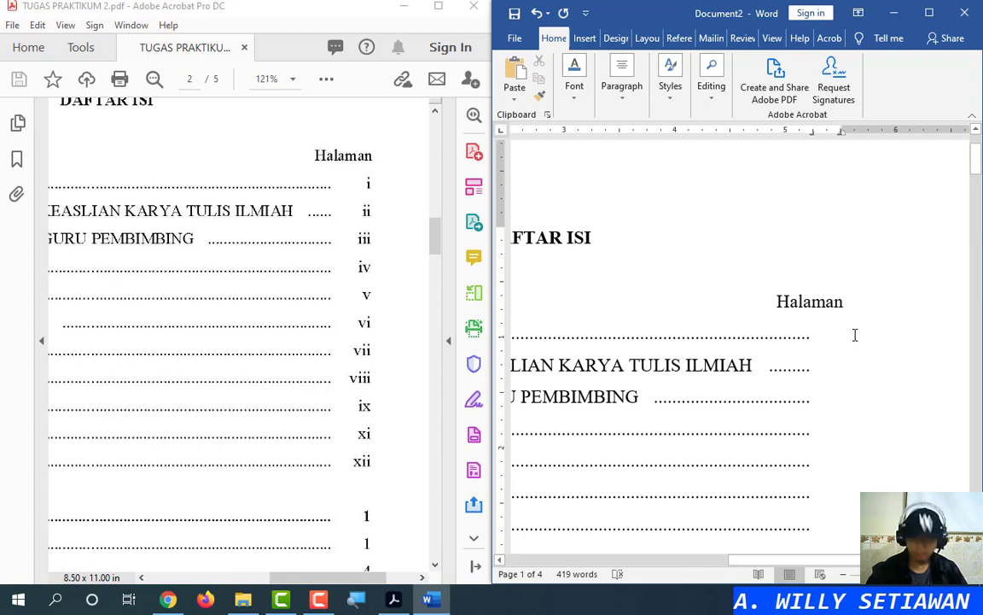
{"action": "type", "text": "i"}
{"action": "key", "text": "Down"}
{"action": "type", "text": "ii"}
{"action": "key", "text": "Down"}
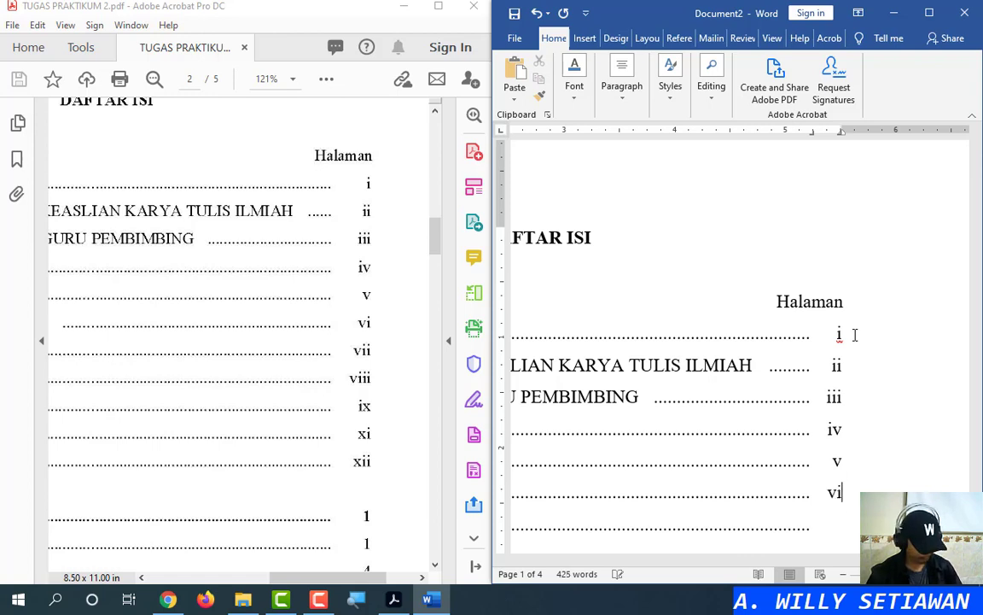
{"action": "type", "text": "vii"}
{"action": "key", "text": "Down"}
{"action": "type", "text": "viii"}
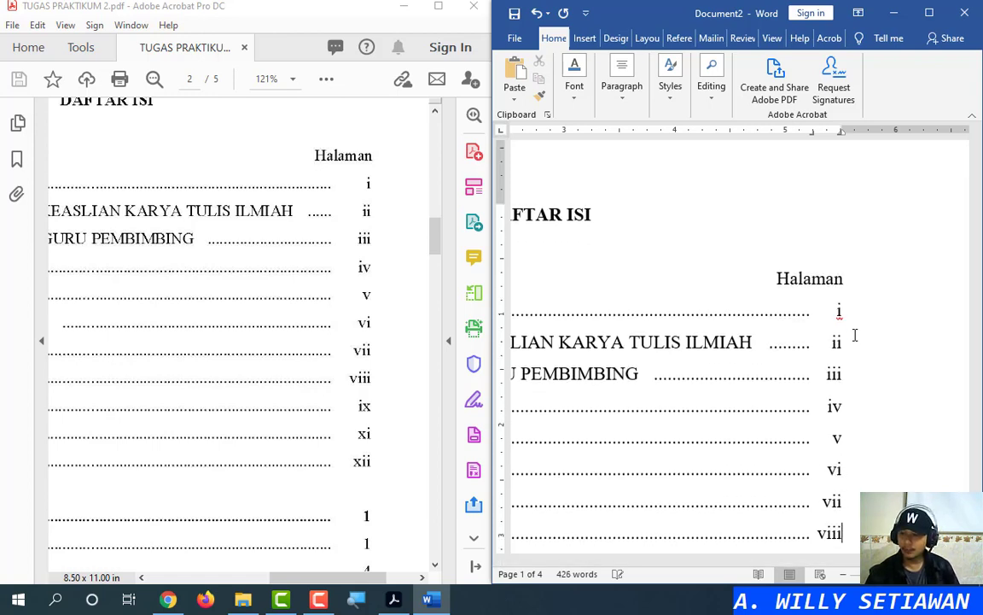
{"action": "key", "text": "Down"}
{"action": "type", "text": "i"}
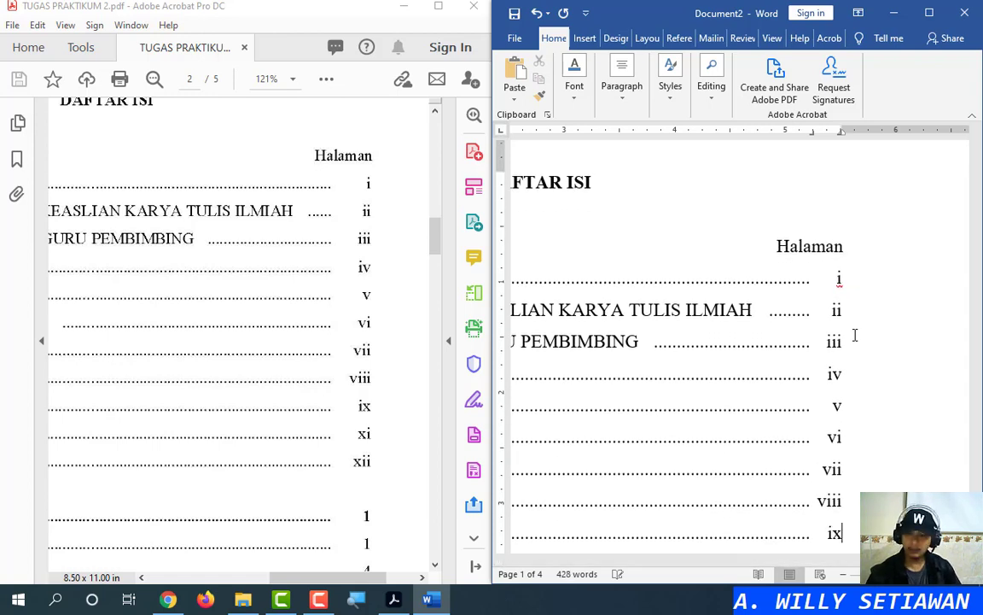
{"action": "type", "text": "x"}
{"action": "key", "text": "Down"}
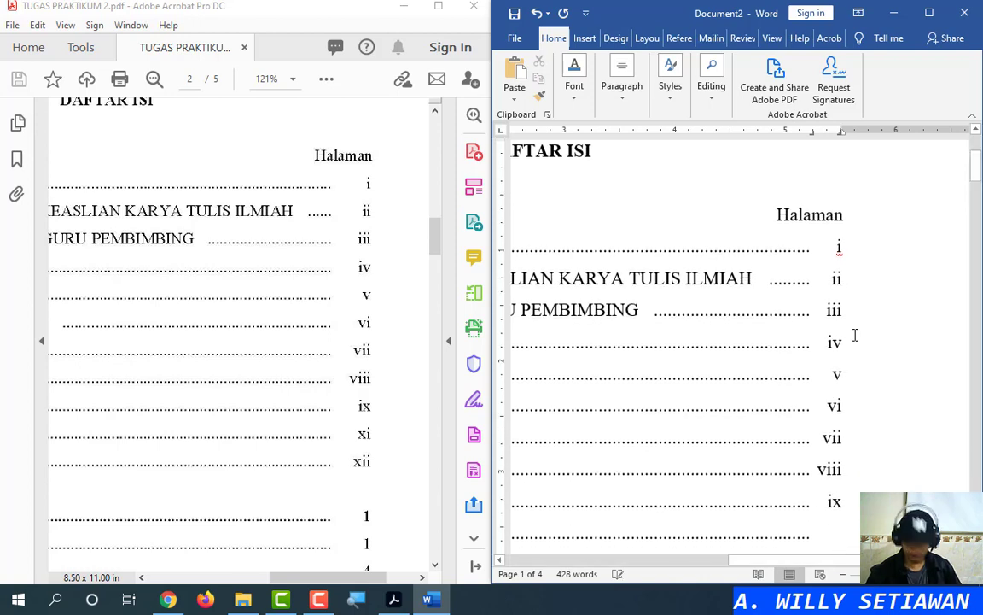
{"action": "type", "text": "xi"}
{"action": "key", "text": "Down"}
{"action": "type", "text": "xii"}
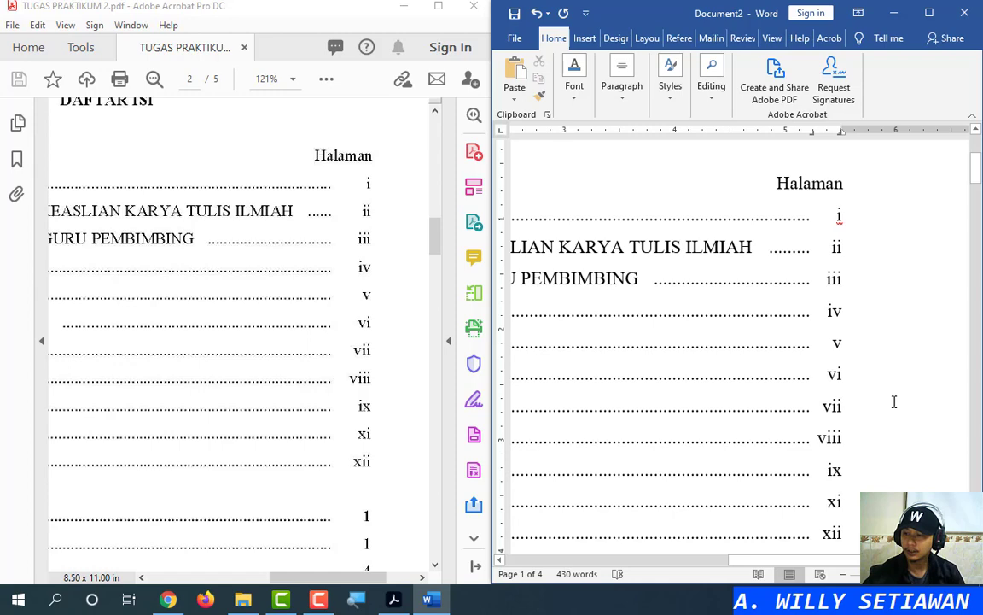
Fill in page numbers on the first chapter entries below the gap, up to 28
{"action": "scroll", "coordinate": [893, 400], "scroll_direction": "down", "scroll_amount": 3}
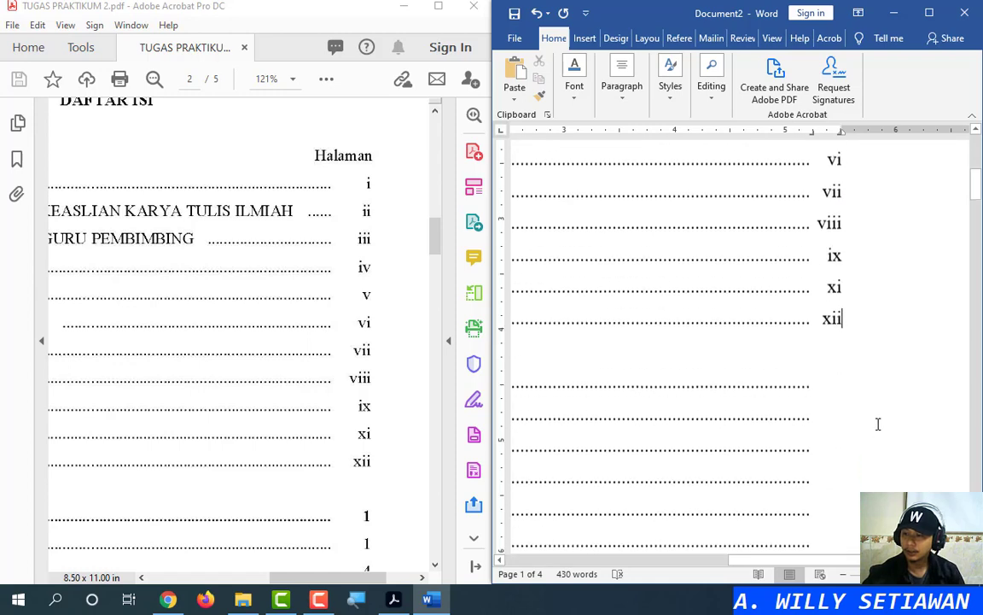
{"action": "left_click", "coordinate": [850, 324]}
{"action": "scroll", "coordinate": [204, 454], "scroll_direction": "down", "scroll_amount": 3}
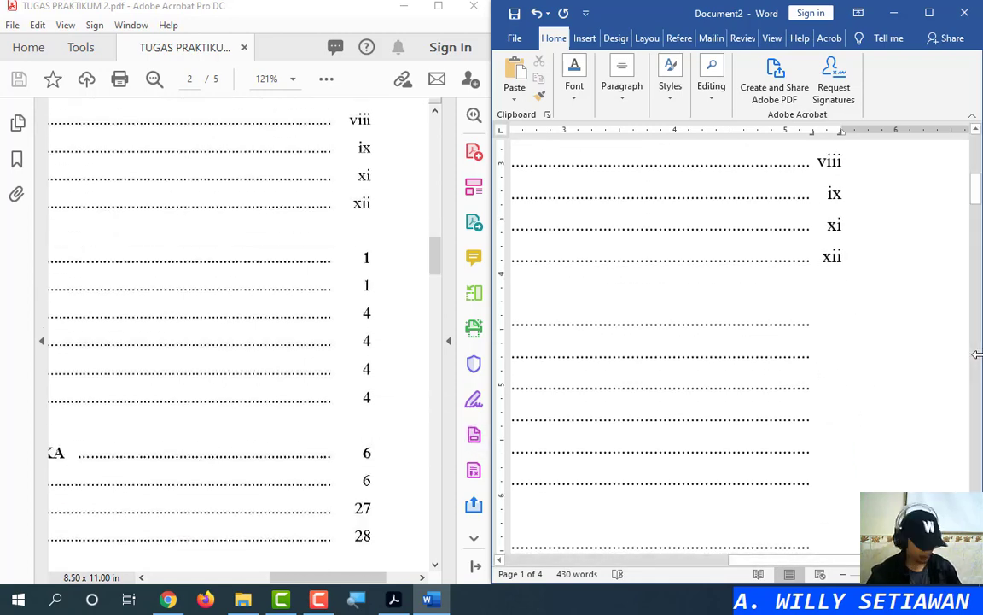
{"action": "type", "text": "1"}
{"action": "key", "text": "Down"}
{"action": "type", "text": "1"}
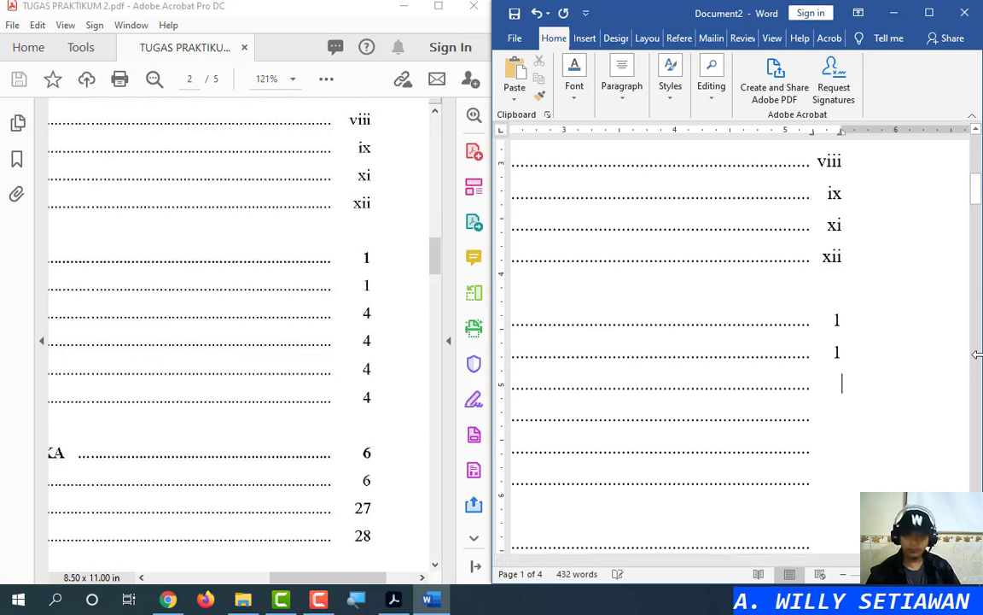
{"action": "type", "text": "4"}
{"action": "key", "text": "Down"}
{"action": "type", "text": "4"}
{"action": "key", "text": "Down"}
{"action": "key", "text": "Down"}
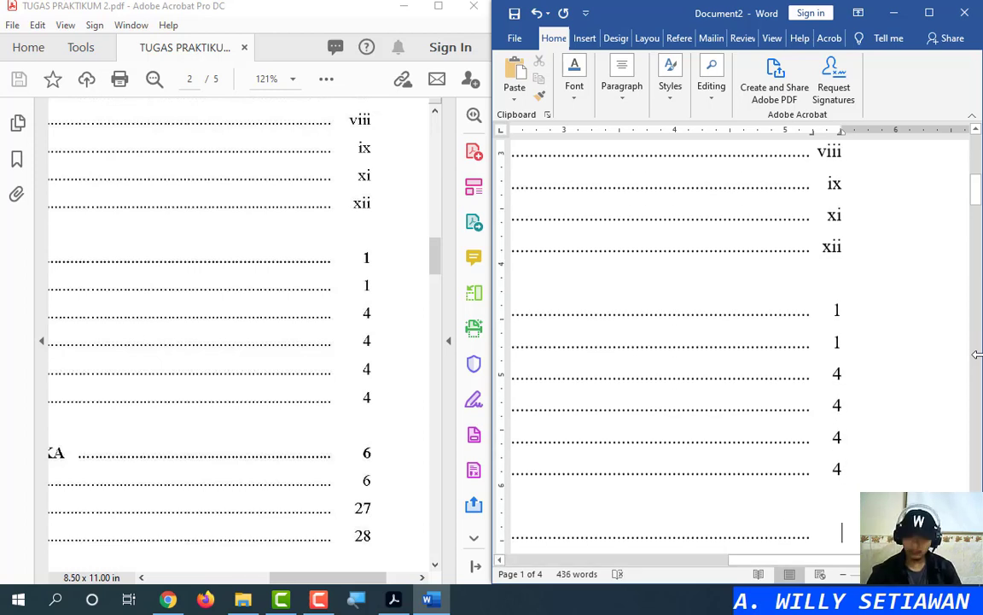
{"action": "type", "text": "6"}
{"action": "key", "text": "Down"}
{"action": "type", "text": "2"}
{"action": "key", "text": "Down"}
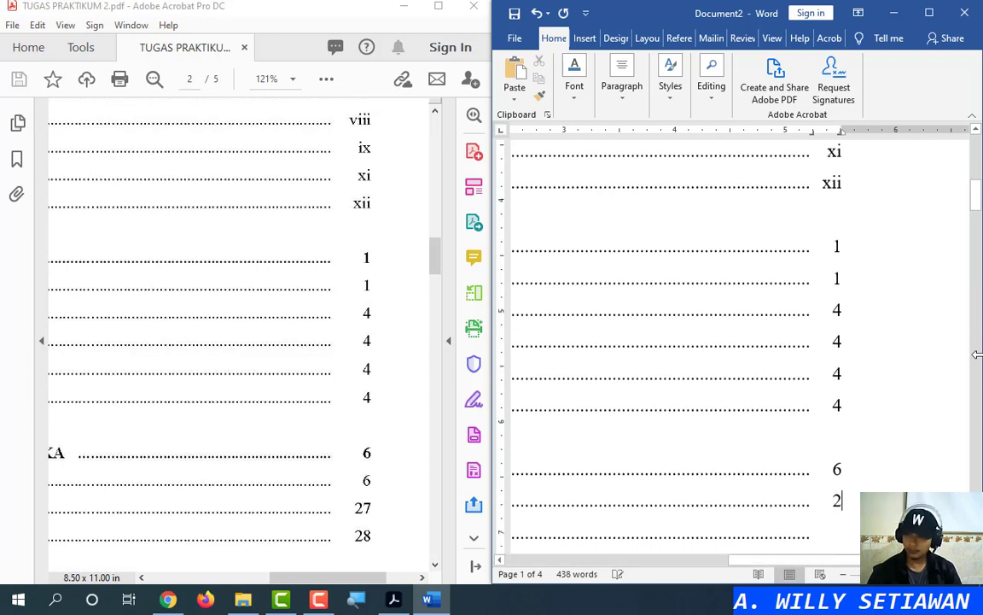
{"action": "type", "text": "7"}
{"action": "key", "text": "Down"}
{"action": "type", "text": "28"}
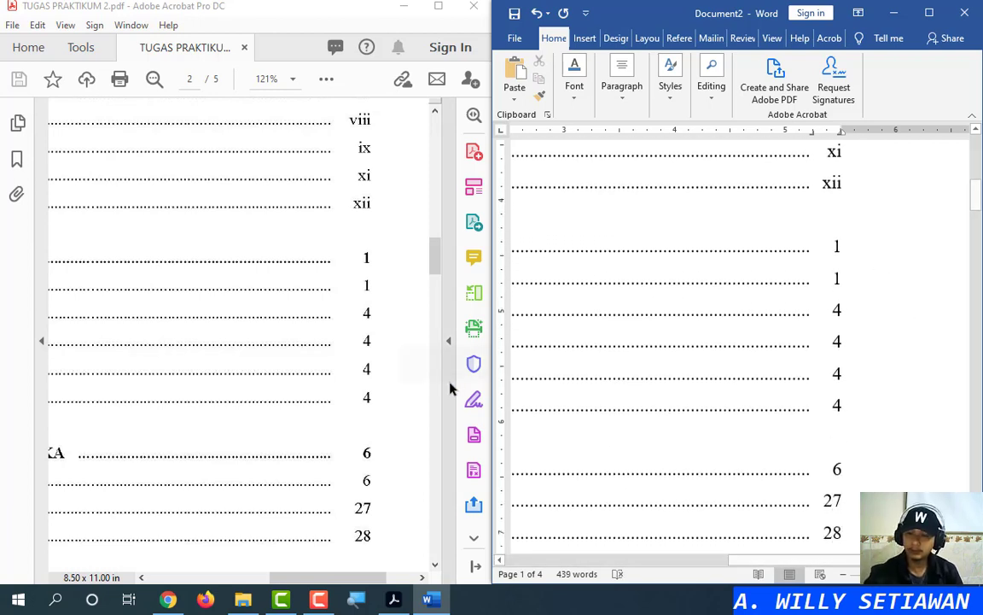
Correct the misplaced page numbers and enter 29, 29 and 30 on the following entries
{"action": "scroll", "coordinate": [314, 377], "scroll_direction": "down", "scroll_amount": 5}
{"action": "scroll", "coordinate": [828, 449], "scroll_direction": "down", "scroll_amount": 3}
{"action": "scroll", "coordinate": [821, 443], "scroll_direction": "down", "scroll_amount": 5}
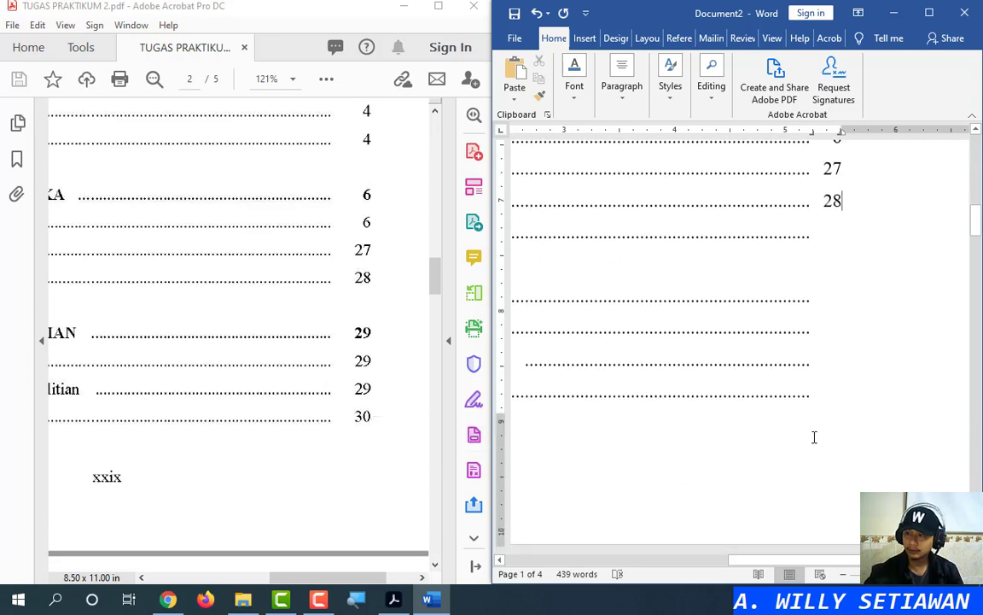
{"action": "type", "text": "2"}
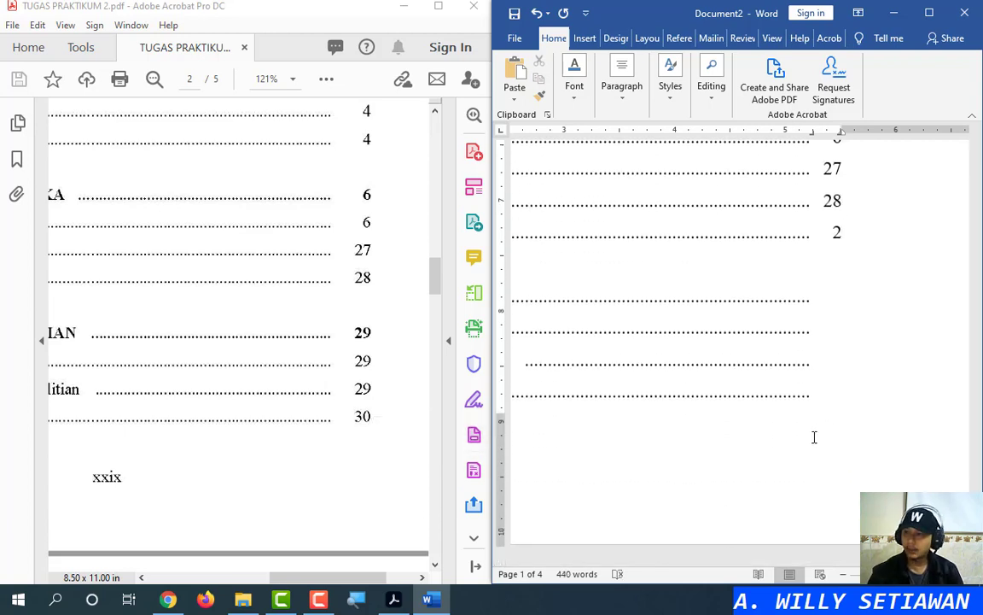
{"action": "scroll", "coordinate": [788, 448], "scroll_direction": "up", "scroll_amount": 3}
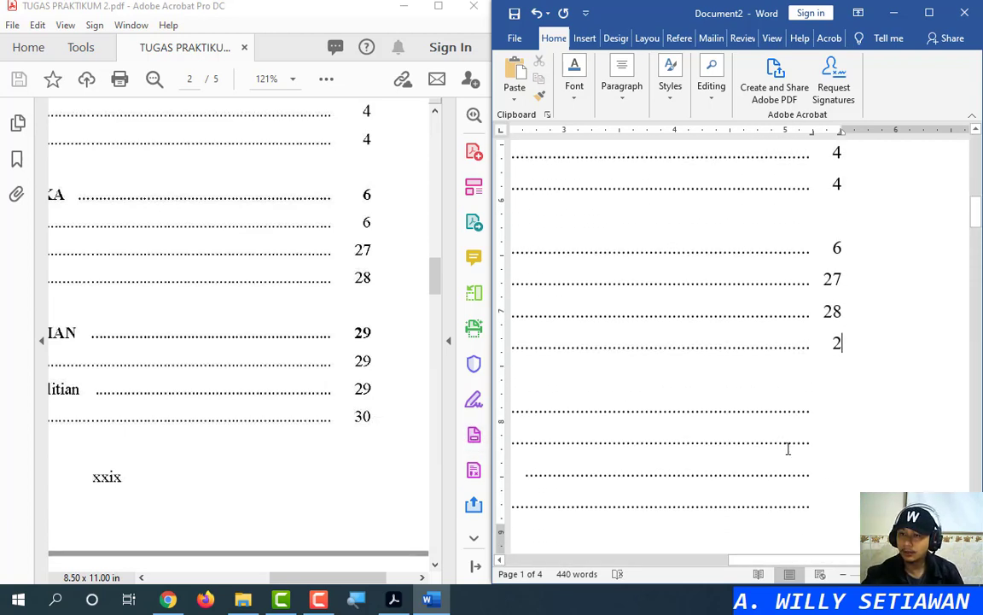
{"action": "key", "text": "BackSpace"}
{"action": "key", "text": "BackSpace"}
{"action": "type", "text": "6"}
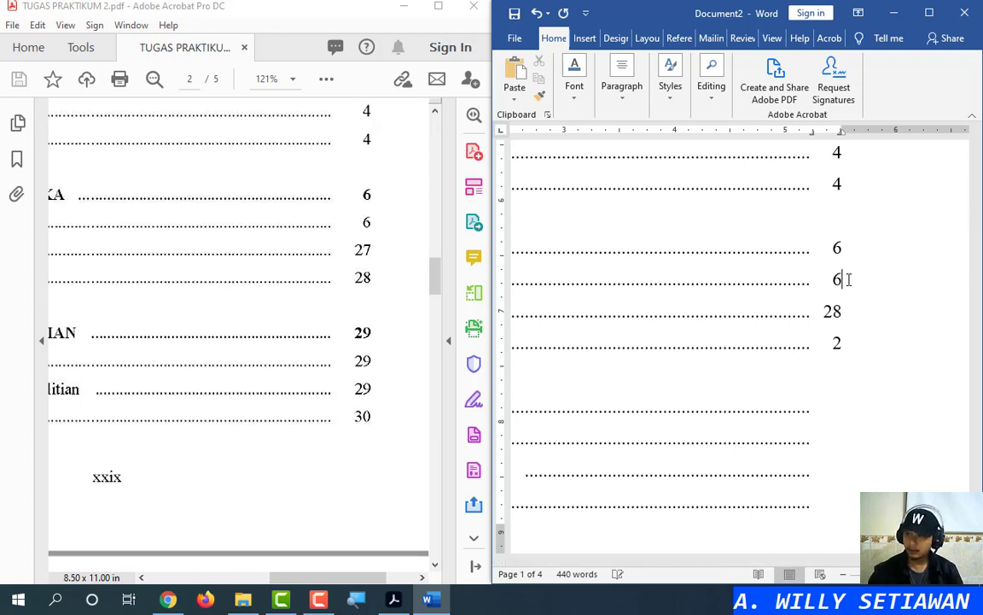
{"action": "key", "text": "BackSpace"}
{"action": "type", "text": "7"}
{"action": "type", "text": "8"}
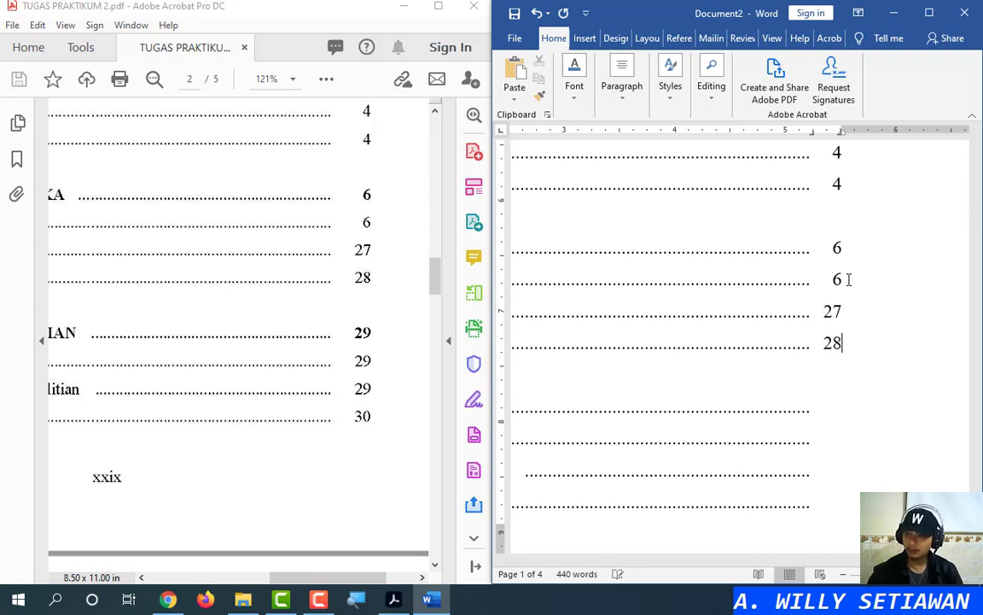
{"action": "type", "text": "9"}
{"action": "key", "text": "Down"}
{"action": "type", "text": "29"}
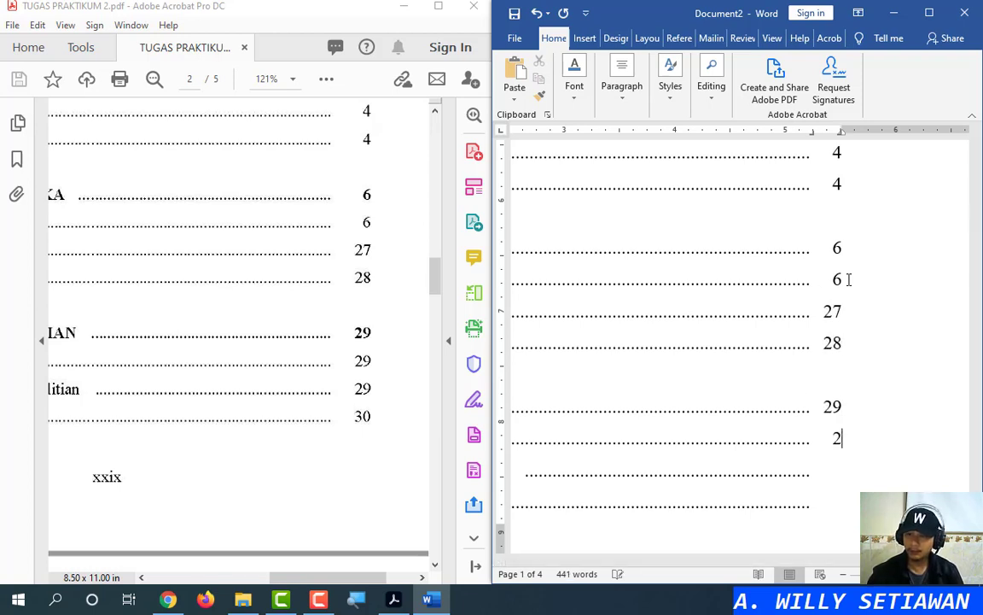
{"action": "key", "text": "Down"}
{"action": "type", "text": "29"}
{"action": "key", "text": "Down"}
{"action": "type", "text": "30"}
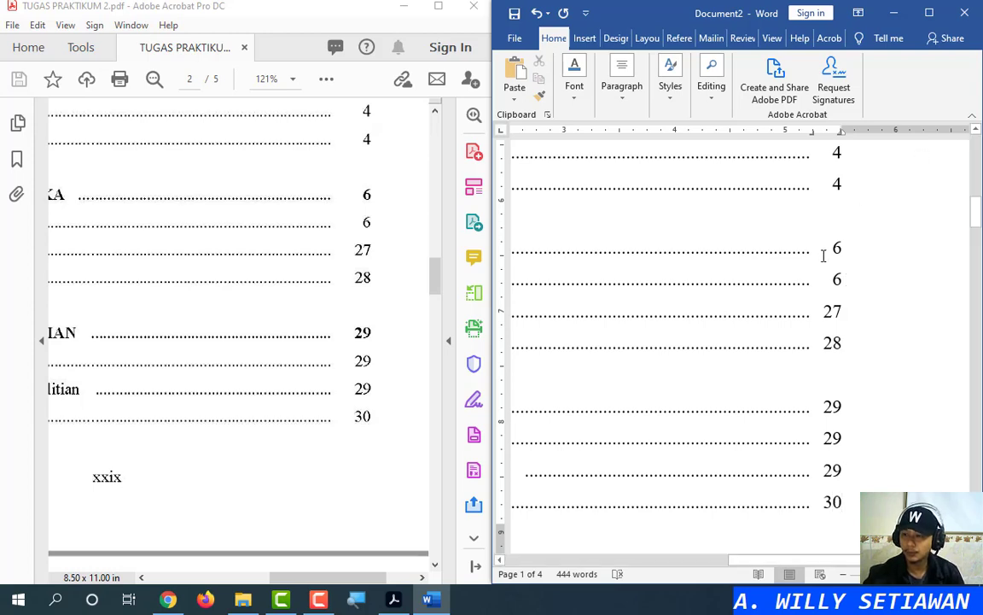
Enter 30, 32, 33 and 33 from the 3.4 entry on, then 54 for BAB V's lines
{"action": "scroll", "coordinate": [772, 342], "scroll_direction": "down", "scroll_amount": 10}
{"action": "scroll", "coordinate": [197, 362], "scroll_direction": "down", "scroll_amount": 10}
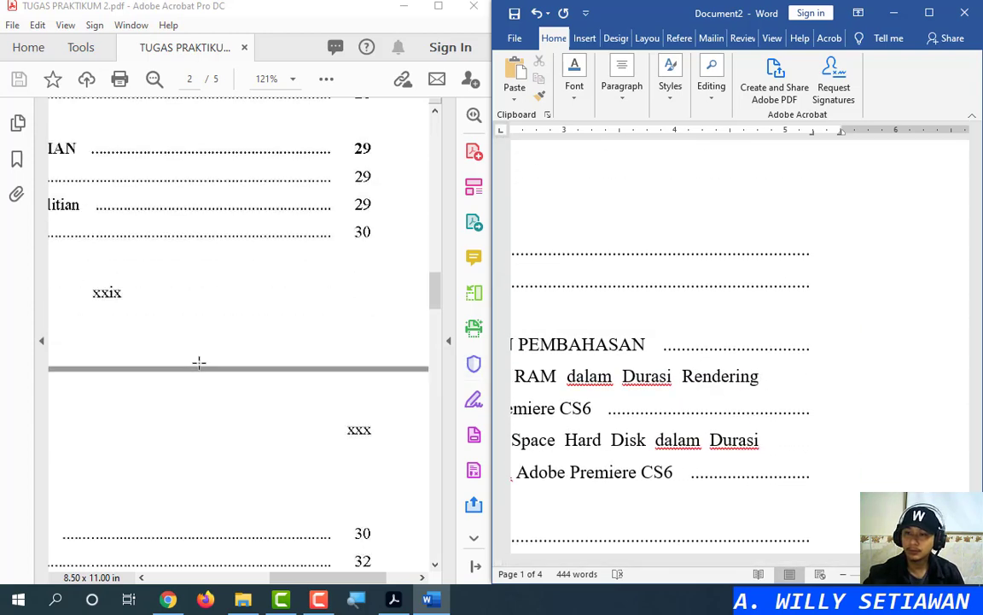
{"action": "scroll", "coordinate": [722, 335], "scroll_direction": "up", "scroll_amount": 5}
{"action": "scroll", "coordinate": [853, 384], "scroll_direction": "down", "scroll_amount": 3}
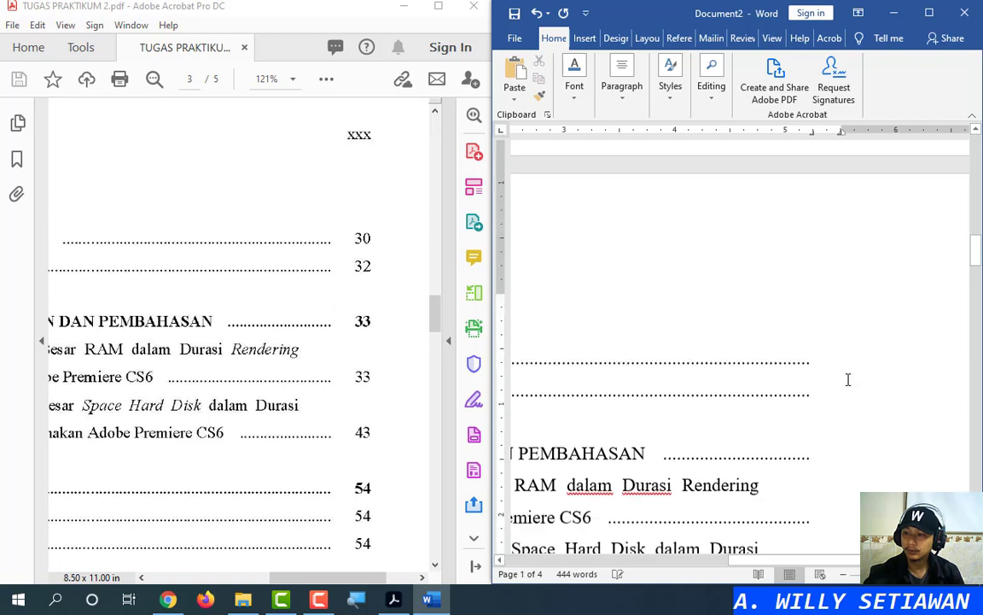
{"action": "left_click", "coordinate": [849, 322]}
{"action": "type", "text": "30"}
{"action": "key", "text": "Down"}
{"action": "type", "text": "32"}
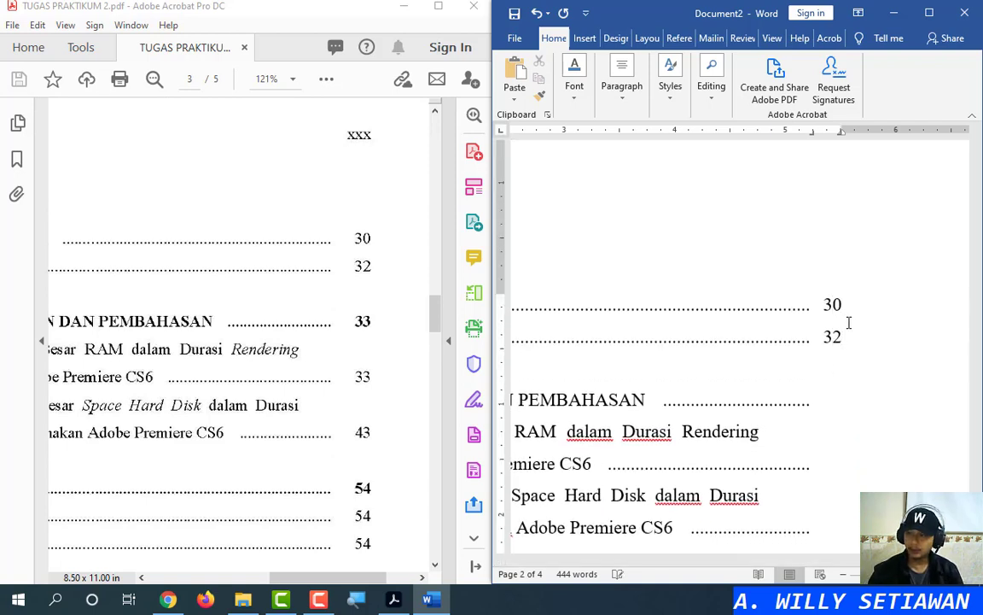
{"action": "type", "text": "33"}
{"action": "key", "text": "Down"}
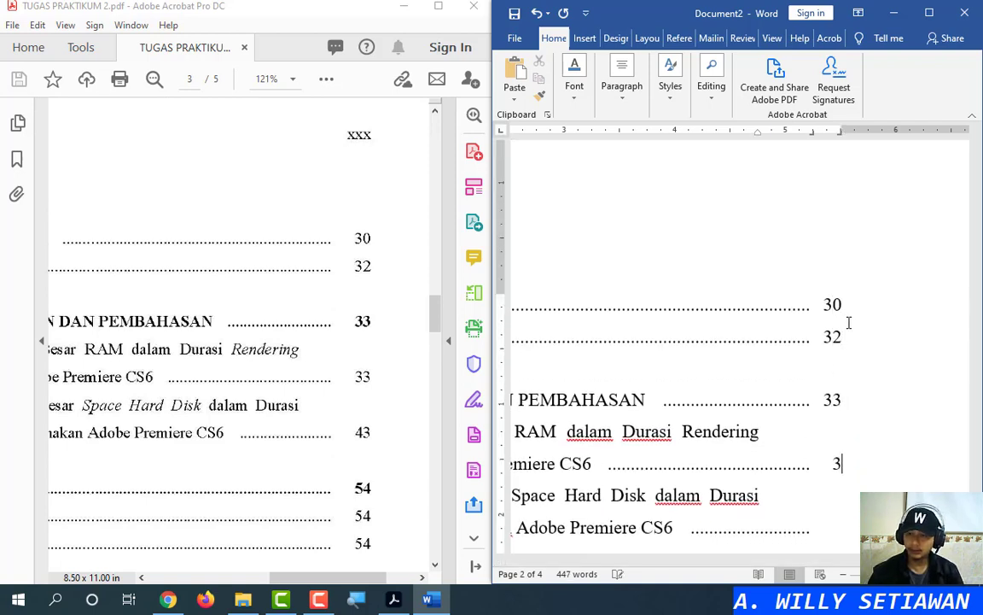
{"action": "type", "text": "3"}
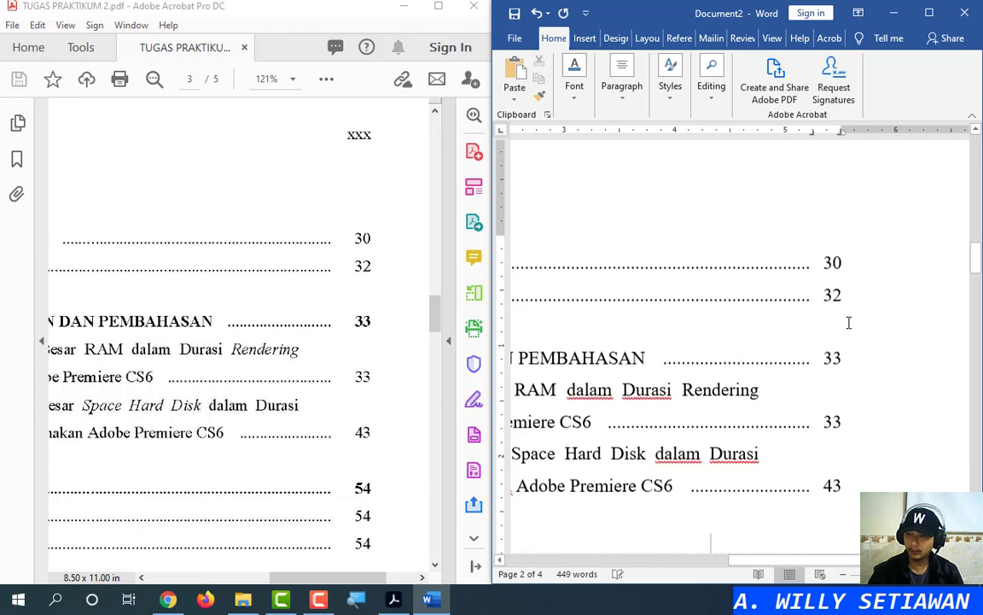
{"action": "key", "text": "Down"}
{"action": "key", "text": "Down"}
{"action": "type", "text": "54"}
{"action": "key", "text": "Down"}
{"action": "type", "text": "54"}
{"action": "key", "text": "Down"}
{"action": "type", "text": "54"}
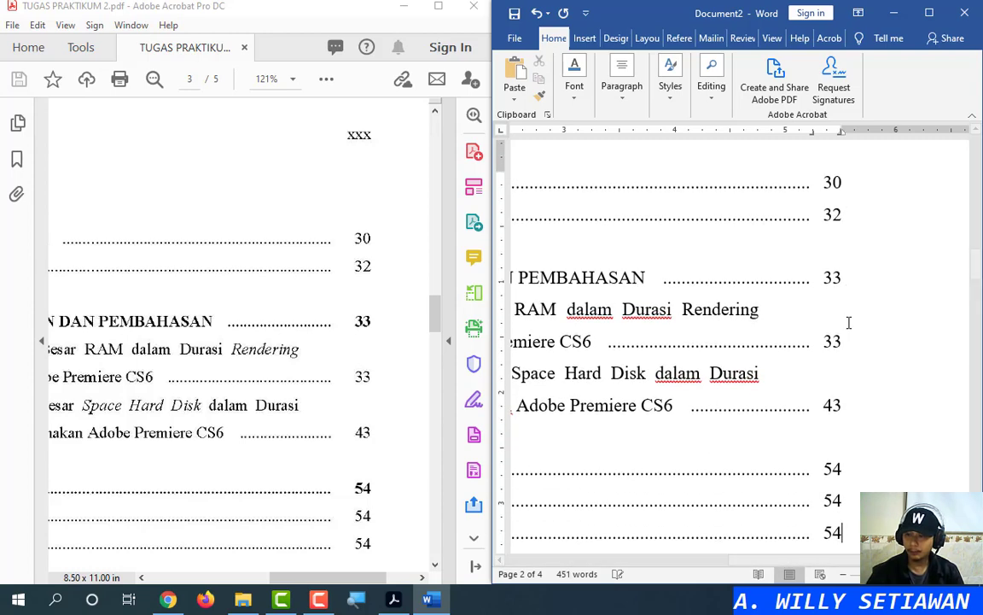
{"action": "scroll", "coordinate": [305, 343], "scroll_direction": "down", "scroll_amount": 3}
{"action": "scroll", "coordinate": [299, 358], "scroll_direction": "down", "scroll_amount": 3}
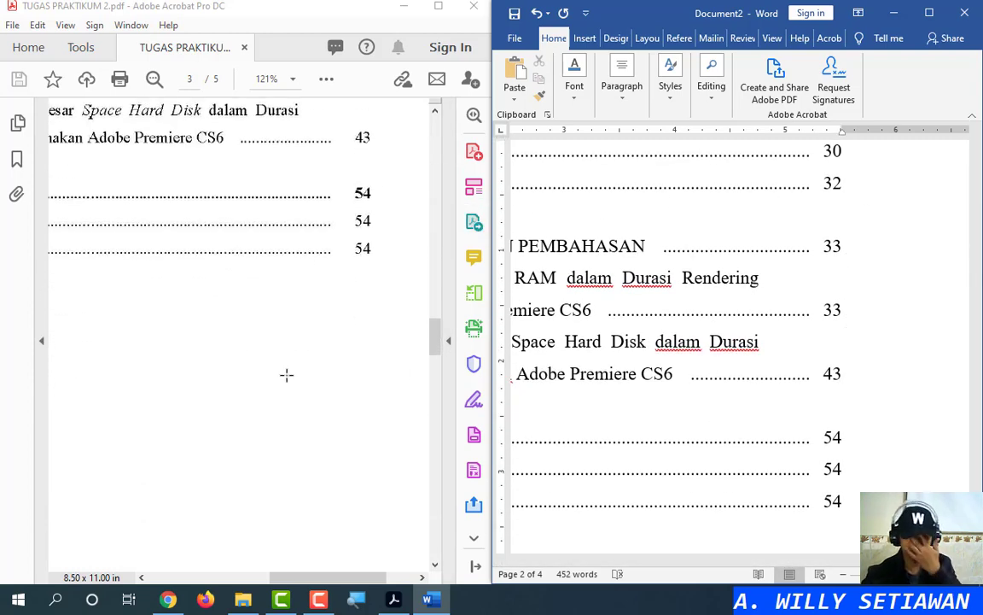
Minimize the PDF reader and maximize Word
{"action": "left_click", "coordinate": [405, 7]}
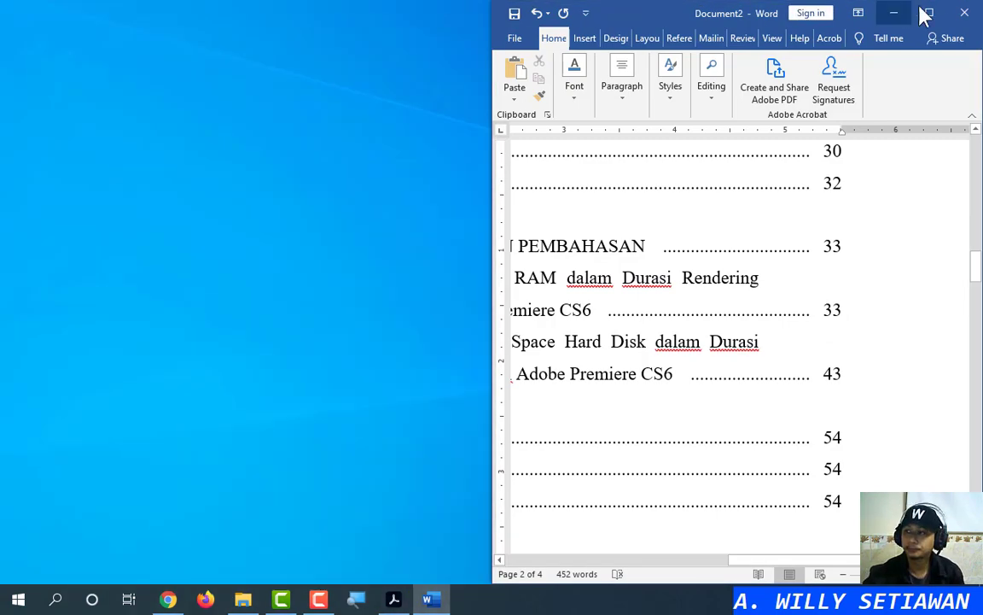
{"action": "left_click", "coordinate": [928, 12]}
{"action": "scroll", "coordinate": [531, 345], "scroll_direction": "down", "scroll_amount": 3}
{"action": "scroll", "coordinate": [531, 345], "scroll_direction": "up", "scroll_amount": 8}
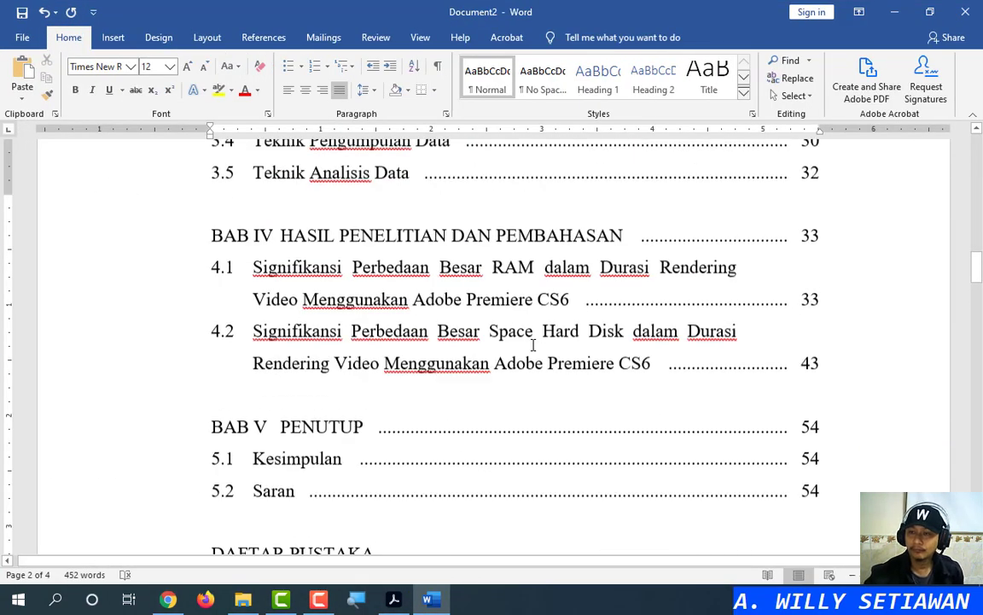
{"action": "scroll", "coordinate": [528, 344], "scroll_direction": "up", "scroll_amount": 8}
{"action": "scroll", "coordinate": [522, 345], "scroll_direction": "down", "scroll_amount": 4}
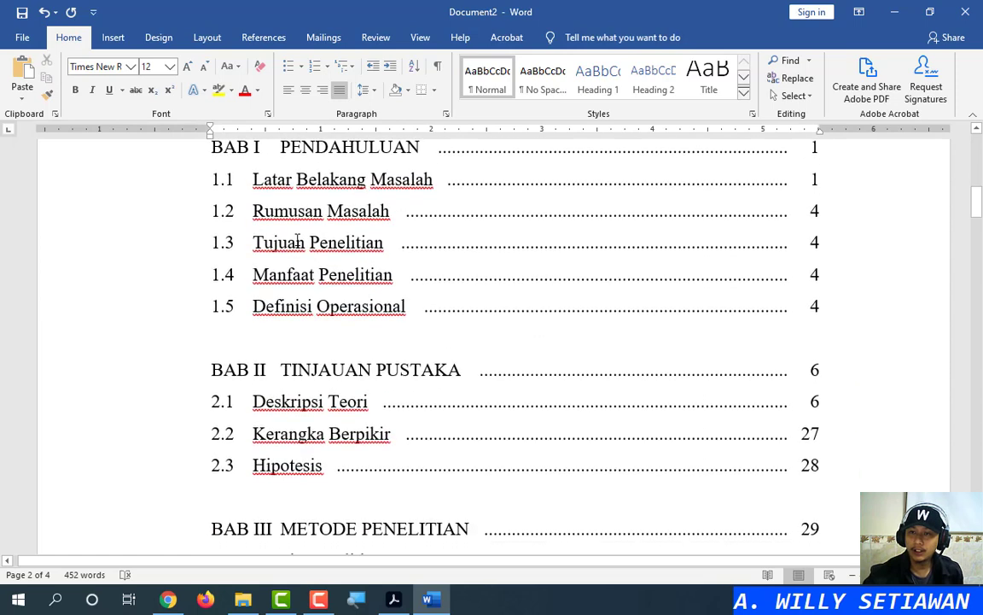
{"action": "scroll", "coordinate": [220, 202], "scroll_direction": "up", "scroll_amount": 1}
Make the BAB I, BAB II and BAB III chapter lines bold
{"action": "left_click", "coordinate": [149, 202]}
{"action": "key", "text": "ctrl+b"}
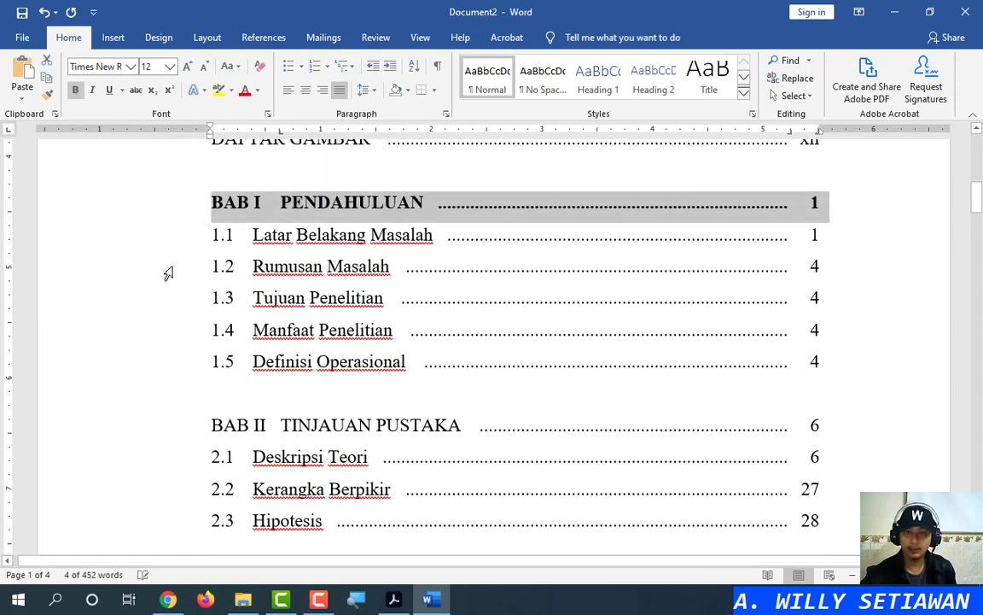
{"action": "left_click", "coordinate": [145, 416]}
{"action": "key", "text": "ctrl+b"}
{"action": "scroll", "coordinate": [139, 388], "scroll_direction": "down", "scroll_amount": 5}
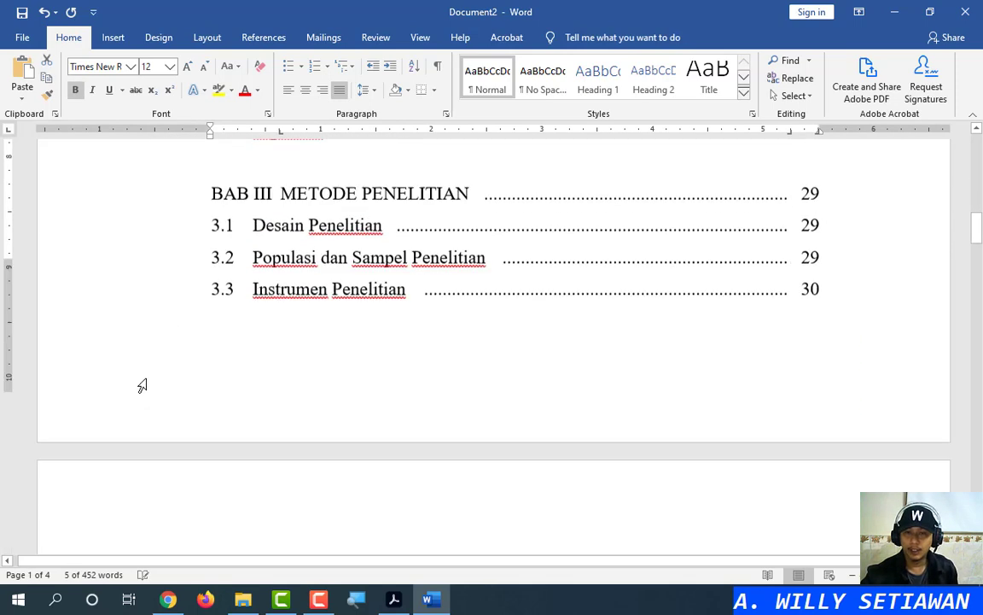
{"action": "scroll", "coordinate": [142, 205], "scroll_direction": "up", "scroll_amount": 1}
{"action": "left_click", "coordinate": [141, 201]}
{"action": "key", "text": "ctrl+b"}
Bold the BAB IV, BAB V and DAFTAR PUSTAKA lines in the contents
{"action": "scroll", "coordinate": [176, 339], "scroll_direction": "down", "scroll_amount": 5}
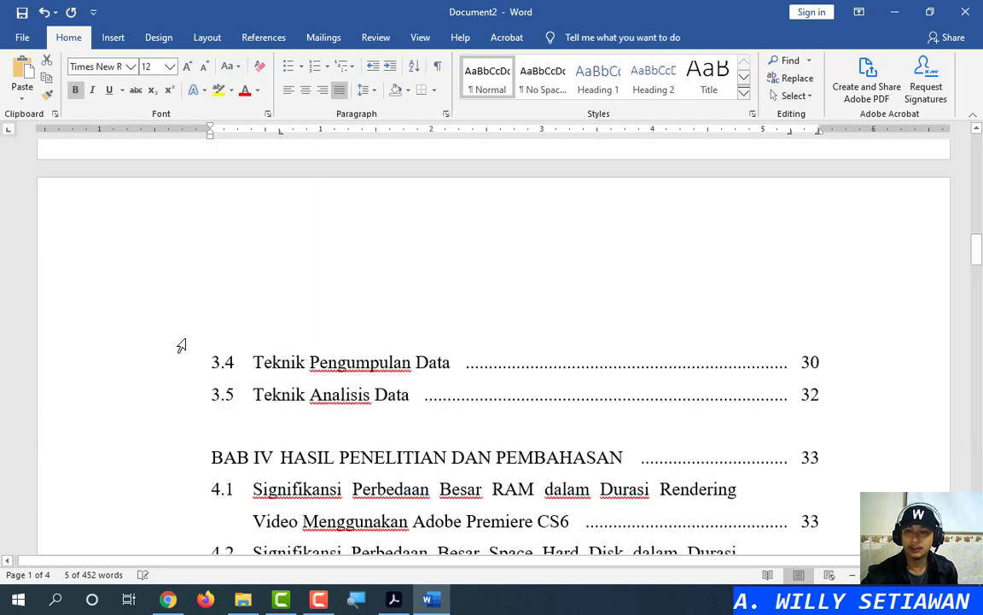
{"action": "left_click", "coordinate": [159, 359]}
{"action": "scroll", "coordinate": [156, 389], "scroll_direction": "down", "scroll_amount": 1}
{"action": "left_click", "coordinate": [154, 388]}
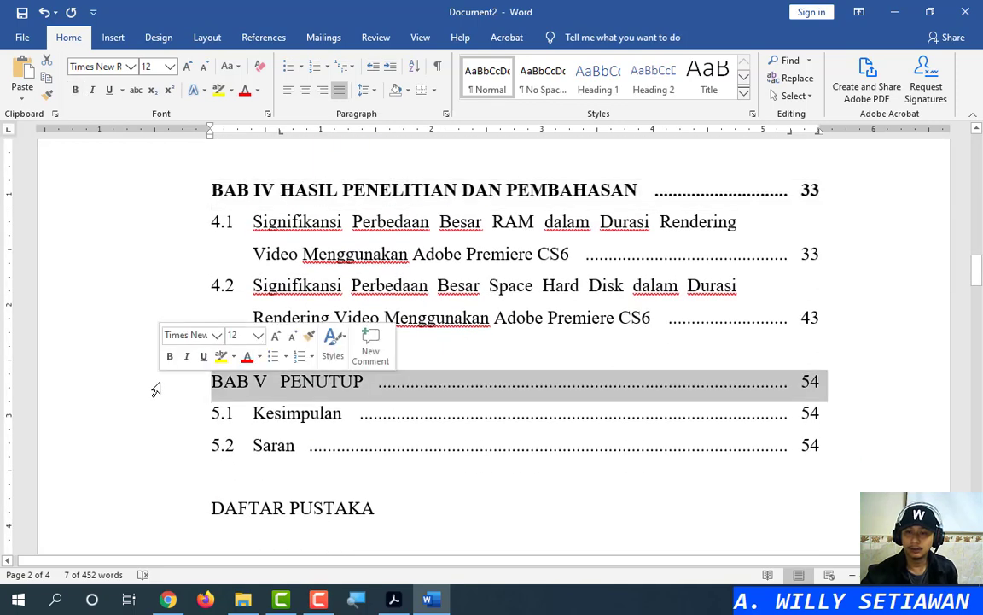
{"action": "key", "text": "ctrl+b"}
{"action": "left_click", "coordinate": [146, 515]}
{"action": "key", "text": "ctrl+b"}
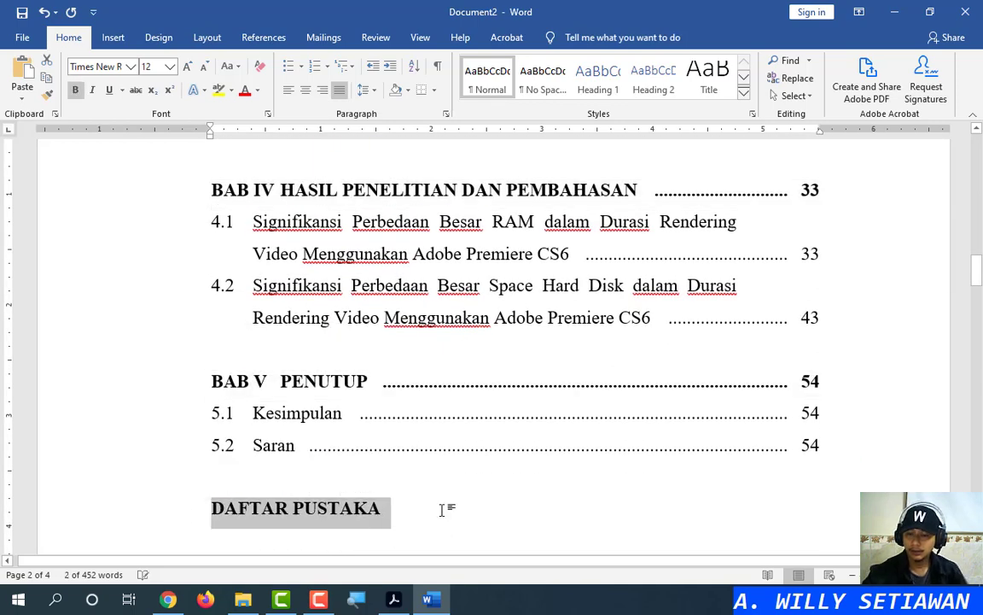
{"action": "left_click", "coordinate": [439, 509]}
{"action": "scroll", "coordinate": [698, 413], "scroll_direction": "up", "scroll_amount": 20}
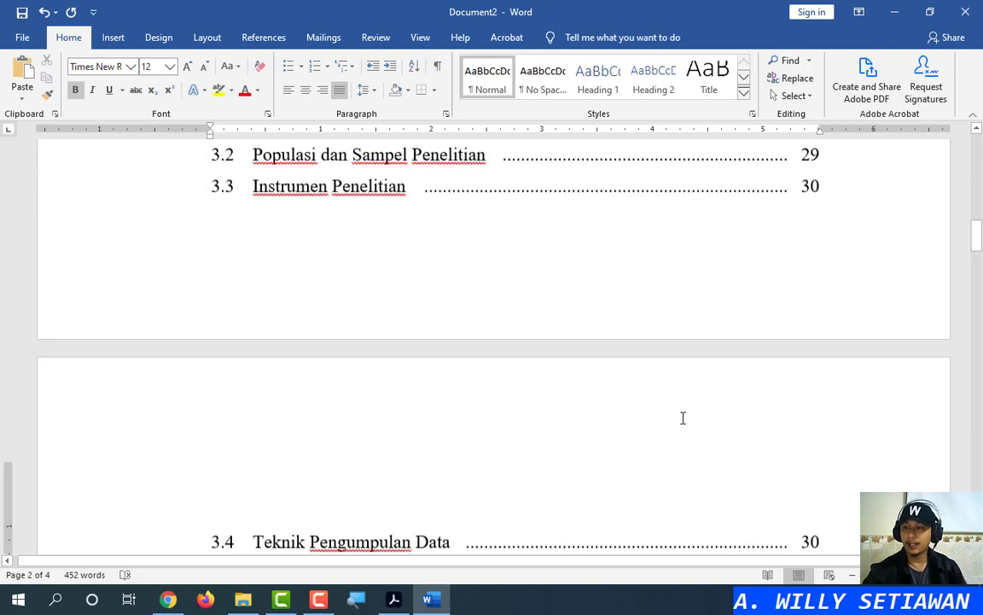
{"action": "scroll", "coordinate": [632, 440], "scroll_direction": "up", "scroll_amount": 3}
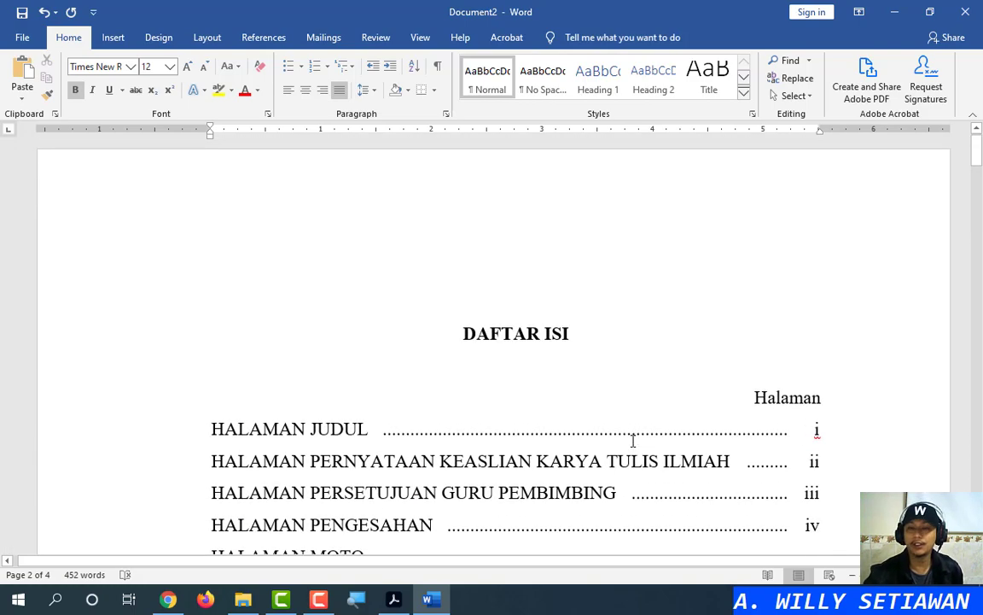
{"action": "scroll", "coordinate": [632, 441], "scroll_direction": "down", "scroll_amount": 6}
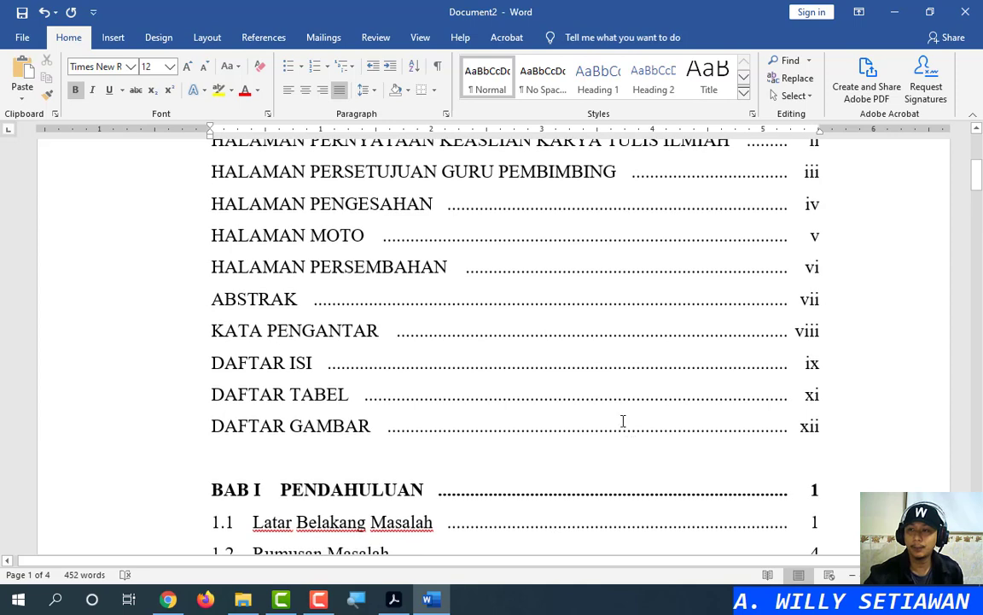
{"action": "scroll", "coordinate": [632, 397], "scroll_direction": "up", "scroll_amount": 3}
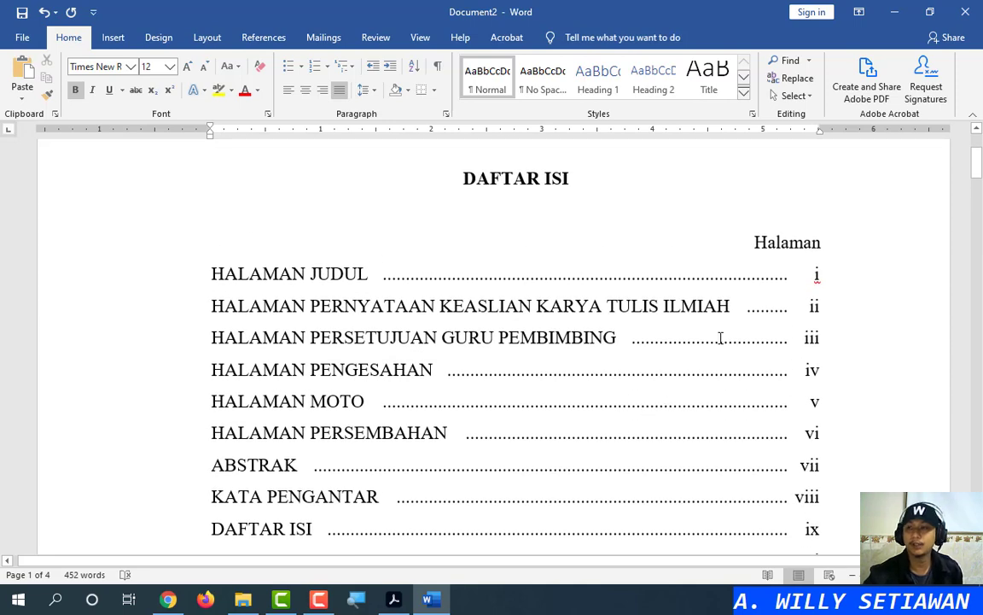
{"action": "left_click", "coordinate": [745, 304]}
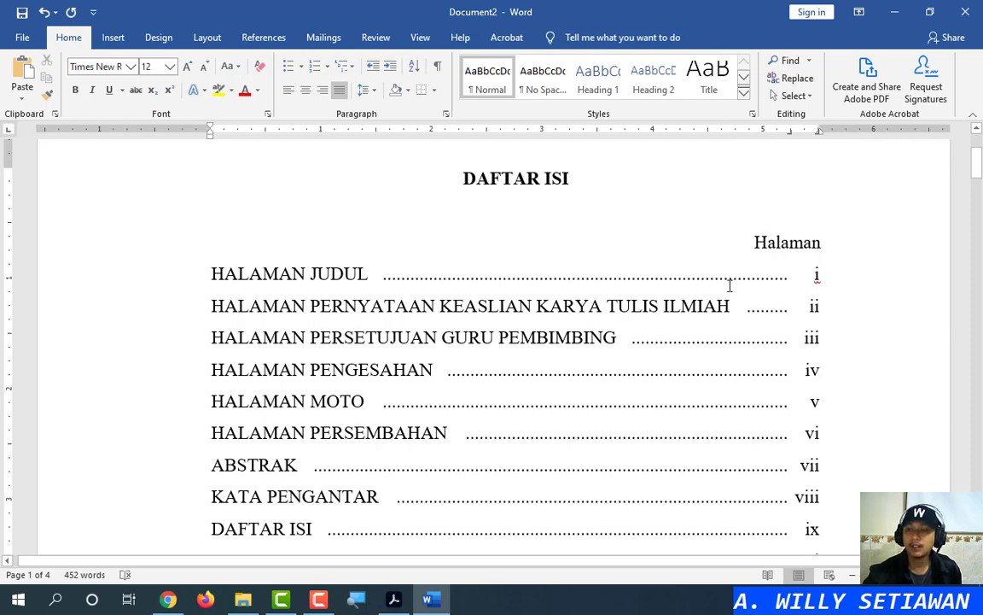
{"action": "double_click", "coordinate": [790, 133]}
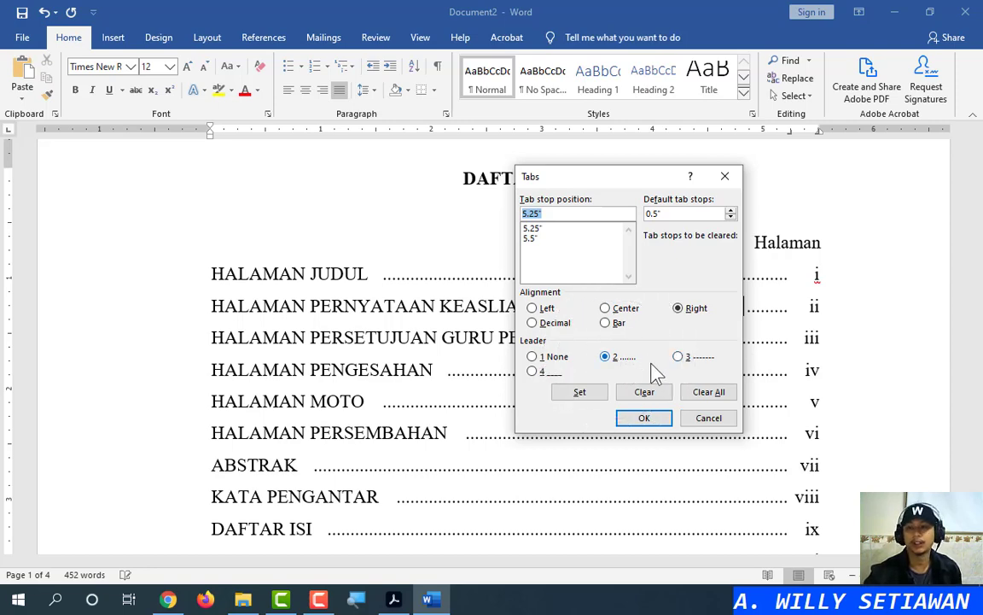
{"action": "left_click", "coordinate": [712, 420]}
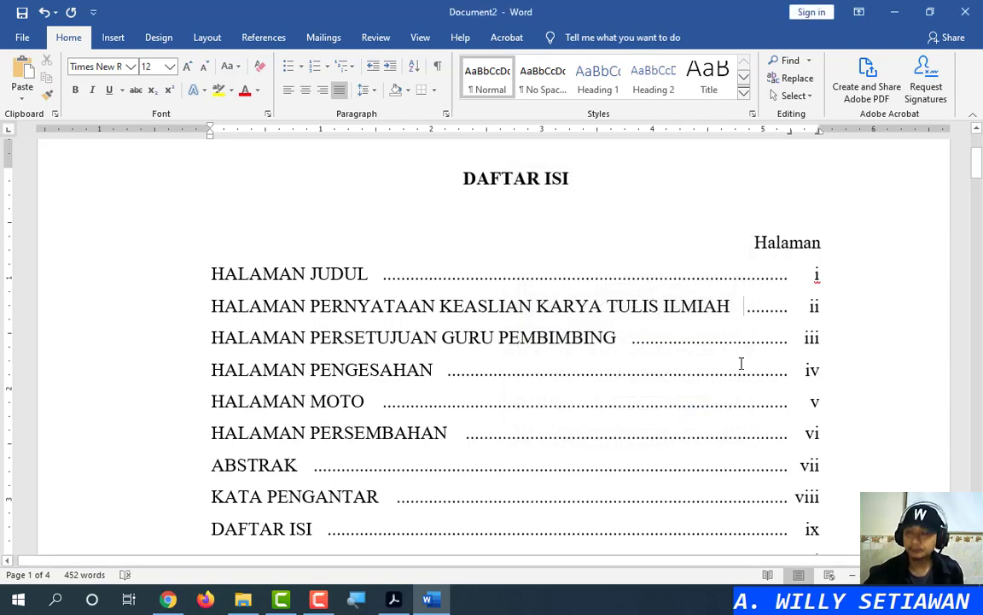
{"action": "scroll", "coordinate": [739, 363], "scroll_direction": "down", "scroll_amount": 3}
{"action": "scroll", "coordinate": [768, 324], "scroll_direction": "up", "scroll_amount": 3}
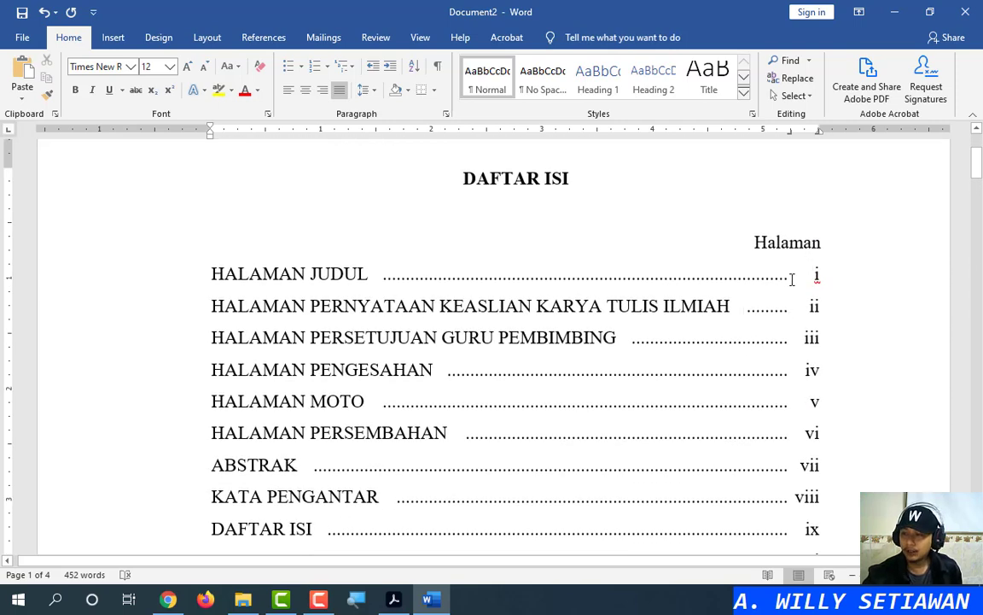
{"action": "left_click", "coordinate": [791, 275]}
{"action": "scroll", "coordinate": [781, 282], "scroll_direction": "down", "scroll_amount": 2}
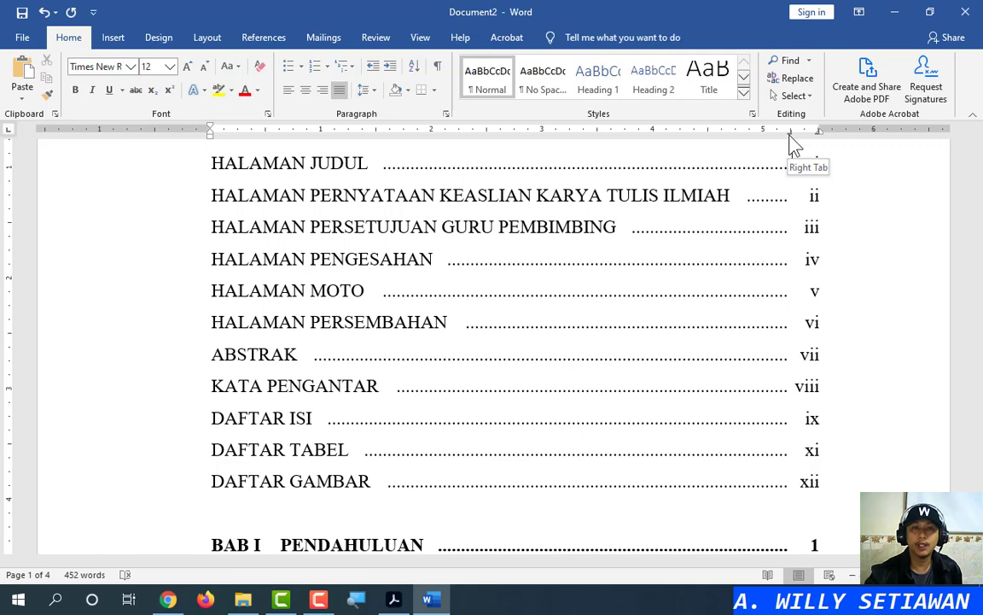
{"action": "scroll", "coordinate": [356, 463], "scroll_direction": "down", "scroll_amount": 2}
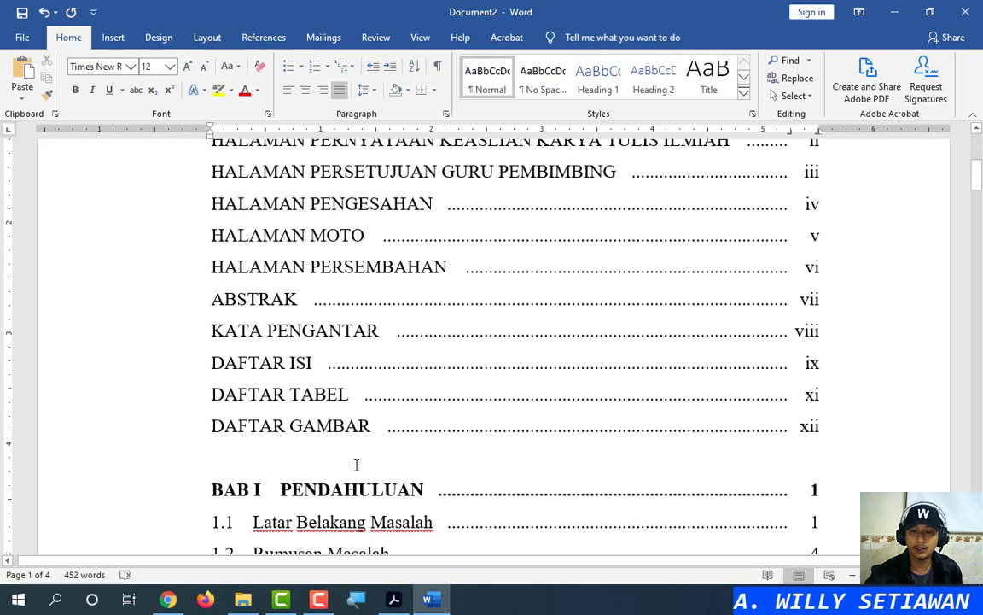
{"action": "scroll", "coordinate": [376, 466], "scroll_direction": "down", "scroll_amount": 4}
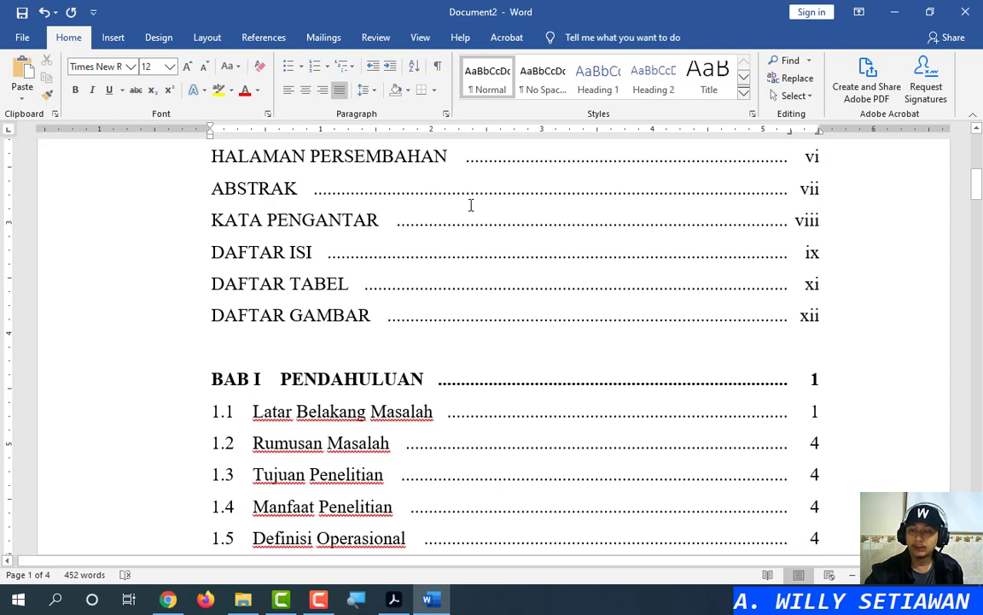
Undo the dotted leader on the line under DAFTAR GAMBAR and add an empty line there
{"action": "left_click", "coordinate": [220, 347]}
{"action": "left_click", "coordinate": [219, 347]}
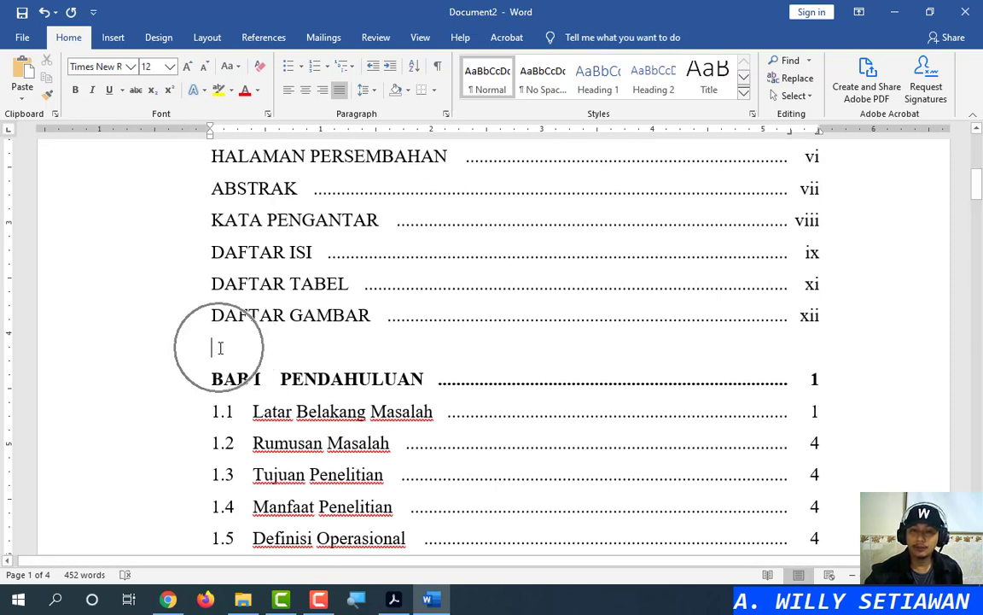
{"action": "scroll", "coordinate": [219, 347], "scroll_direction": "down", "scroll_amount": 5}
{"action": "left_click", "coordinate": [219, 180]}
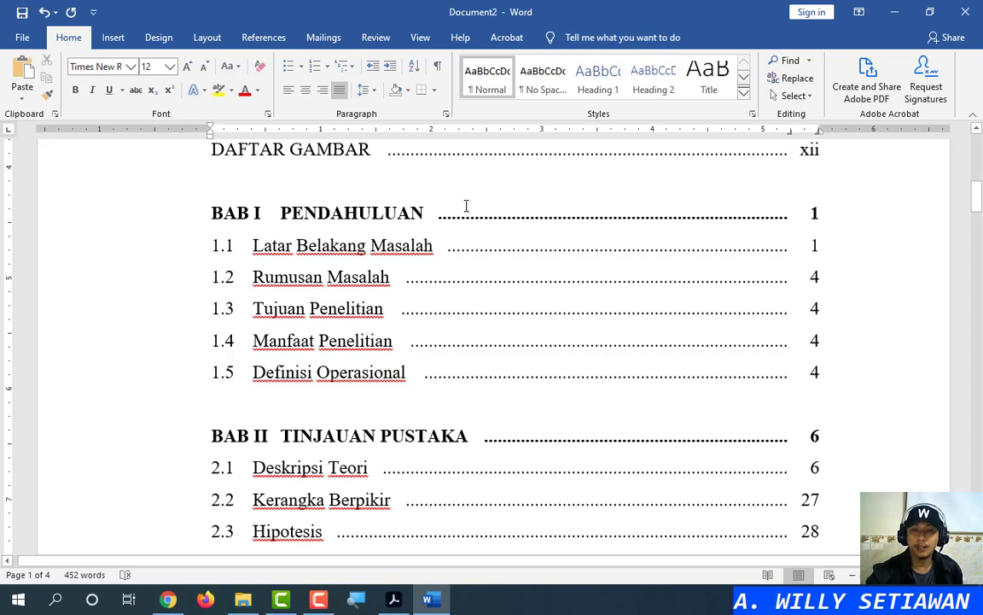
{"action": "key", "text": "Tab"}
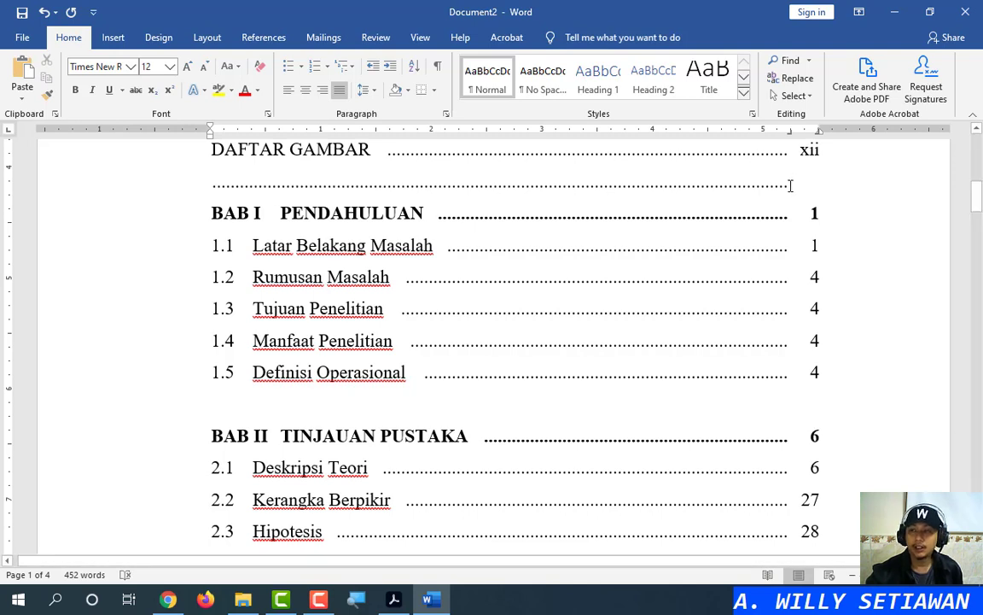
{"action": "key", "text": "Tab"}
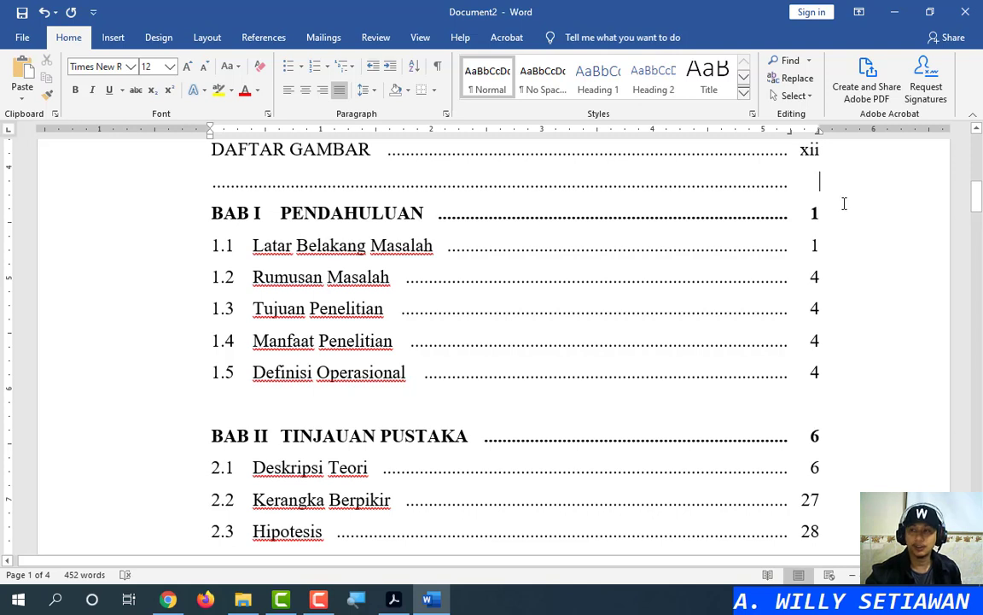
{"action": "key", "text": "ctrl+z"}
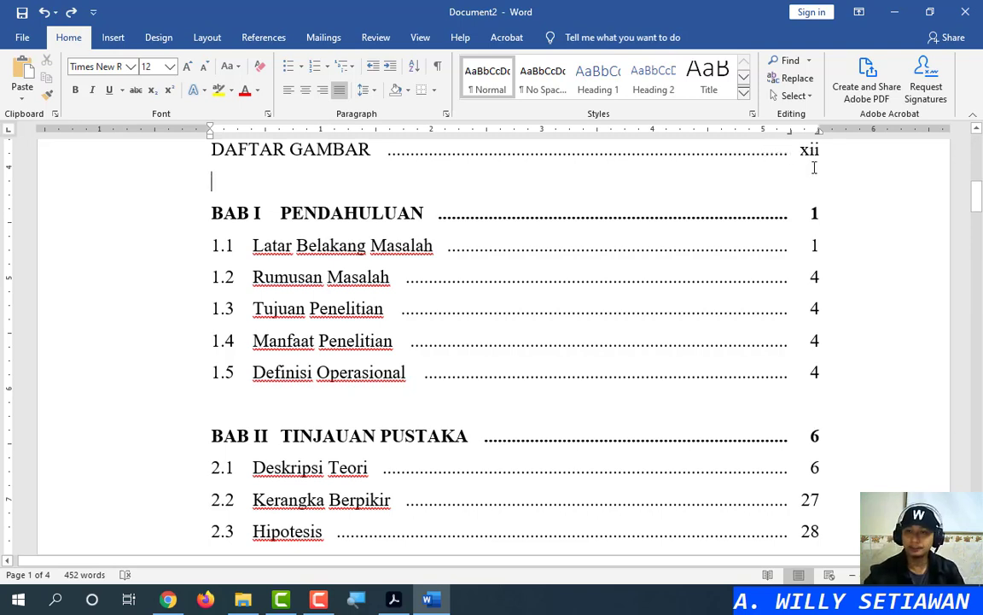
{"action": "key", "text": "Return"}
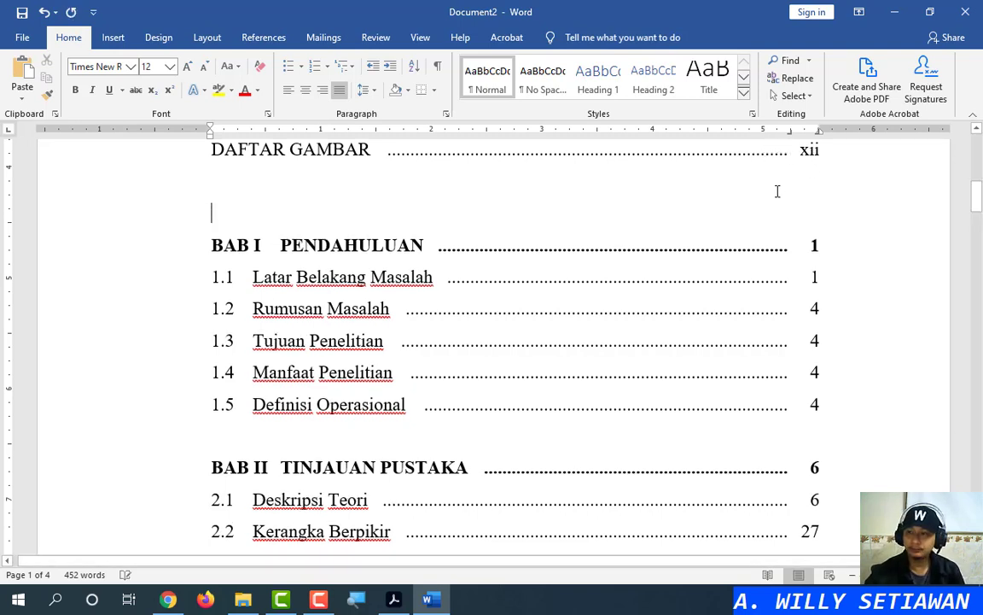
Clear all tab stops on the blank line above BAB I and delete the extra tabbed line
{"action": "double_click", "coordinate": [789, 133]}
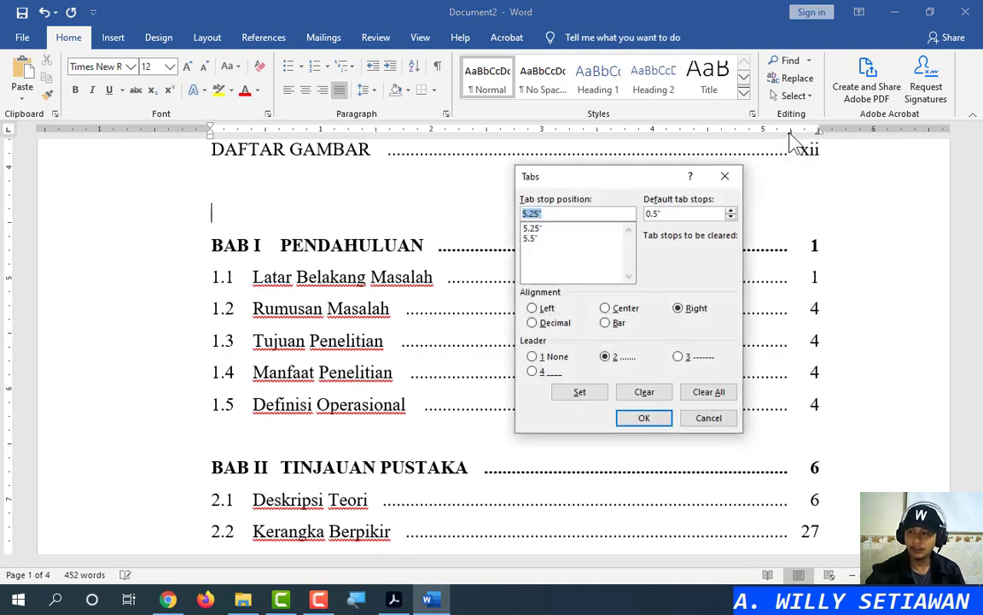
{"action": "left_click", "coordinate": [708, 392]}
{"action": "left_click", "coordinate": [648, 420]}
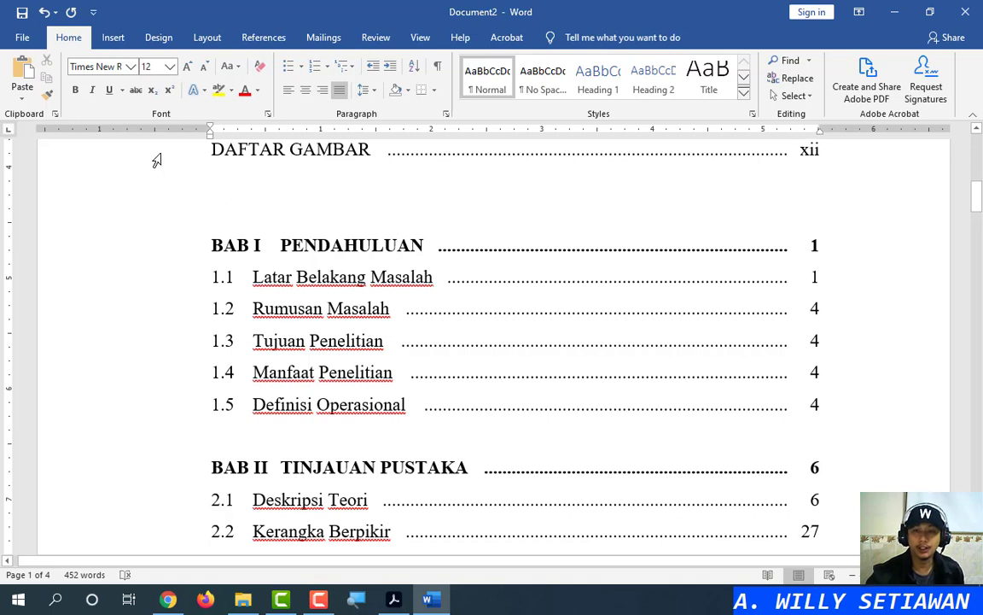
{"action": "left_click_drag", "start_coordinate": [144, 150], "coordinate": [157, 304]}
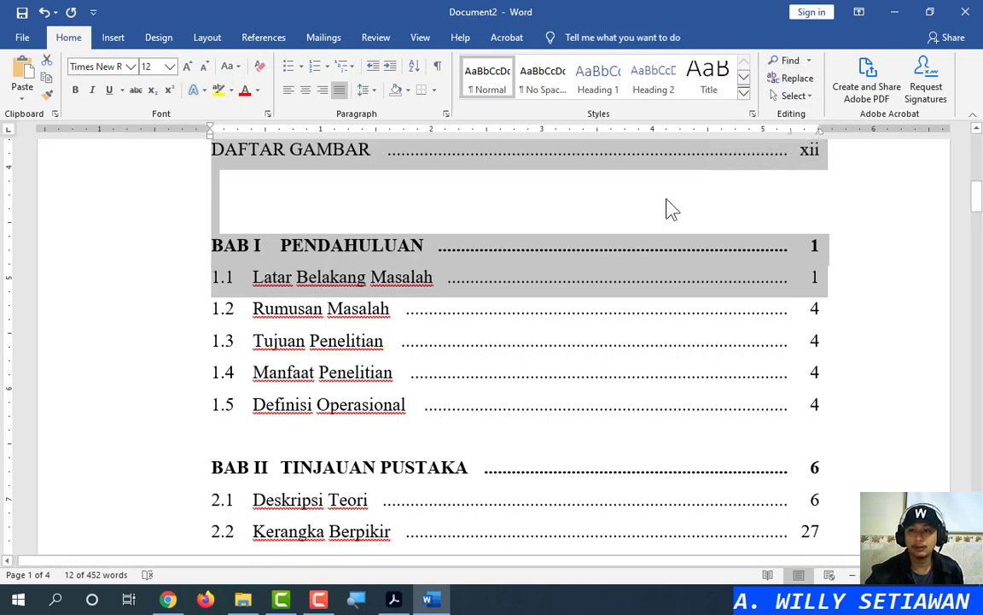
{"action": "left_click", "coordinate": [340, 227]}
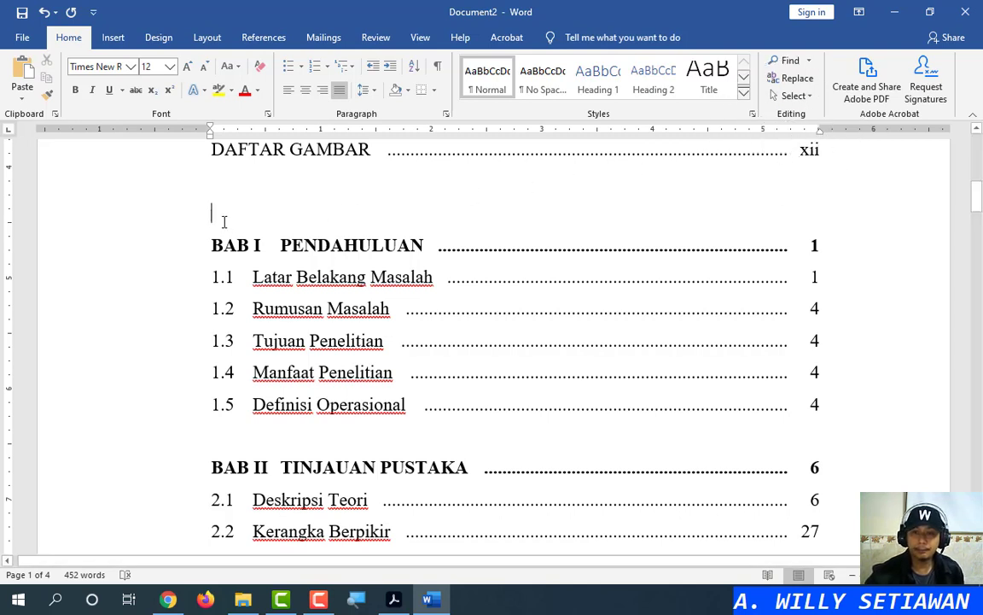
{"action": "key", "text": "Tab"}
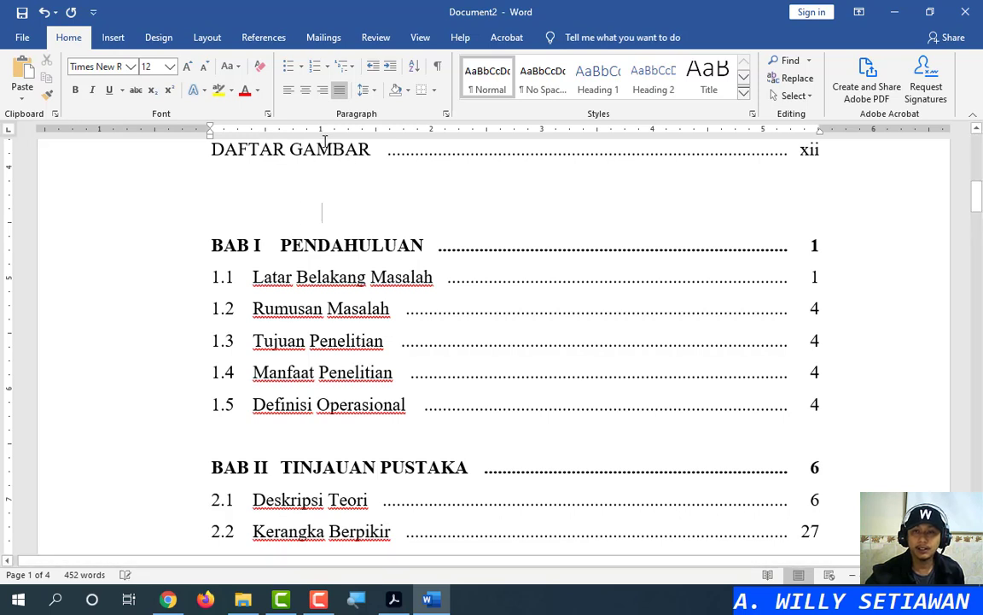
{"action": "key", "text": "Tab"}
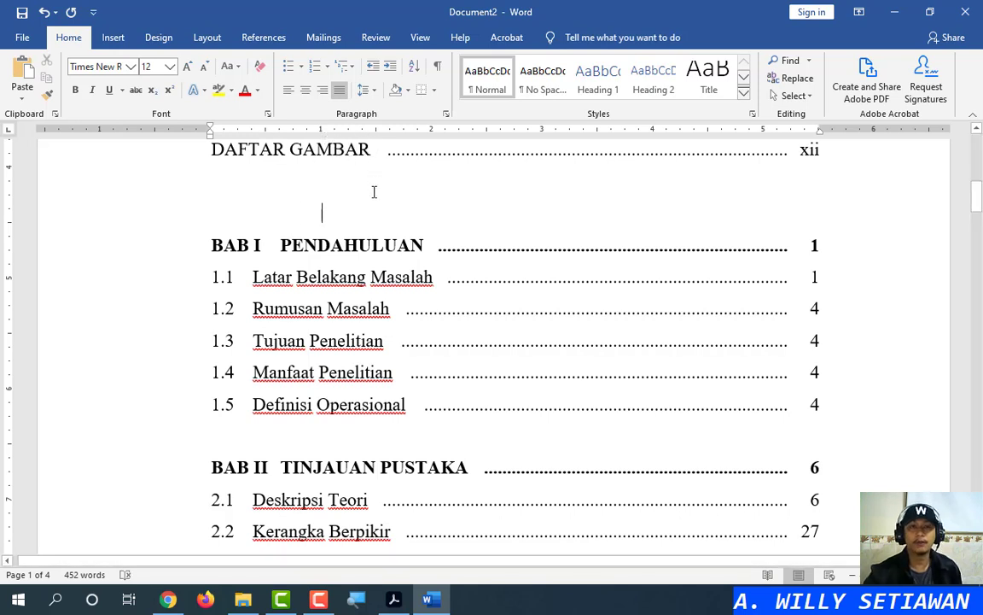
{"action": "left_click", "coordinate": [68, 209]}
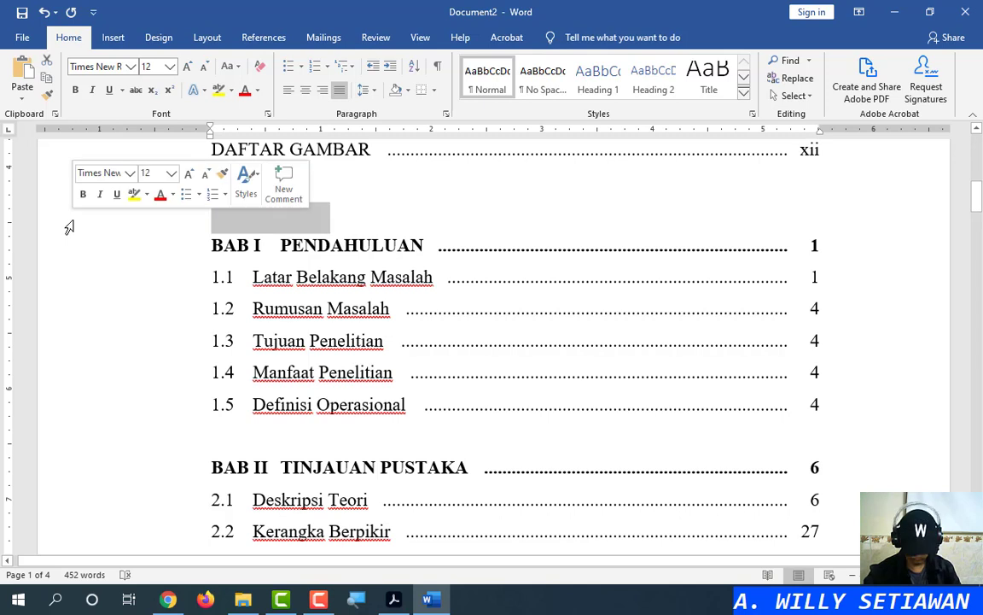
{"action": "key", "text": "Delete"}
{"action": "left_click", "coordinate": [214, 182]}
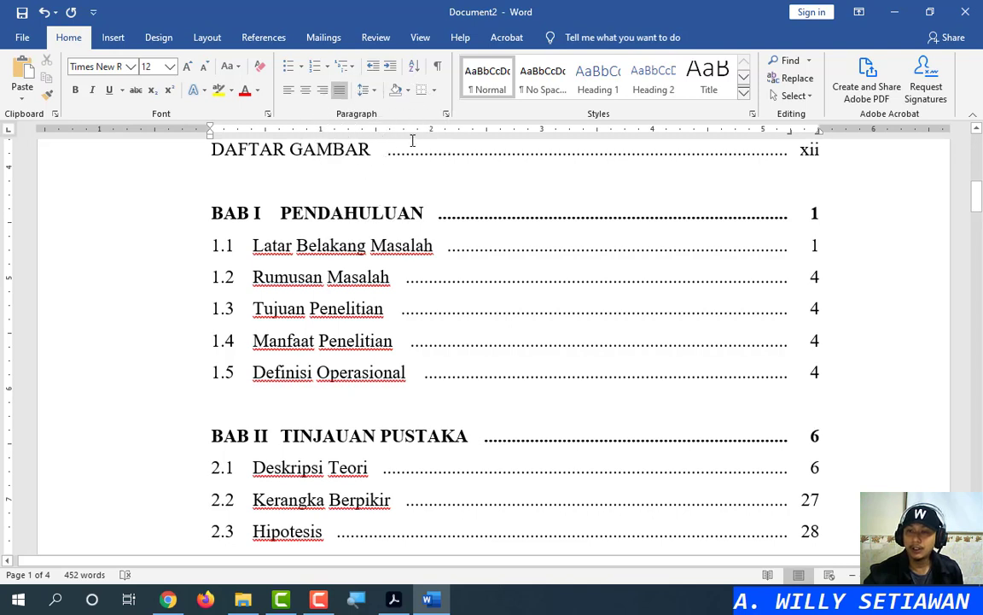
Move to the empty line between the two DAFTAR PUSTAKA headings
{"action": "left_click", "coordinate": [791, 149]}
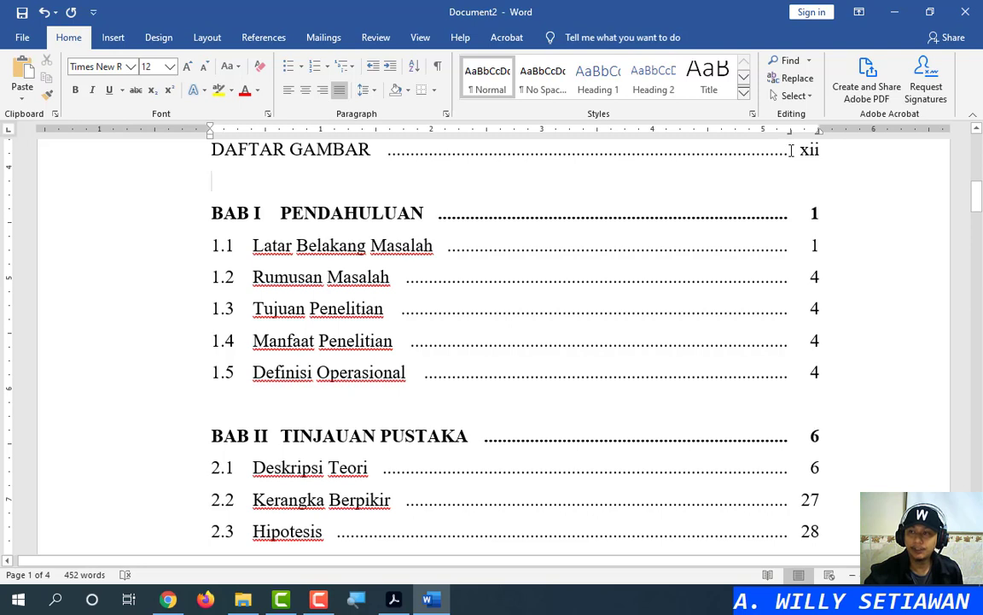
{"action": "left_click", "coordinate": [823, 149]}
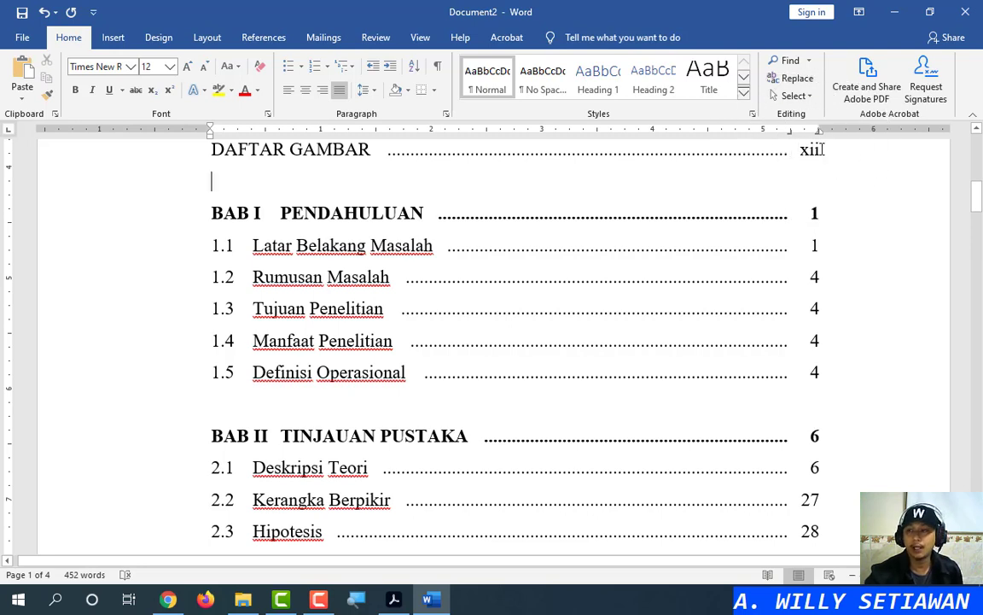
{"action": "left_click", "coordinate": [823, 150]}
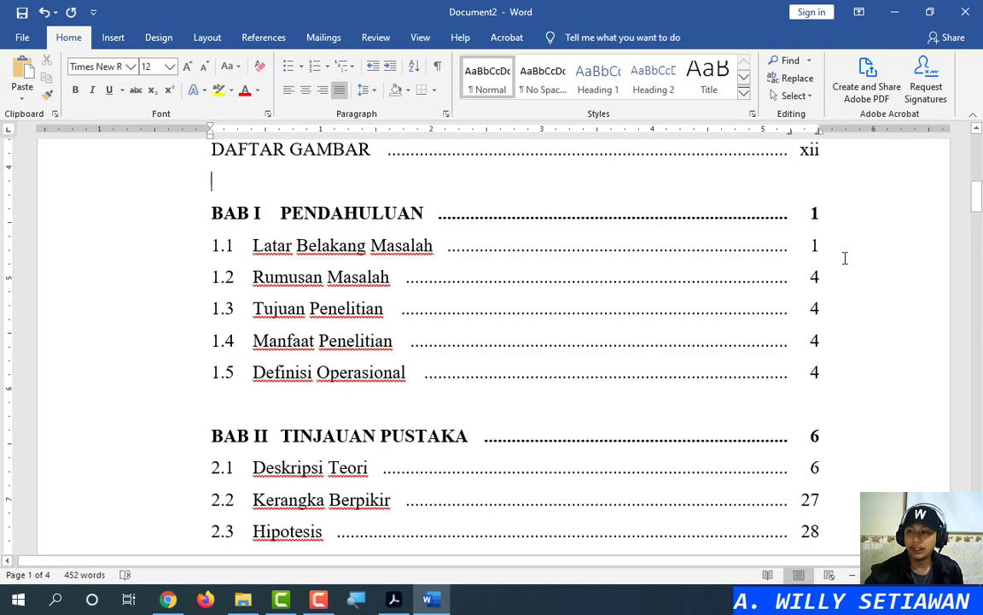
{"action": "scroll", "coordinate": [845, 257], "scroll_direction": "down", "scroll_amount": 3}
{"action": "scroll", "coordinate": [844, 257], "scroll_direction": "down", "scroll_amount": 15}
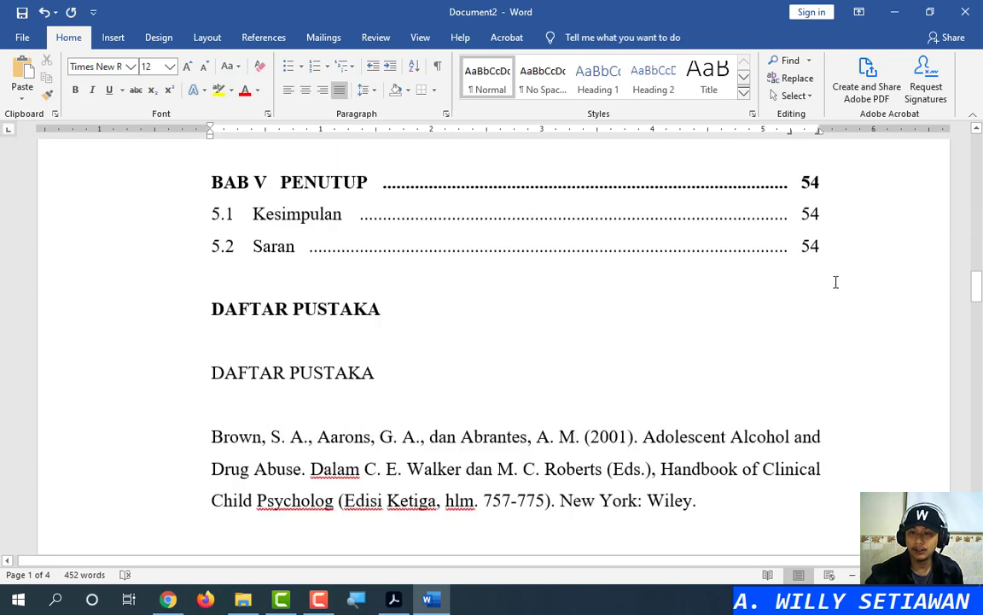
{"action": "left_click", "coordinate": [309, 273]}
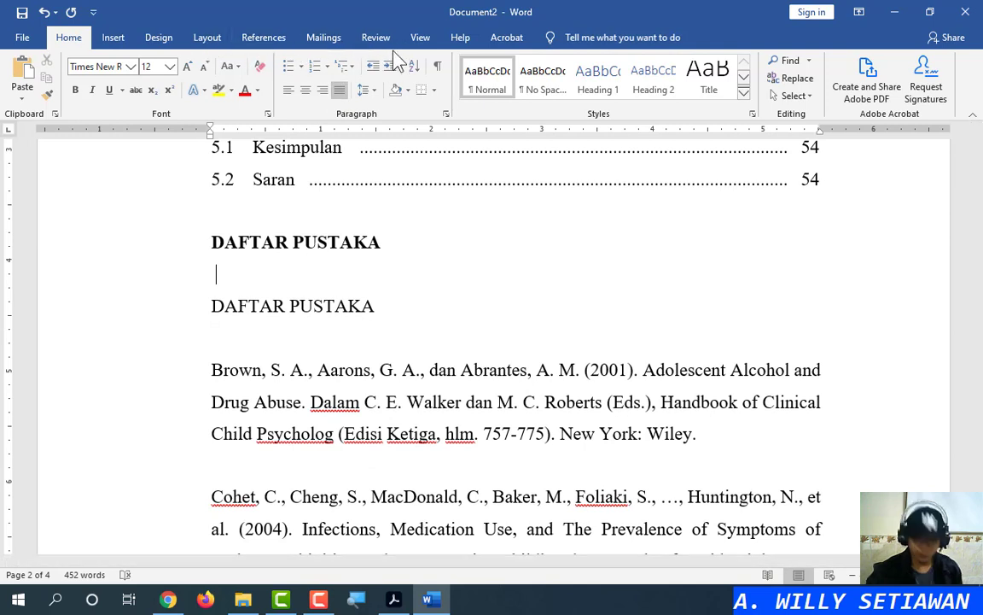
Add a page break before DAFTAR PUSTAKA, centre and bold the heading, then select the references
{"action": "key", "text": "ctrl+Return"}
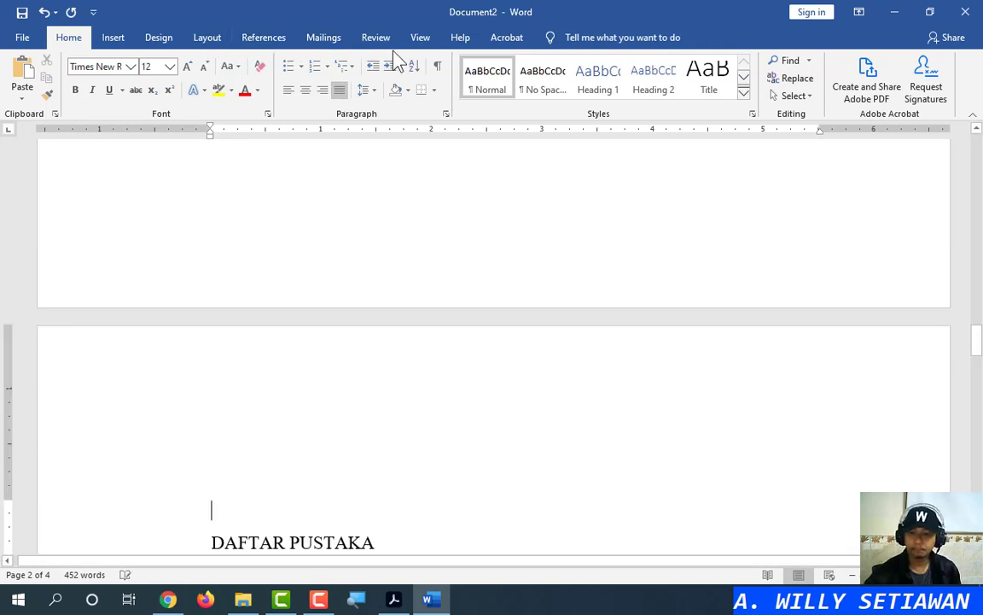
{"action": "key", "text": "Delete"}
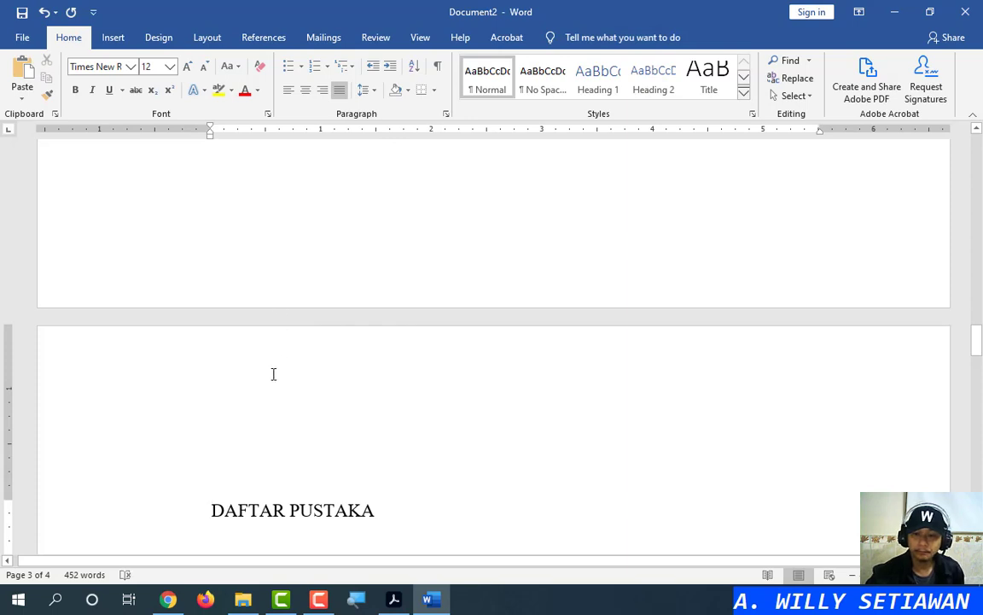
{"action": "key", "text": "ctrl+e"}
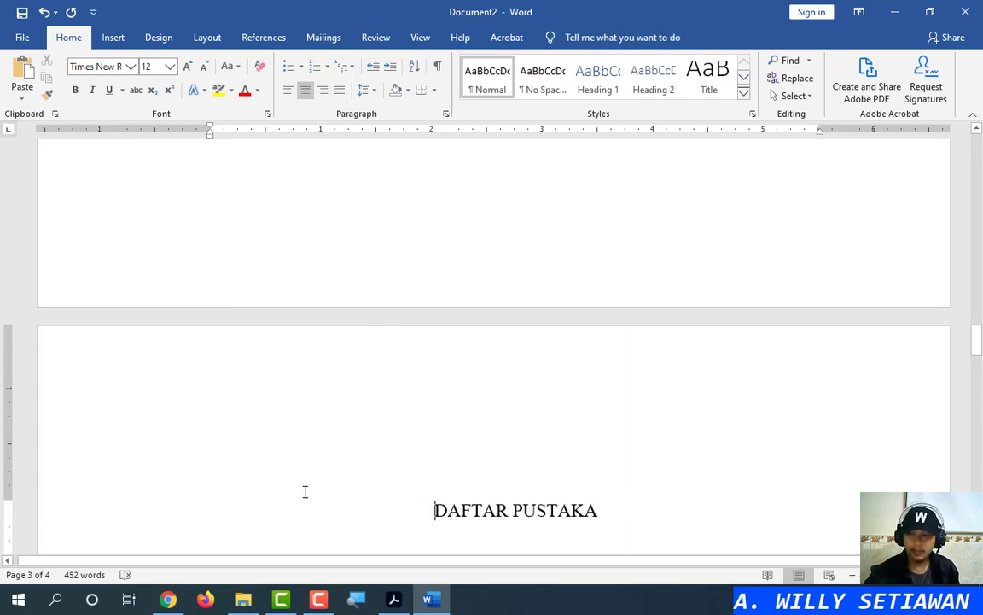
{"action": "left_click", "coordinate": [91, 510]}
{"action": "left_click", "coordinate": [109, 480]}
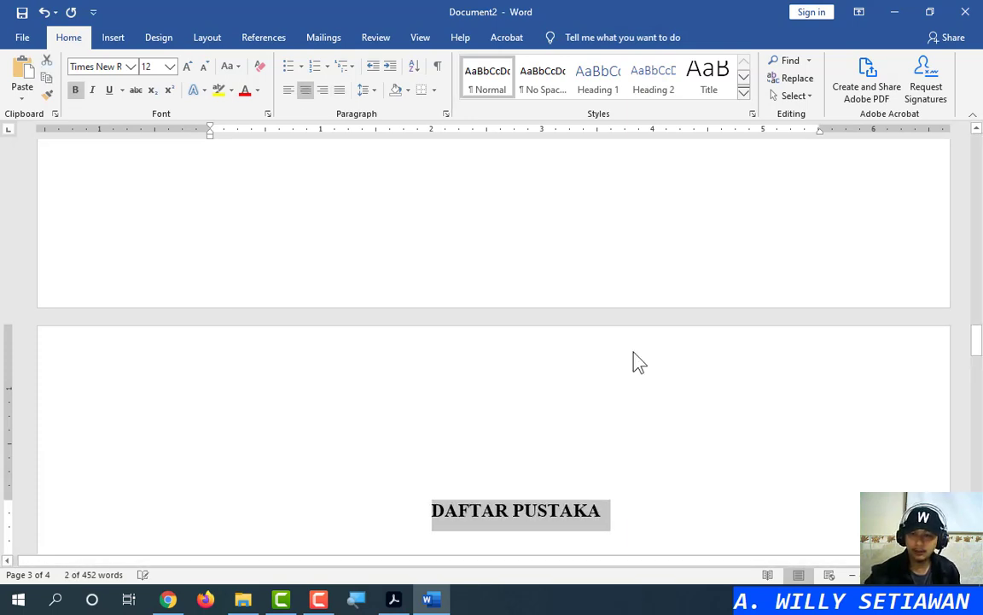
{"action": "scroll", "coordinate": [631, 362], "scroll_direction": "down", "scroll_amount": 3}
{"action": "left_click", "coordinate": [509, 297]}
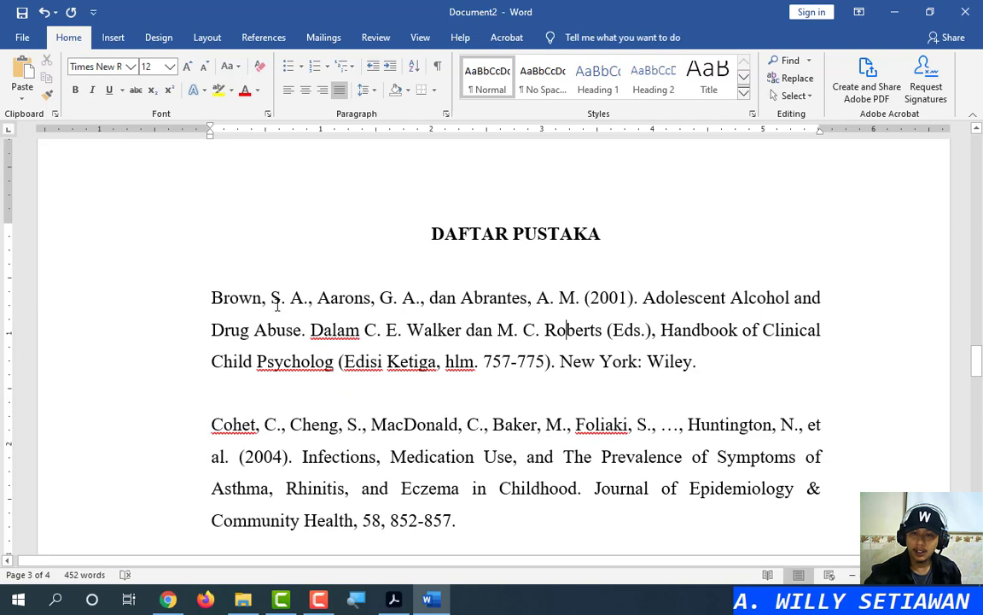
{"action": "left_click", "coordinate": [135, 305]}
{"action": "left_click_drag", "start_coordinate": [976, 361], "coordinate": [975, 440]}
{"action": "scroll", "coordinate": [614, 308], "scroll_direction": "up", "scroll_amount": 3}
Set the selected references to 1.0 line spacing with a hanging indent of about 0.5 inch
{"action": "left_click", "coordinate": [618, 268], "text": "shift"}
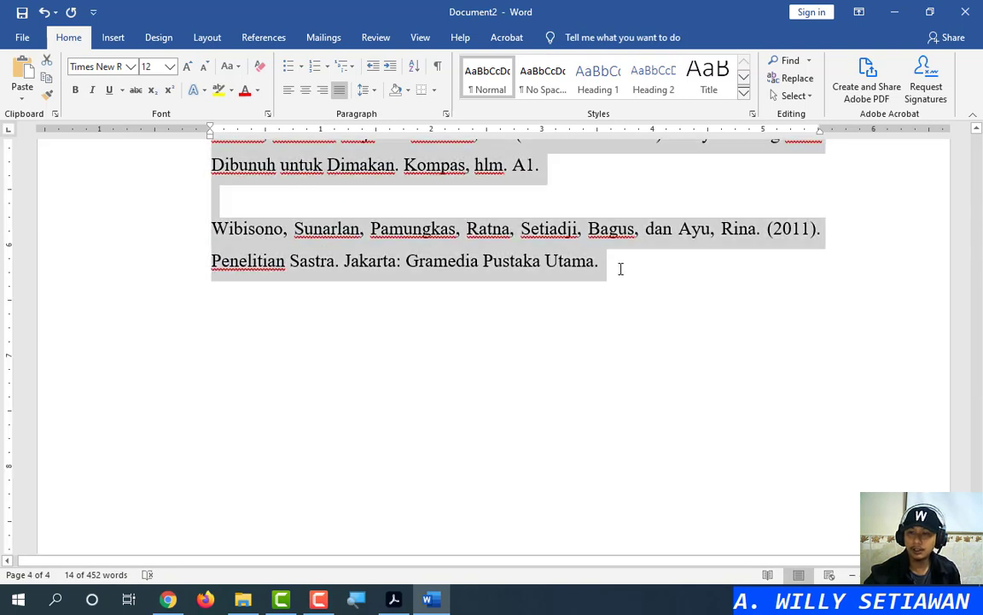
{"action": "left_click", "coordinate": [367, 94]}
{"action": "left_click", "coordinate": [384, 110]}
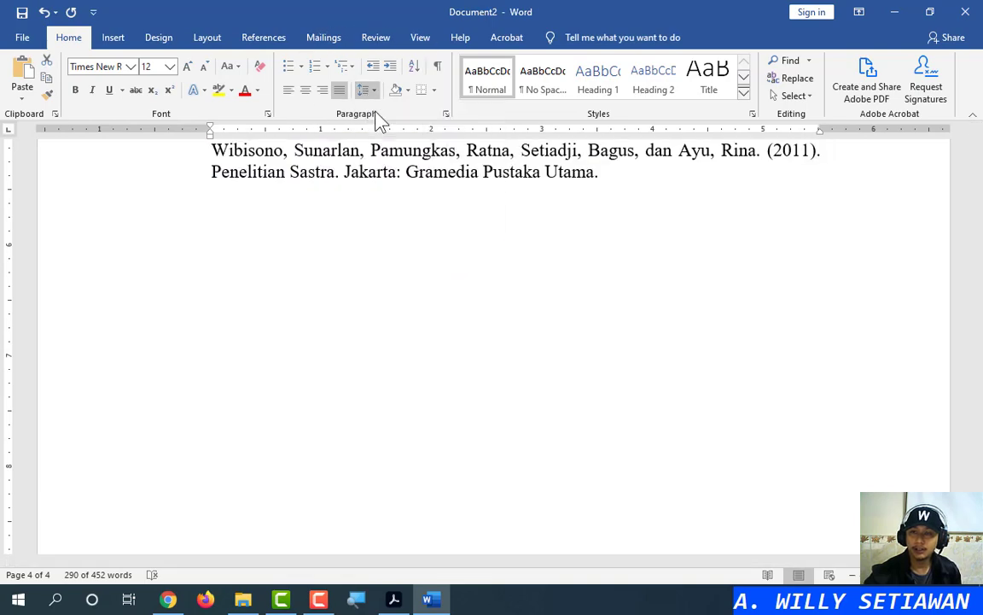
{"action": "scroll", "coordinate": [613, 274], "scroll_direction": "up", "scroll_amount": 5}
{"action": "scroll", "coordinate": [559, 285], "scroll_direction": "up", "scroll_amount": 20}
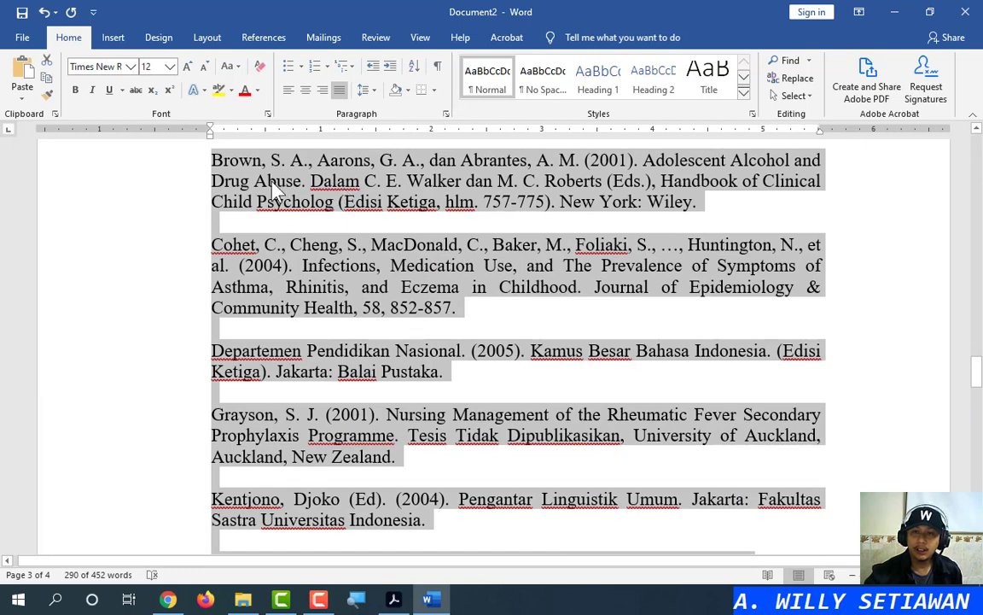
{"action": "left_click_drag", "start_coordinate": [211, 135], "coordinate": [266, 135]}
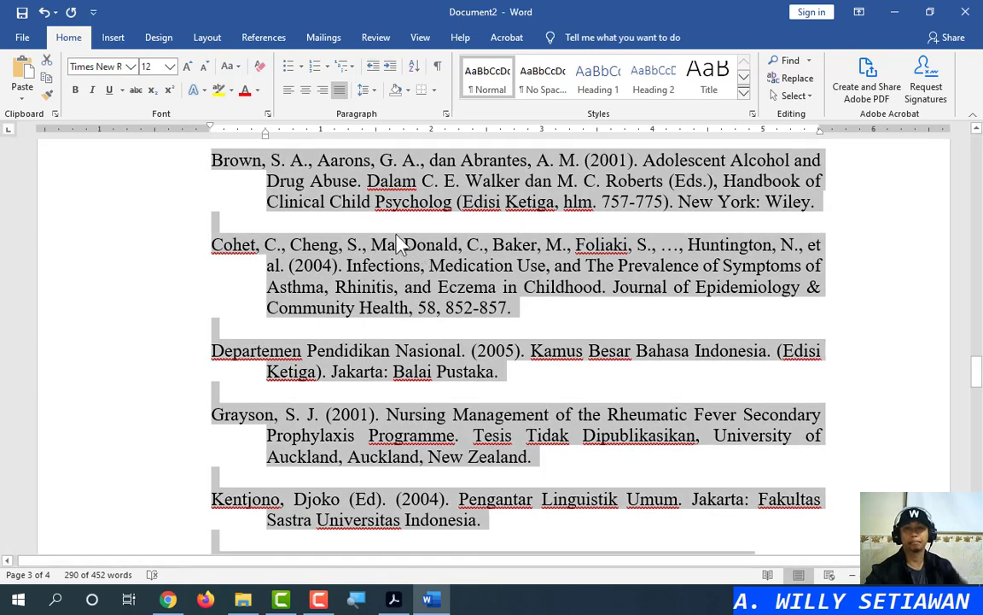
{"action": "scroll", "coordinate": [397, 235], "scroll_direction": "up", "scroll_amount": 5}
{"action": "left_click", "coordinate": [417, 402]}
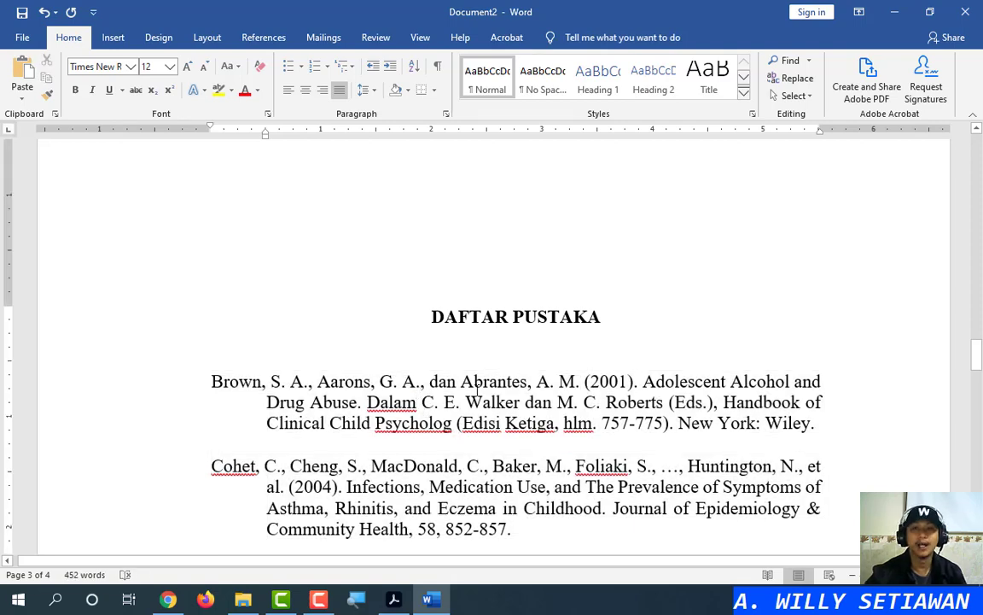
{"action": "scroll", "coordinate": [736, 237], "scroll_direction": "down", "scroll_amount": 5}
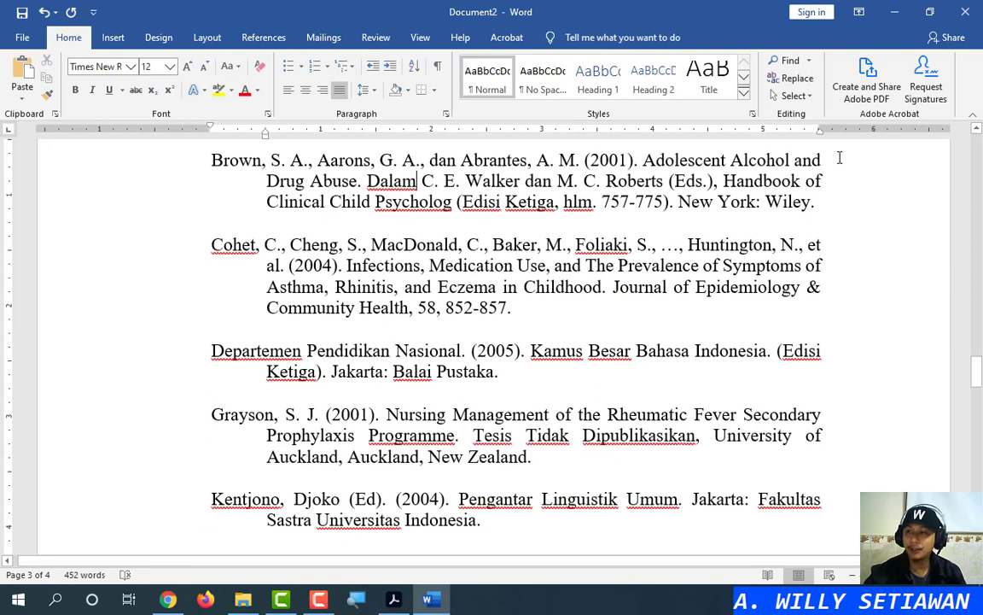
{"action": "scroll", "coordinate": [811, 205], "scroll_direction": "up", "scroll_amount": 1}
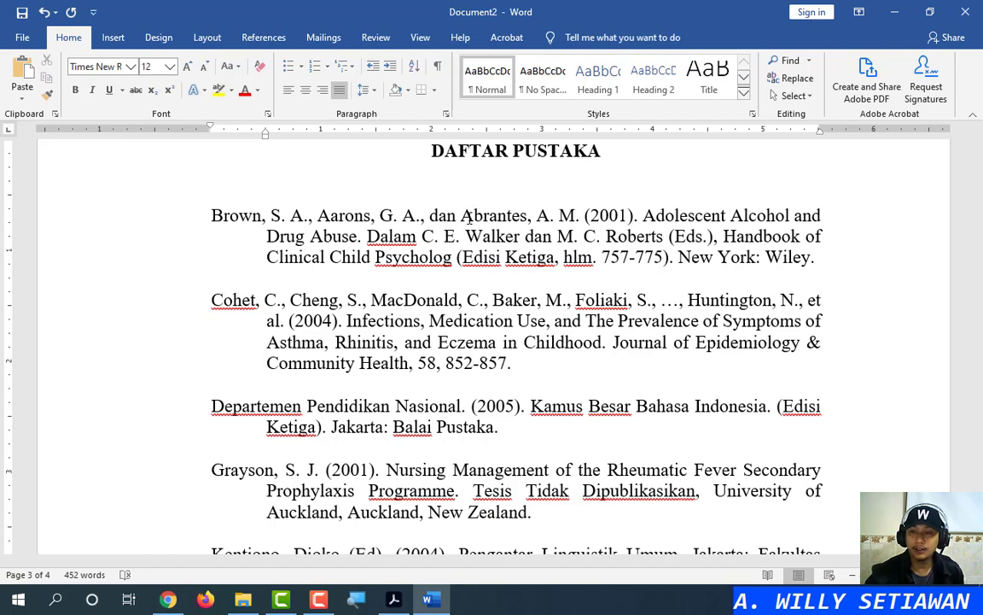
Try breaking the Brown reference after 'Alcohol and', then rejoin 'Drug Abuse' to it
{"action": "triple_click", "coordinate": [469, 218]}
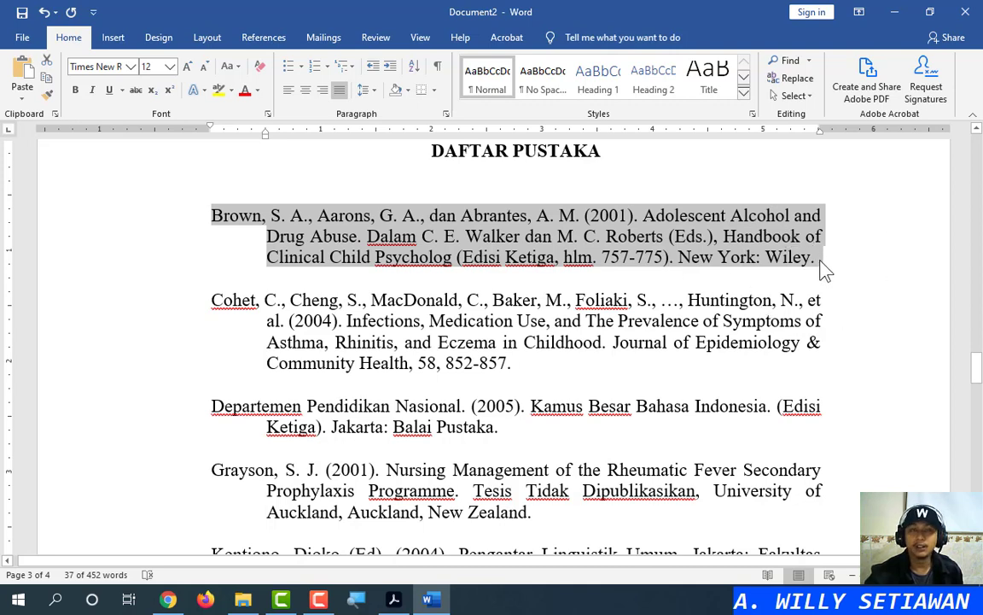
{"action": "key", "text": "ctrl"}
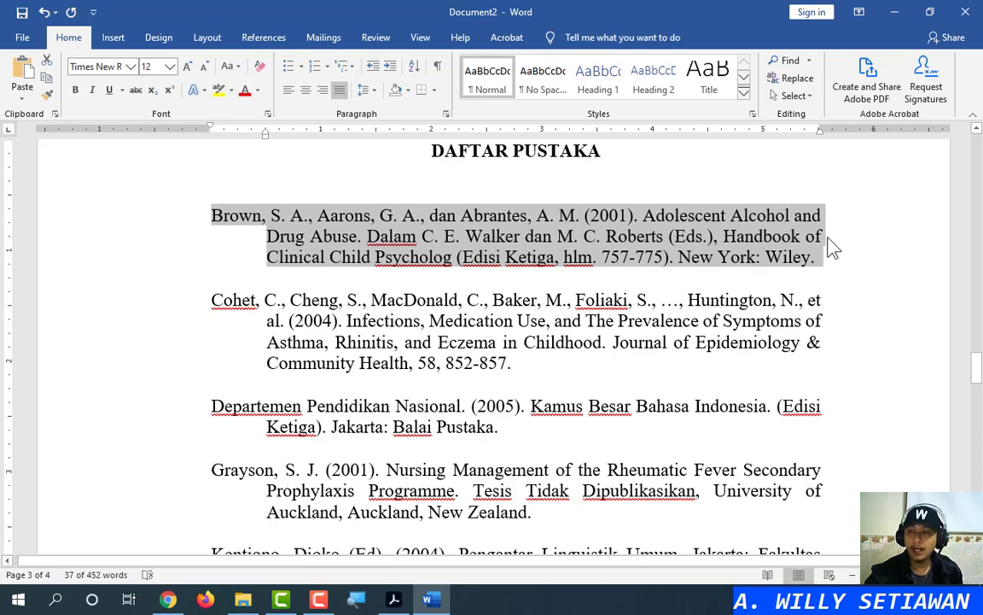
{"action": "left_click", "coordinate": [828, 240]}
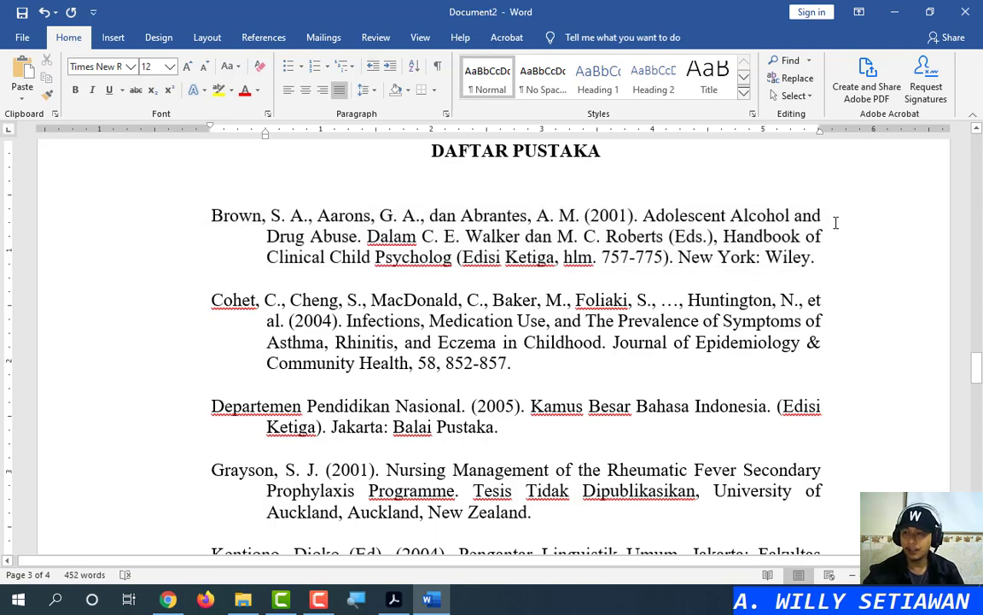
{"action": "left_click", "coordinate": [840, 220]}
{"action": "key", "text": "Return"}
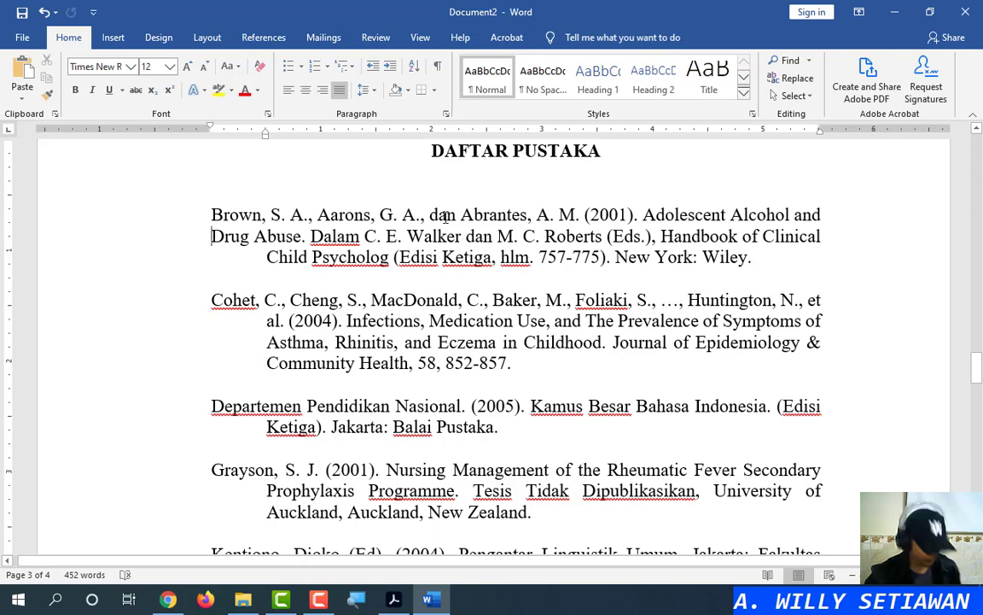
{"action": "key", "text": "BackSpace"}
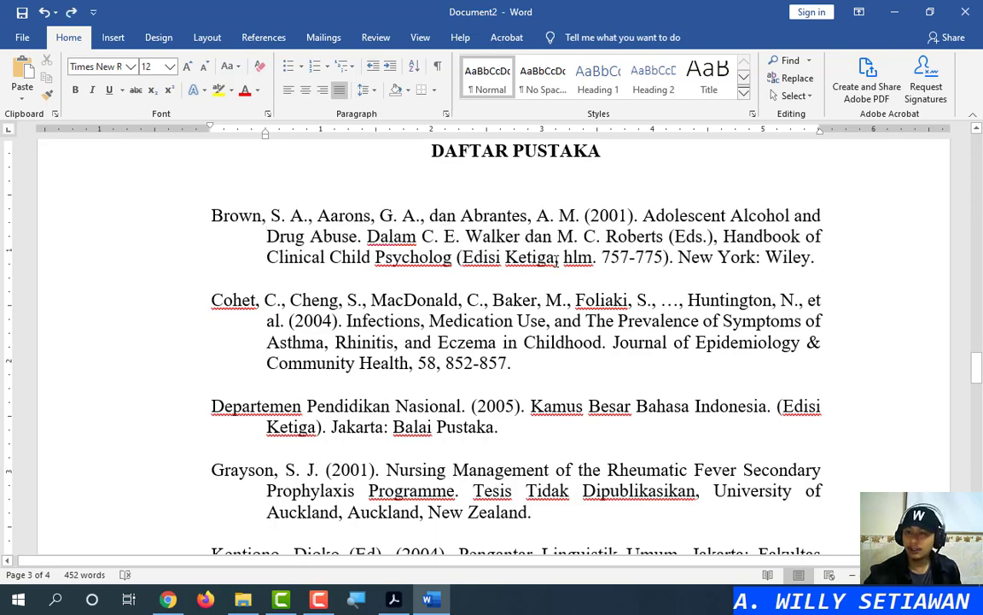
Start 'Drug Abuse' on a new line and move the hanging indent so those lines indent under Brown
{"action": "triple_click", "coordinate": [558, 238]}
{"action": "left_click", "coordinate": [558, 240]}
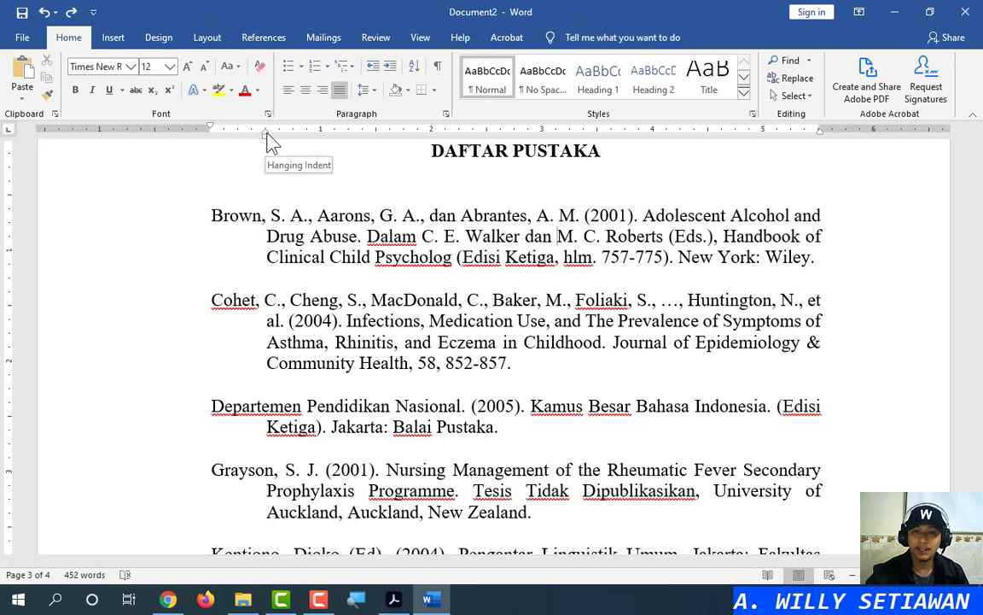
{"action": "left_click_drag", "start_coordinate": [266, 134], "coordinate": [210, 136]}
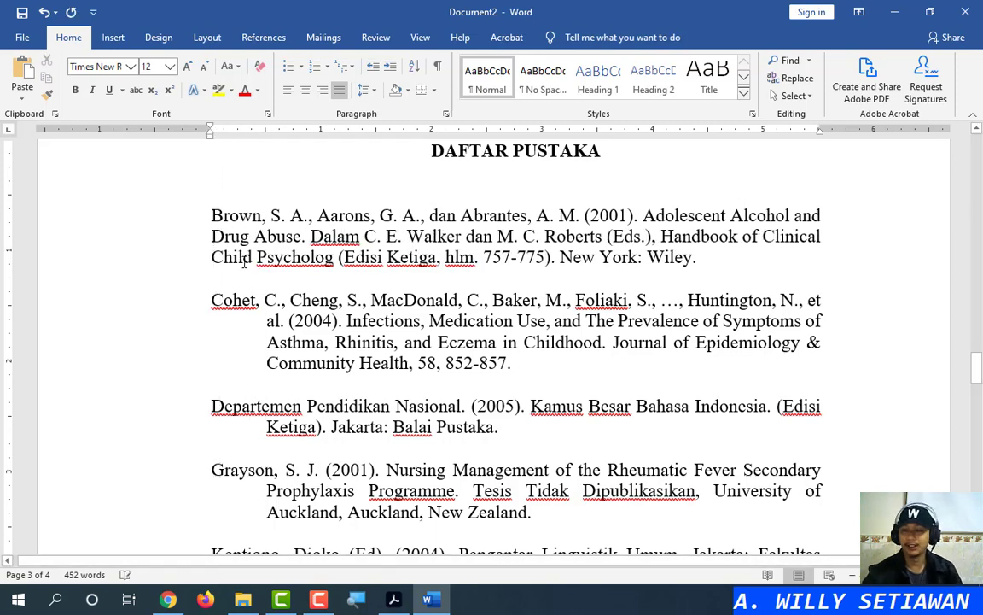
{"action": "left_click", "coordinate": [849, 211]}
{"action": "key", "text": "Return"}
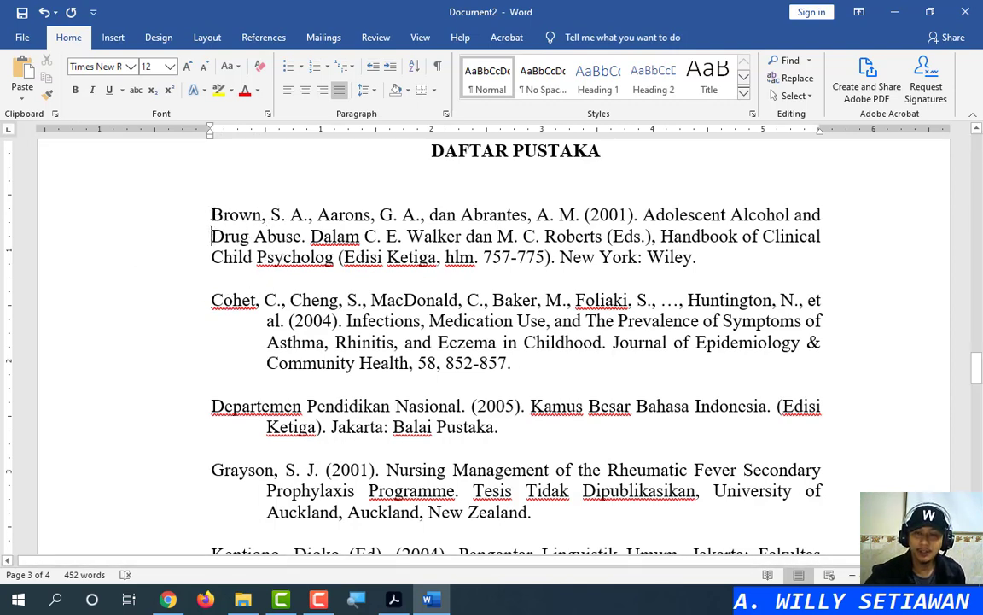
{"action": "left_click_drag", "start_coordinate": [211, 138], "coordinate": [265, 137]}
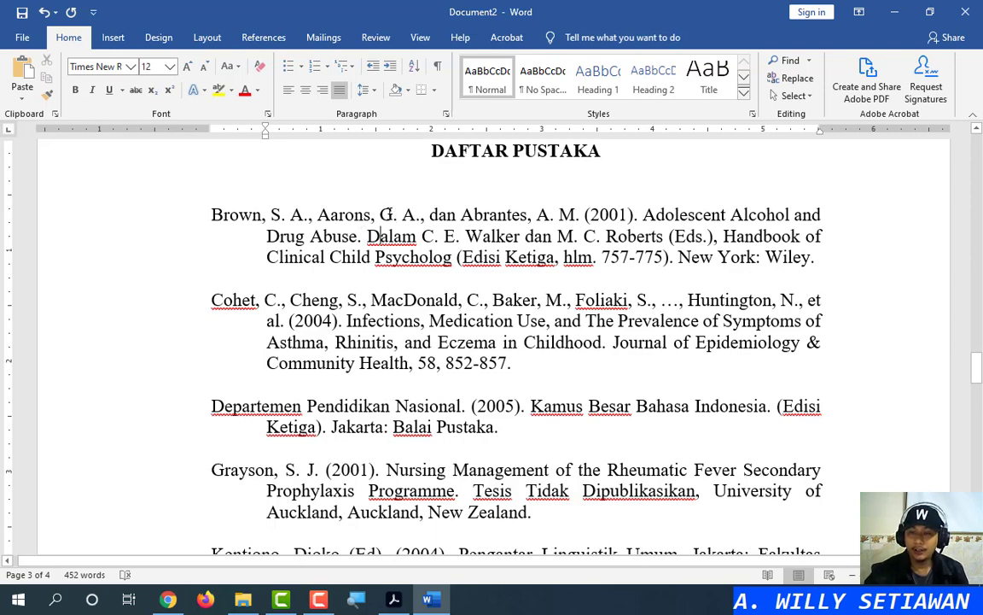
{"action": "triple_click", "coordinate": [388, 214]}
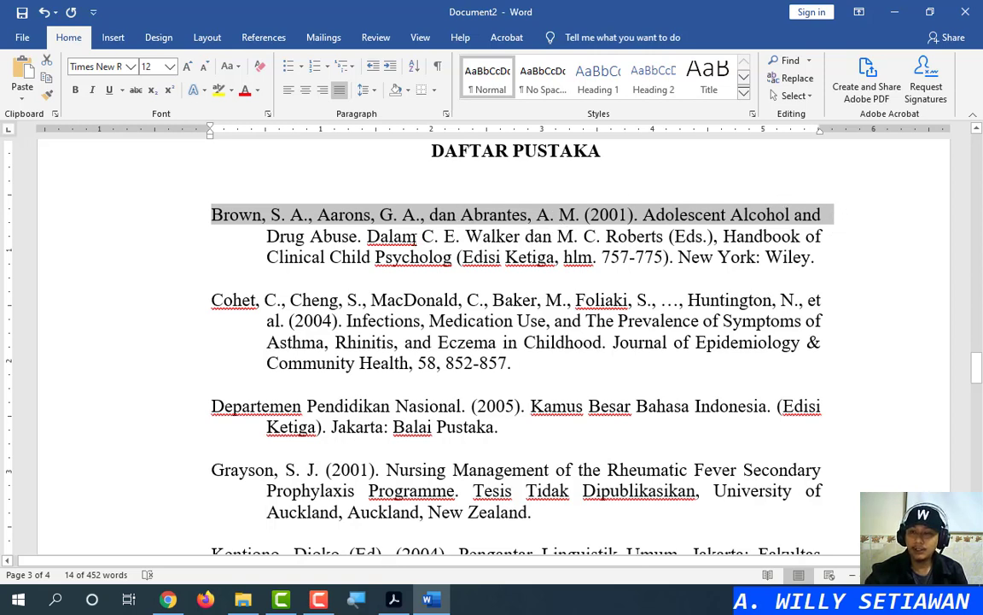
Undo and redo the last indent change on the Brown reference
{"action": "triple_click", "coordinate": [417, 236]}
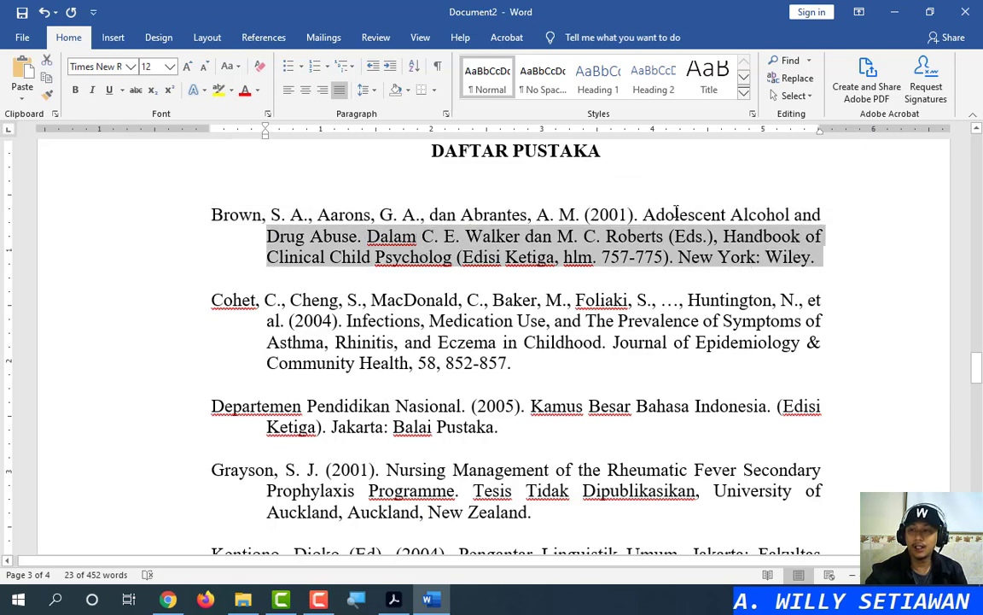
{"action": "left_click", "coordinate": [667, 237]}
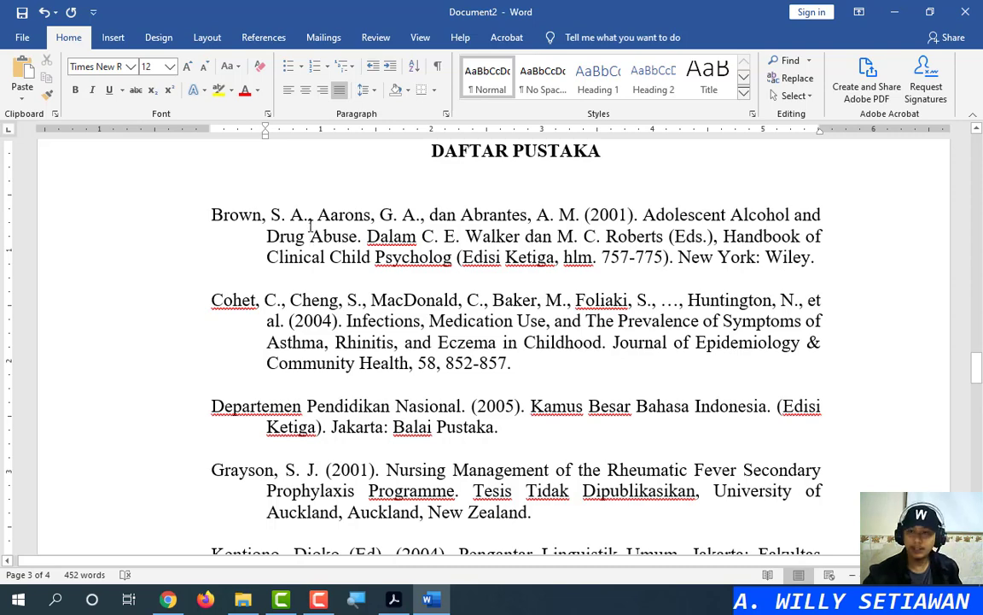
{"action": "key", "text": "ctrl+z"}
{"action": "key", "text": "ctrl+y"}
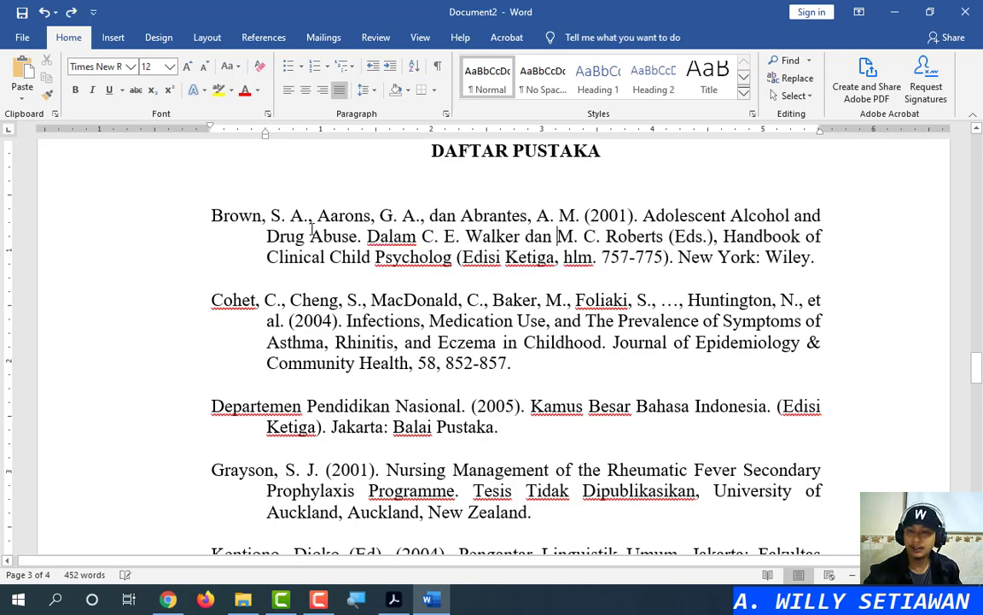
{"action": "triple_click", "coordinate": [314, 223]}
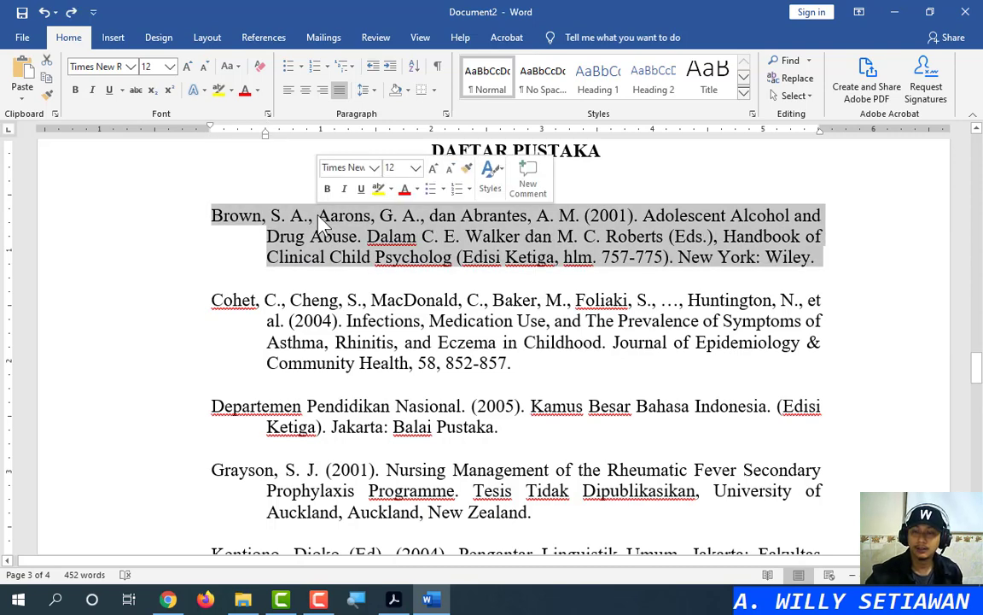
{"action": "left_click", "coordinate": [406, 258]}
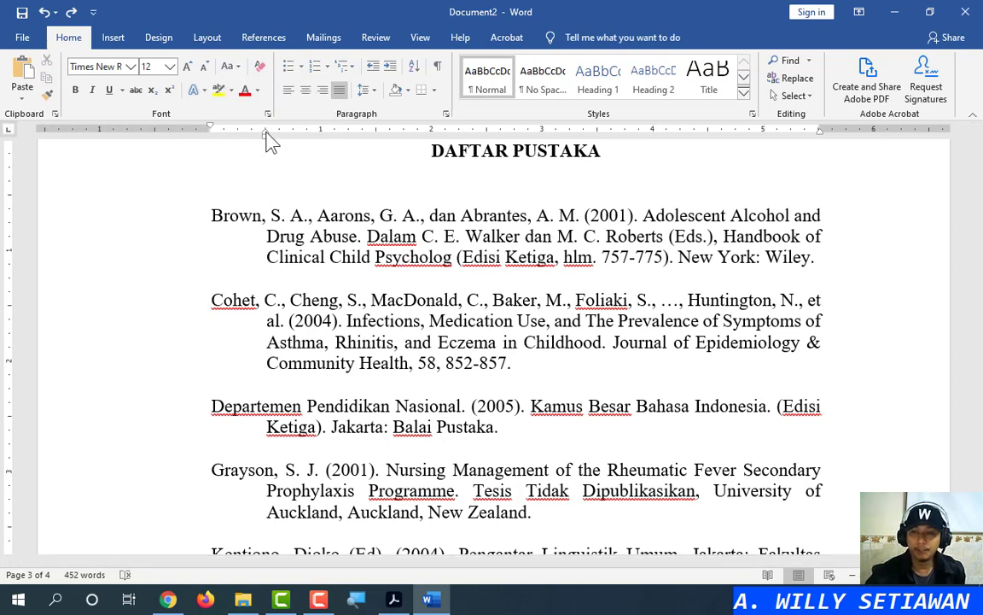
{"action": "left_click", "coordinate": [836, 239]}
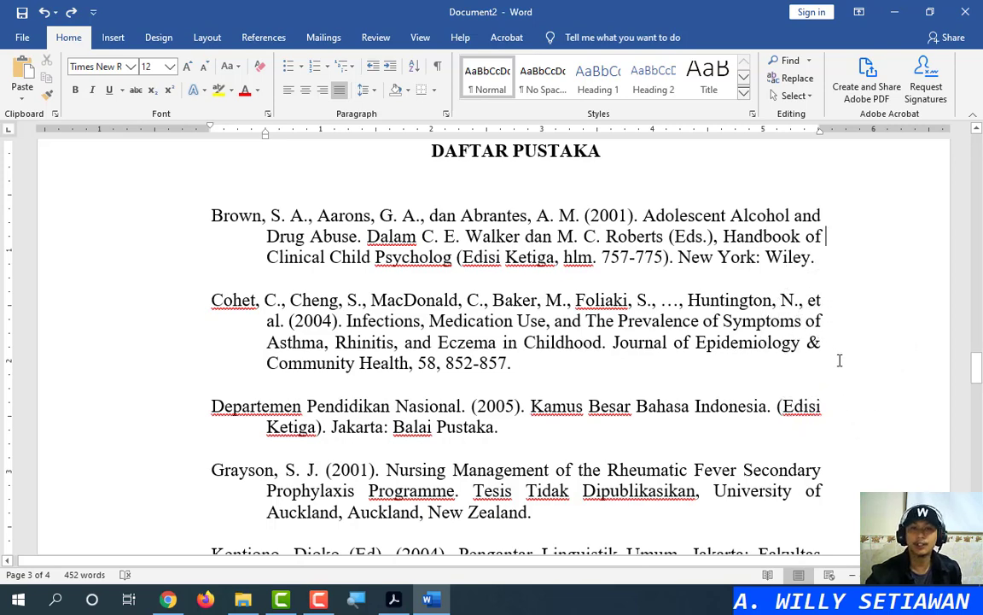
Select the Cohet, MetroTV, Muslich (2008a), Sadie and Shadyac references to compare their layout
{"action": "triple_click", "coordinate": [535, 349]}
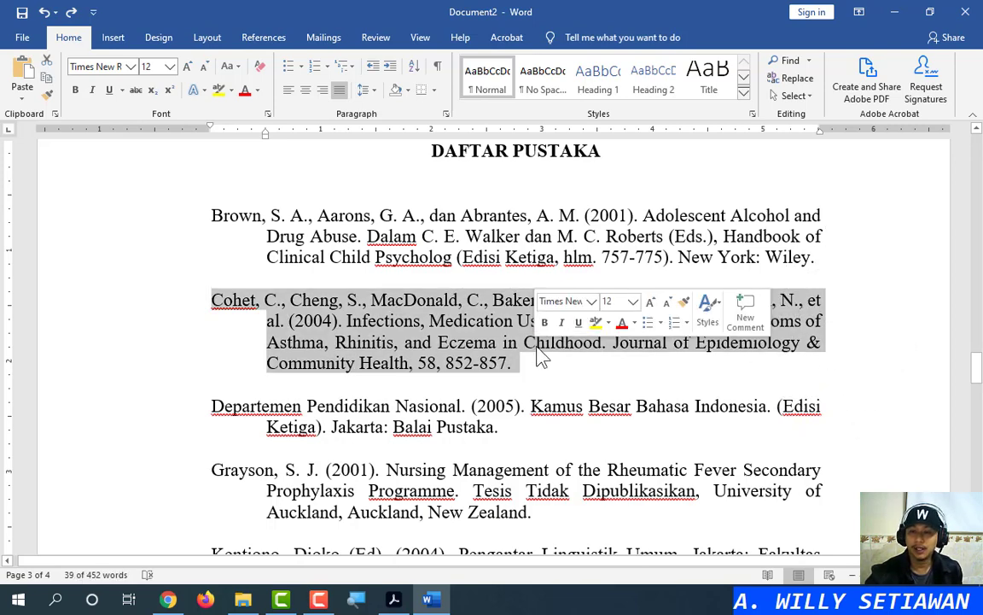
{"action": "scroll", "coordinate": [534, 348], "scroll_direction": "down", "scroll_amount": 6}
{"action": "triple_click", "coordinate": [518, 319]}
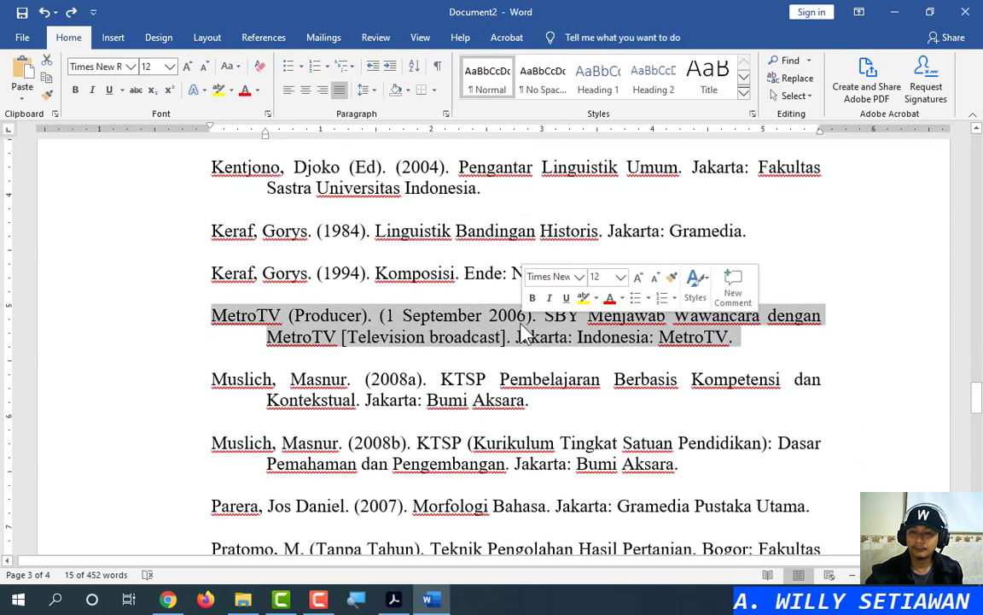
{"action": "scroll", "coordinate": [512, 341], "scroll_direction": "down", "scroll_amount": 3}
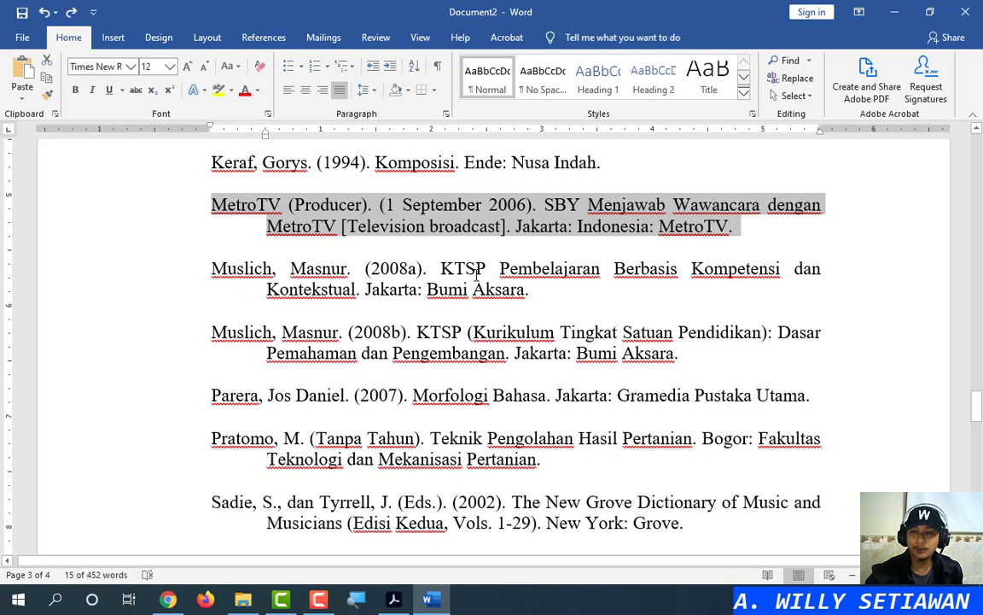
{"action": "triple_click", "coordinate": [474, 271]}
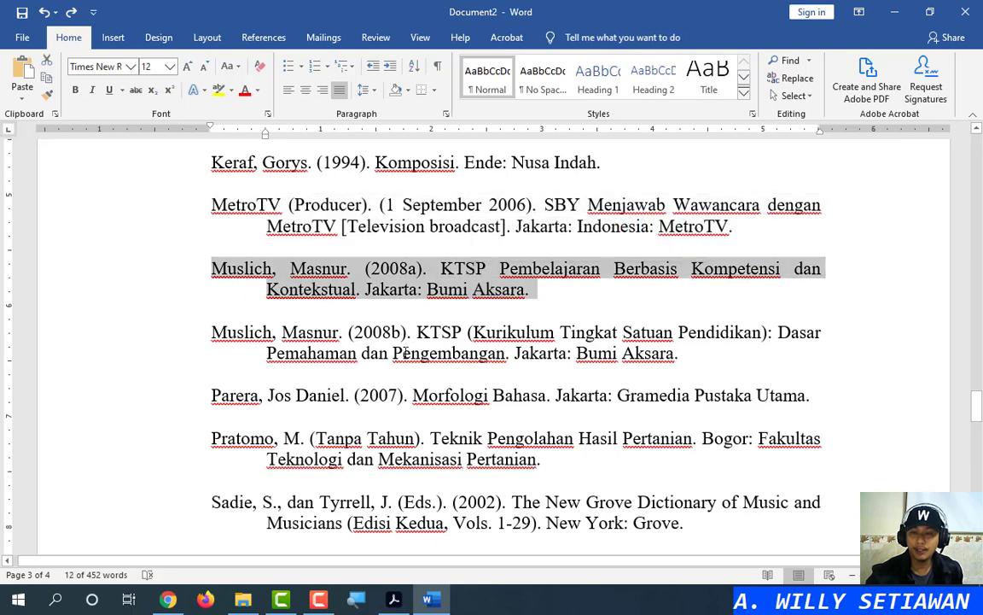
{"action": "scroll", "coordinate": [406, 352], "scroll_direction": "down", "scroll_amount": 2}
{"action": "scroll", "coordinate": [419, 351], "scroll_direction": "up", "scroll_amount": 2}
{"action": "scroll", "coordinate": [436, 350], "scroll_direction": "down", "scroll_amount": 2}
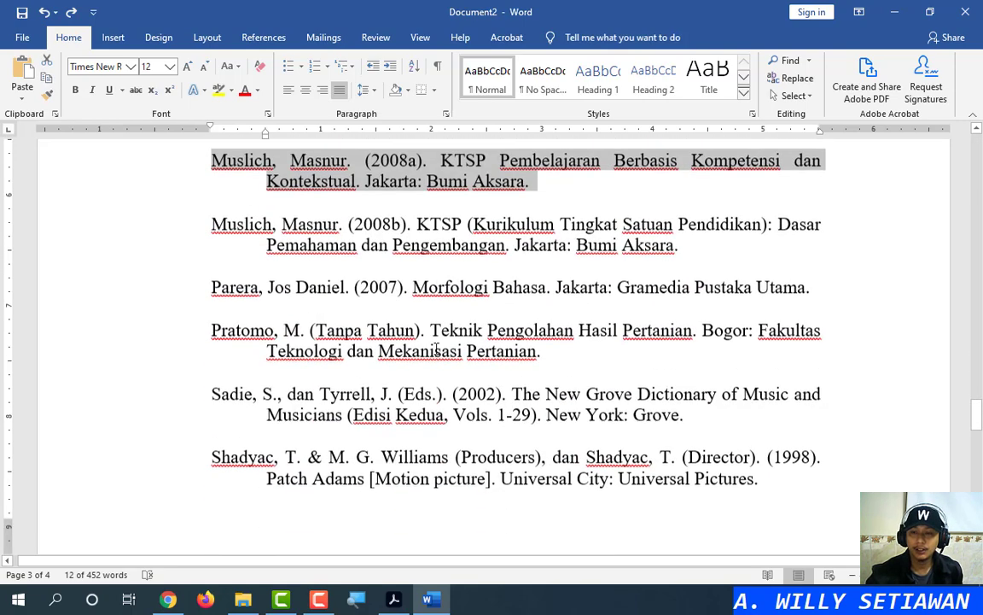
{"action": "triple_click", "coordinate": [401, 397]}
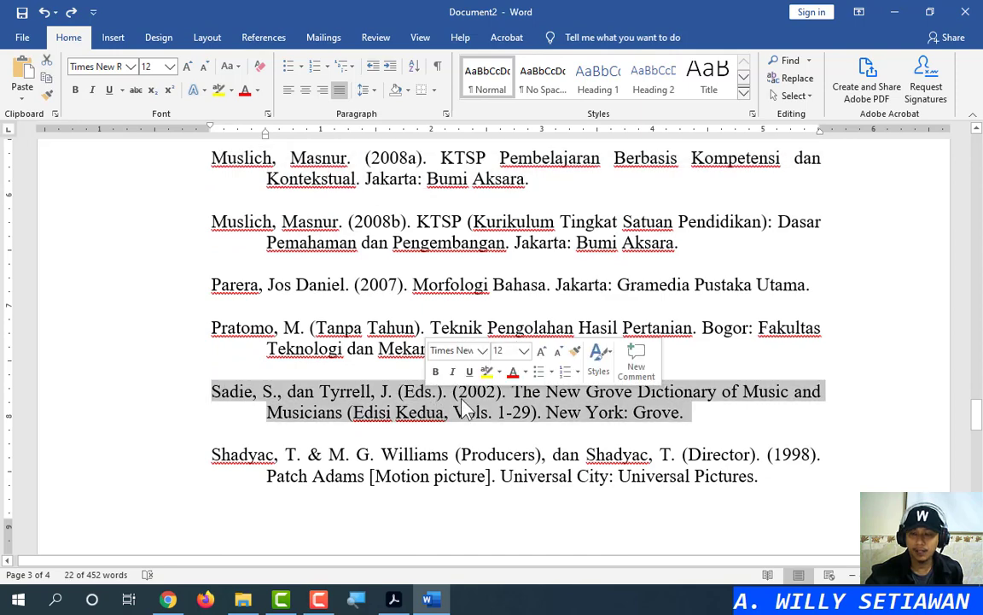
{"action": "left_click", "coordinate": [465, 408]}
{"action": "triple_click", "coordinate": [459, 454]}
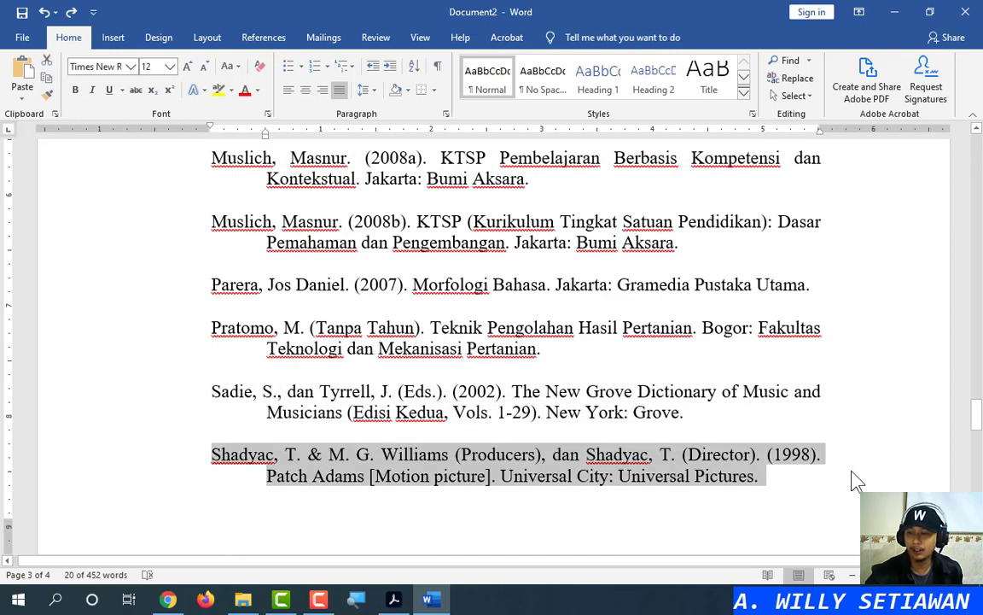
{"action": "scroll", "coordinate": [497, 436], "scroll_direction": "down", "scroll_amount": 3}
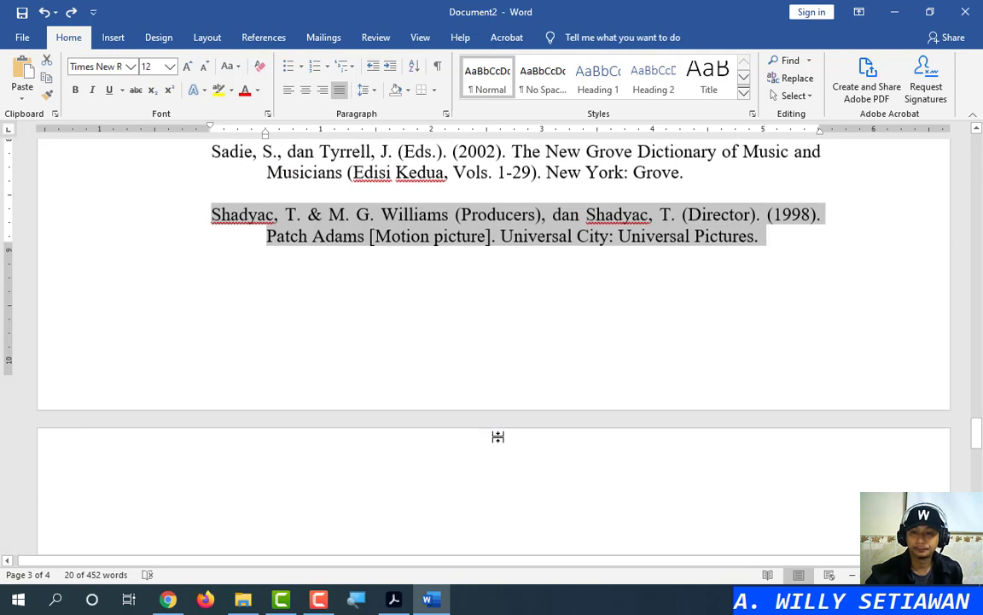
{"action": "scroll", "coordinate": [483, 391], "scroll_direction": "down", "scroll_amount": 5}
{"action": "scroll", "coordinate": [465, 269], "scroll_direction": "up", "scroll_amount": 10}
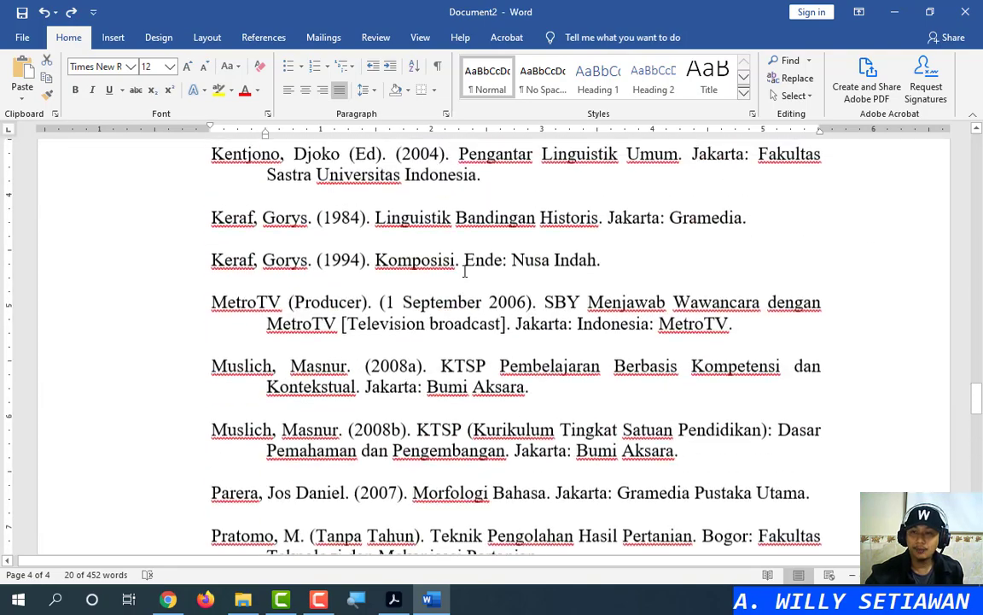
{"action": "scroll", "coordinate": [465, 270], "scroll_direction": "up", "scroll_amount": 5}
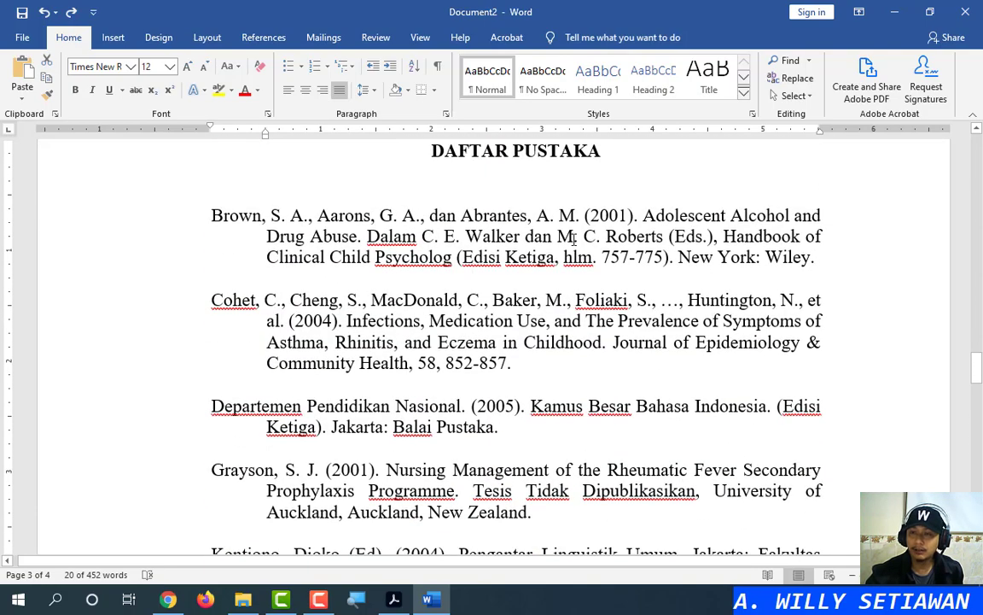
{"action": "left_click", "coordinate": [270, 234]}
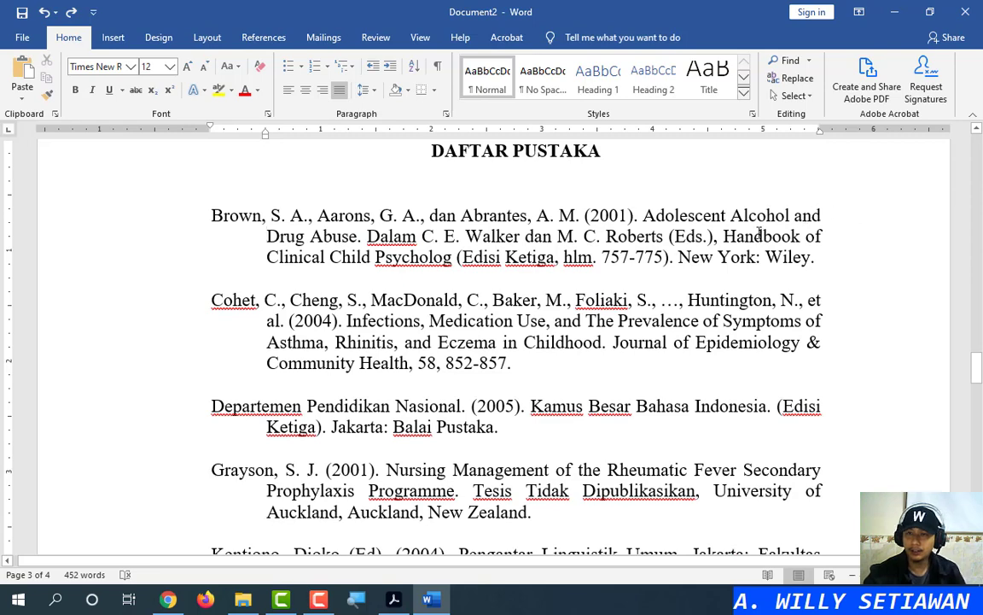
Remove the Brown entry's hanging indent and tab-indent the Drug Abuse and Clinical Child lines
{"action": "left_click_drag", "start_coordinate": [266, 133], "coordinate": [214, 138]}
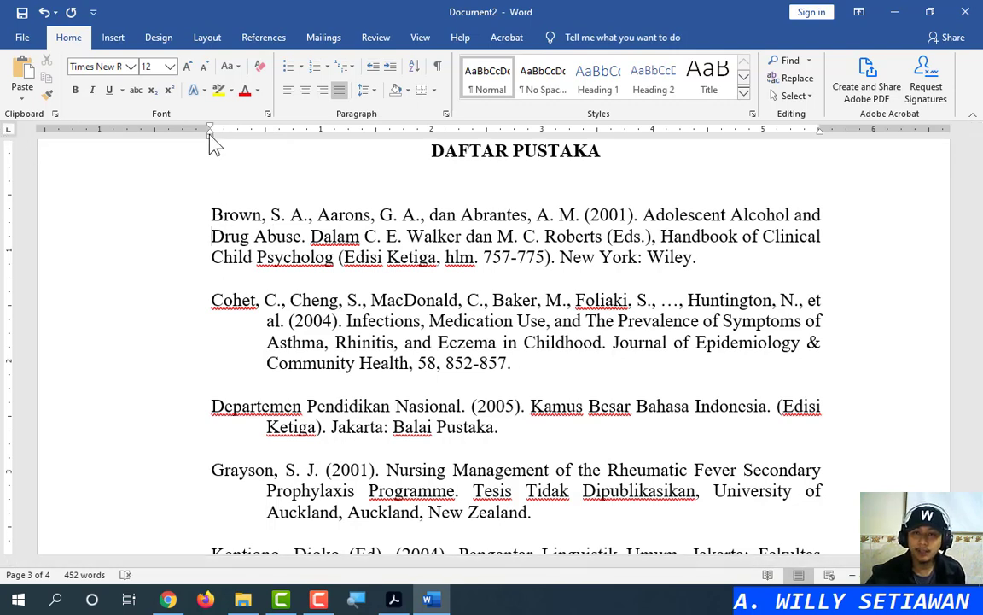
{"action": "key", "text": "ctrl"}
{"action": "left_click", "coordinate": [212, 235]}
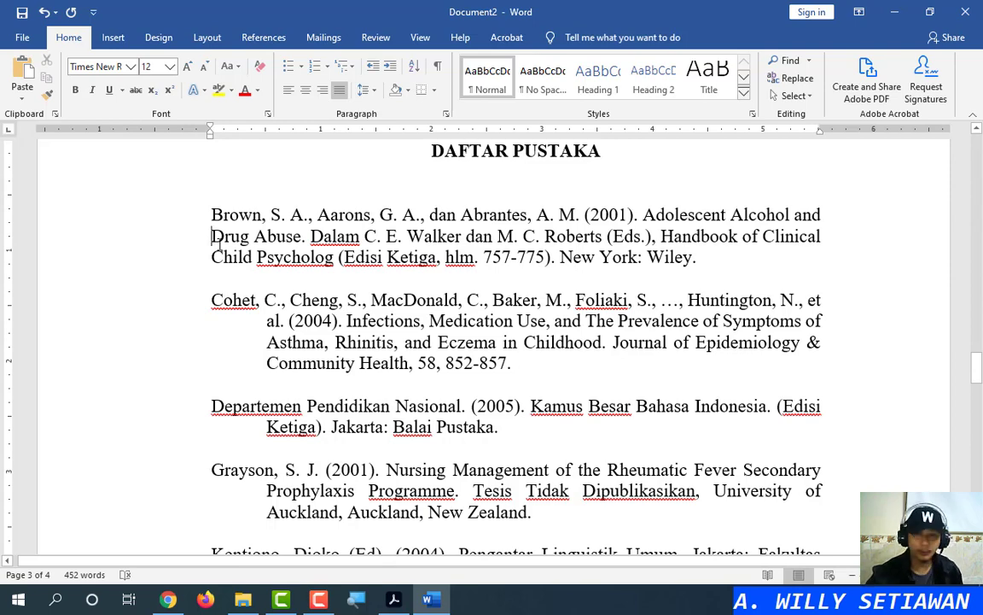
{"action": "key", "text": "Tab"}
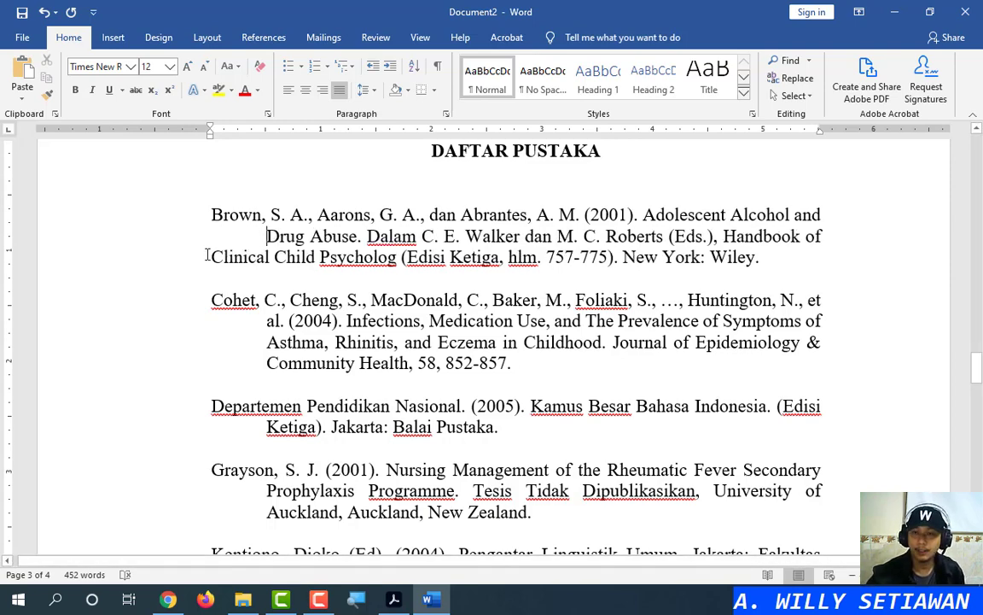
{"action": "left_click", "coordinate": [211, 257]}
{"action": "key", "text": "Tab"}
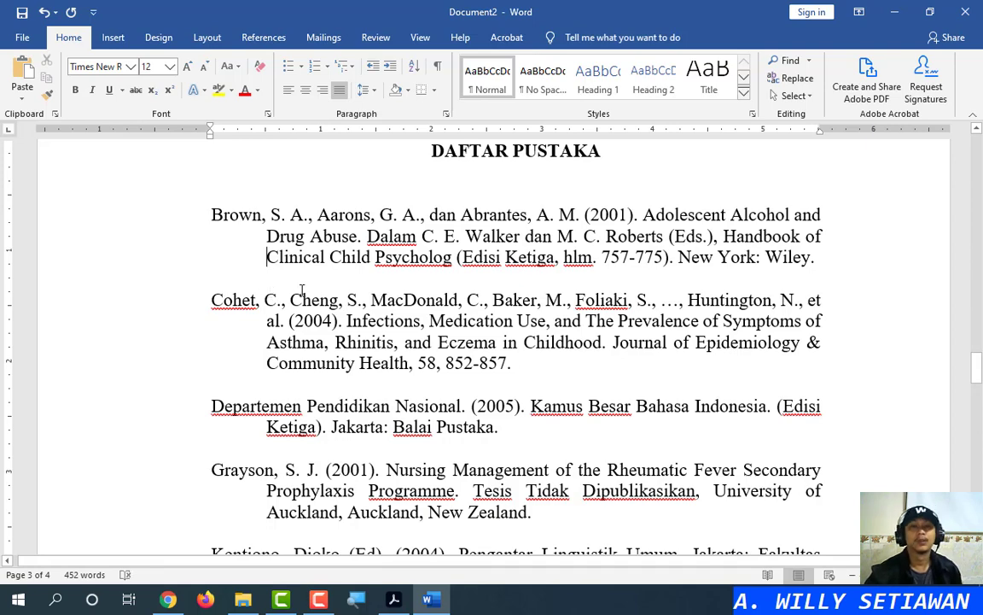
Delete the indent before Drug Abuse and restore the space between 'and' and 'Drug'
{"action": "triple_click", "coordinate": [333, 214]}
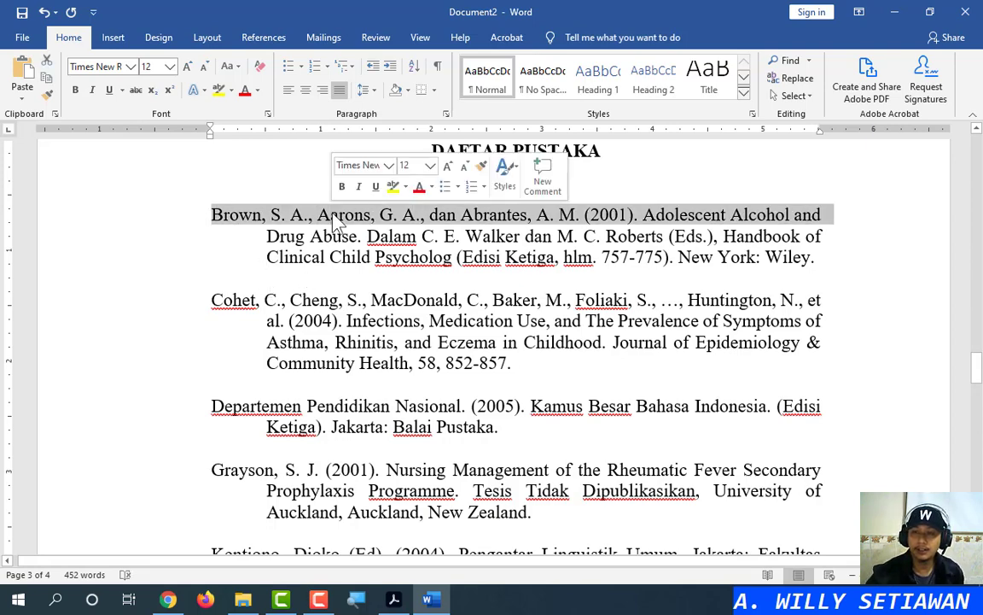
{"action": "left_click", "coordinate": [268, 235]}
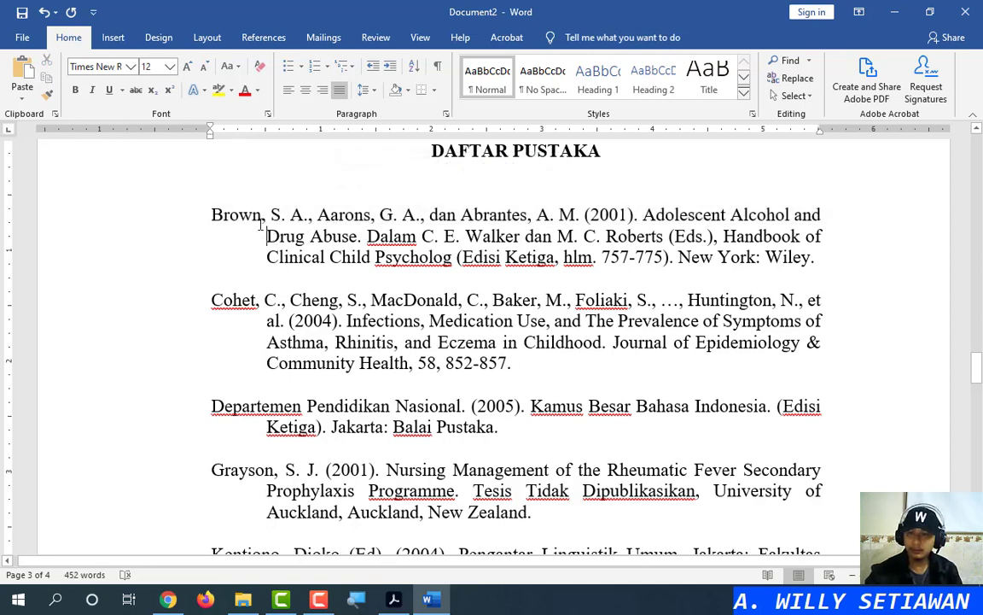
{"action": "key", "text": "BackSpace"}
{"action": "key", "text": "BackSpace"}
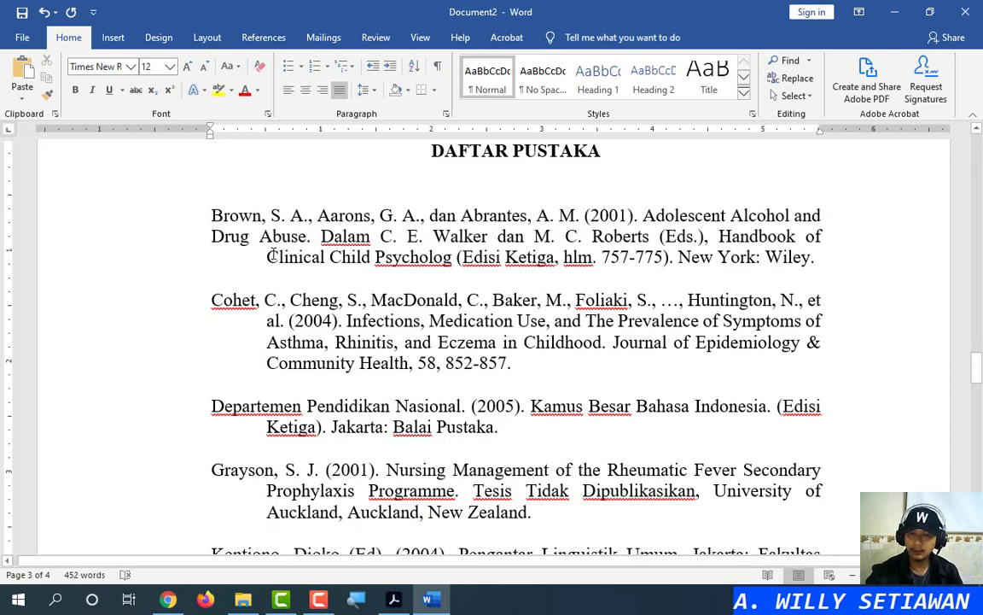
{"action": "left_click", "coordinate": [268, 256]}
{"action": "key", "text": "BackSpace"}
{"action": "key", "text": "BackSpace"}
{"action": "key", "text": "BackSpace"}
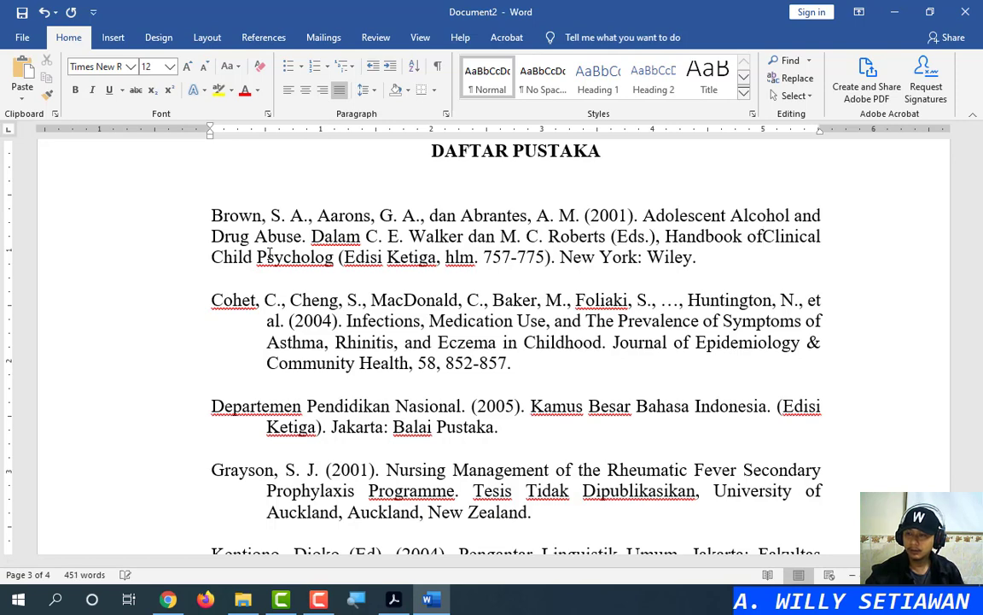
Re-indent the Drug Abuse and Clinical lines with tabs, then toggle the formatting marks
{"action": "triple_click", "coordinate": [285, 222]}
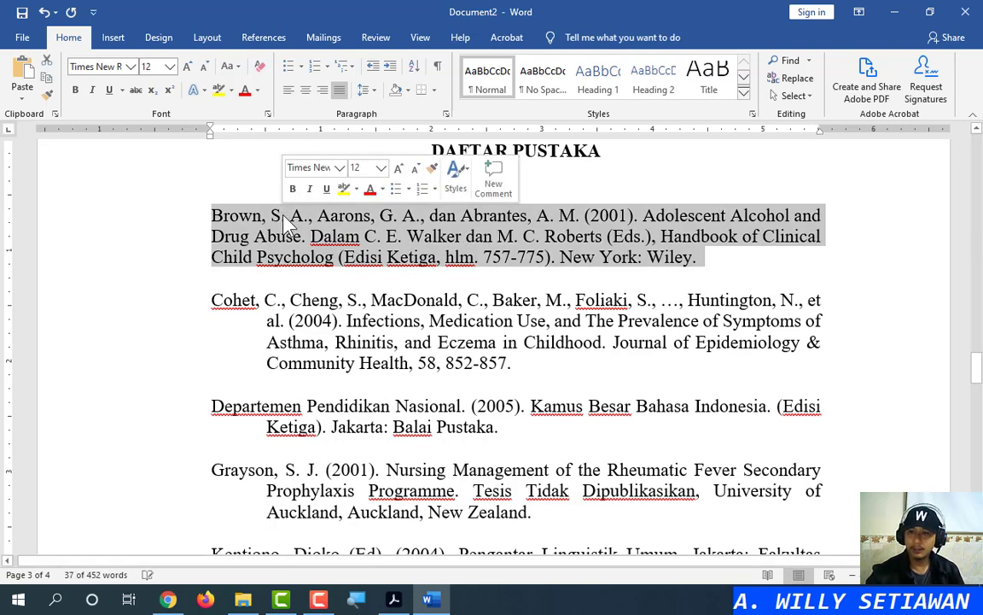
{"action": "left_click", "coordinate": [284, 243]}
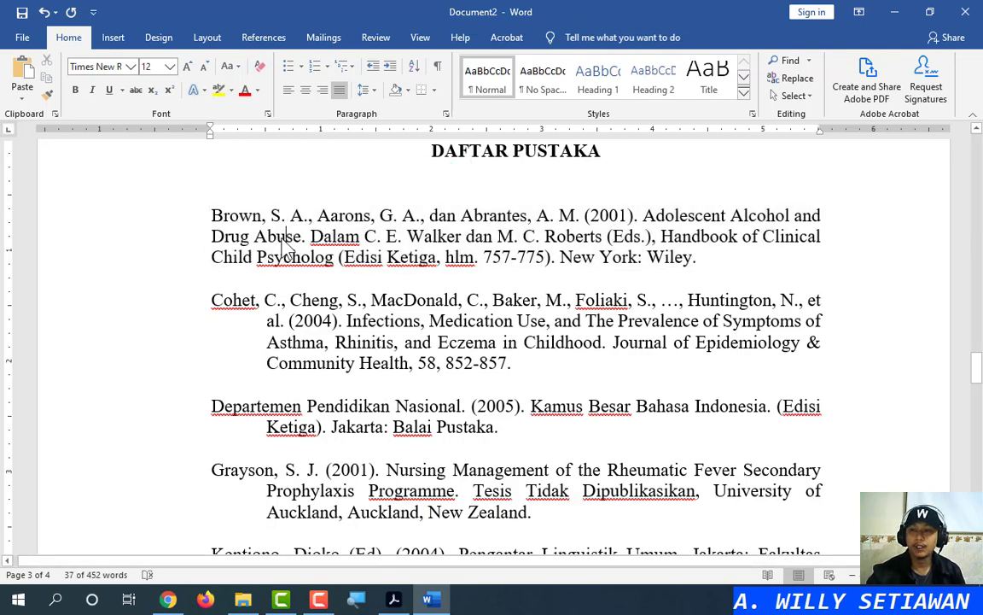
{"action": "left_click", "coordinate": [213, 242]}
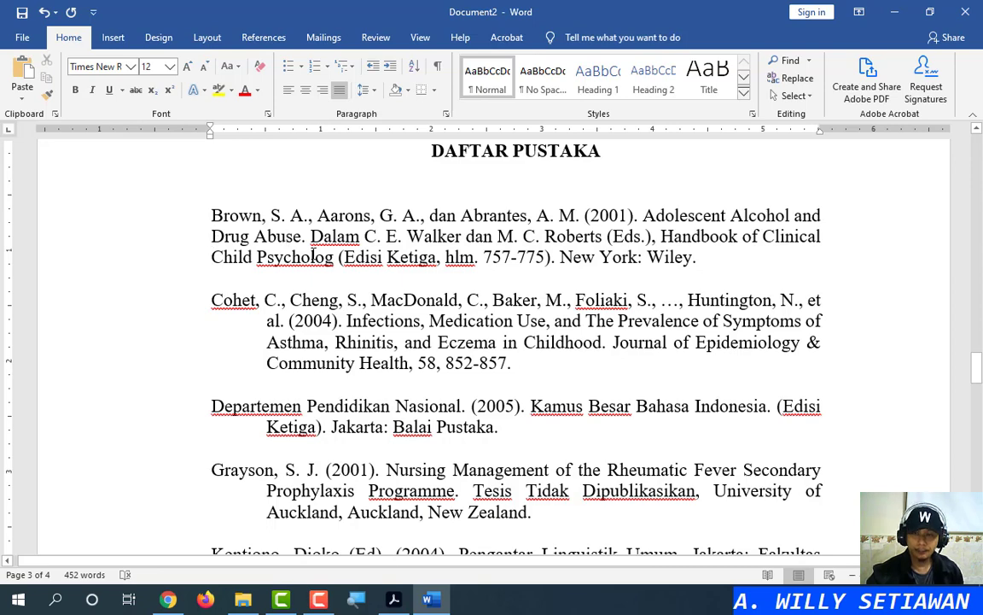
{"action": "key", "text": "Tab"}
{"action": "left_click", "coordinate": [213, 257]}
{"action": "key", "text": "Tab"}
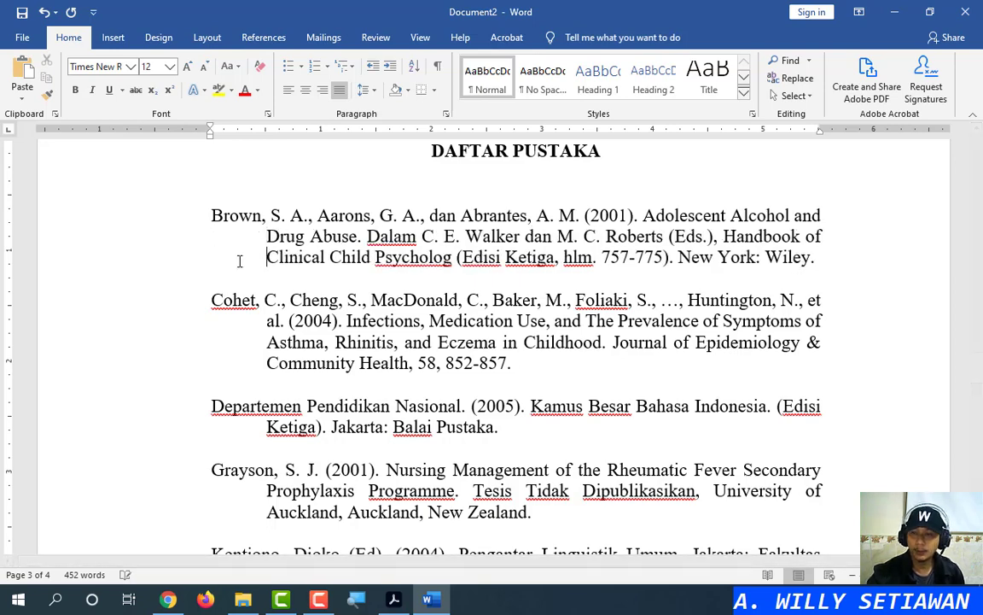
{"action": "triple_click", "coordinate": [314, 218]}
{"action": "left_click", "coordinate": [343, 215]}
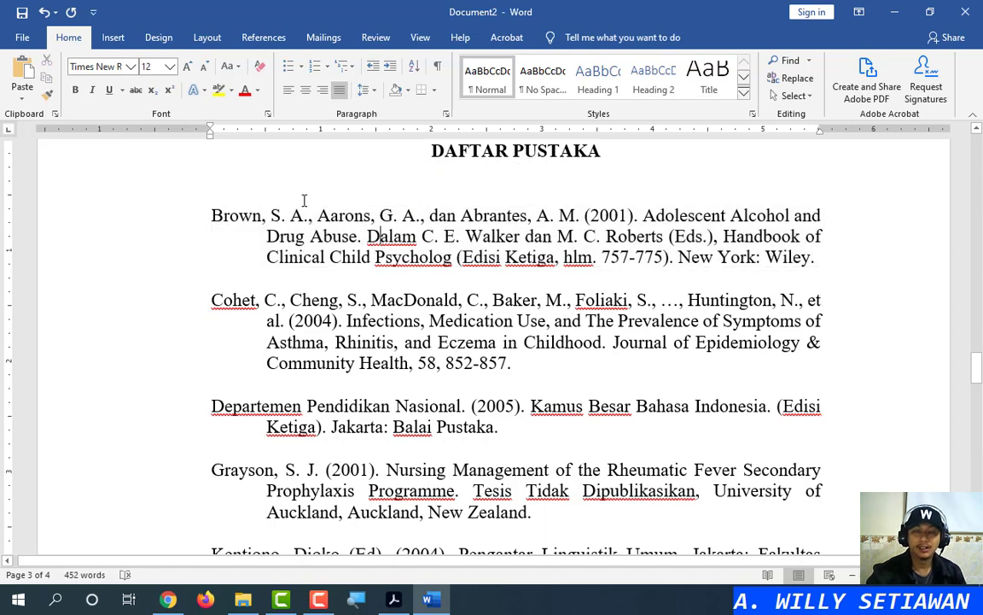
{"action": "left_click", "coordinate": [439, 68]}
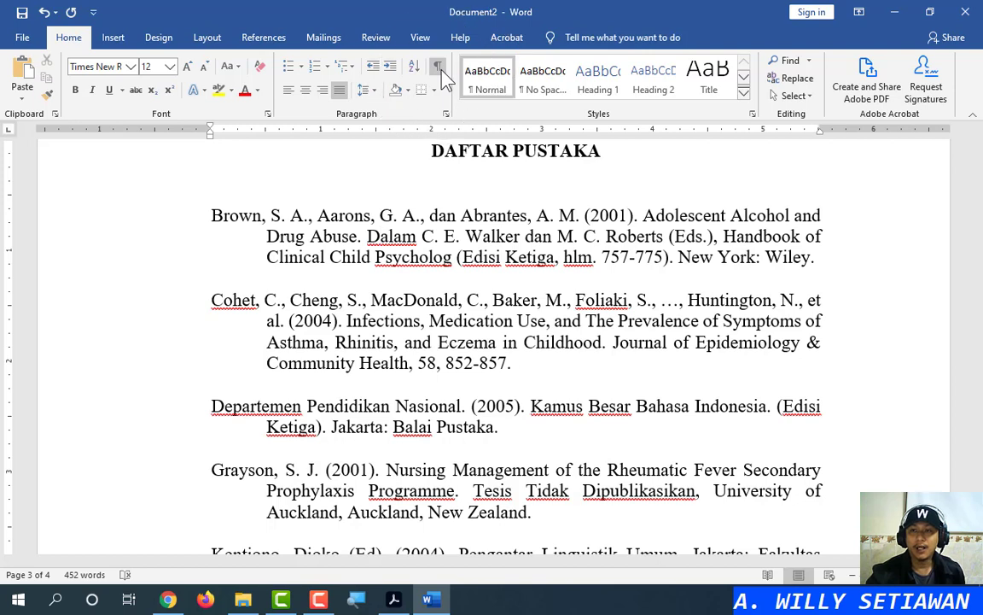
{"action": "left_click", "coordinate": [441, 70]}
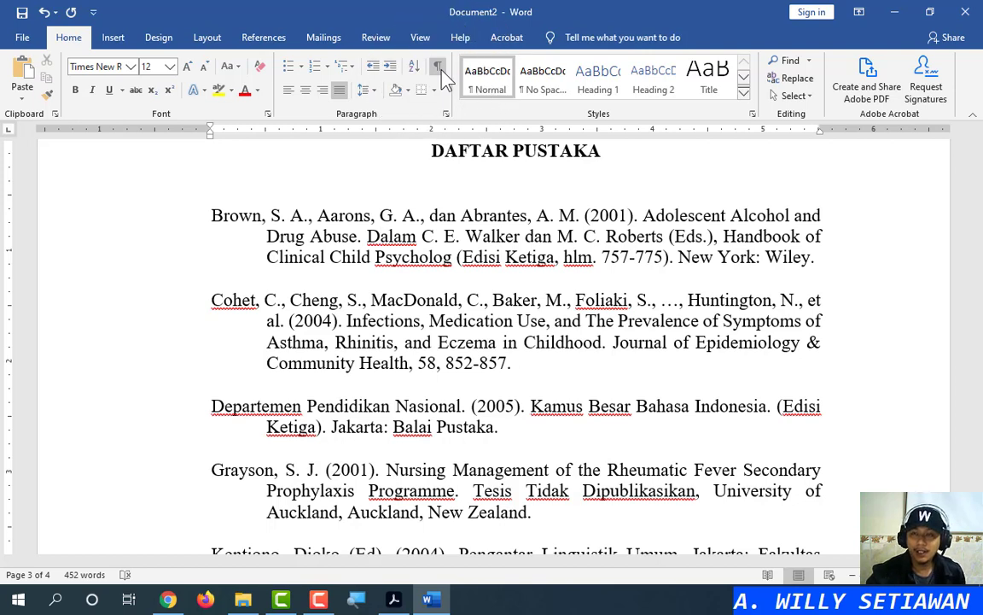
Show formatting marks to inspect the tab characters in the Brown entry, then hide them
{"action": "left_click", "coordinate": [440, 70]}
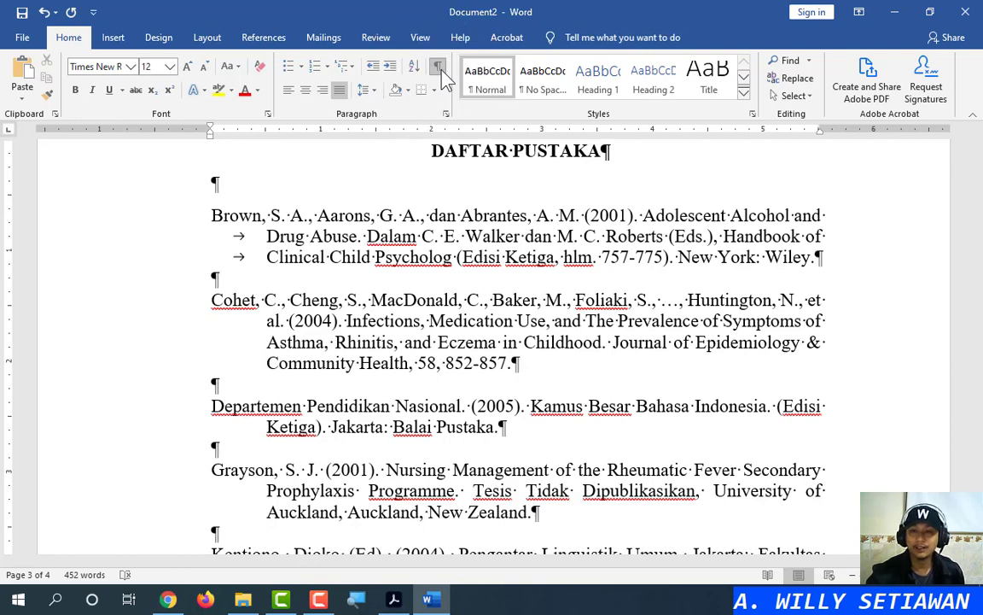
{"action": "left_click", "coordinate": [240, 241]}
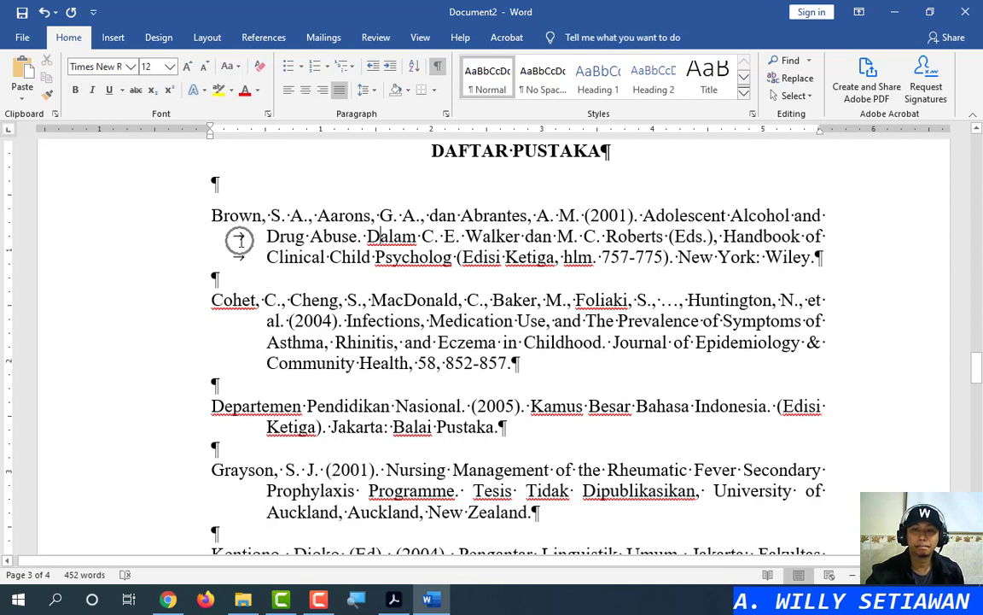
{"action": "left_click", "coordinate": [240, 239]}
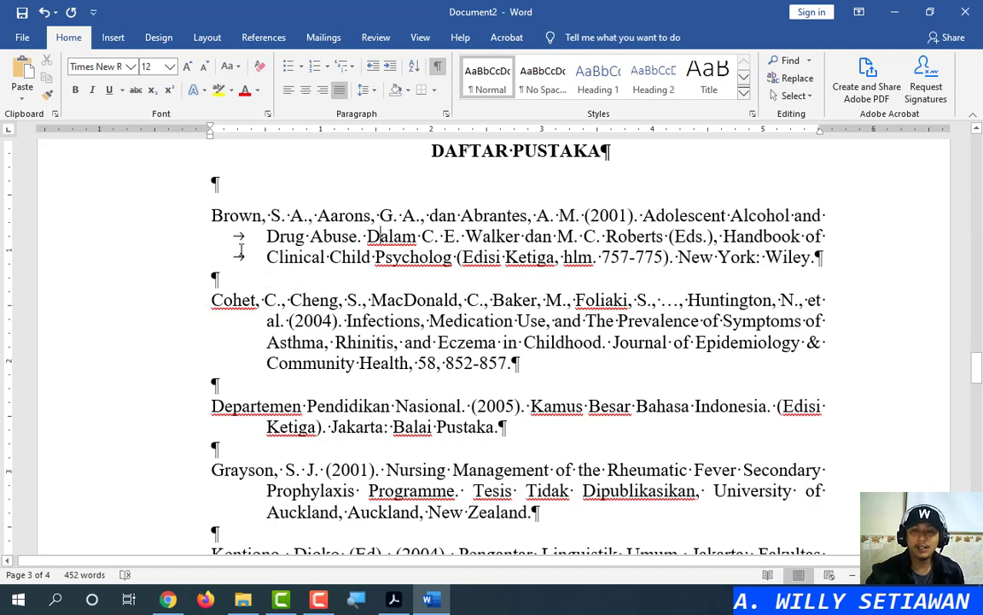
{"action": "left_click", "coordinate": [242, 241]}
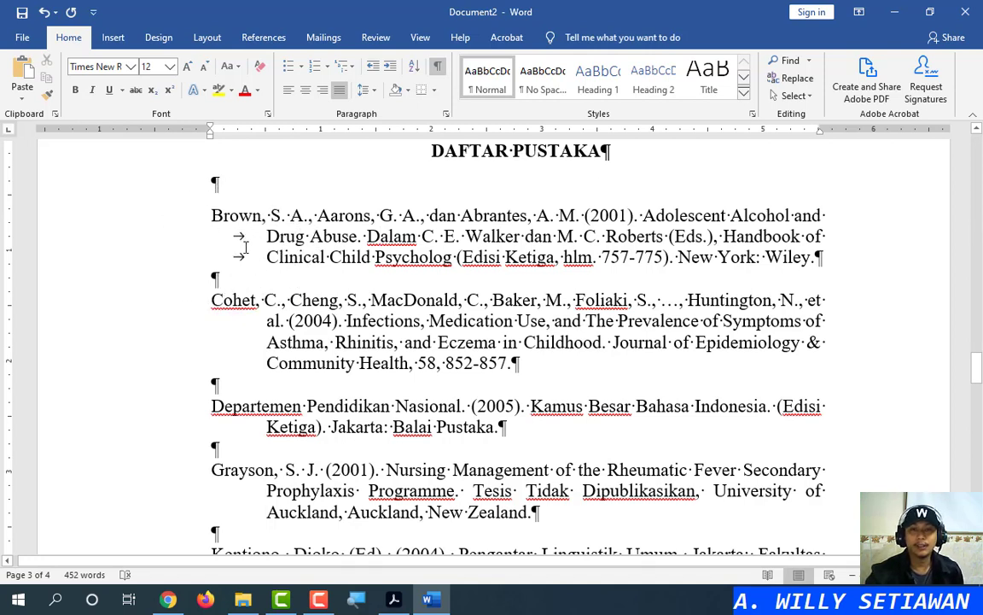
{"action": "left_click", "coordinate": [245, 249]}
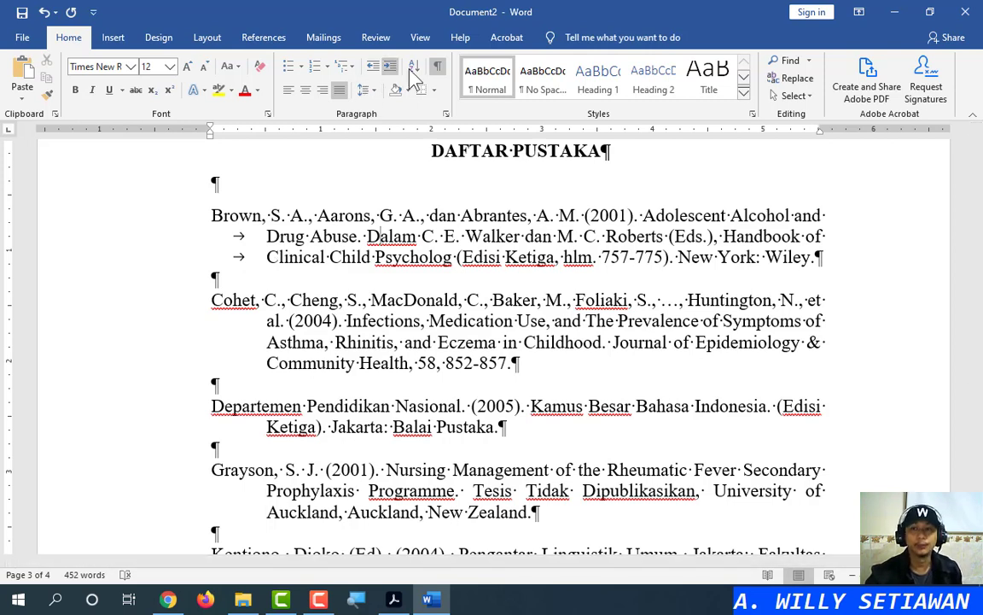
{"action": "left_click", "coordinate": [437, 65]}
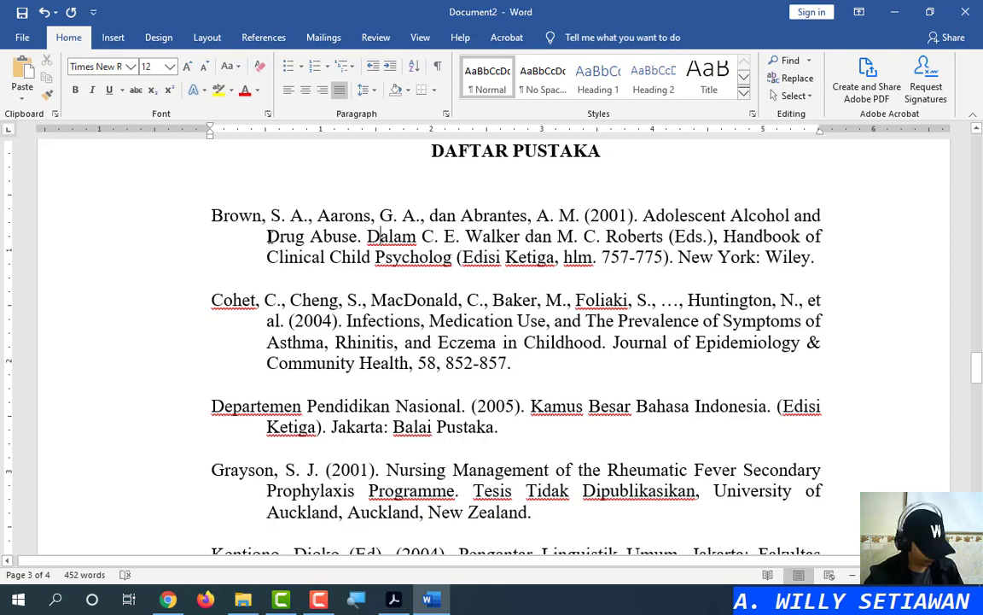
Delete the Brown entry's tabs and copy the Cohet entry's hanging indent onto it with Format Painter
{"action": "left_click", "coordinate": [267, 236]}
{"action": "key", "text": "BackSpace"}
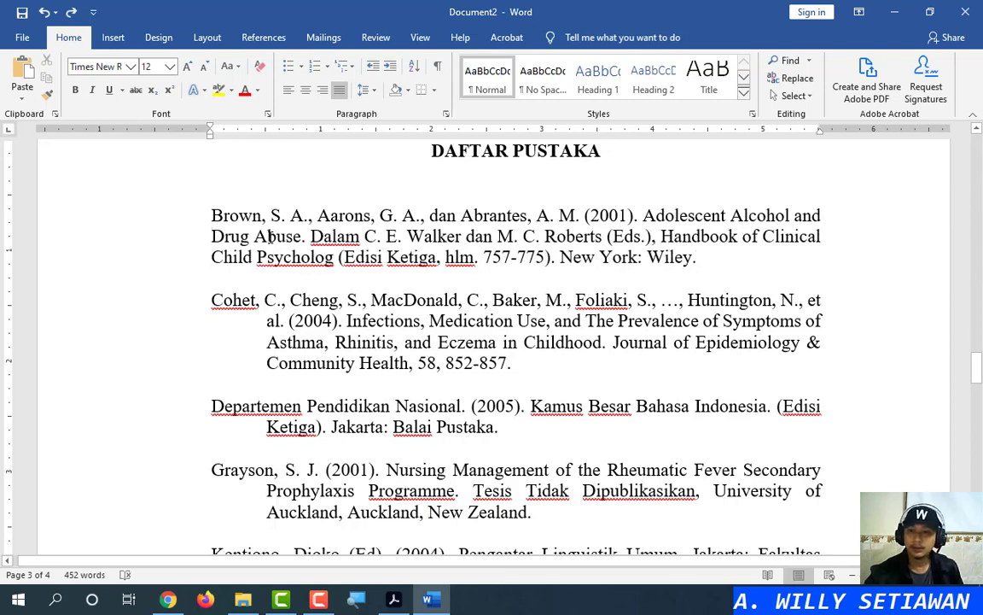
{"action": "triple_click", "coordinate": [302, 222]}
{"action": "left_click", "coordinate": [274, 236]}
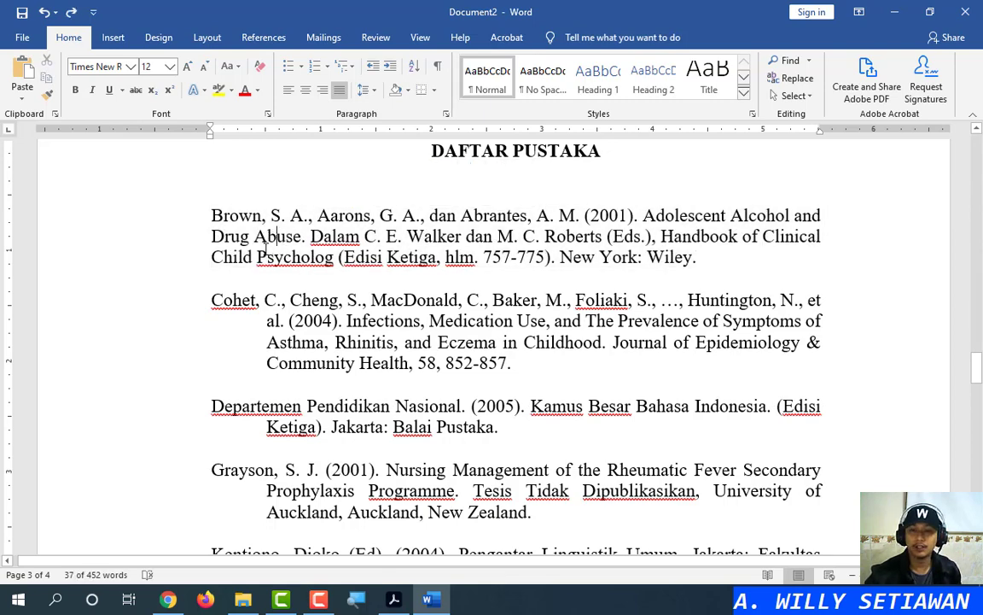
{"action": "left_click", "coordinate": [250, 302]}
{"action": "left_click", "coordinate": [47, 97]}
{"action": "left_click", "coordinate": [278, 232]}
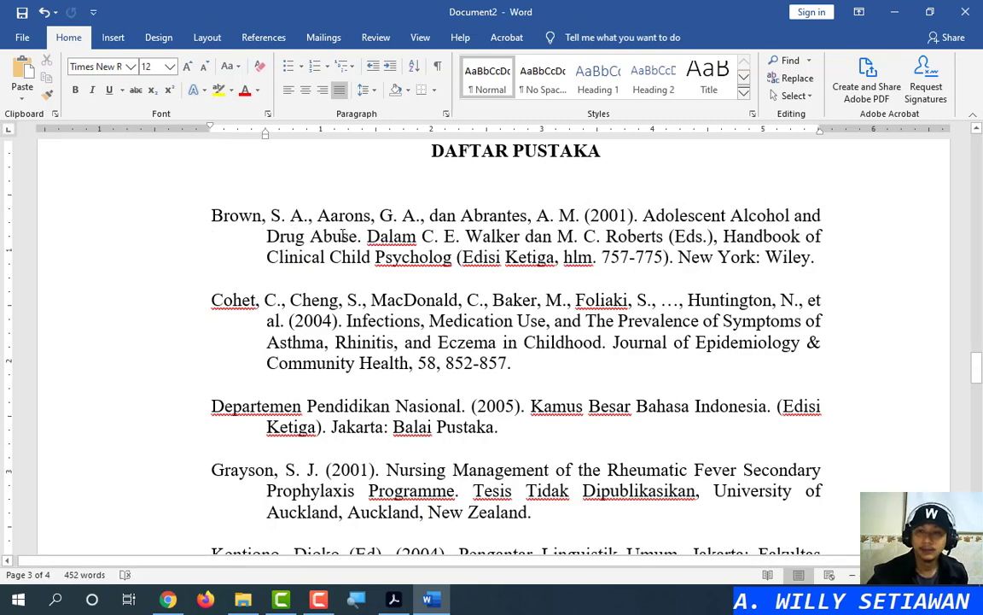
{"action": "left_click", "coordinate": [437, 65]}
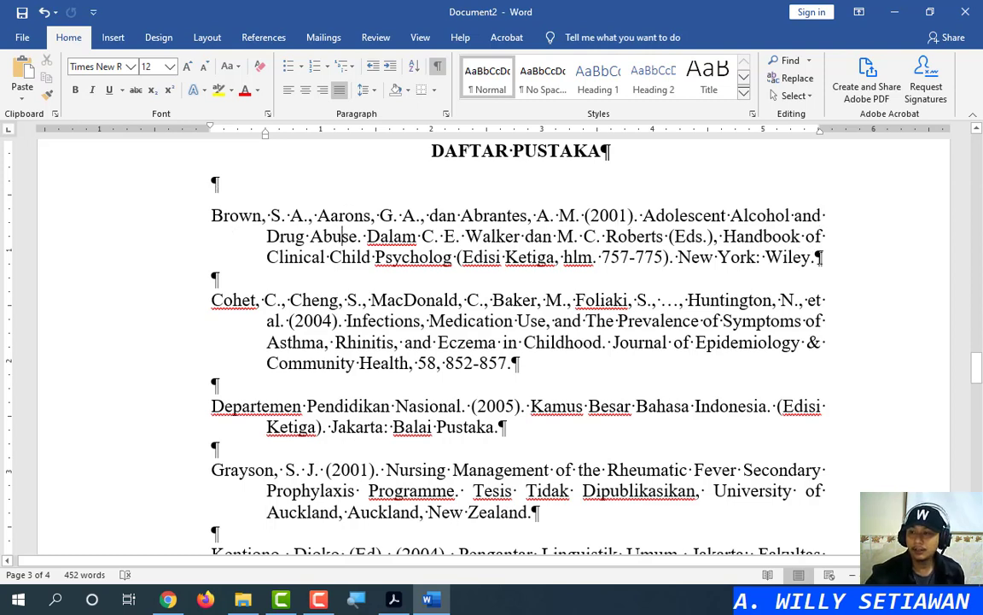
{"action": "left_click", "coordinate": [821, 257]}
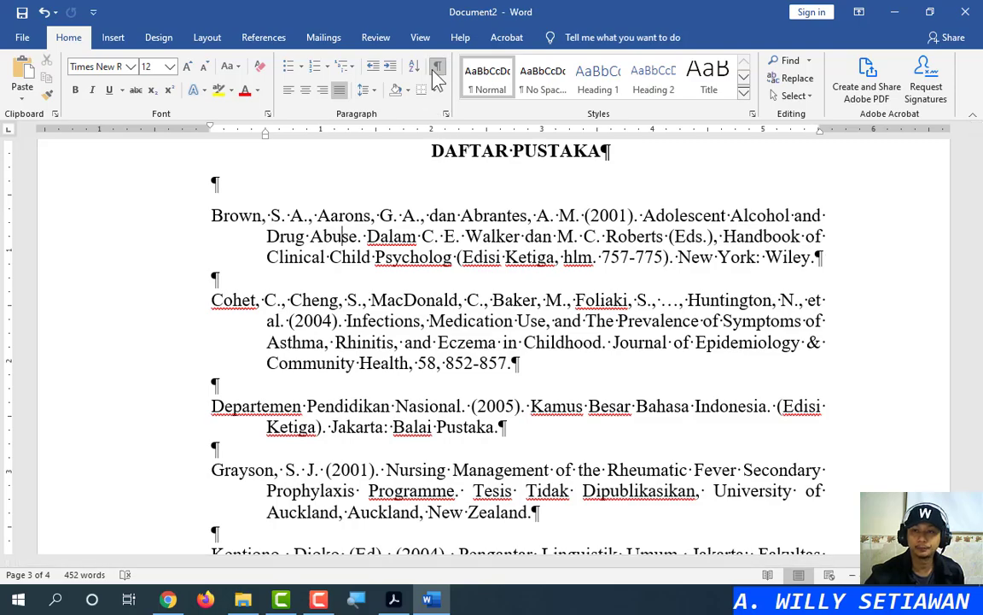
{"action": "key", "text": "ctrl+shift+8"}
Switch to the reference PDF in Acrobat and scroll to its DAFTAR PUSTAKA page
{"action": "scroll", "coordinate": [428, 336], "scroll_direction": "down", "scroll_amount": 13}
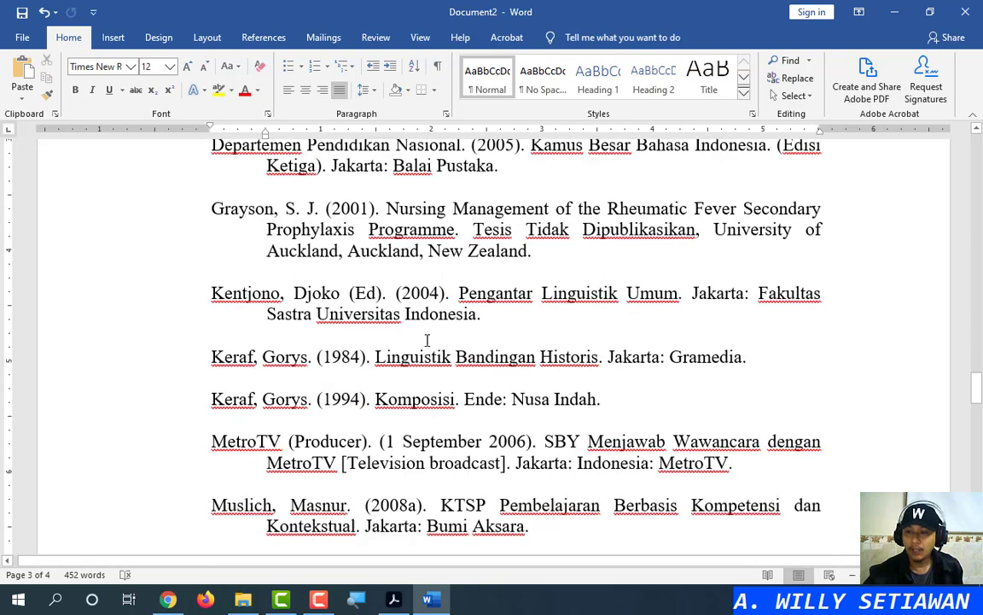
{"action": "scroll", "coordinate": [439, 335], "scroll_direction": "up", "scroll_amount": 7}
{"action": "scroll", "coordinate": [438, 336], "scroll_direction": "up", "scroll_amount": 8}
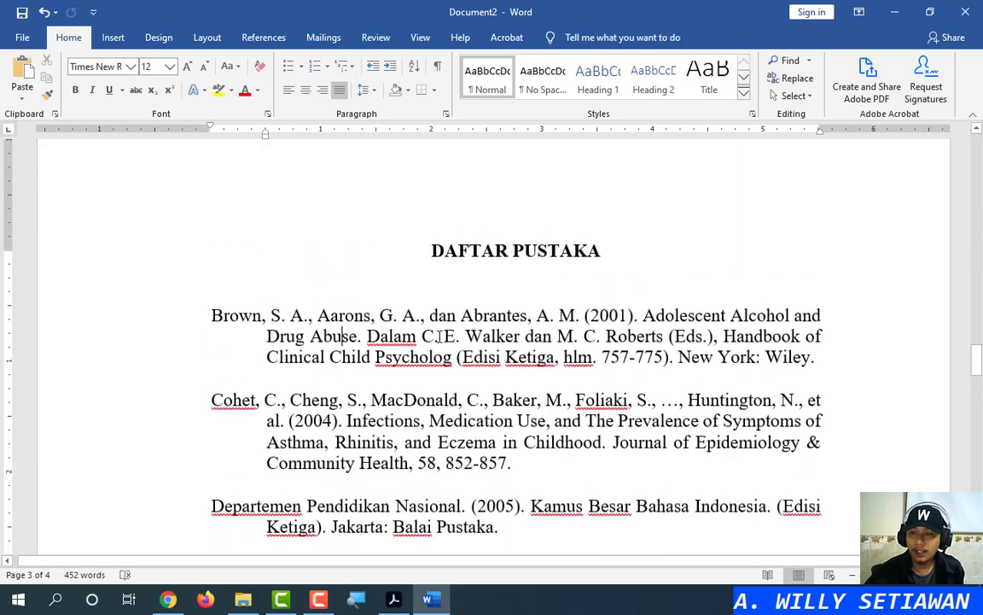
{"action": "scroll", "coordinate": [439, 335], "scroll_direction": "down", "scroll_amount": 3}
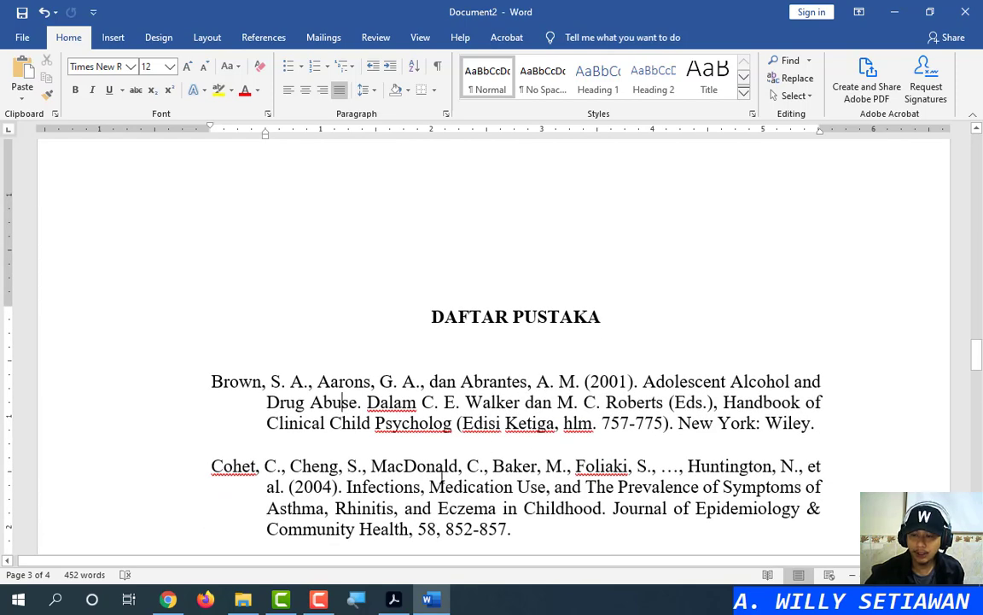
{"action": "left_click", "coordinate": [393, 599]}
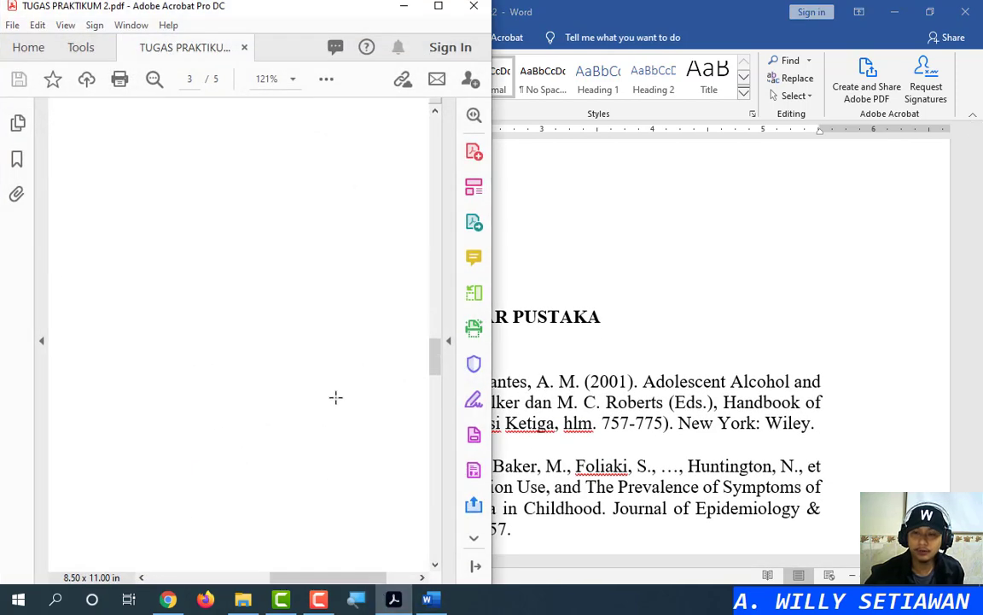
{"action": "scroll", "coordinate": [335, 397], "scroll_direction": "down", "scroll_amount": 10}
{"action": "left_click_drag", "start_coordinate": [319, 579], "coordinate": [302, 579]}
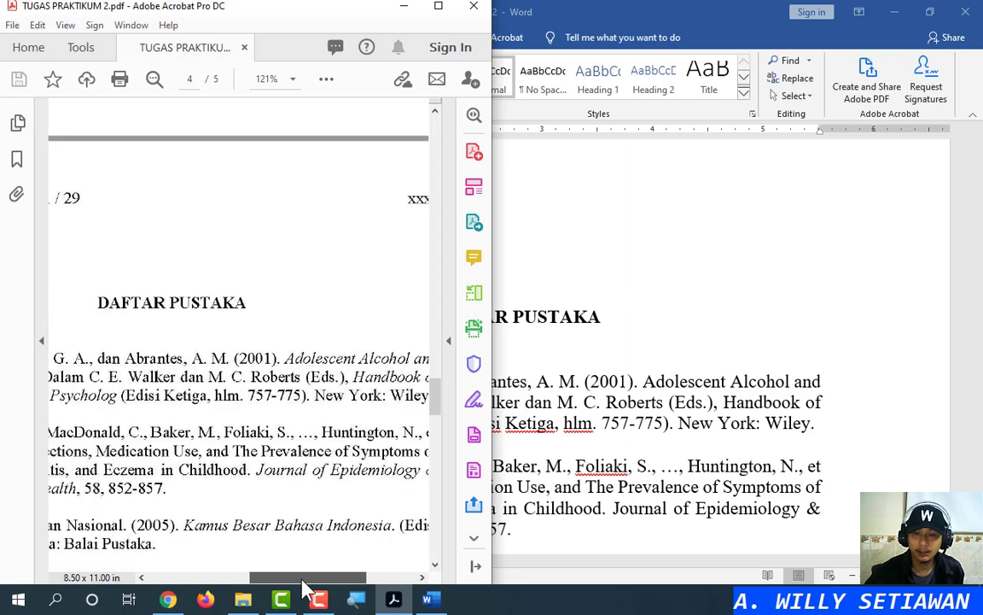
Snap Word to the right half beside the PDF and scroll to its reference list
{"action": "left_click_drag", "start_coordinate": [616, 8], "coordinate": [982, 91]}
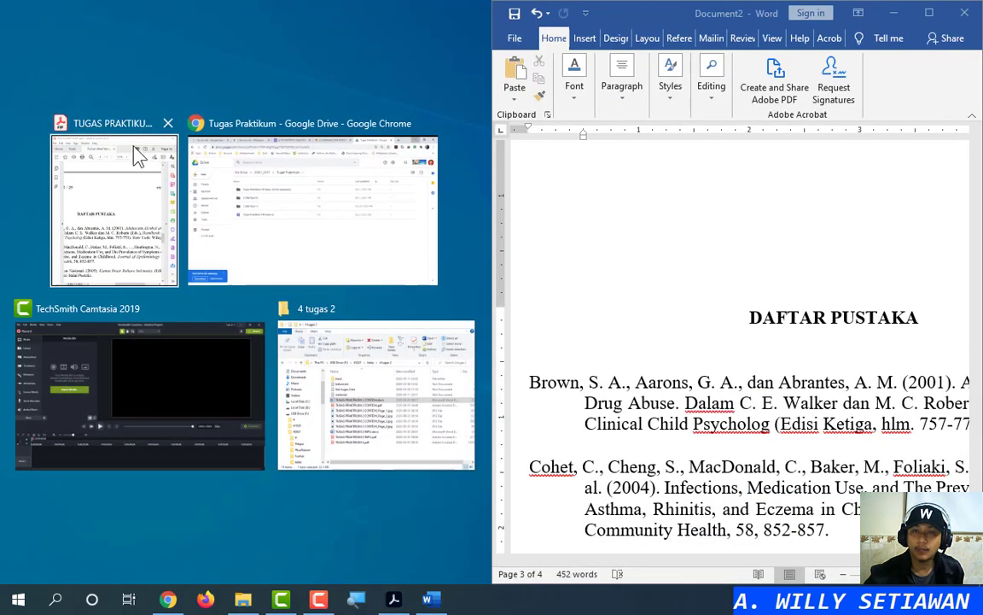
{"action": "left_click", "coordinate": [134, 148]}
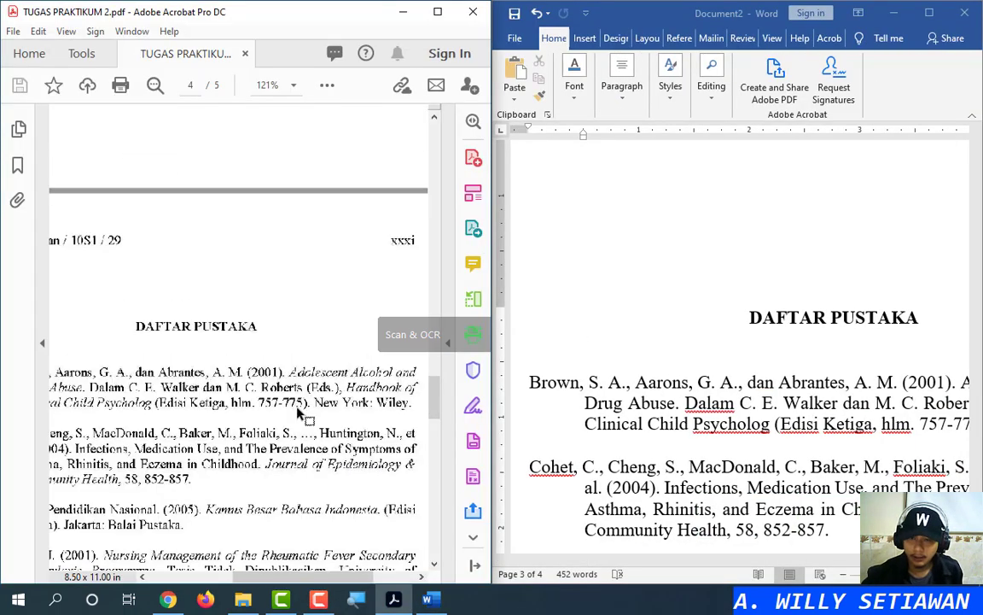
{"action": "scroll", "coordinate": [300, 413], "scroll_direction": "down", "scroll_amount": 2}
{"action": "scroll", "coordinate": [300, 413], "scroll_direction": "down", "scroll_amount": 1}
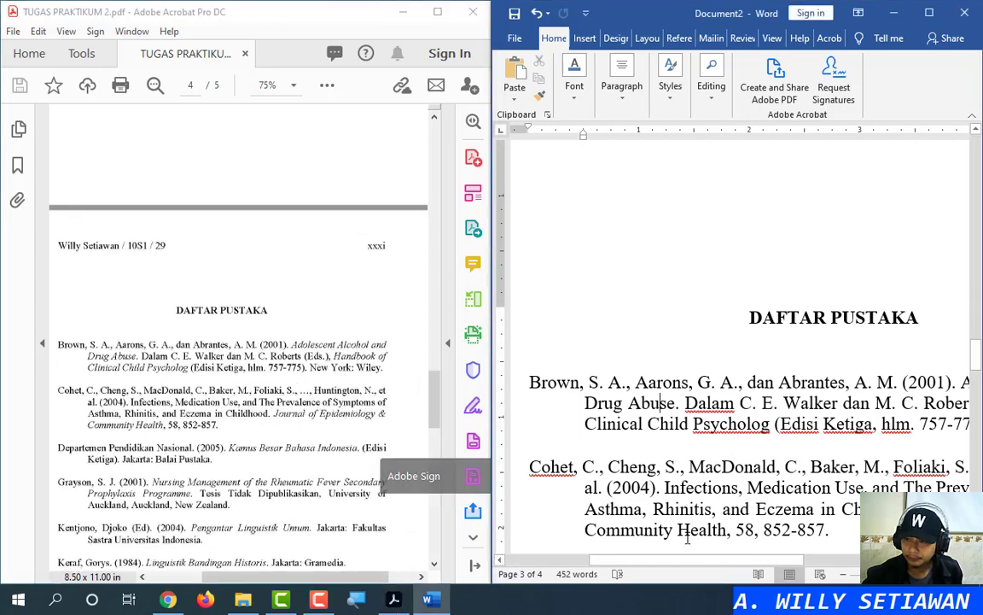
{"action": "scroll", "coordinate": [741, 385], "scroll_direction": "right", "scroll_amount": 5}
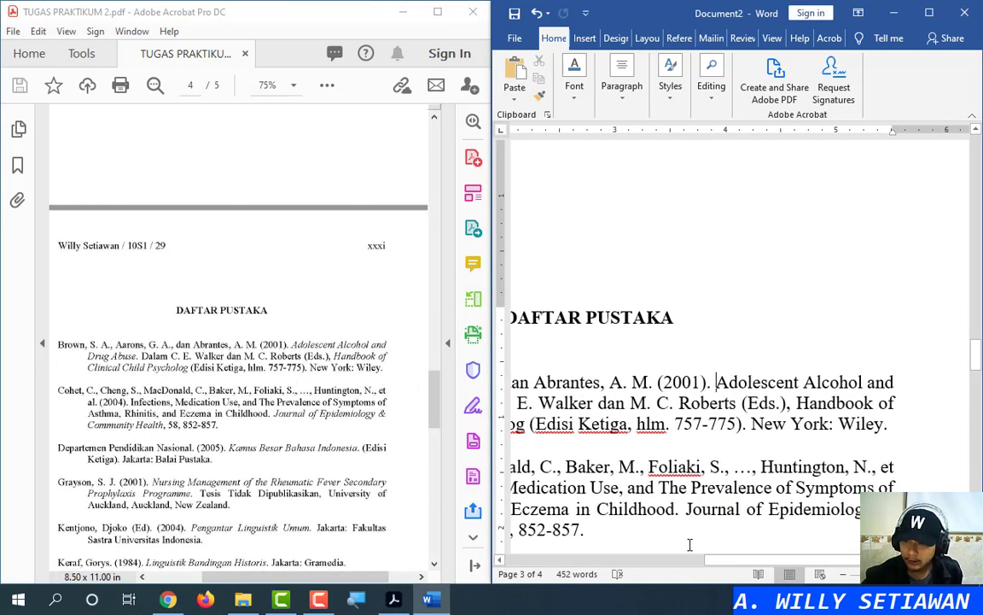
{"action": "scroll", "coordinate": [690, 543], "scroll_direction": "down", "scroll_amount": 5}
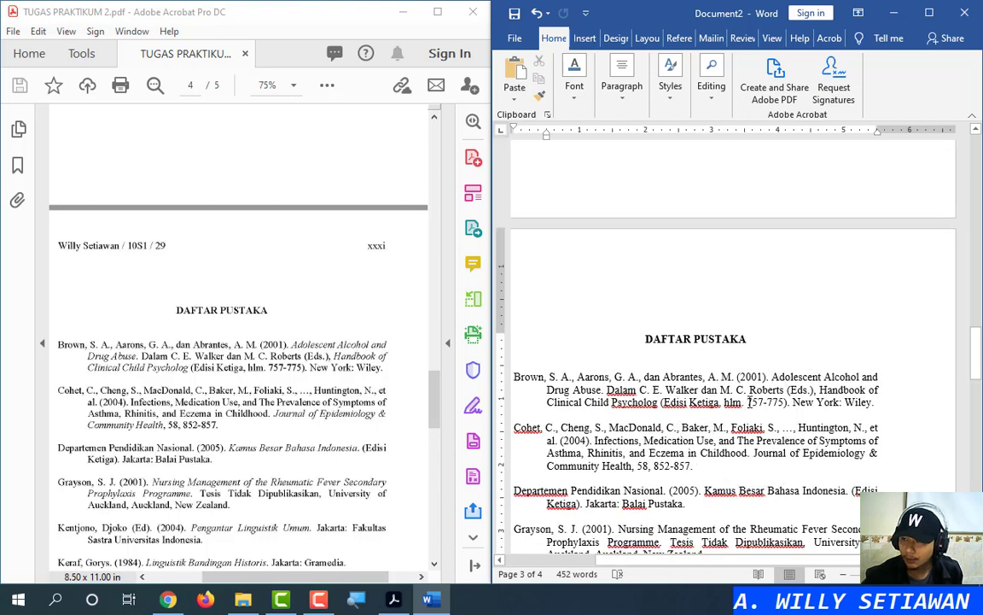
{"action": "scroll", "coordinate": [749, 402], "scroll_direction": "down", "scroll_amount": 3}
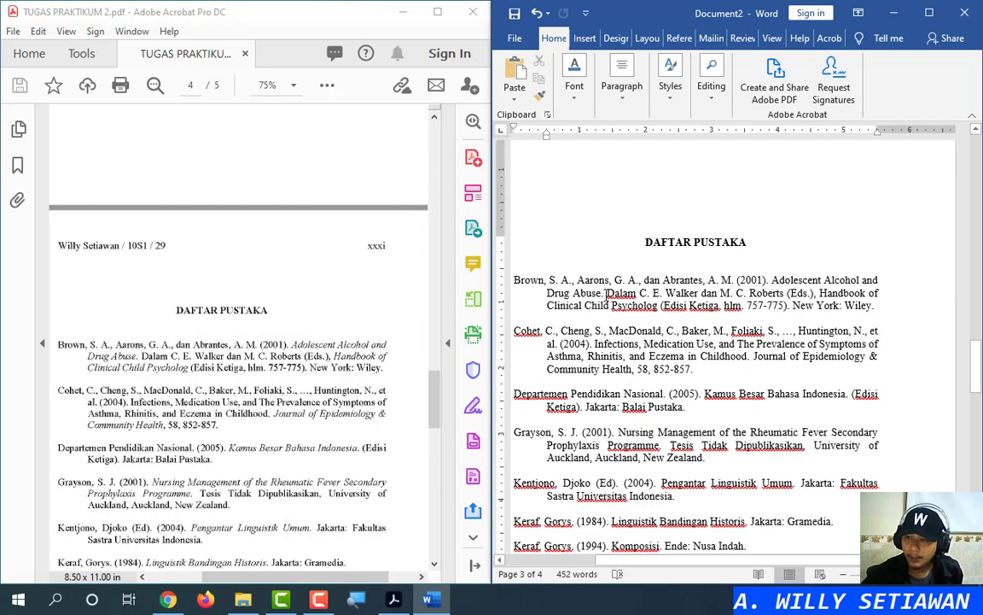
Italicise 'Adolescent Alcohol and Drug Abuse', 'Handbook of Clinical Child Psychology' and the Journal of Epidemiology & Community Health title
{"action": "left_click", "coordinate": [603, 298], "text": "shift"}
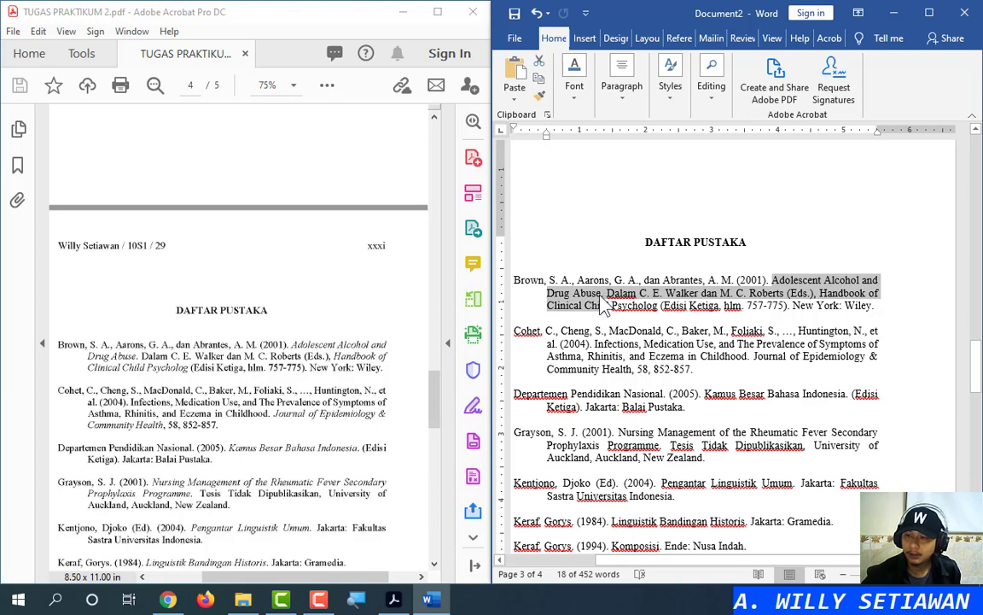
{"action": "left_click", "coordinate": [602, 293], "text": "shift"}
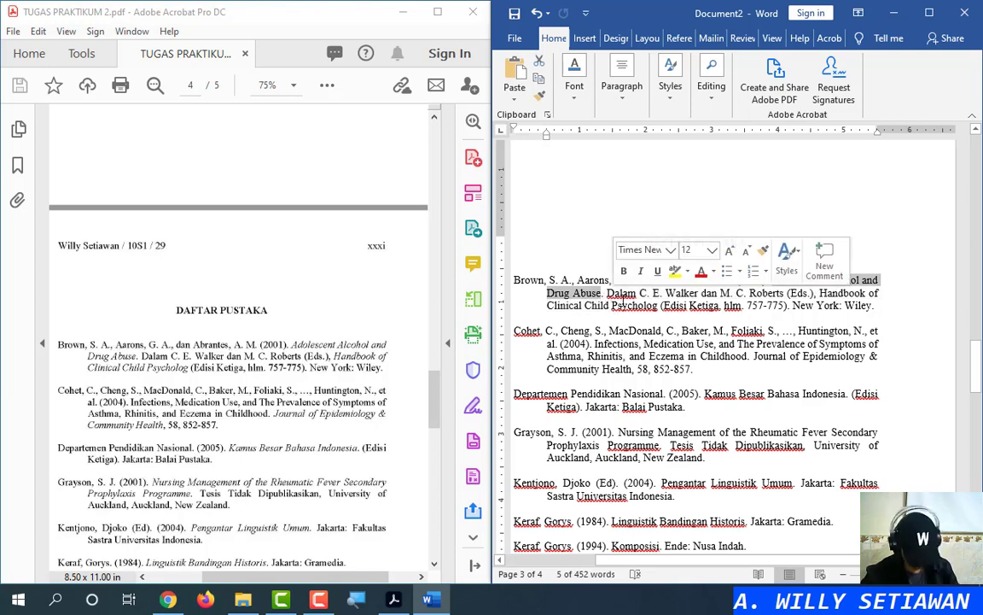
{"action": "key", "text": "ctrl+i"}
{"action": "left_click", "coordinate": [797, 291]}
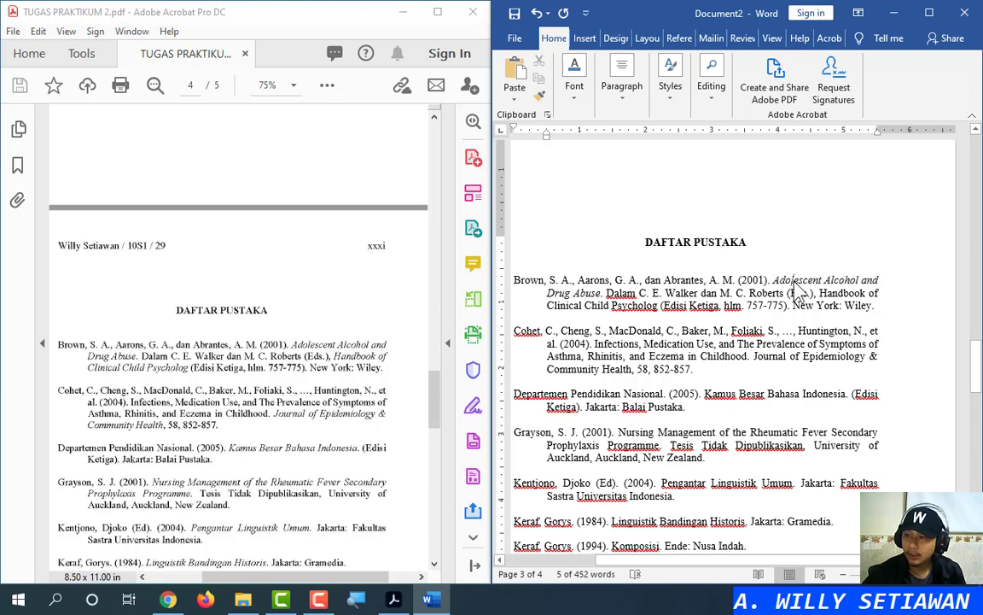
{"action": "left_click", "coordinate": [540, 96]}
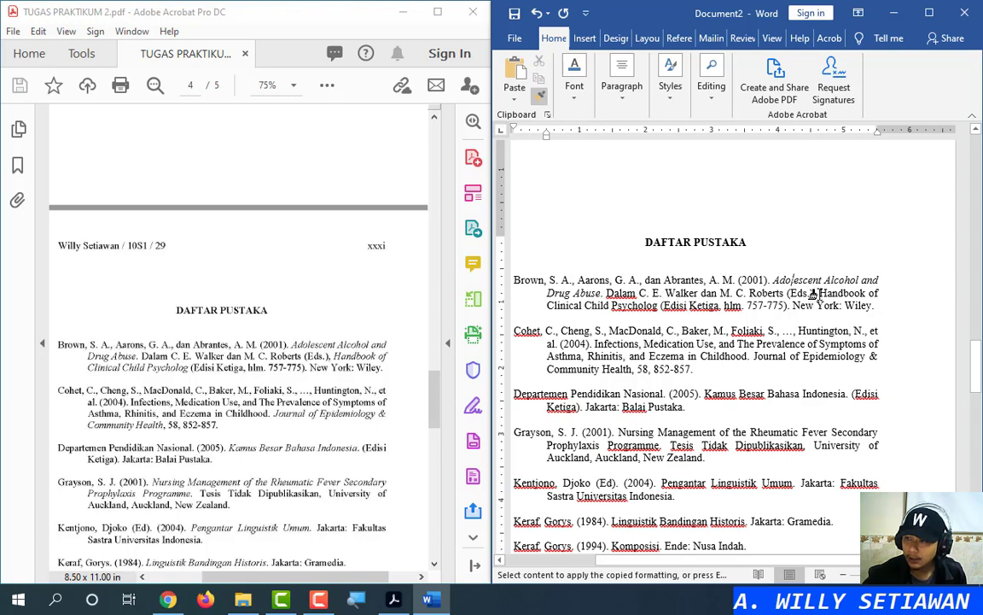
{"action": "mouse_move", "coordinate": [815, 293]}
{"action": "left_mouse_down"}
{"action": "mouse_move", "coordinate": [792, 306]}
{"action": "mouse_move", "coordinate": [654, 308]}
{"action": "left_mouse_up"}
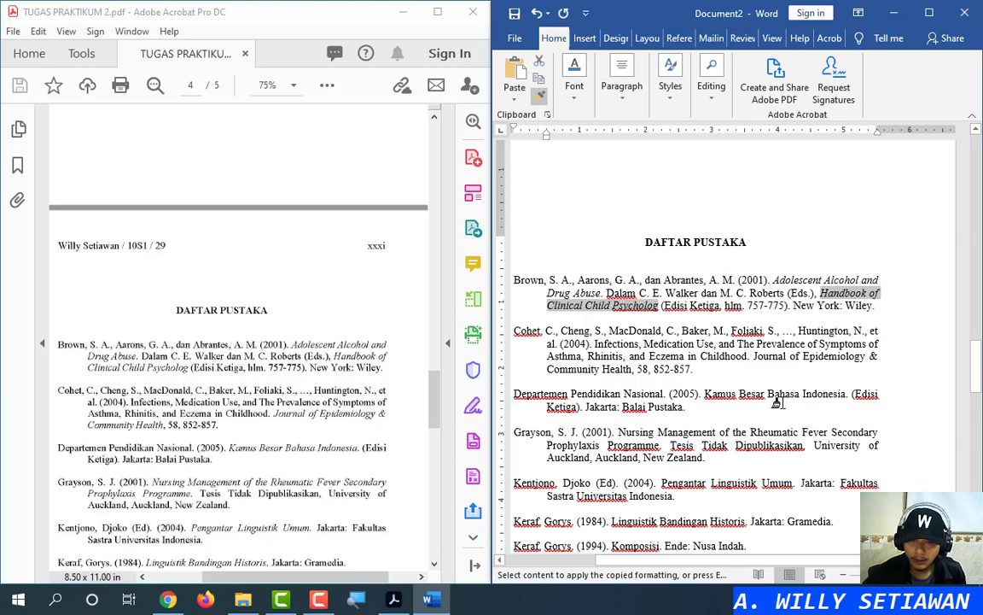
{"action": "left_click_drag", "start_coordinate": [748, 358], "coordinate": [633, 368]}
Italicise 'Kamus Besar Bahasa Indonesia' and the Grayson thesis title, fixing italics that spread too far
{"action": "scroll", "coordinate": [725, 367], "scroll_direction": "down", "scroll_amount": 4}
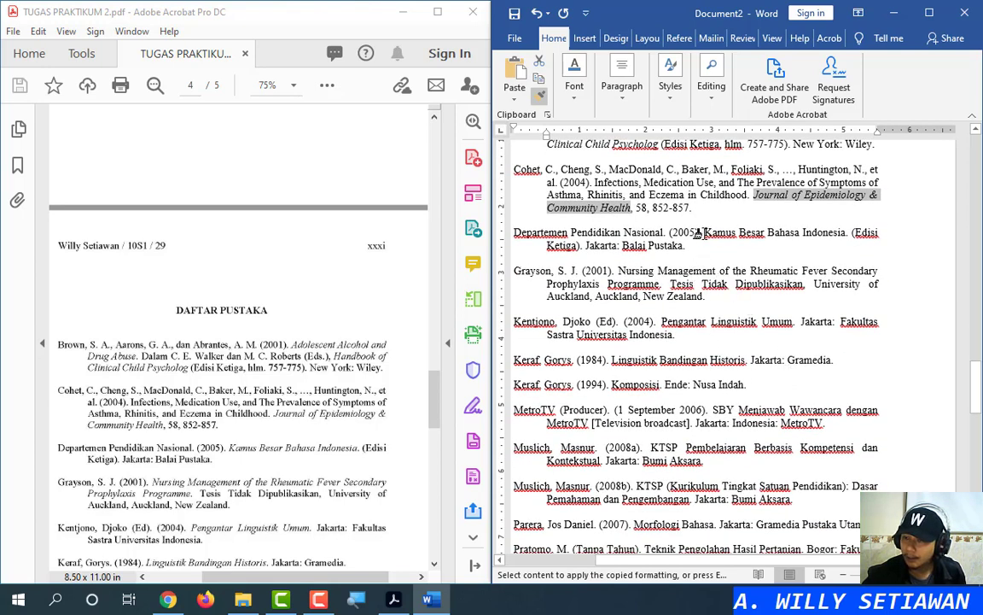
{"action": "mouse_move", "coordinate": [703, 232]}
{"action": "left_mouse_down"}
{"action": "mouse_move", "coordinate": [679, 246]}
{"action": "mouse_move", "coordinate": [585, 246]}
{"action": "mouse_move", "coordinate": [843, 237]}
{"action": "mouse_move", "coordinate": [692, 246]}
{"action": "left_mouse_up"}
{"action": "scroll", "coordinate": [722, 260], "scroll_direction": "down", "scroll_amount": 2}
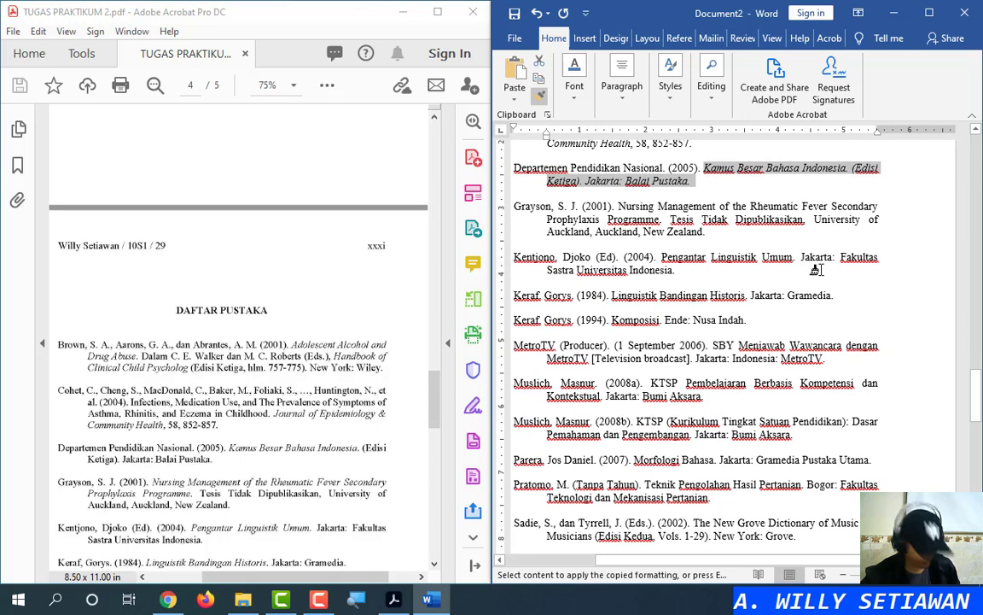
{"action": "key", "text": "ctrl+z"}
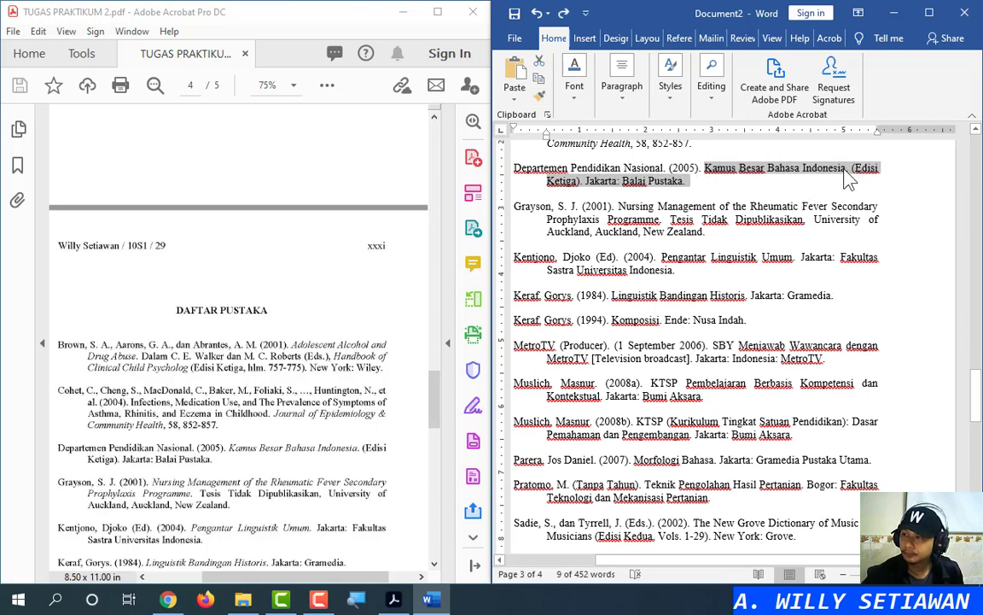
{"action": "key", "text": "ctrl+y"}
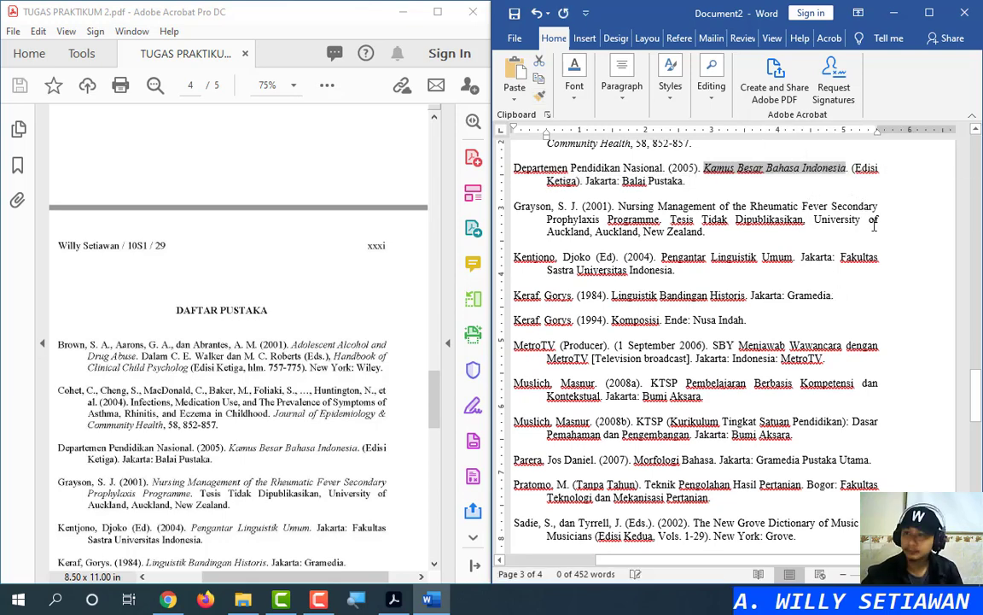
{"action": "left_click", "coordinate": [539, 96]}
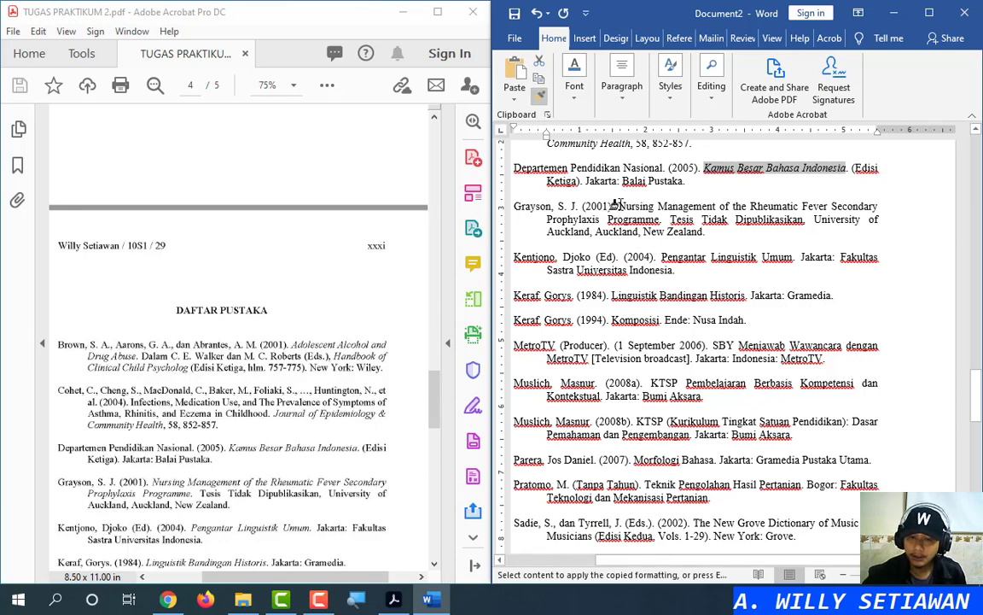
{"action": "left_click_drag", "start_coordinate": [616, 205], "coordinate": [659, 220]}
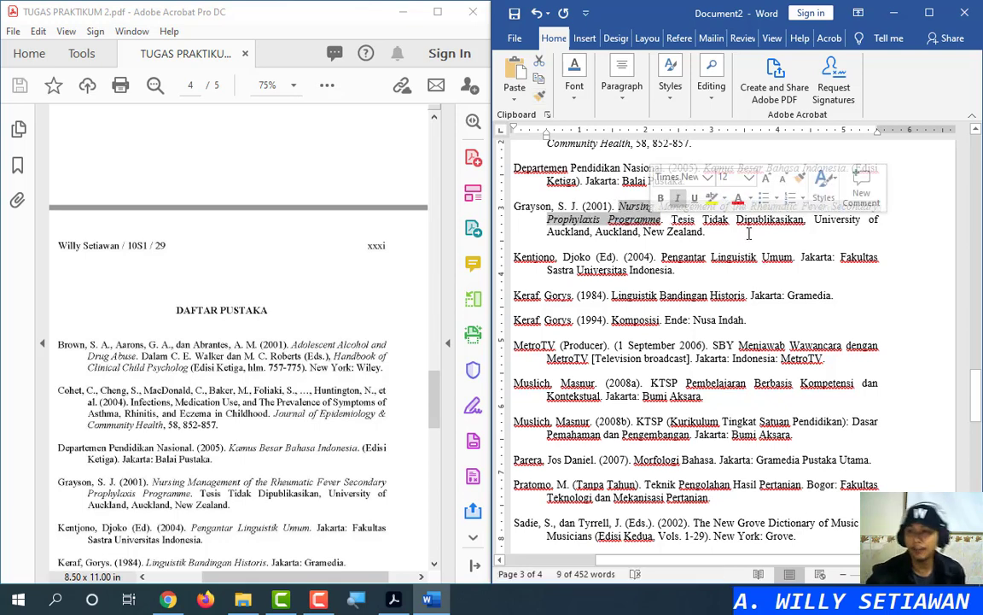
{"action": "left_click", "coordinate": [717, 232]}
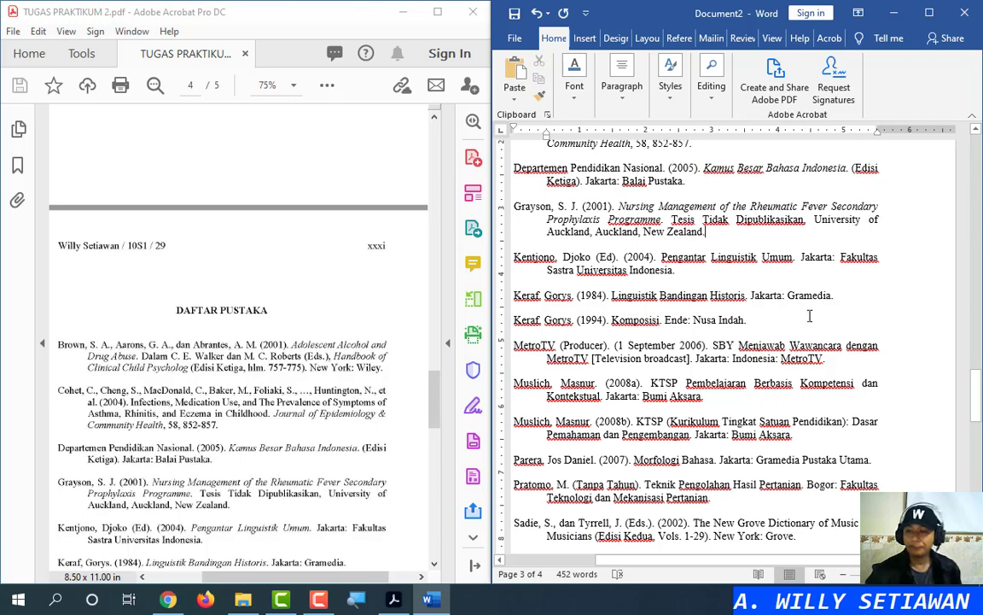
{"action": "scroll", "coordinate": [794, 318], "scroll_direction": "down", "scroll_amount": 15}
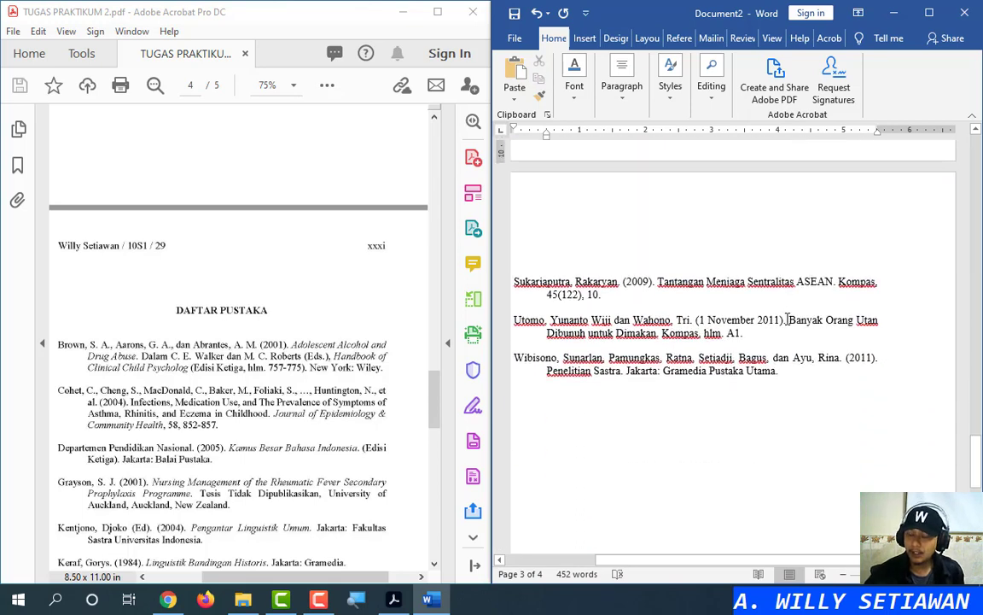
{"action": "scroll", "coordinate": [791, 318], "scroll_direction": "down", "scroll_amount": 2}
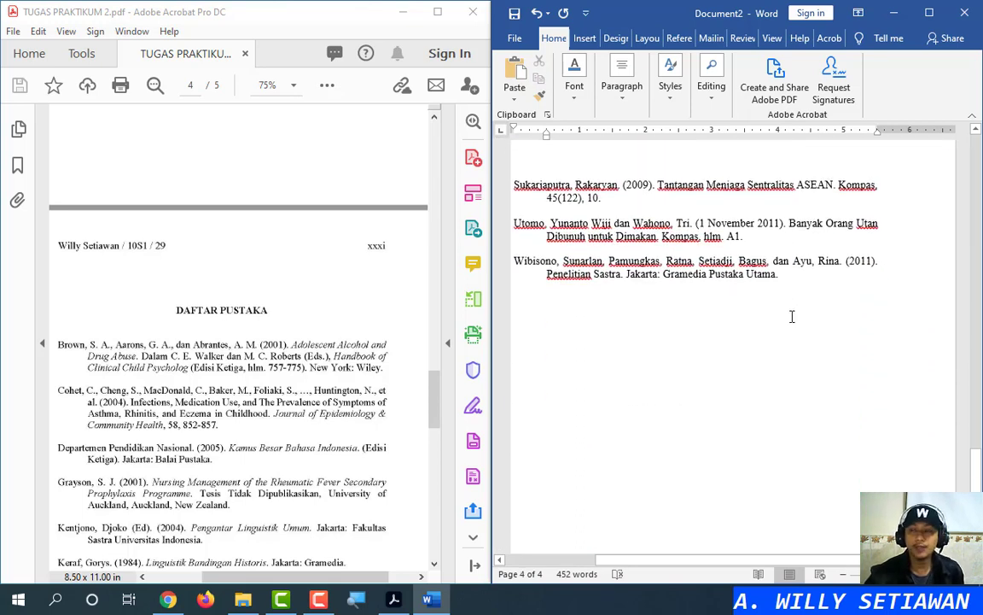
{"action": "left_click_drag", "start_coordinate": [978, 487], "coordinate": [979, 479]}
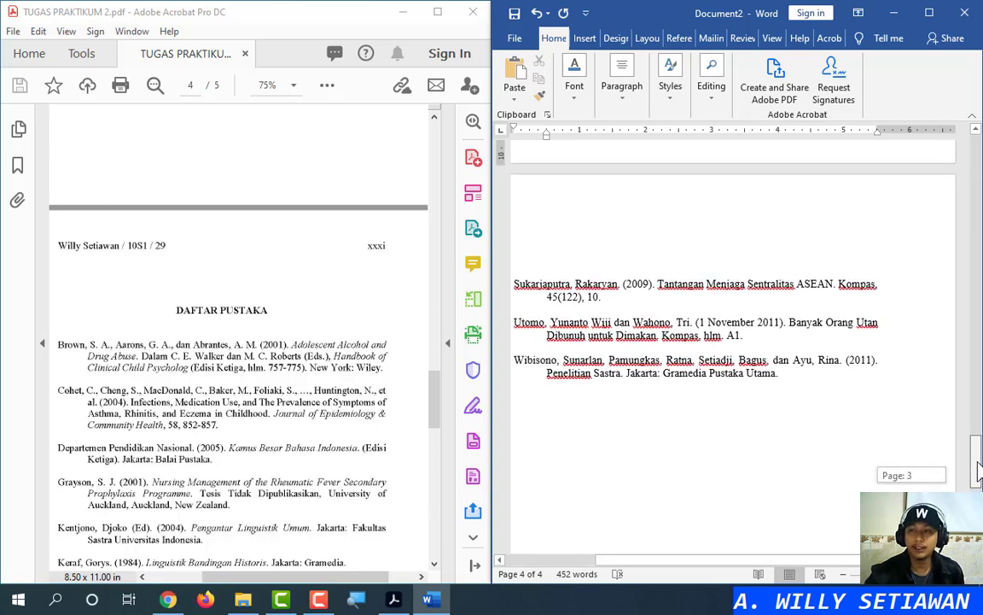
{"action": "left_click_drag", "start_coordinate": [979, 475], "coordinate": [979, 195]}
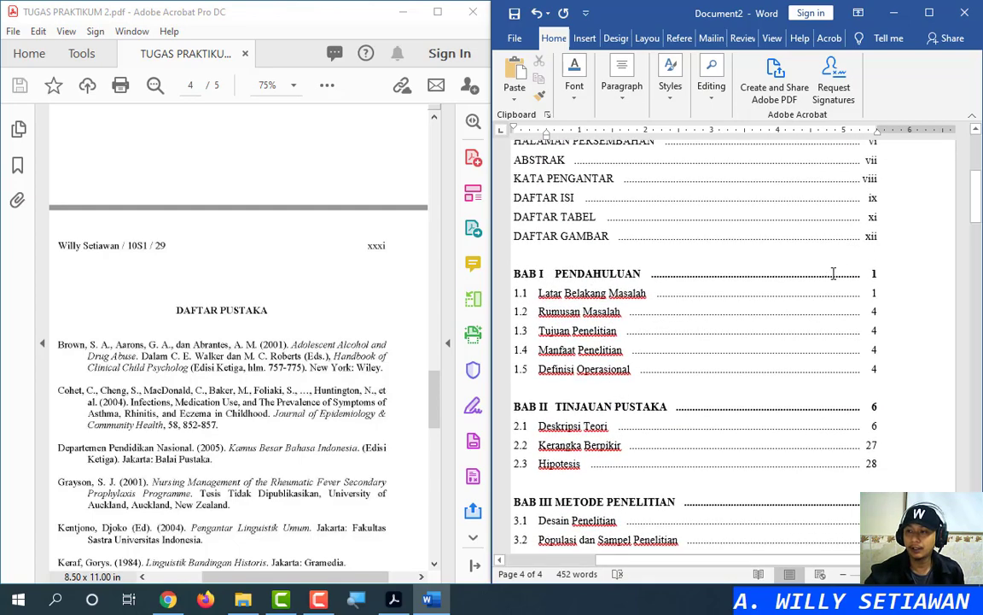
{"action": "scroll", "coordinate": [850, 322], "scroll_direction": "down", "scroll_amount": 15}
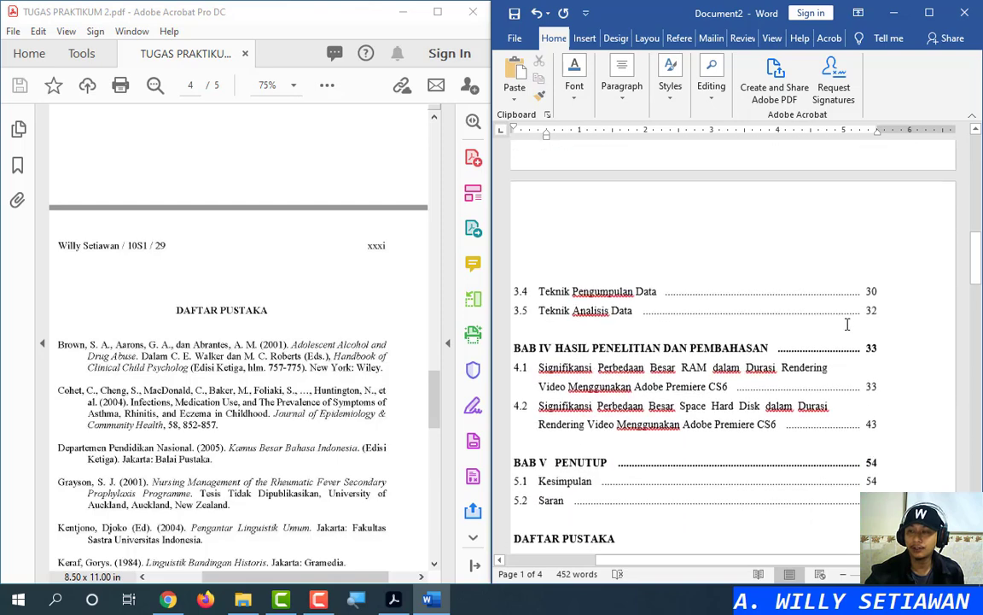
{"action": "scroll", "coordinate": [844, 326], "scroll_direction": "down", "scroll_amount": 10}
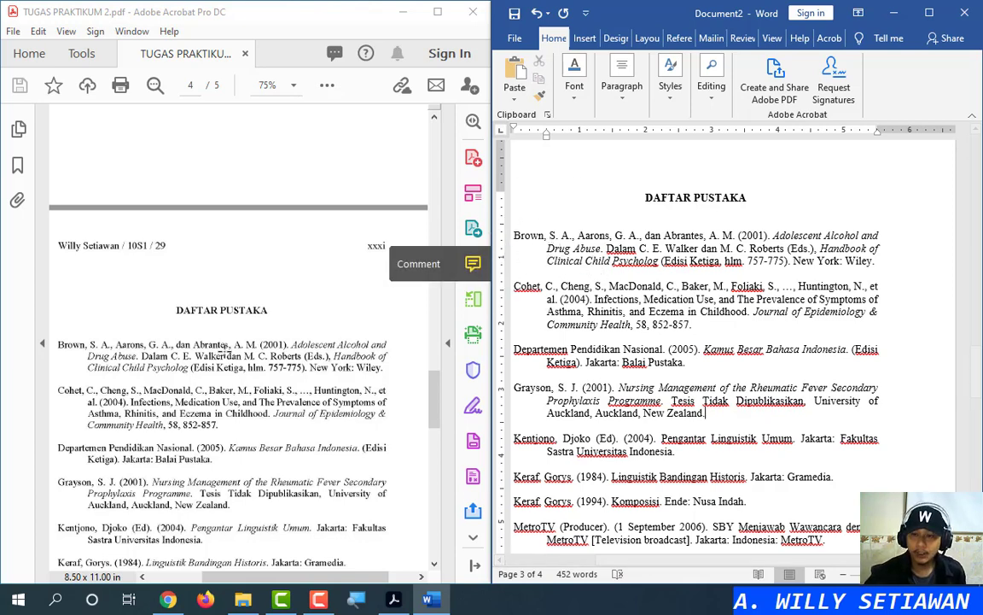
{"action": "scroll", "coordinate": [220, 350], "scroll_direction": "down", "scroll_amount": 5}
{"action": "scroll", "coordinate": [220, 350], "scroll_direction": "up", "scroll_amount": 6}
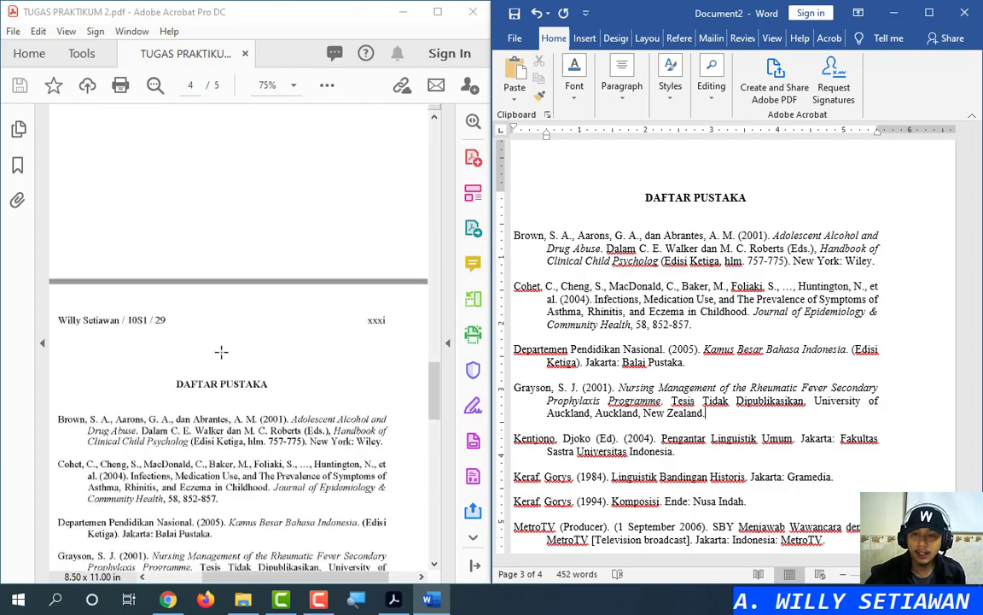
{"action": "left_click", "coordinate": [930, 13]}
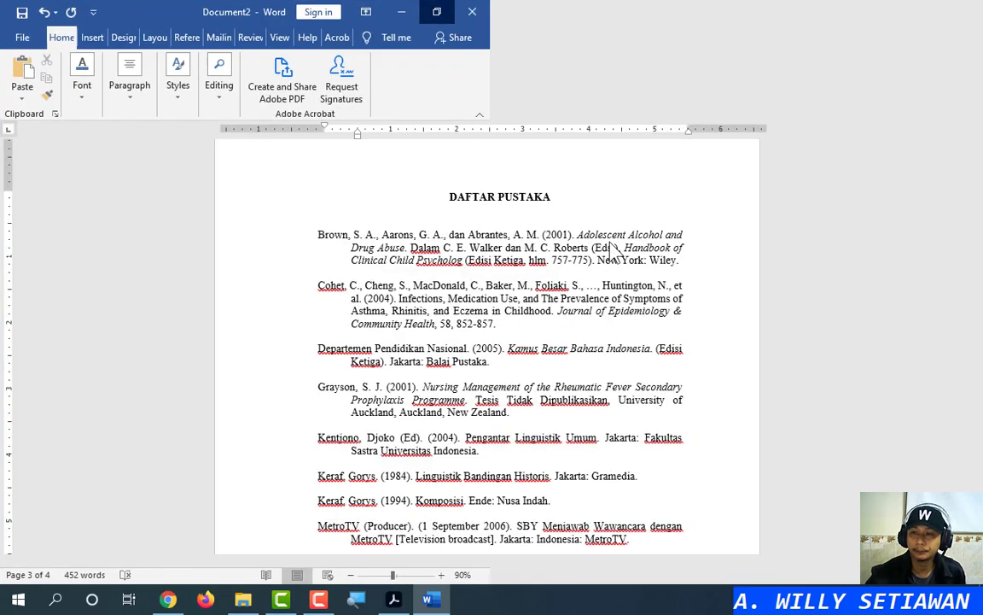
{"action": "scroll", "coordinate": [495, 377], "scroll_direction": "up", "scroll_amount": 3}
{"action": "scroll", "coordinate": [491, 383], "scroll_direction": "up", "scroll_amount": 4}
{"action": "scroll", "coordinate": [492, 384], "scroll_direction": "up", "scroll_amount": 15}
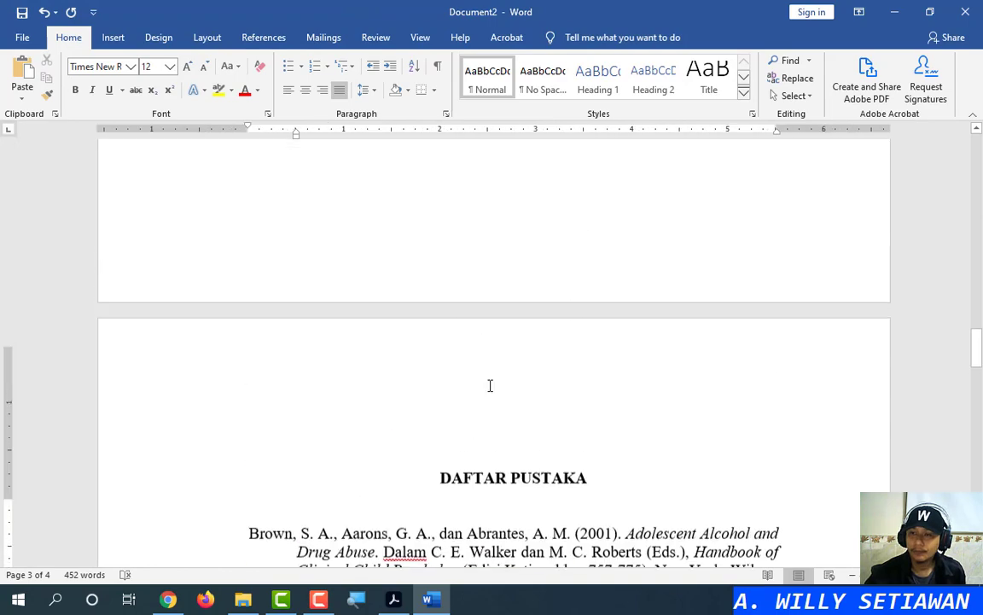
{"action": "scroll", "coordinate": [459, 393], "scroll_direction": "up", "scroll_amount": 5}
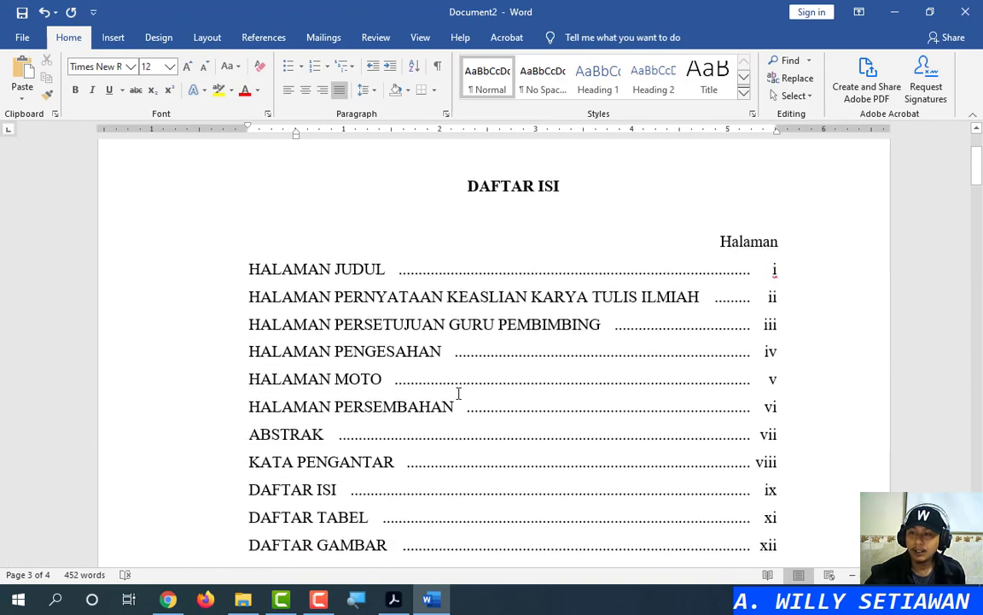
{"action": "scroll", "coordinate": [577, 355], "scroll_direction": "down", "scroll_amount": 15}
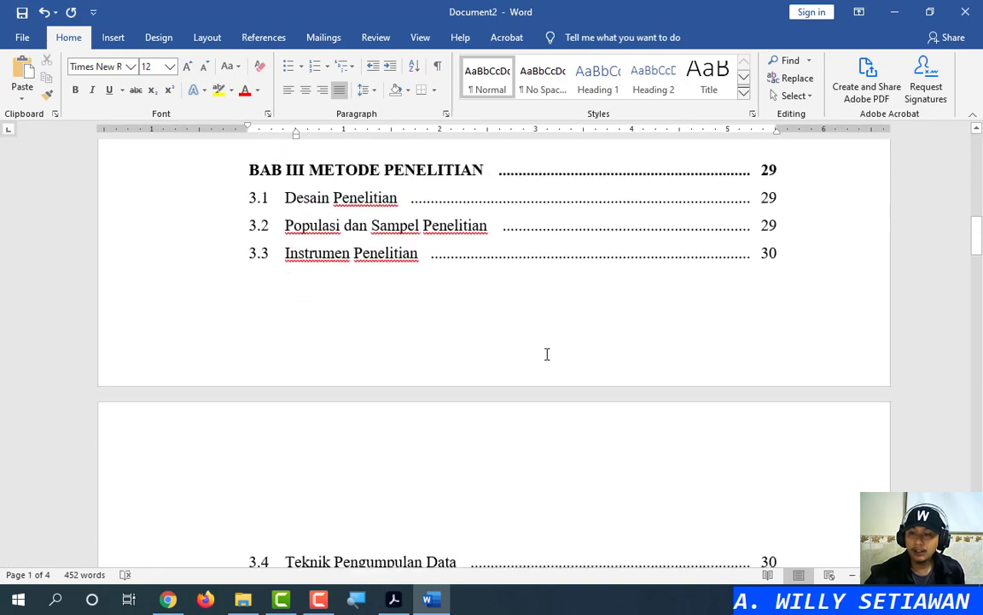
{"action": "scroll", "coordinate": [516, 312], "scroll_direction": "up", "scroll_amount": 3}
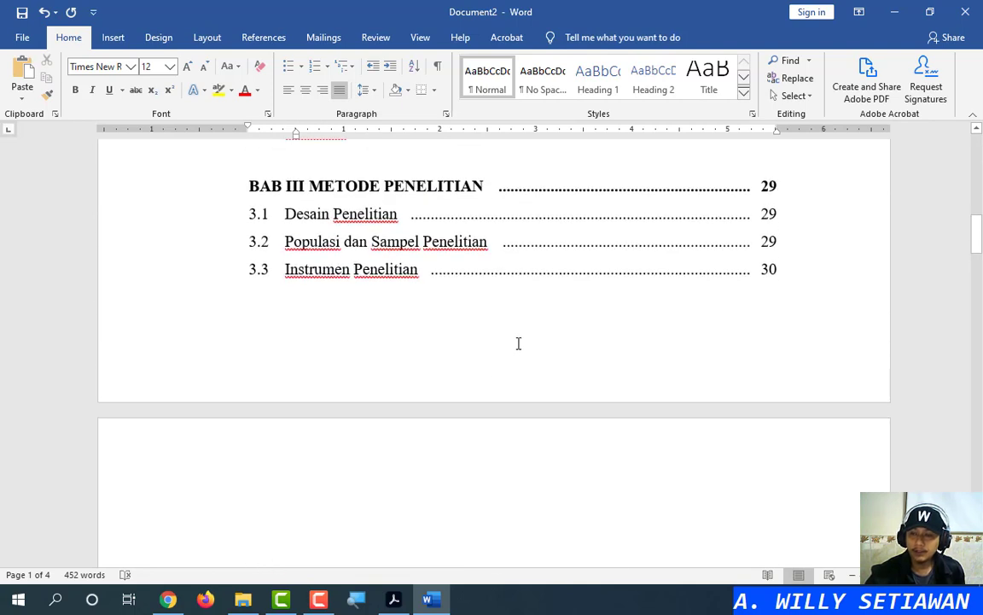
{"action": "left_click", "coordinate": [560, 354]}
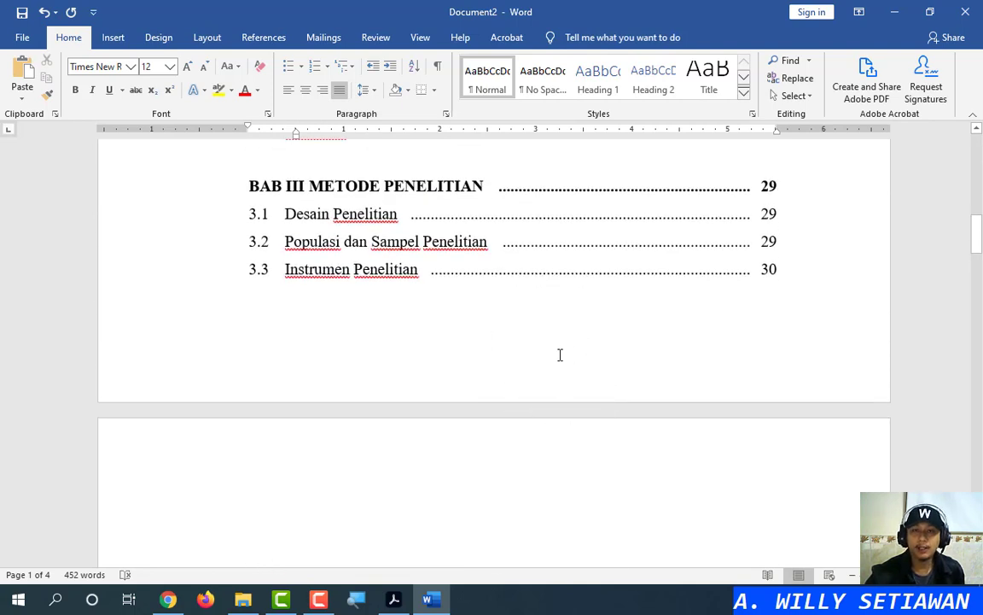
{"action": "left_click", "coordinate": [560, 355]}
{"action": "left_click", "coordinate": [563, 354]}
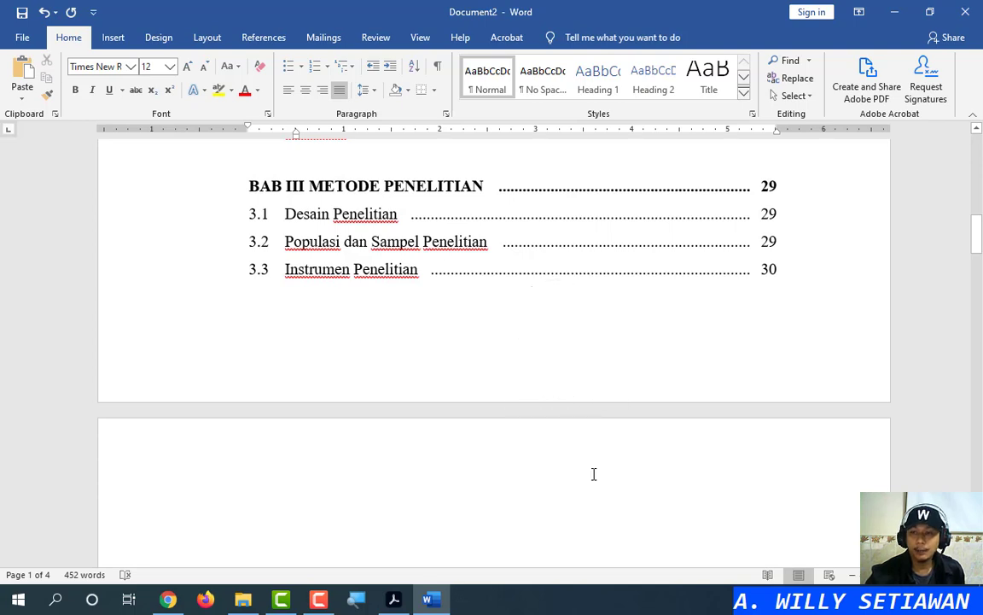
{"action": "scroll", "coordinate": [800, 378], "scroll_direction": "down", "scroll_amount": 2}
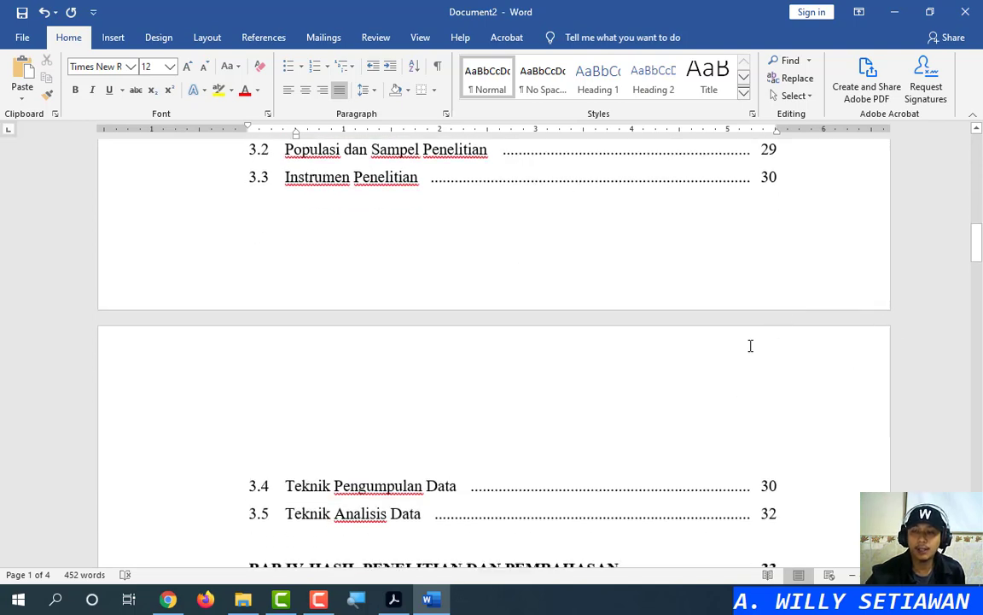
{"action": "scroll", "coordinate": [718, 399], "scroll_direction": "down", "scroll_amount": 5}
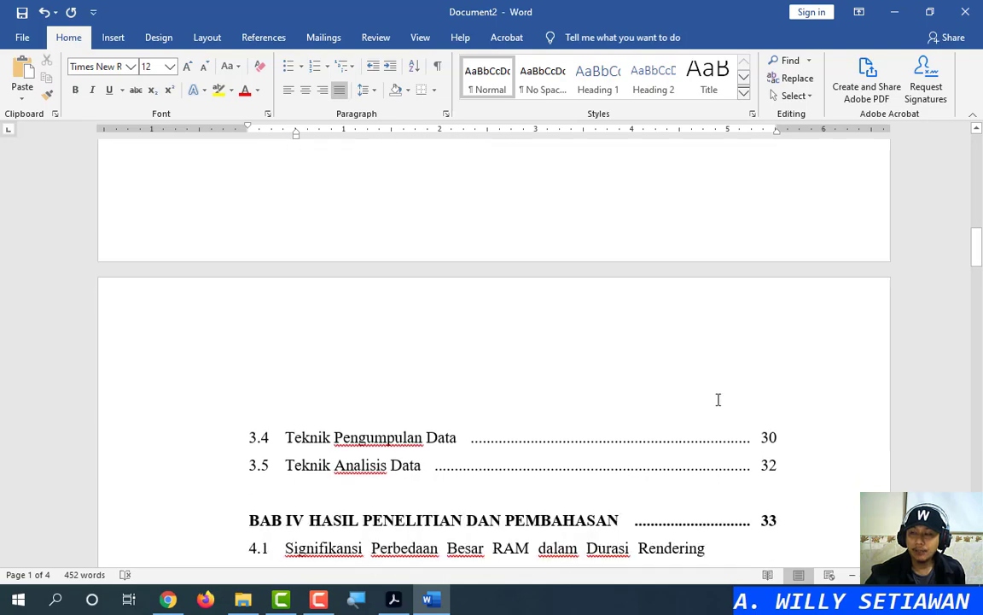
{"action": "scroll", "coordinate": [718, 400], "scroll_direction": "down", "scroll_amount": 15}
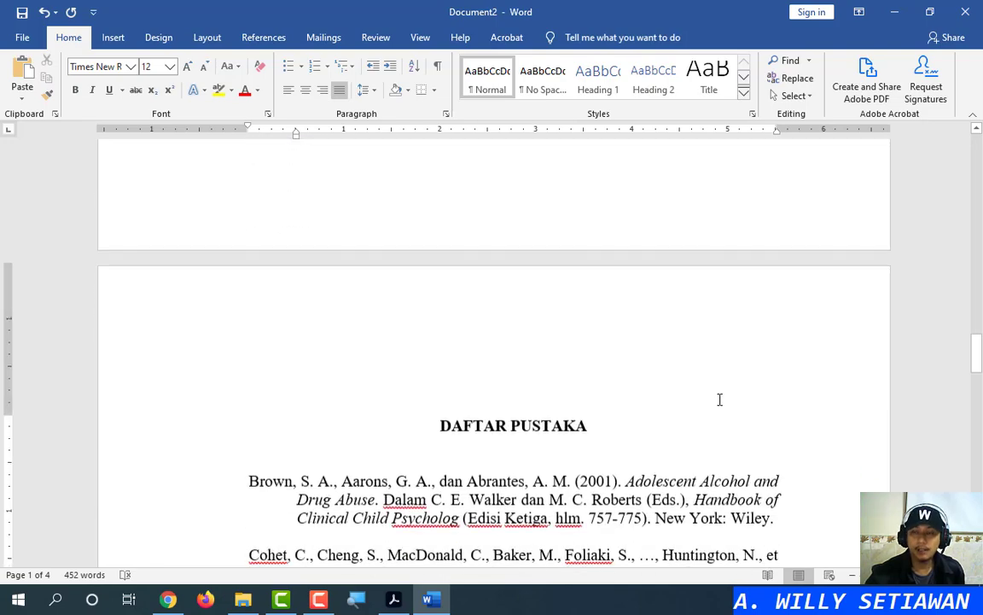
{"action": "scroll", "coordinate": [718, 399], "scroll_direction": "down", "scroll_amount": 7}
{"action": "scroll", "coordinate": [718, 399], "scroll_direction": "up", "scroll_amount": 14}
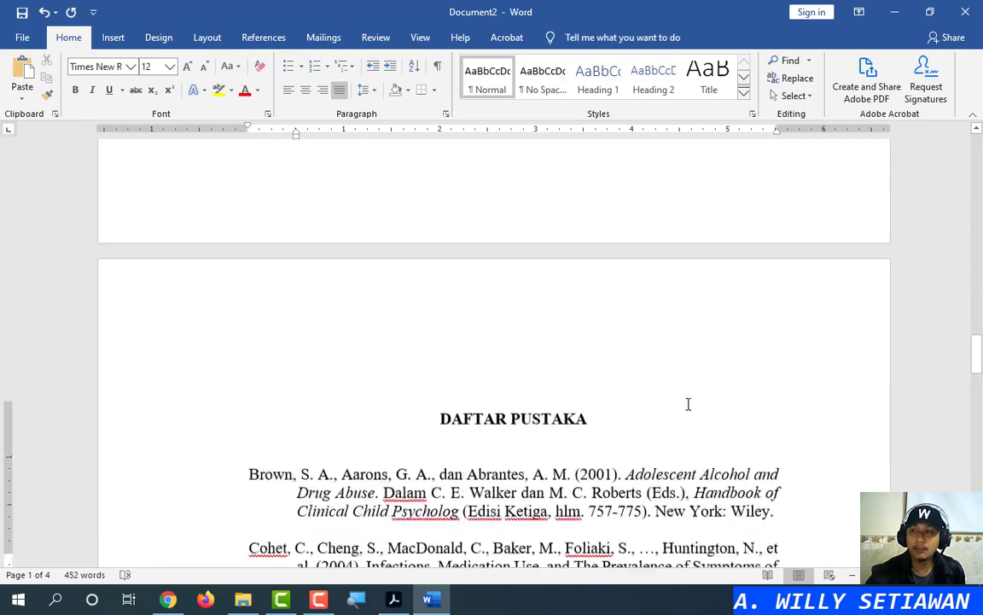
{"action": "scroll", "coordinate": [680, 407], "scroll_direction": "up", "scroll_amount": 10}
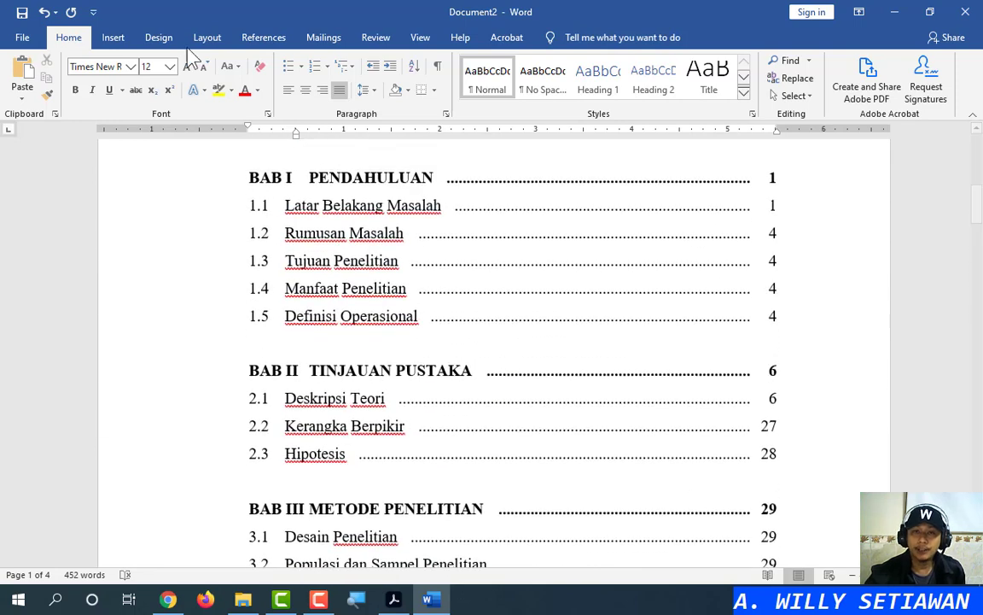
Insert a Plain Number 3 page number at the top right of the header
{"action": "left_click", "coordinate": [112, 37]}
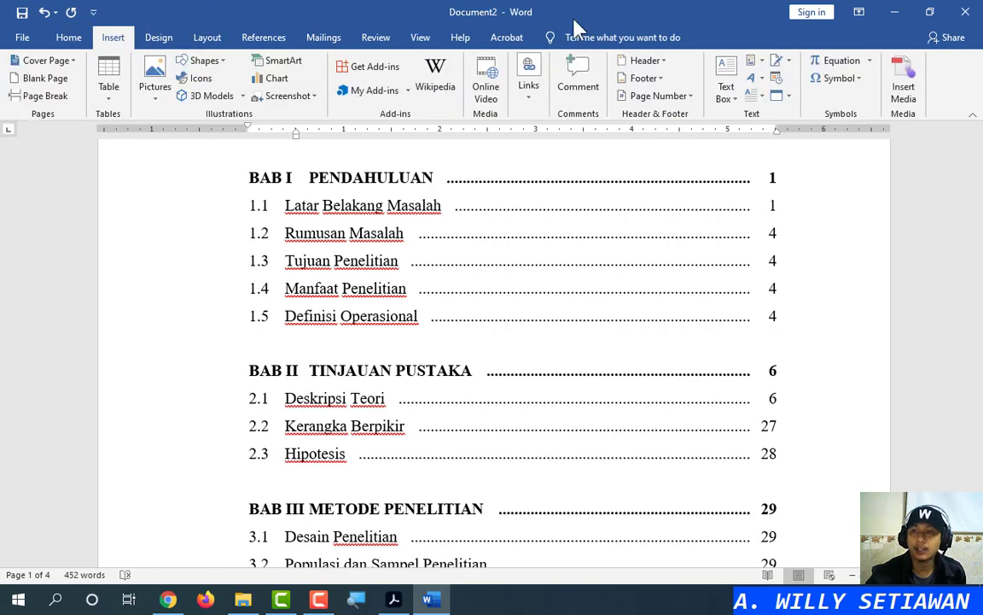
{"action": "left_click", "coordinate": [691, 96]}
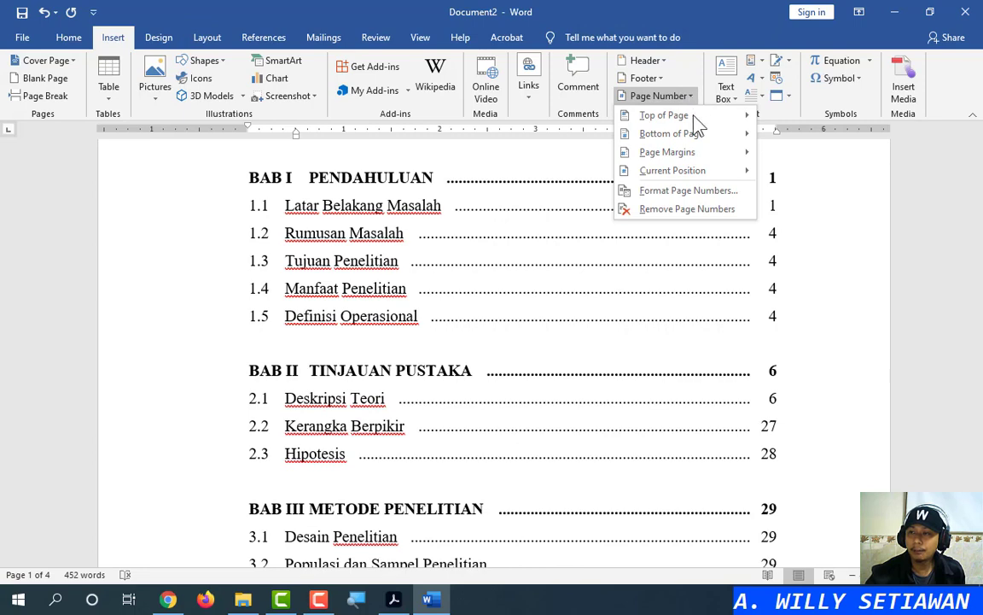
{"action": "left_click", "coordinate": [683, 116]}
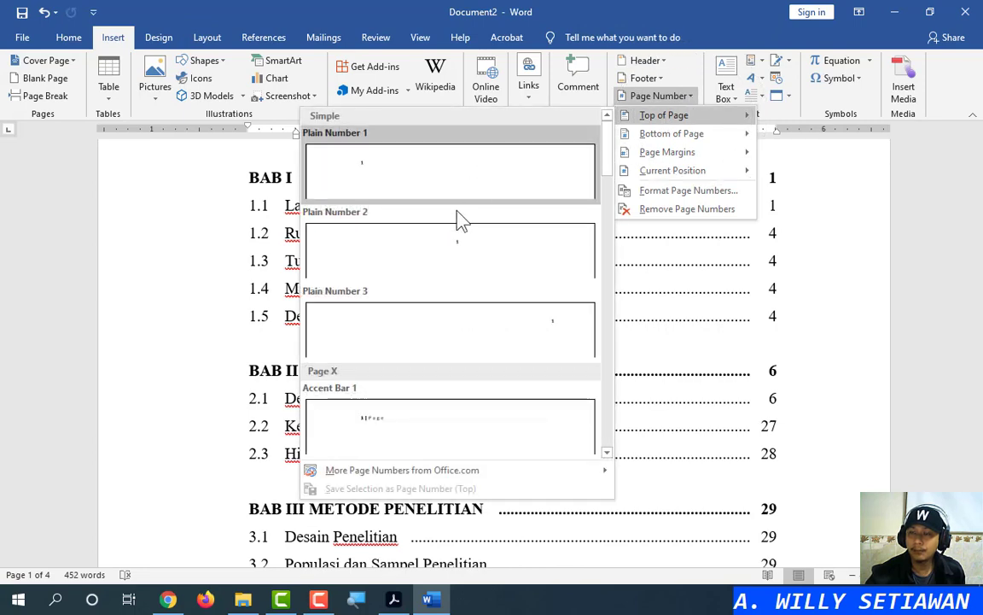
{"action": "left_click", "coordinate": [466, 327]}
{"action": "left_click", "coordinate": [467, 324]}
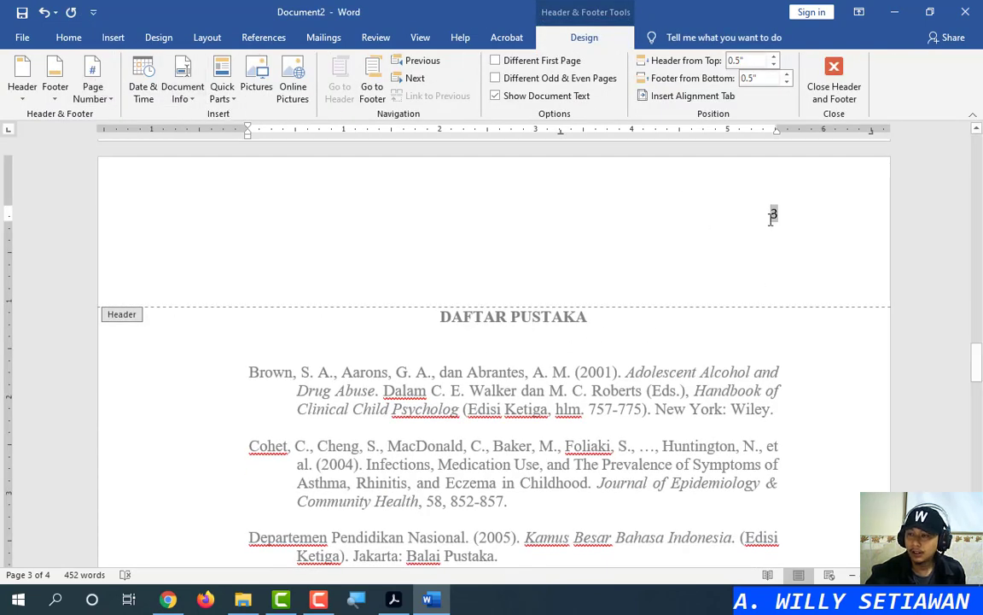
Set the header page number to Times New Roman, size 12
{"action": "double_click", "coordinate": [775, 213]}
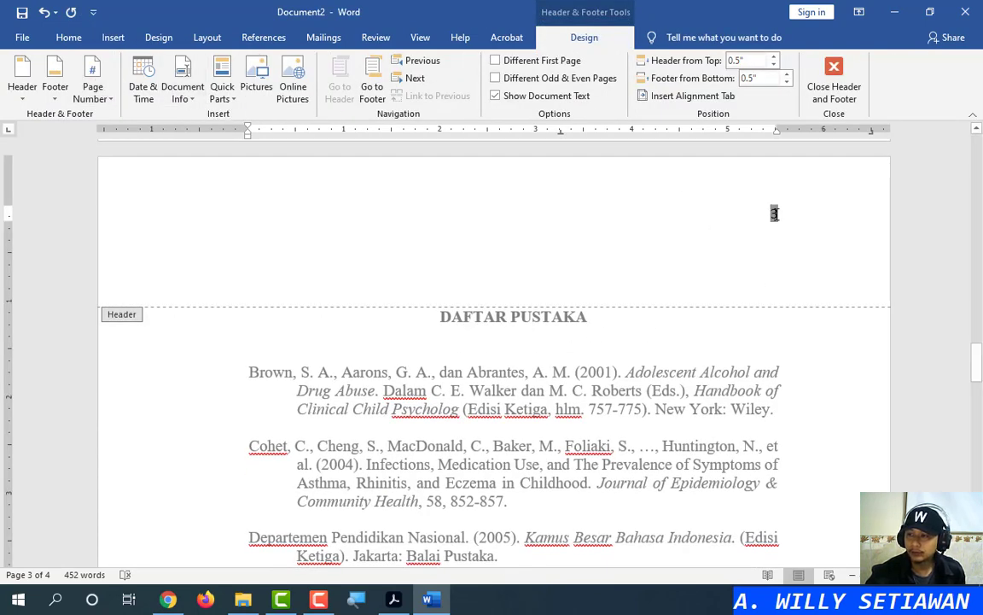
{"action": "left_click", "coordinate": [771, 169]}
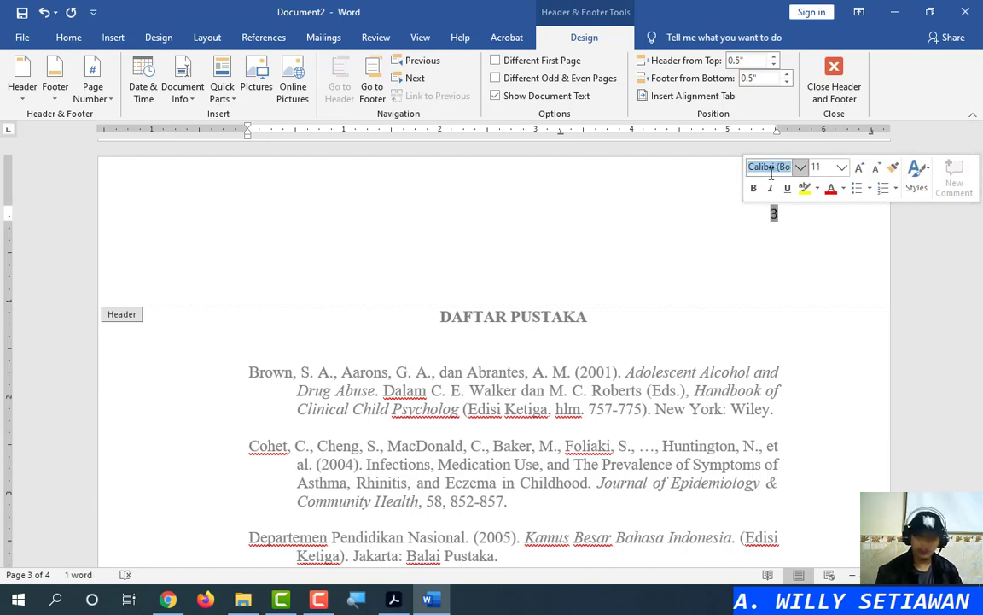
{"action": "type", "text": "Times New Roman"}
{"action": "key", "text": "Tab"}
{"action": "type", "text": "12"}
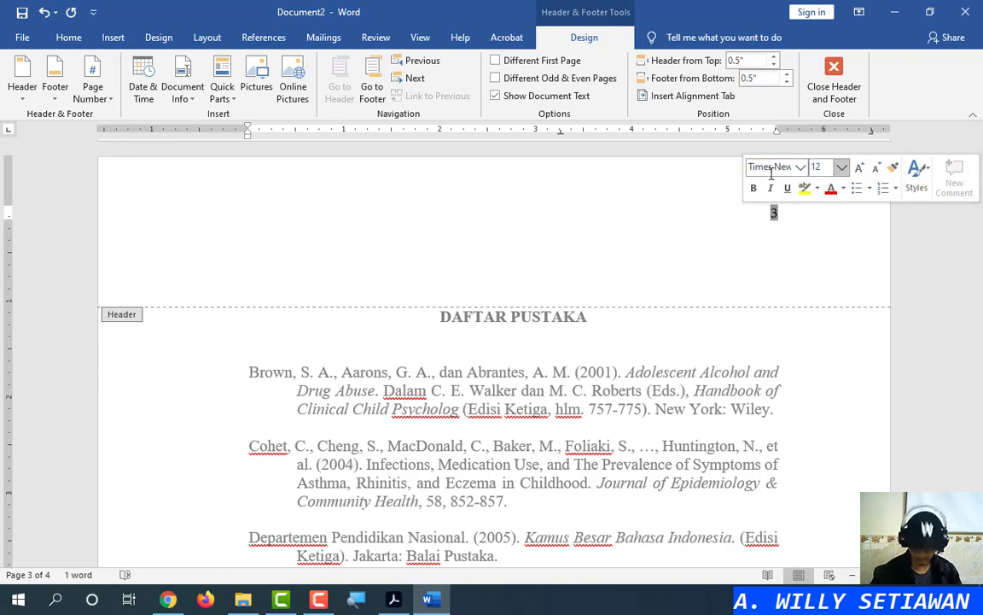
{"action": "key", "text": "Return"}
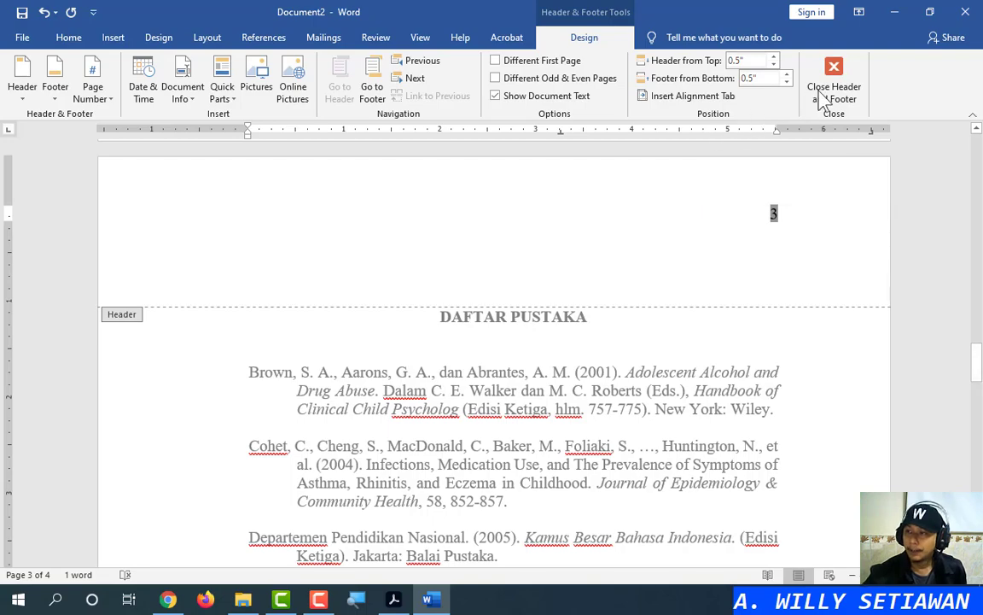
{"action": "left_click", "coordinate": [833, 232]}
{"action": "left_click_drag", "start_coordinate": [980, 354], "coordinate": [979, 115]}
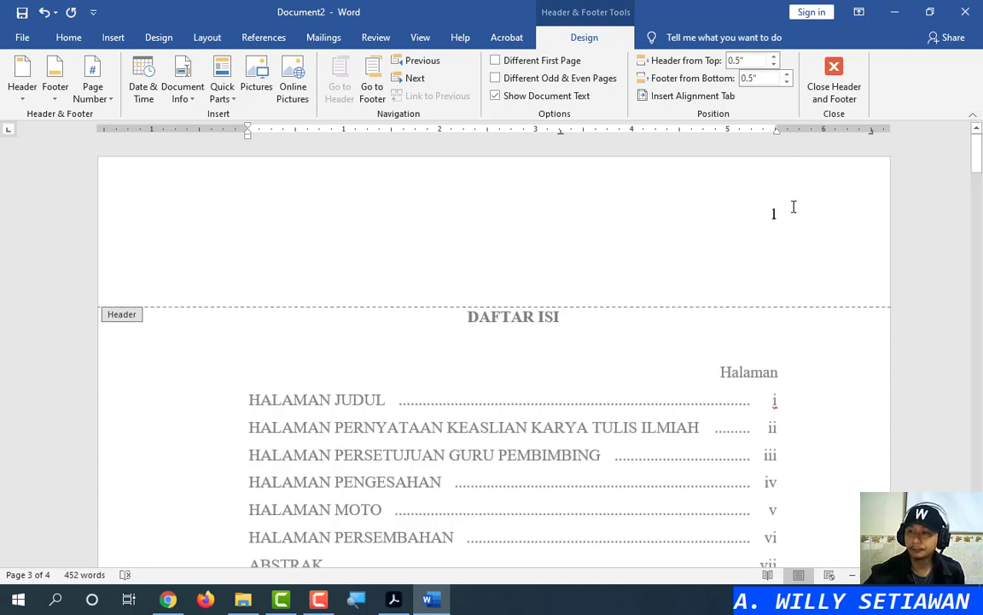
{"action": "left_click", "coordinate": [792, 206]}
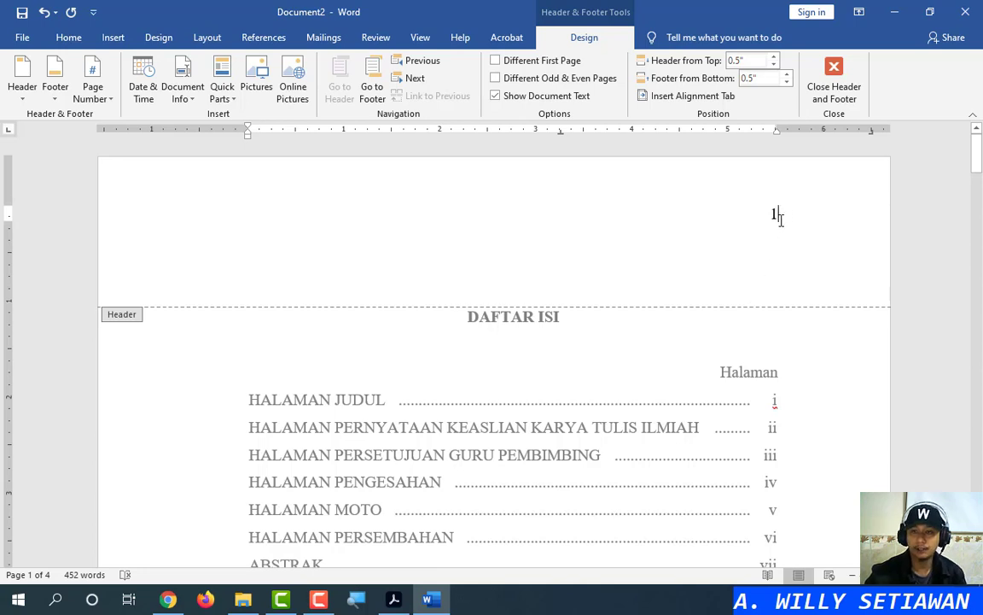
{"action": "left_click", "coordinate": [105, 101]}
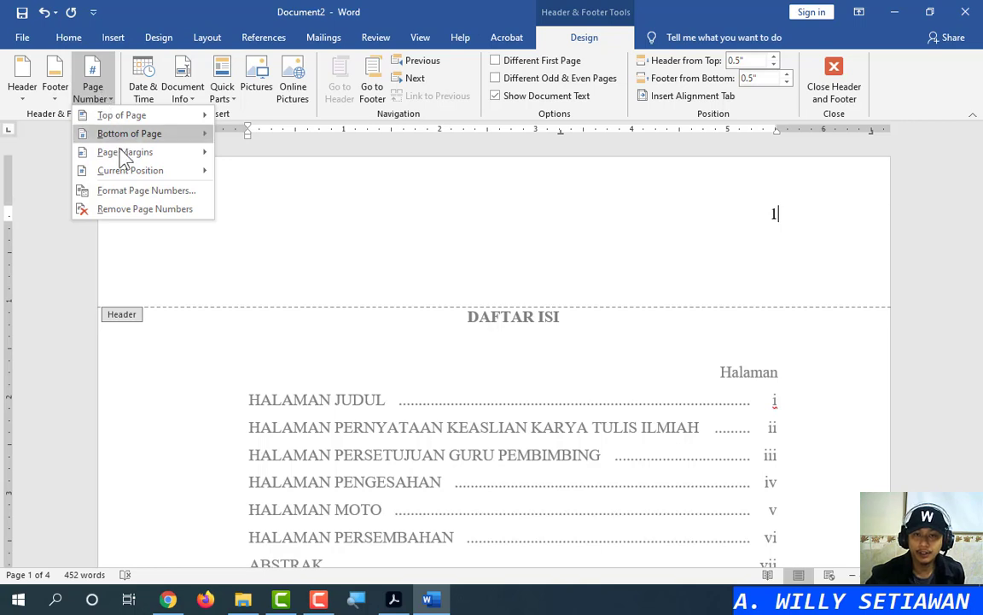
{"action": "left_click", "coordinate": [121, 190]}
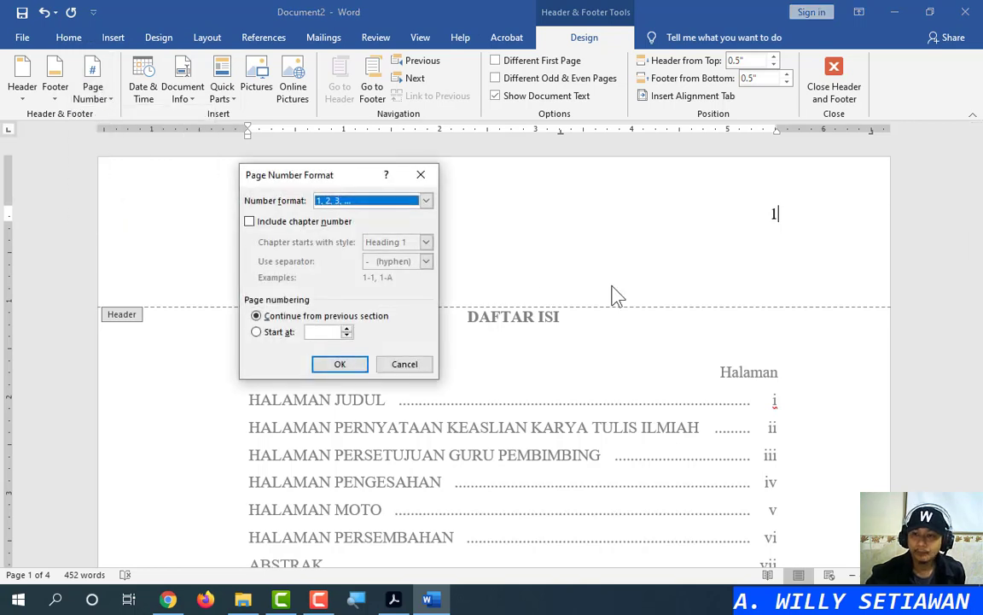
{"action": "left_click", "coordinate": [349, 203]}
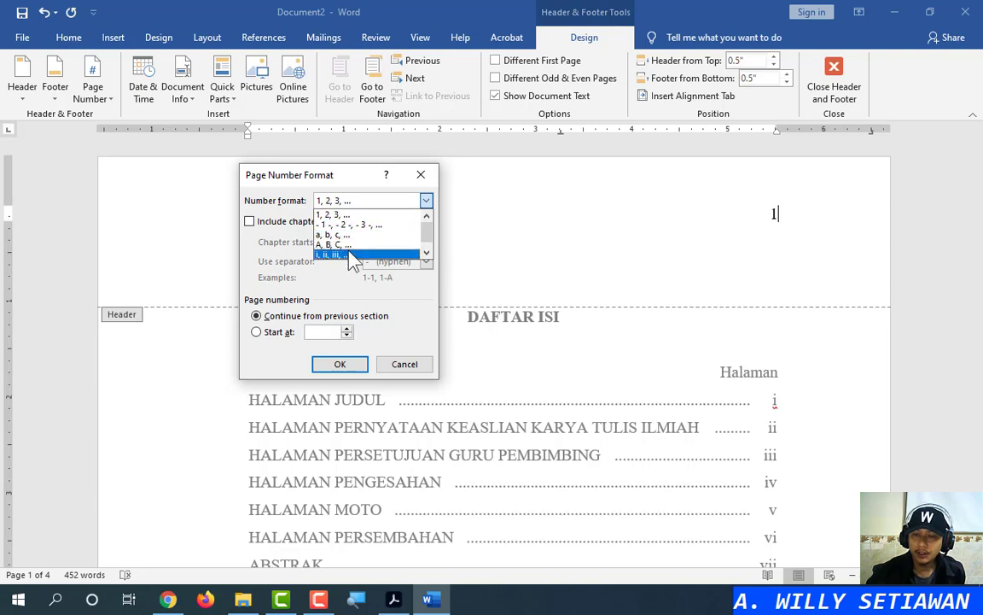
{"action": "left_click", "coordinate": [381, 183]}
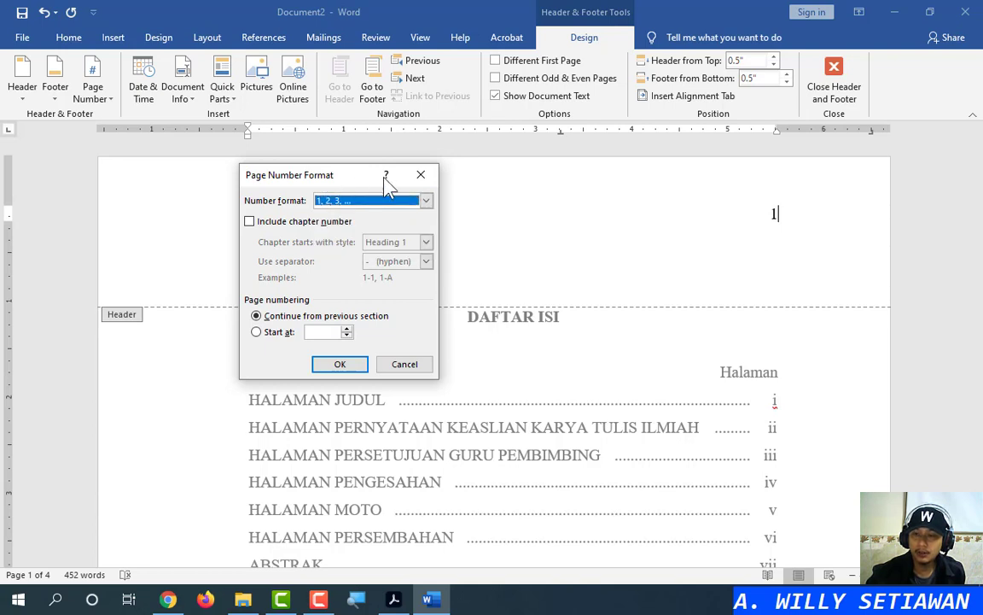
{"action": "left_click", "coordinate": [375, 201]}
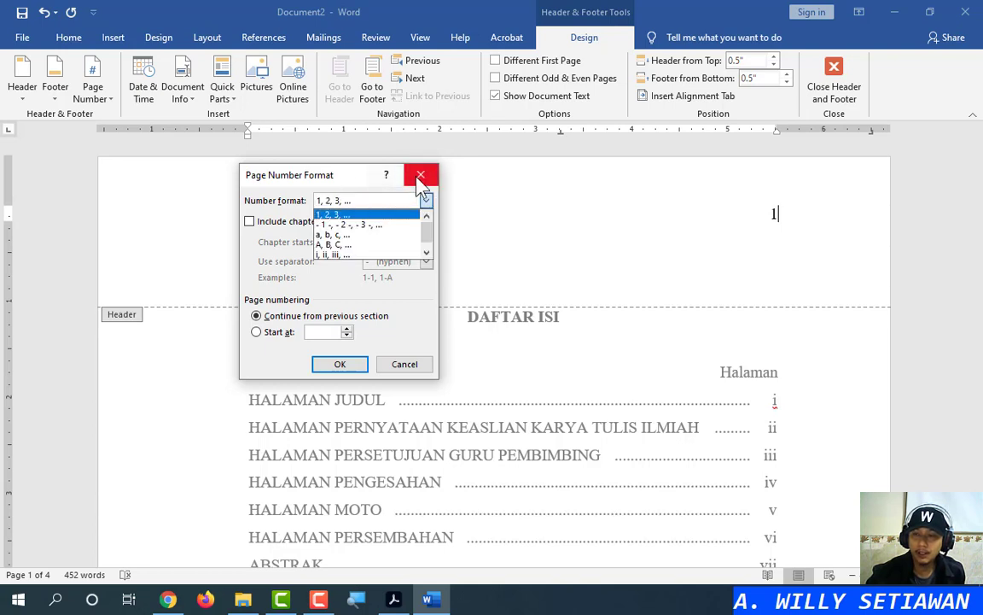
{"action": "left_click", "coordinate": [418, 175]}
{"action": "left_click", "coordinate": [406, 367]}
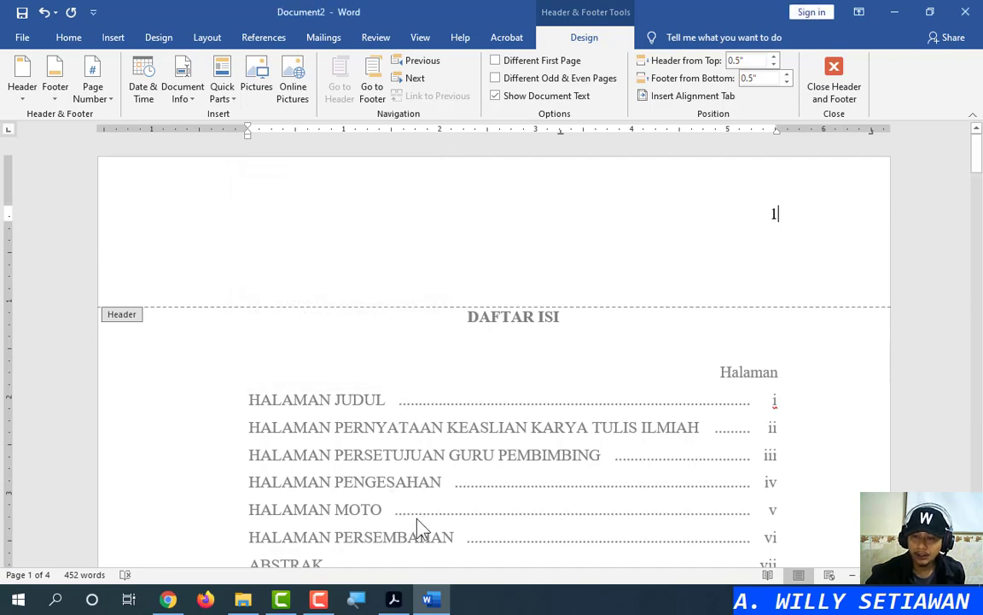
{"action": "left_click", "coordinate": [406, 603]}
Maximize Acrobat and scroll up to the Different First Page and roman page number requirements
{"action": "scroll", "coordinate": [384, 253], "scroll_direction": "up", "scroll_amount": 3}
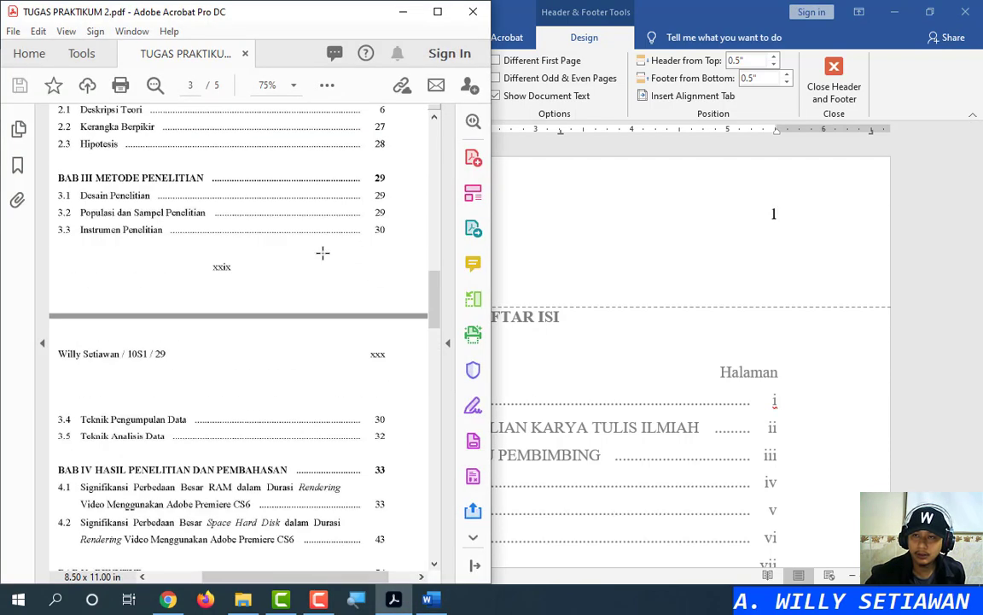
{"action": "left_click", "coordinate": [438, 12]}
{"action": "scroll", "coordinate": [329, 320], "scroll_direction": "up", "scroll_amount": 10}
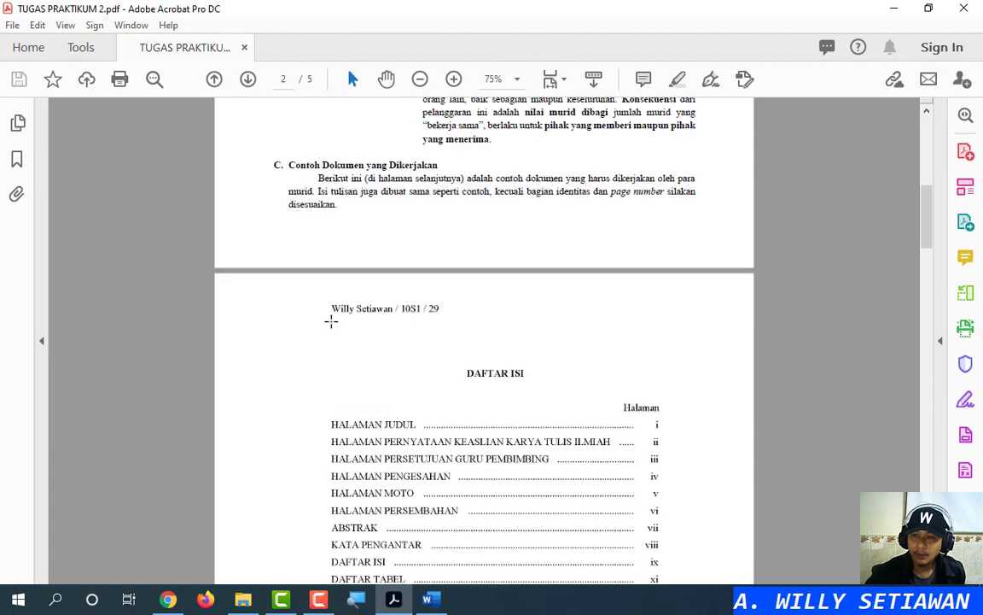
{"action": "scroll", "coordinate": [409, 327], "scroll_direction": "up", "scroll_amount": 3, "text": "ctrl"}
{"action": "scroll", "coordinate": [408, 328], "scroll_direction": "up", "scroll_amount": 8}
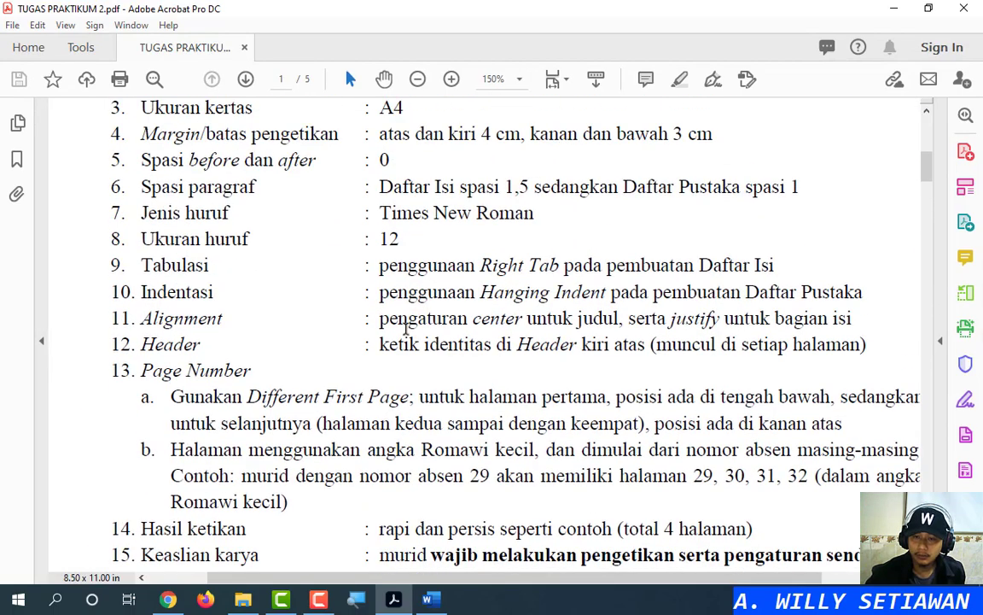
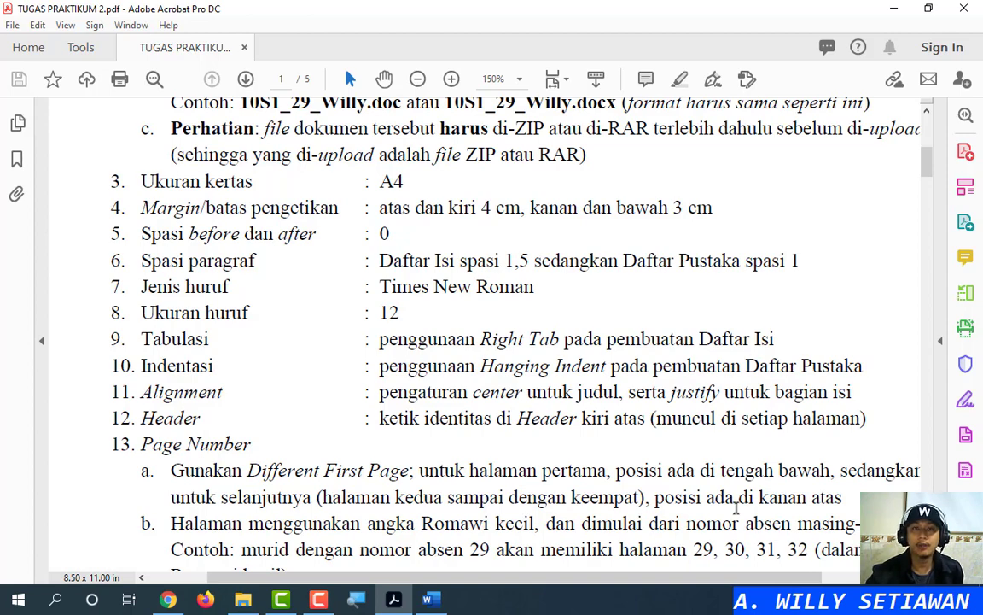
Minimize Acrobat to bring the Word Daftar Isi document back into view
{"action": "left_click", "coordinate": [893, 8]}
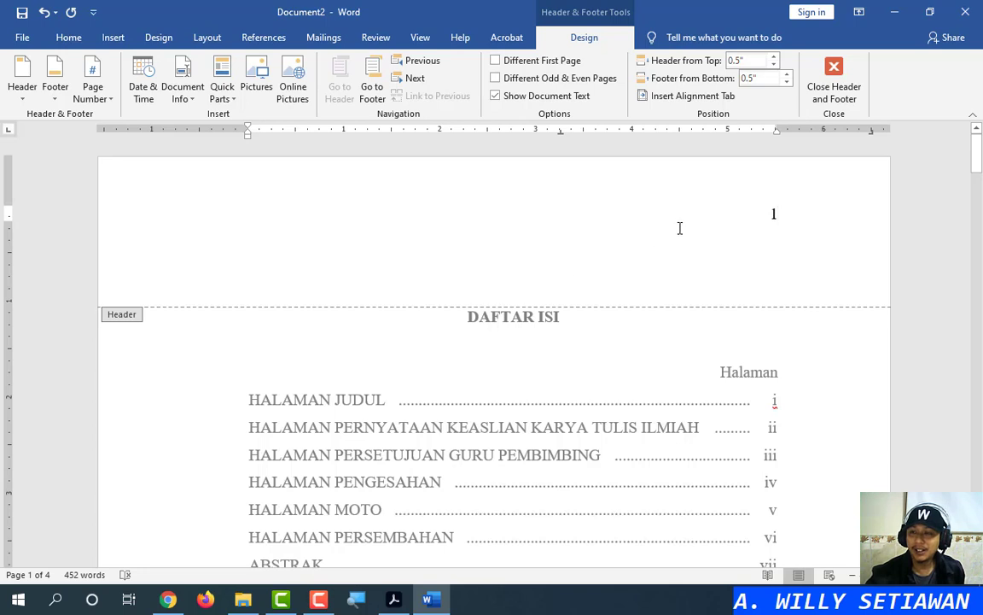
Format page numbers as lowercase Roman numerals (i, ii, iii) starting at xxix
{"action": "left_click", "coordinate": [101, 100]}
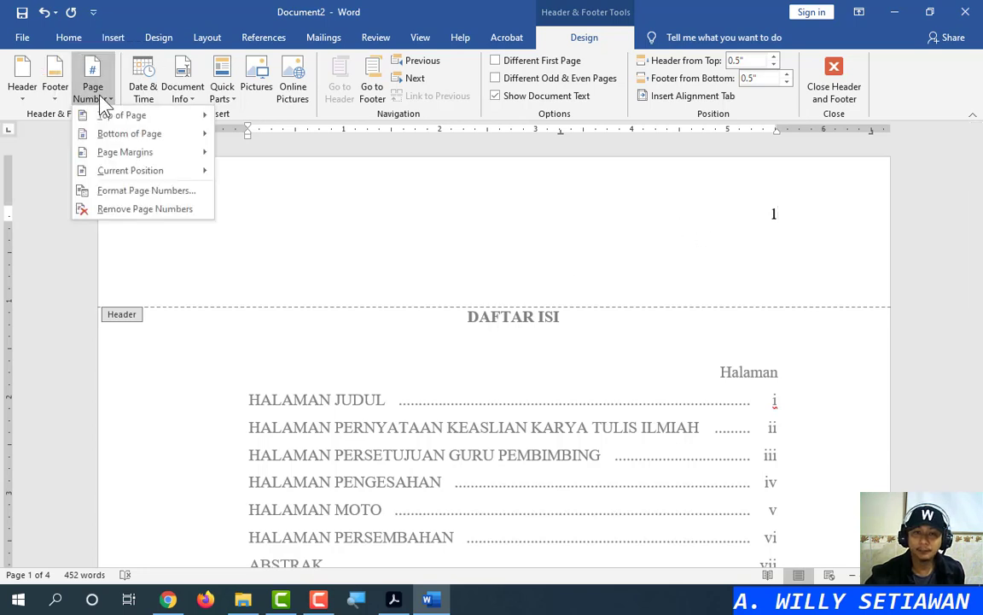
{"action": "left_click", "coordinate": [139, 191]}
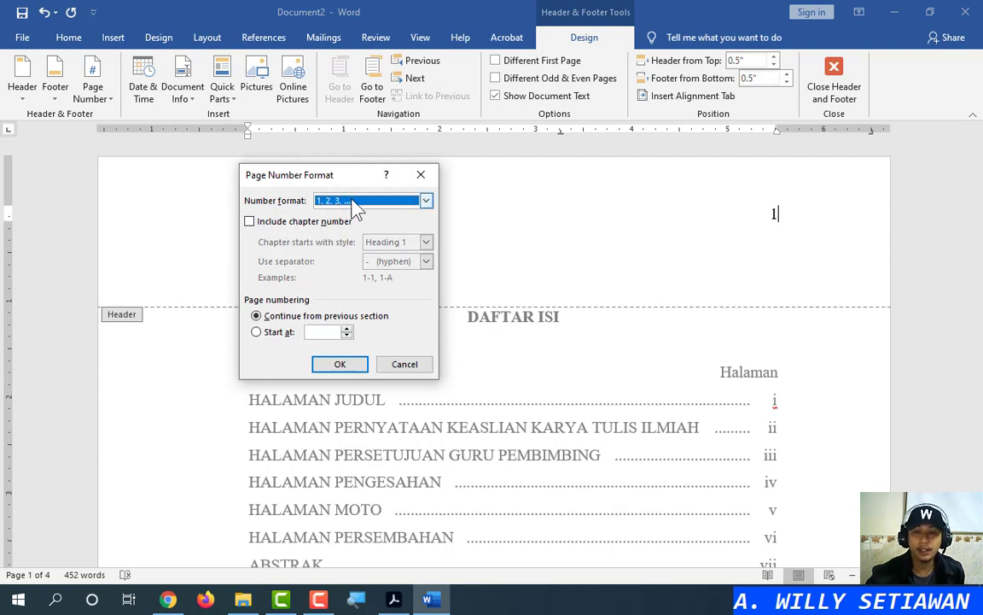
{"action": "left_click", "coordinate": [282, 332]}
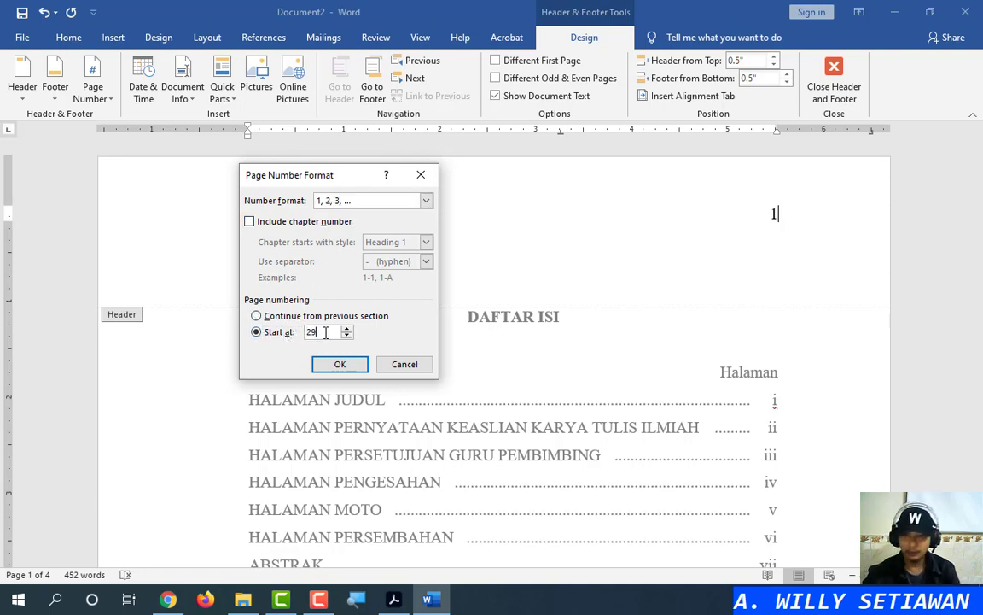
{"action": "left_click", "coordinate": [369, 201]}
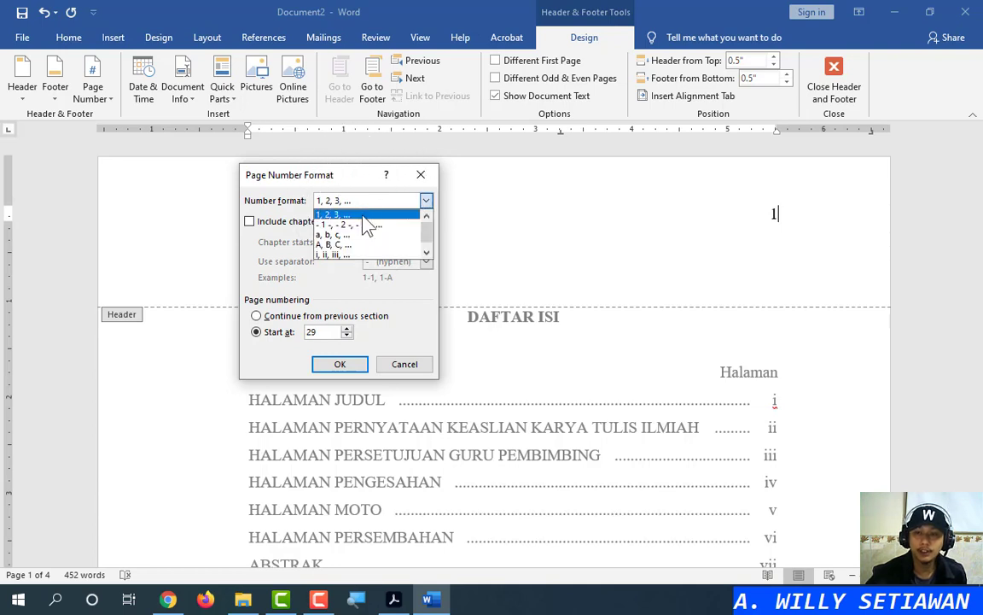
{"action": "left_click", "coordinate": [347, 255]}
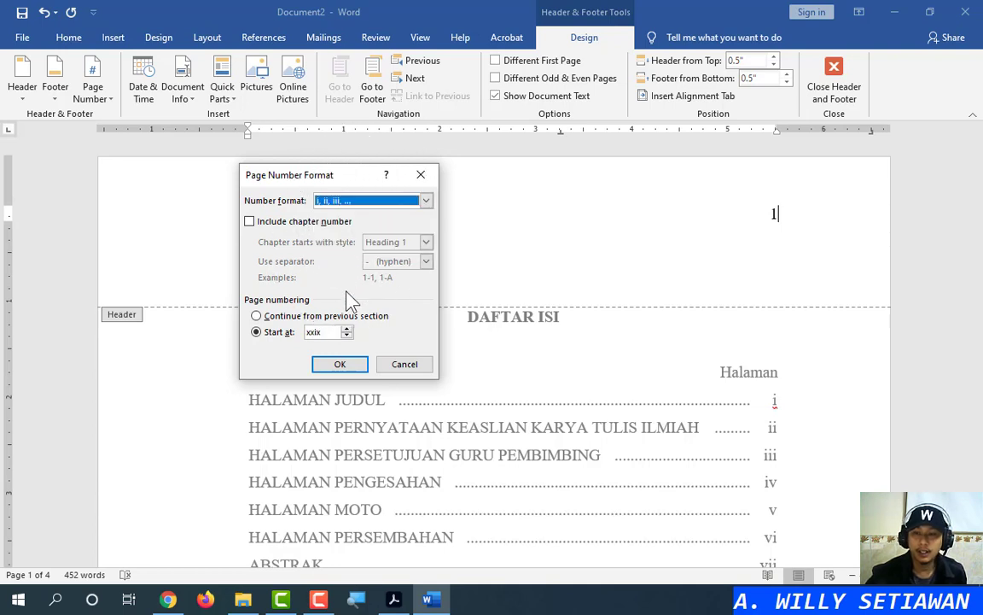
{"action": "left_click", "coordinate": [326, 332]}
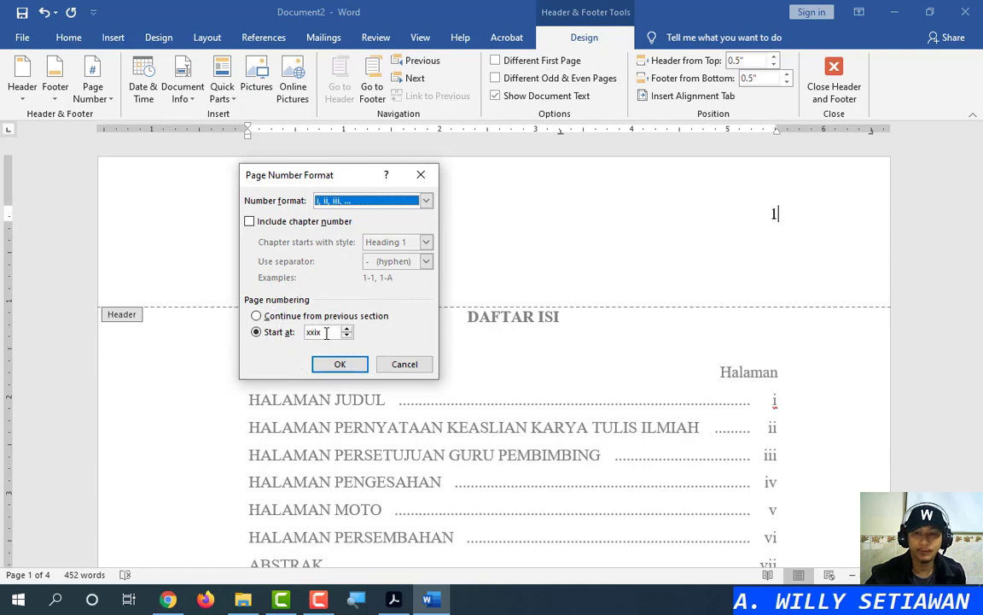
{"action": "left_click", "coordinate": [341, 364]}
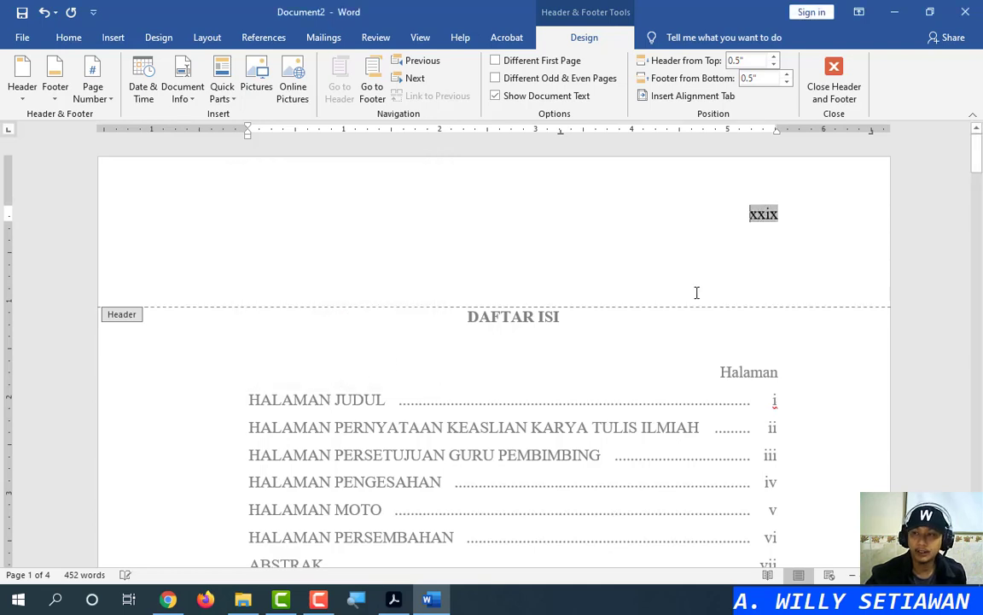
Scroll down and select the xxix page number in the header
{"action": "left_click", "coordinate": [781, 216]}
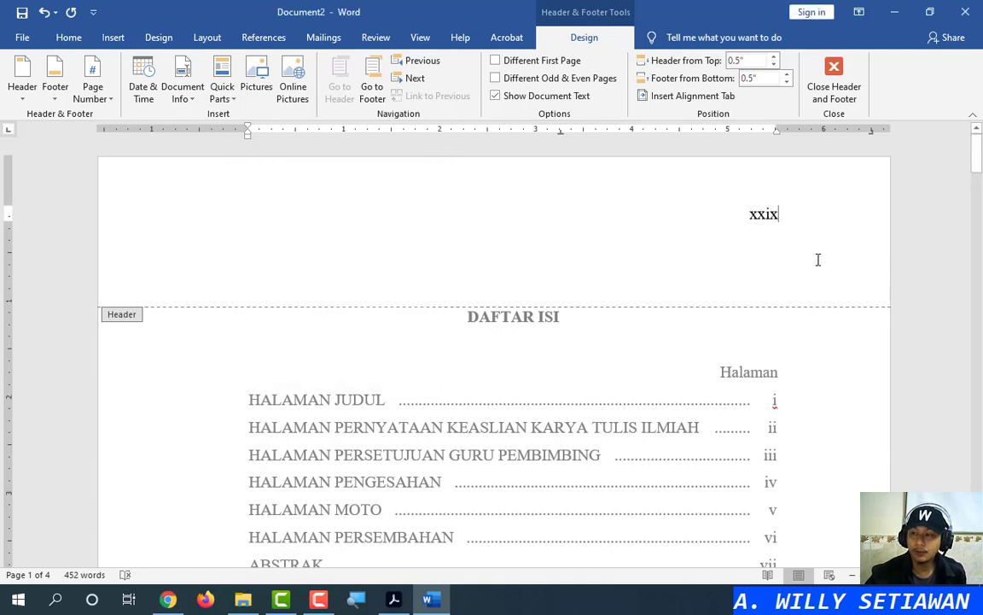
{"action": "scroll", "coordinate": [794, 282], "scroll_direction": "down", "scroll_amount": 20}
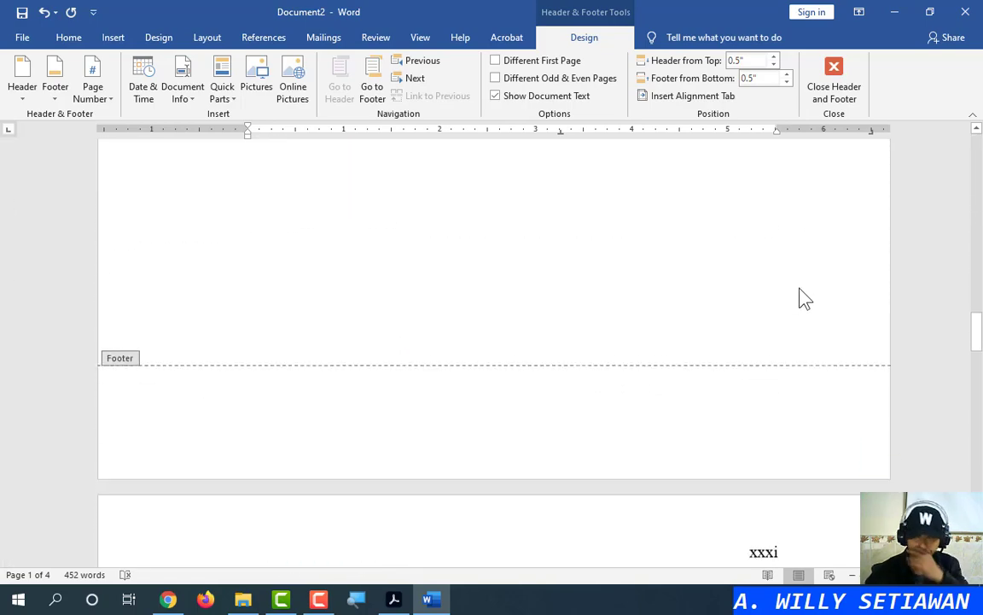
{"action": "scroll", "coordinate": [806, 297], "scroll_direction": "down", "scroll_amount": 20}
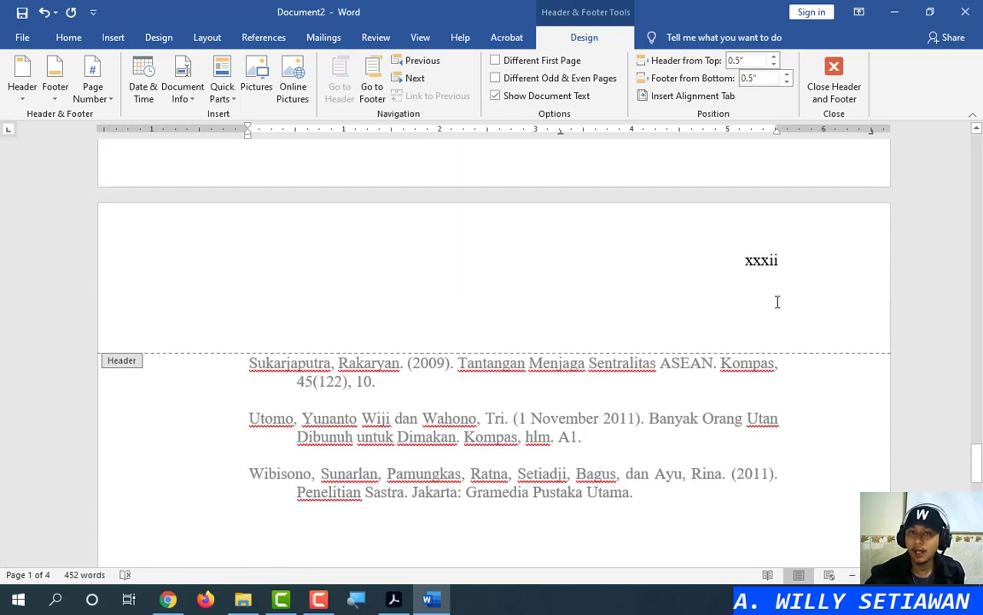
{"action": "left_click_drag", "start_coordinate": [962, 466], "coordinate": [922, 153]}
{"action": "double_click", "coordinate": [748, 212]}
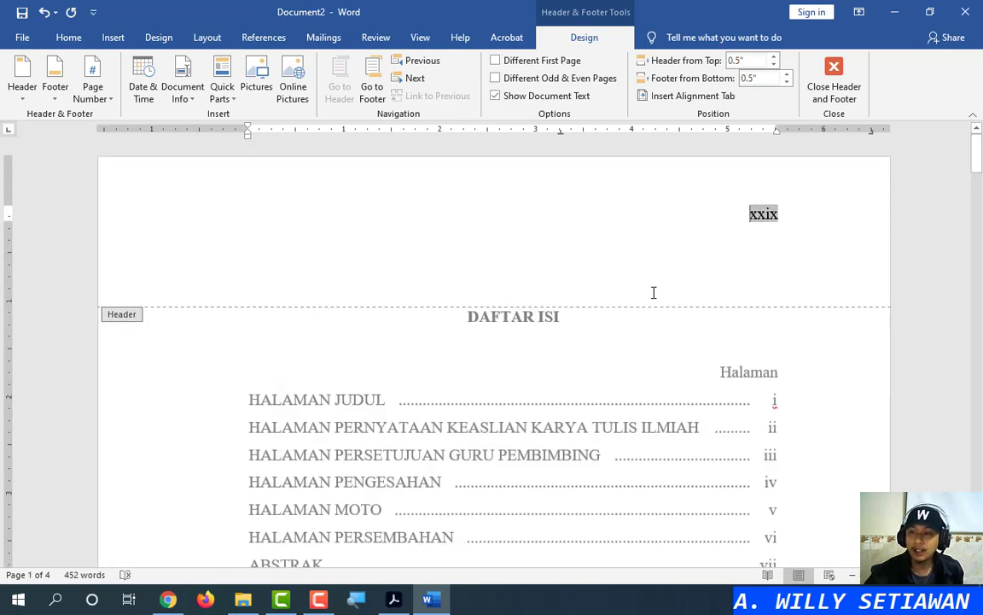
{"action": "scroll", "coordinate": [674, 315], "scroll_direction": "down", "scroll_amount": 10}
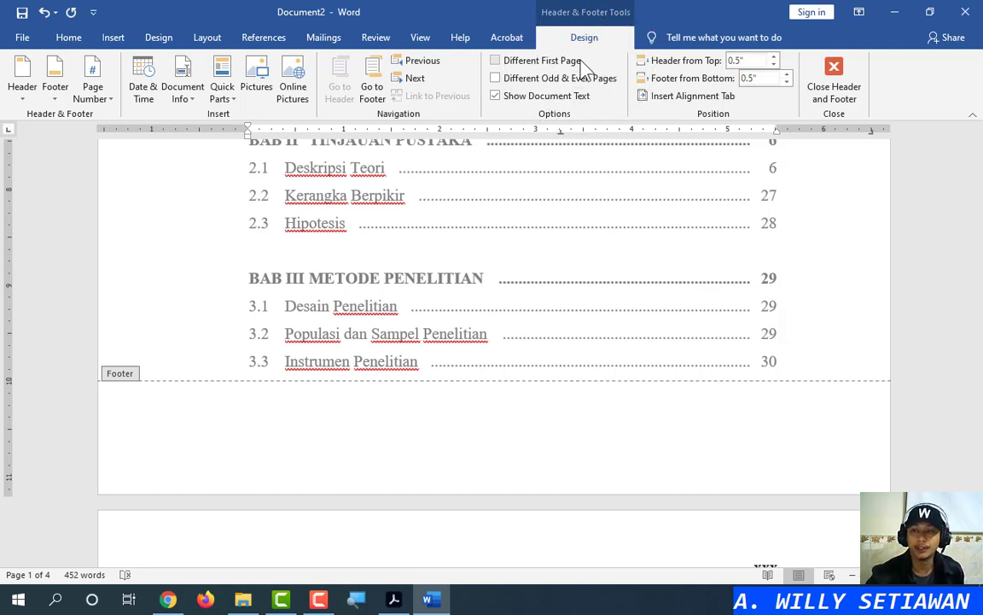
{"action": "left_click", "coordinate": [395, 597]}
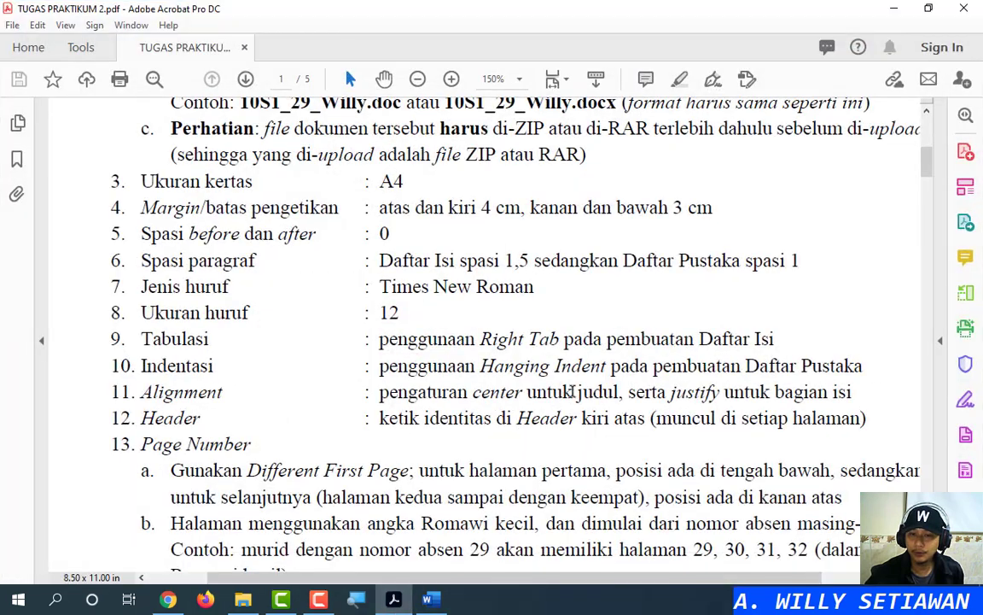
{"action": "scroll", "coordinate": [574, 391], "scroll_direction": "down", "scroll_amount": 1}
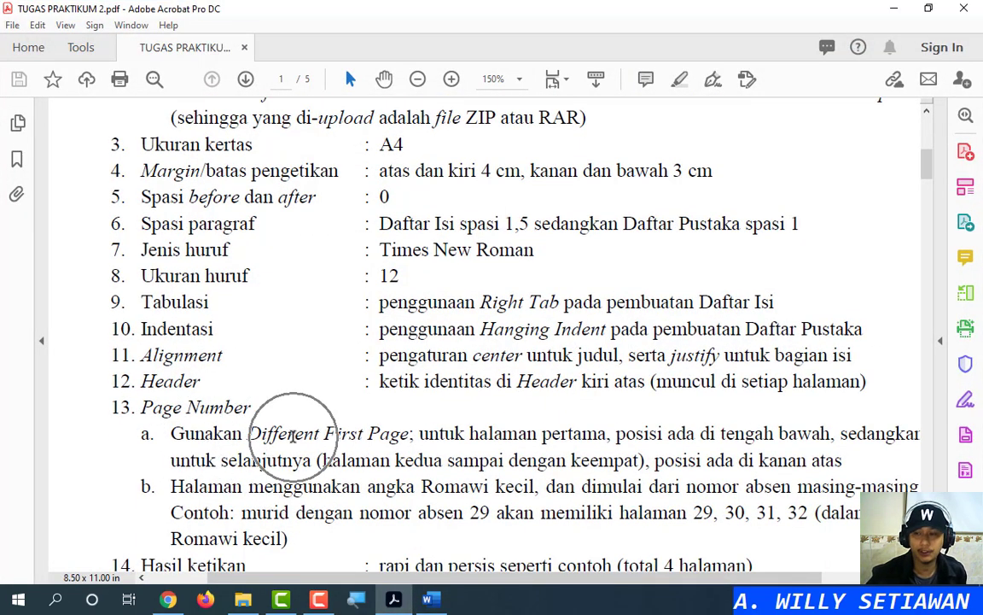
{"action": "left_click", "coordinate": [894, 10]}
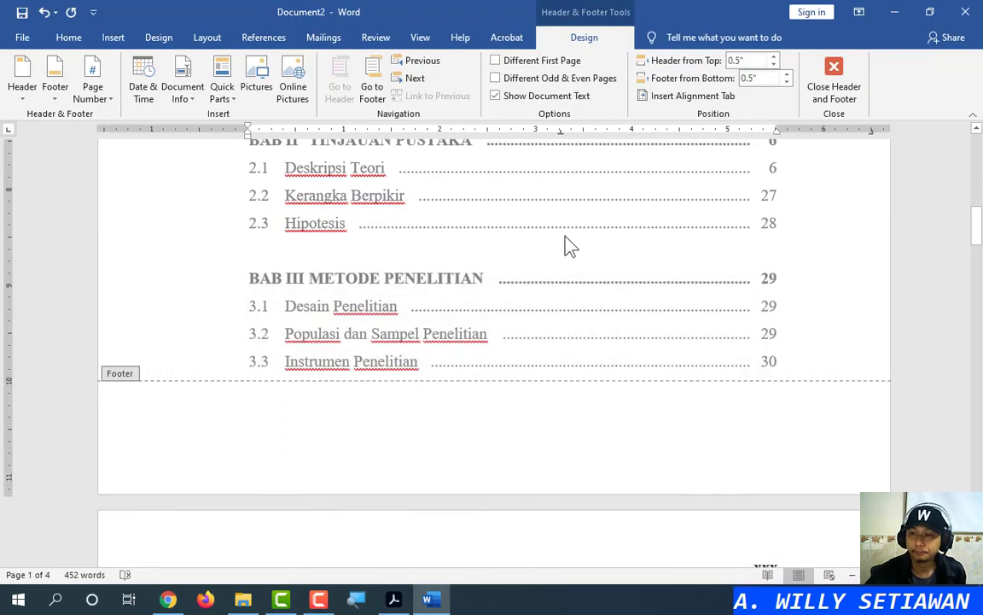
Turn on Different First Page and place the caret in the first-page header
{"action": "left_click", "coordinate": [540, 65]}
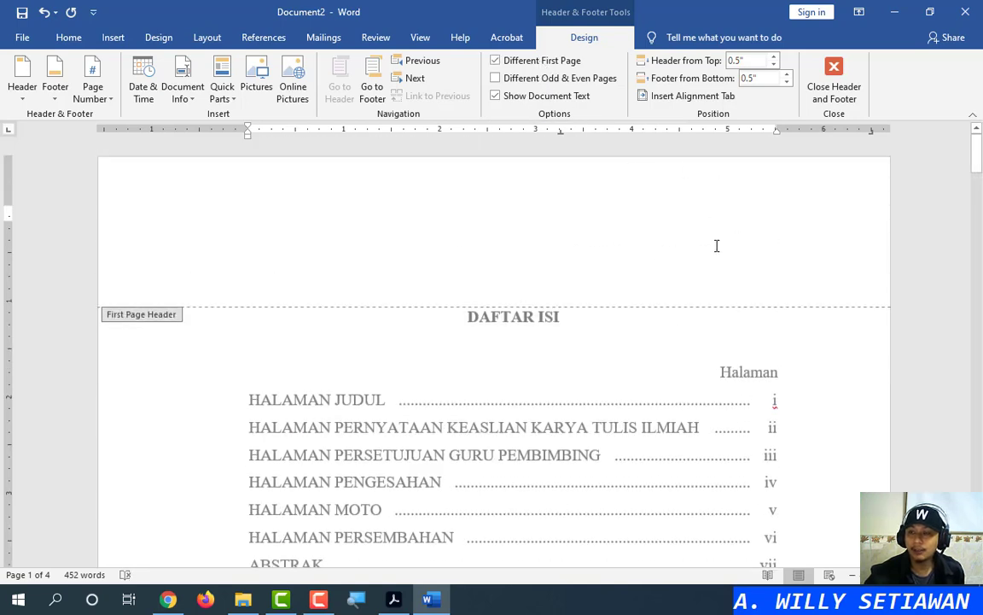
{"action": "scroll", "coordinate": [717, 248], "scroll_direction": "down", "scroll_amount": 9}
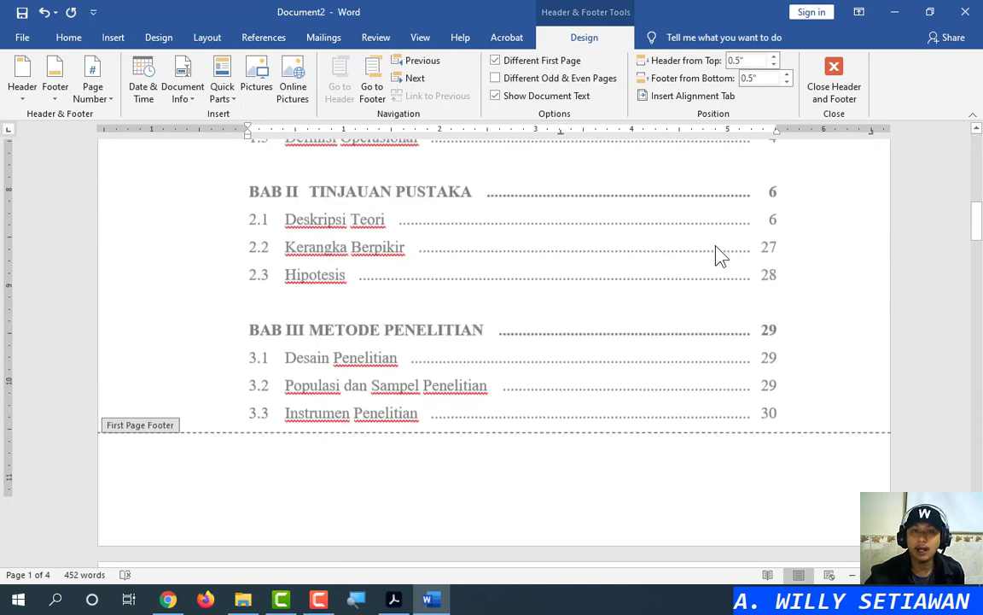
{"action": "scroll", "coordinate": [717, 249], "scroll_direction": "down", "scroll_amount": 6}
{"action": "scroll", "coordinate": [717, 249], "scroll_direction": "up", "scroll_amount": 2}
{"action": "scroll", "coordinate": [715, 249], "scroll_direction": "down", "scroll_amount": 2}
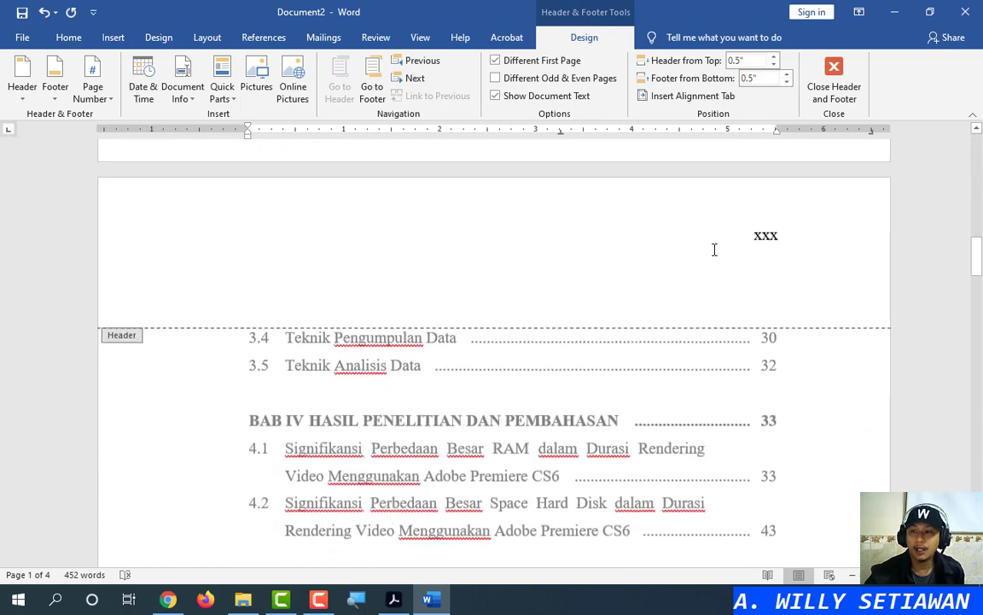
{"action": "scroll", "coordinate": [714, 249], "scroll_direction": "down", "scroll_amount": 15}
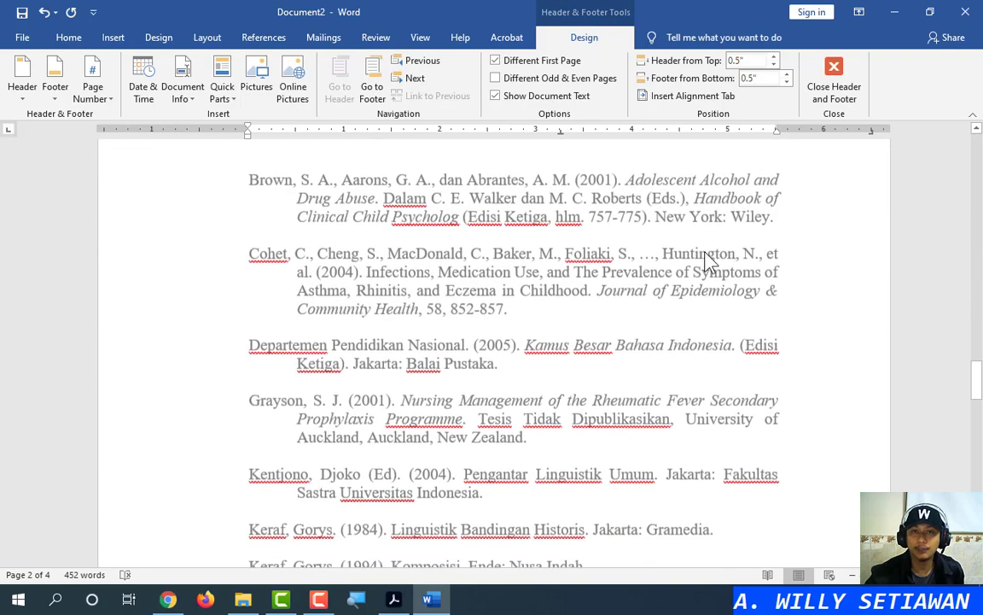
{"action": "scroll", "coordinate": [705, 260], "scroll_direction": "up", "scroll_amount": 20}
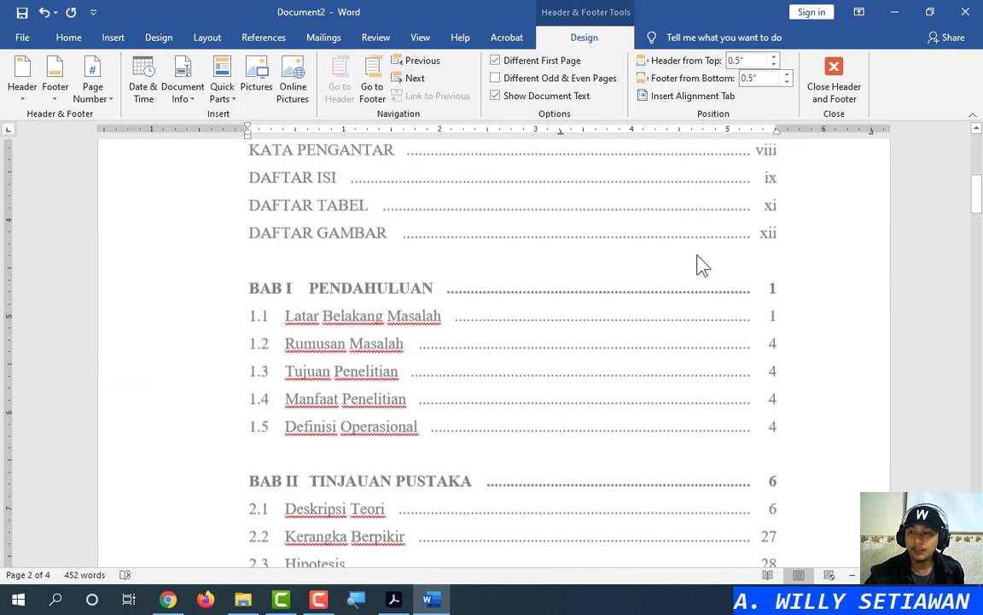
{"action": "scroll", "coordinate": [698, 264], "scroll_direction": "up", "scroll_amount": 5}
{"action": "scroll", "coordinate": [698, 263], "scroll_direction": "down", "scroll_amount": 9}
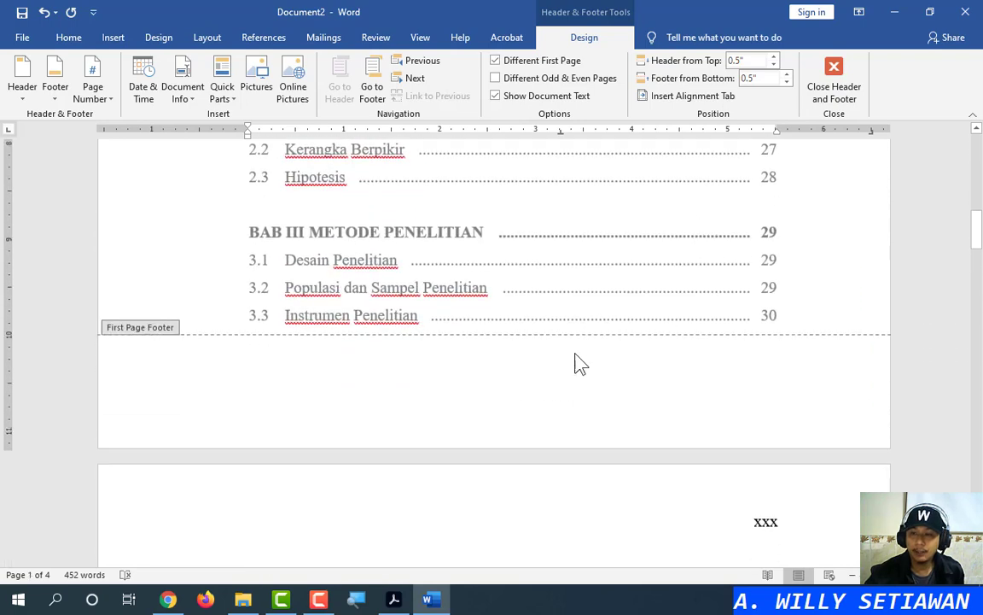
{"action": "scroll", "coordinate": [572, 350], "scroll_direction": "up", "scroll_amount": 10}
{"action": "left_click", "coordinate": [467, 257]}
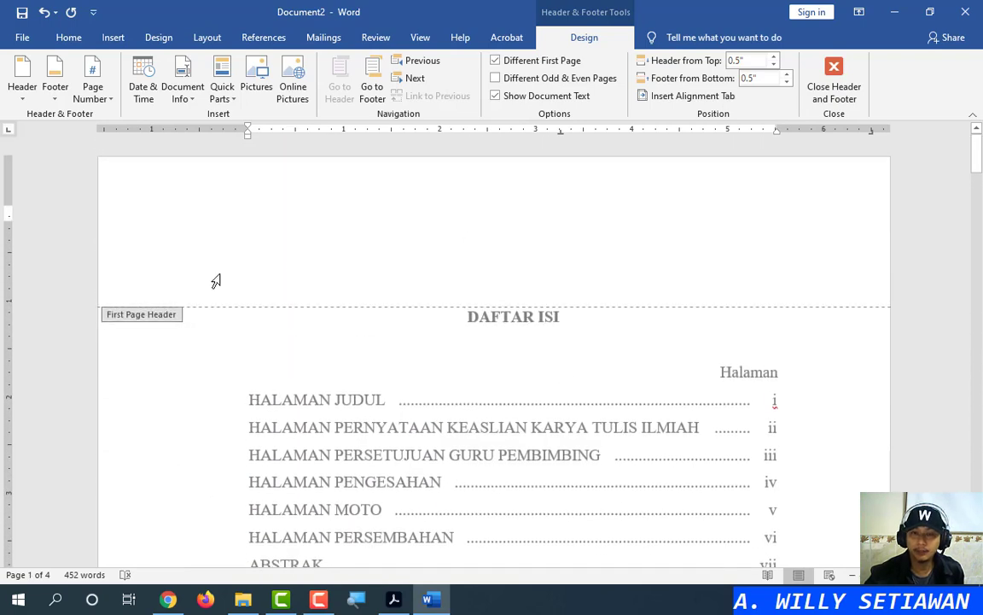
Add a centred page number at the bottom of the first page
{"action": "left_click", "coordinate": [102, 96]}
{"action": "mouse_move", "coordinate": [125, 136]}
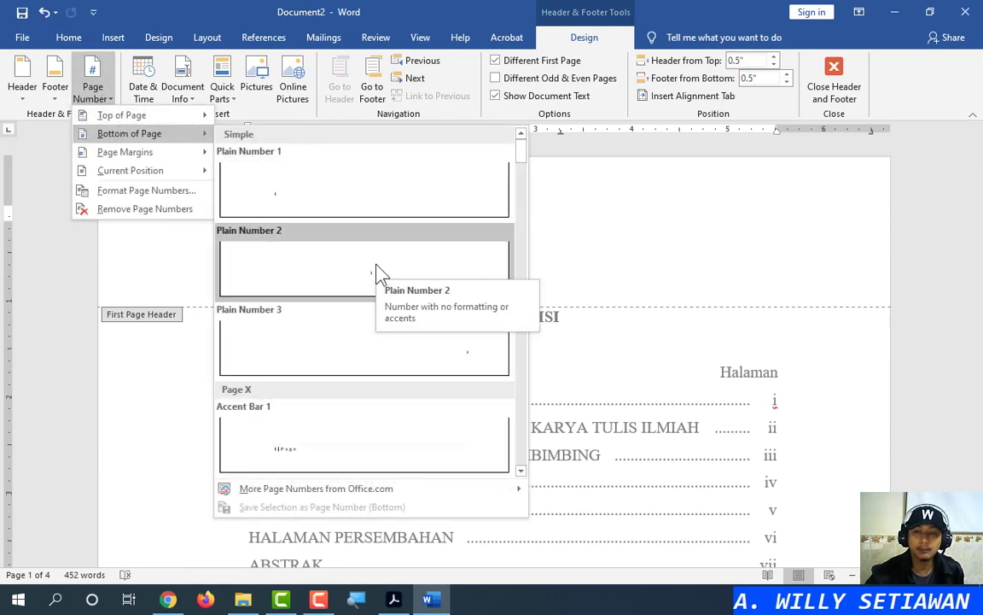
{"action": "key", "text": "Escape"}
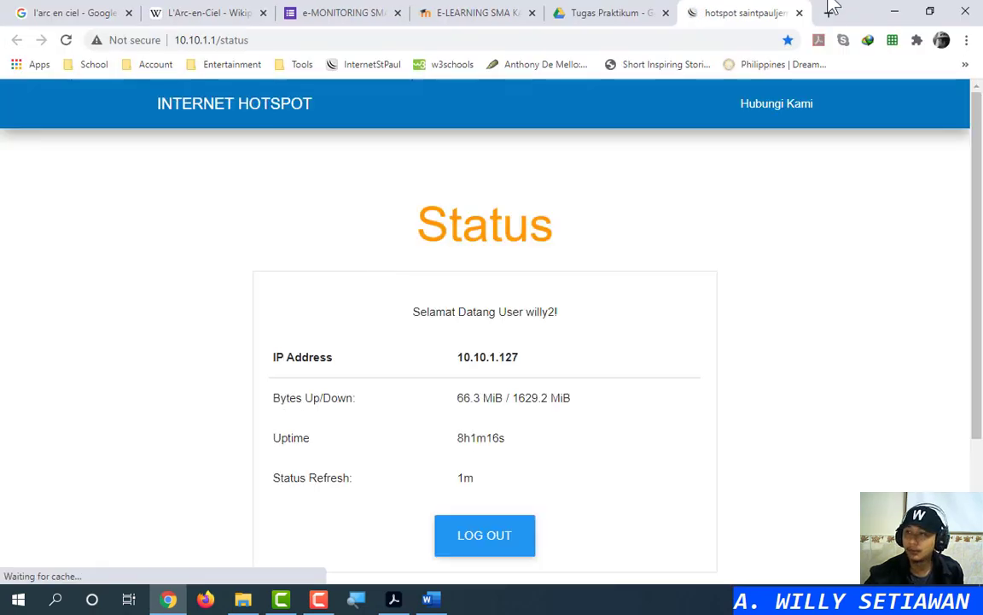
{"action": "left_click", "coordinate": [799, 13]}
{"action": "left_click", "coordinate": [892, 12]}
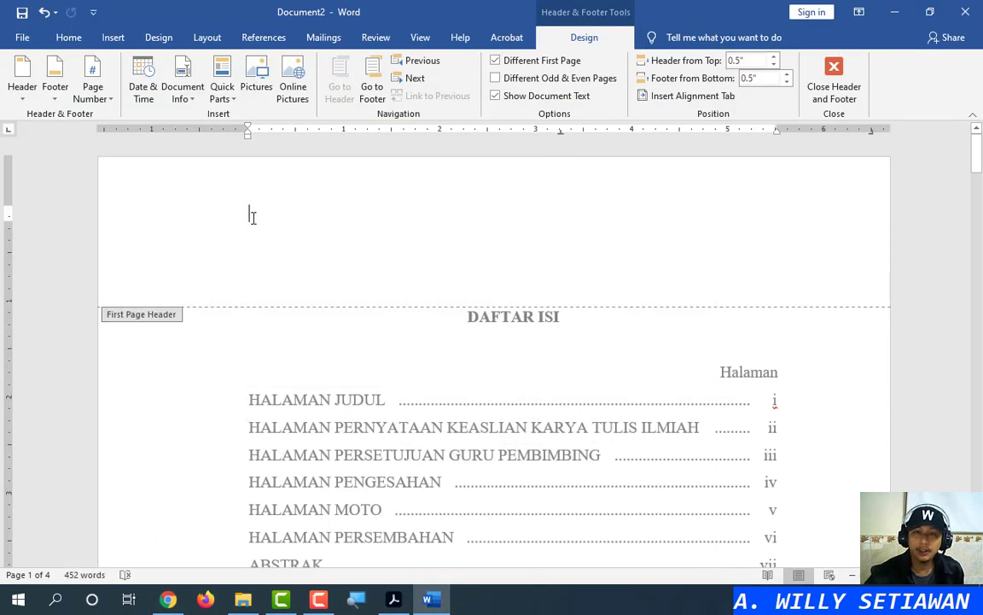
{"action": "left_click", "coordinate": [100, 104]}
{"action": "mouse_move", "coordinate": [128, 135]}
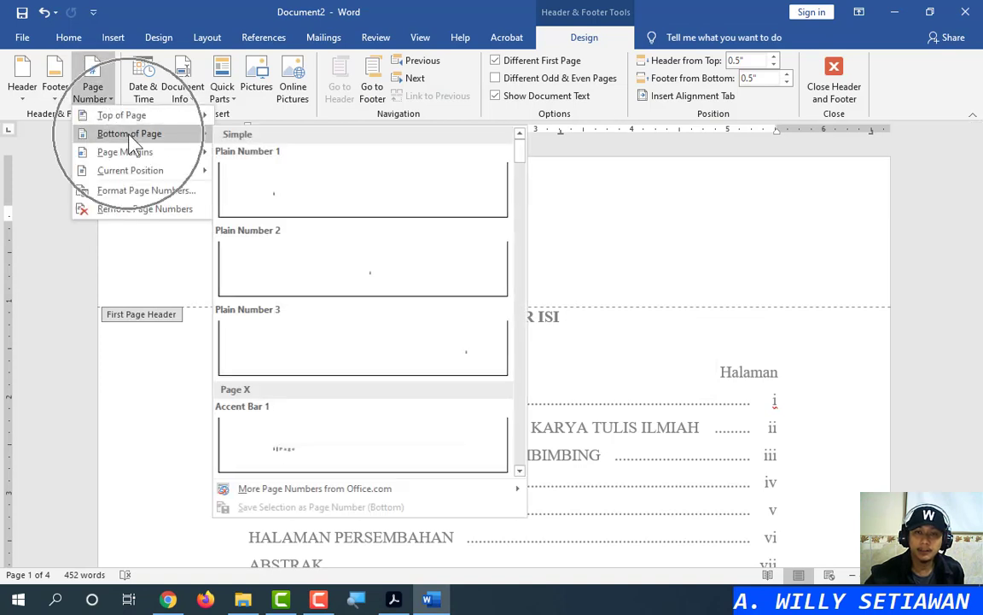
{"action": "left_click", "coordinate": [333, 275]}
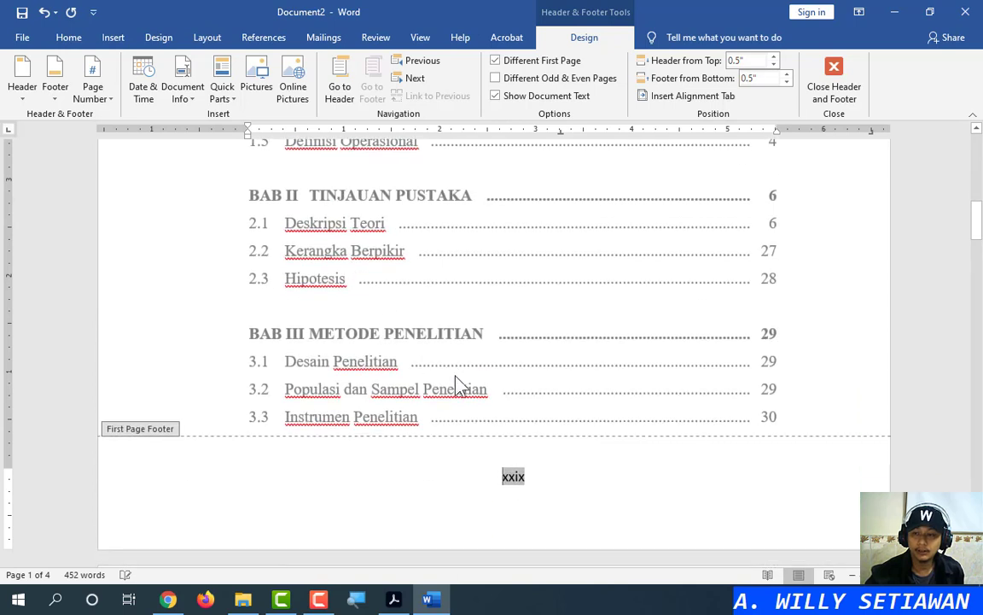
Set the first-page xxix footer number to Times New Roman, size 12
{"action": "double_click", "coordinate": [509, 475]}
{"action": "left_click", "coordinate": [538, 429]}
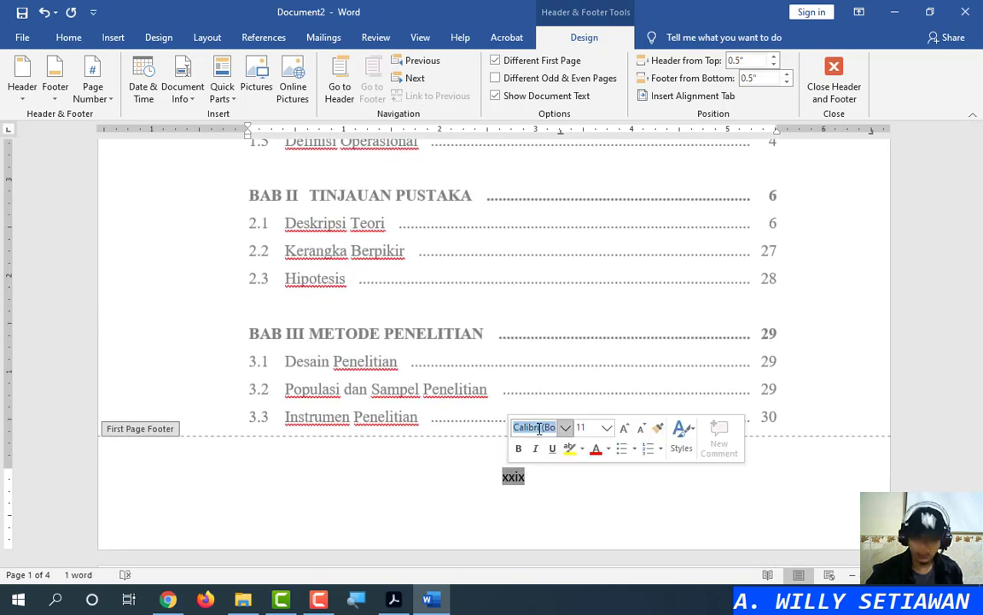
{"action": "type", "text": "Times New Roman"}
{"action": "key", "text": "Tab"}
{"action": "type", "text": "1"}
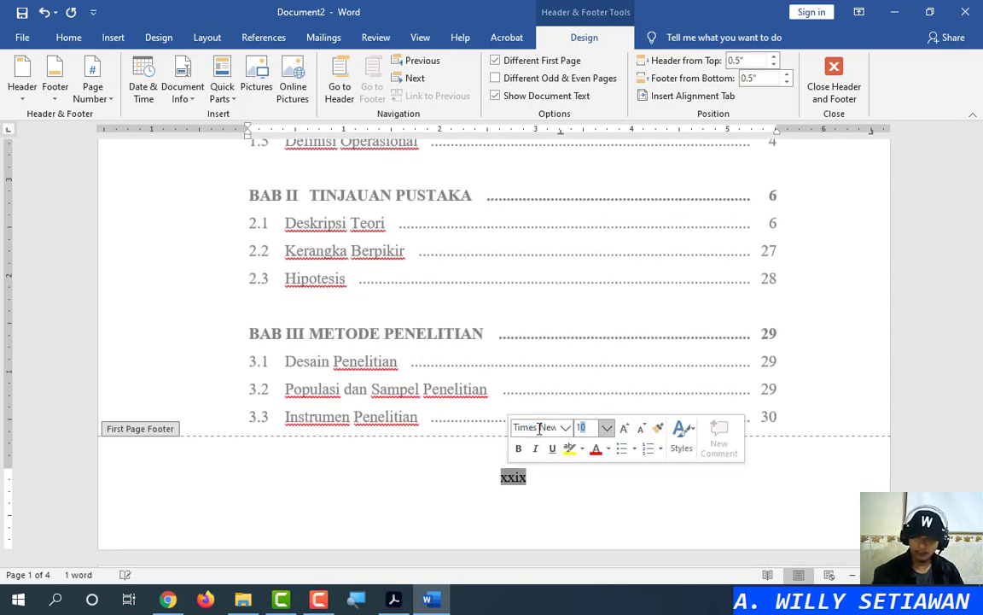
{"action": "key", "text": "Return"}
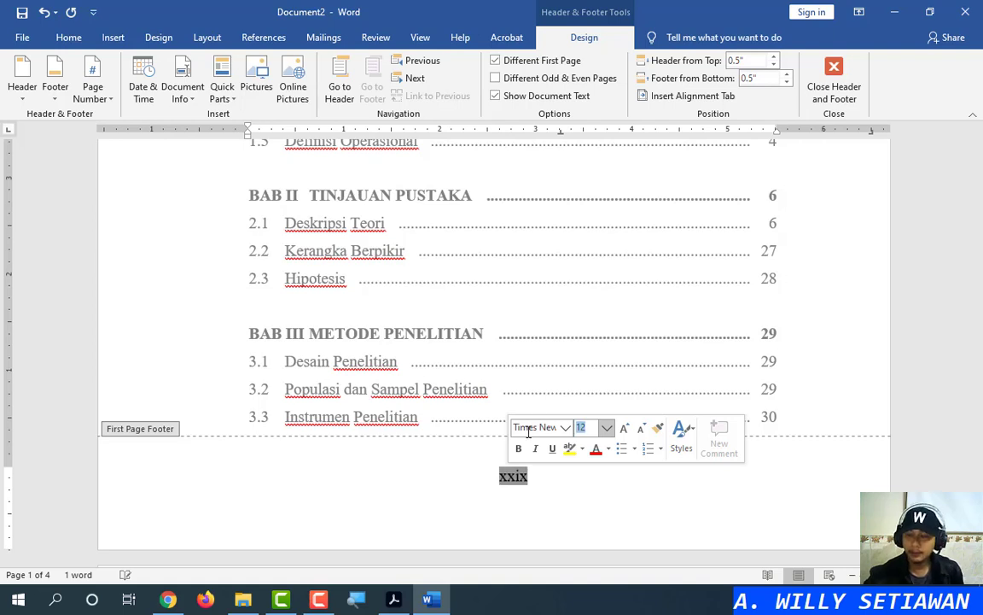
{"action": "left_click", "coordinate": [534, 475]}
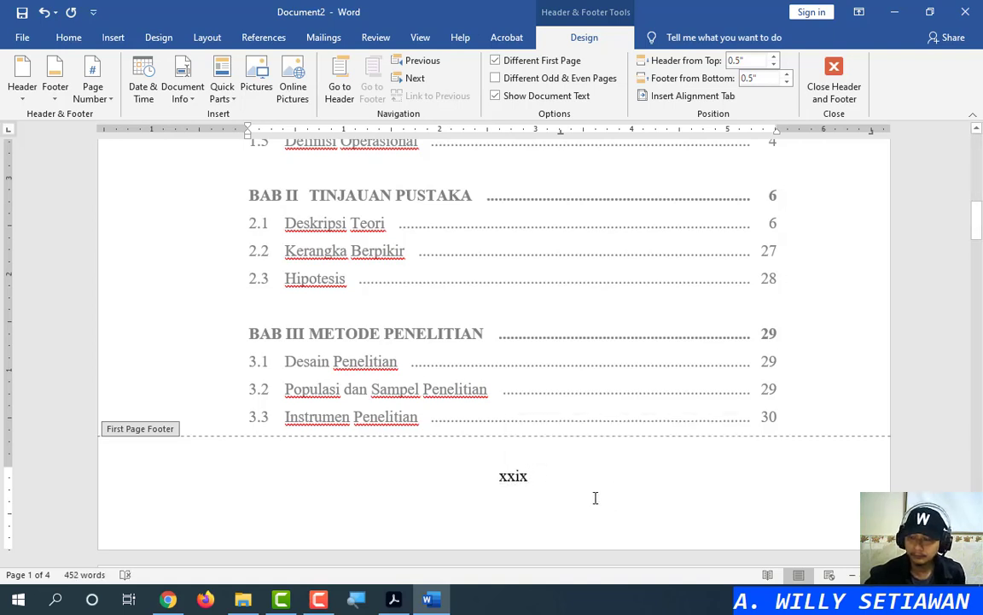
Place the caret in the empty first-page header and view the sample identity line in Acrobat
{"action": "scroll", "coordinate": [512, 485], "scroll_direction": "down", "scroll_amount": 7}
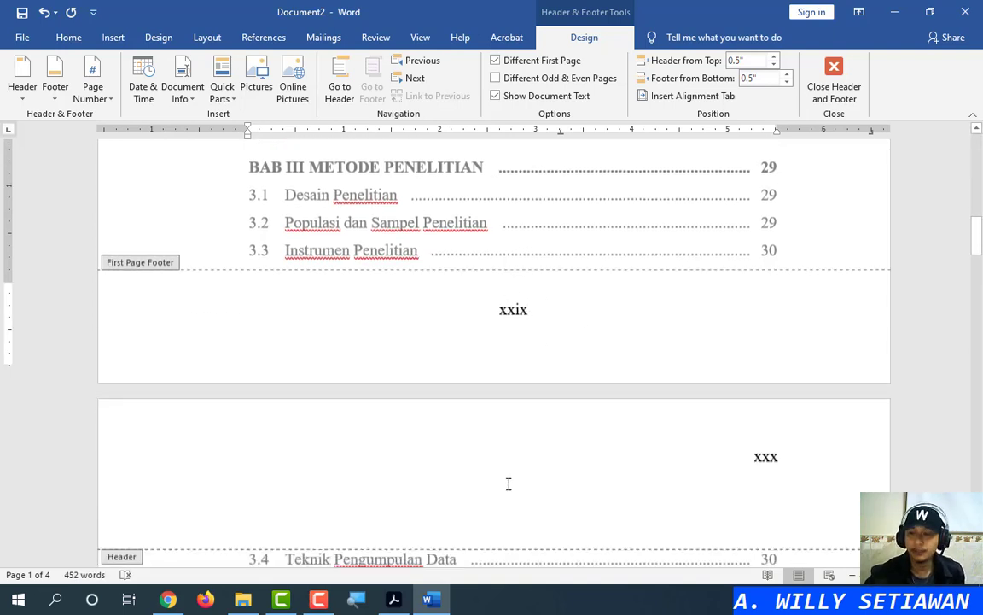
{"action": "scroll", "coordinate": [709, 483], "scroll_direction": "down", "scroll_amount": 15}
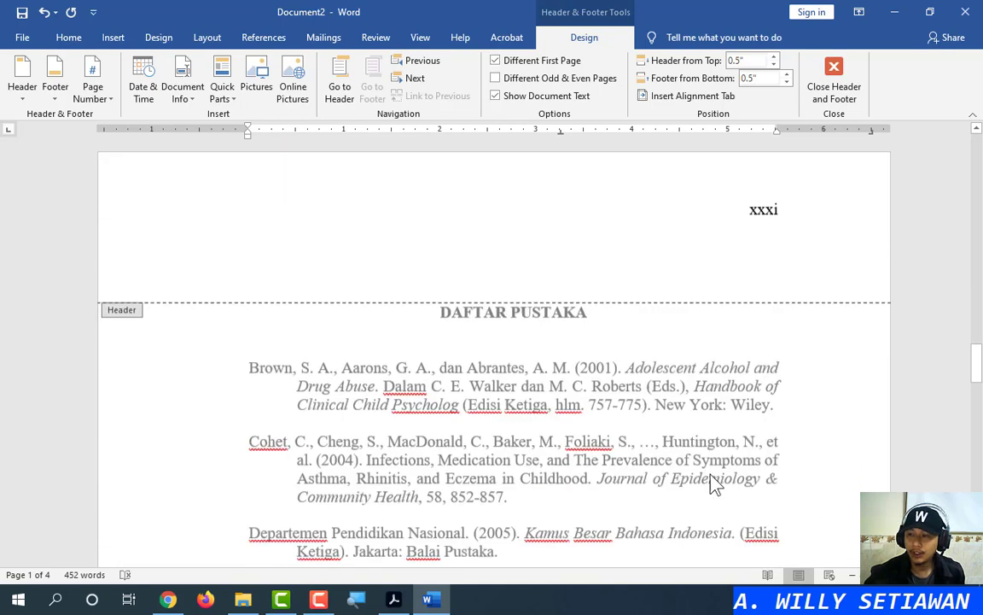
{"action": "scroll", "coordinate": [709, 479], "scroll_direction": "up", "scroll_amount": 6}
{"action": "scroll", "coordinate": [709, 487], "scroll_direction": "up", "scroll_amount": 20}
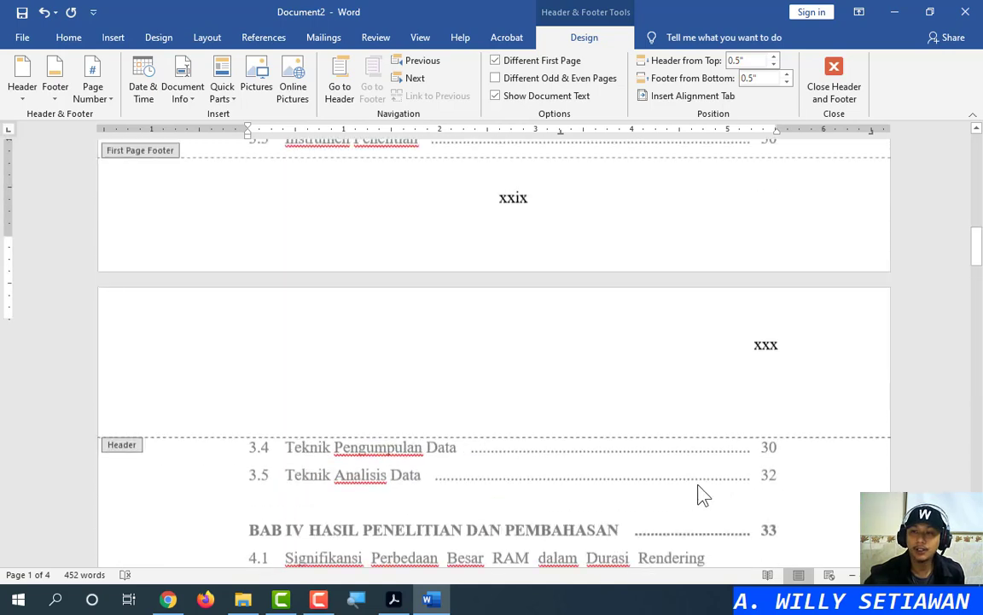
{"action": "scroll", "coordinate": [700, 495], "scroll_direction": "up", "scroll_amount": 10}
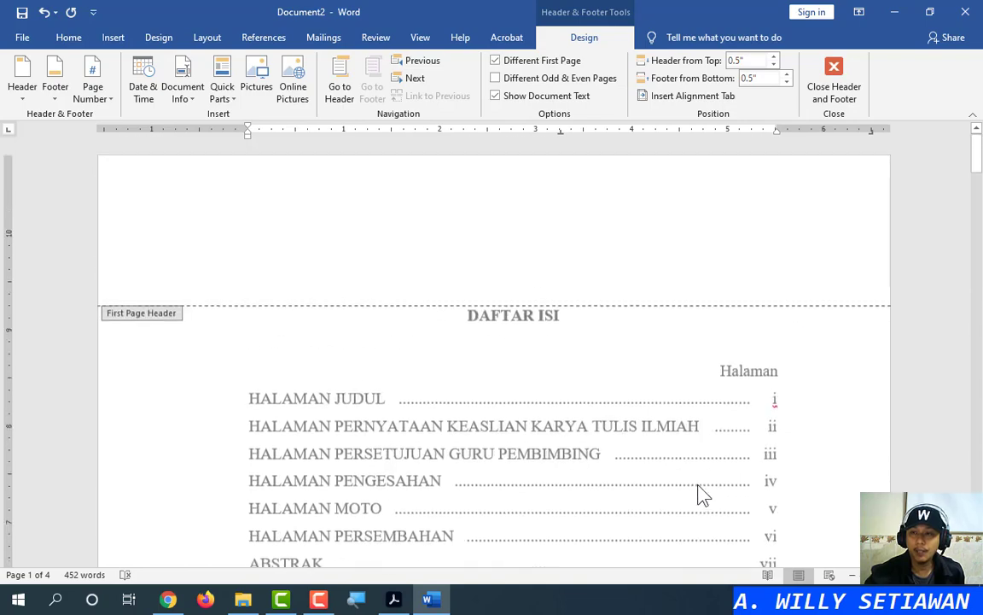
{"action": "left_click", "coordinate": [478, 263]}
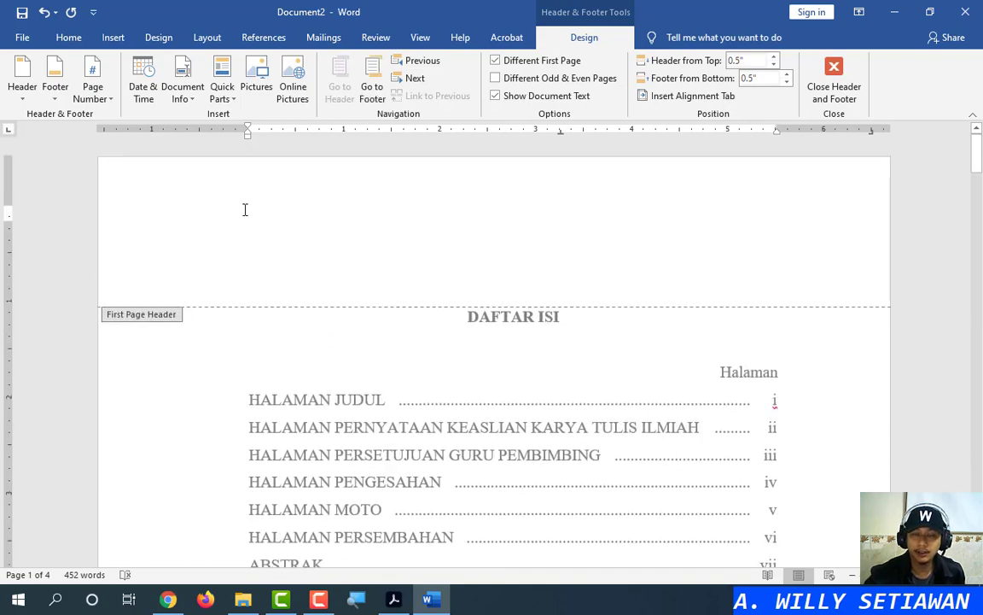
{"action": "left_click", "coordinate": [391, 597]}
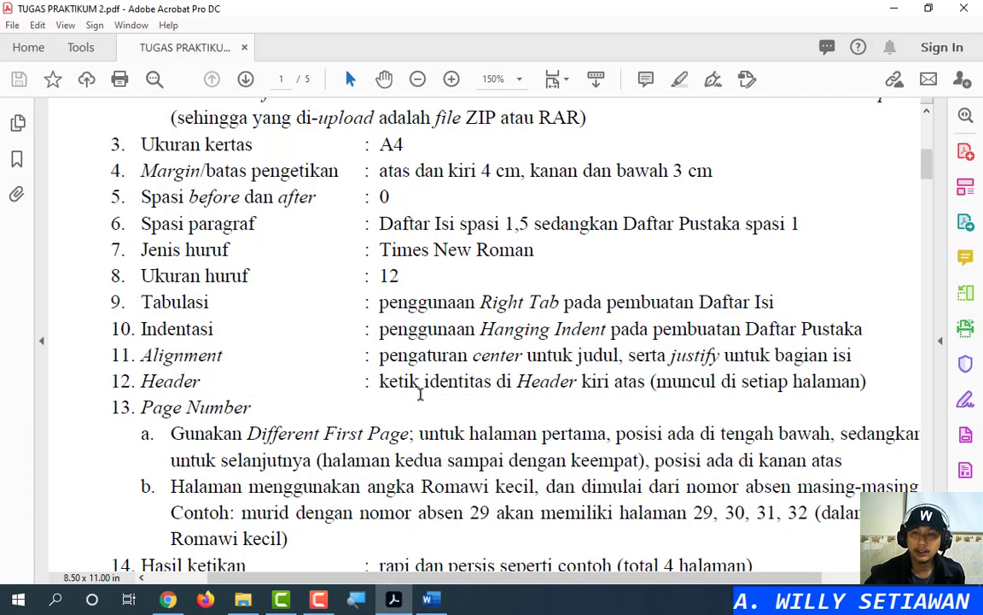
{"action": "scroll", "coordinate": [424, 396], "scroll_direction": "down", "scroll_amount": 10}
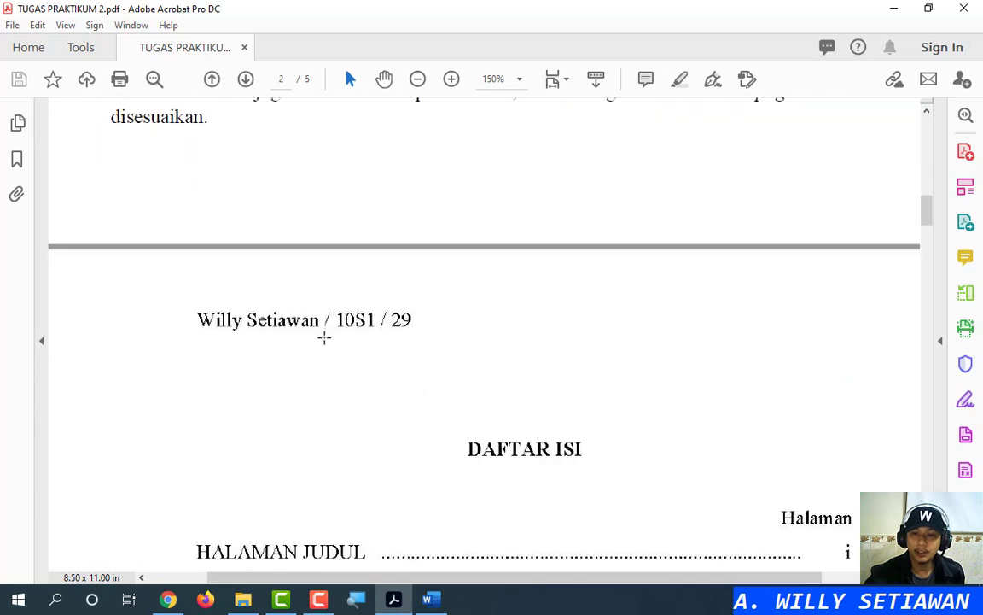
Type the student's name and class 10X in the first-page header
{"action": "left_click", "coordinate": [896, 8]}
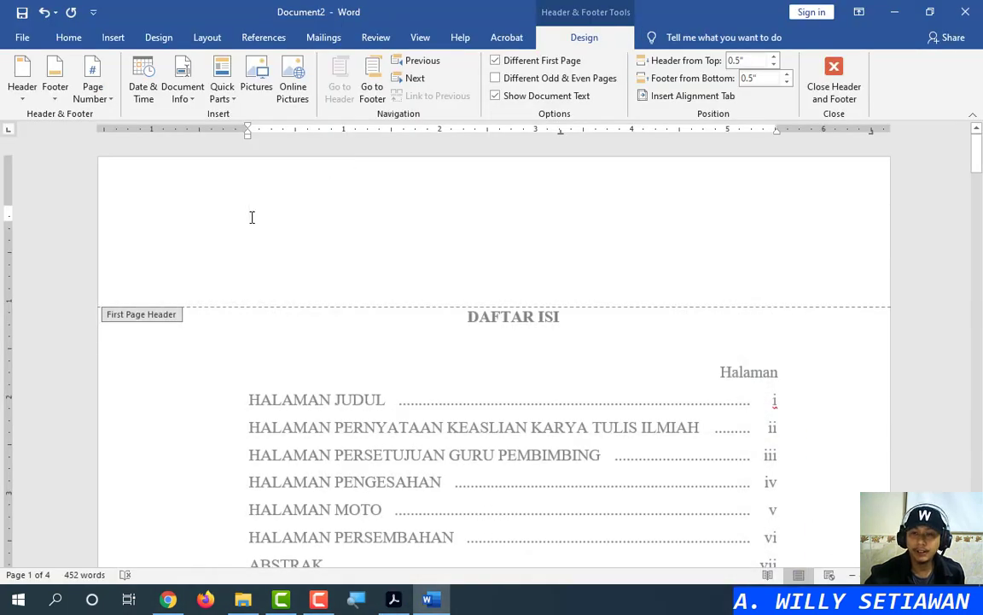
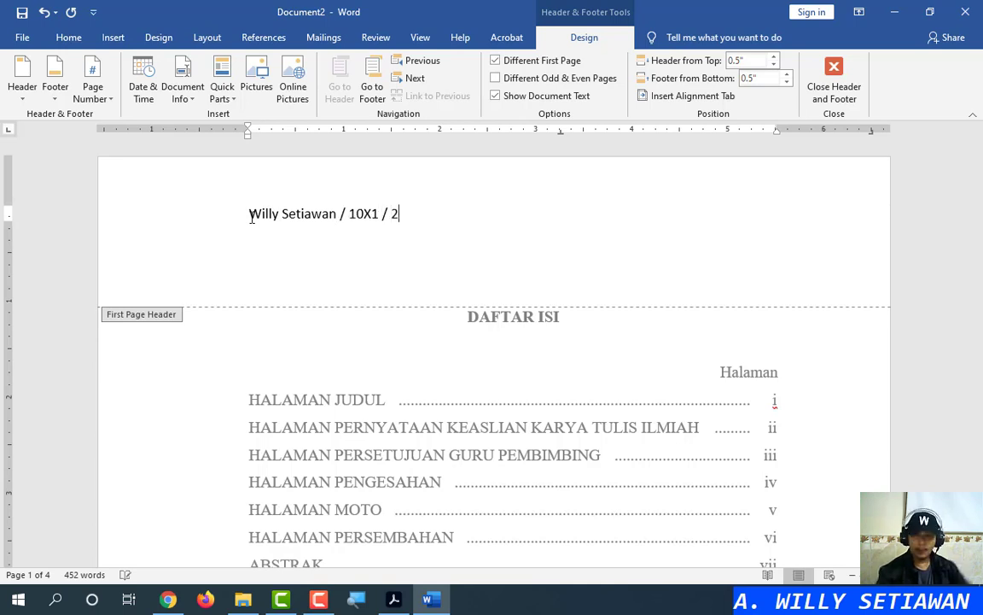
Set the header identity line to Times New Roman, size 12
{"action": "left_click", "coordinate": [161, 213]}
{"action": "type", "text": "Times New Roman"}
{"action": "key", "text": "Tab"}
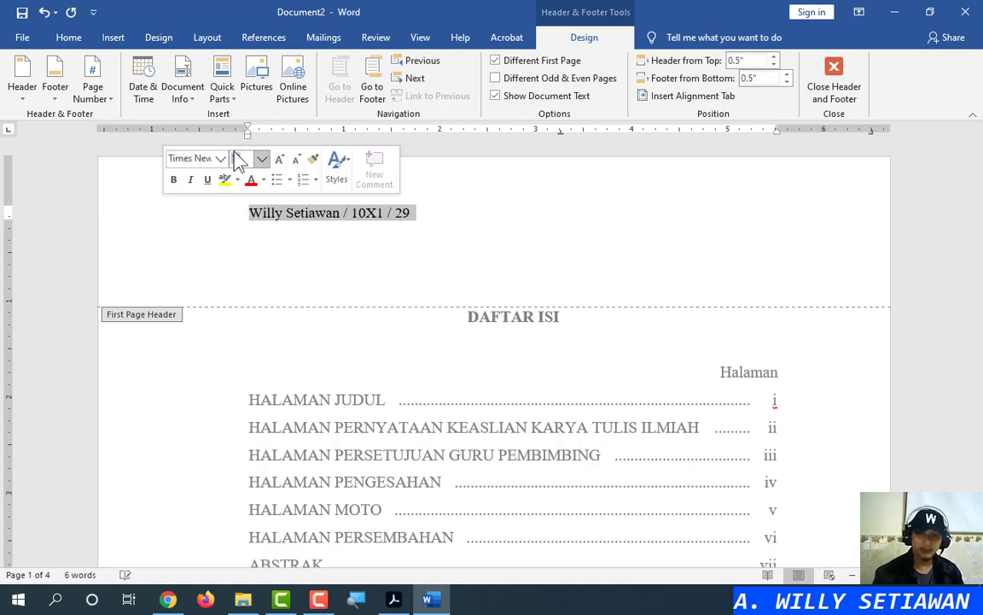
{"action": "key", "text": "Return"}
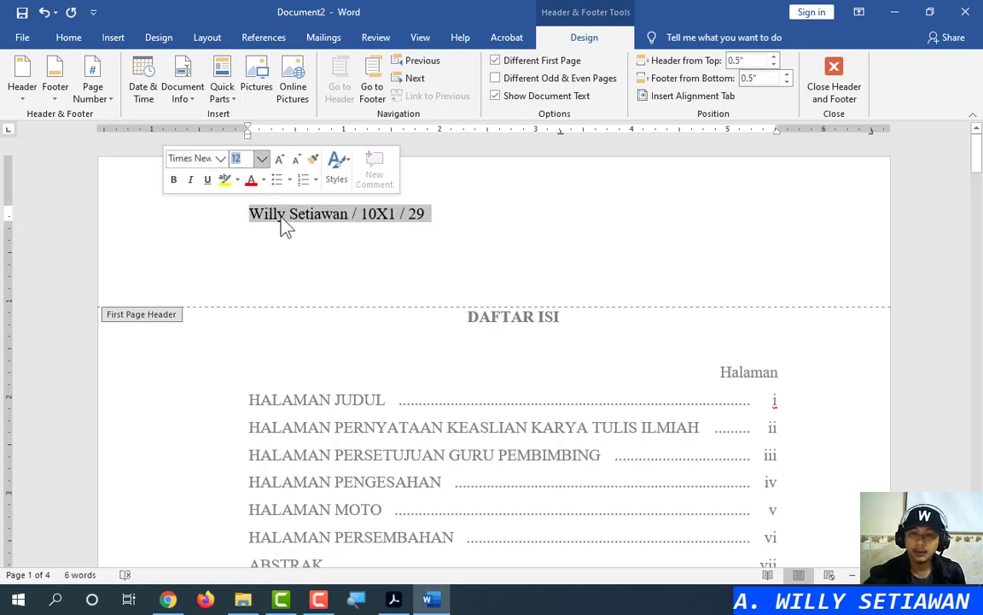
Select the first-page identity line without its paragraph mark for copying
{"action": "left_click", "coordinate": [283, 217]}
{"action": "left_click", "coordinate": [193, 219]}
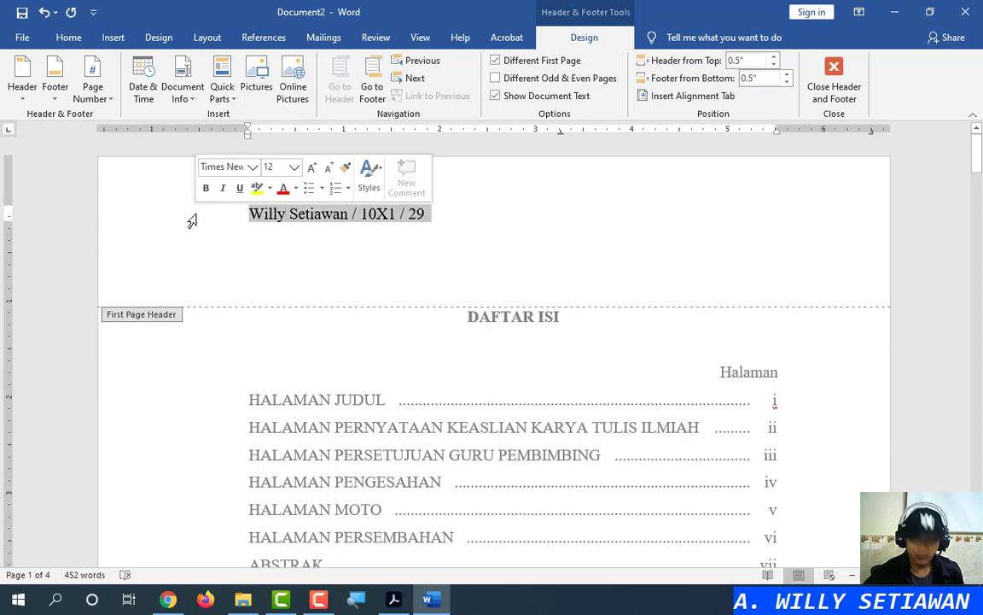
{"action": "left_click", "coordinate": [346, 213]}
{"action": "scroll", "coordinate": [503, 358], "scroll_direction": "down", "scroll_amount": 15}
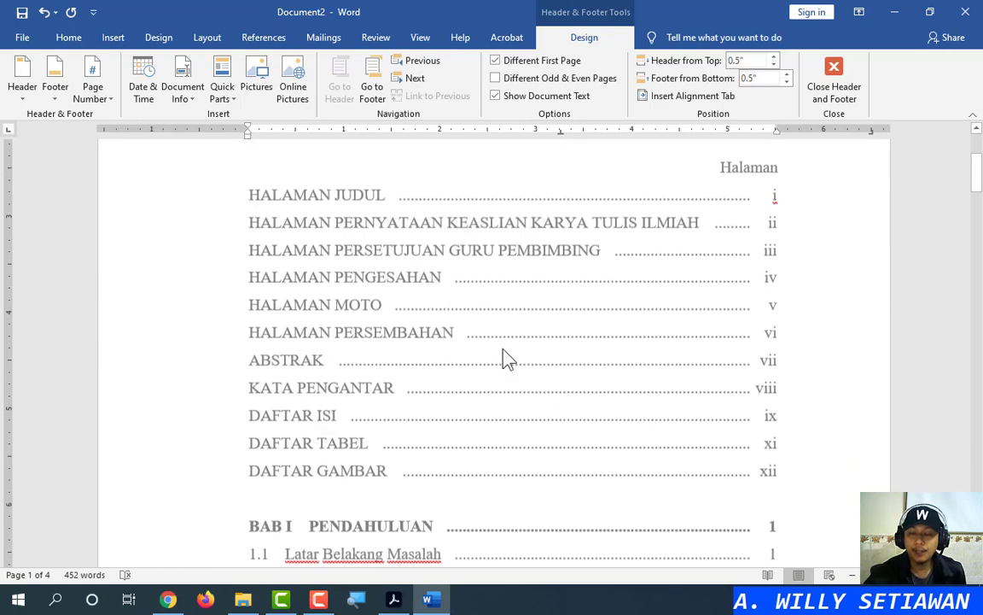
{"action": "scroll", "coordinate": [302, 264], "scroll_direction": "up", "scroll_amount": 3}
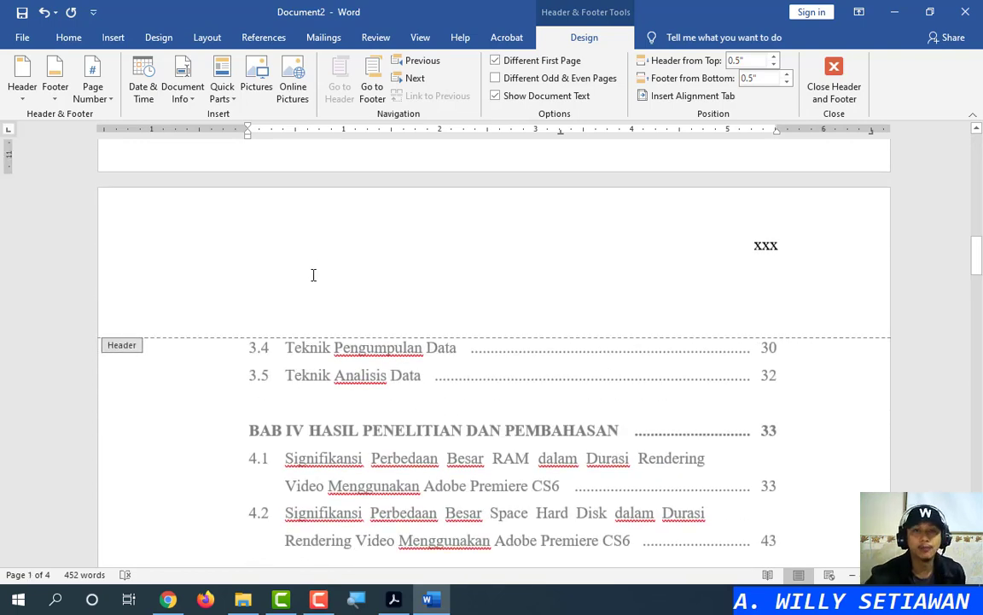
{"action": "scroll", "coordinate": [313, 275], "scroll_direction": "up", "scroll_amount": 15}
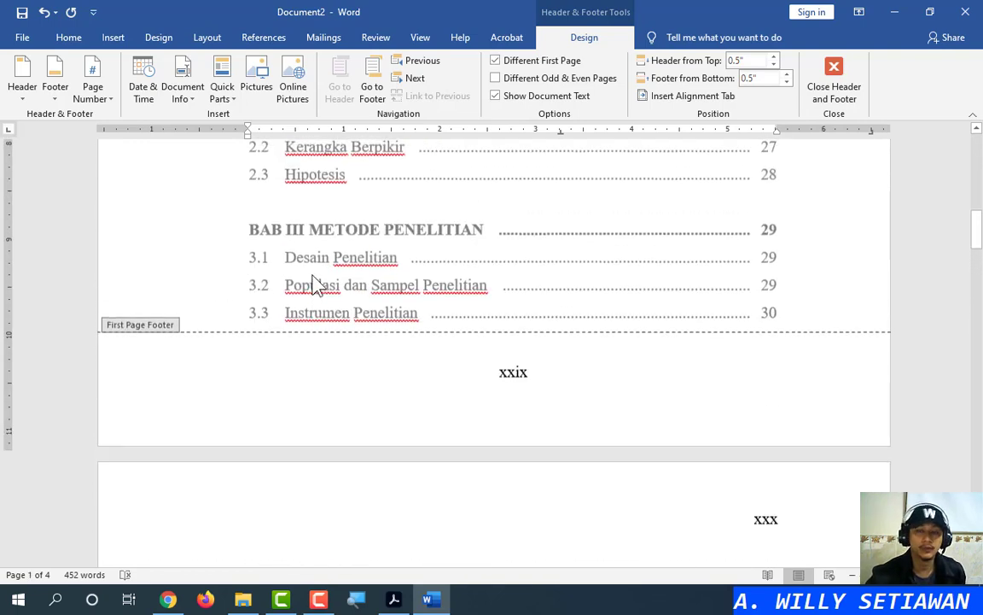
{"action": "left_click", "coordinate": [160, 219]}
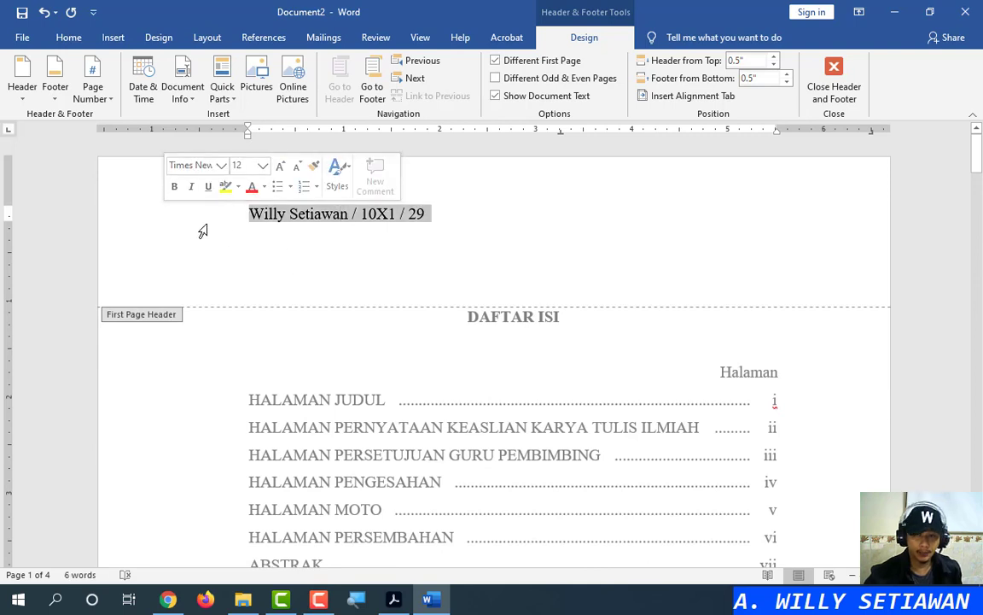
{"action": "key", "text": "shift+Left"}
{"action": "key", "text": "ctrl+c"}
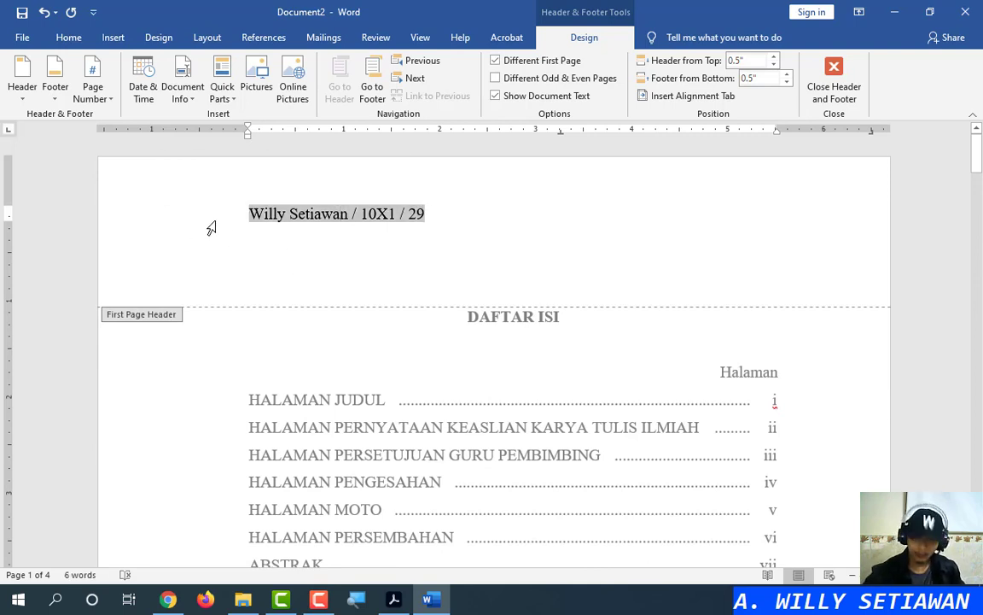
Move into the second page's header beside the xxx page number
{"action": "scroll", "coordinate": [357, 337], "scroll_direction": "down", "scroll_amount": 20}
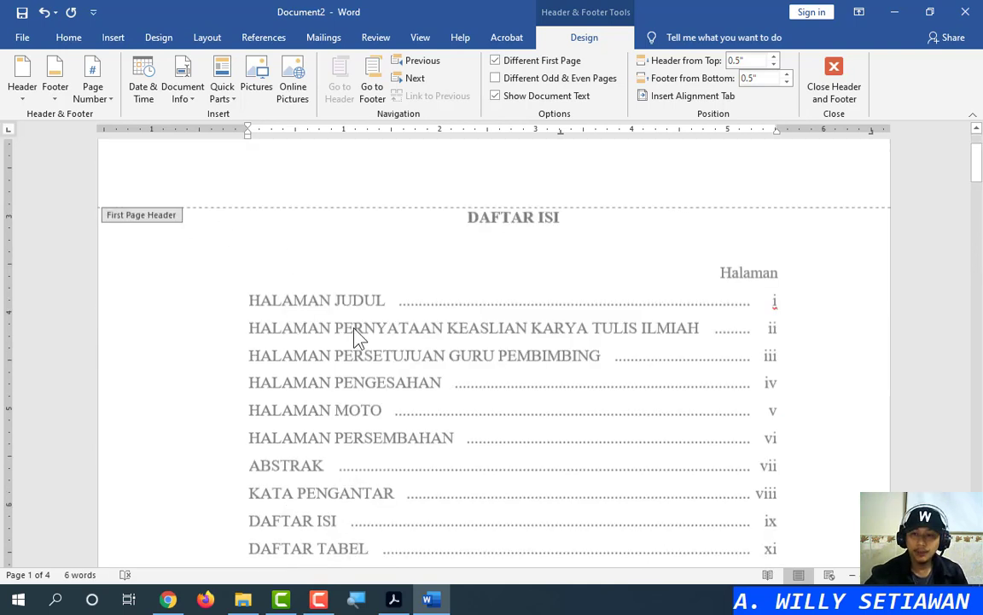
{"action": "scroll", "coordinate": [357, 338], "scroll_direction": "up", "scroll_amount": 3}
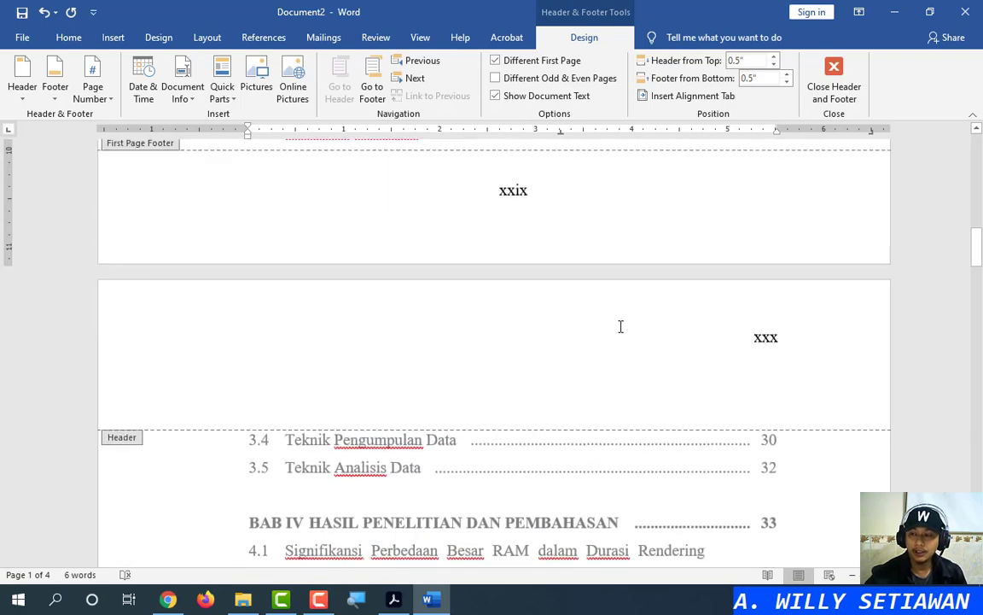
{"action": "left_click", "coordinate": [740, 335]}
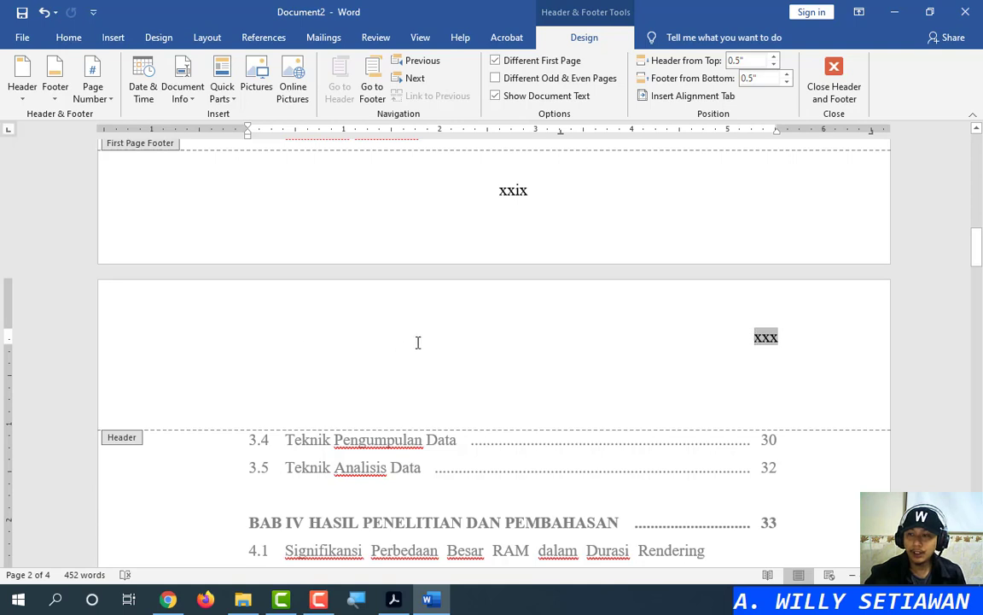
Left-align the second-page header and paste the identity line before xxx
{"action": "left_click", "coordinate": [785, 339]}
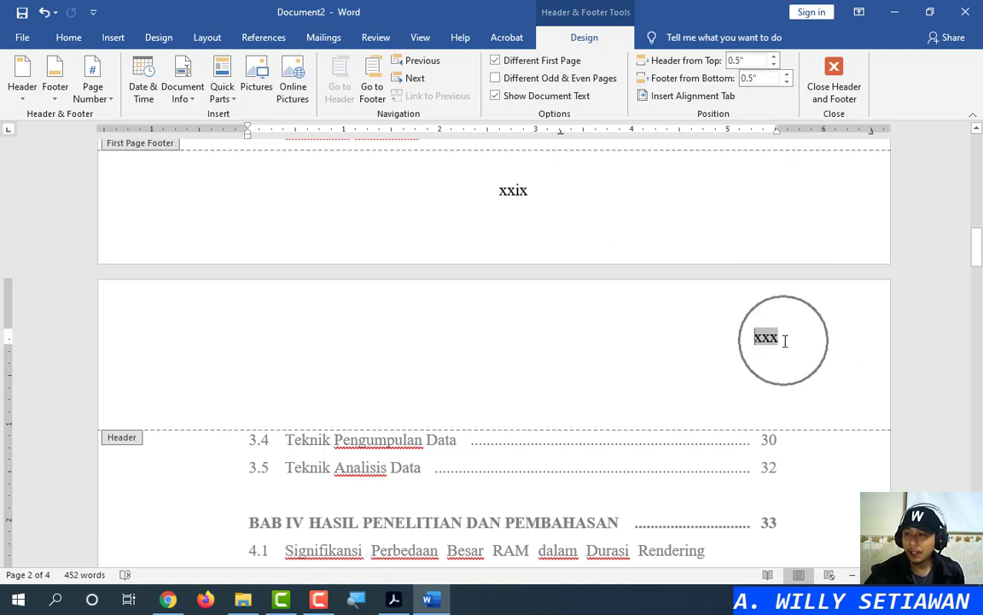
{"action": "left_click", "coordinate": [70, 37]}
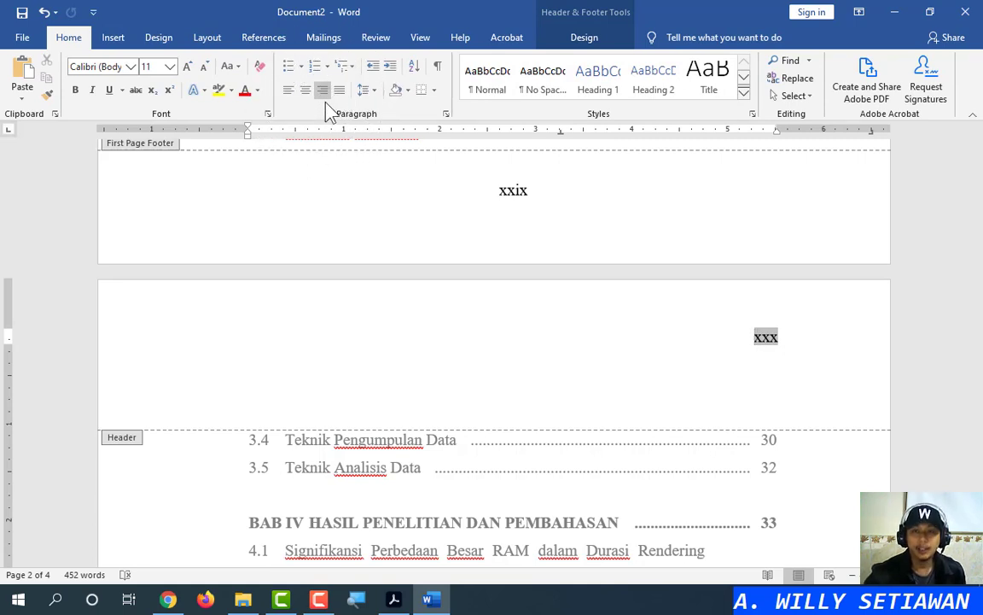
{"action": "left_click", "coordinate": [288, 90]}
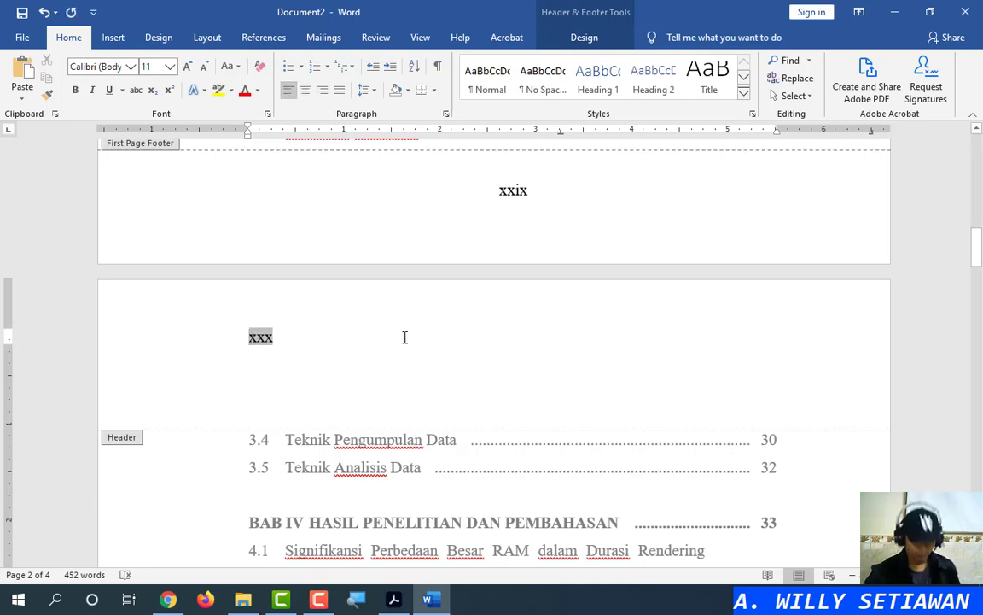
{"action": "key", "text": "ctrl+v"}
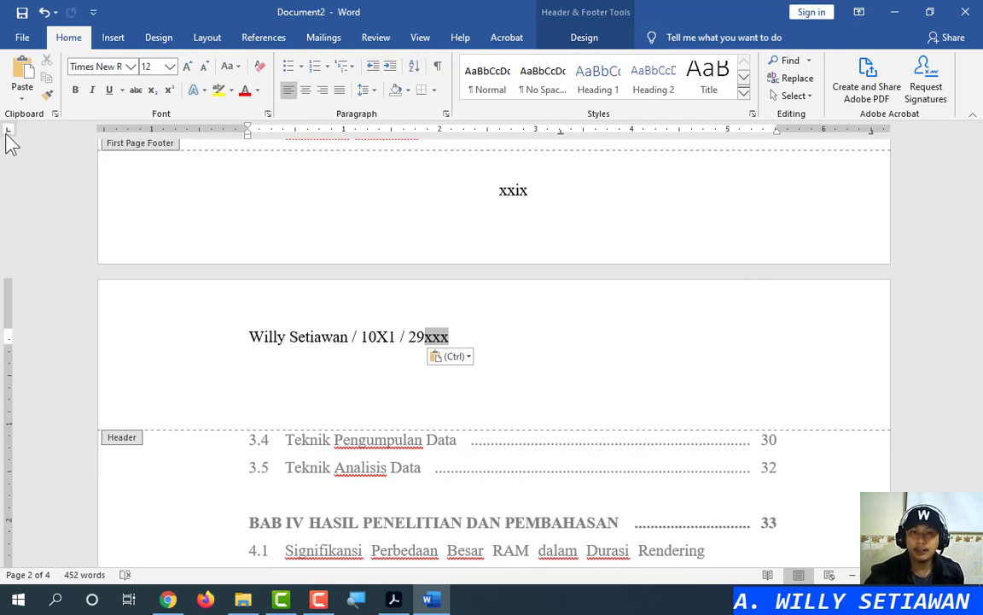
{"action": "key", "text": "ctrl"}
{"action": "left_click", "coordinate": [873, 133]}
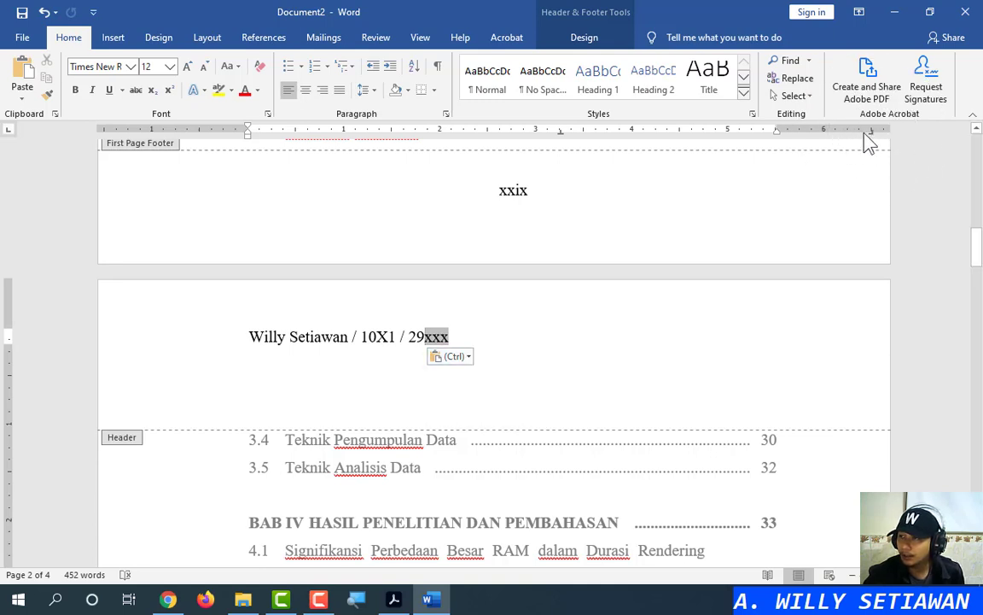
Adjust the header tab stops so xxx sits at the right margin
{"action": "mouse_move", "coordinate": [870, 137]}
{"action": "left_mouse_down"}
{"action": "mouse_move", "coordinate": [874, 143]}
{"action": "mouse_move", "coordinate": [769, 145]}
{"action": "mouse_move", "coordinate": [777, 139]}
{"action": "left_mouse_up"}
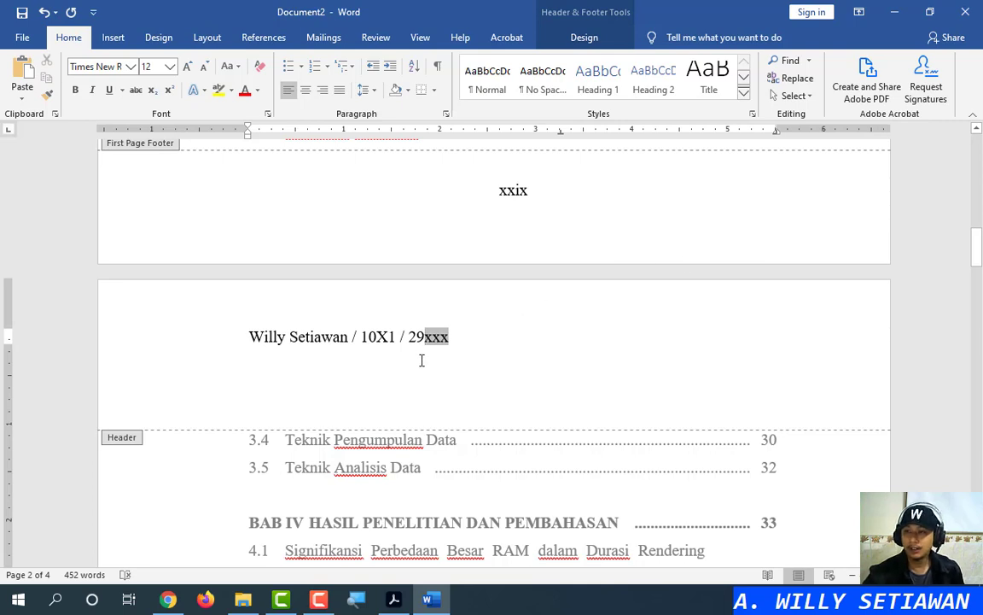
{"action": "key", "text": "Tab"}
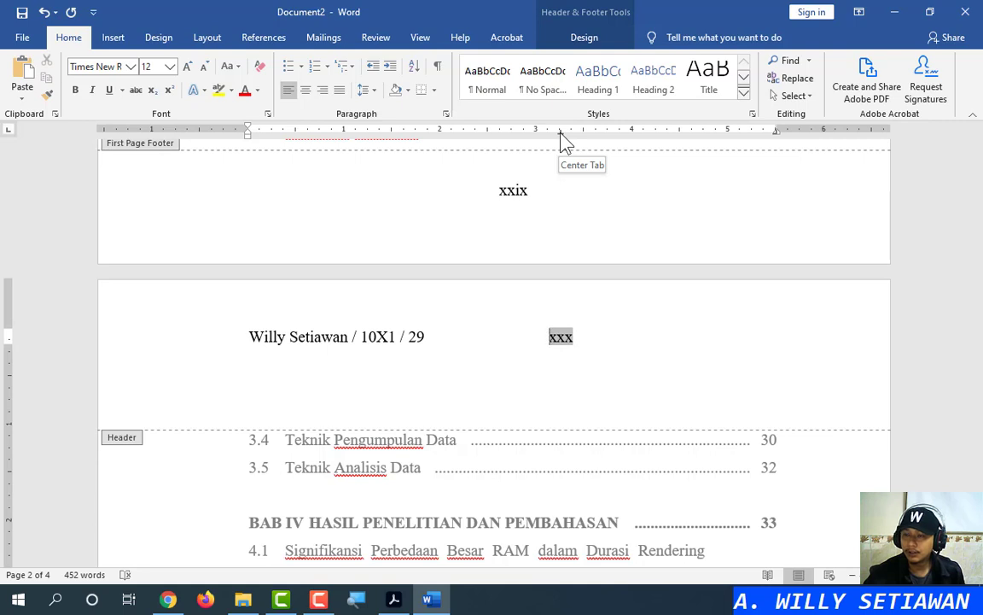
{"action": "mouse_move", "coordinate": [561, 134]}
{"action": "left_mouse_down"}
{"action": "mouse_move", "coordinate": [564, 191]}
{"action": "mouse_move", "coordinate": [583, 222]}
{"action": "left_mouse_up"}
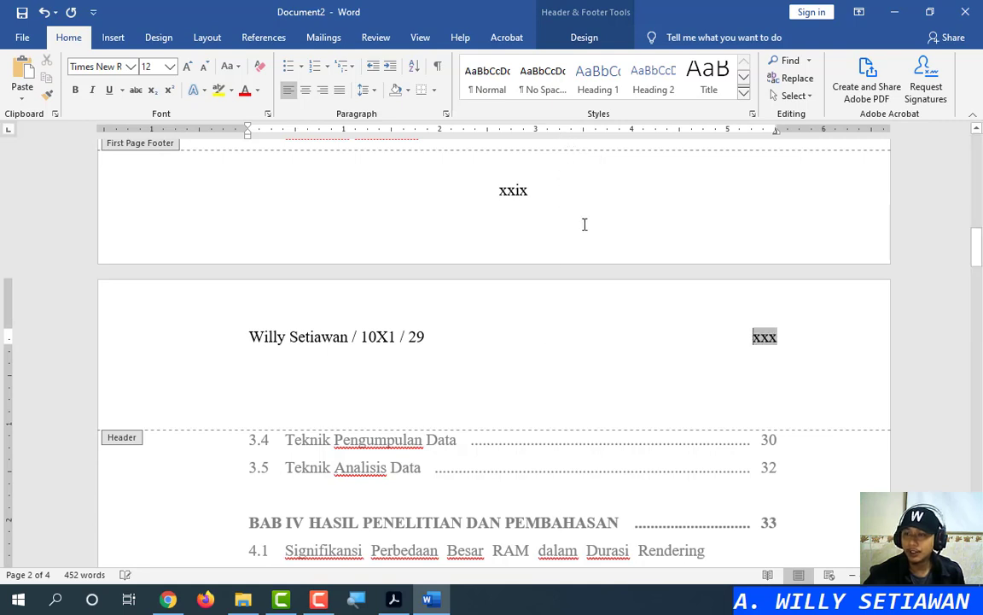
{"action": "left_click", "coordinate": [780, 337]}
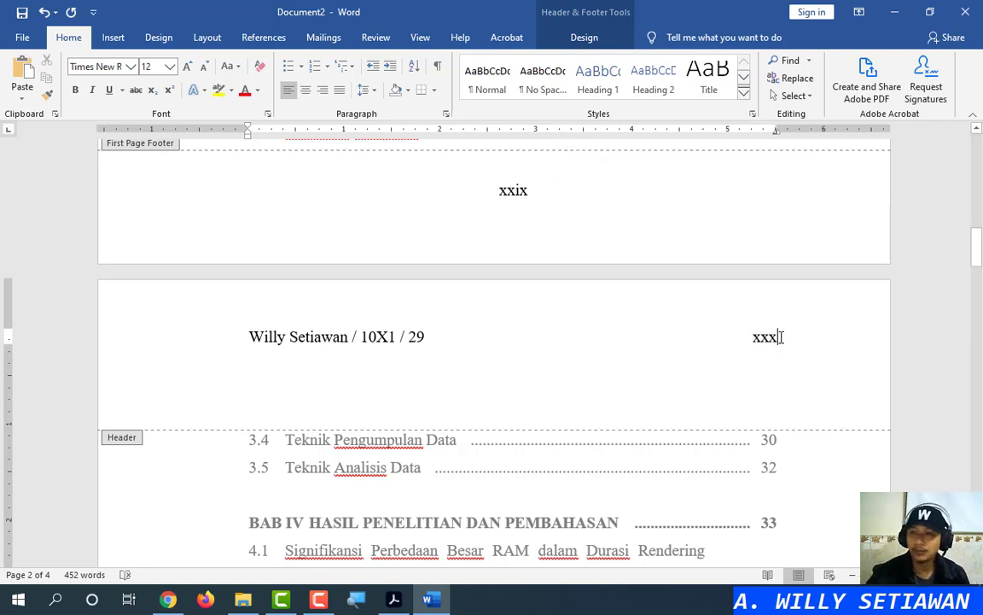
{"action": "left_click", "coordinate": [143, 348]}
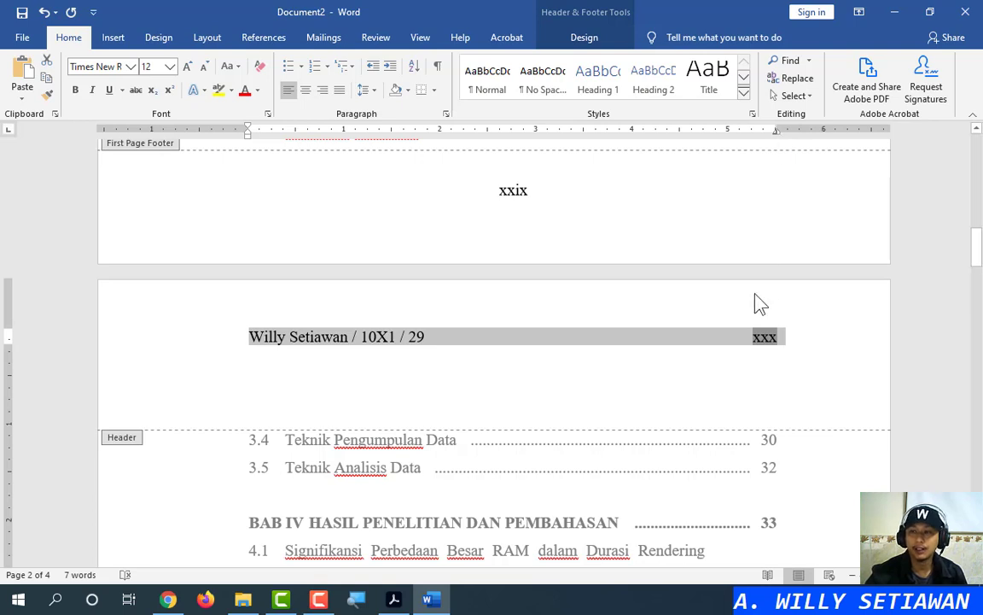
Try a two-line header: xxx right-aligned, identity line pasted on a new line below
{"action": "left_click", "coordinate": [749, 346]}
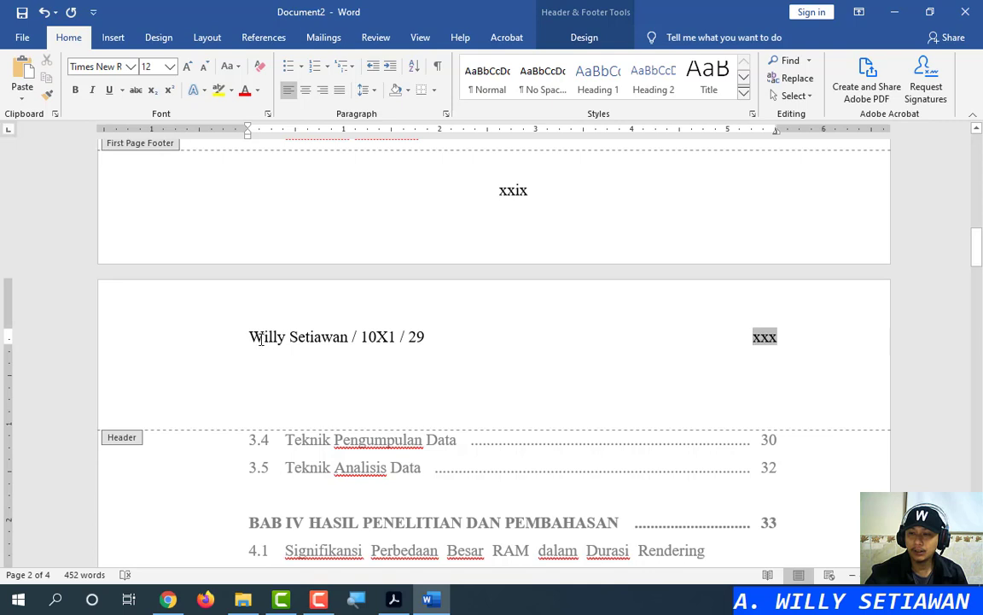
{"action": "left_click_drag", "start_coordinate": [249, 337], "coordinate": [677, 338]}
{"action": "key", "text": "ctrl+c"}
{"action": "key", "text": "Delete"}
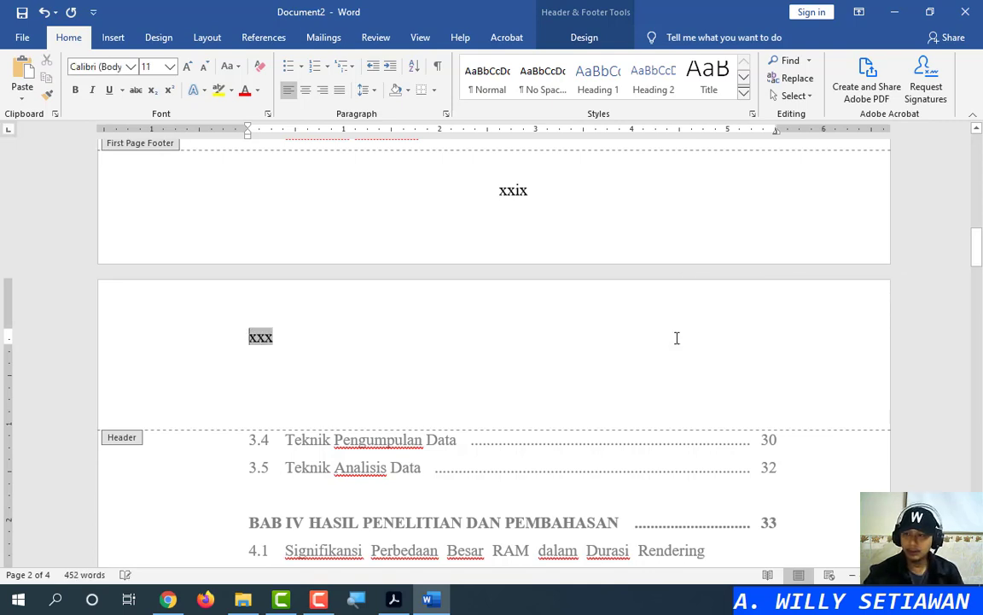
{"action": "left_click", "coordinate": [323, 89]}
{"action": "left_click", "coordinate": [794, 341]}
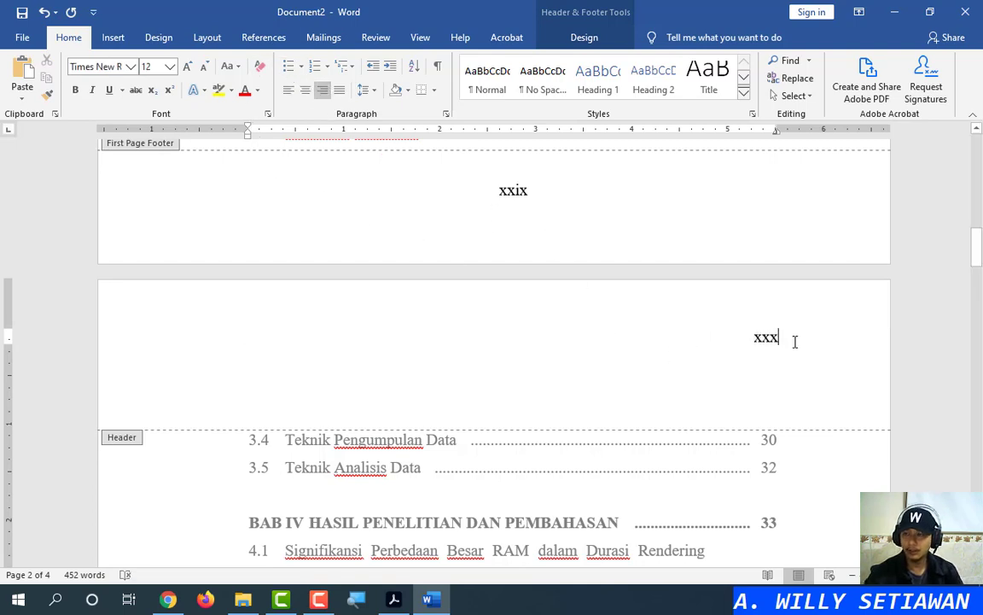
{"action": "key", "text": "Return"}
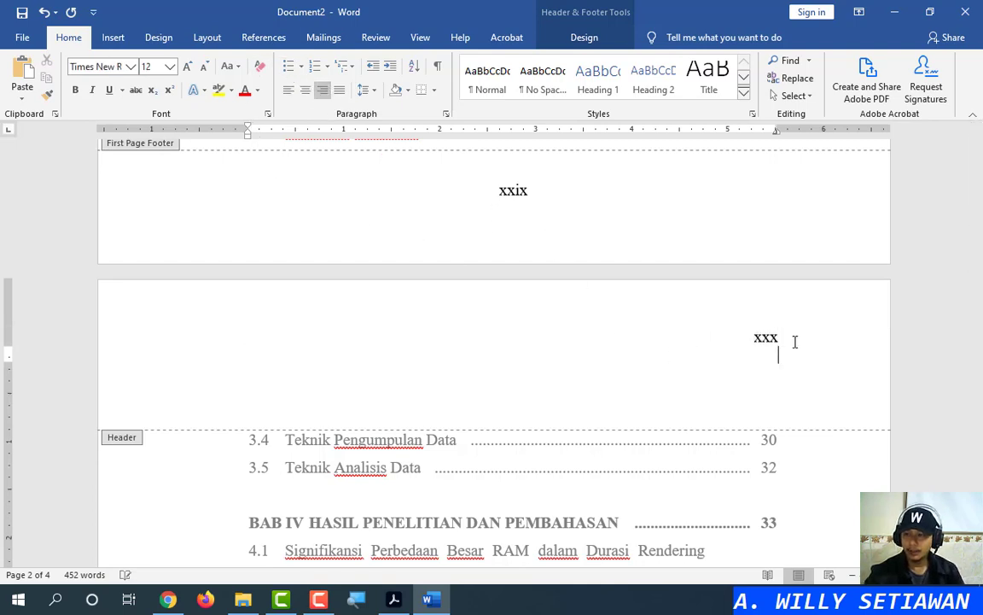
{"action": "left_click", "coordinate": [288, 89]}
{"action": "key", "text": "ctrl+v"}
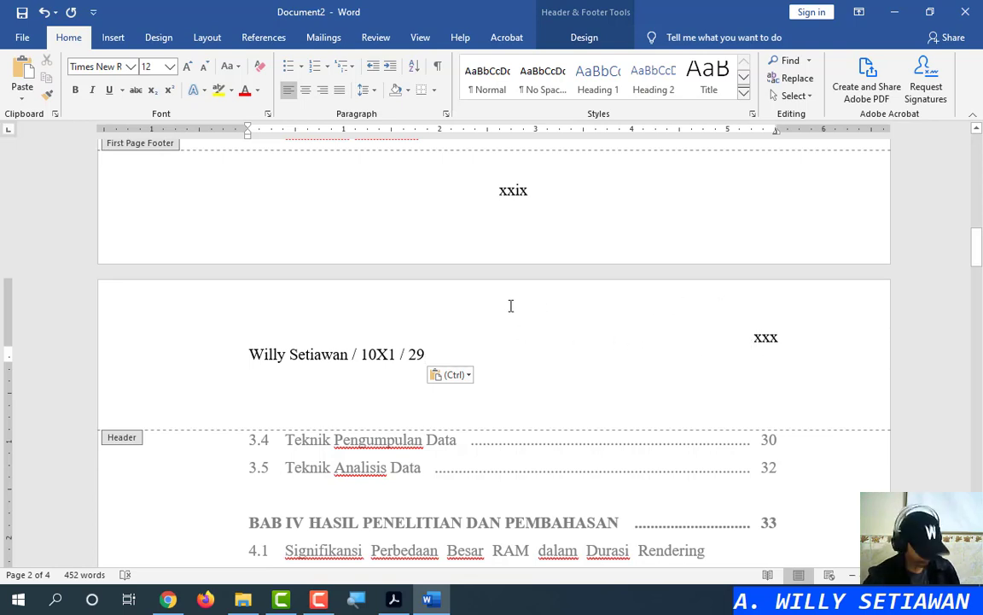
Undo back to the single-line header with identity text left and xxx right
{"action": "key", "text": "ctrl+z"}
{"action": "key", "text": "ctrl+z"}
{"action": "key", "text": "ctrl+z"}
{"action": "key", "text": "ctrl+z"}
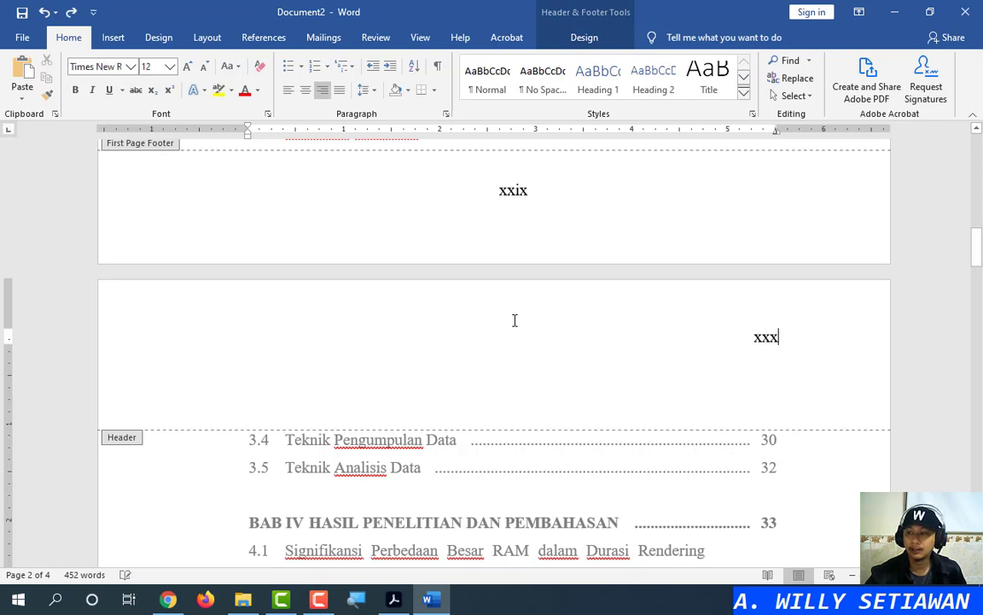
{"action": "key", "text": "ctrl+y"}
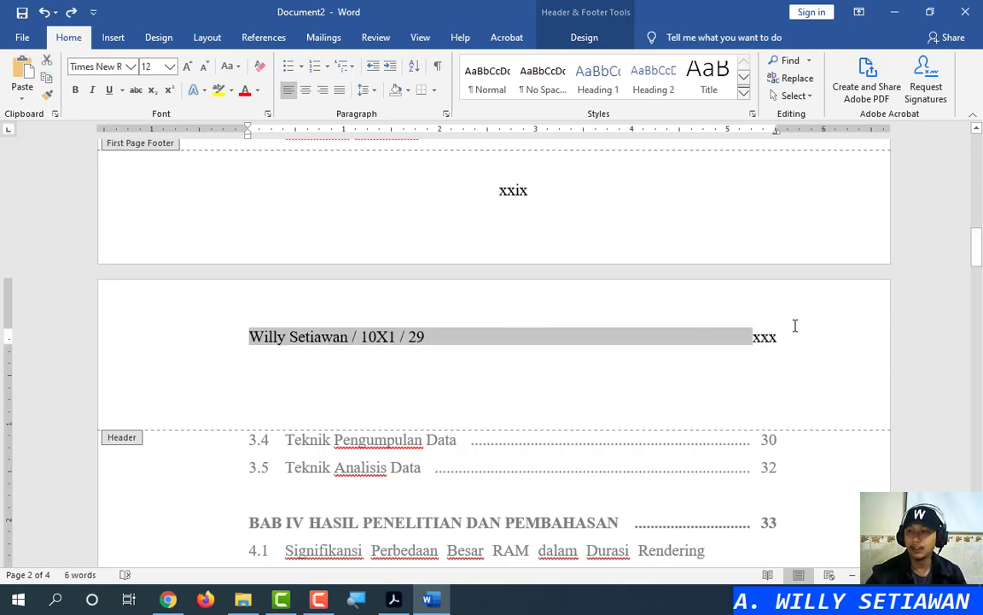
{"action": "left_click", "coordinate": [792, 339]}
{"action": "left_click", "coordinate": [583, 37]}
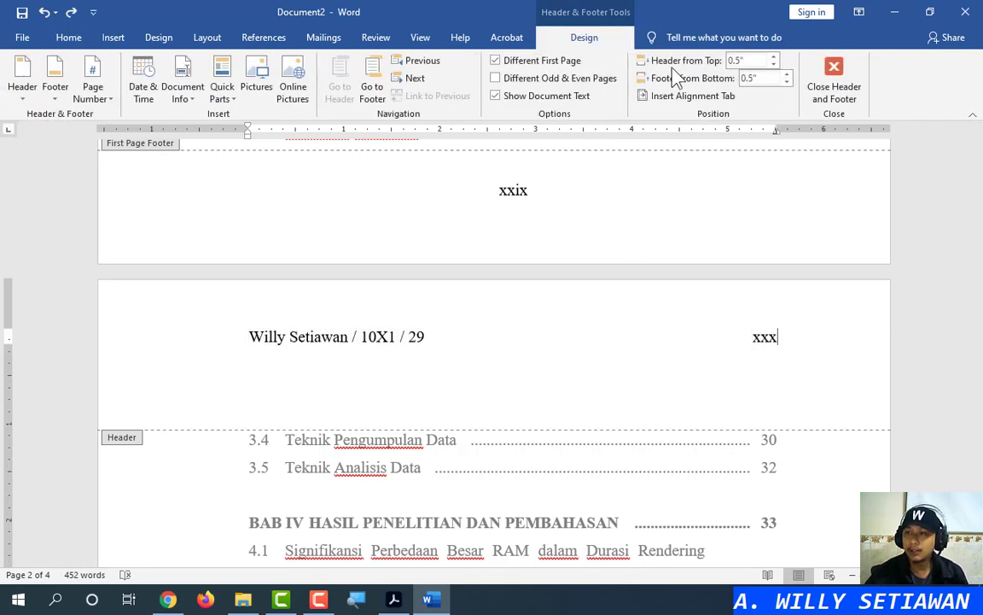
Close header and footer, check the Roman numbering across pages, then reopen the xxix footer
{"action": "left_click", "coordinate": [817, 92]}
{"action": "scroll", "coordinate": [980, 357], "scroll_direction": "up", "scroll_amount": 4}
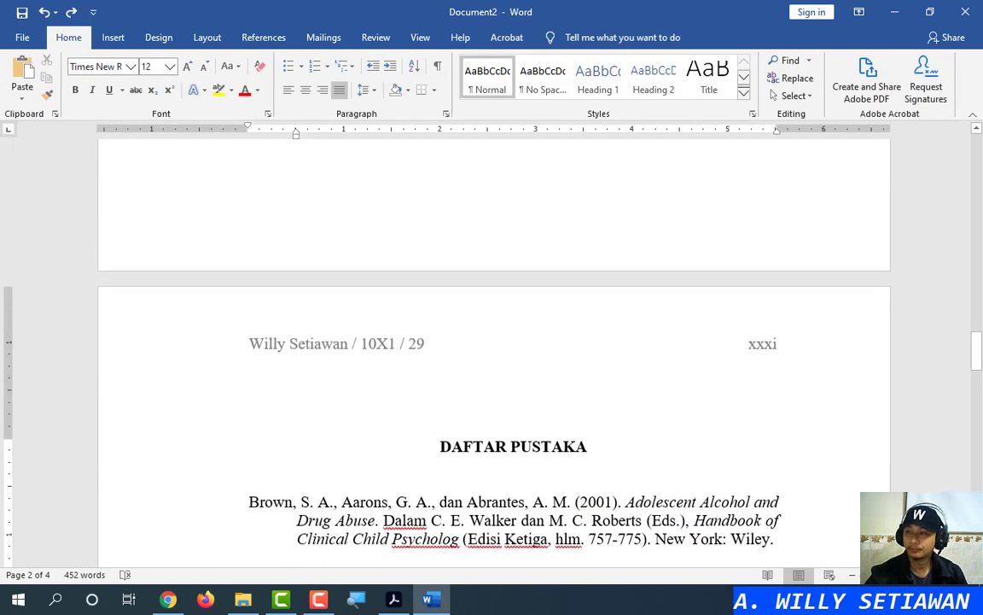
{"action": "left_click_drag", "start_coordinate": [980, 356], "coordinate": [981, 137]}
{"action": "scroll", "coordinate": [623, 294], "scroll_direction": "down", "scroll_amount": 10}
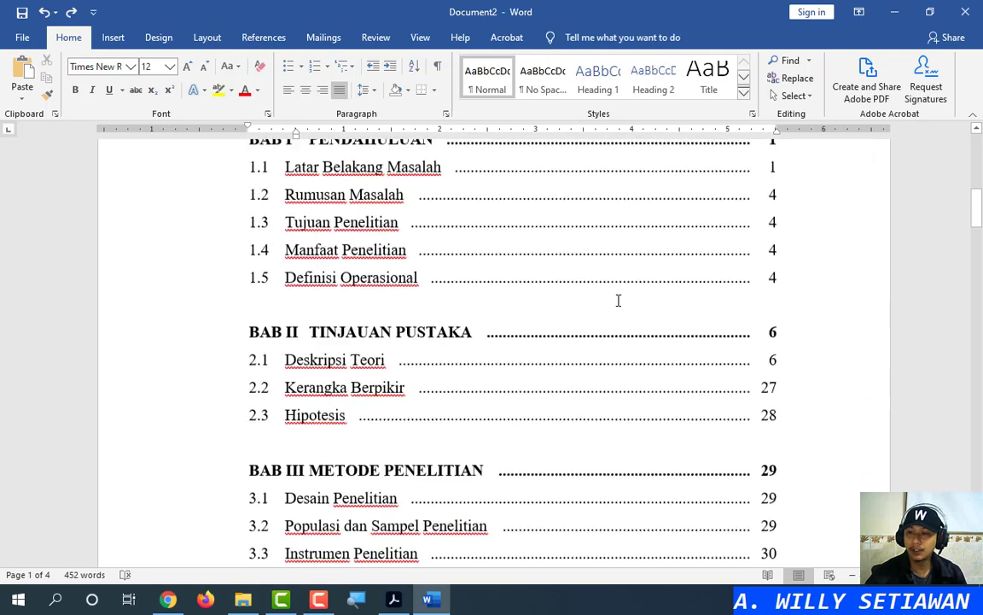
{"action": "scroll", "coordinate": [615, 301], "scroll_direction": "down", "scroll_amount": 3}
{"action": "scroll", "coordinate": [520, 257], "scroll_direction": "down", "scroll_amount": 3}
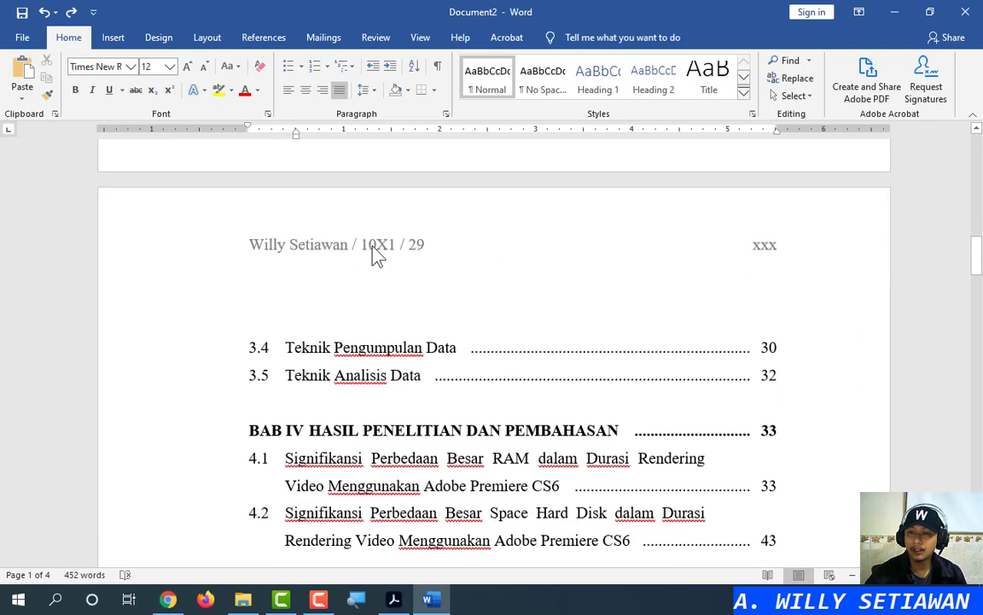
{"action": "scroll", "coordinate": [736, 265], "scroll_direction": "down", "scroll_amount": 20}
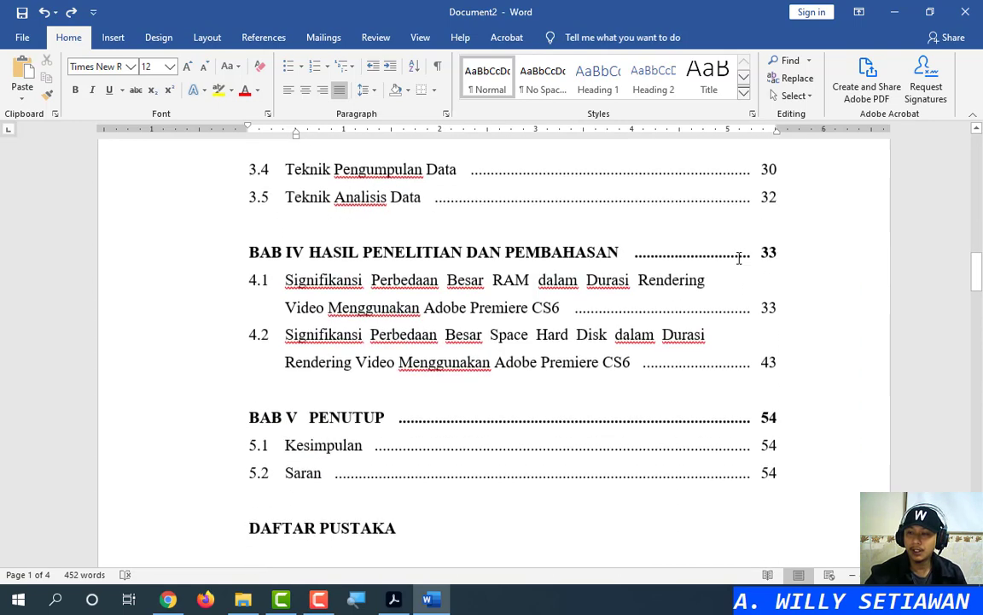
{"action": "scroll", "coordinate": [739, 263], "scroll_direction": "down", "scroll_amount": 20}
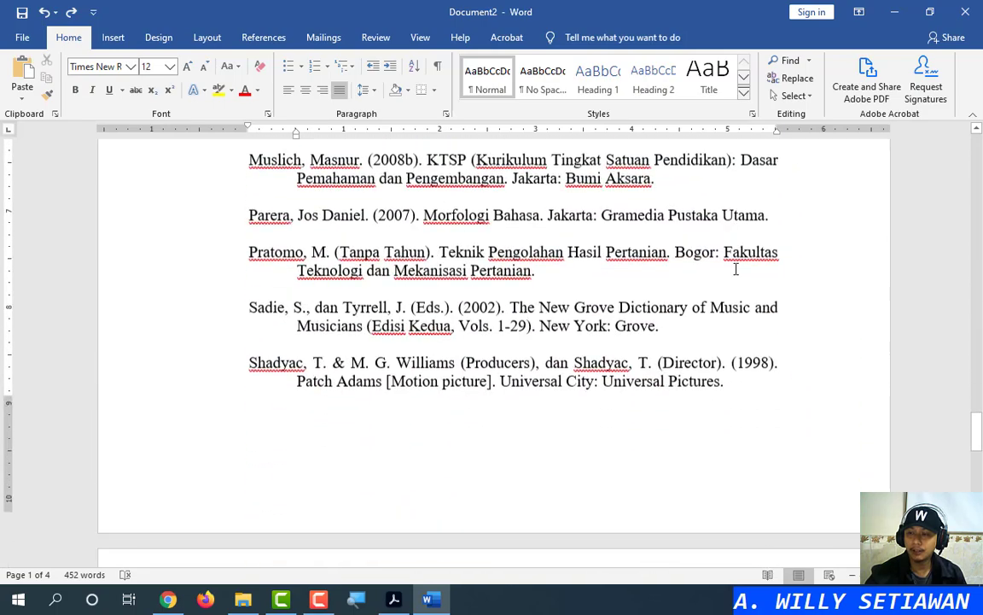
{"action": "left_click_drag", "start_coordinate": [978, 456], "coordinate": [922, 158]}
{"action": "scroll", "coordinate": [491, 262], "scroll_direction": "down", "scroll_amount": 15}
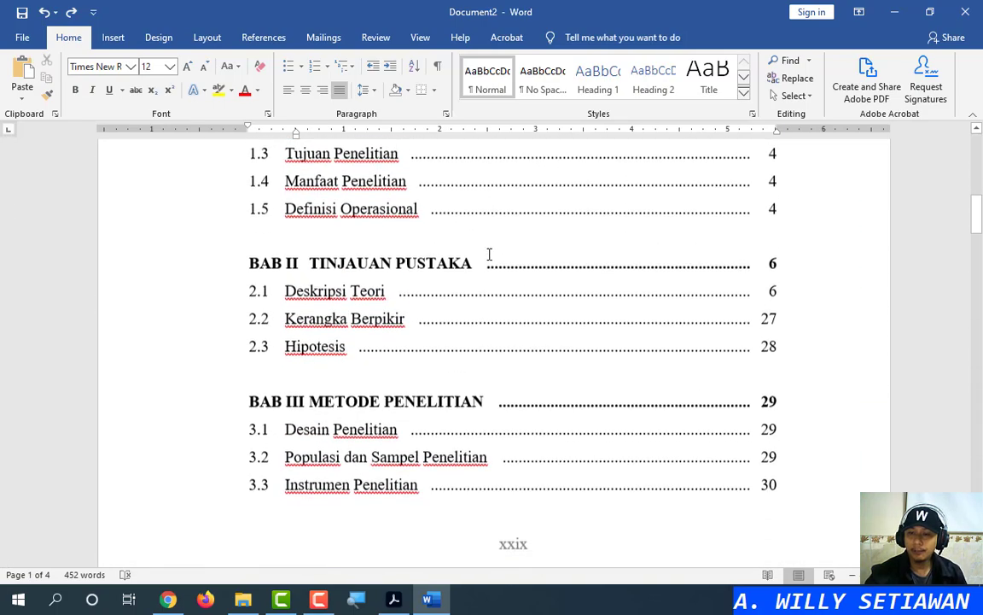
{"action": "double_click", "coordinate": [548, 254]}
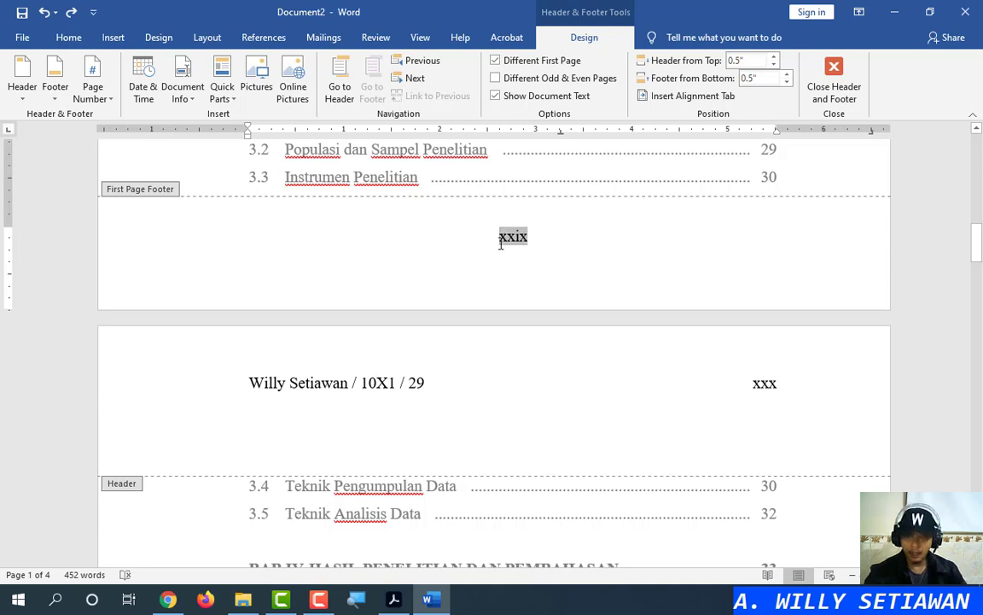
Move into the second-page header and retype text at the xxx page number
{"action": "left_click", "coordinate": [744, 385]}
{"action": "left_click", "coordinate": [548, 242]}
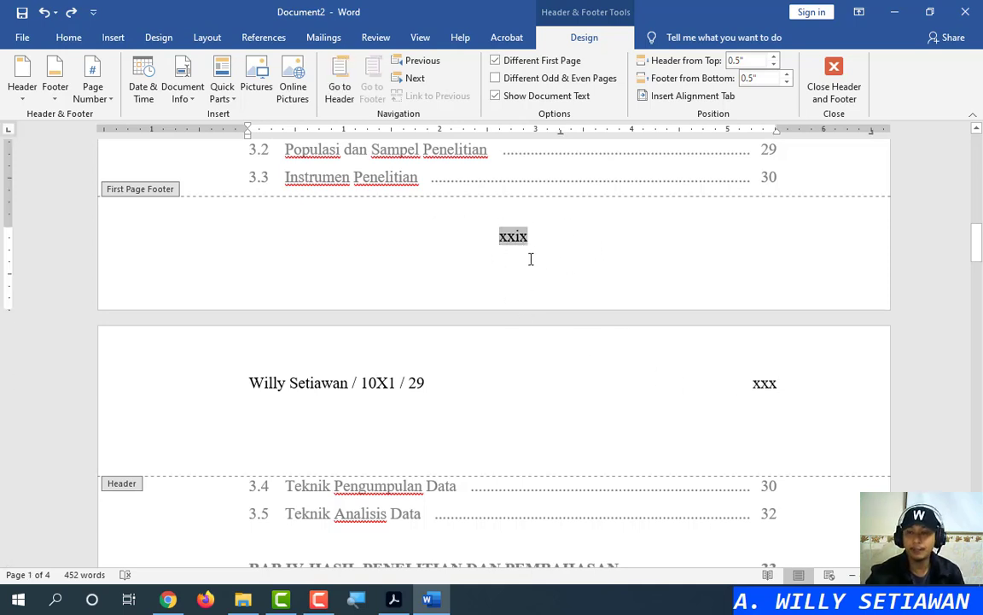
{"action": "scroll", "coordinate": [602, 268], "scroll_direction": "down", "scroll_amount": 3}
{"action": "scroll", "coordinate": [673, 268], "scroll_direction": "up", "scroll_amount": 2}
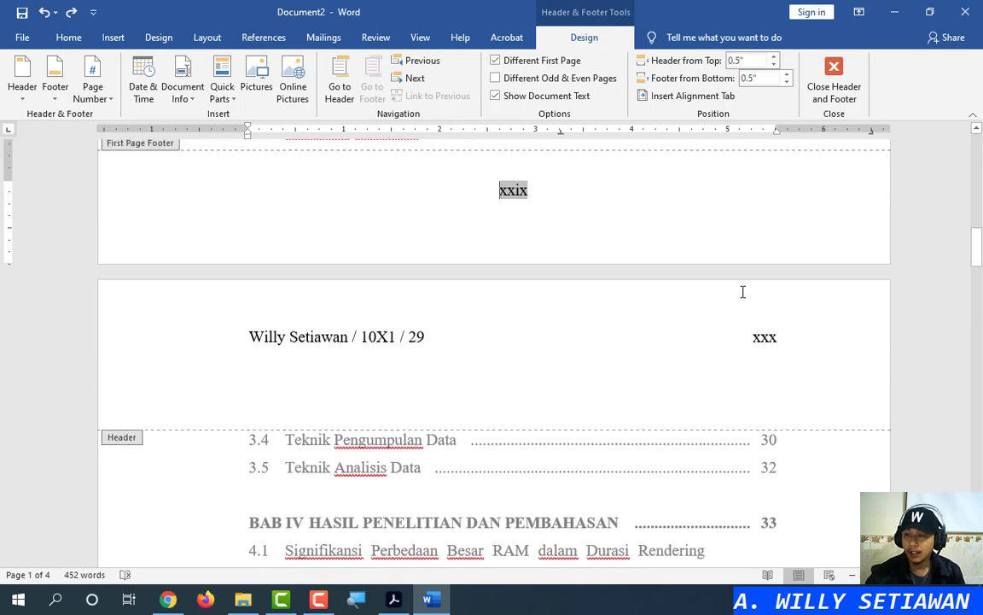
{"action": "left_click", "coordinate": [754, 337]}
{"action": "left_click", "coordinate": [793, 336]}
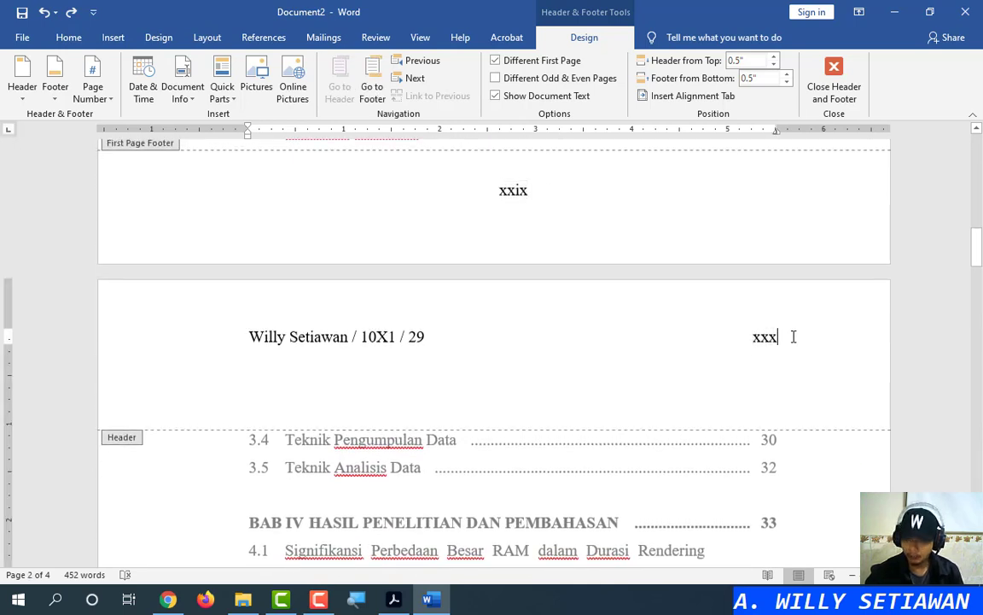
{"action": "key", "text": "BackSpace"}
{"action": "key", "text": "BackSpace"}
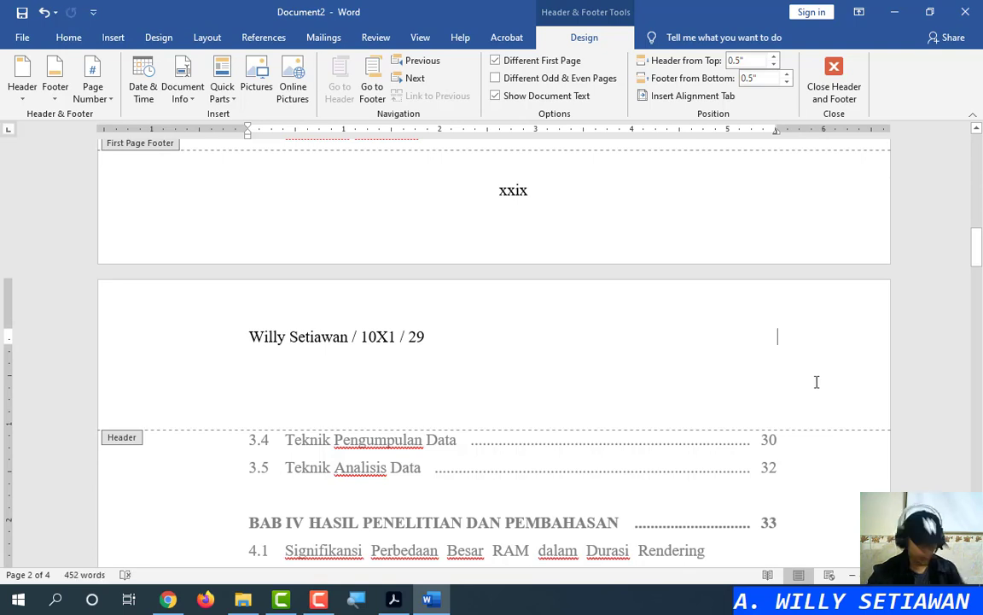
{"action": "type", "text": "xxx"}
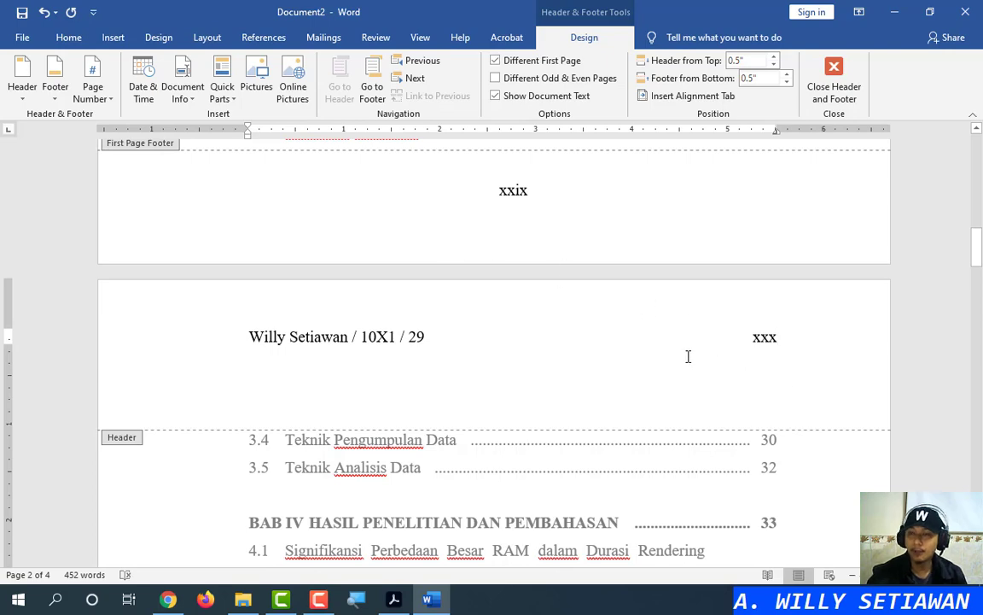
Scroll through the later pages to confirm each header shows xxx at the right
{"action": "scroll", "coordinate": [691, 345], "scroll_direction": "down", "scroll_amount": 10}
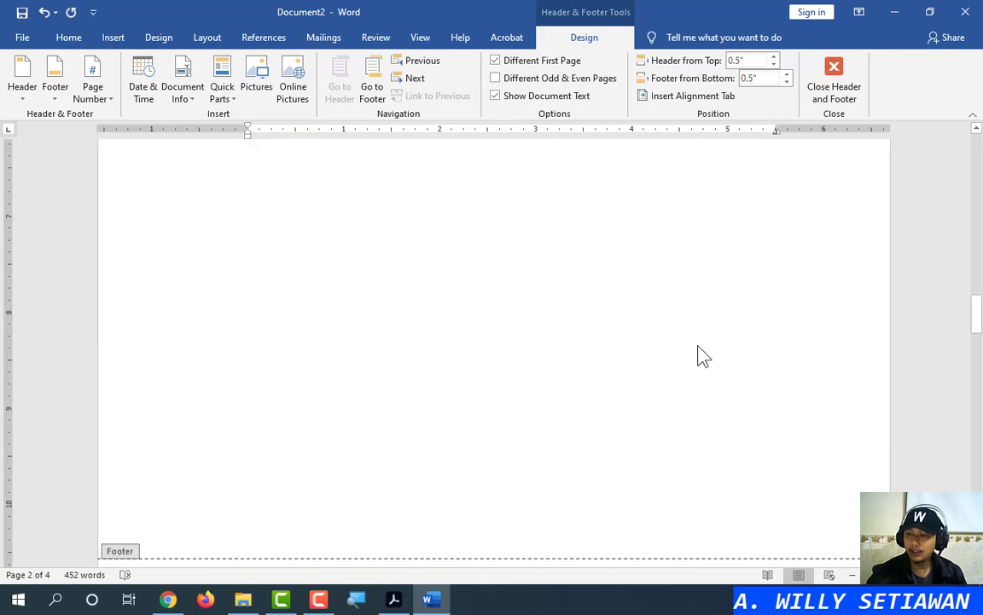
{"action": "scroll", "coordinate": [751, 465], "scroll_direction": "down", "scroll_amount": 8}
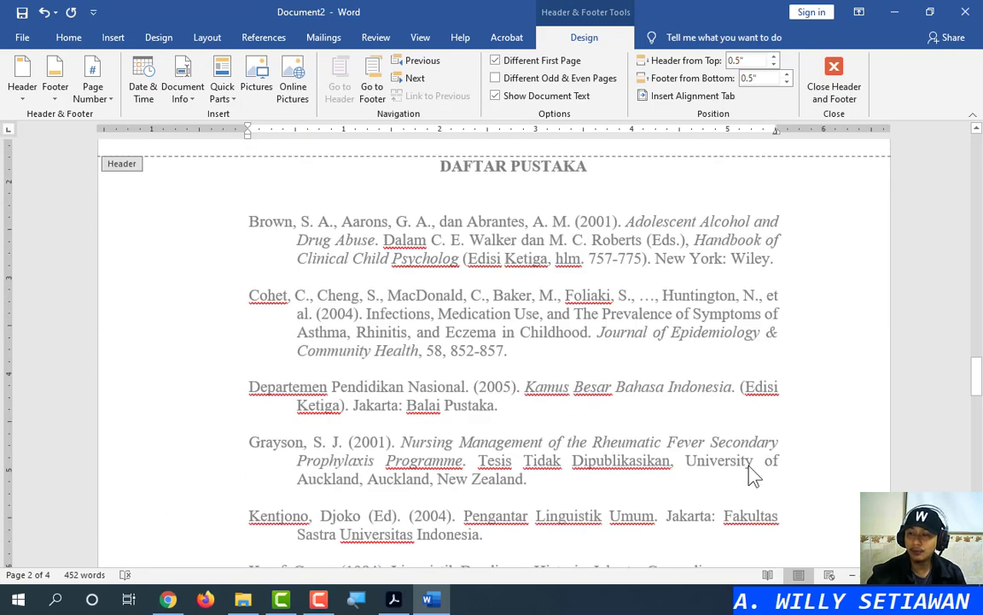
{"action": "scroll", "coordinate": [751, 471], "scroll_direction": "down", "scroll_amount": 10}
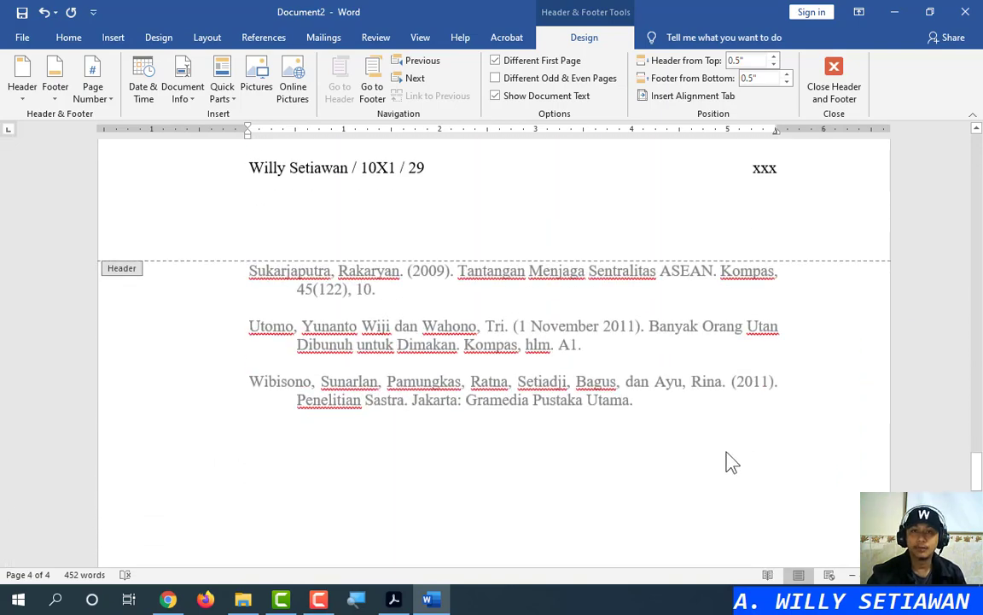
{"action": "scroll", "coordinate": [732, 462], "scroll_direction": "up", "scroll_amount": 15}
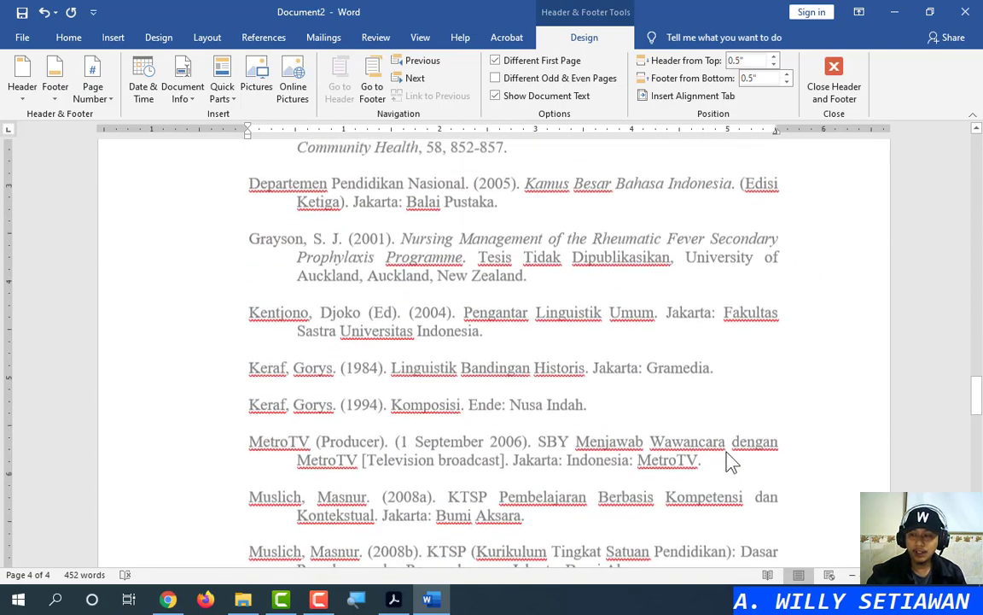
{"action": "scroll", "coordinate": [730, 461], "scroll_direction": "up", "scroll_amount": 15}
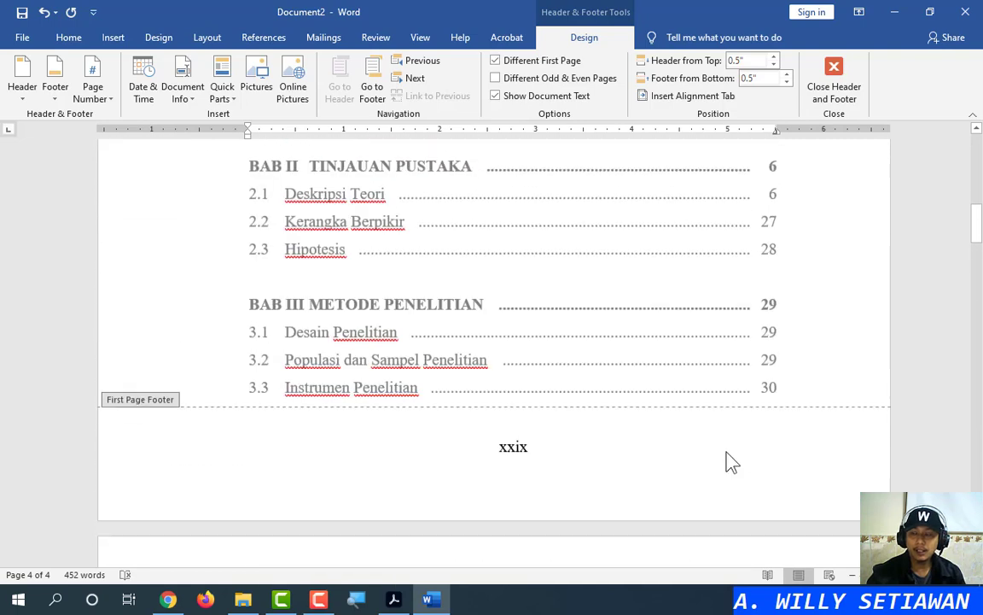
{"action": "scroll", "coordinate": [726, 457], "scroll_direction": "down", "scroll_amount": 3}
{"action": "scroll", "coordinate": [722, 450], "scroll_direction": "down", "scroll_amount": 4}
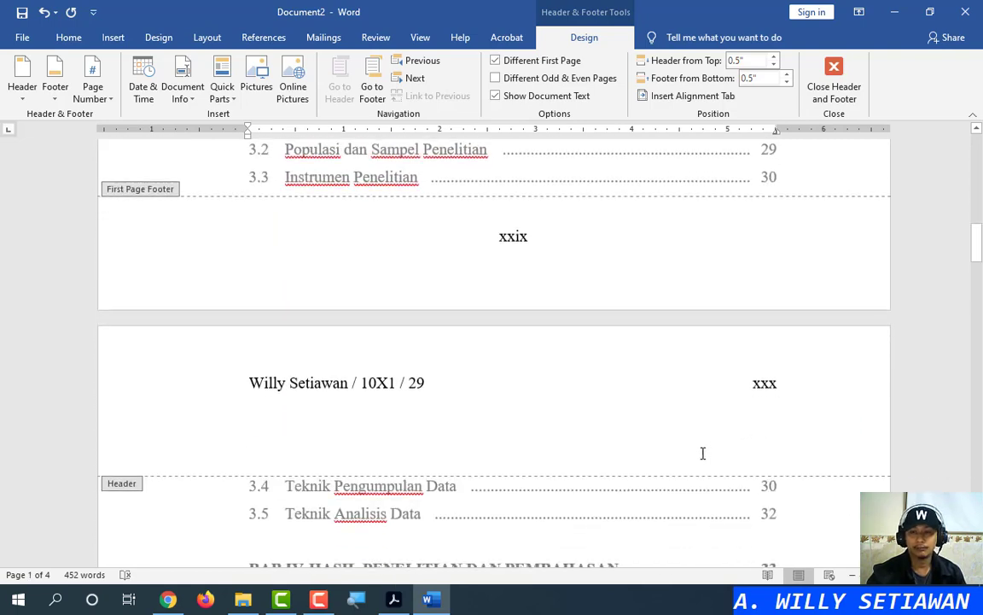
{"action": "scroll", "coordinate": [632, 453], "scroll_direction": "down", "scroll_amount": 1}
{"action": "scroll", "coordinate": [632, 452], "scroll_direction": "down", "scroll_amount": 2}
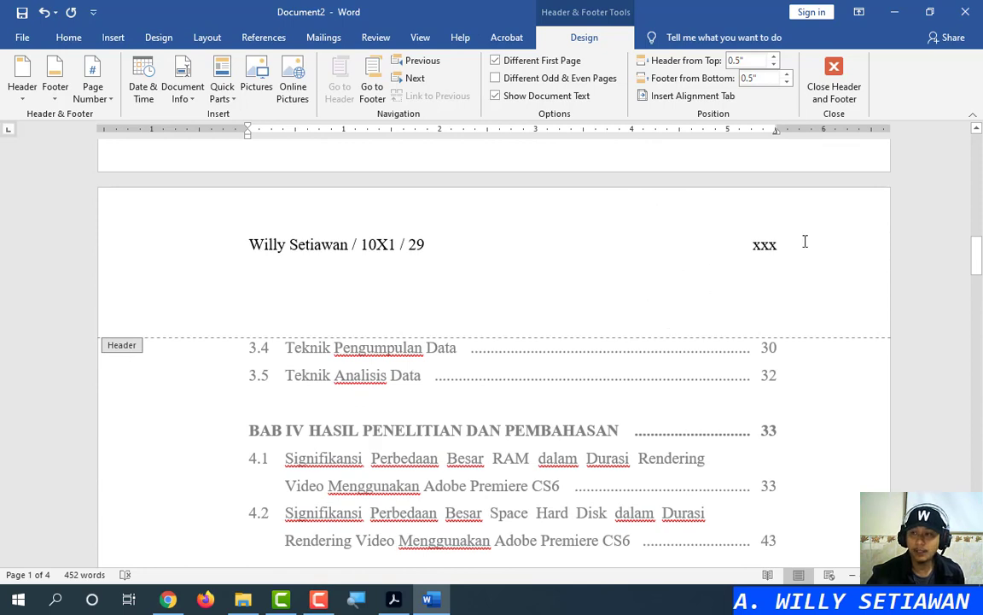
{"action": "left_click", "coordinate": [753, 247]}
Turn on Different Odd & Even Pages from the DAFTAR PUSTAKA page's header
{"action": "scroll", "coordinate": [666, 376], "scroll_direction": "down", "scroll_amount": 10}
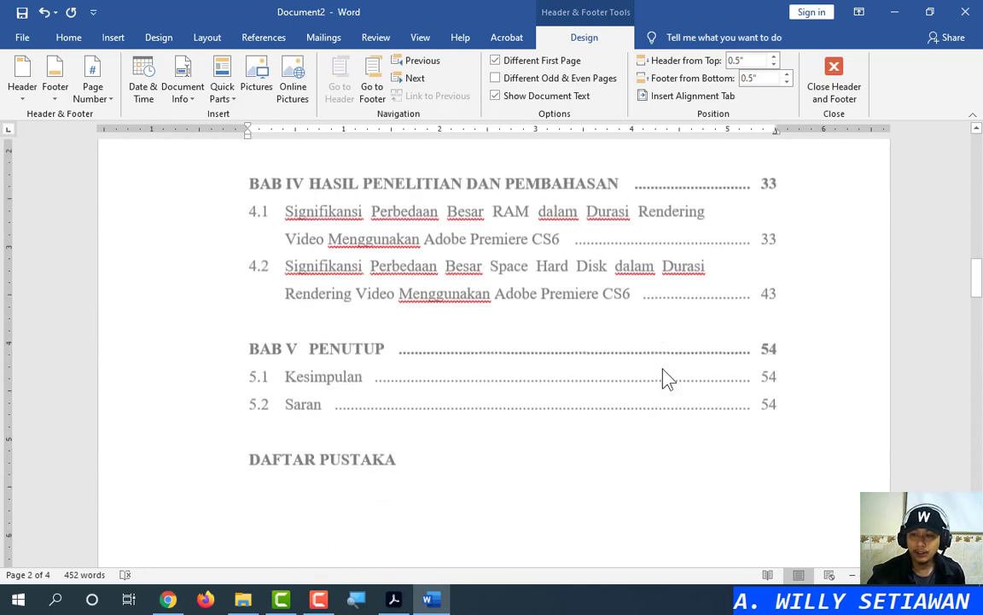
{"action": "scroll", "coordinate": [452, 512], "scroll_direction": "down", "scroll_amount": 2}
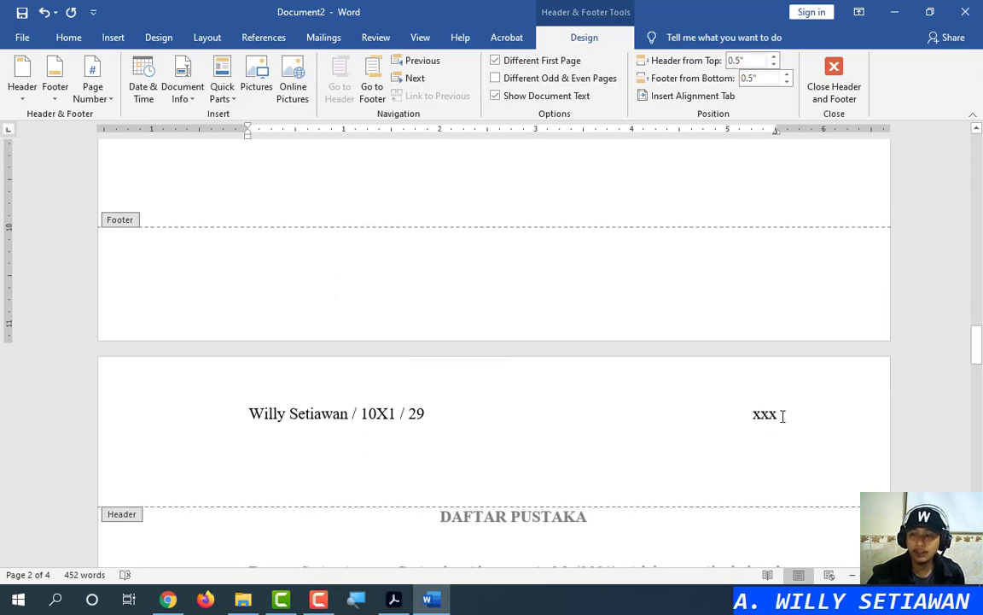
{"action": "scroll", "coordinate": [735, 434], "scroll_direction": "down", "scroll_amount": 13}
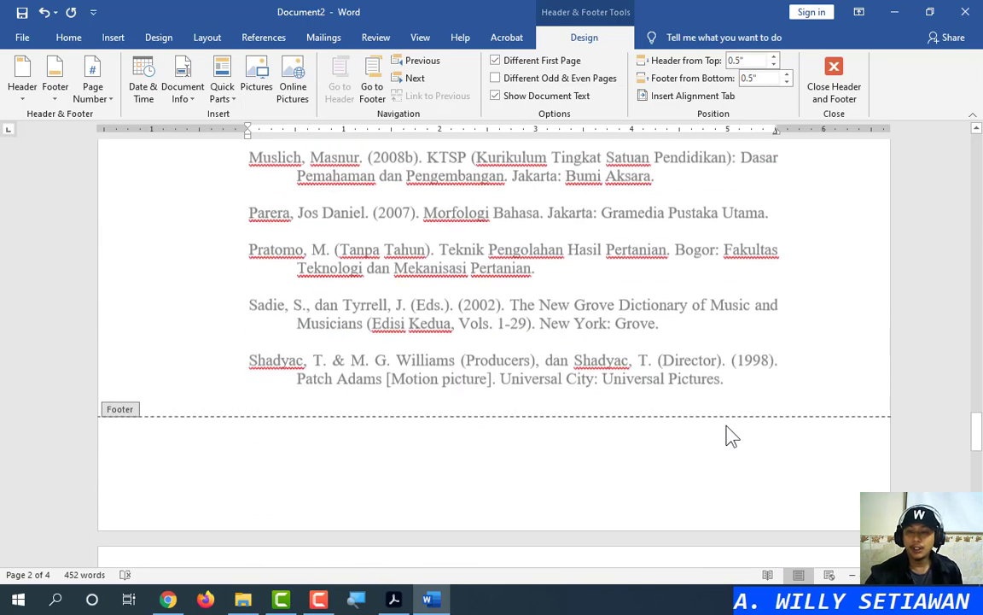
{"action": "left_click", "coordinate": [412, 329]}
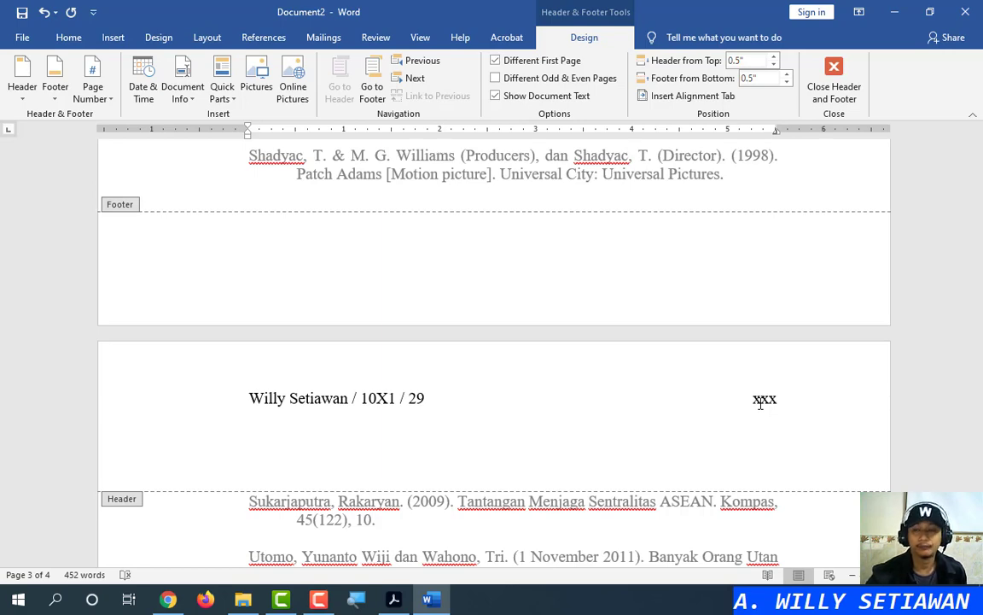
{"action": "left_click_drag", "start_coordinate": [979, 432], "coordinate": [979, 350]}
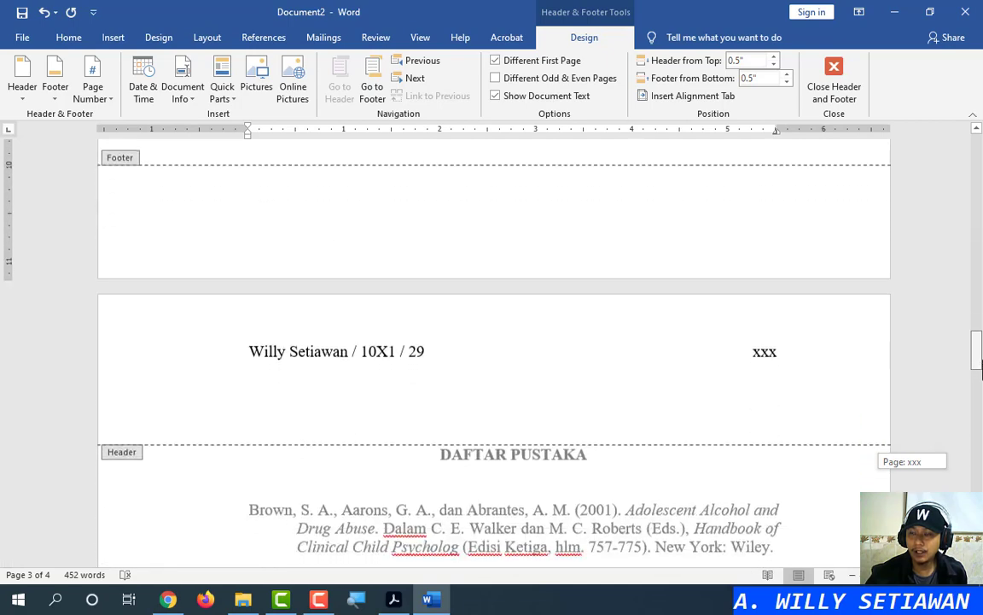
{"action": "left_click", "coordinate": [762, 351]}
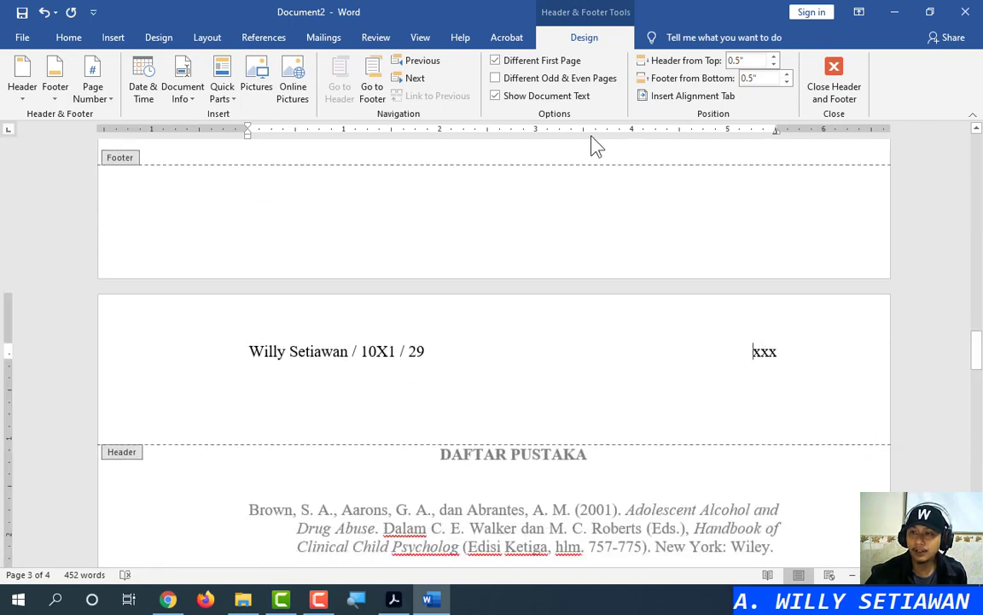
{"action": "left_click", "coordinate": [553, 77]}
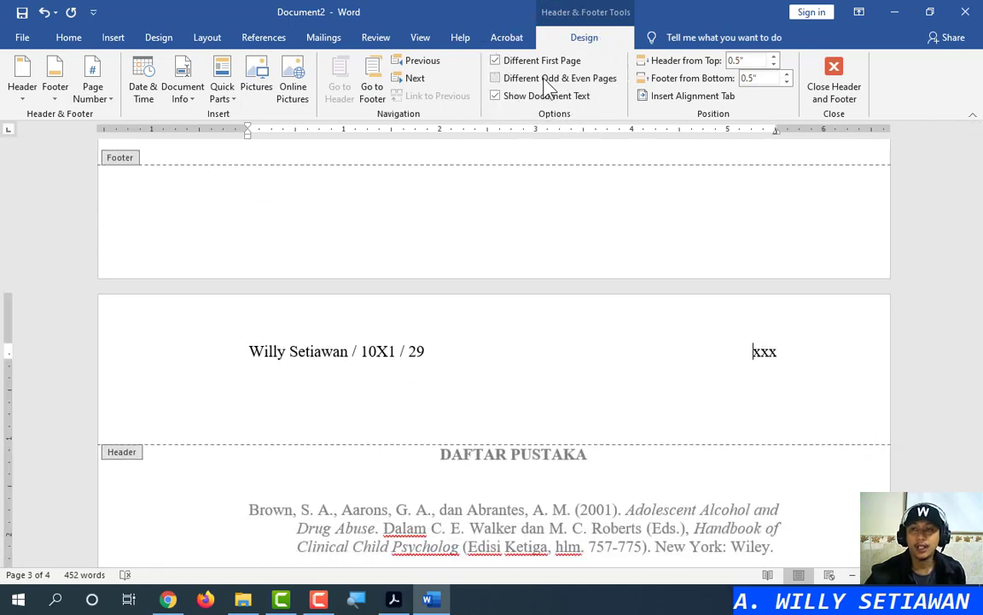
Place the insertion point at the start of xxx in the header and review nearby pages
{"action": "key", "text": "ctrl"}
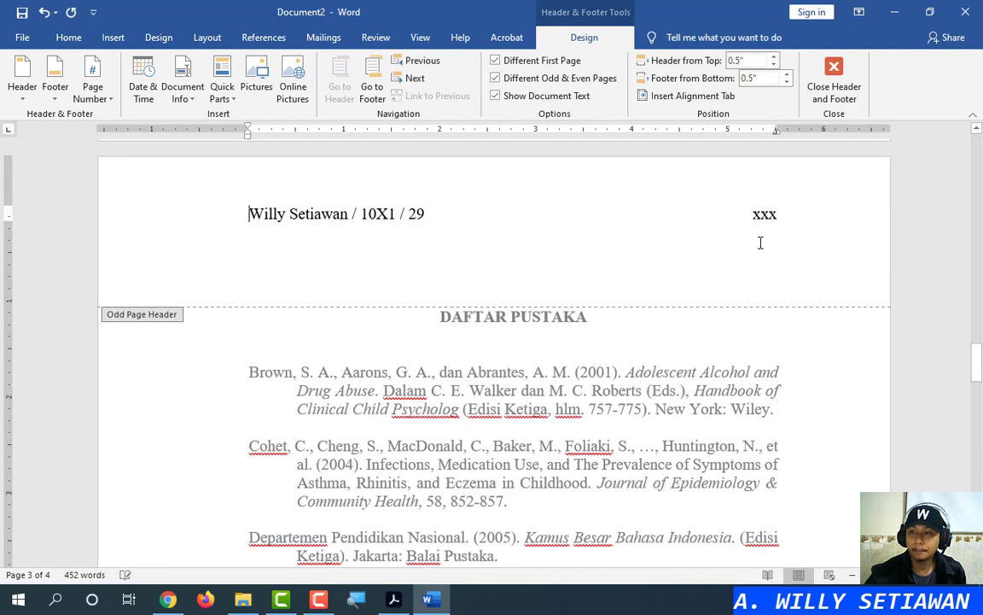
{"action": "left_click", "coordinate": [741, 353]}
{"action": "left_click", "coordinate": [753, 353]}
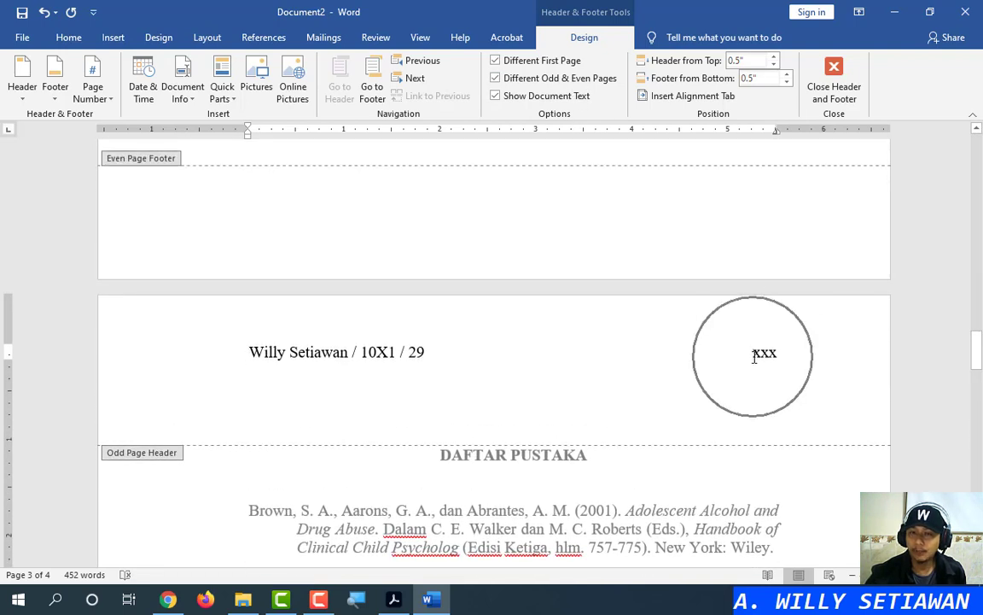
{"action": "scroll", "coordinate": [397, 243], "scroll_direction": "up", "scroll_amount": 3}
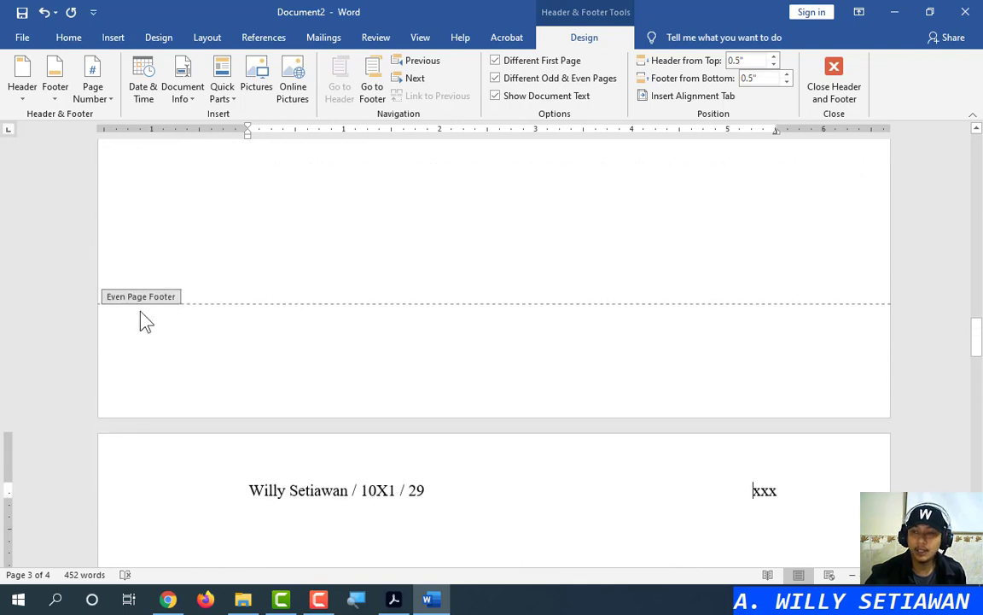
{"action": "scroll", "coordinate": [256, 342], "scroll_direction": "up", "scroll_amount": 8}
{"action": "left_click_drag", "start_coordinate": [975, 299], "coordinate": [978, 198]}
{"action": "scroll", "coordinate": [372, 334], "scroll_direction": "down", "scroll_amount": 10}
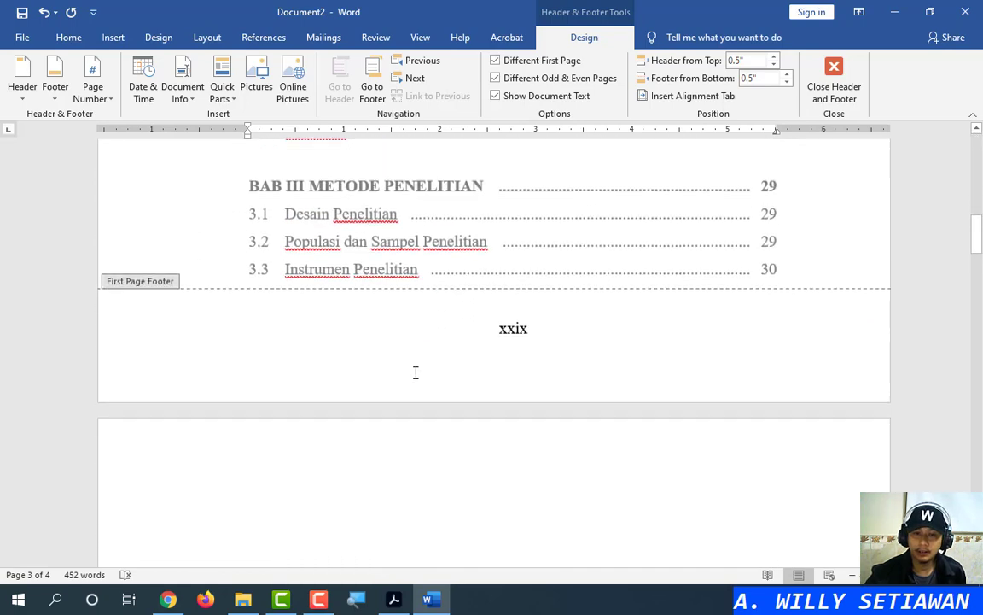
{"action": "scroll", "coordinate": [416, 372], "scroll_direction": "down", "scroll_amount": 5}
With Different Odd & Even Pages checked, put the cursor in page 2's empty Even Page Header
{"action": "left_click", "coordinate": [173, 332]}
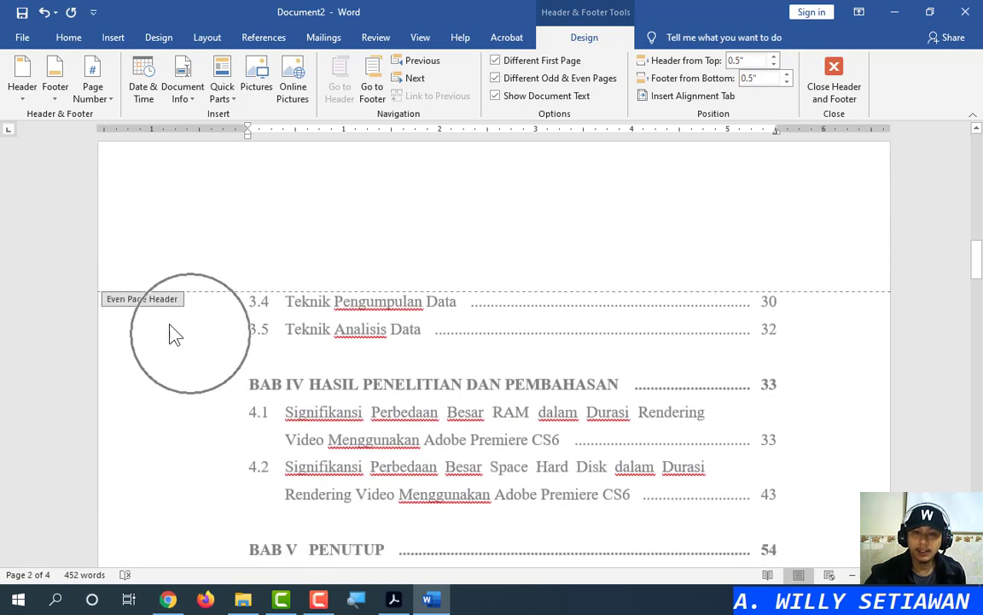
{"action": "scroll", "coordinate": [351, 384], "scroll_direction": "up", "scroll_amount": 11}
{"action": "scroll", "coordinate": [416, 318], "scroll_direction": "down", "scroll_amount": 3}
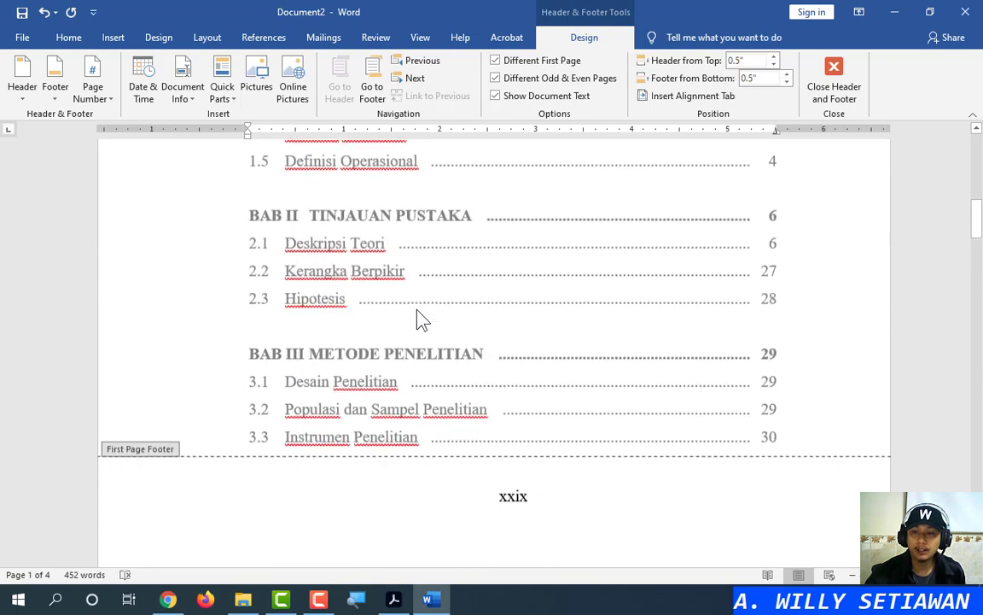
{"action": "scroll", "coordinate": [419, 319], "scroll_direction": "down", "scroll_amount": 5}
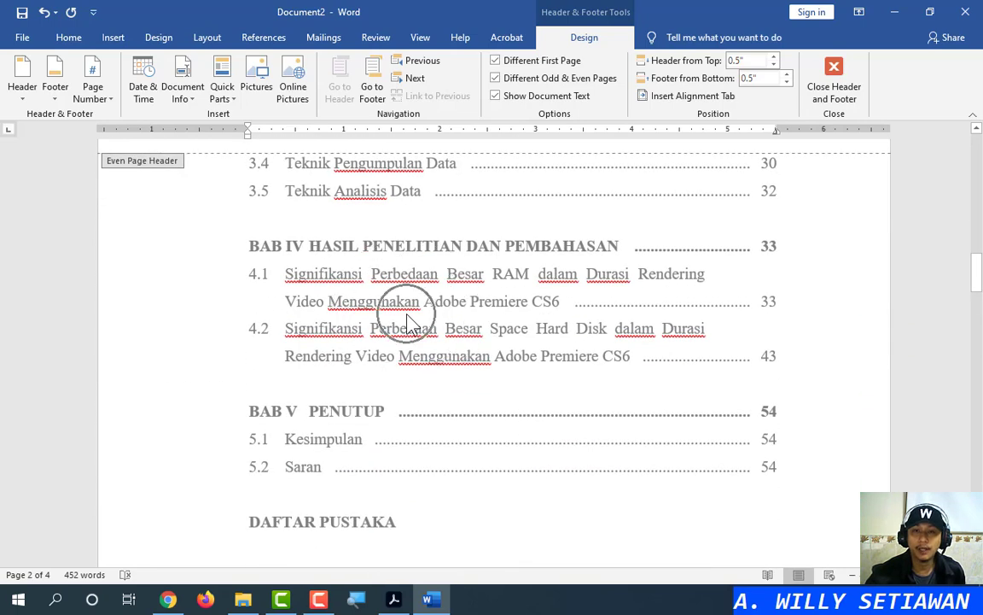
{"action": "scroll", "coordinate": [618, 288], "scroll_direction": "up", "scroll_amount": 3}
{"action": "scroll", "coordinate": [620, 288], "scroll_direction": "down", "scroll_amount": 1}
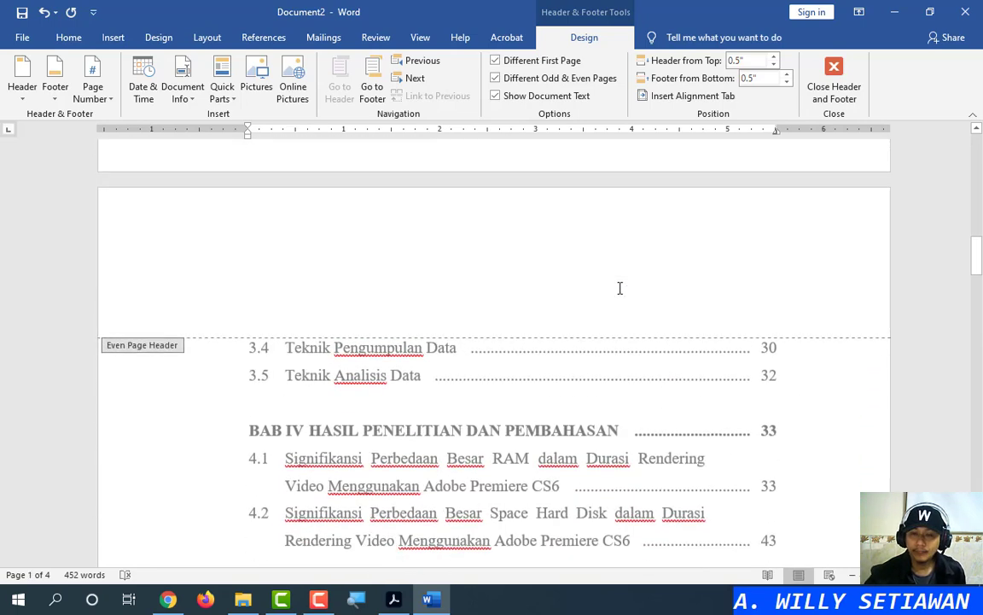
{"action": "scroll", "coordinate": [619, 294], "scroll_direction": "down", "scroll_amount": 8}
{"action": "scroll", "coordinate": [612, 311], "scroll_direction": "up", "scroll_amount": 2}
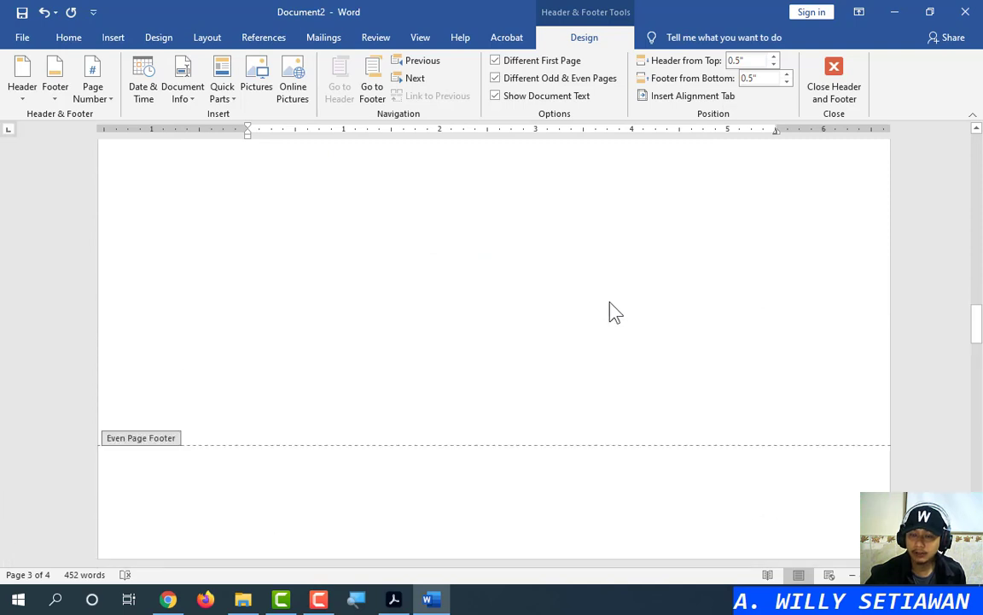
{"action": "scroll", "coordinate": [614, 311], "scroll_direction": "up", "scroll_amount": 6}
{"action": "left_click", "coordinate": [832, 454]}
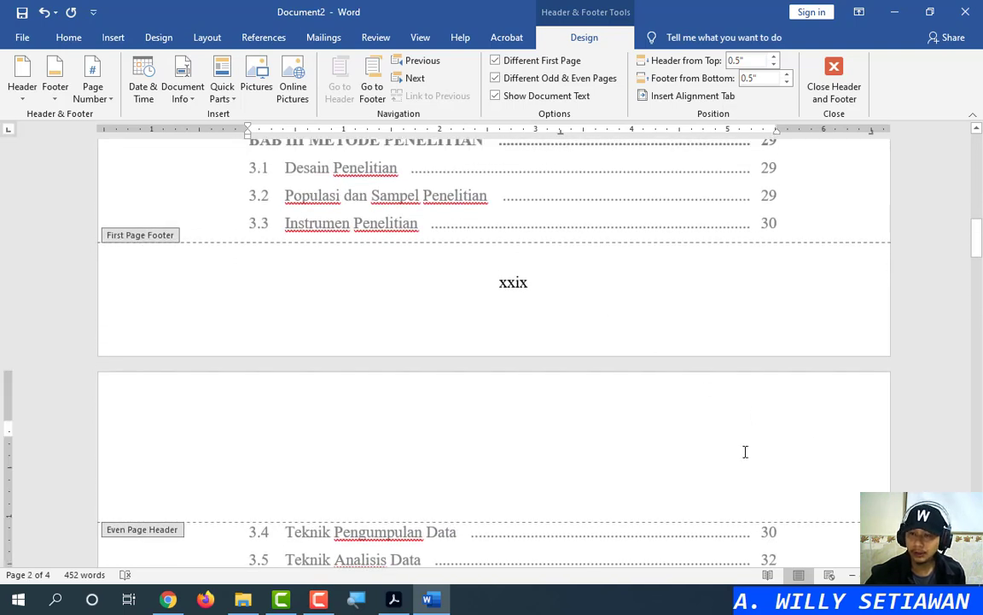
{"action": "scroll", "coordinate": [730, 461], "scroll_direction": "down", "scroll_amount": 3}
{"action": "scroll", "coordinate": [730, 465], "scroll_direction": "up", "scroll_amount": 2}
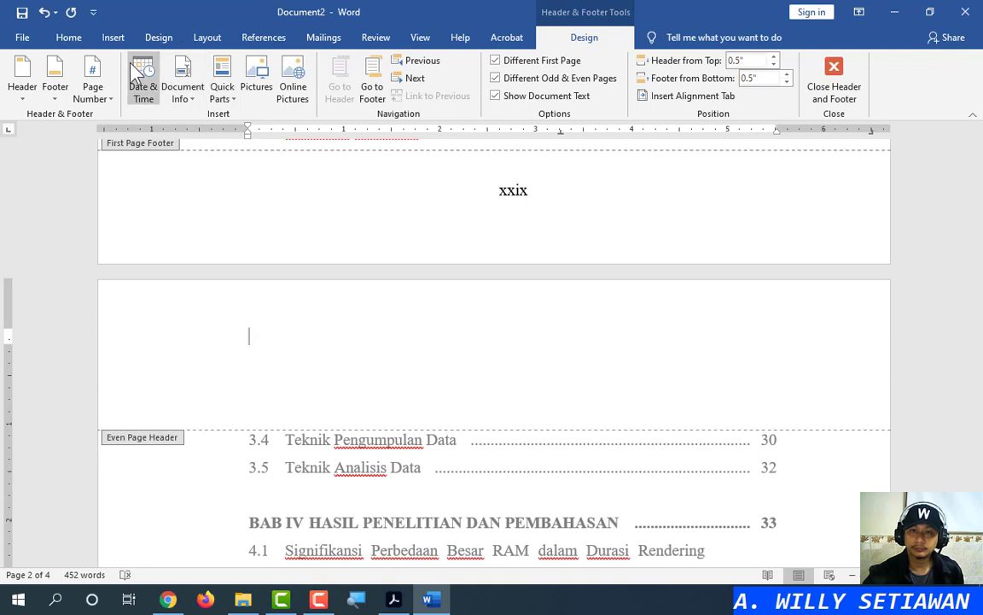
Right-align the Even Page Header and type xxx in it
{"action": "left_click", "coordinate": [71, 36]}
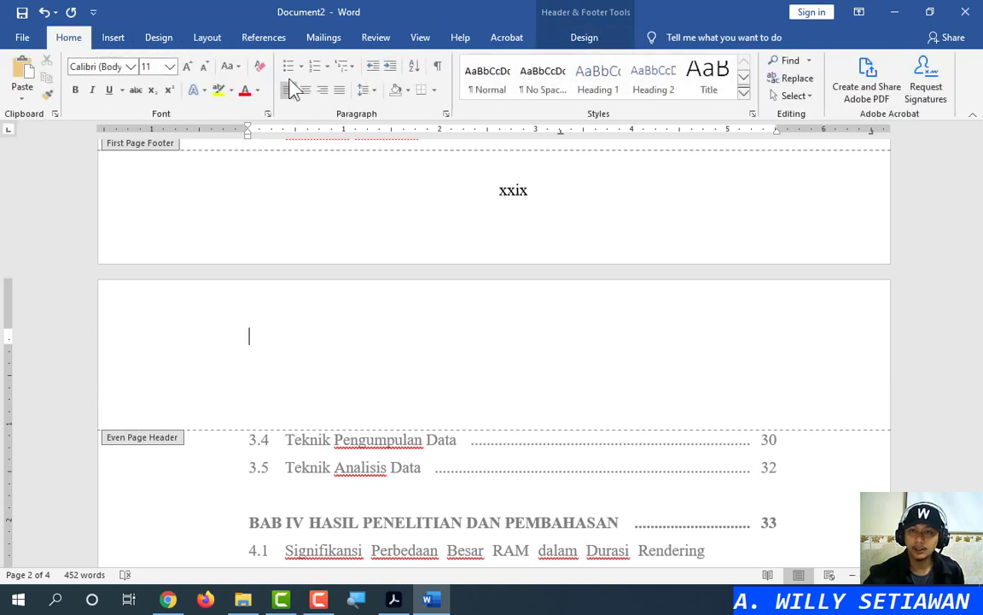
{"action": "left_click", "coordinate": [322, 89]}
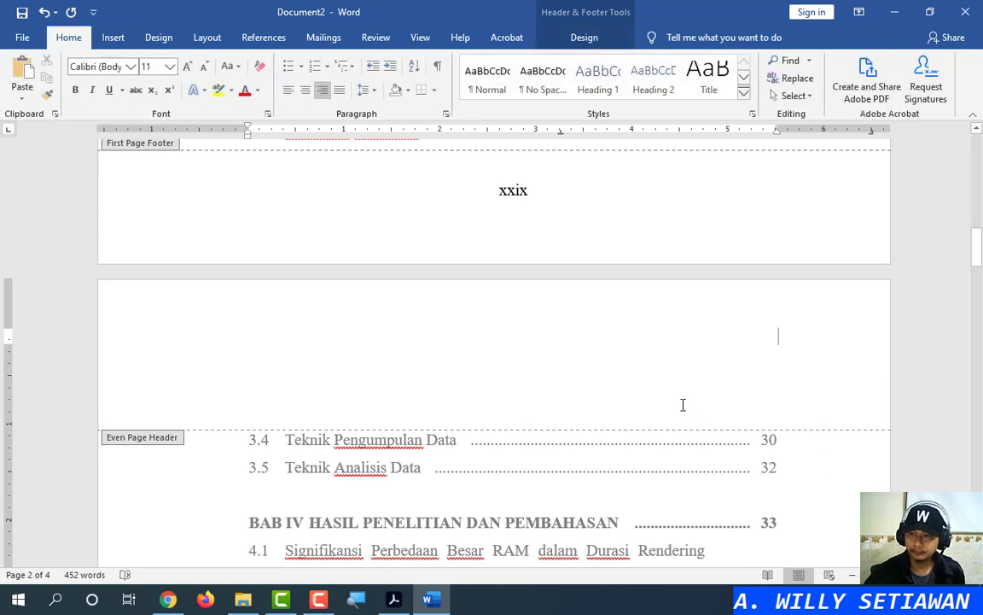
{"action": "type", "text": "x"}
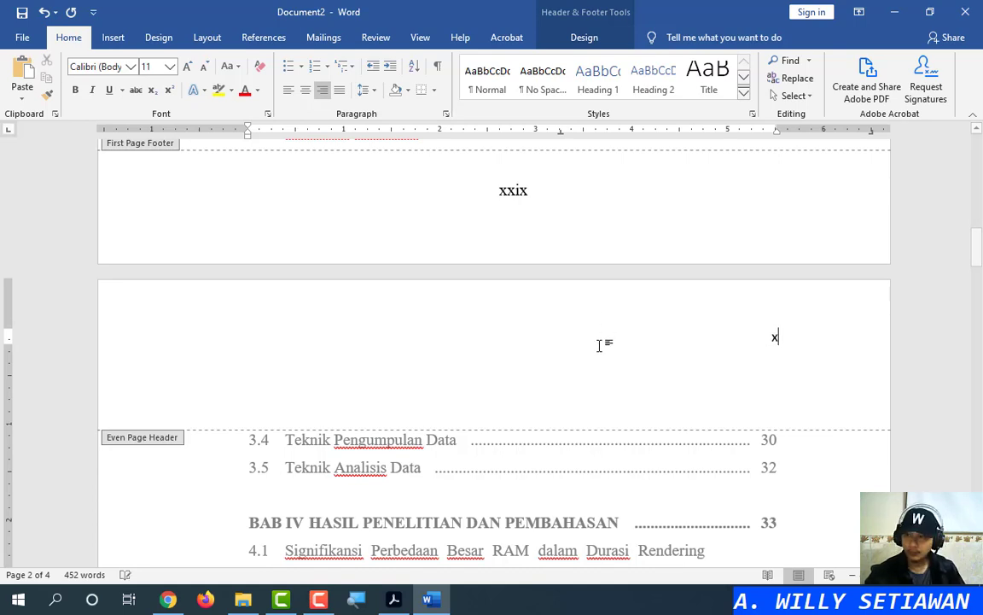
{"action": "type", "text": "xx"}
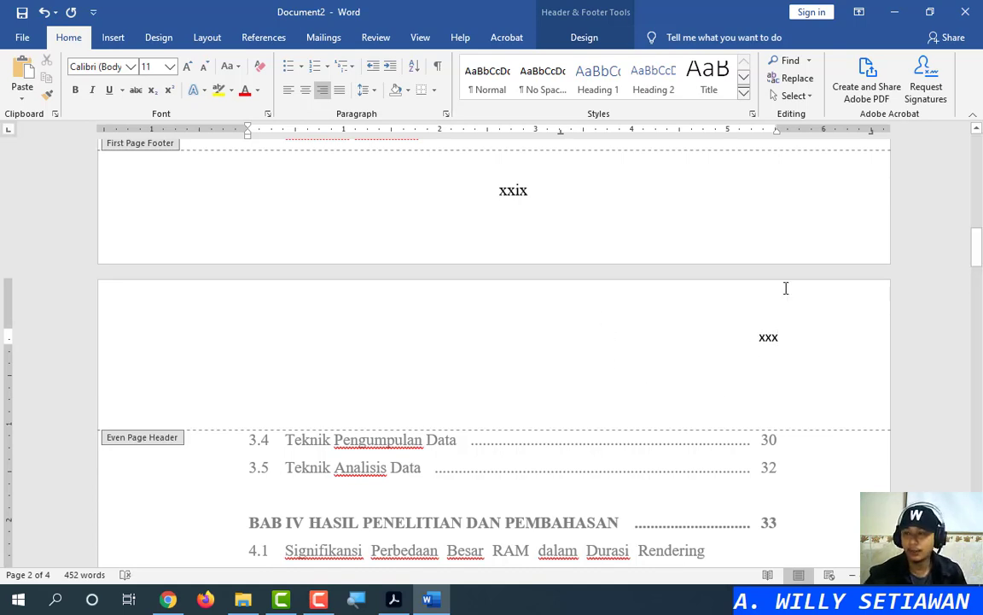
Change the next Odd Page Header's number from xxx to xxxi
{"action": "left_click", "coordinate": [766, 341]}
{"action": "scroll", "coordinate": [724, 366], "scroll_direction": "down", "scroll_amount": 2}
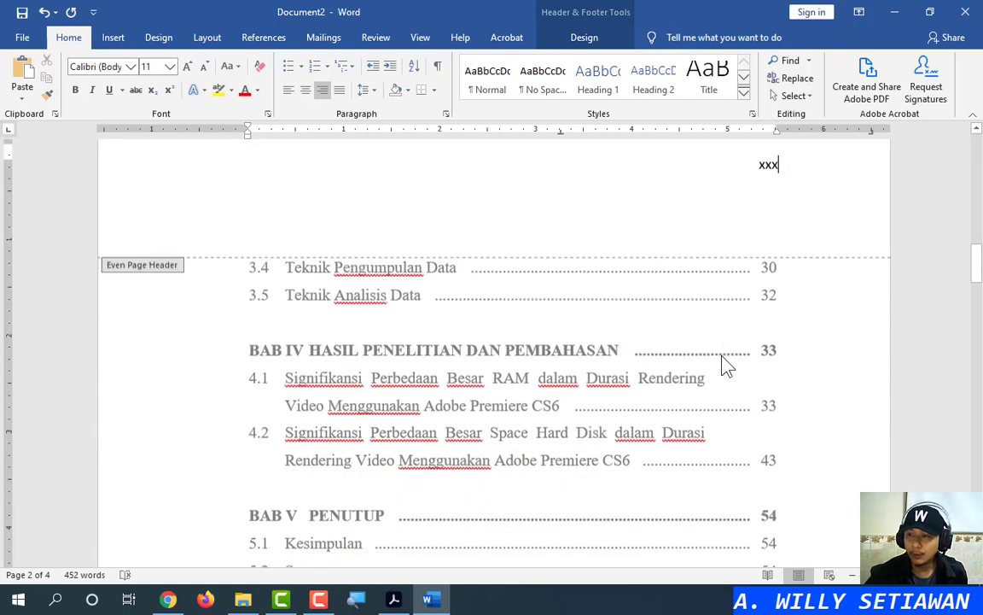
{"action": "scroll", "coordinate": [724, 365], "scroll_direction": "down", "scroll_amount": 10}
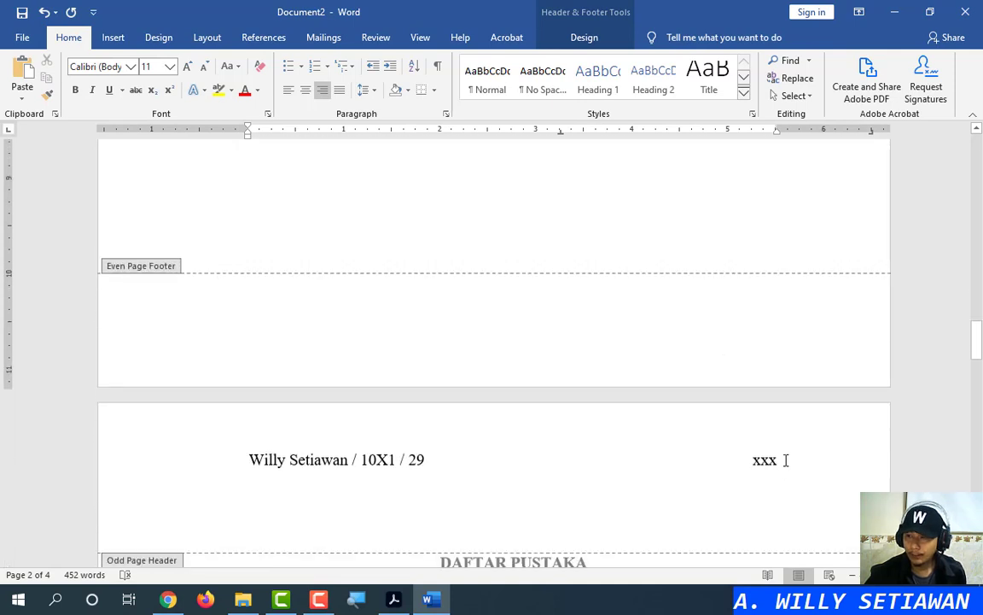
{"action": "left_click", "coordinate": [785, 460]}
{"action": "type", "text": "i"}
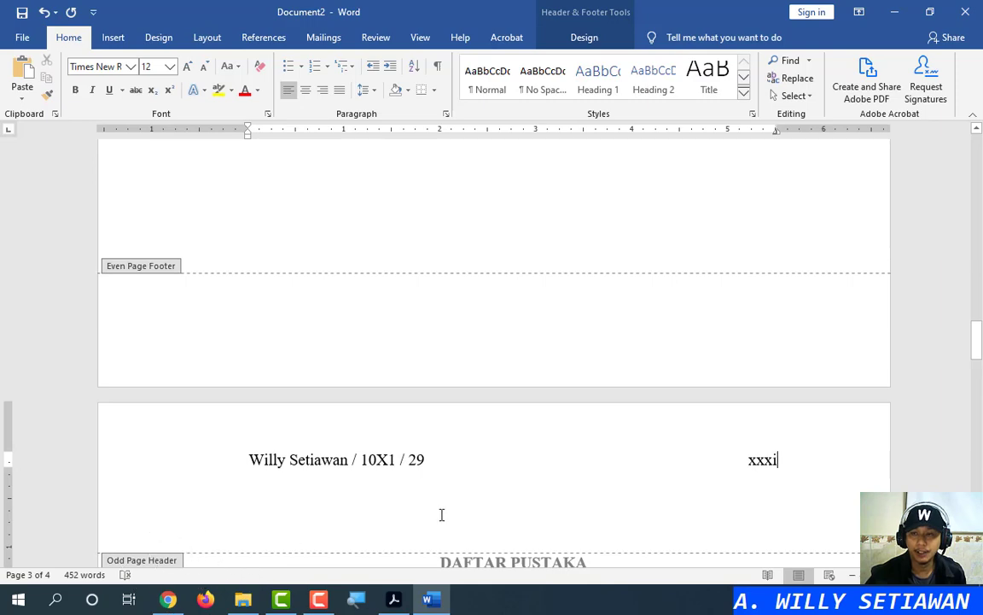
{"action": "scroll", "coordinate": [790, 460], "scroll_direction": "down", "scroll_amount": 6}
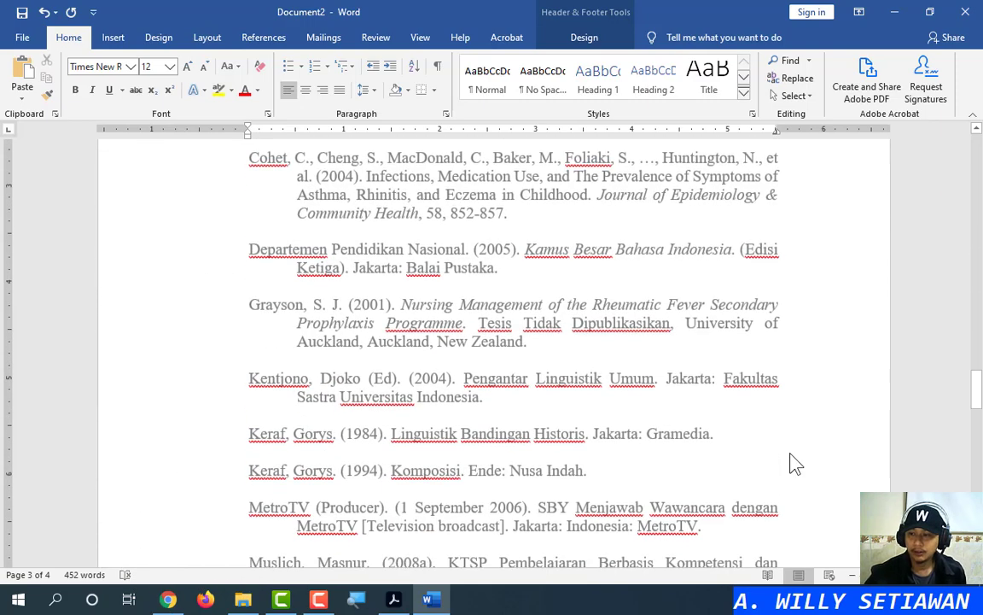
{"action": "scroll", "coordinate": [790, 461], "scroll_direction": "down", "scroll_amount": 10}
{"action": "left_click", "coordinate": [784, 355]}
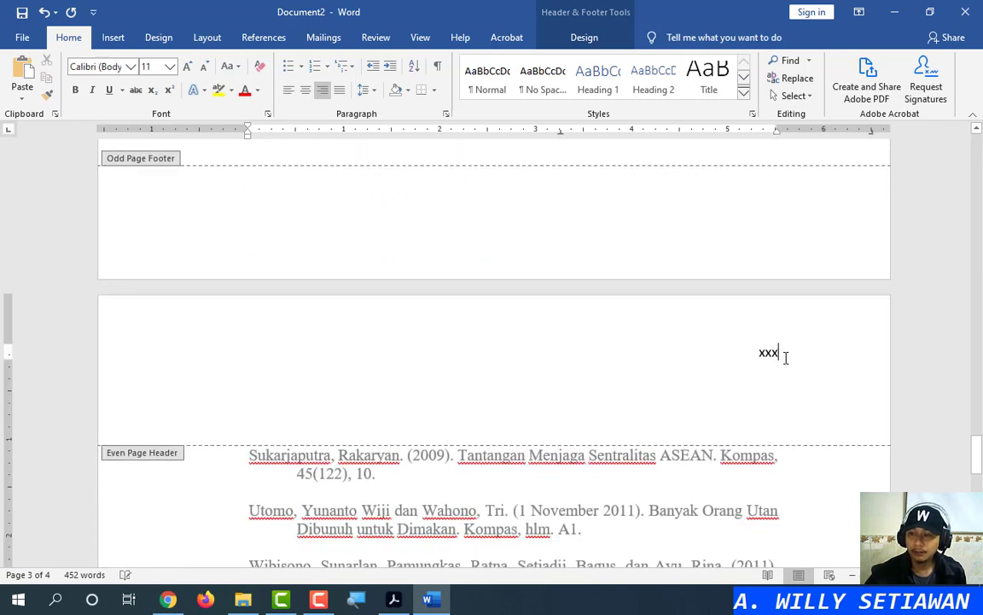
Check xxx at the right edge of the even-page headers, then close header and footer editing
{"action": "left_click_drag", "start_coordinate": [977, 457], "coordinate": [980, 252]}
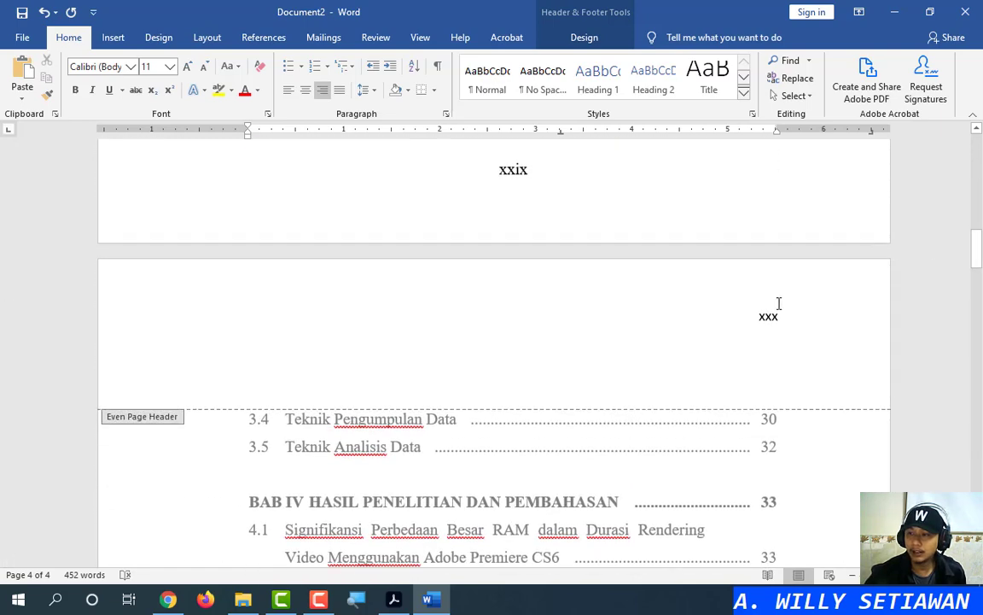
{"action": "left_click", "coordinate": [784, 317]}
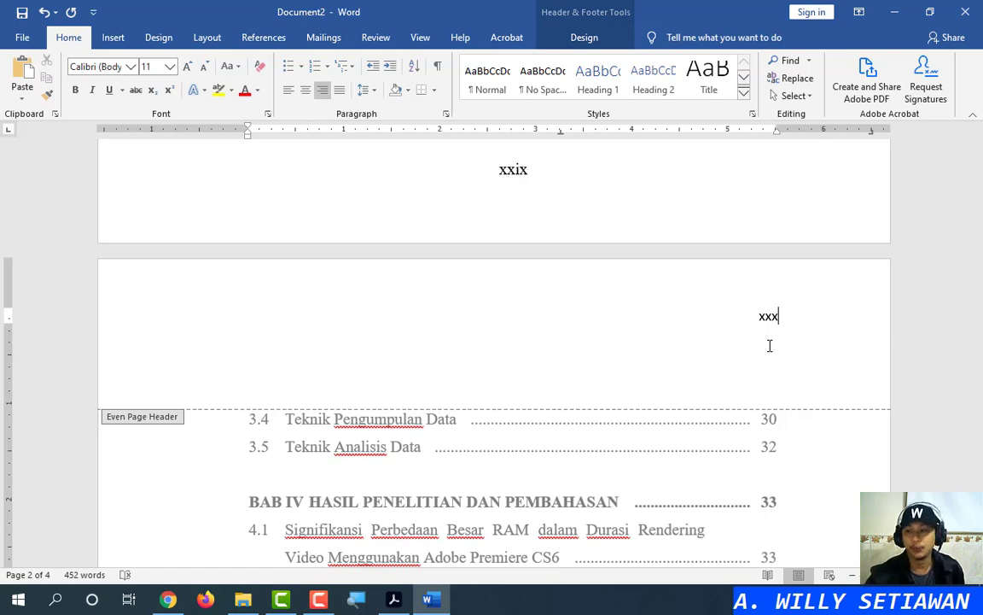
{"action": "scroll", "coordinate": [775, 388], "scroll_direction": "down", "scroll_amount": 10}
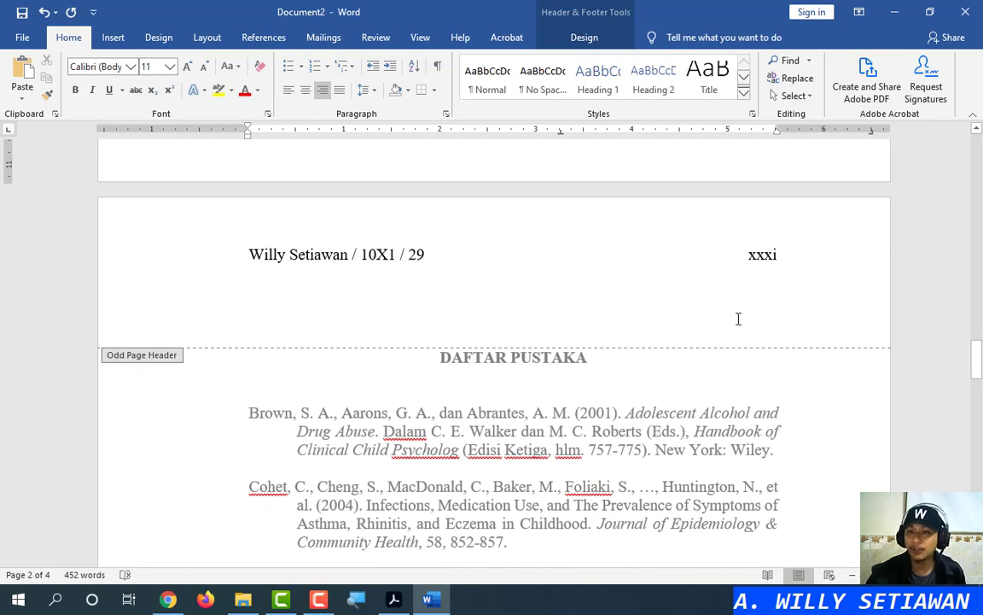
{"action": "scroll", "coordinate": [738, 320], "scroll_direction": "down", "scroll_amount": 15}
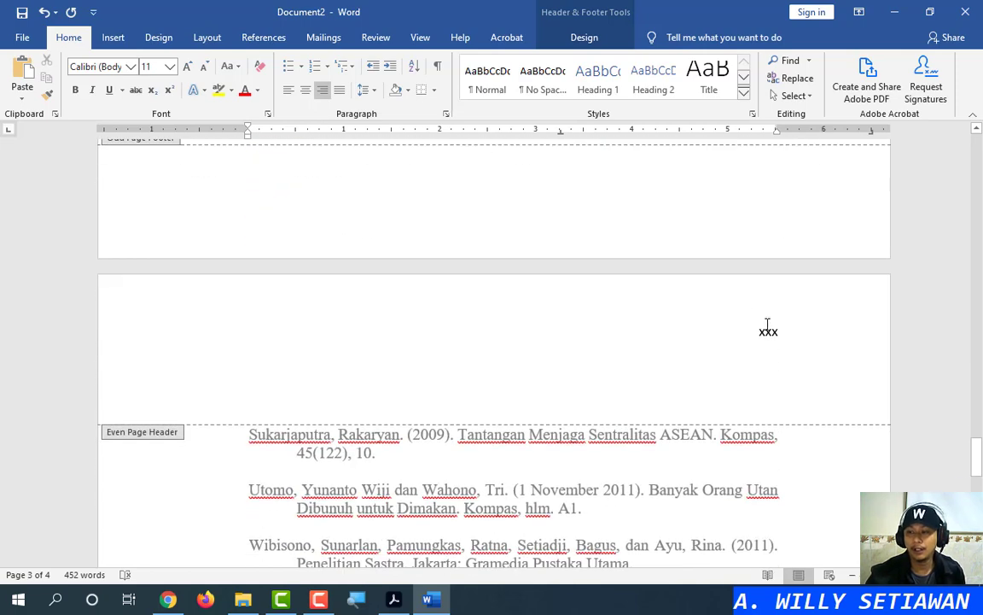
{"action": "left_click", "coordinate": [780, 332]}
{"action": "scroll", "coordinate": [780, 337], "scroll_direction": "down", "scroll_amount": 10}
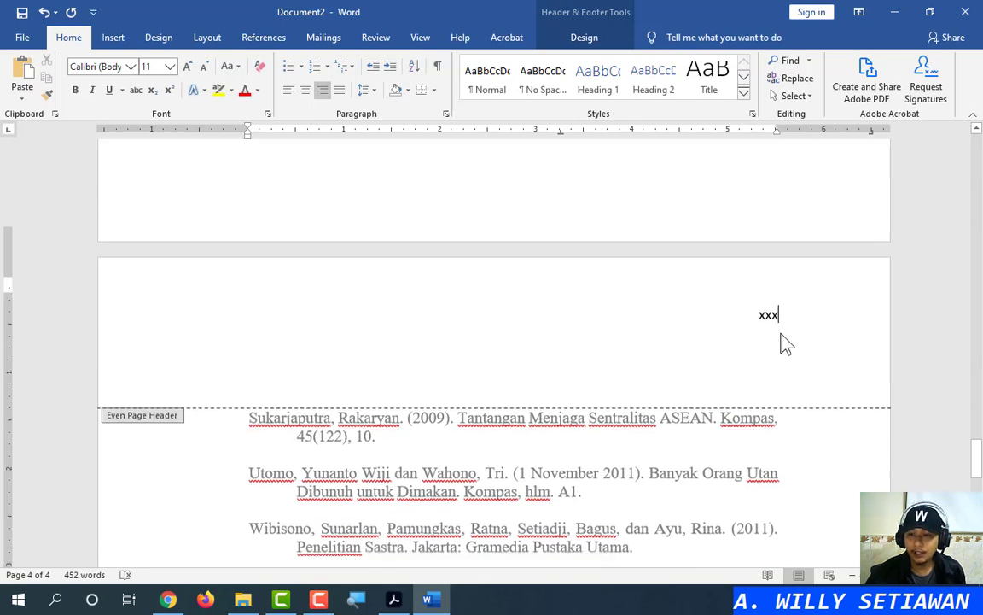
{"action": "scroll", "coordinate": [774, 342], "scroll_direction": "up", "scroll_amount": 5}
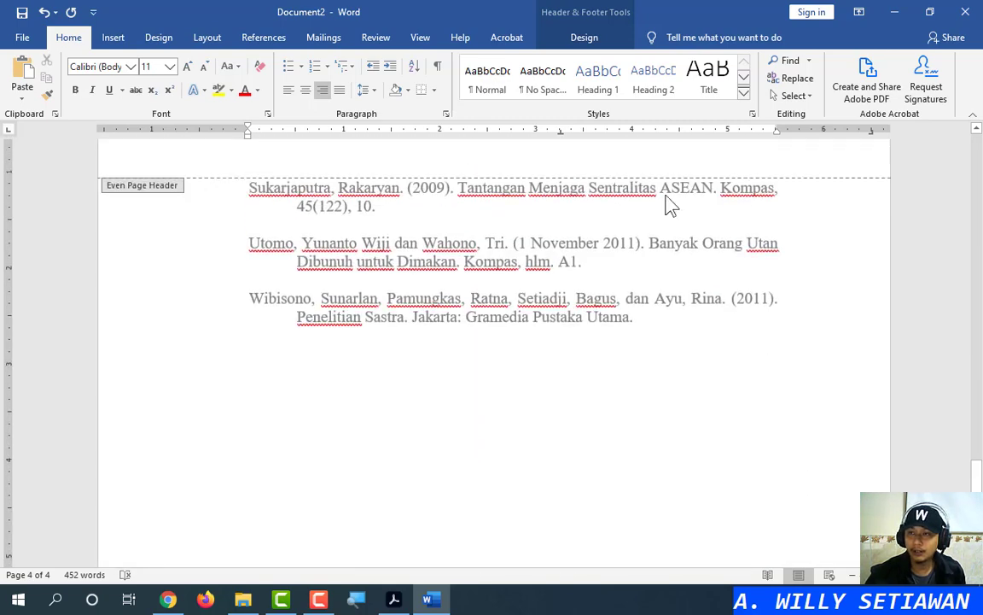
{"action": "left_click", "coordinate": [597, 37]}
Insert a page break after the last reference with Layout > Breaks > Page
{"action": "scroll", "coordinate": [821, 287], "scroll_direction": "down", "scroll_amount": 10}
{"action": "scroll", "coordinate": [794, 303], "scroll_direction": "up", "scroll_amount": 13}
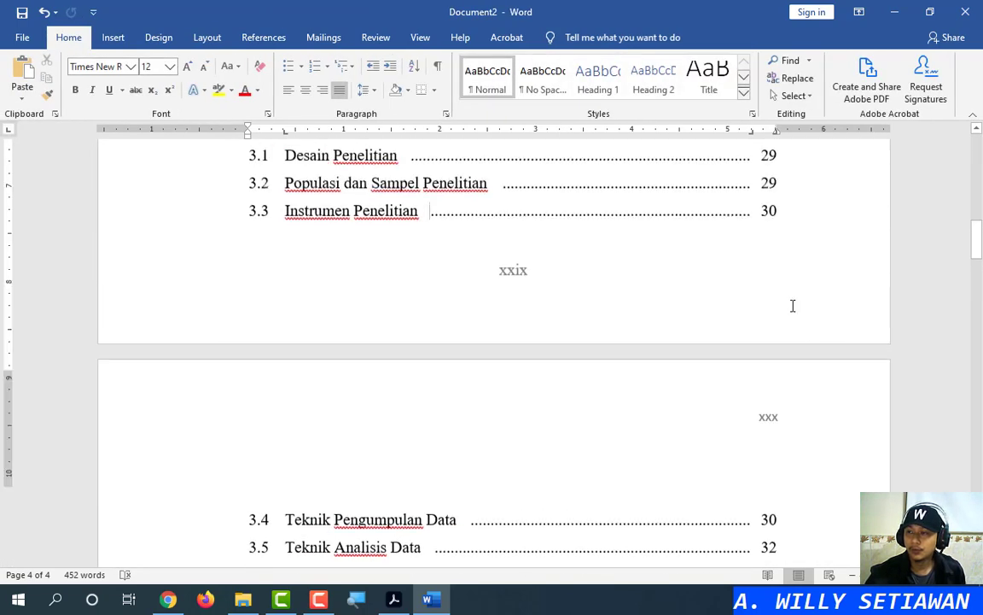
{"action": "scroll", "coordinate": [768, 288], "scroll_direction": "down", "scroll_amount": 12}
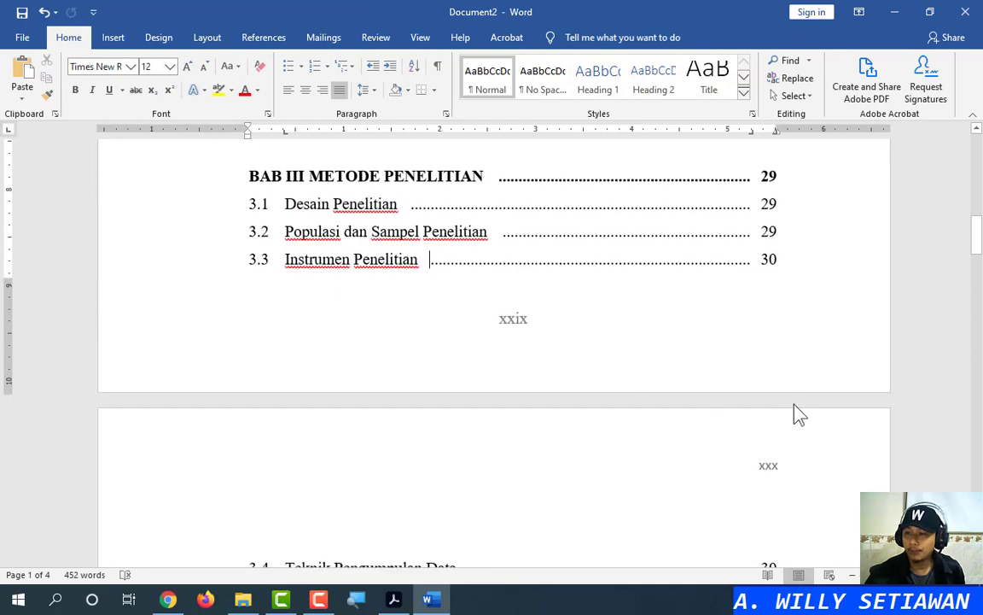
{"action": "scroll", "coordinate": [796, 413], "scroll_direction": "down", "scroll_amount": 12}
{"action": "scroll", "coordinate": [779, 307], "scroll_direction": "down", "scroll_amount": 8}
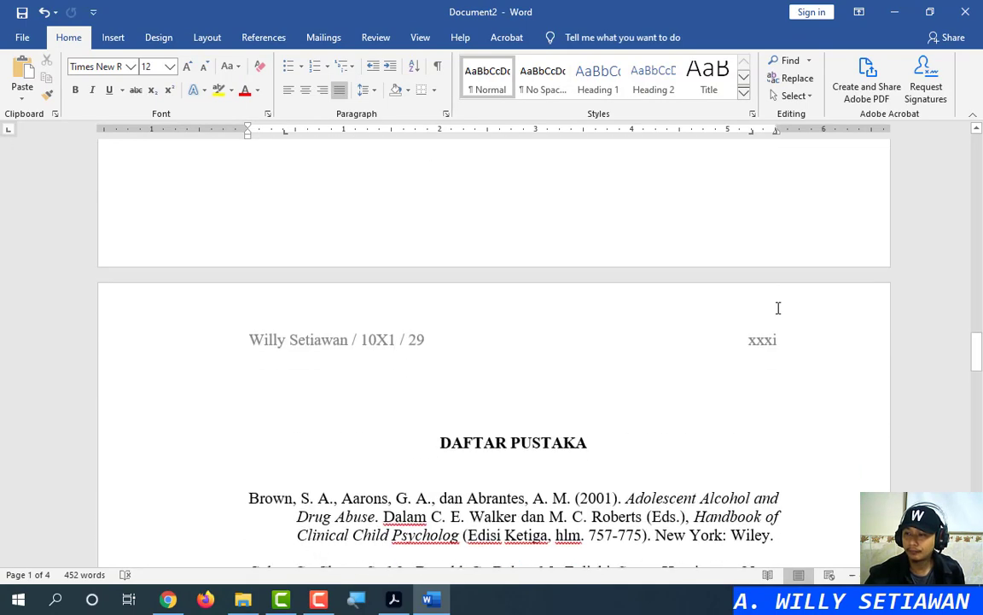
{"action": "scroll", "coordinate": [781, 202], "scroll_direction": "up", "scroll_amount": 3}
{"action": "scroll", "coordinate": [796, 282], "scroll_direction": "down", "scroll_amount": 20}
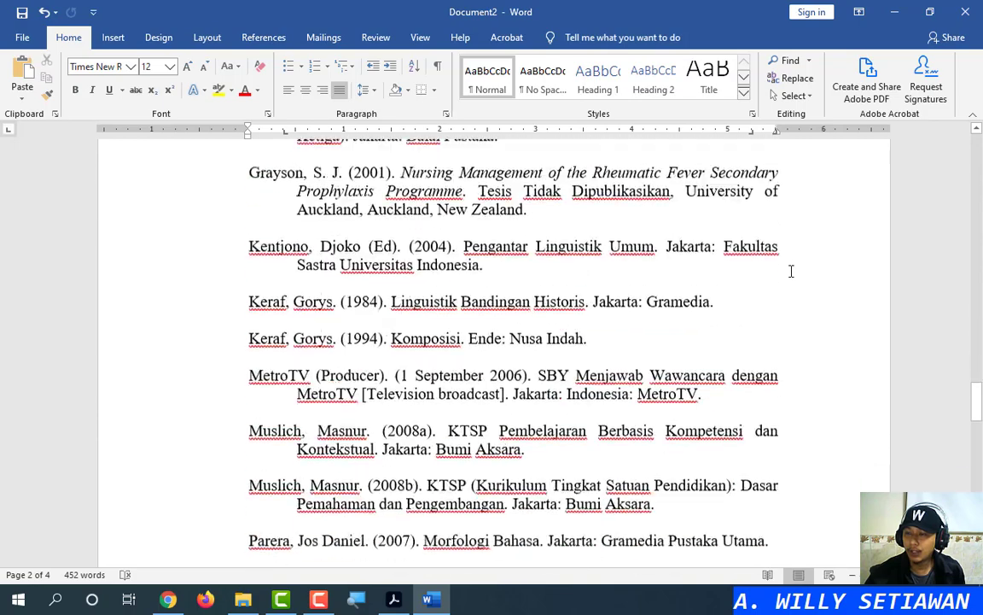
{"action": "scroll", "coordinate": [794, 256], "scroll_direction": "up", "scroll_amount": 3}
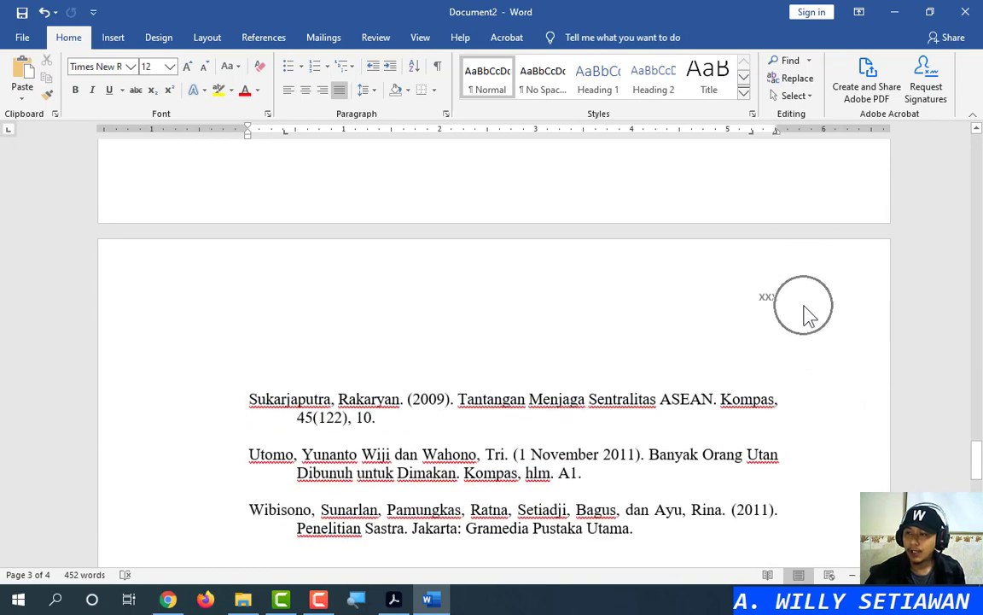
{"action": "scroll", "coordinate": [768, 337], "scroll_direction": "down", "scroll_amount": 4}
{"action": "left_click", "coordinate": [665, 399]}
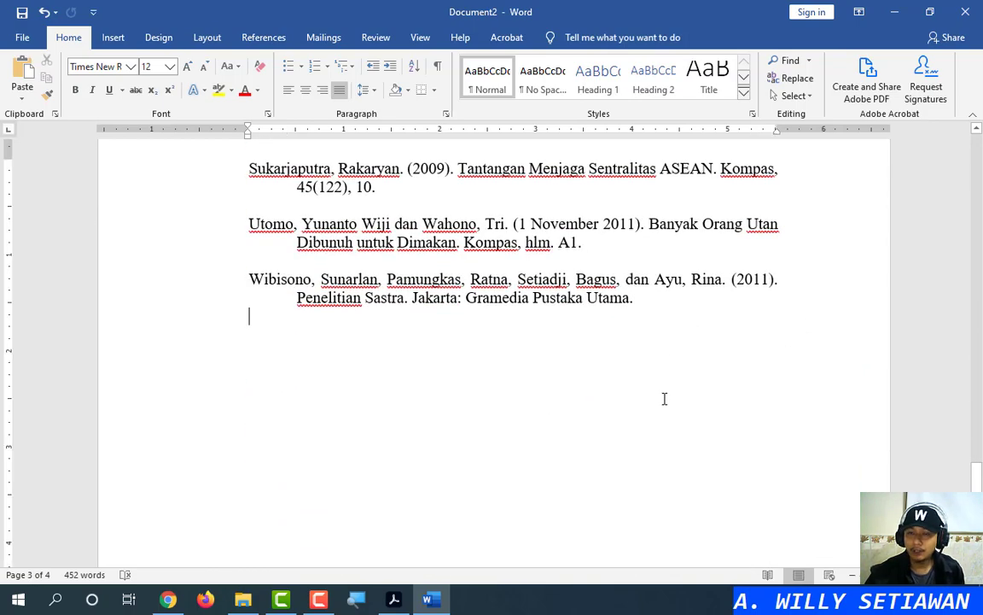
{"action": "left_click", "coordinate": [206, 37]}
{"action": "left_click", "coordinate": [187, 59]}
{"action": "left_click", "coordinate": [222, 99]}
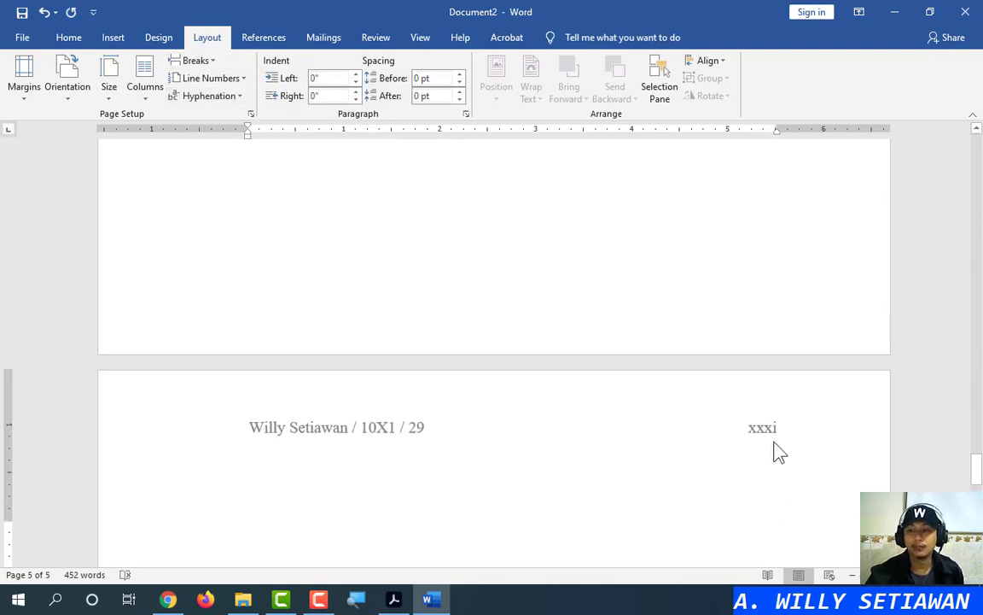
Undo seven times to remove the break and header edits, then redo once to restore the right-aligned number
{"action": "scroll", "coordinate": [777, 448], "scroll_direction": "up", "scroll_amount": 10}
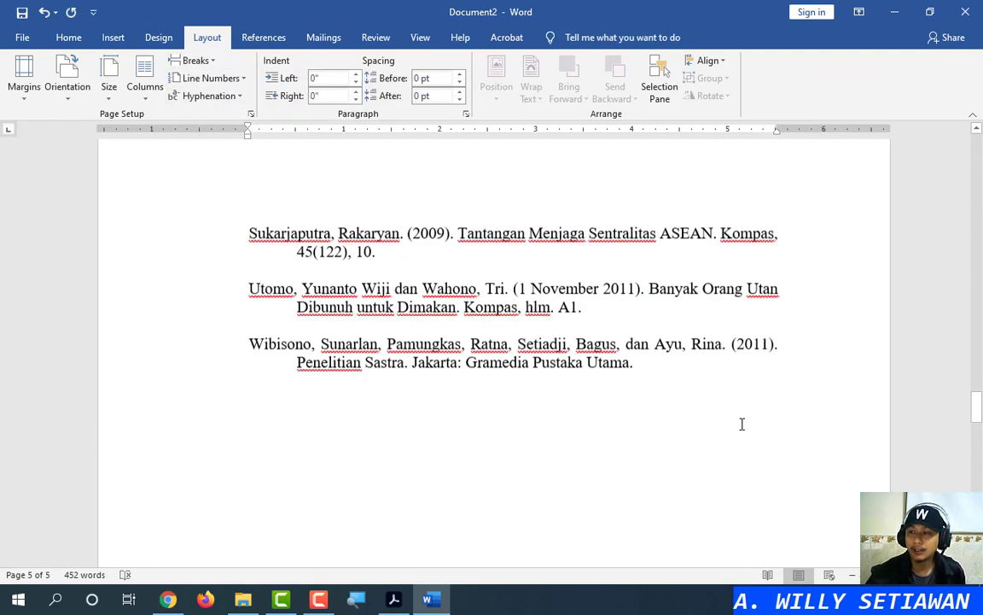
{"action": "scroll", "coordinate": [740, 422], "scroll_direction": "up", "scroll_amount": 10}
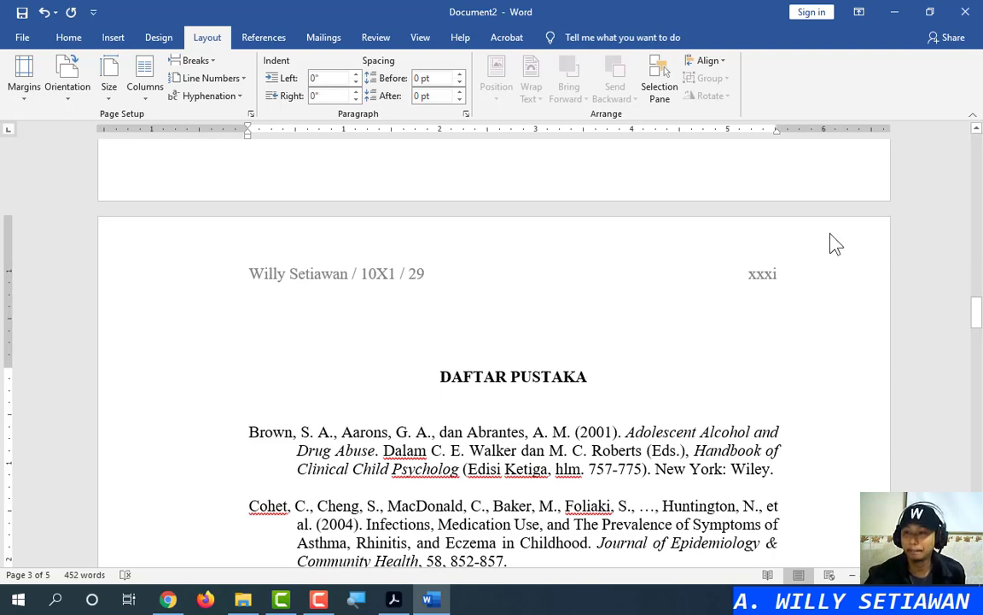
{"action": "left_click", "coordinate": [45, 13]}
{"action": "left_click", "coordinate": [45, 13]}
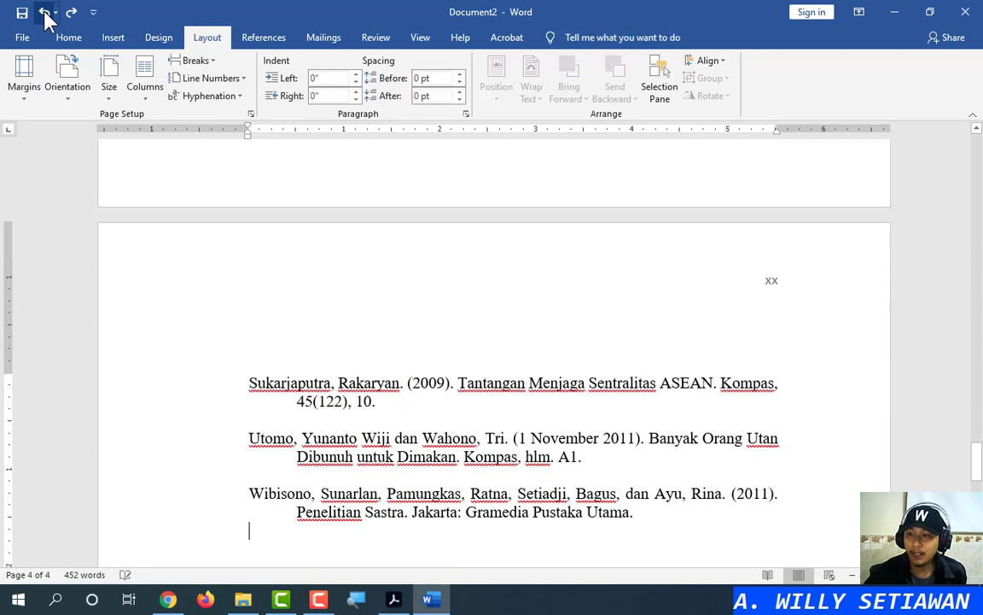
{"action": "left_click", "coordinate": [44, 13]}
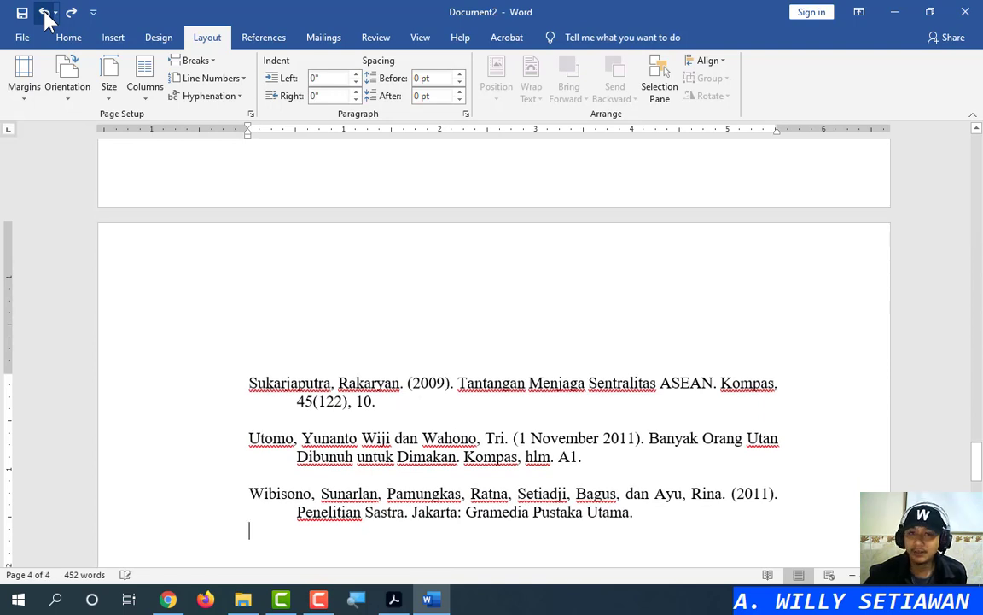
{"action": "left_click", "coordinate": [44, 13]}
{"action": "left_click", "coordinate": [45, 13]}
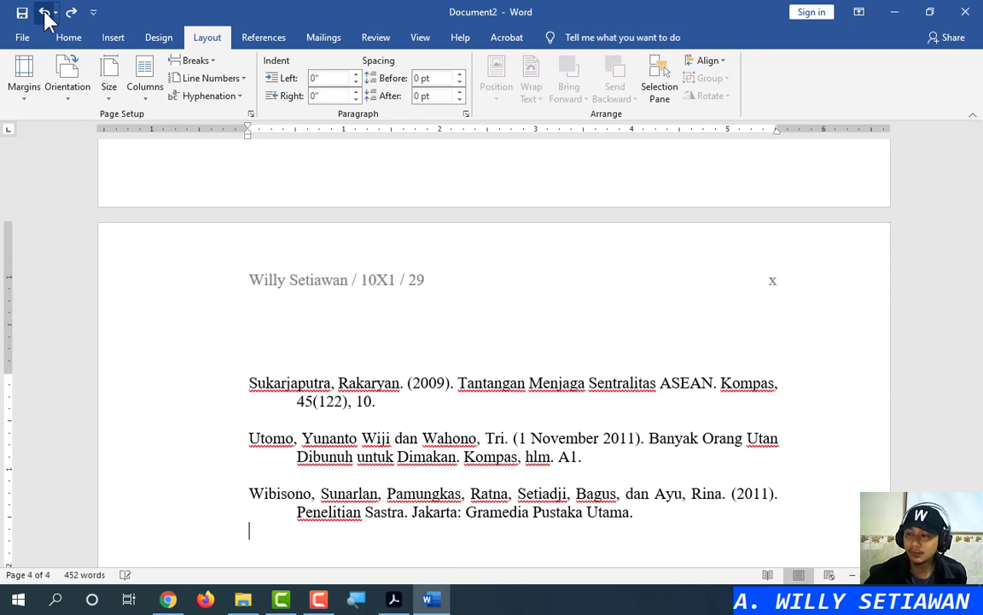
{"action": "left_click", "coordinate": [45, 13]}
{"action": "left_click", "coordinate": [45, 13]}
{"action": "left_click", "coordinate": [71, 12]}
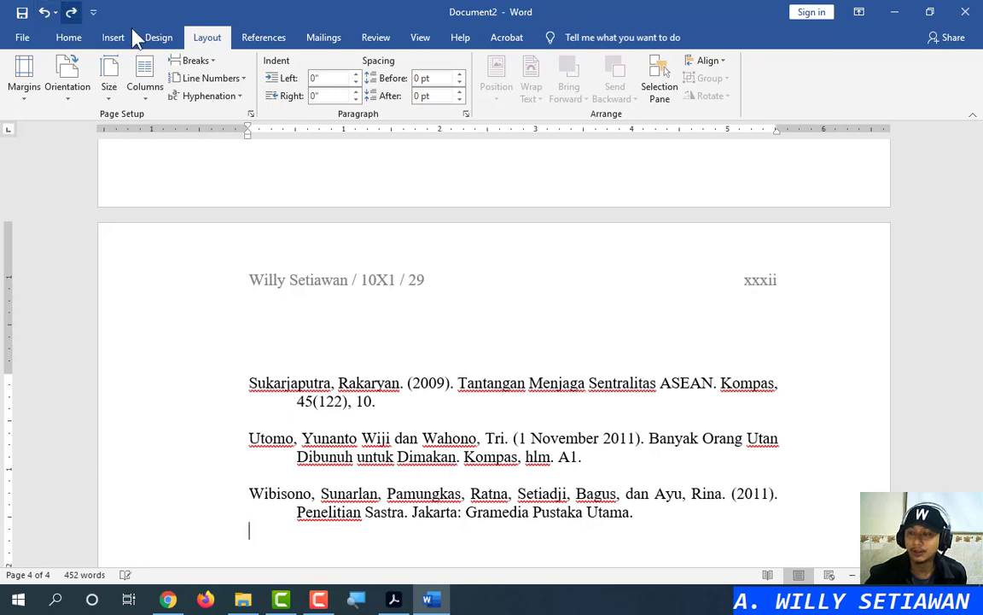
{"action": "left_click_drag", "start_coordinate": [977, 461], "coordinate": [980, 249]}
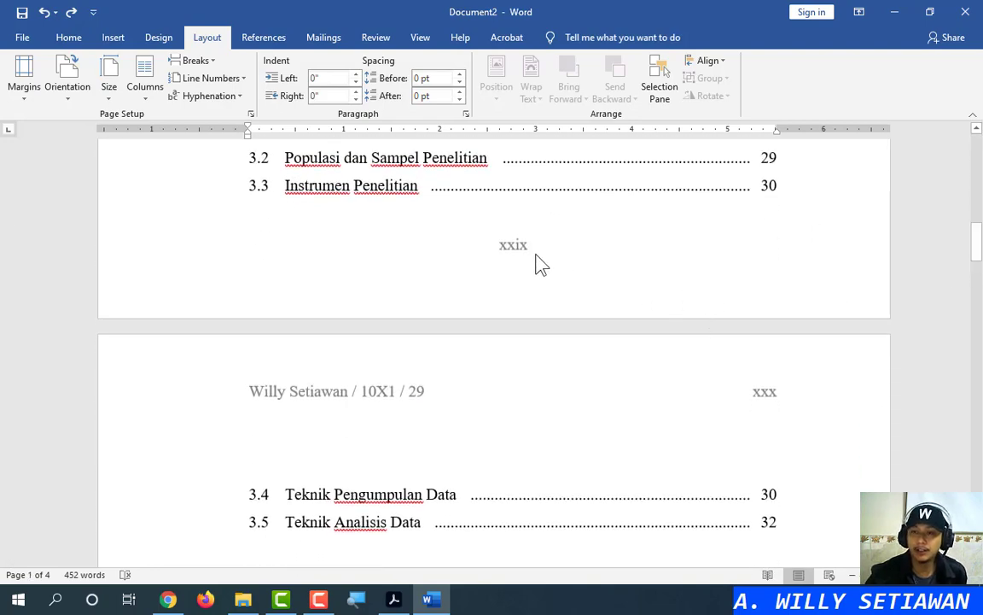
{"action": "double_click", "coordinate": [516, 232]}
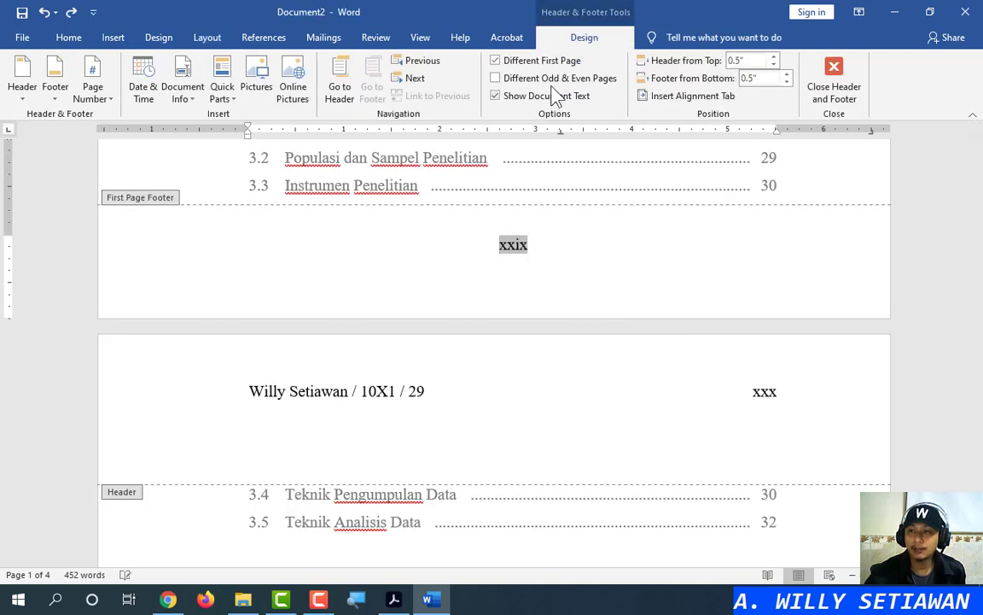
{"action": "left_click", "coordinate": [94, 96]}
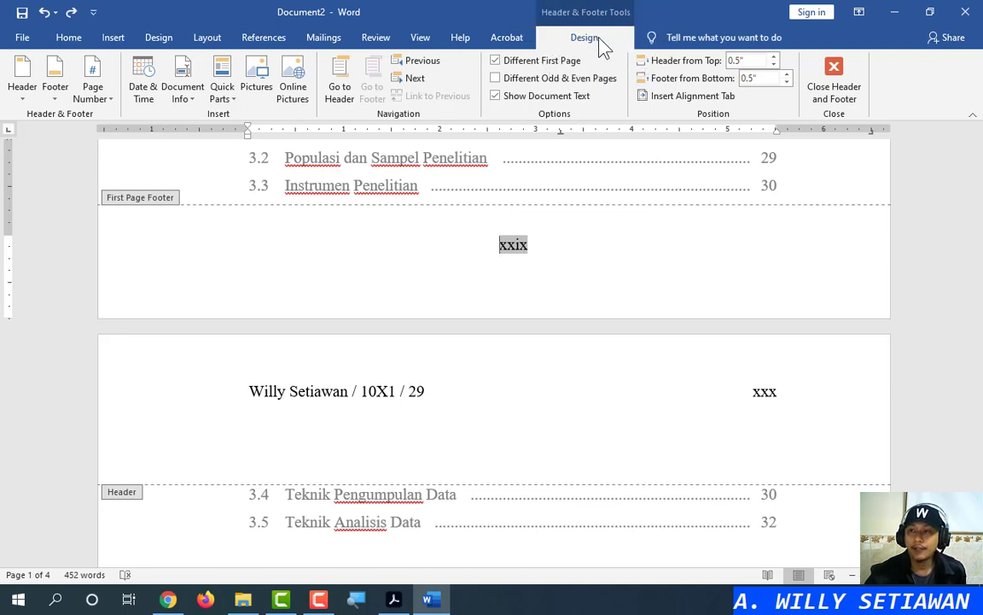
{"action": "left_click", "coordinate": [111, 103]}
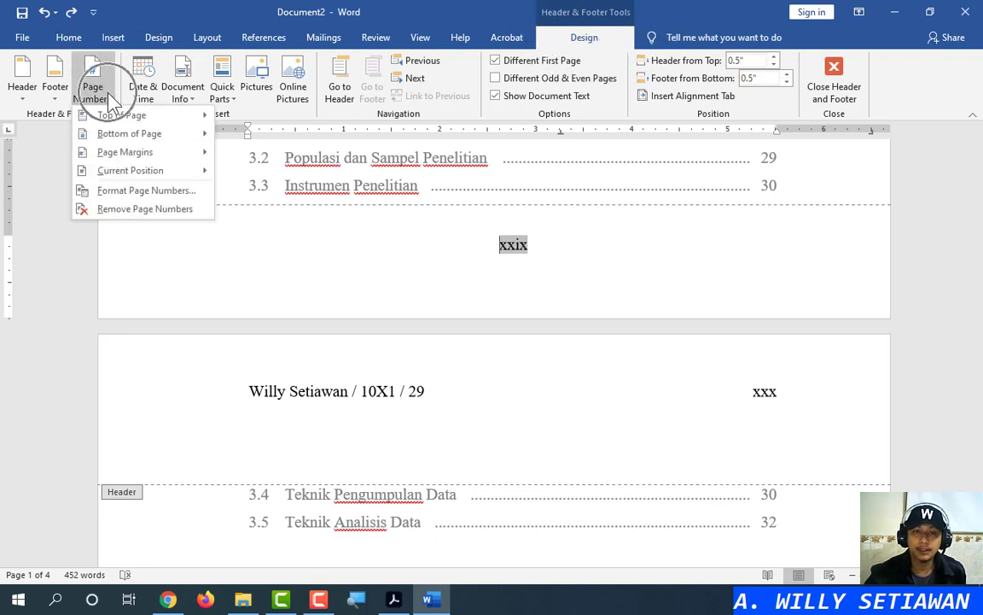
{"action": "left_click", "coordinate": [95, 75]}
{"action": "left_click", "coordinate": [75, 38]}
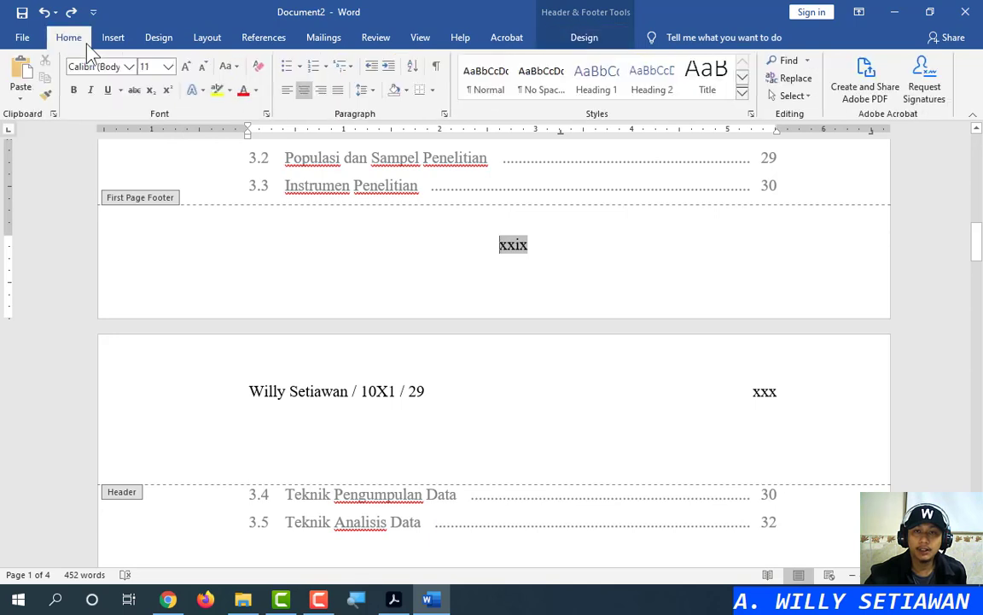
{"action": "left_click", "coordinate": [120, 41]}
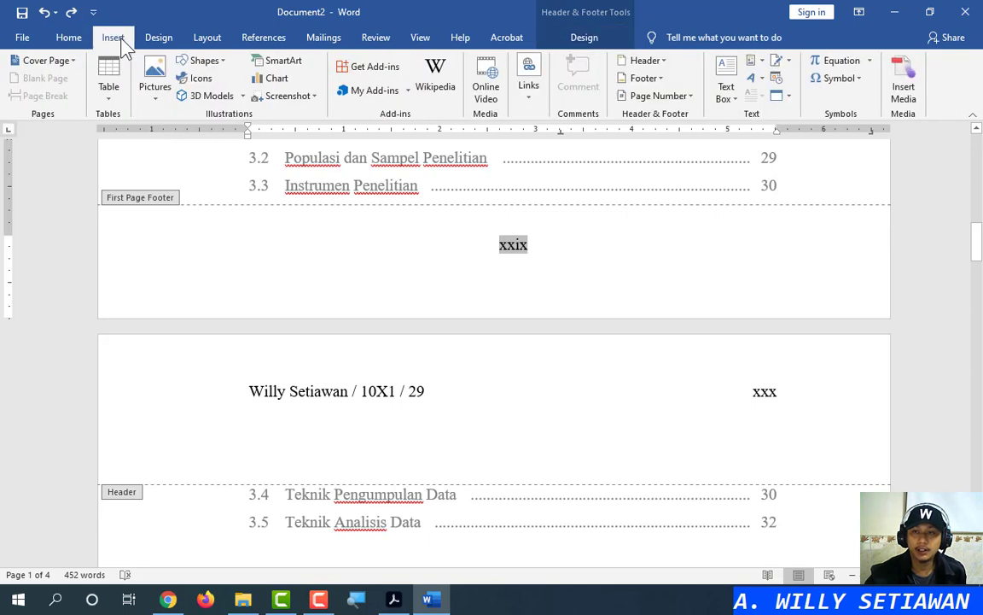
{"action": "left_click", "coordinate": [669, 98]}
{"action": "mouse_move", "coordinate": [676, 117]}
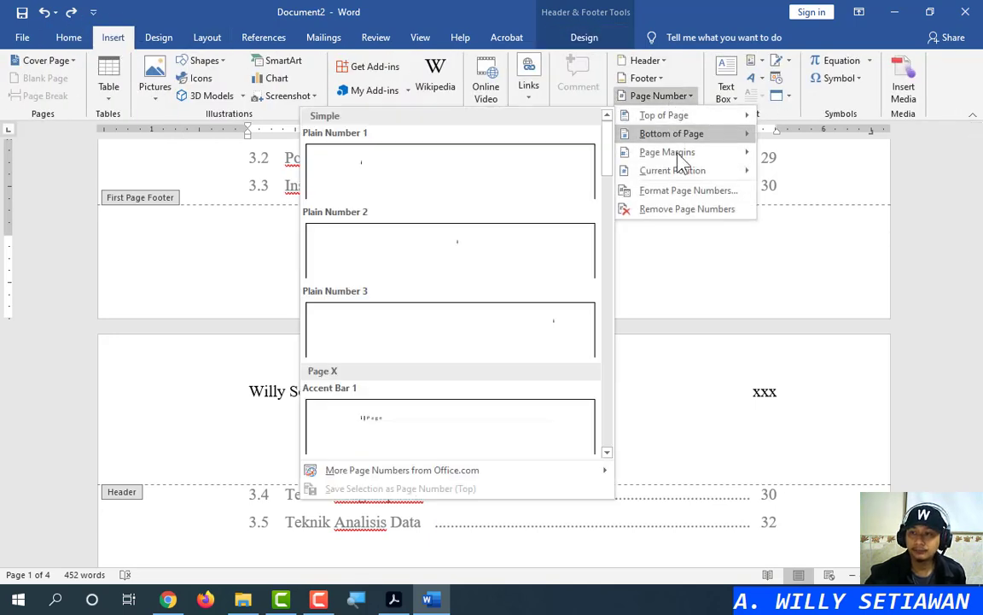
{"action": "left_click", "coordinate": [495, 5]}
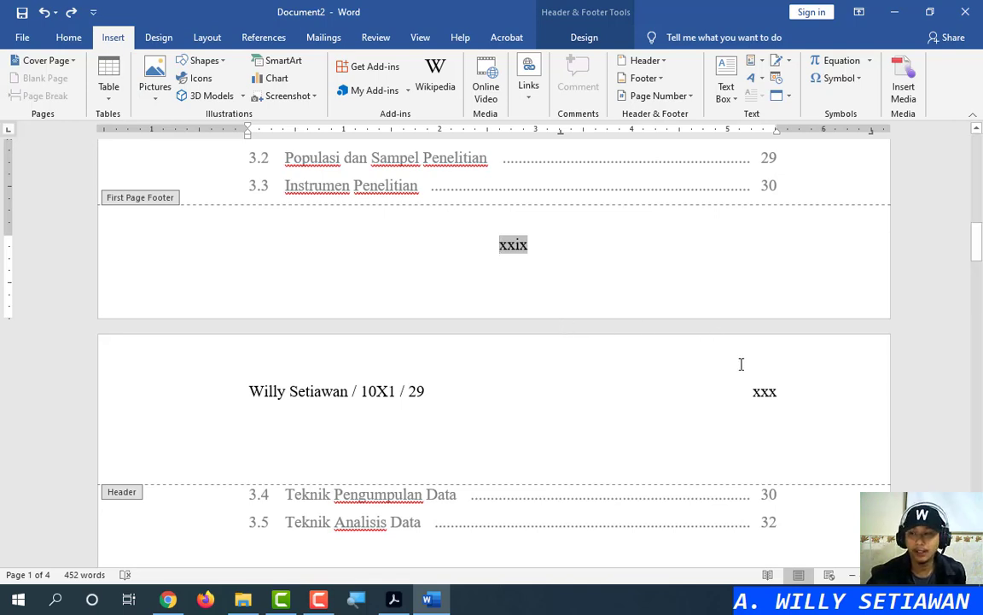
{"action": "double_click", "coordinate": [746, 391]}
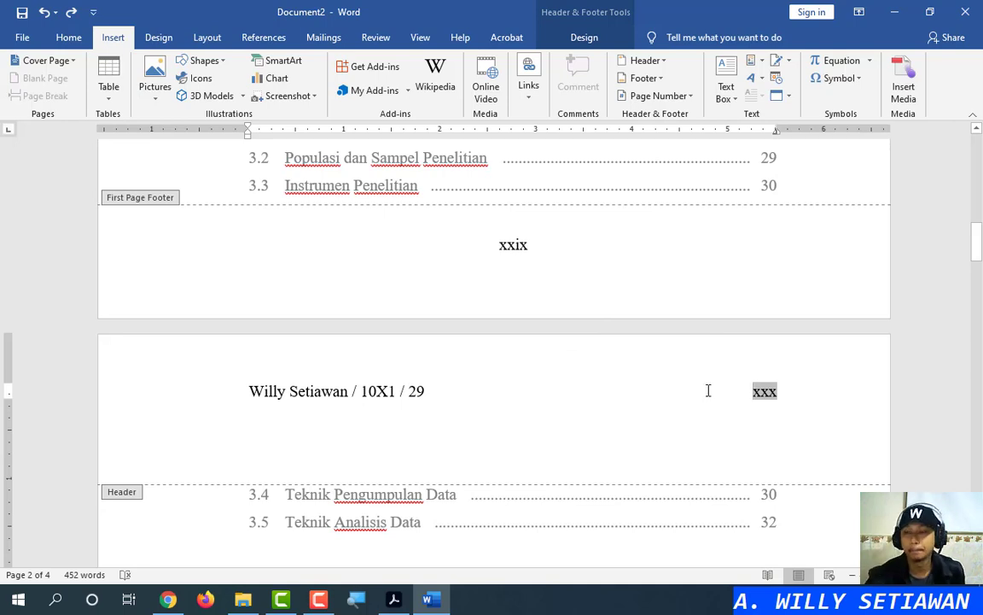
{"action": "left_click", "coordinate": [785, 393]}
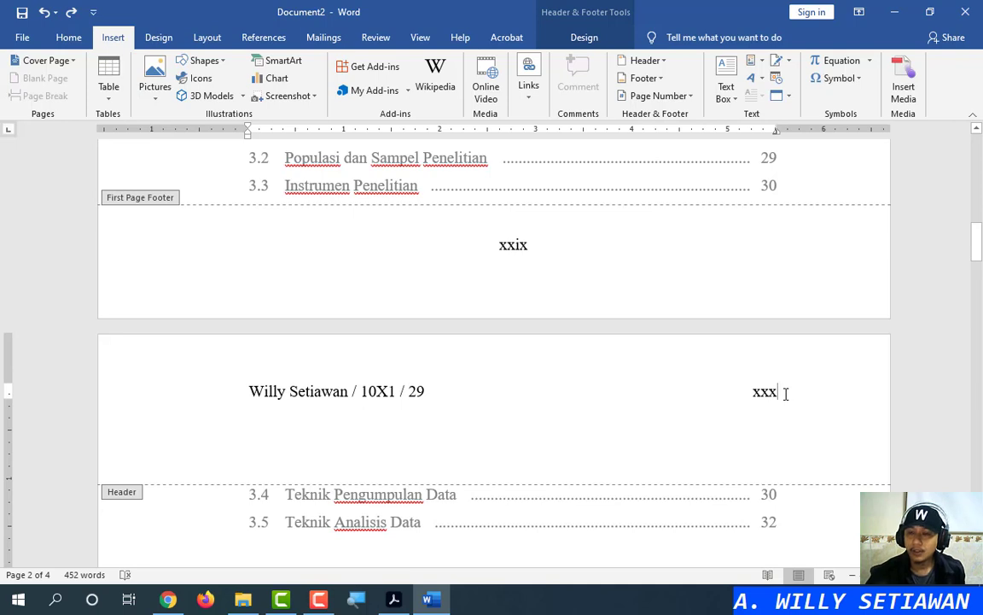
{"action": "left_click", "coordinate": [584, 40]}
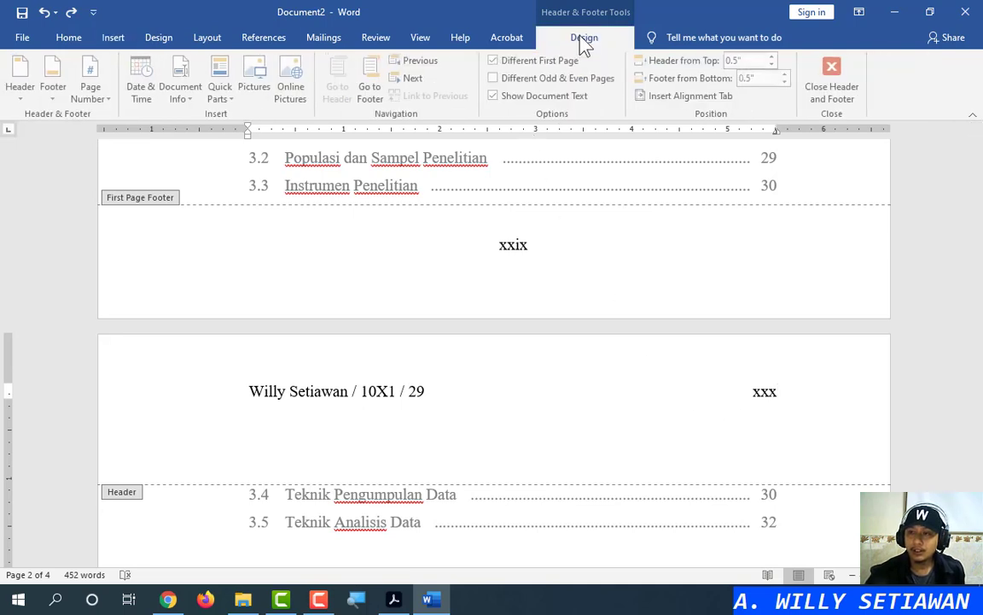
{"action": "left_click", "coordinate": [841, 96]}
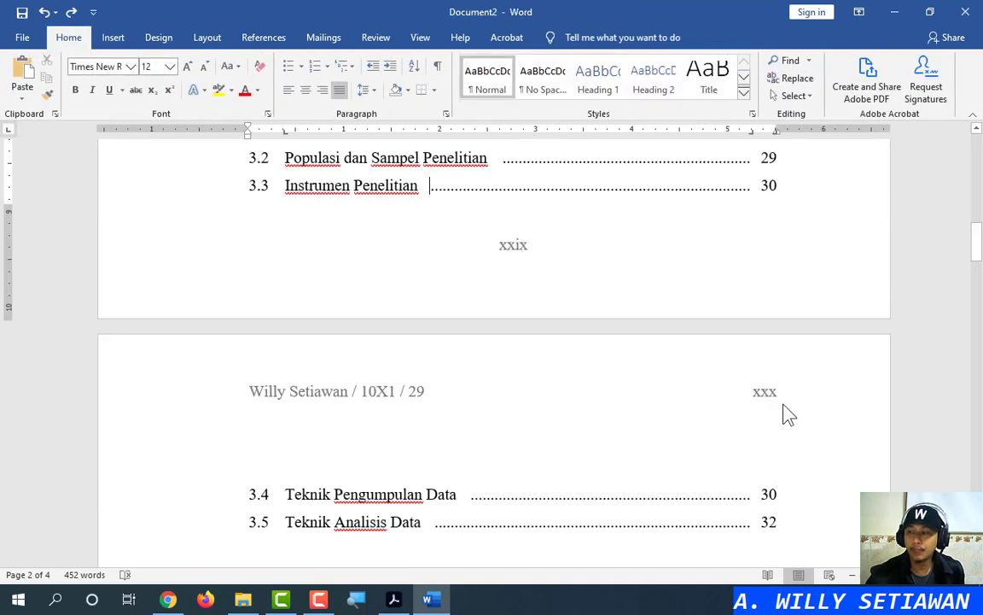
{"action": "left_click_drag", "start_coordinate": [973, 254], "coordinate": [980, 206]}
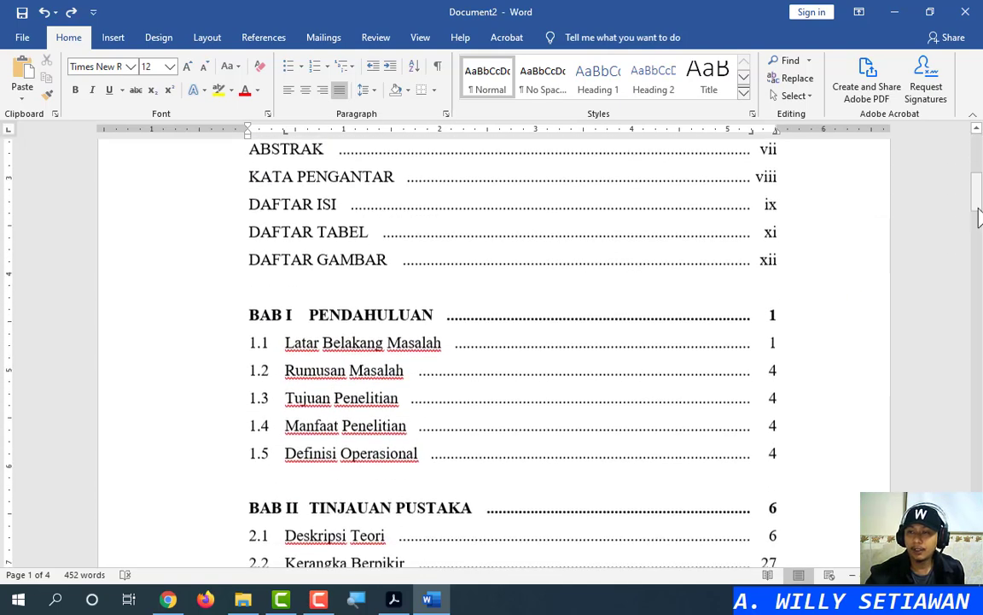
{"action": "left_click", "coordinate": [763, 229]}
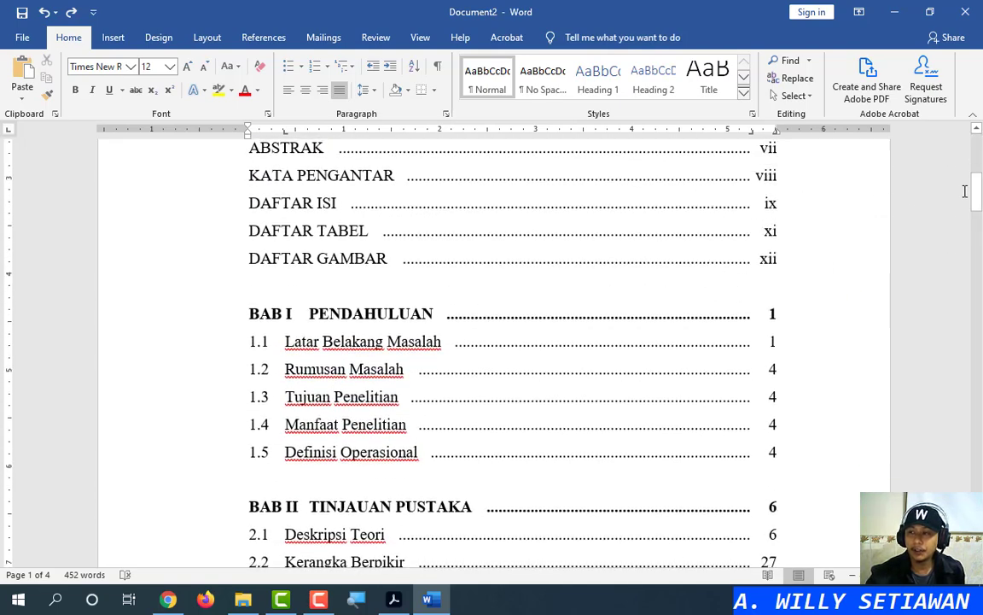
{"action": "mouse_move", "coordinate": [977, 198]}
{"action": "left_mouse_down"}
{"action": "mouse_move", "coordinate": [980, 396]}
{"action": "mouse_move", "coordinate": [979, 181]}
{"action": "mouse_move", "coordinate": [980, 405]}
{"action": "mouse_move", "coordinate": [979, 189]}
{"action": "mouse_move", "coordinate": [980, 213]}
{"action": "left_mouse_up"}
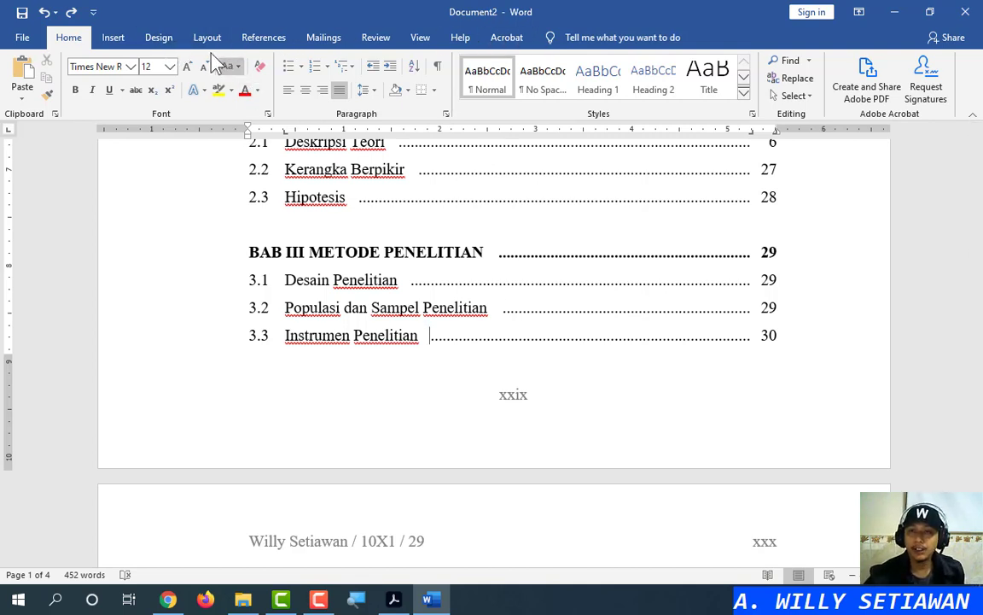
Leave the contents entries with no special indentation and close the Paragraph dialog unchanged
{"action": "left_click", "coordinate": [446, 114]}
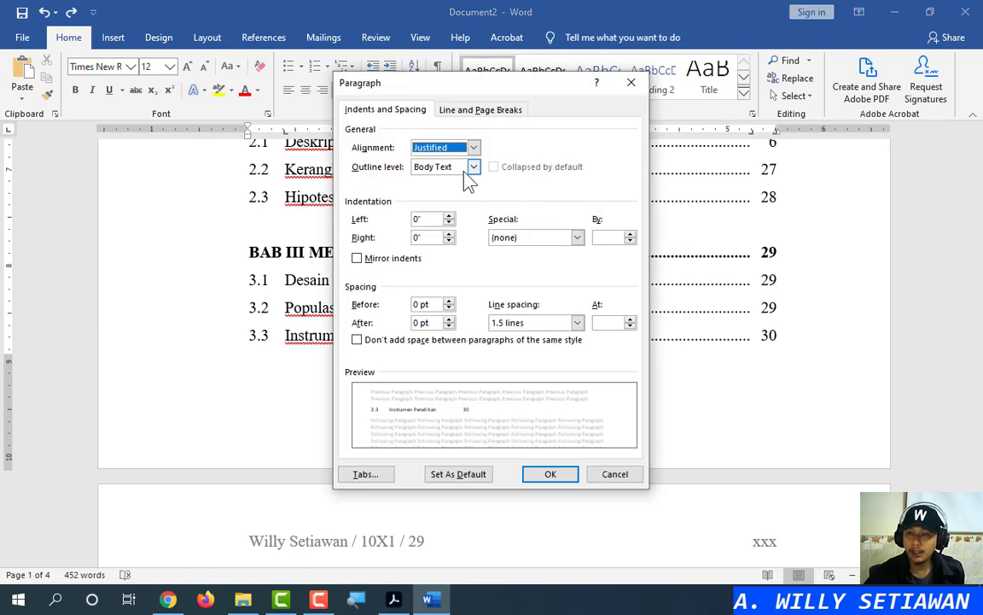
{"action": "left_click", "coordinate": [549, 241]}
{"action": "left_click", "coordinate": [549, 248]}
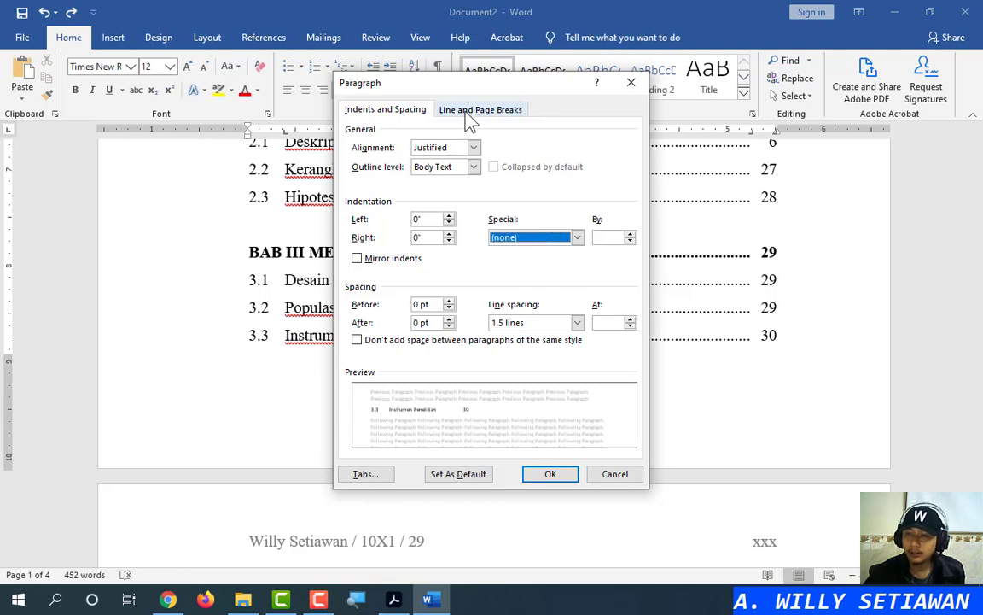
{"action": "left_click", "coordinate": [632, 84]}
Open the first-page footer, try Mirror margins in Page Setup, then cancel without changes
{"action": "left_click", "coordinate": [209, 37]}
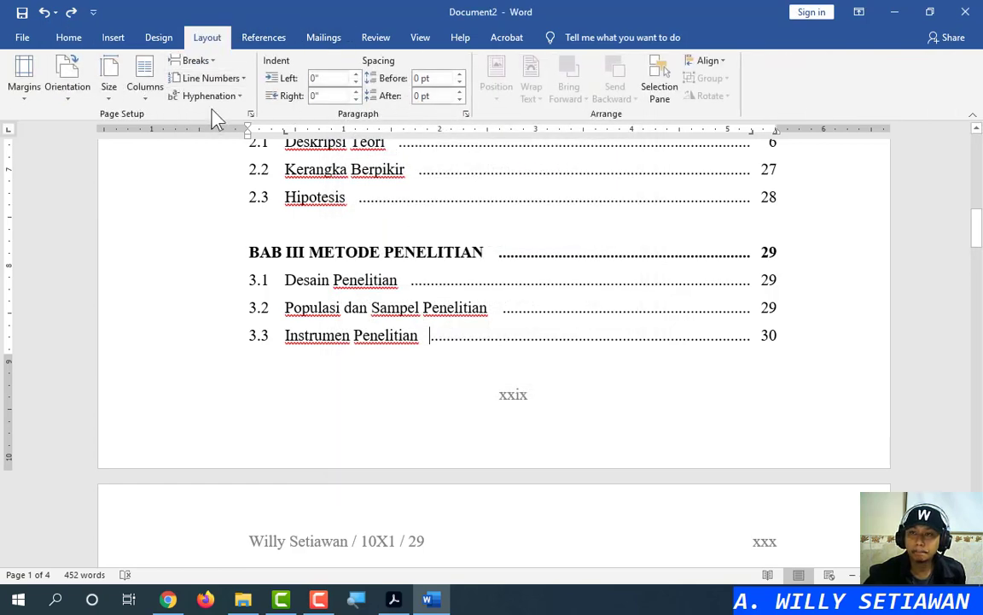
{"action": "double_click", "coordinate": [539, 397]}
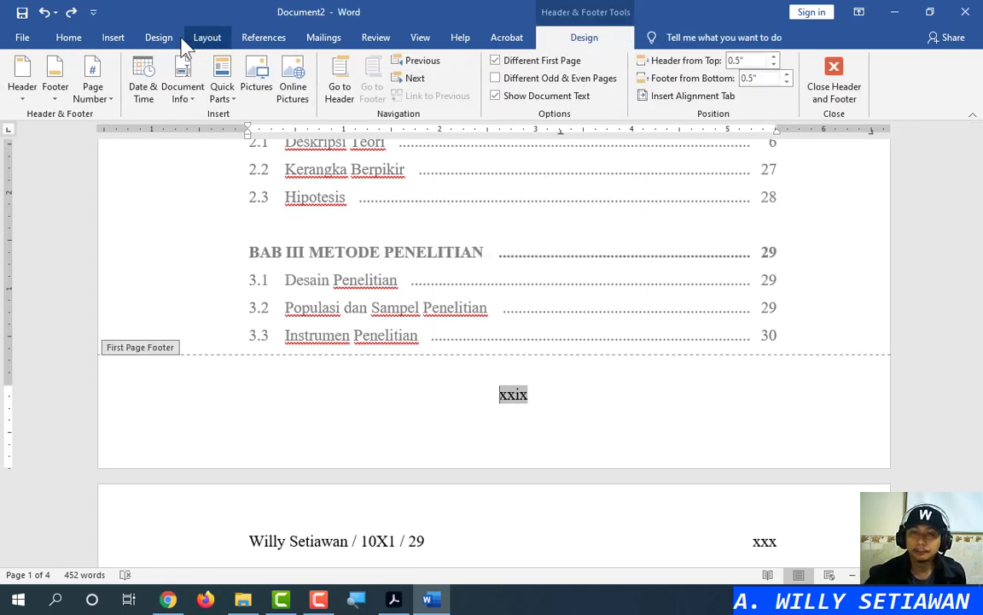
{"action": "left_click", "coordinate": [71, 38]}
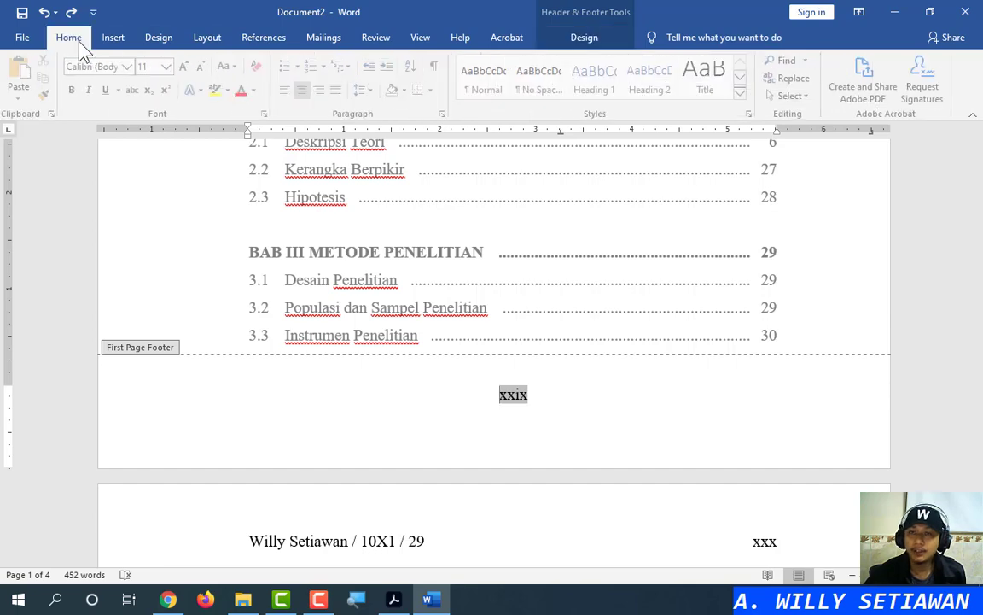
{"action": "left_click", "coordinate": [207, 38]}
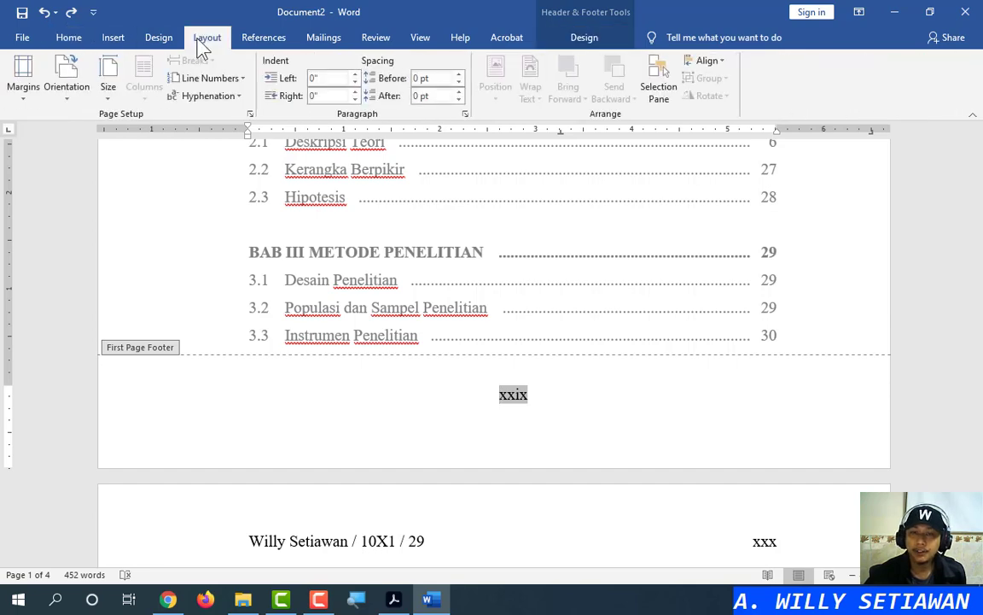
{"action": "left_click", "coordinate": [250, 114]}
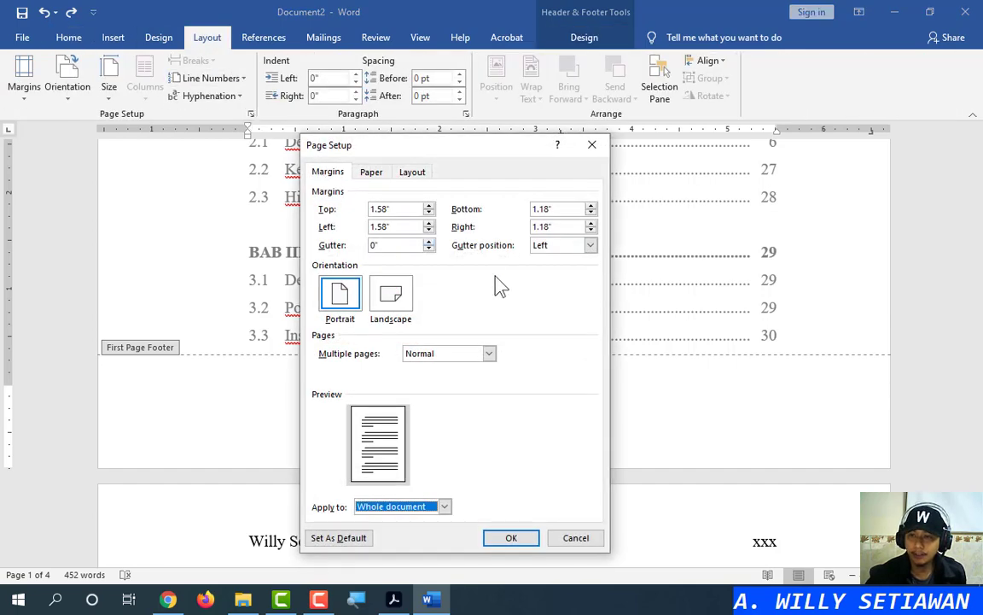
{"action": "left_click", "coordinate": [458, 354]}
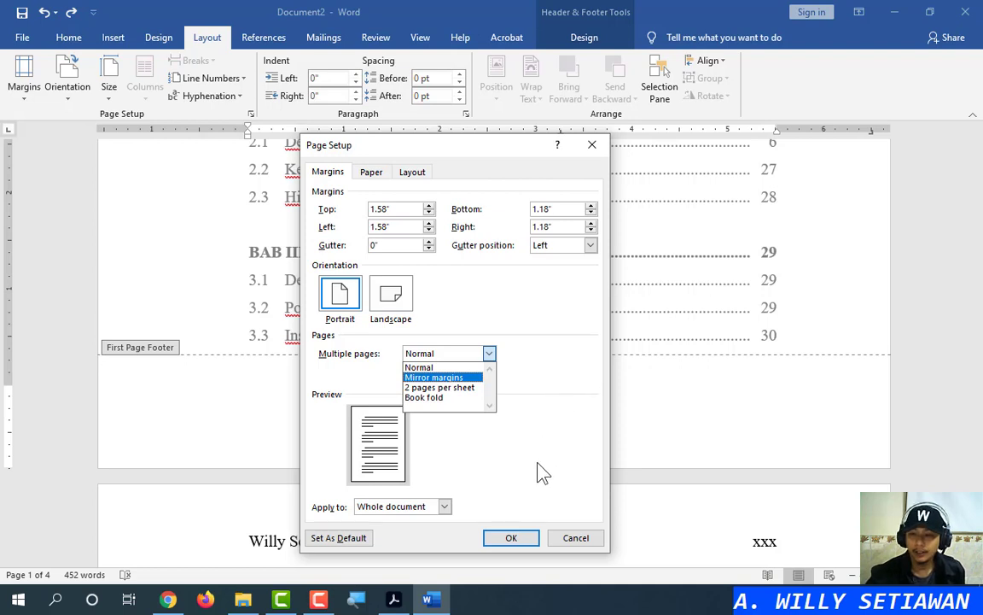
{"action": "left_click", "coordinate": [577, 540]}
{"action": "left_click", "coordinate": [577, 539]}
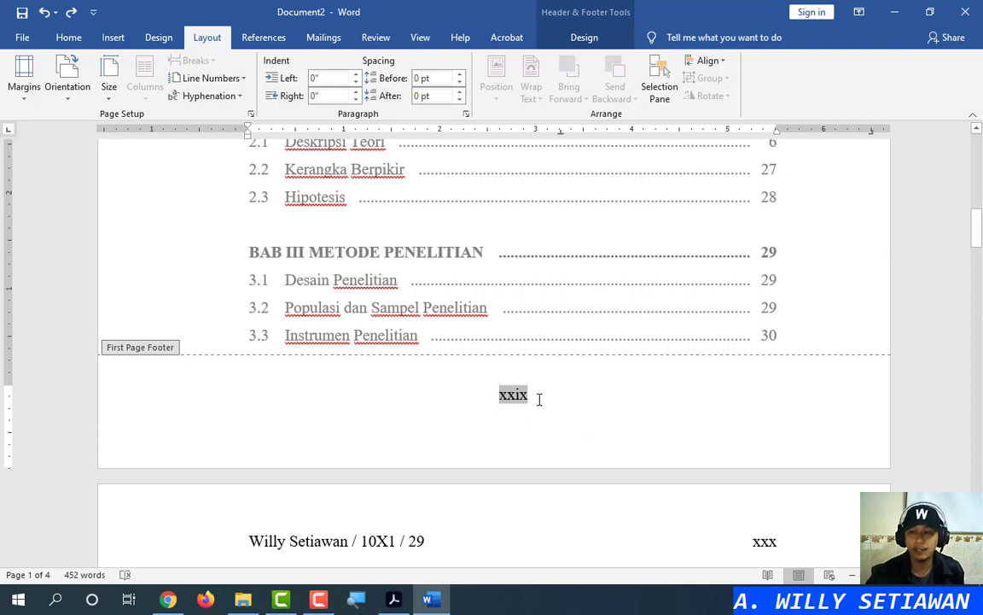
{"action": "left_click", "coordinate": [595, 38]}
Close Header and Footer, select the front-matter contents lines, then clear the selection
{"action": "left_click", "coordinate": [834, 85]}
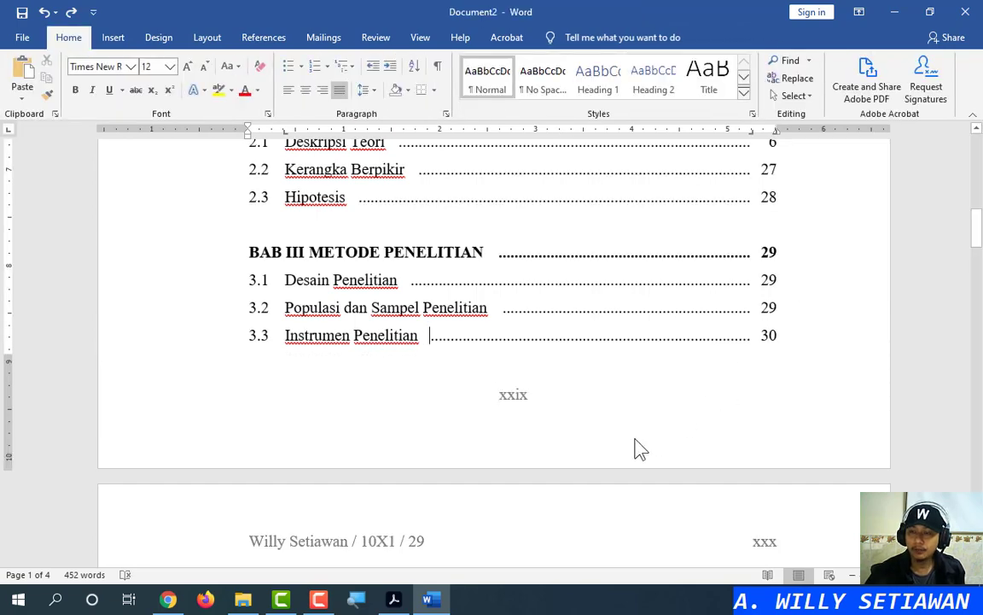
{"action": "scroll", "coordinate": [698, 410], "scroll_direction": "up", "scroll_amount": 12}
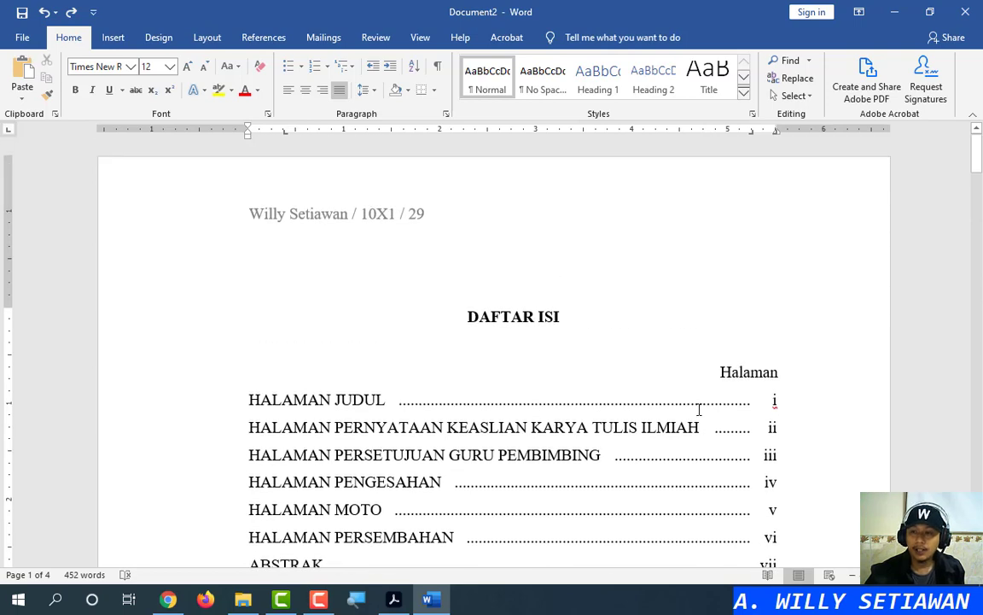
{"action": "scroll", "coordinate": [699, 410], "scroll_direction": "down", "scroll_amount": 3}
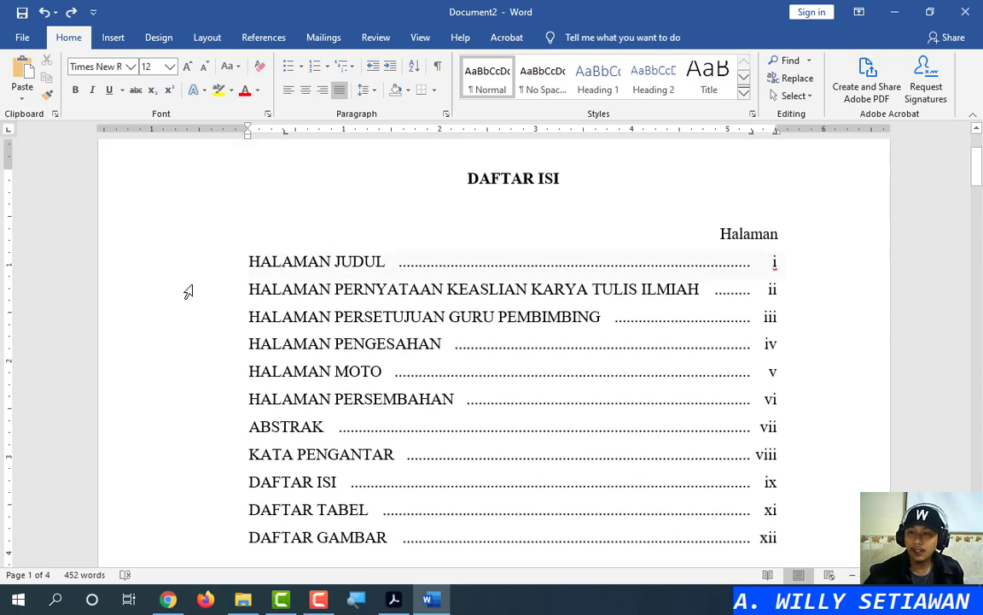
{"action": "left_click_drag", "start_coordinate": [189, 292], "coordinate": [185, 520]}
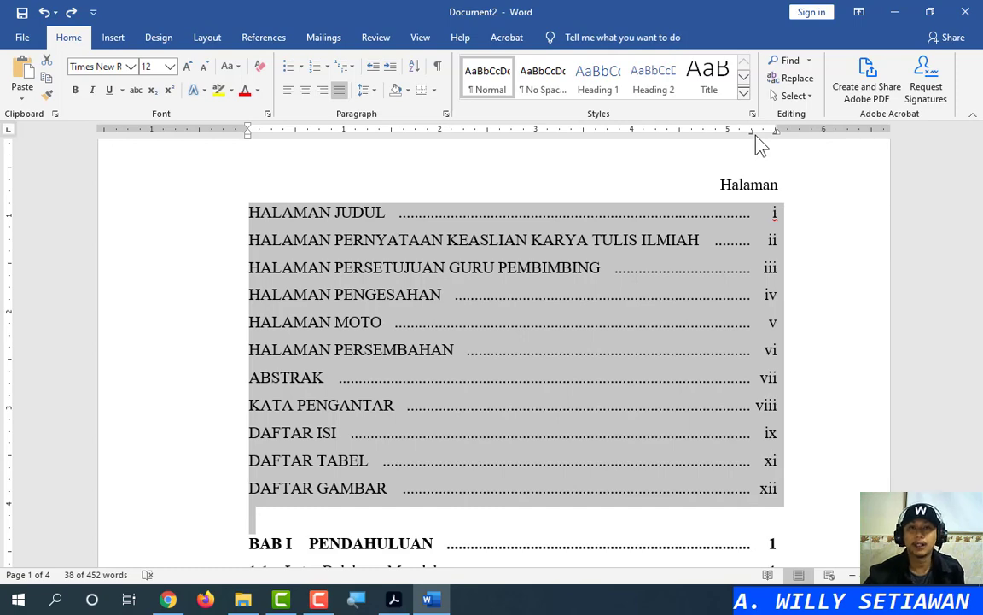
{"action": "left_click", "coordinate": [756, 213]}
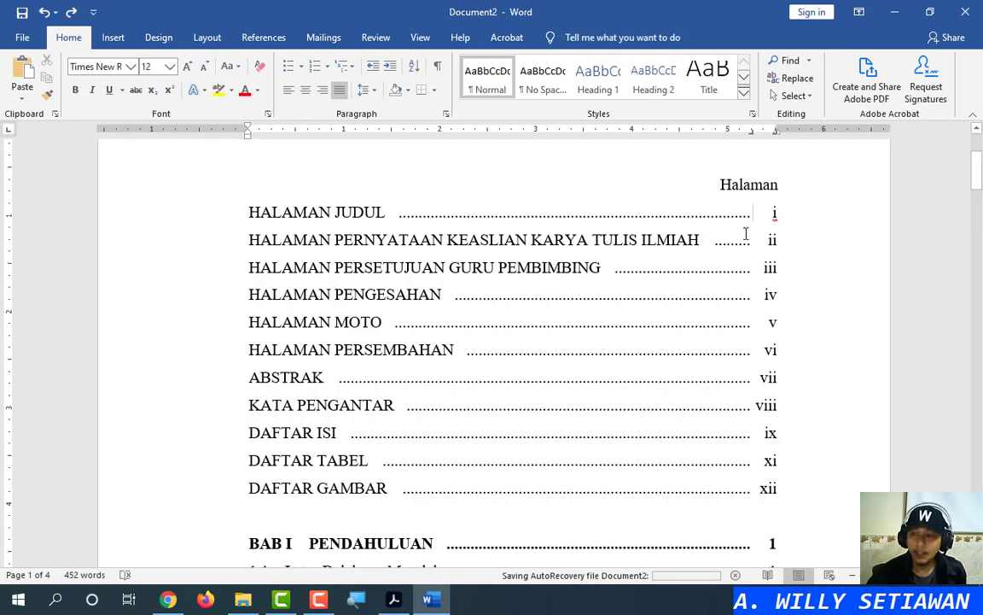
Select the table of contents lines on the following contents page
{"action": "scroll", "coordinate": [620, 316], "scroll_direction": "up", "scroll_amount": 3}
{"action": "scroll", "coordinate": [618, 314], "scroll_direction": "down", "scroll_amount": 3}
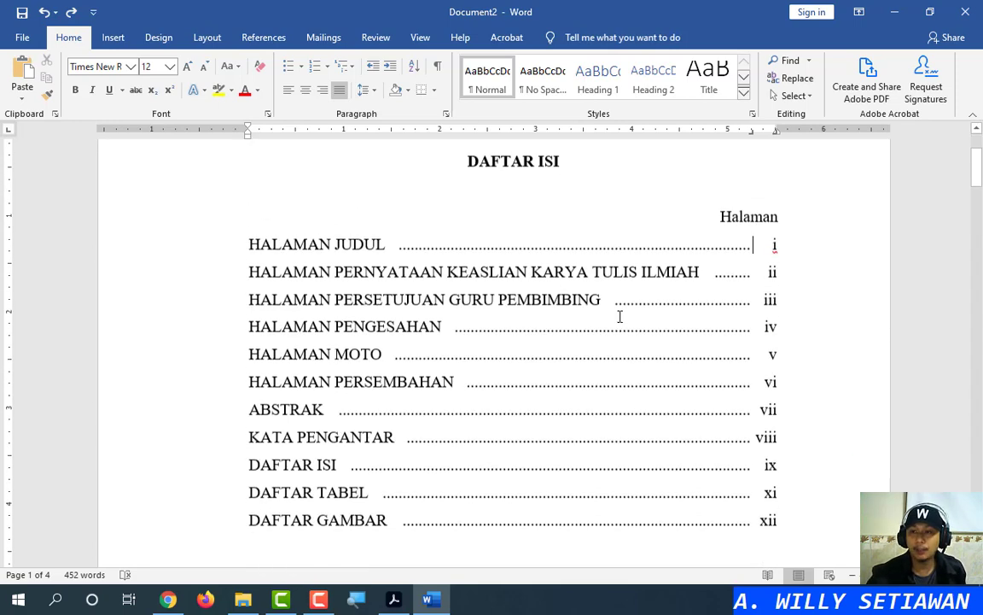
{"action": "left_click_drag", "start_coordinate": [202, 213], "coordinate": [193, 491]}
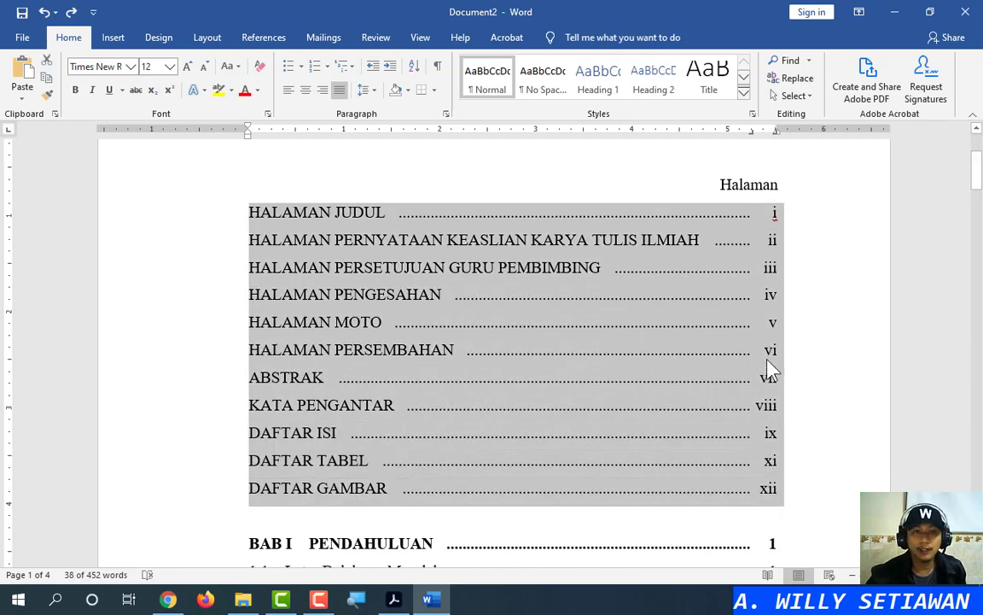
{"action": "scroll", "coordinate": [737, 364], "scroll_direction": "down", "scroll_amount": 20}
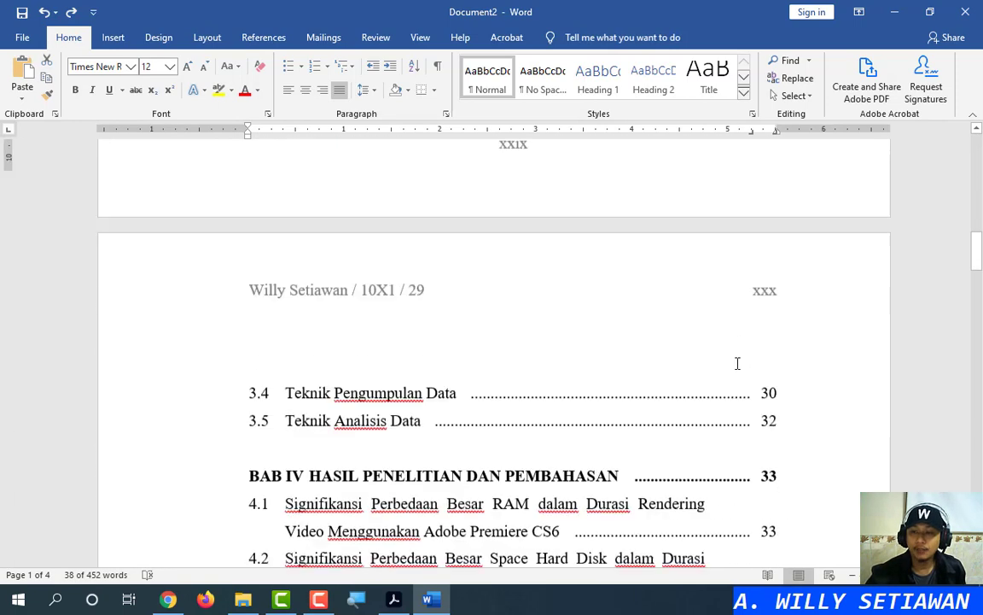
Clear the table of contents selection and click repeatedly at one spot in the contents text
{"action": "scroll", "coordinate": [734, 365], "scroll_direction": "up", "scroll_amount": 2}
{"action": "left_click", "coordinate": [736, 376]}
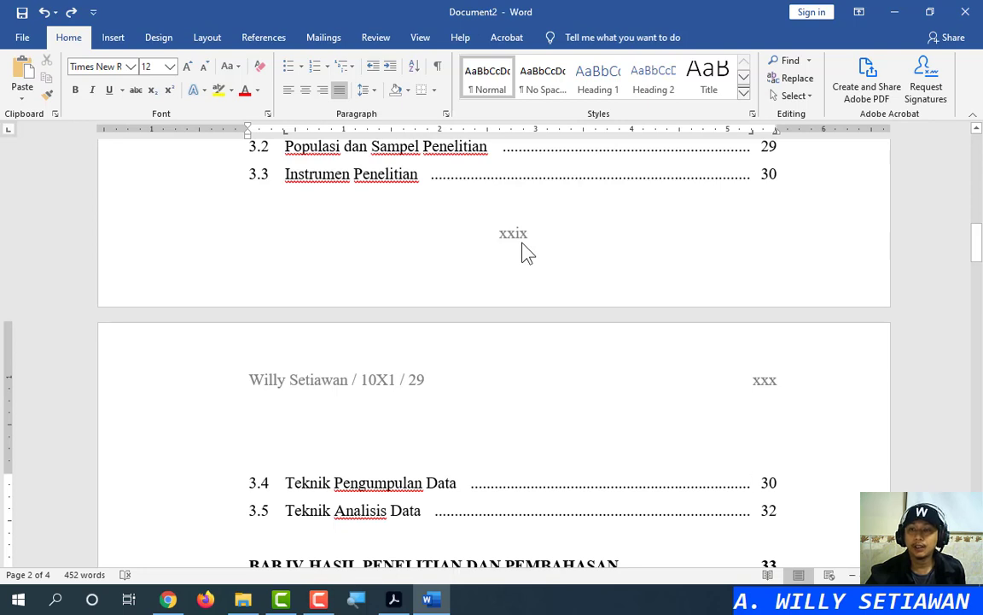
{"action": "left_click", "coordinate": [525, 250]}
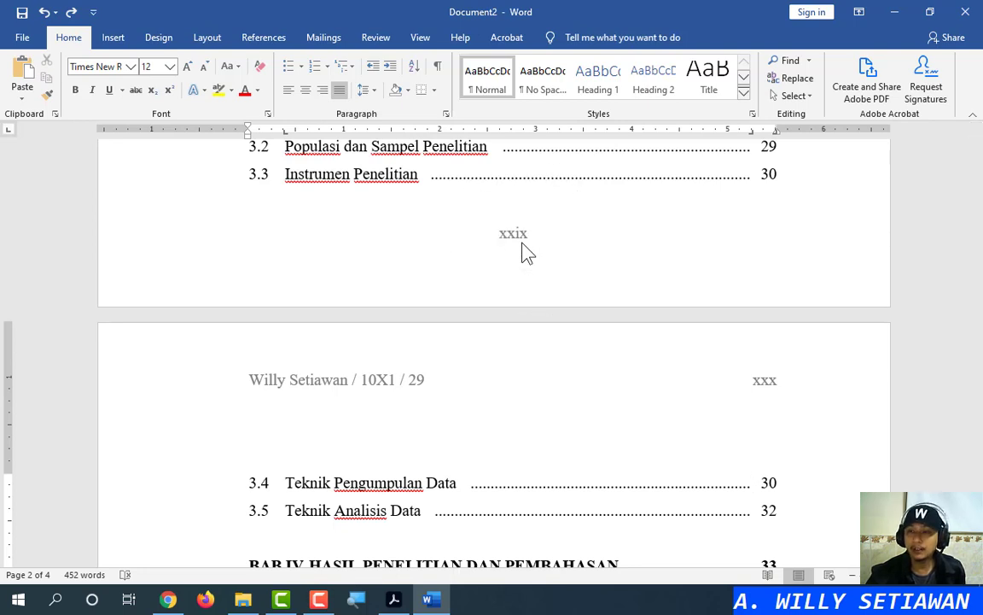
{"action": "left_click", "coordinate": [525, 250]}
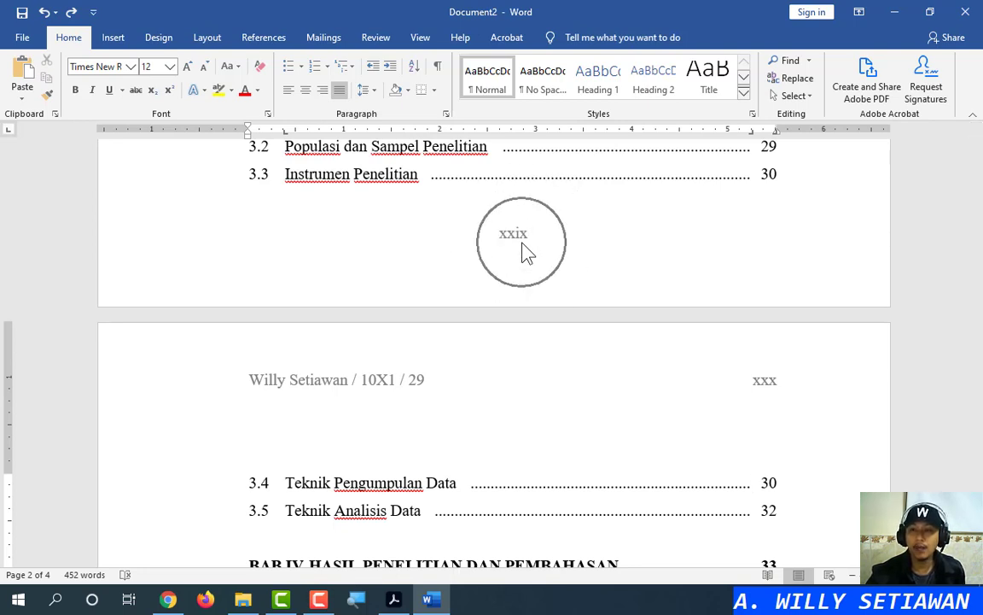
{"action": "left_click", "coordinate": [525, 250]}
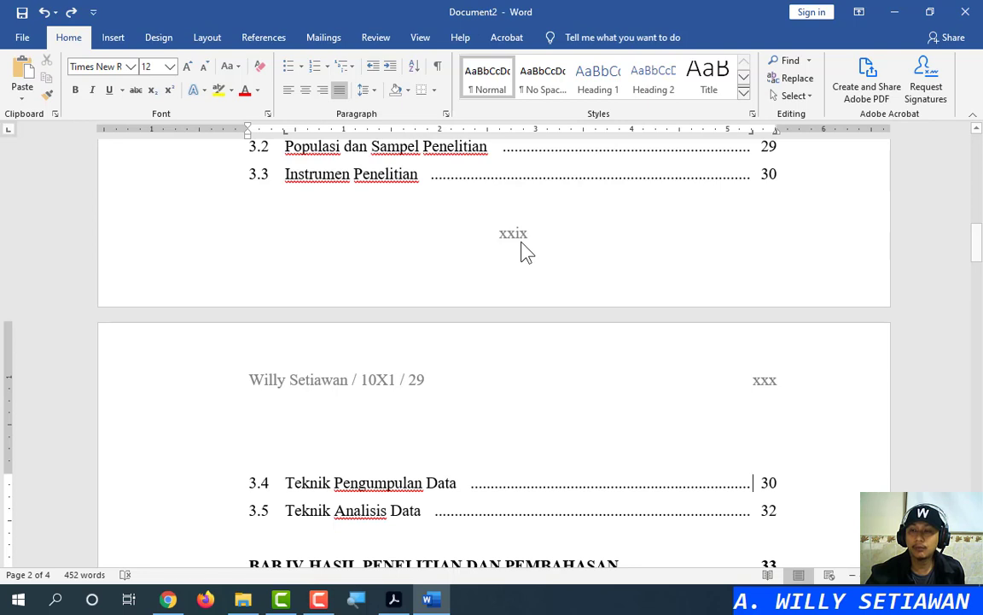
{"action": "left_click", "coordinate": [525, 250]}
{"action": "left_click", "coordinate": [525, 250]}
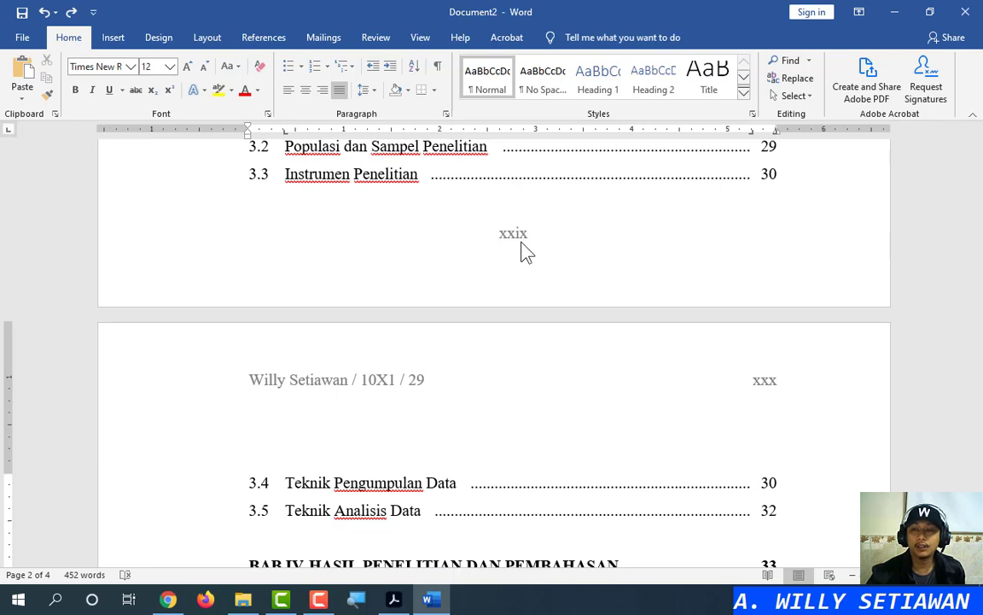
{"action": "left_click", "coordinate": [525, 250]}
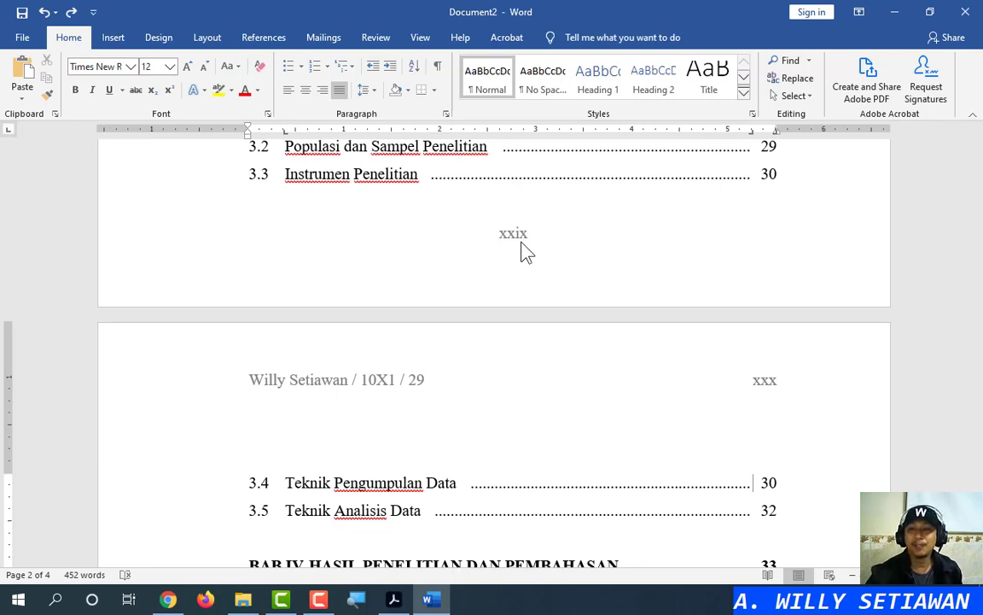
Scroll to the Daftar Pustaka list and place the cursor in the Grayson reference
{"action": "scroll", "coordinate": [526, 250], "scroll_direction": "up", "scroll_amount": 2}
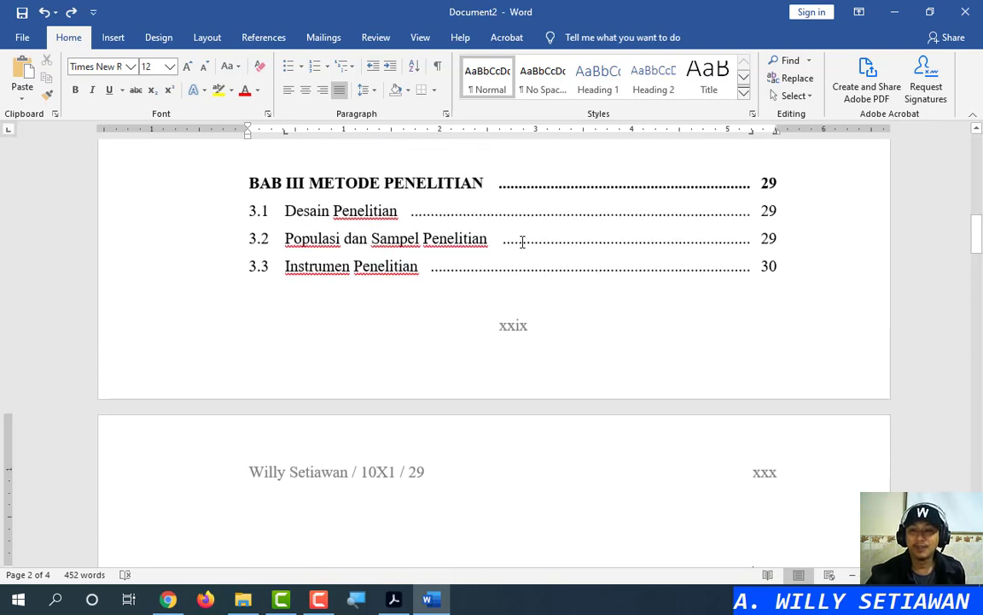
{"action": "scroll", "coordinate": [524, 246], "scroll_direction": "up", "scroll_amount": 6}
{"action": "scroll", "coordinate": [522, 243], "scroll_direction": "down", "scroll_amount": 18}
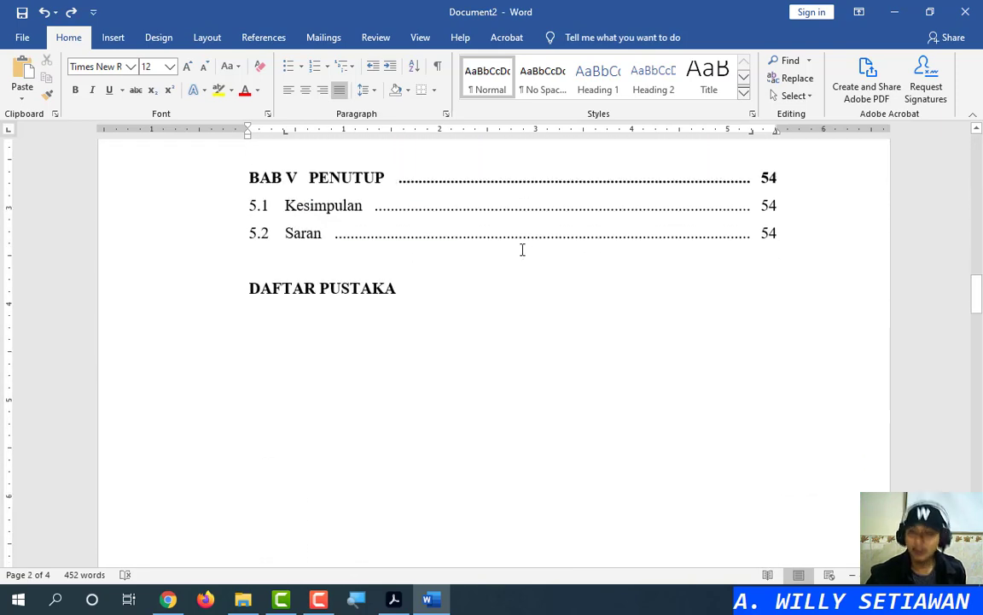
{"action": "scroll", "coordinate": [522, 250], "scroll_direction": "down", "scroll_amount": 15}
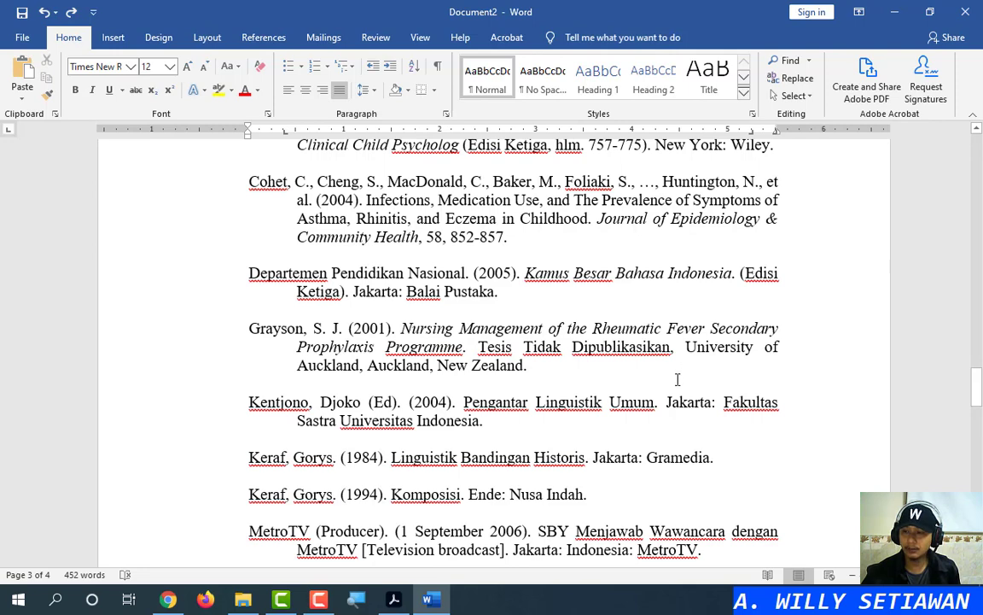
{"action": "left_click", "coordinate": [653, 330]}
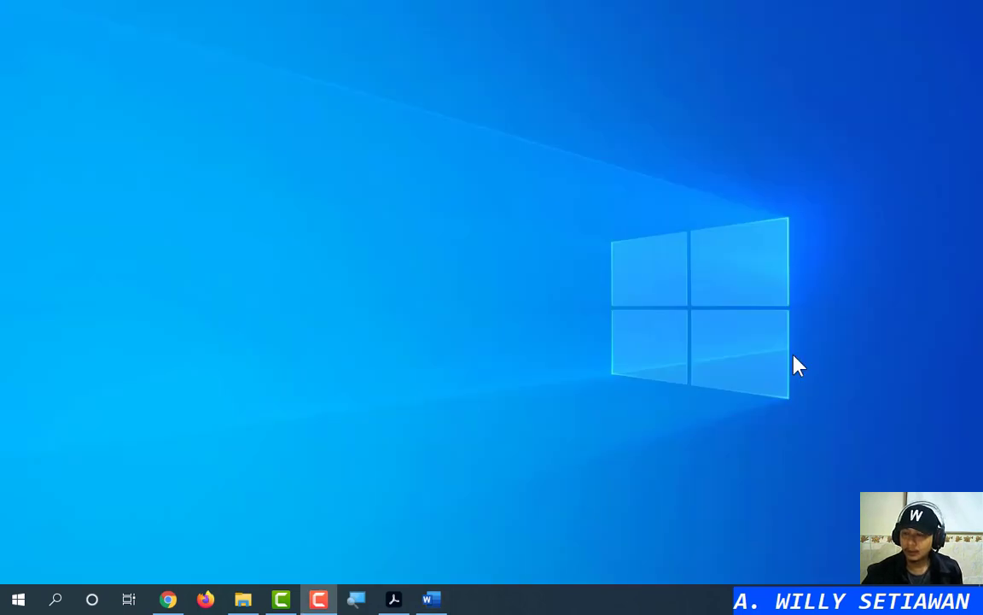